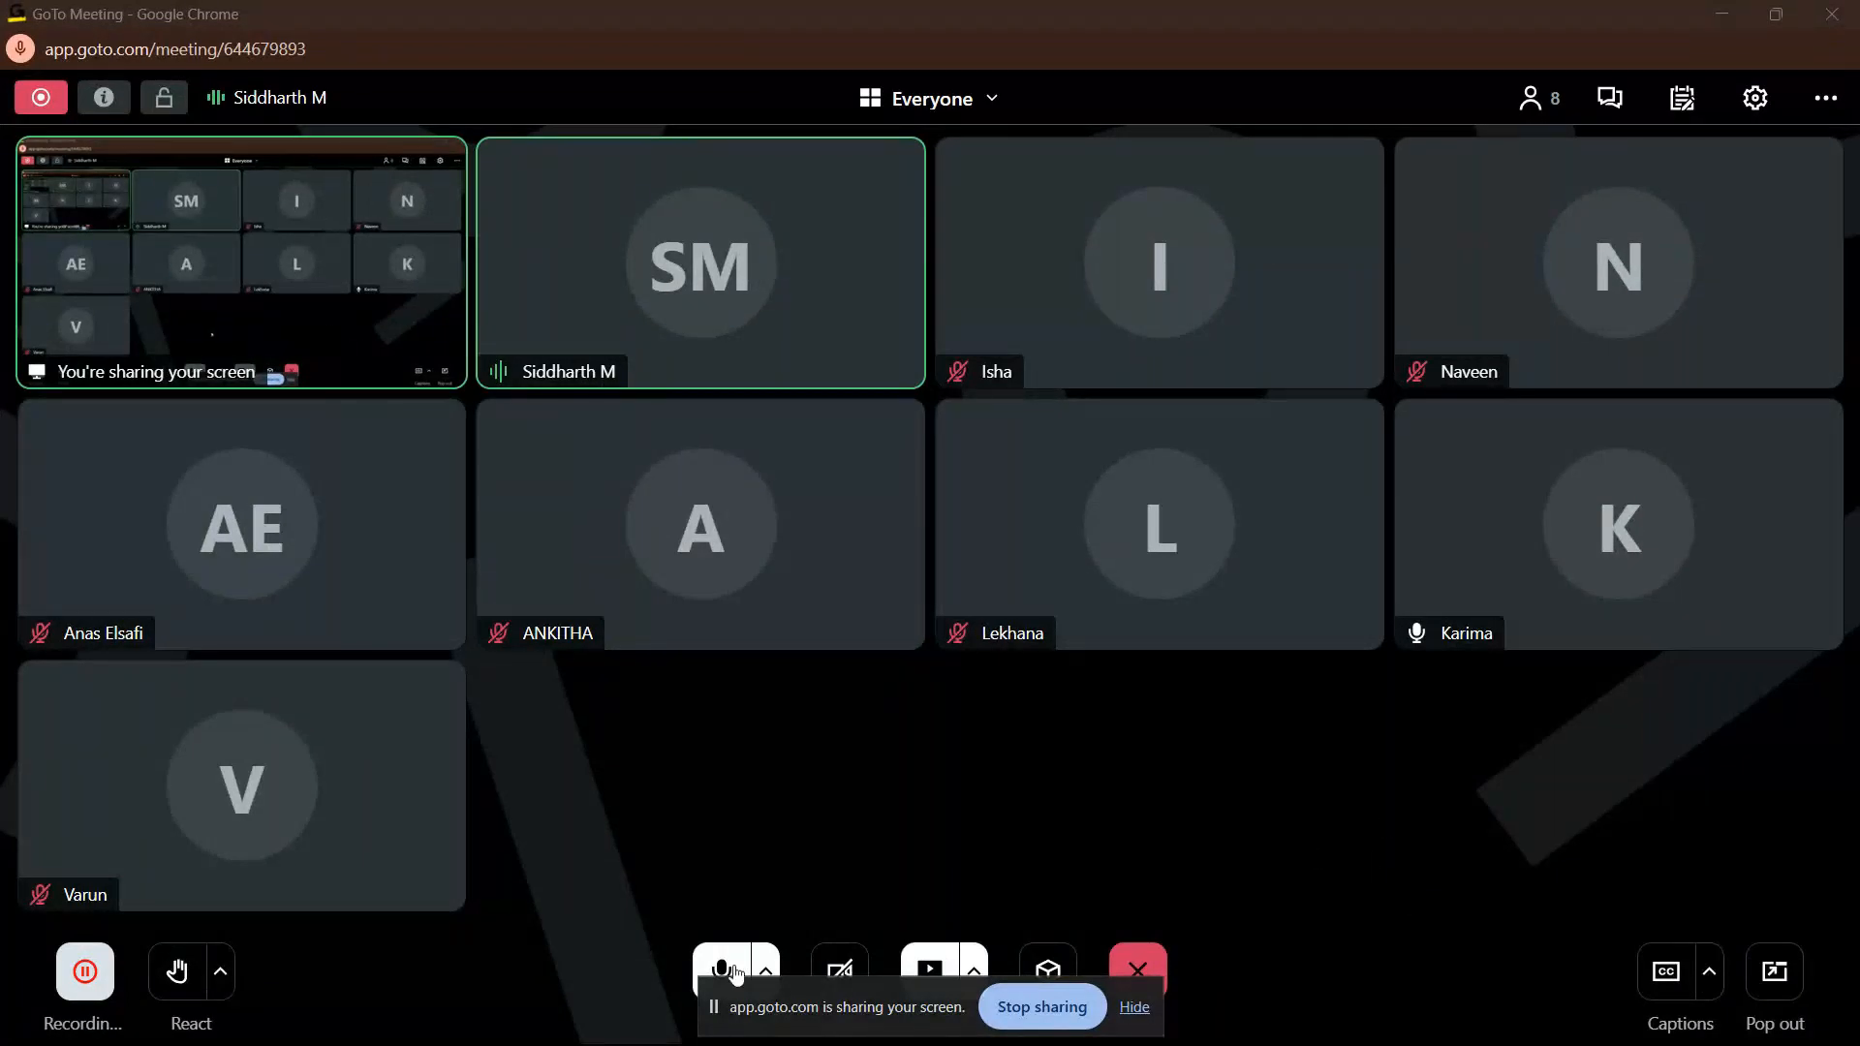
Step: Move the screen-sharing notice away from the meeting controls and switch to the AdventureWorks Dashboard in Power BI Desktop
{"action": "left_click_drag", "start_coordinate": [714, 1011], "coordinate": [1374, 734]}
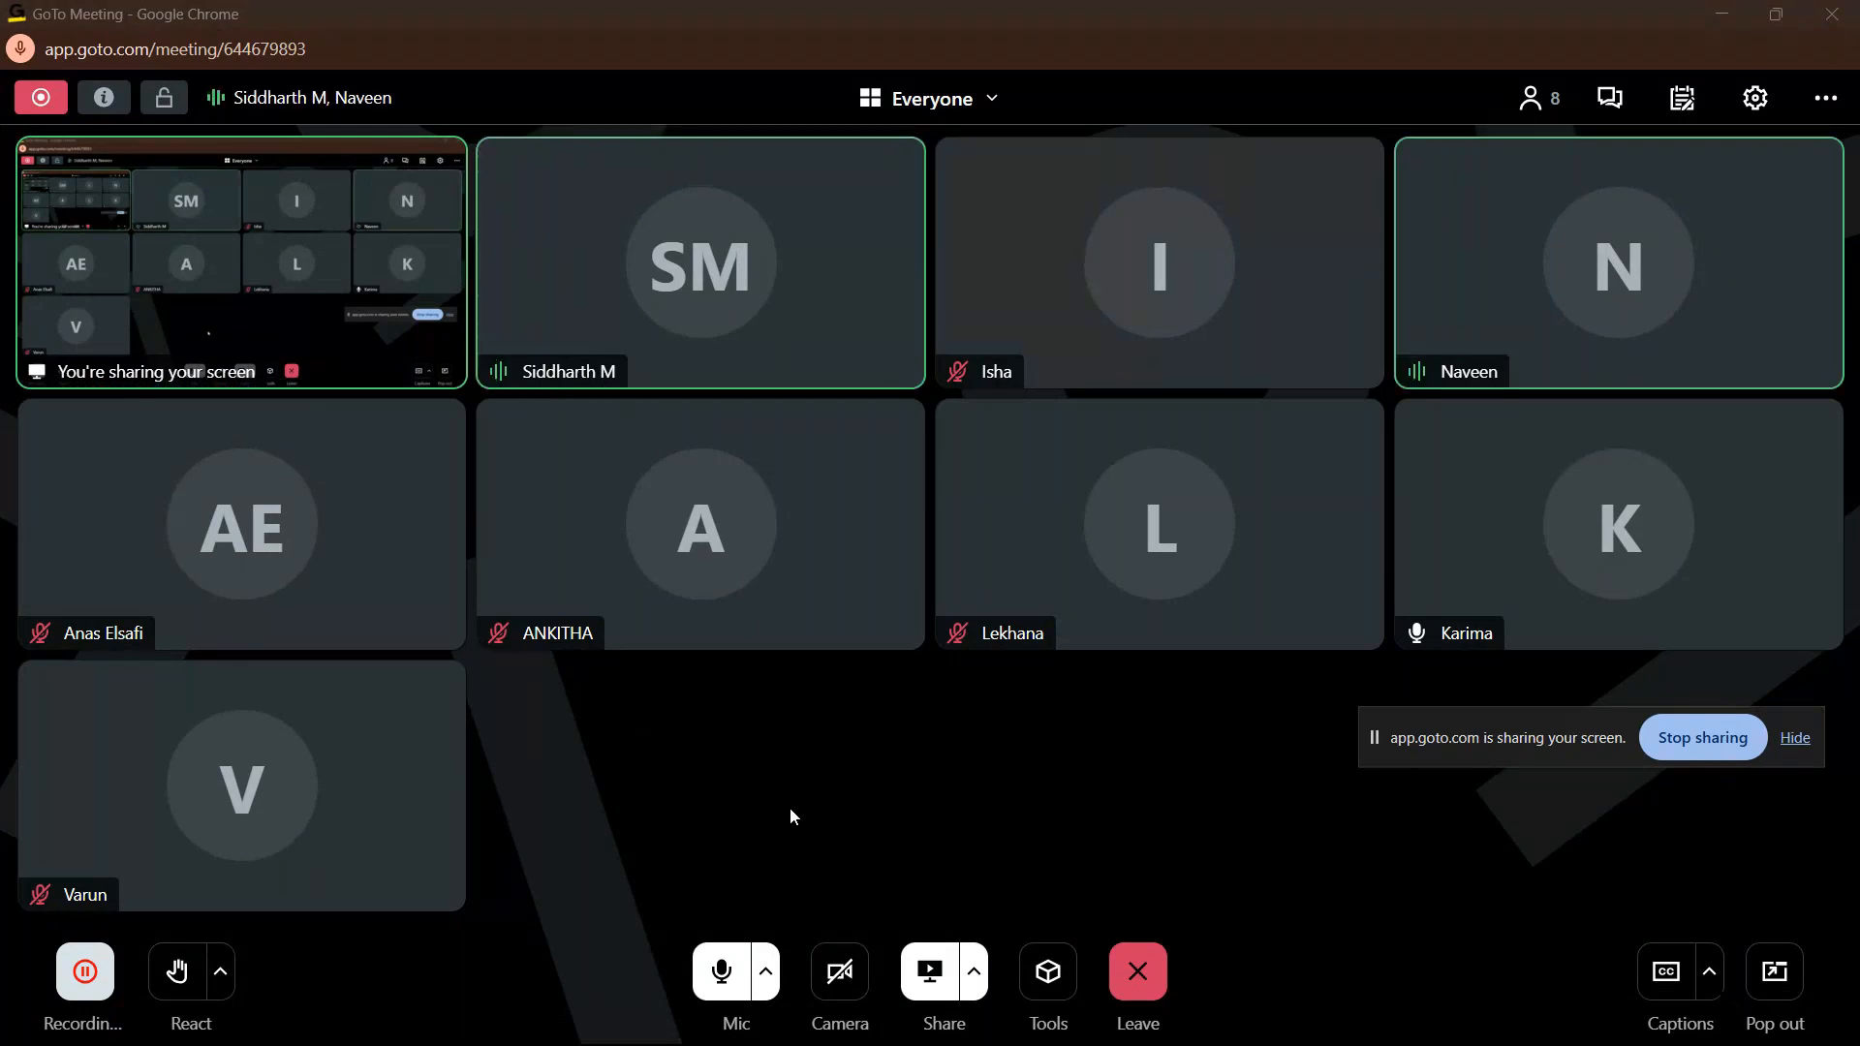
{"action": "mouse_move", "coordinate": [766, 1044]}
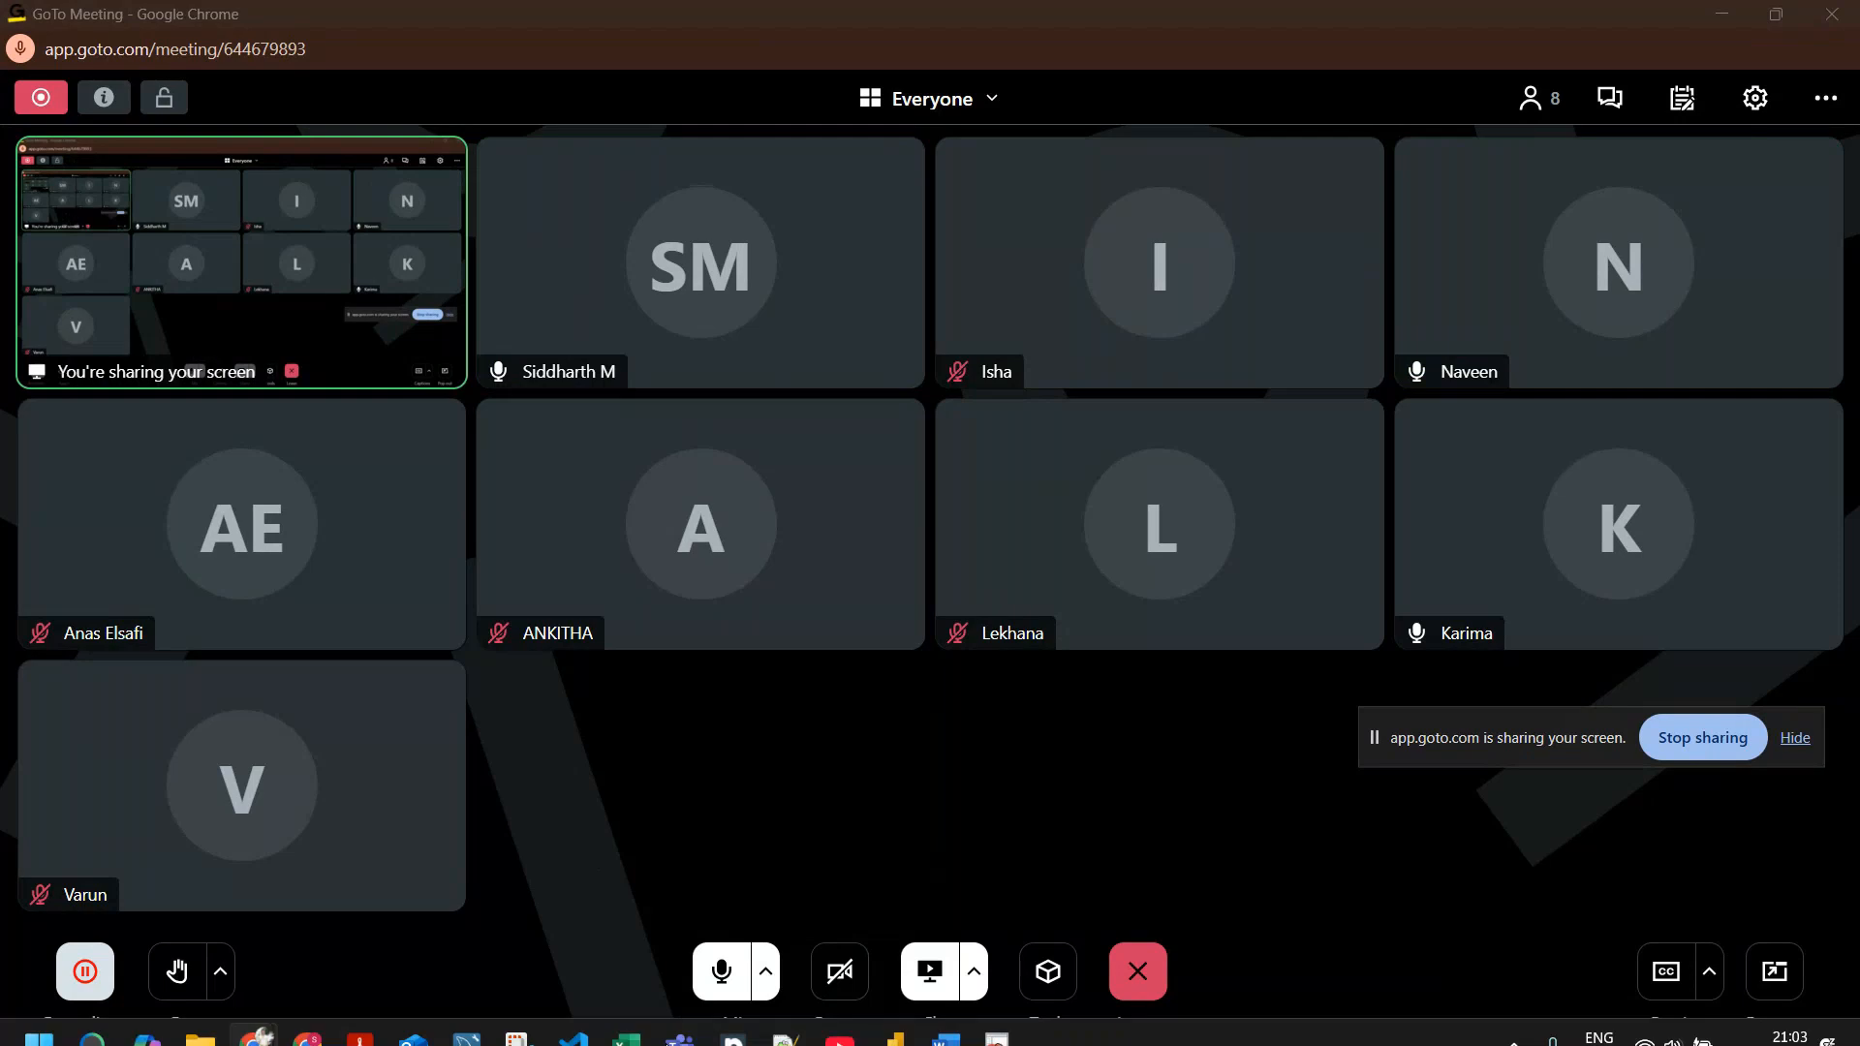
{"action": "mouse_move", "coordinate": [260, 1013]}
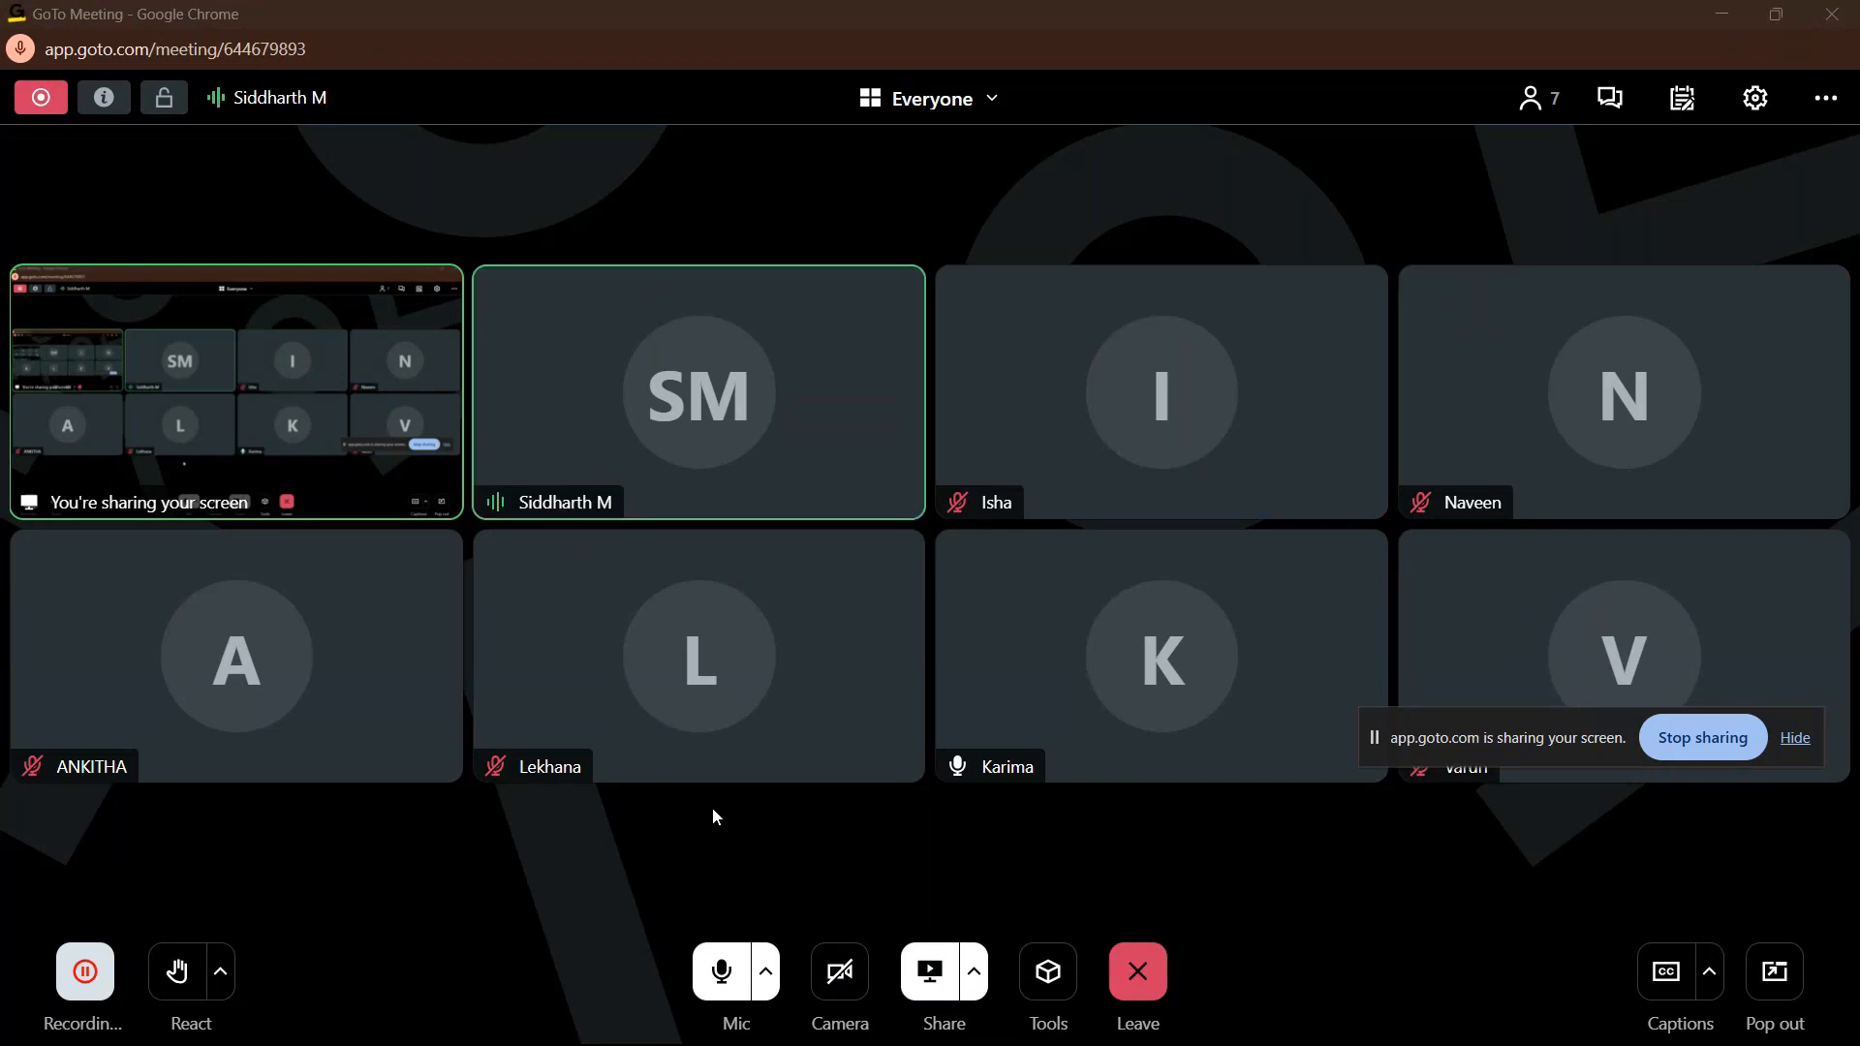
{"action": "mouse_move", "coordinate": [690, 1045]}
{"action": "mouse_move", "coordinate": [981, 1043]}
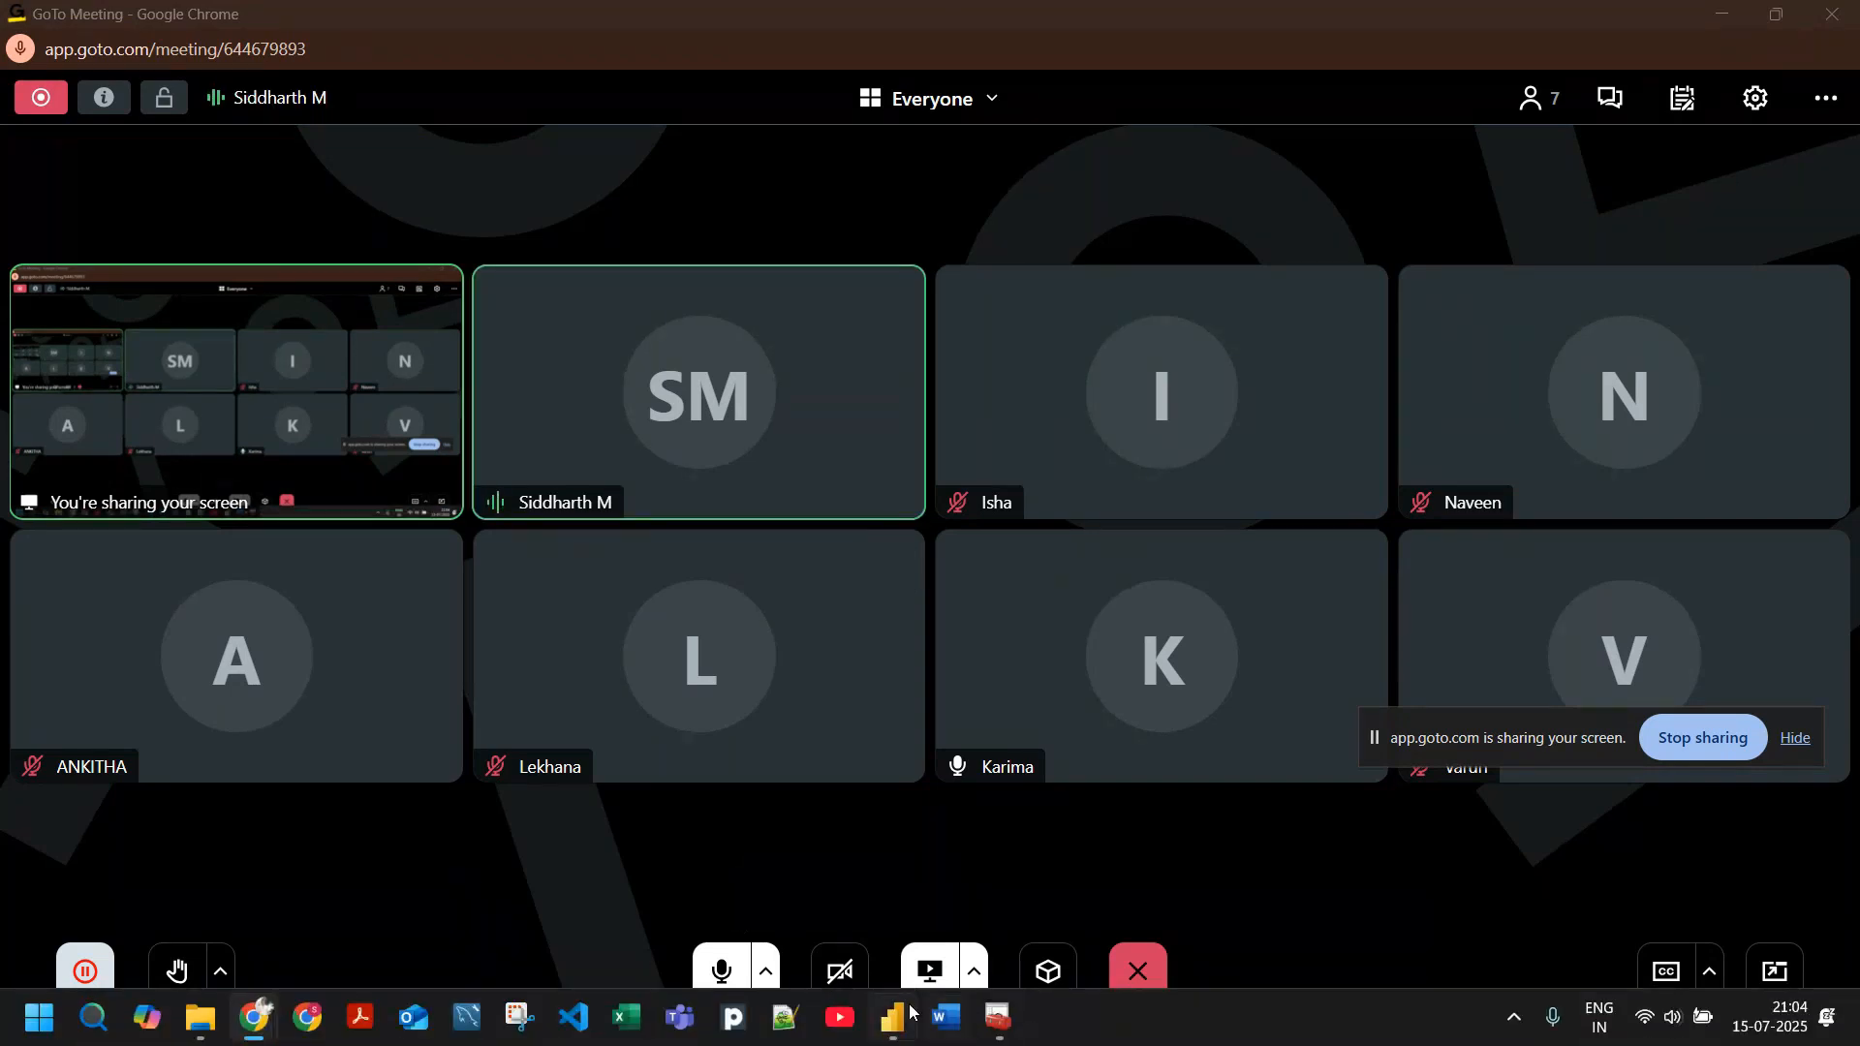
{"action": "left_click", "coordinate": [908, 1012]}
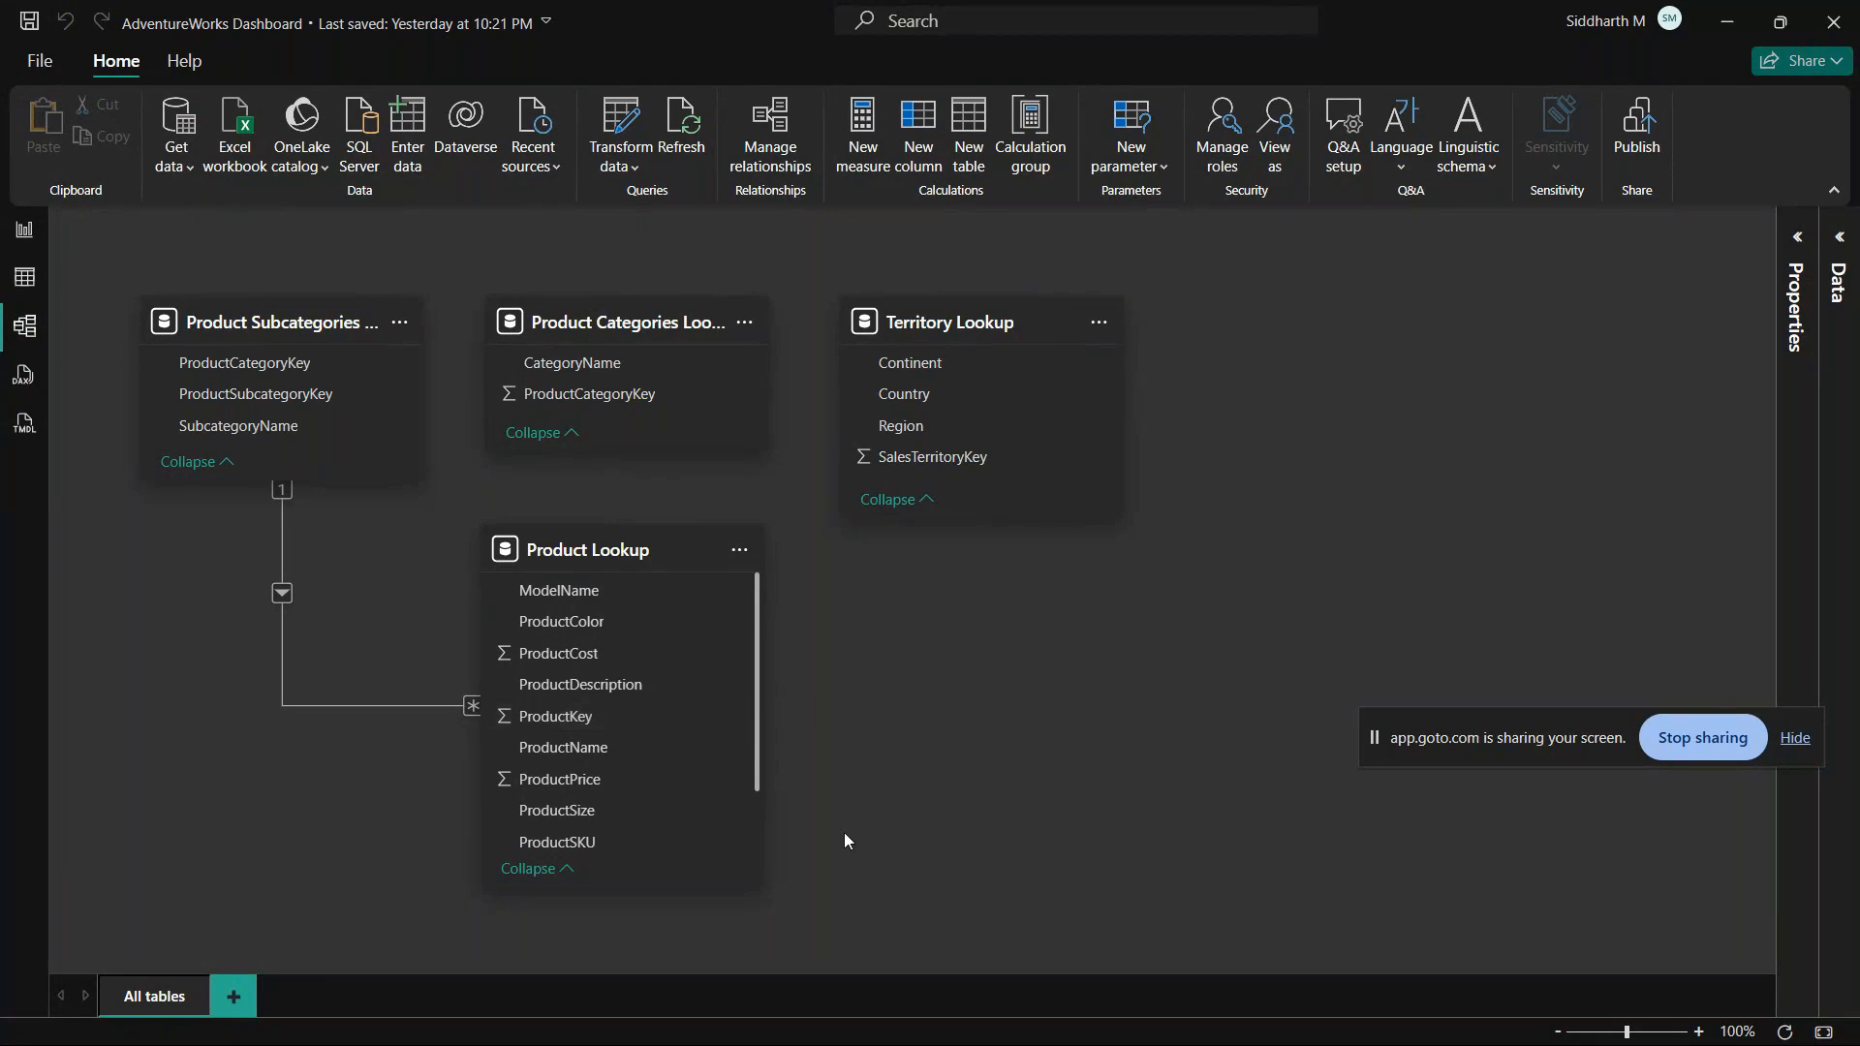
{"action": "key", "text": "alt+Tab"}
{"action": "key", "text": "alt+Tab"}
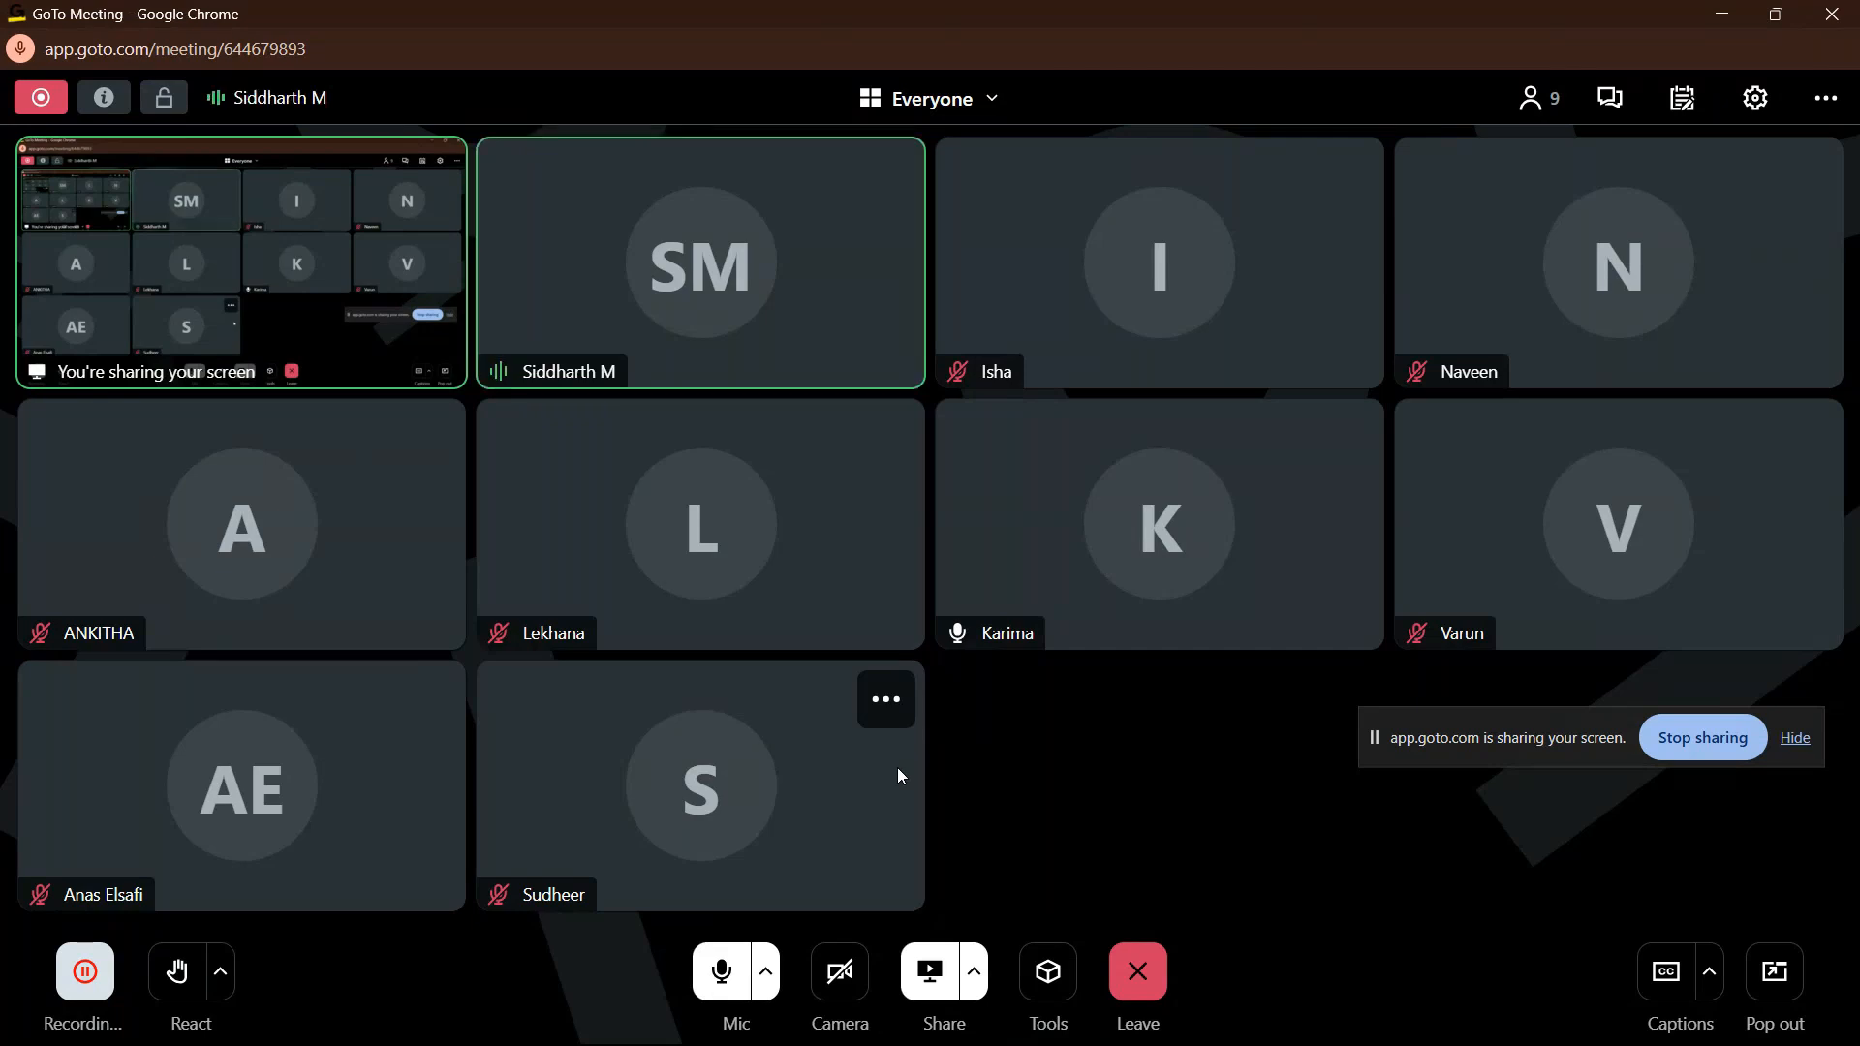
{"action": "key", "text": "alt+Tab"}
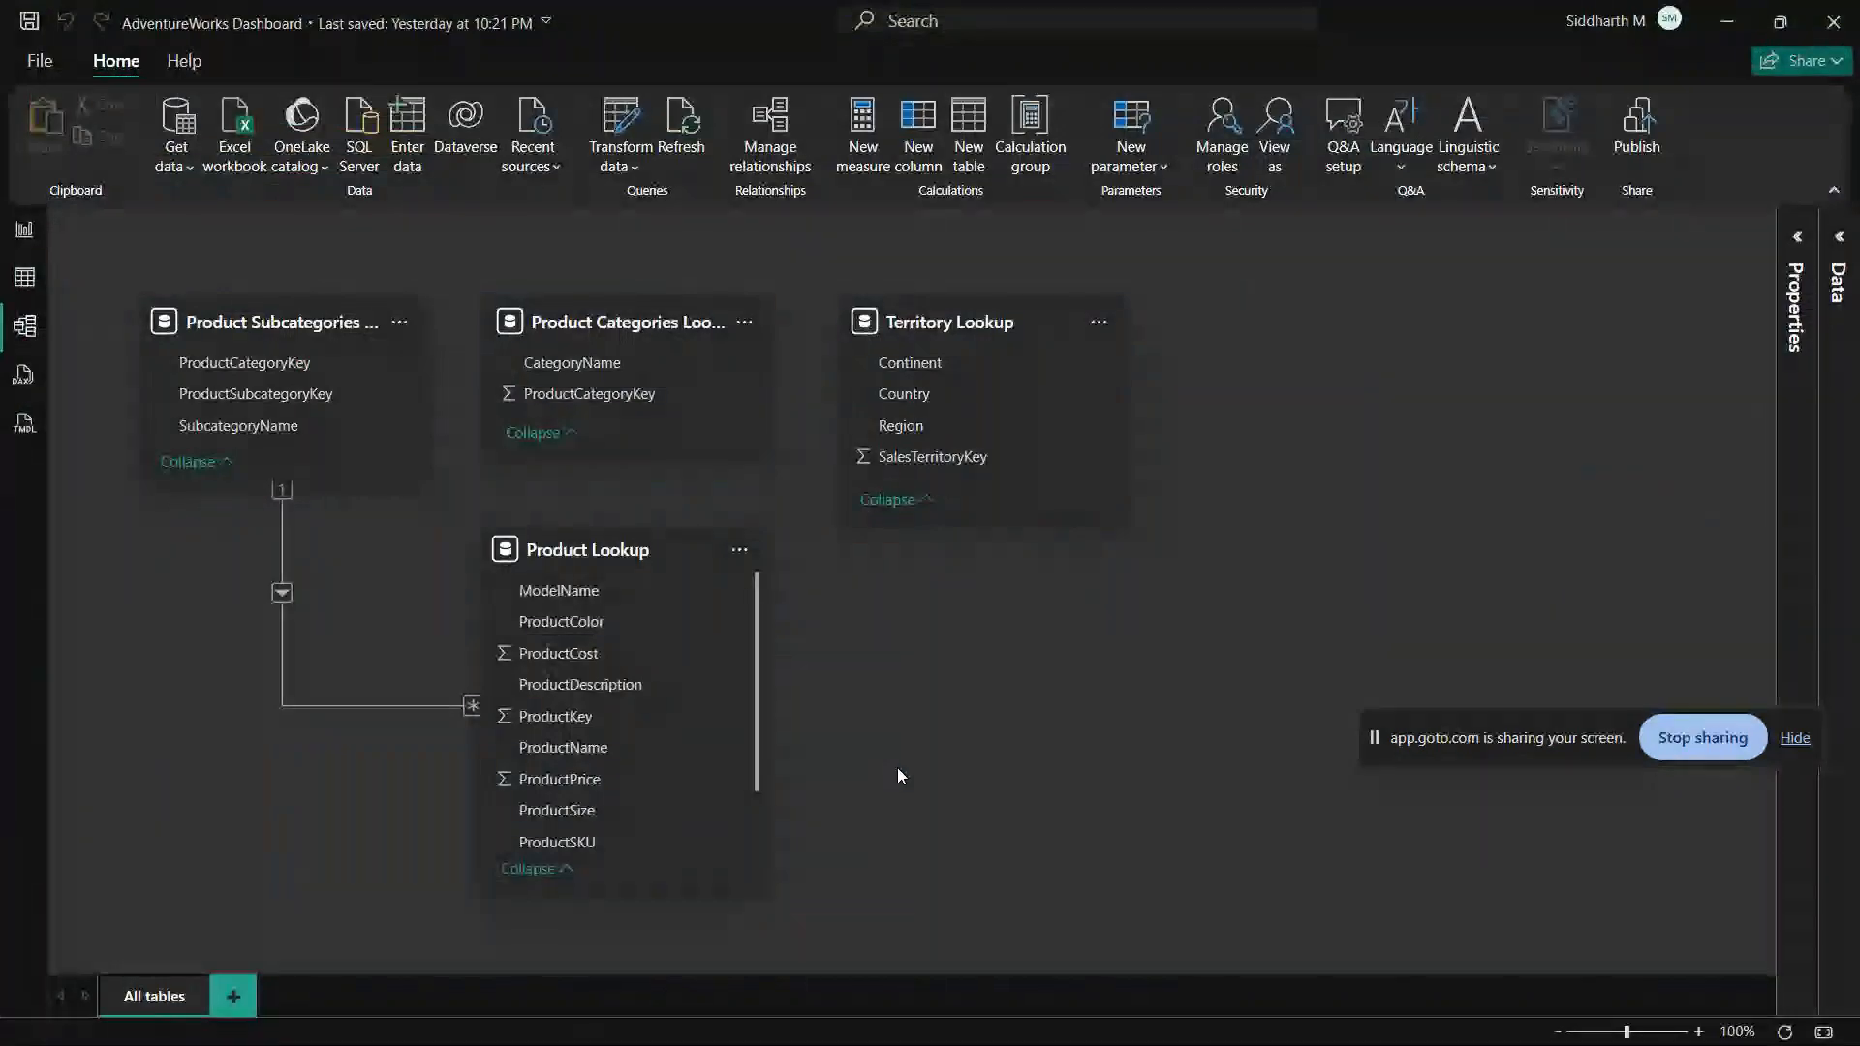
{"action": "key", "text": "alt+Tab"}
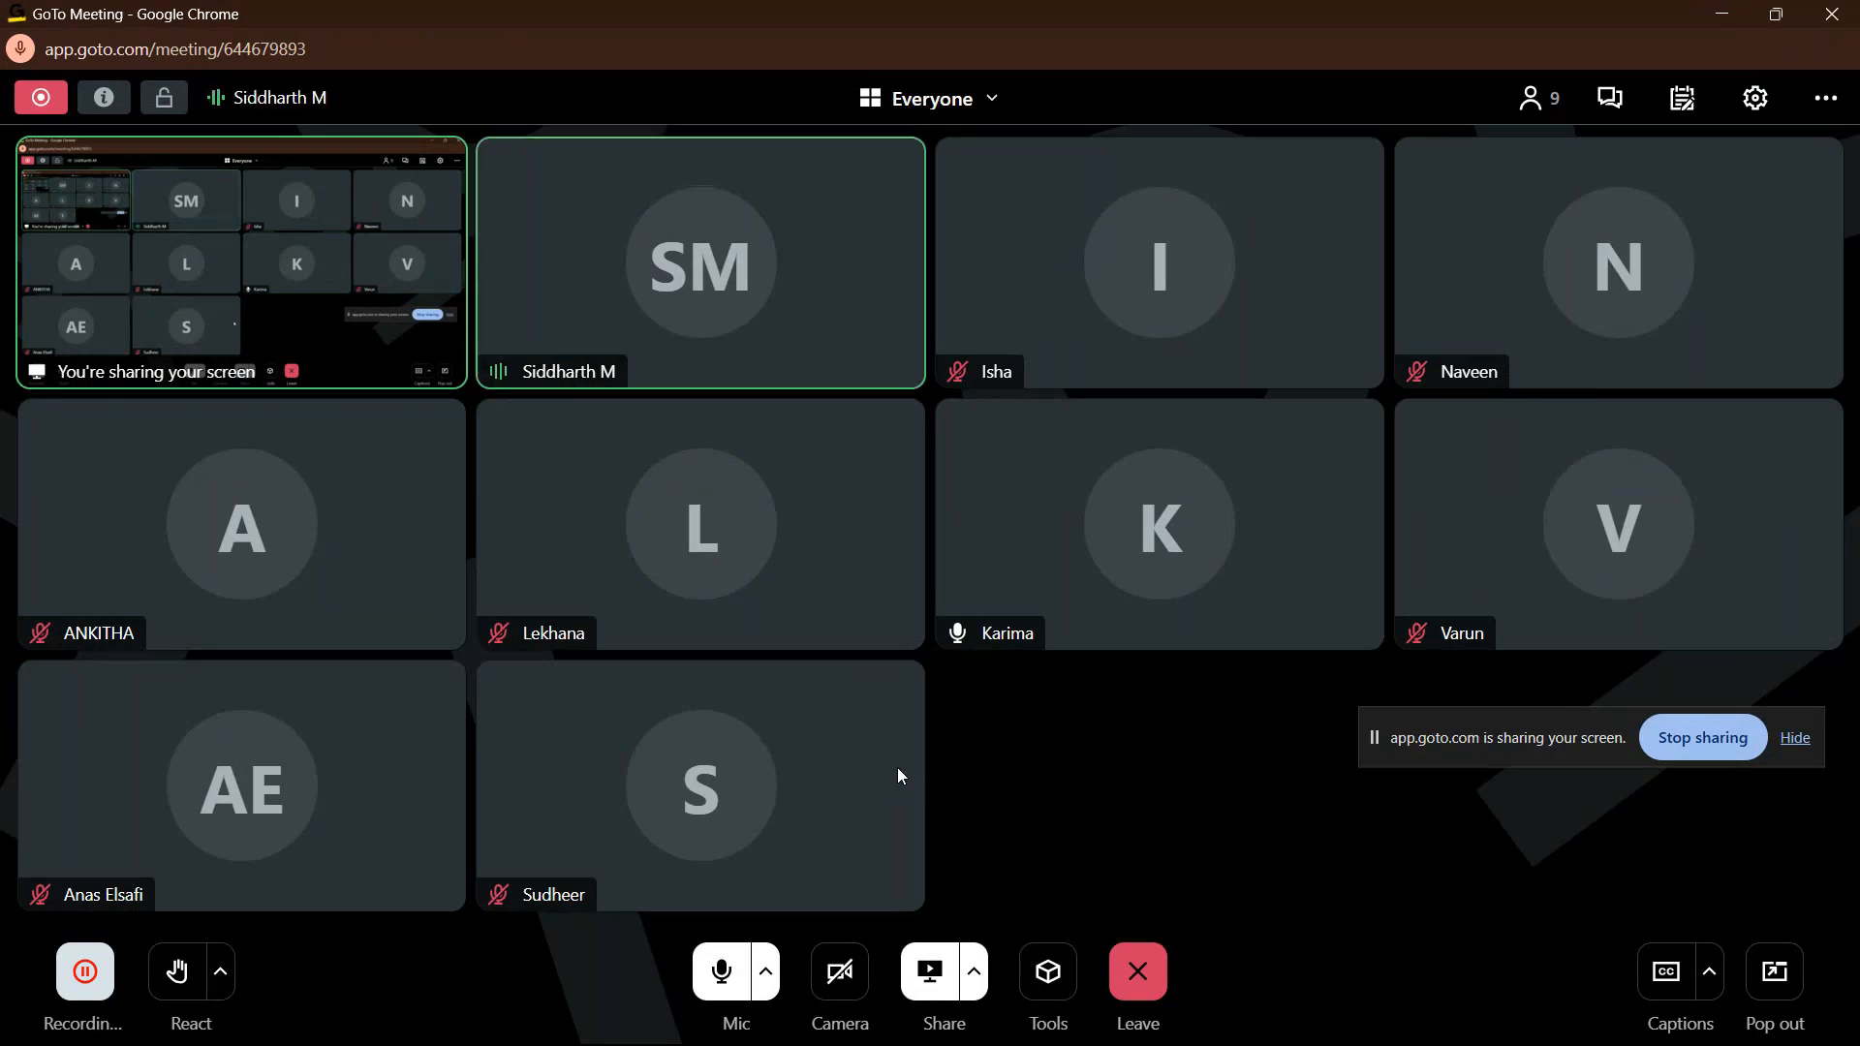
{"action": "key", "text": "alt+Tab"}
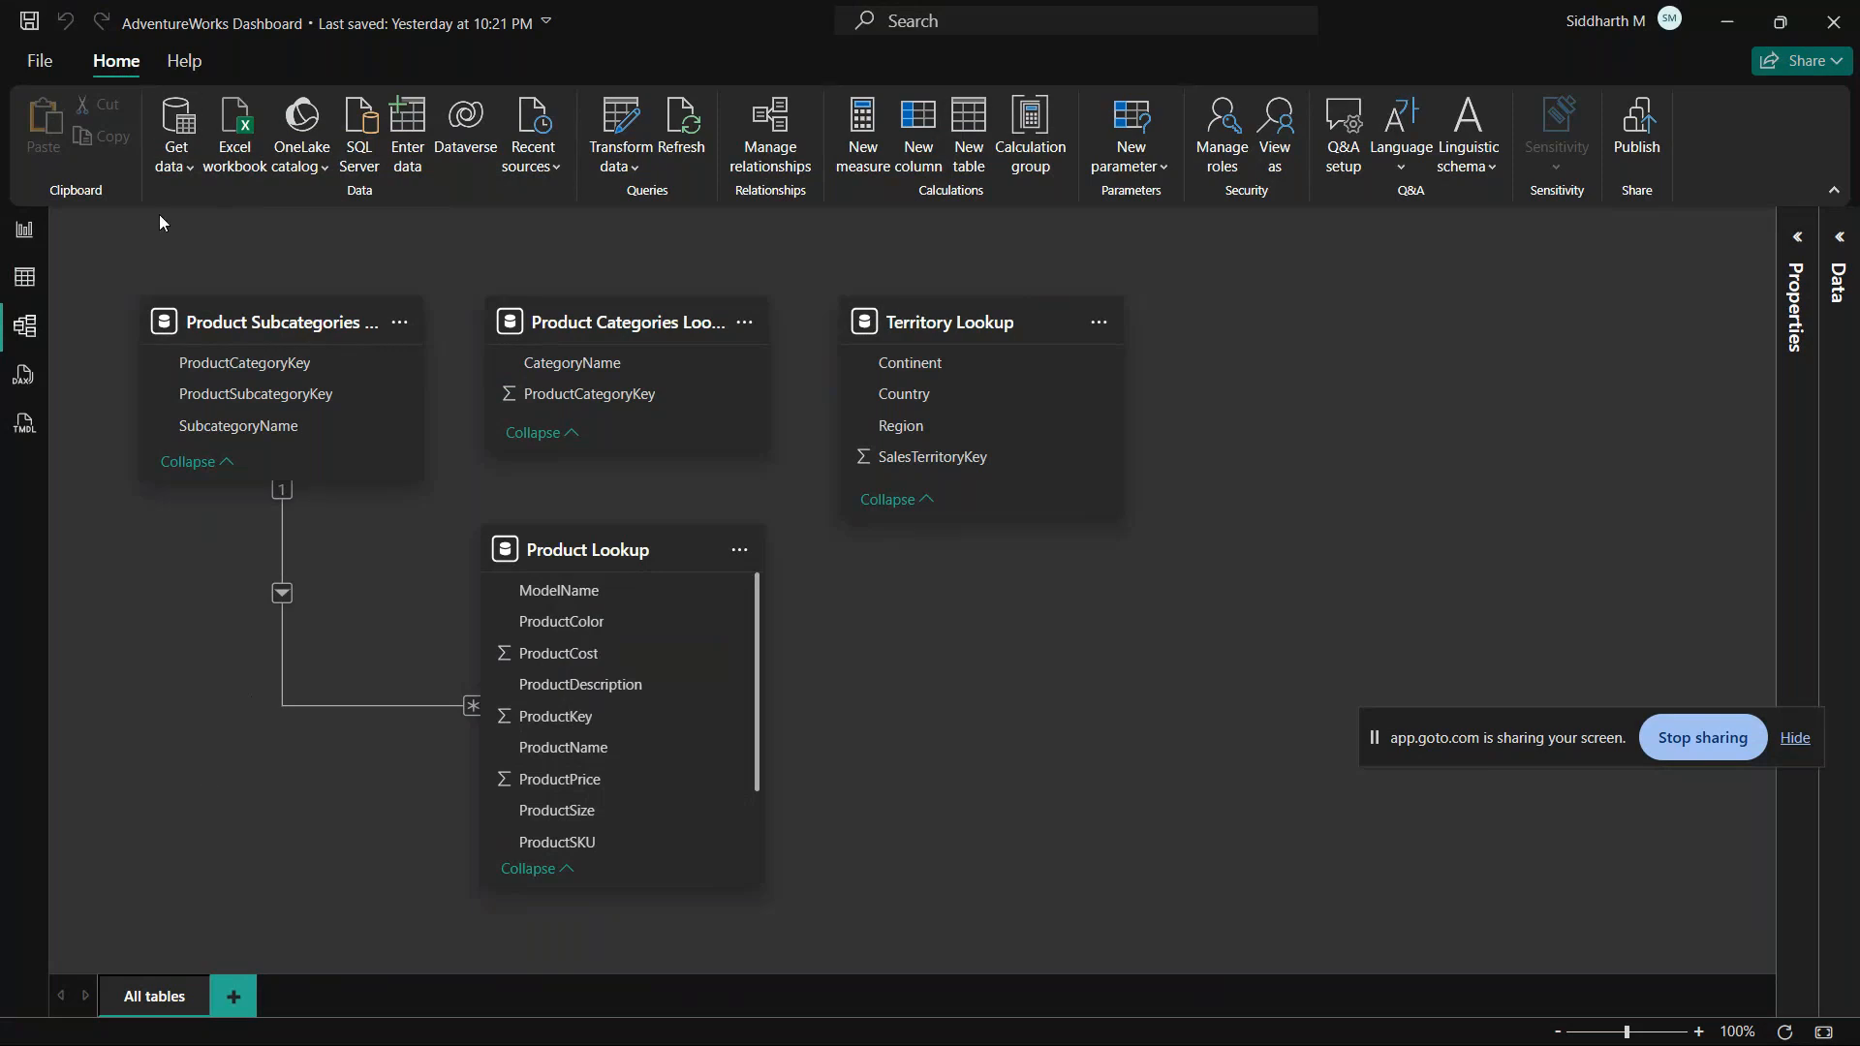
Step: Start a new data import with the Web connector from the Other category
{"action": "left_click", "coordinate": [180, 127]}
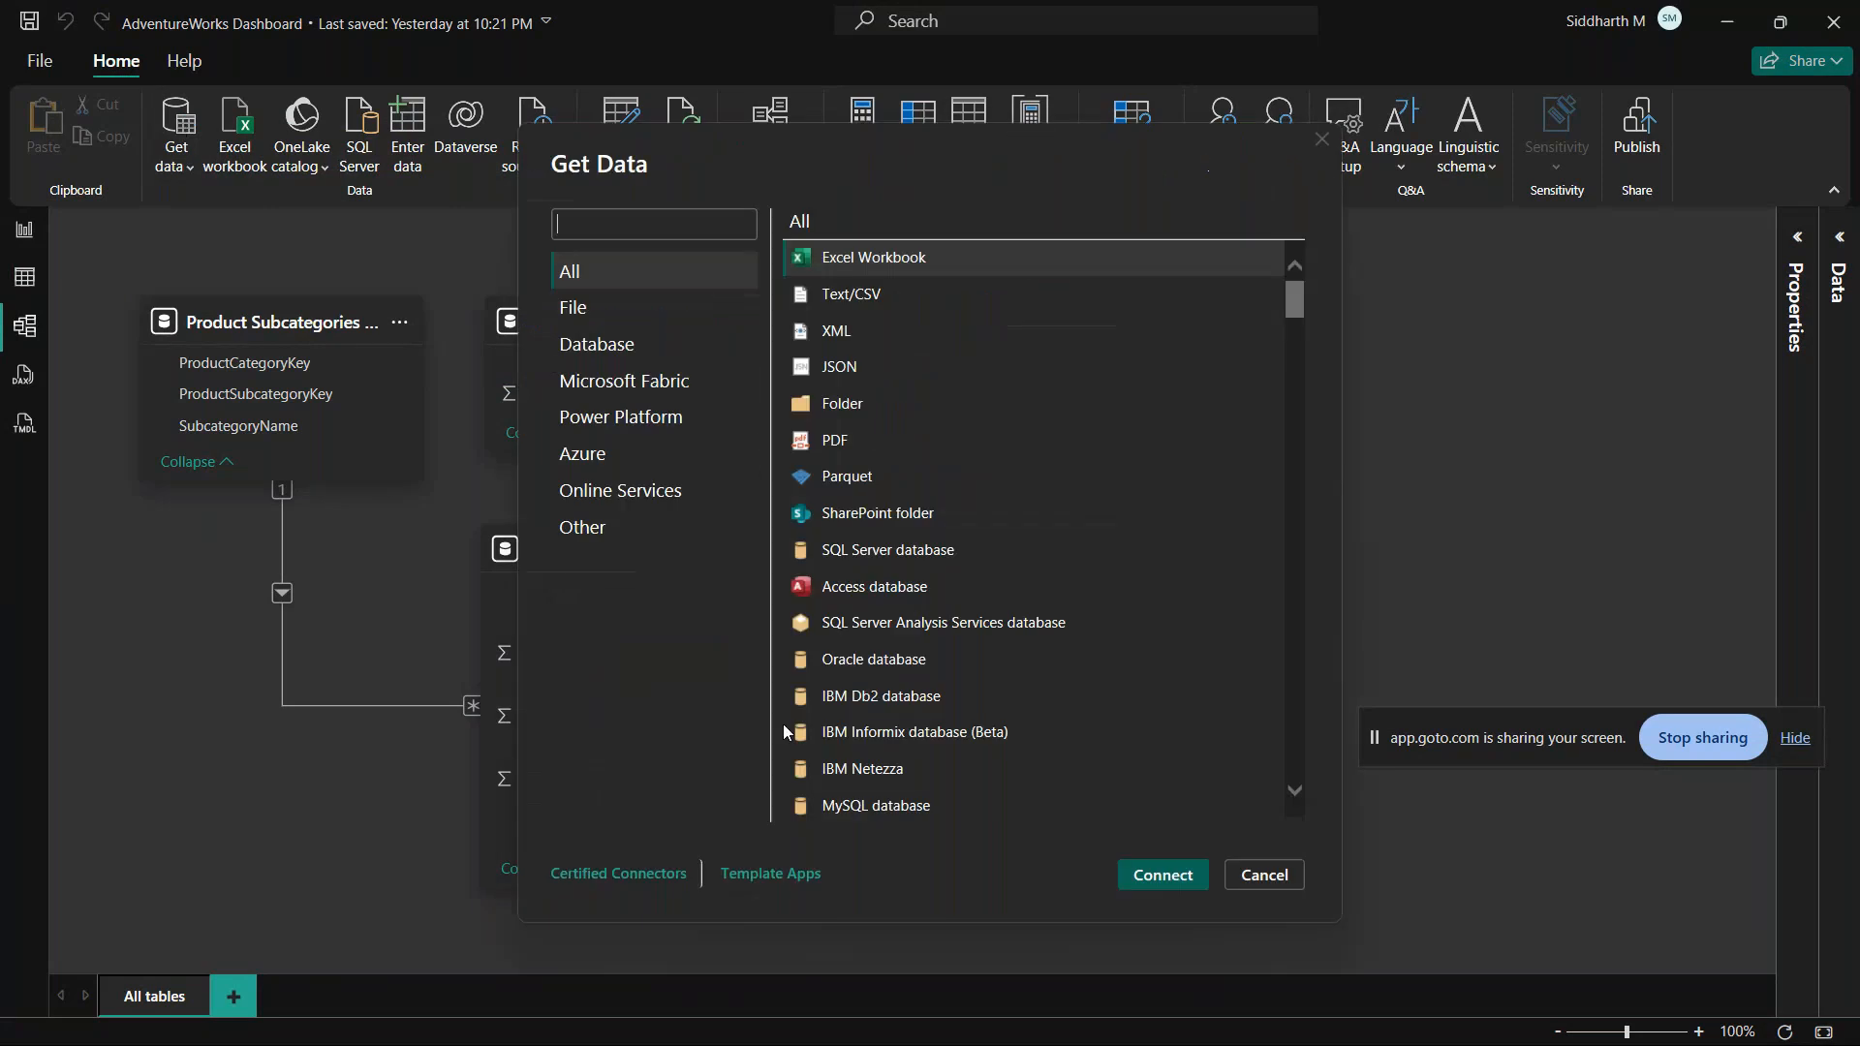
{"action": "left_click", "coordinate": [593, 528]}
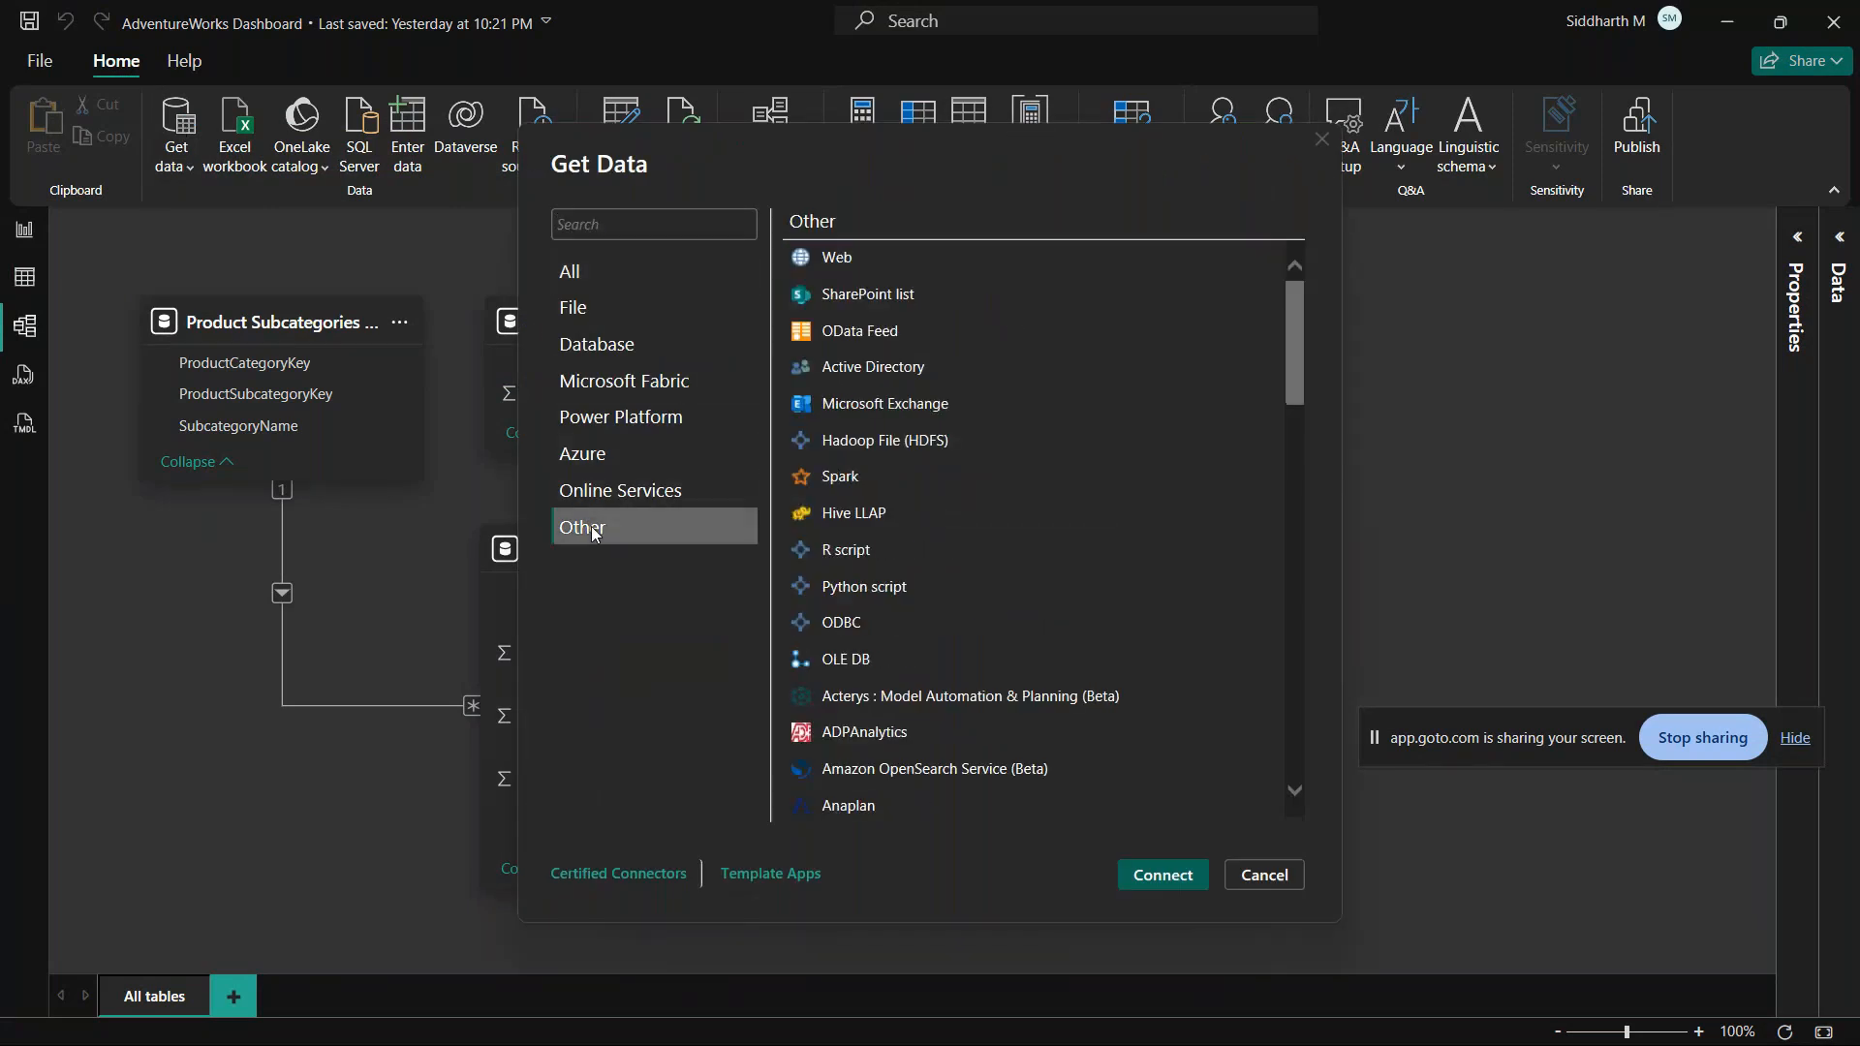
{"action": "left_click", "coordinate": [864, 271]}
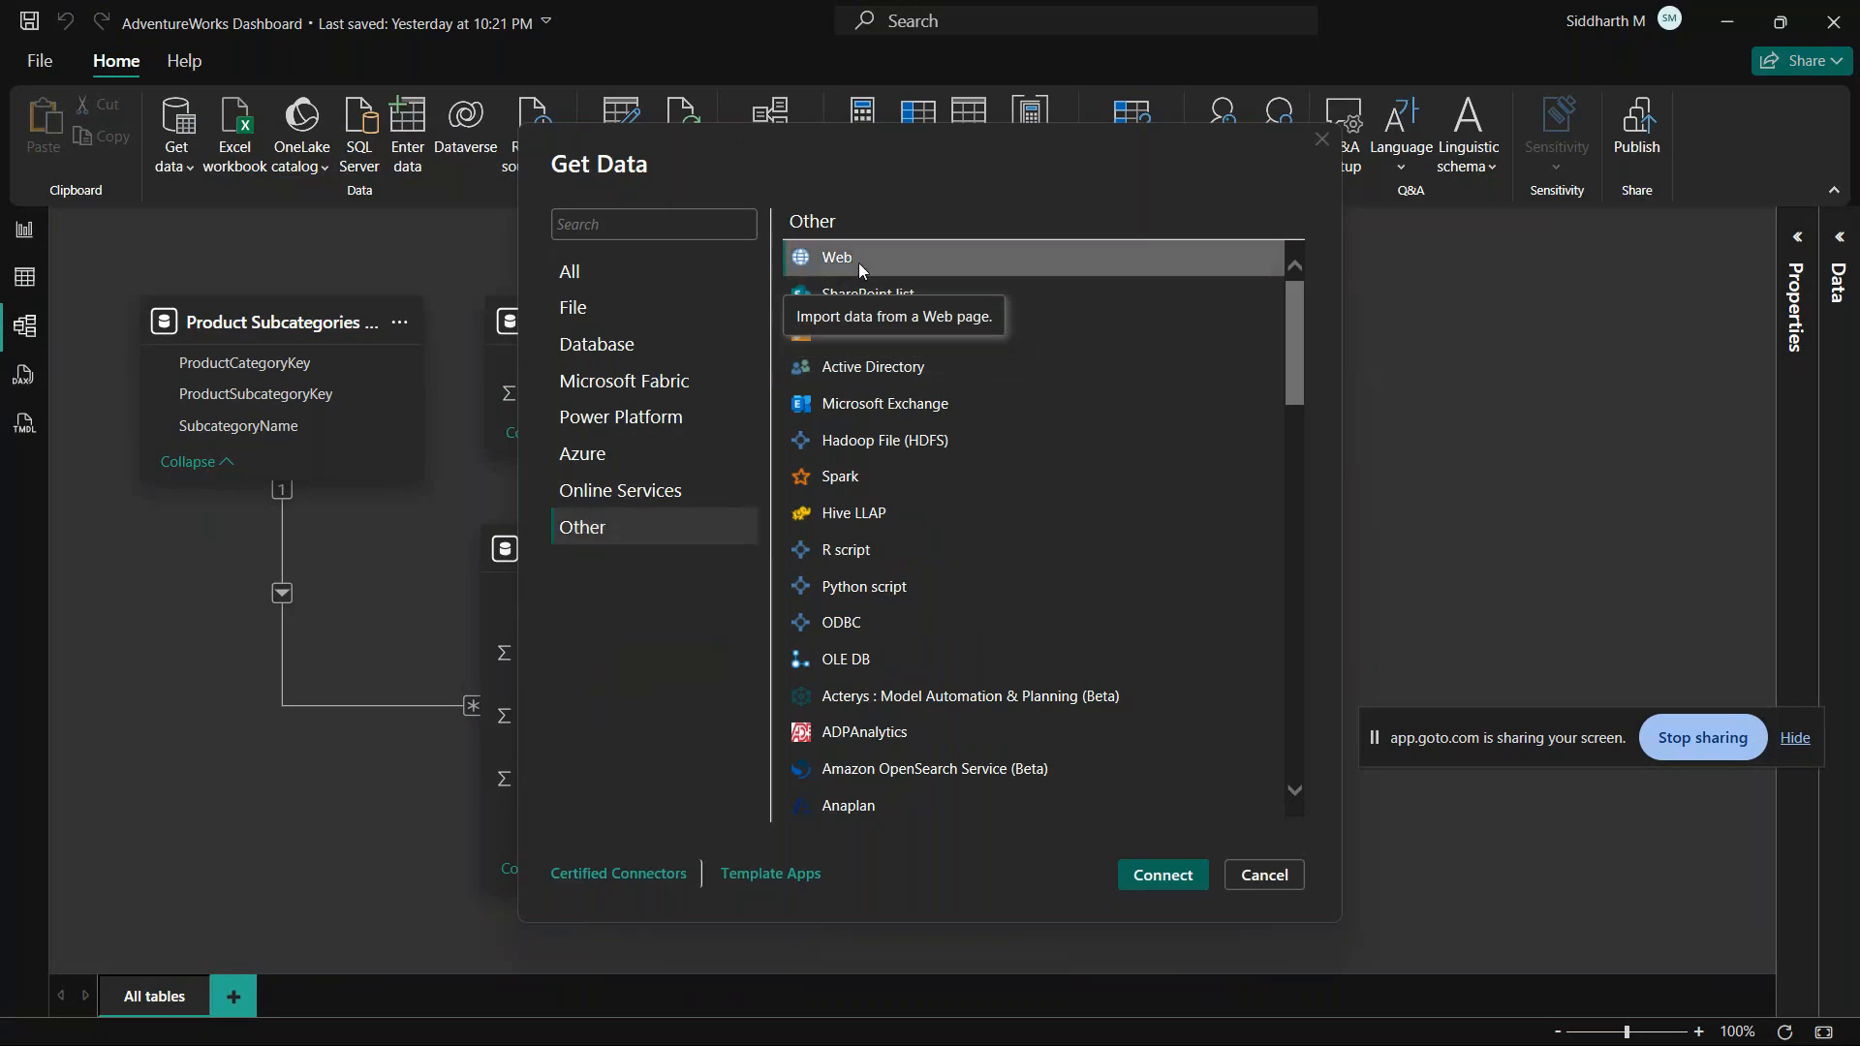
{"action": "left_click", "coordinate": [1144, 875]}
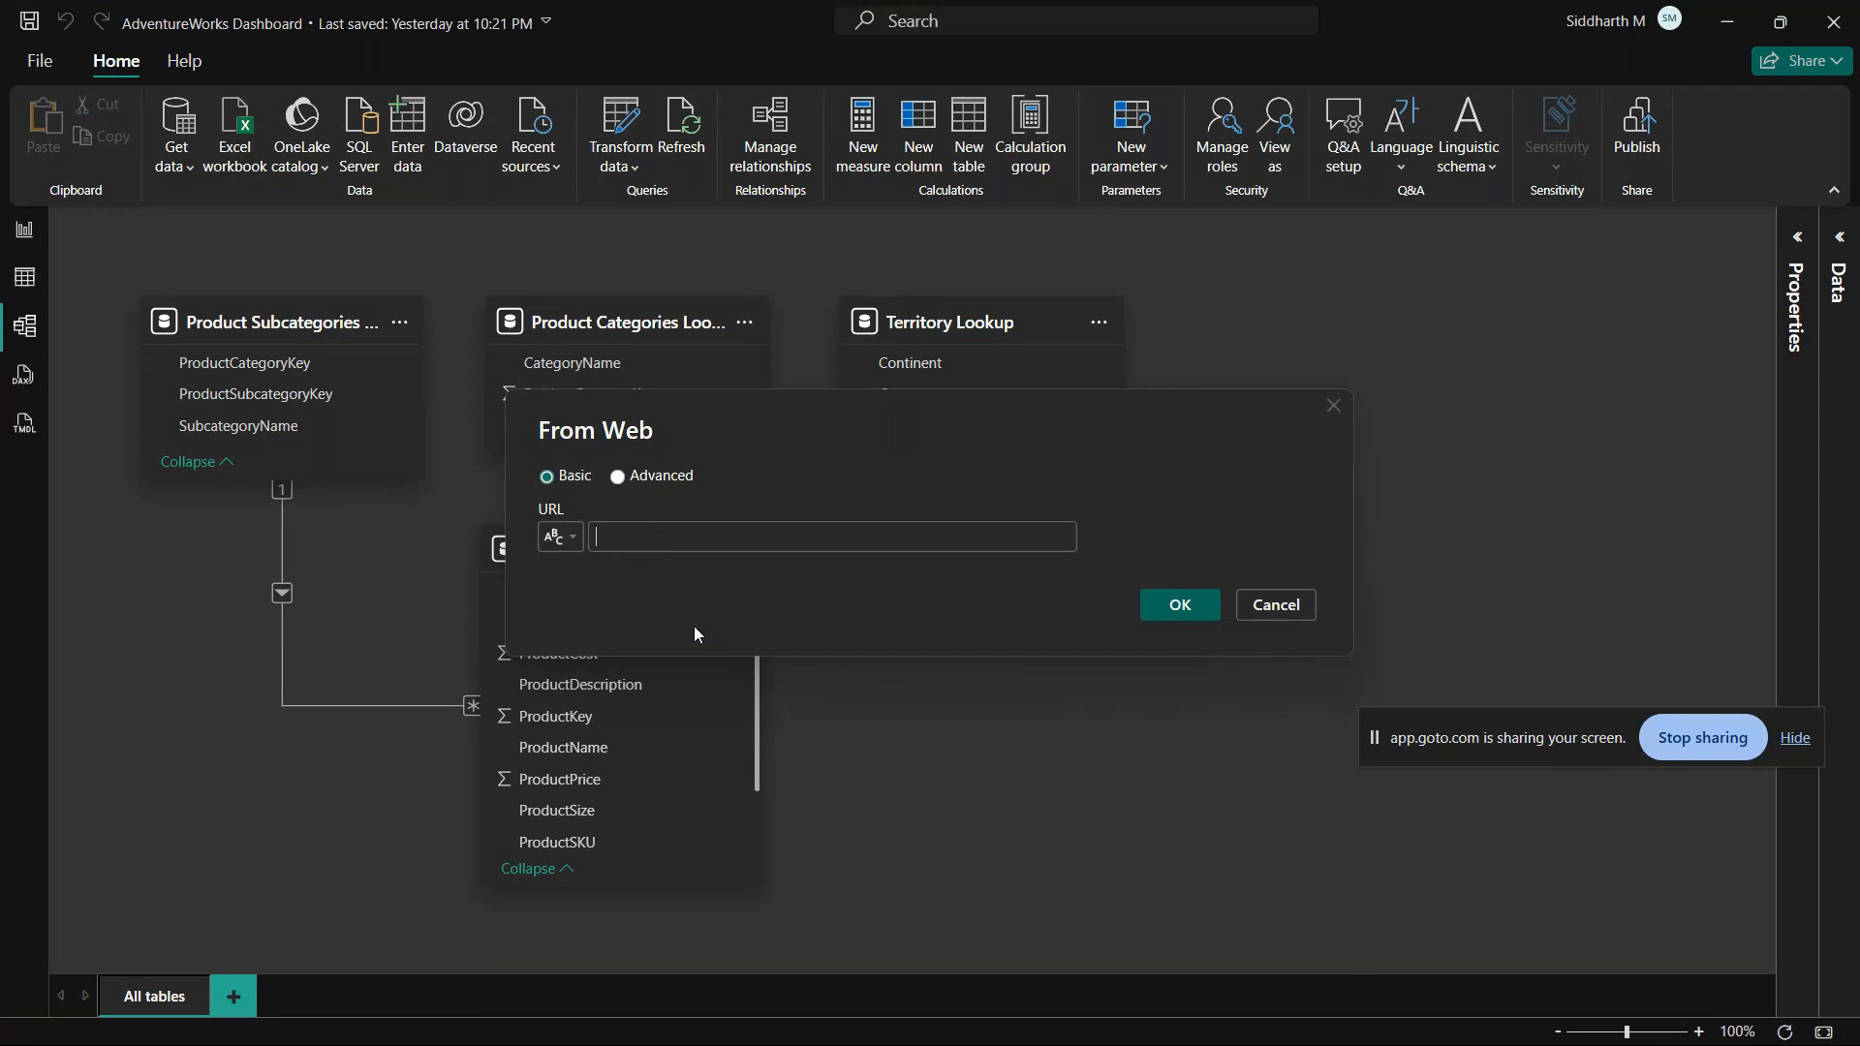
Step: Switch to the Chrome browser window and open the Wikipedia home page in a new tab
{"action": "mouse_move", "coordinate": [330, 1043]}
{"action": "mouse_move", "coordinate": [254, 1018]}
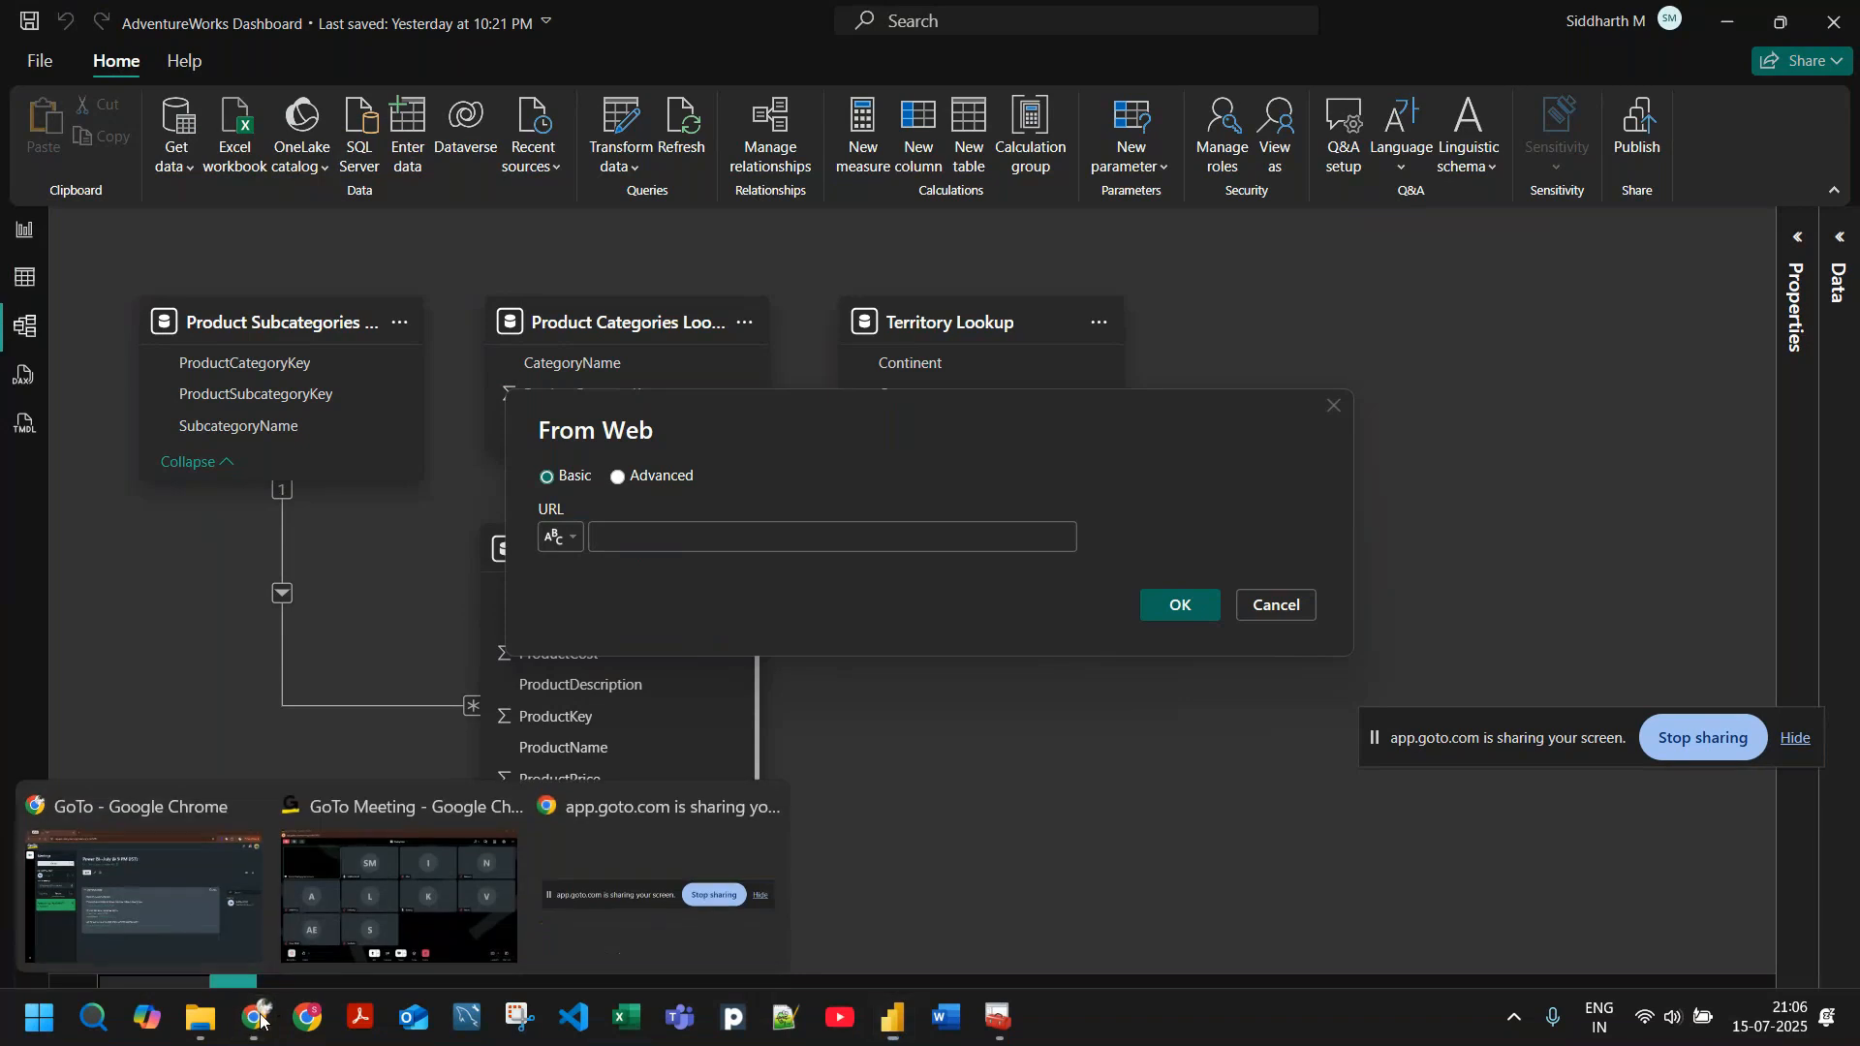
{"action": "left_click", "coordinate": [185, 919]}
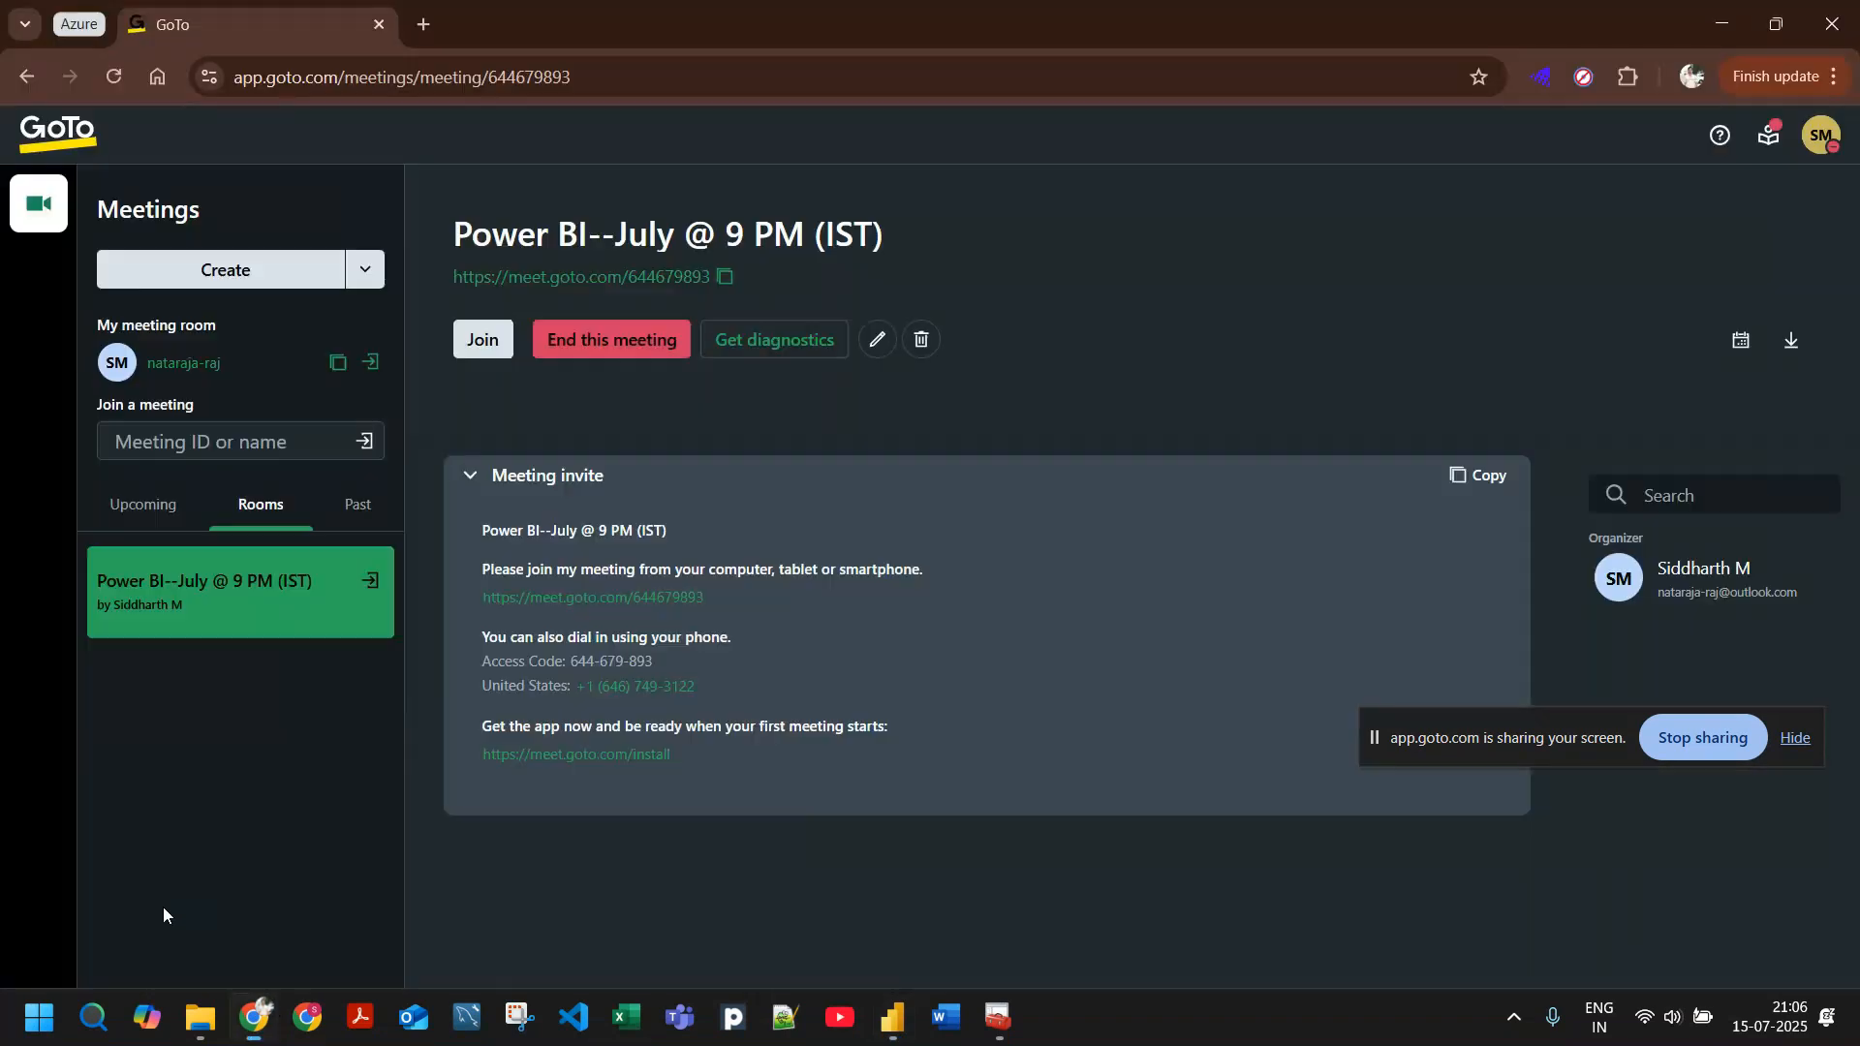
{"action": "left_click", "coordinate": [424, 25]}
{"action": "type", "text": "w"}
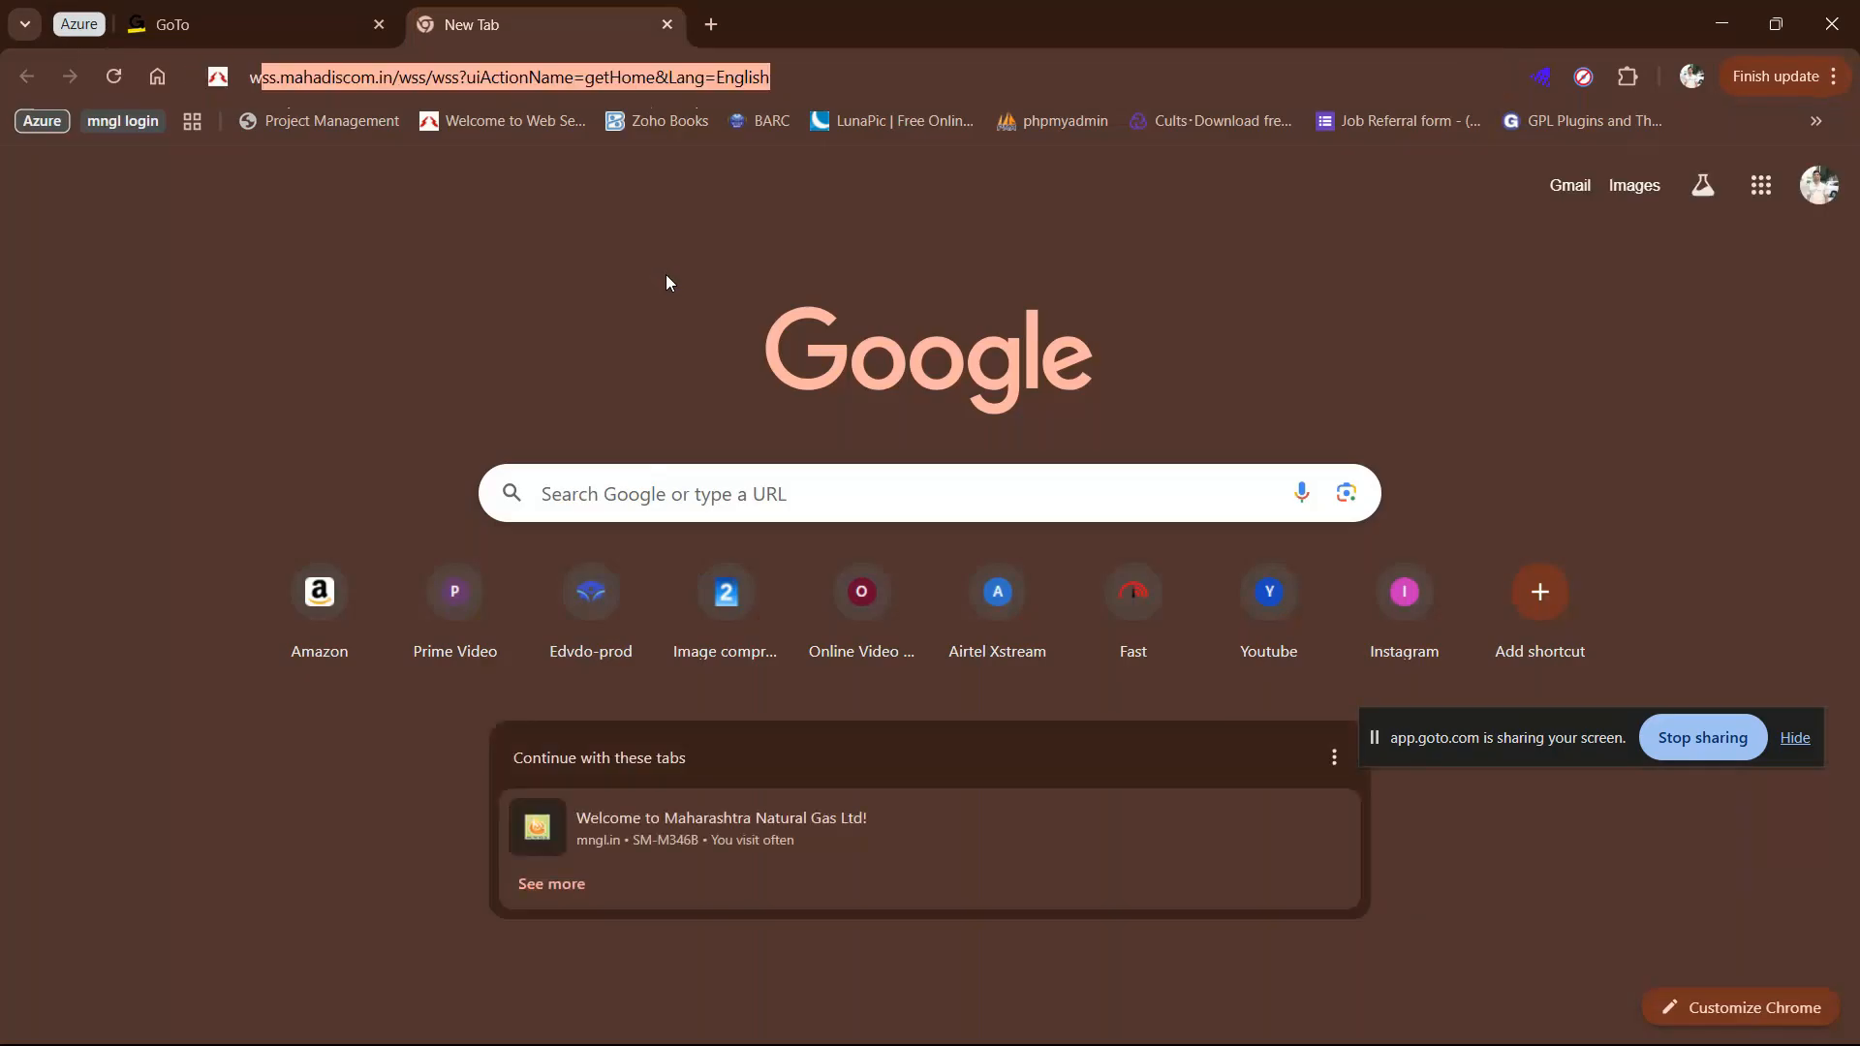
{"action": "type", "text": "ike"}
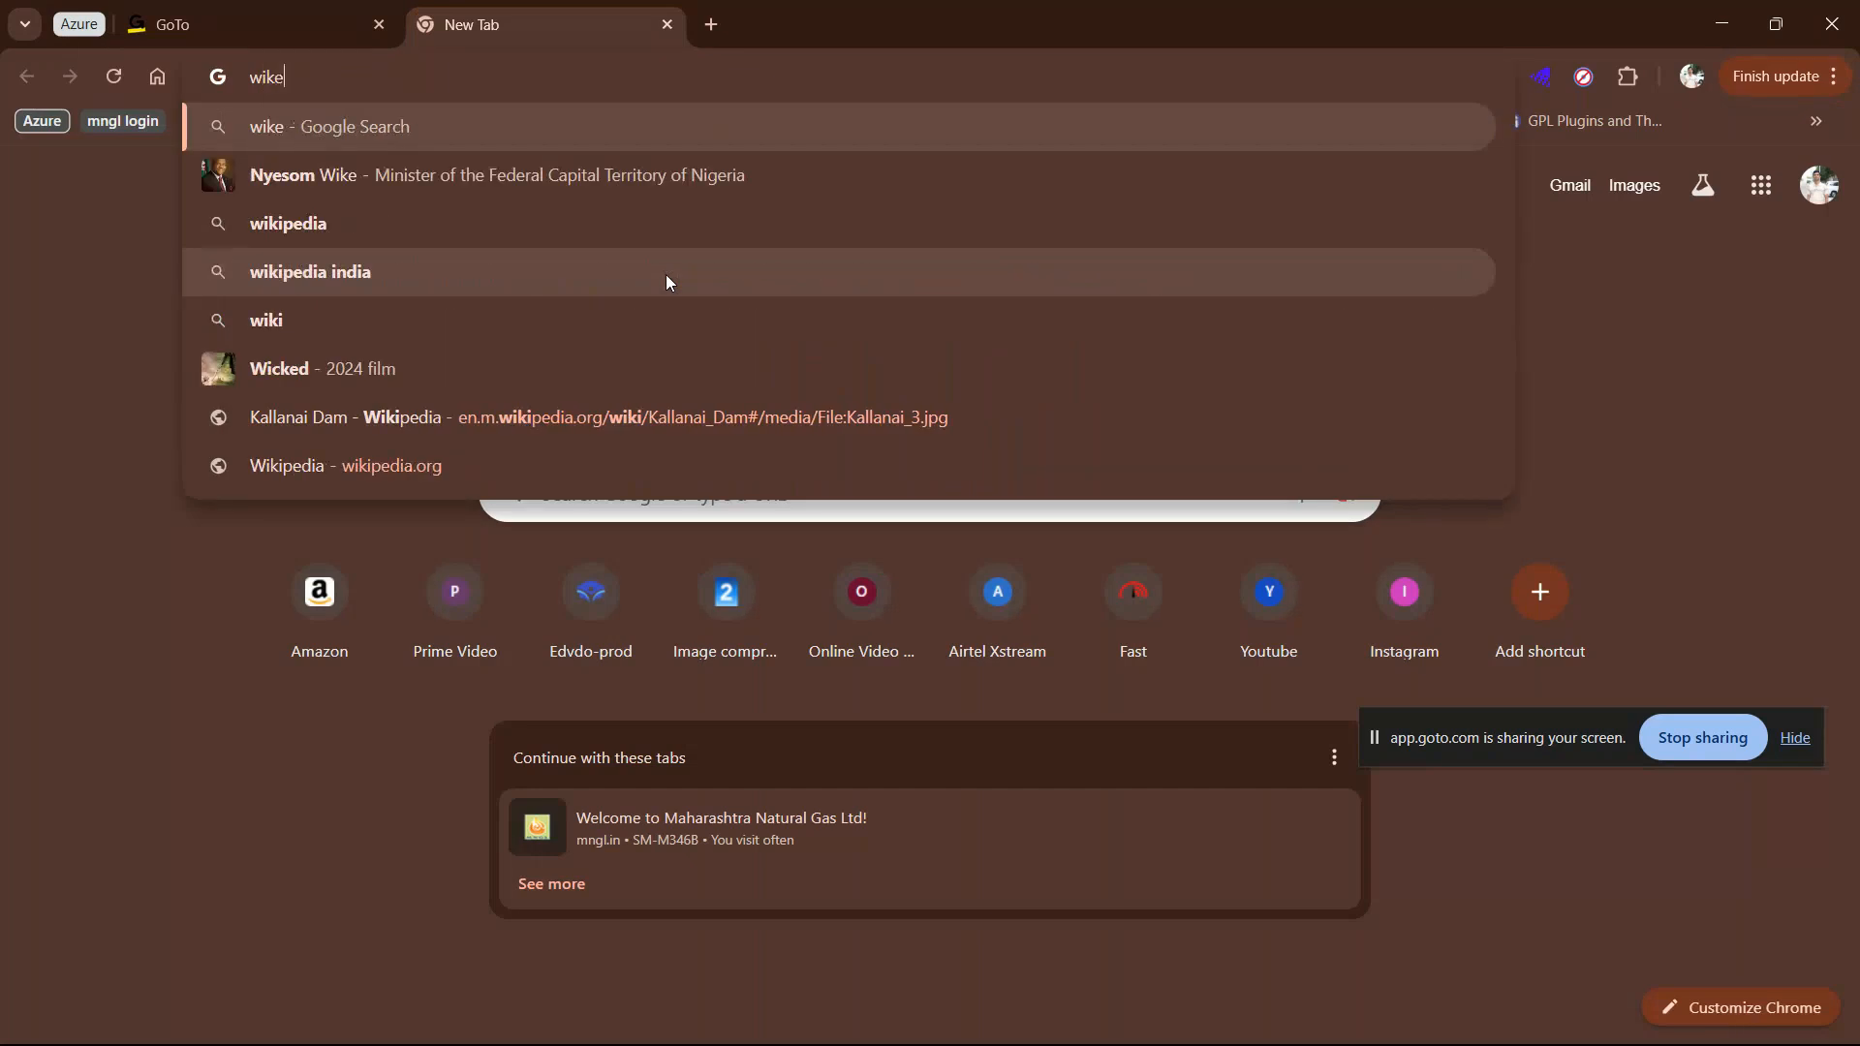
{"action": "key", "text": "BackSpace"}
{"action": "key", "text": "Down"}
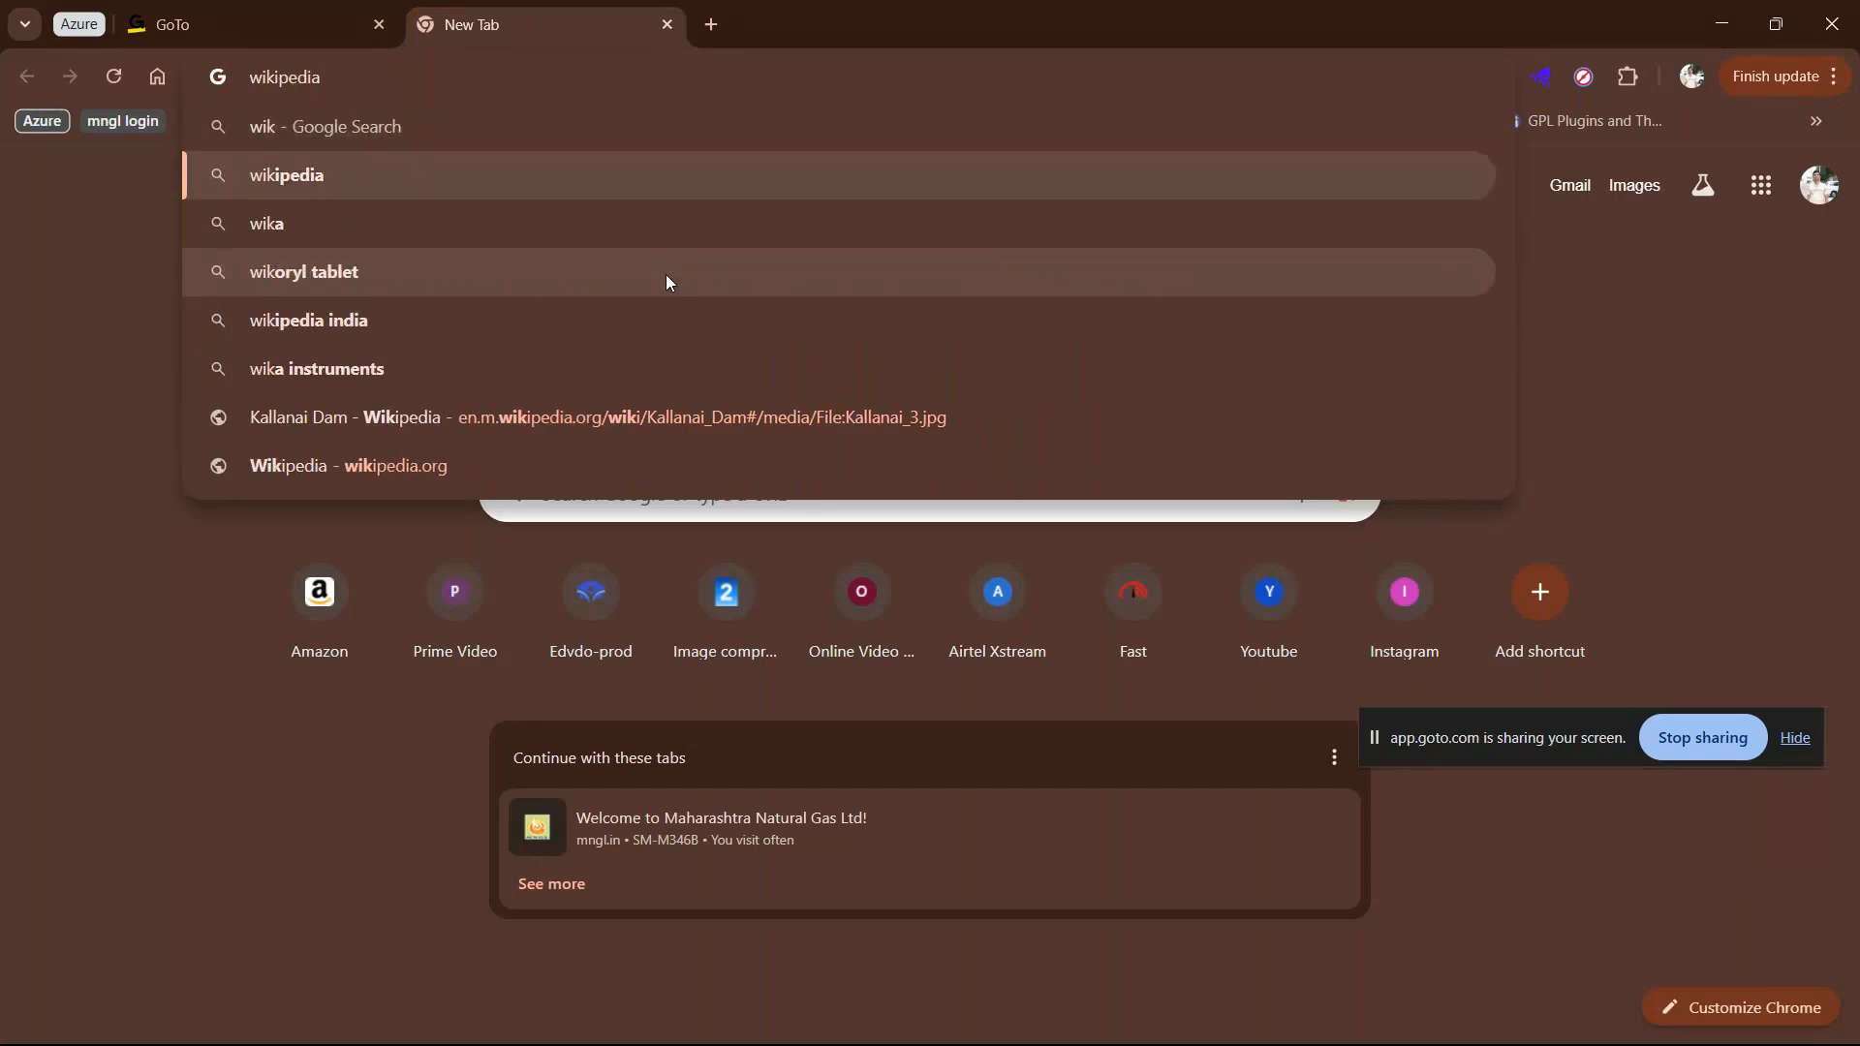
{"action": "key", "text": "Return"}
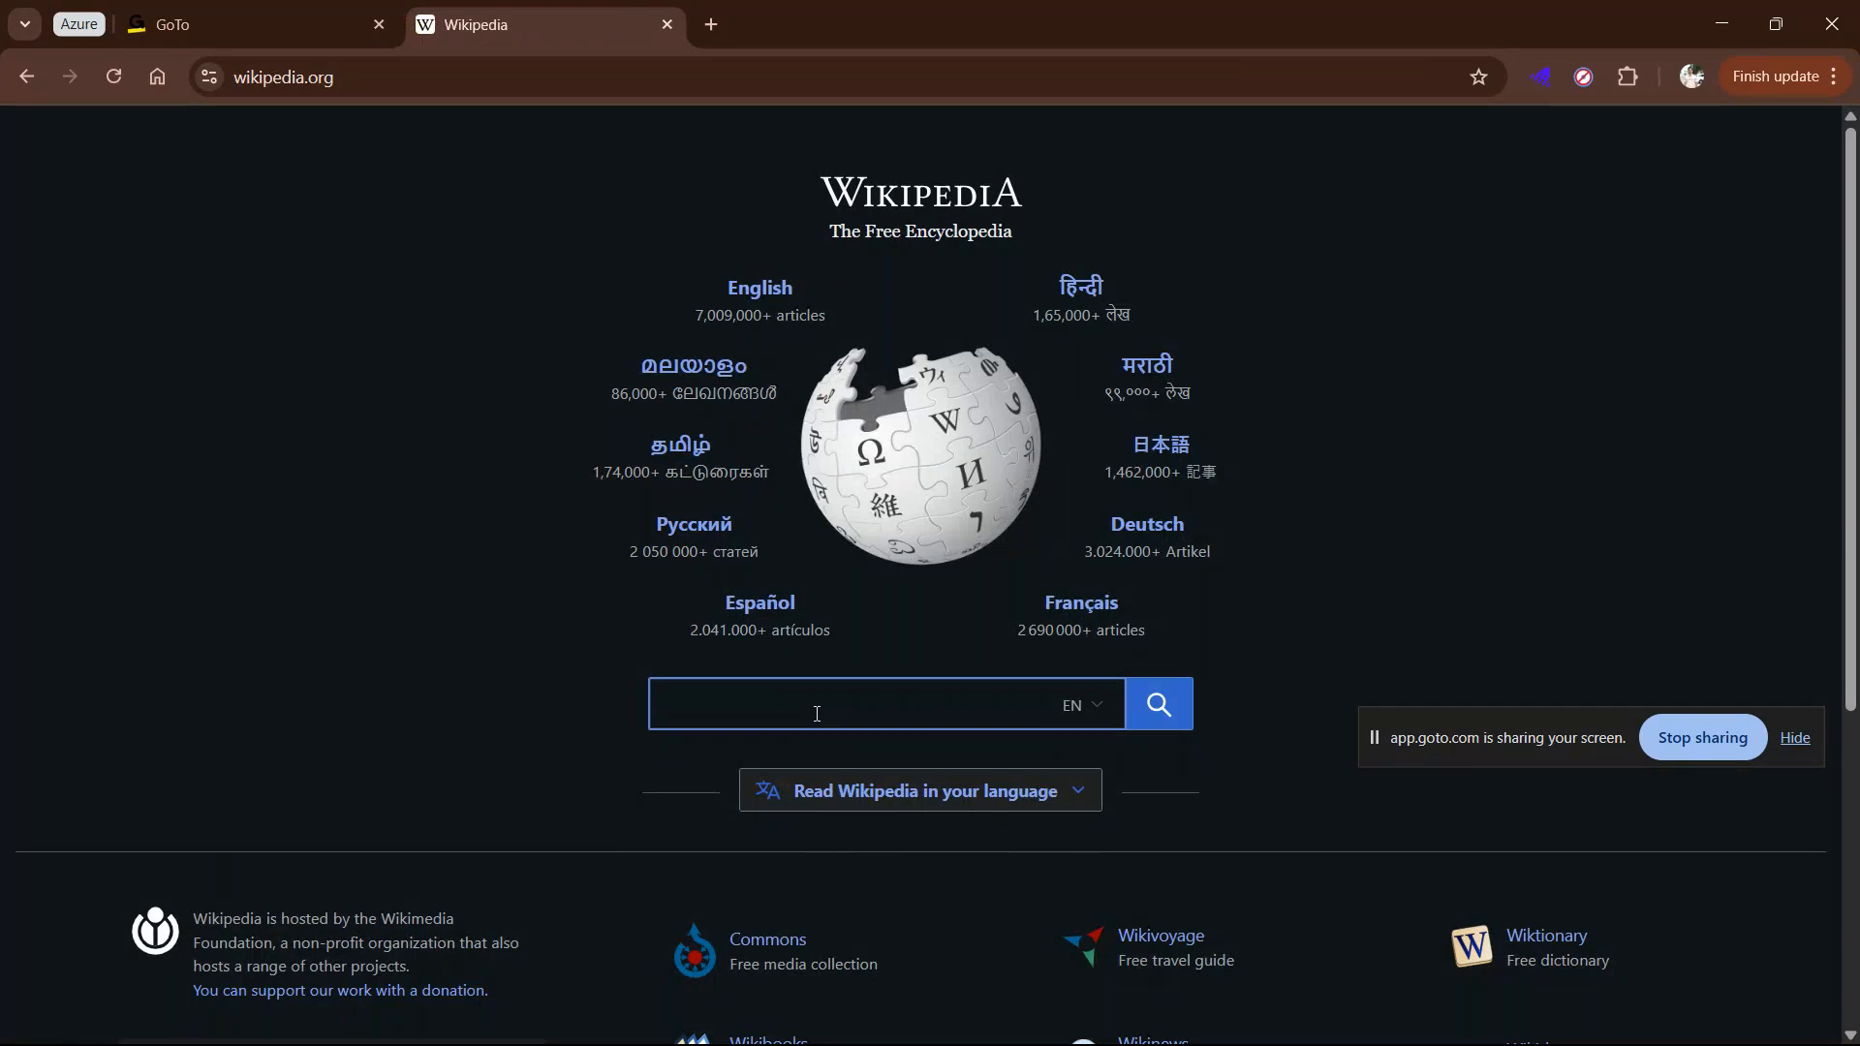
Step: Search Wikipedia for "list of asset manage" and open the suggested article "List of asset management firms"
{"action": "type", "text": "list of"}
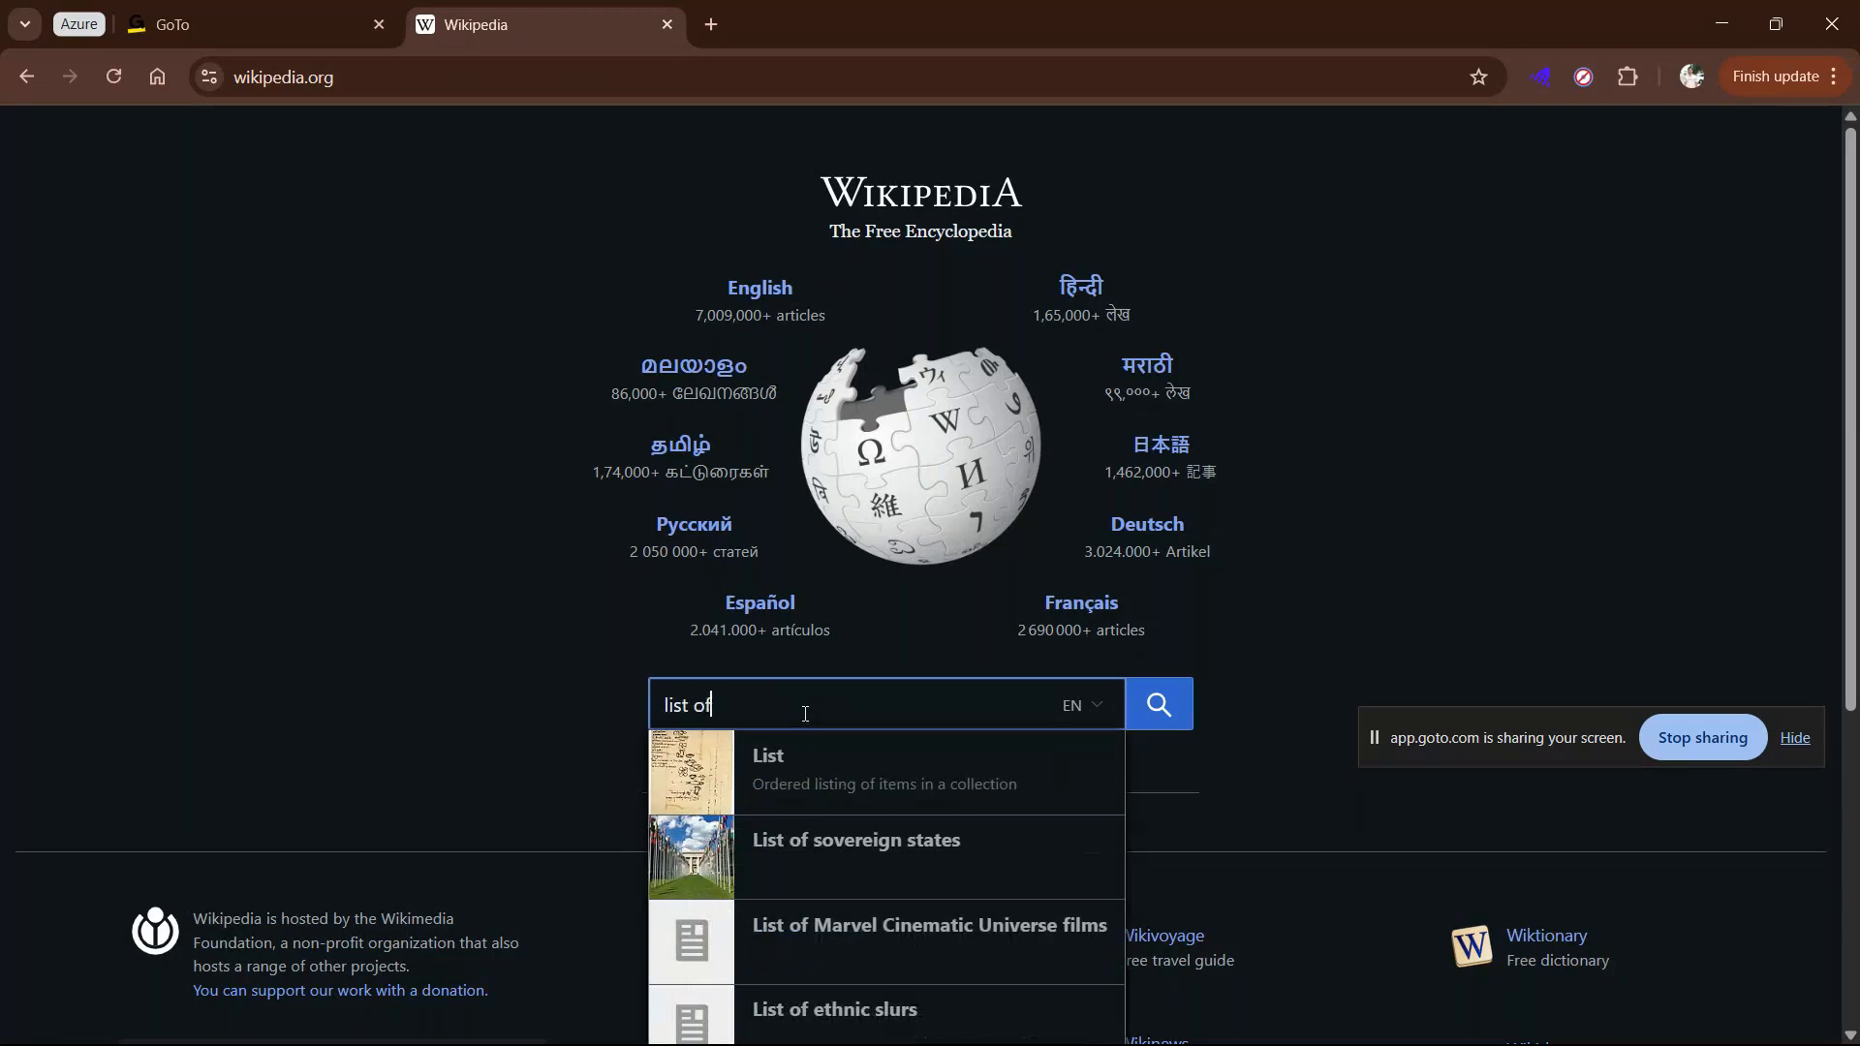
{"action": "type", "text": " asses"}
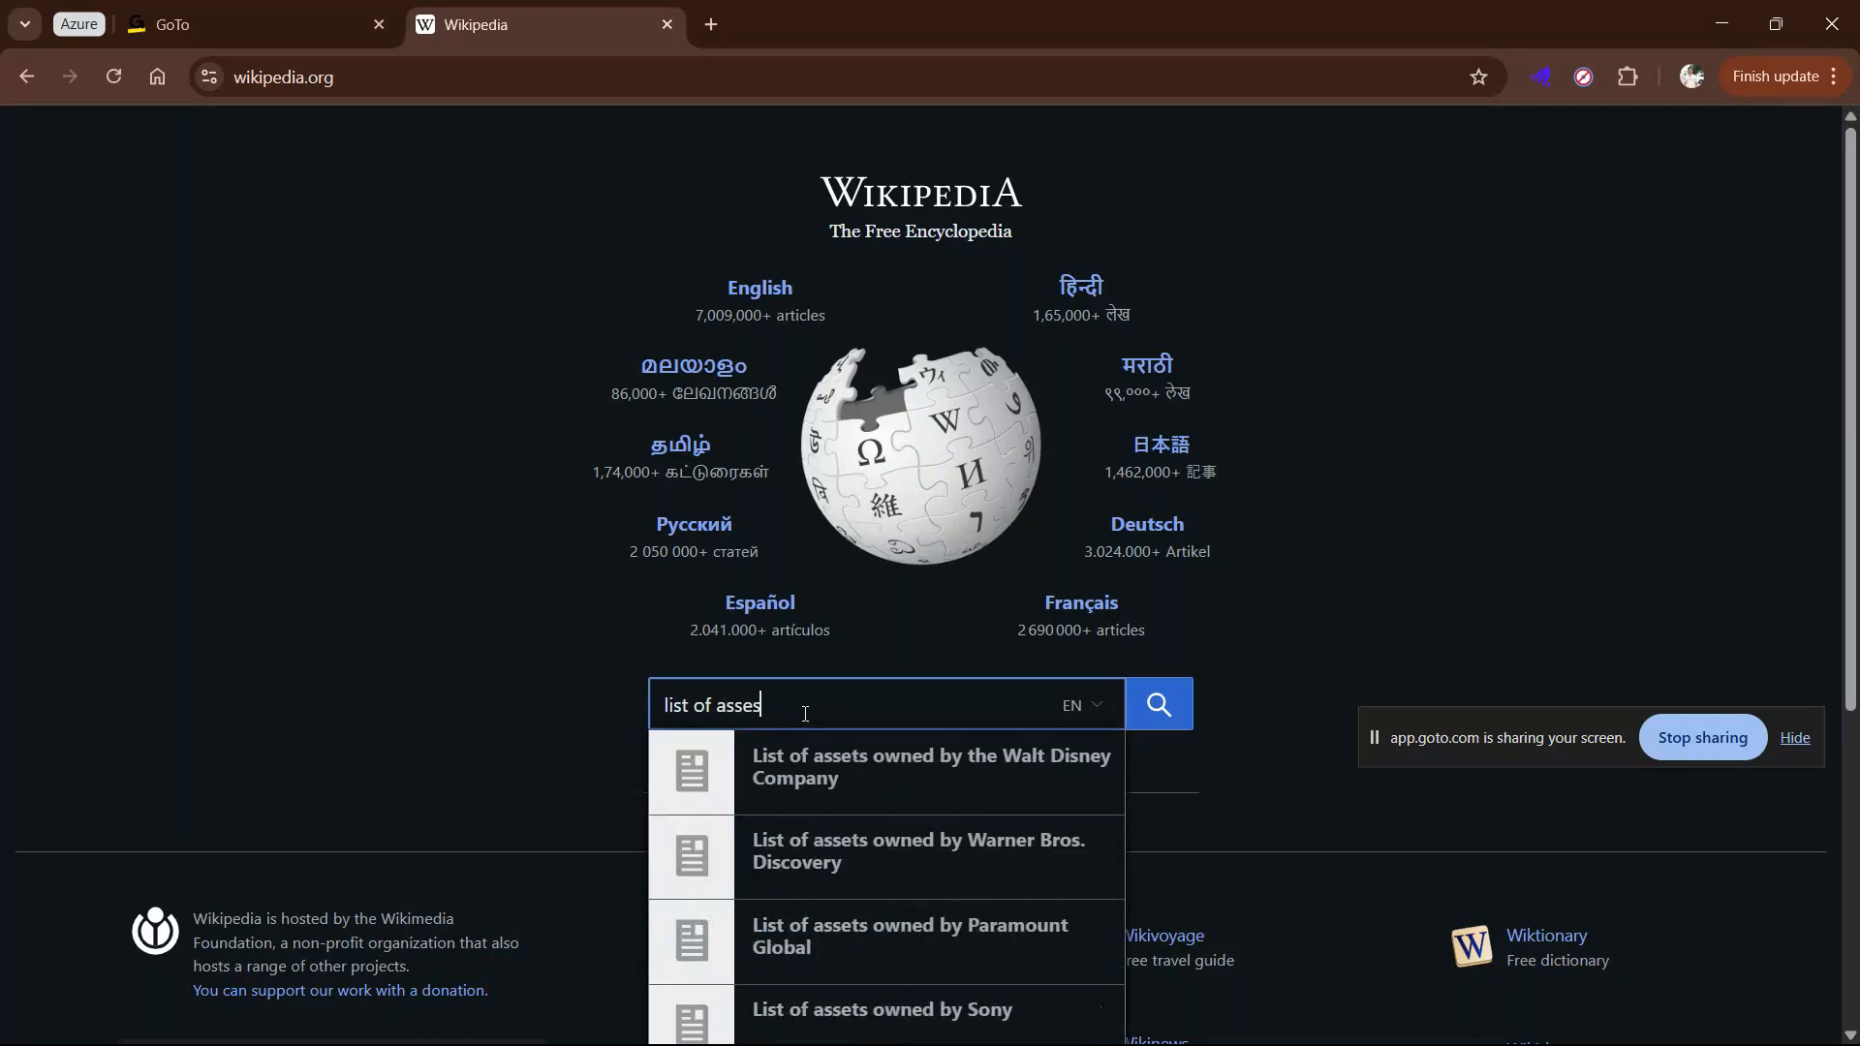
{"action": "key", "text": "BackSpace"}
{"action": "key", "text": "BackSpace"}
{"action": "type", "text": "et manage"}
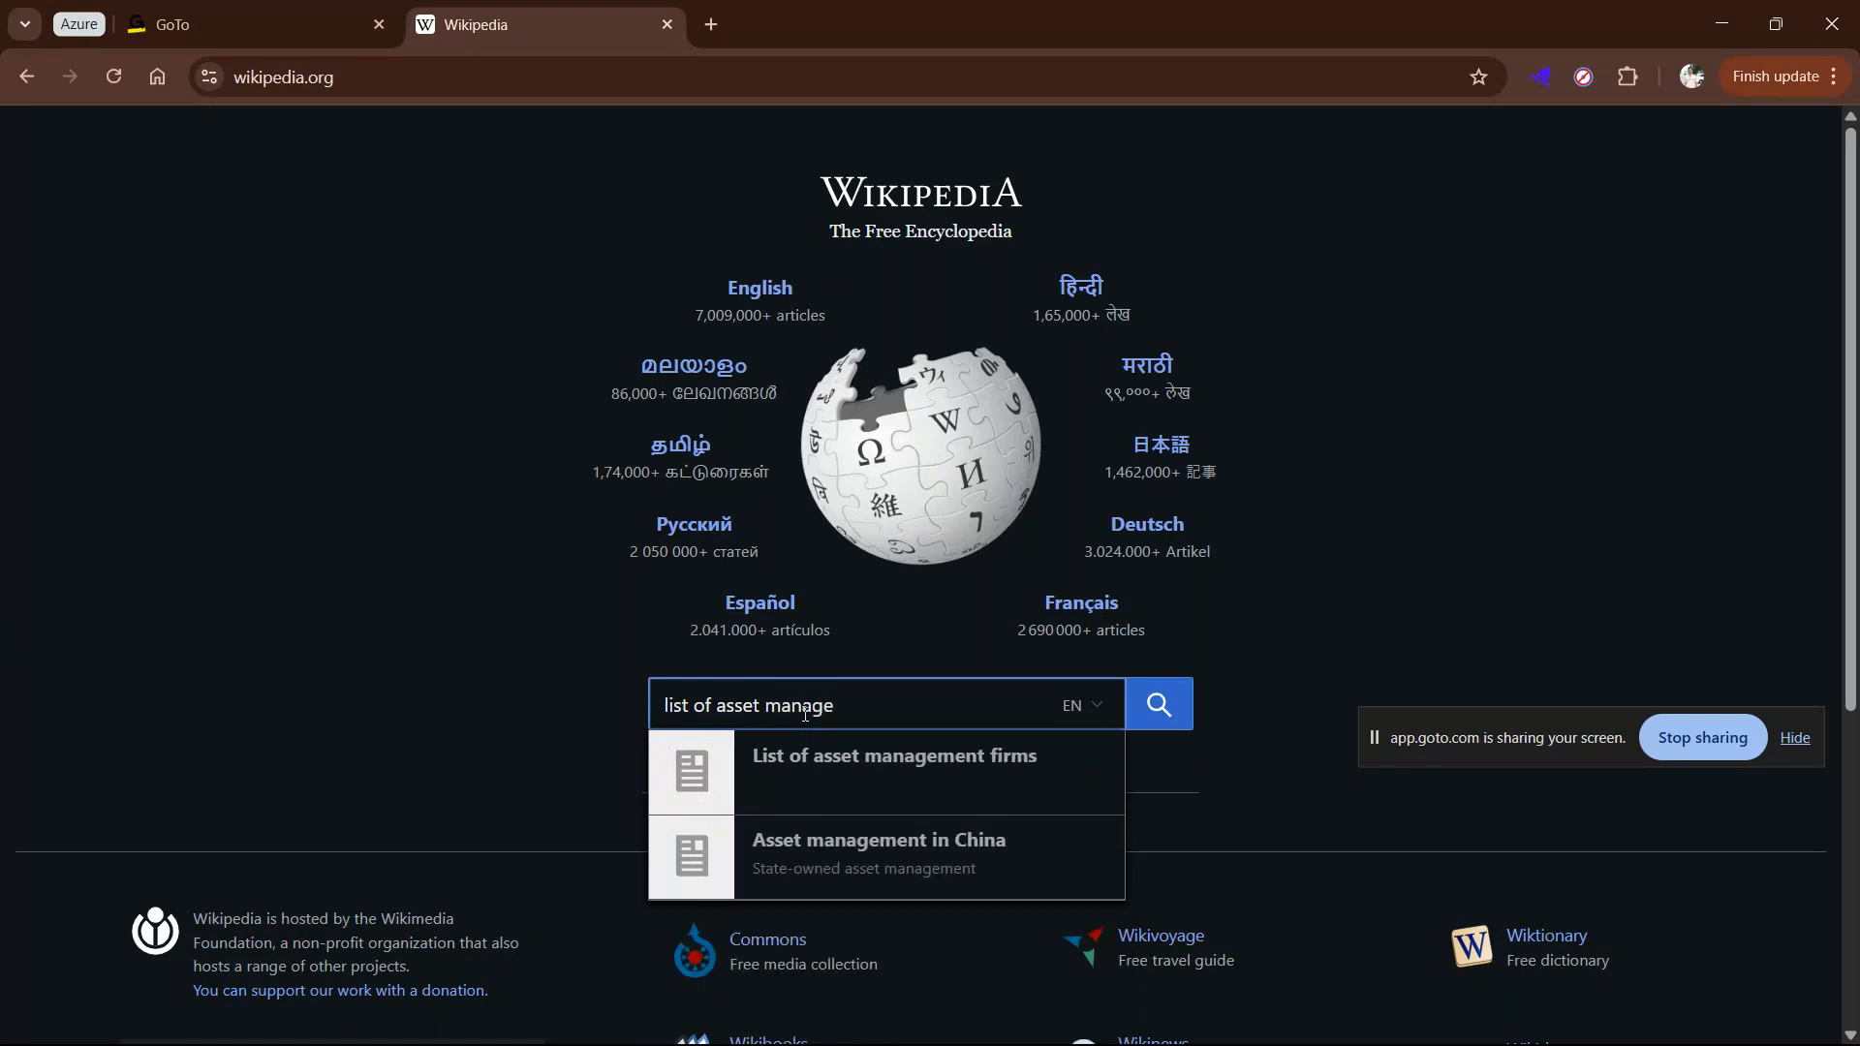
{"action": "key", "text": "Down"}
{"action": "key", "text": "Return"}
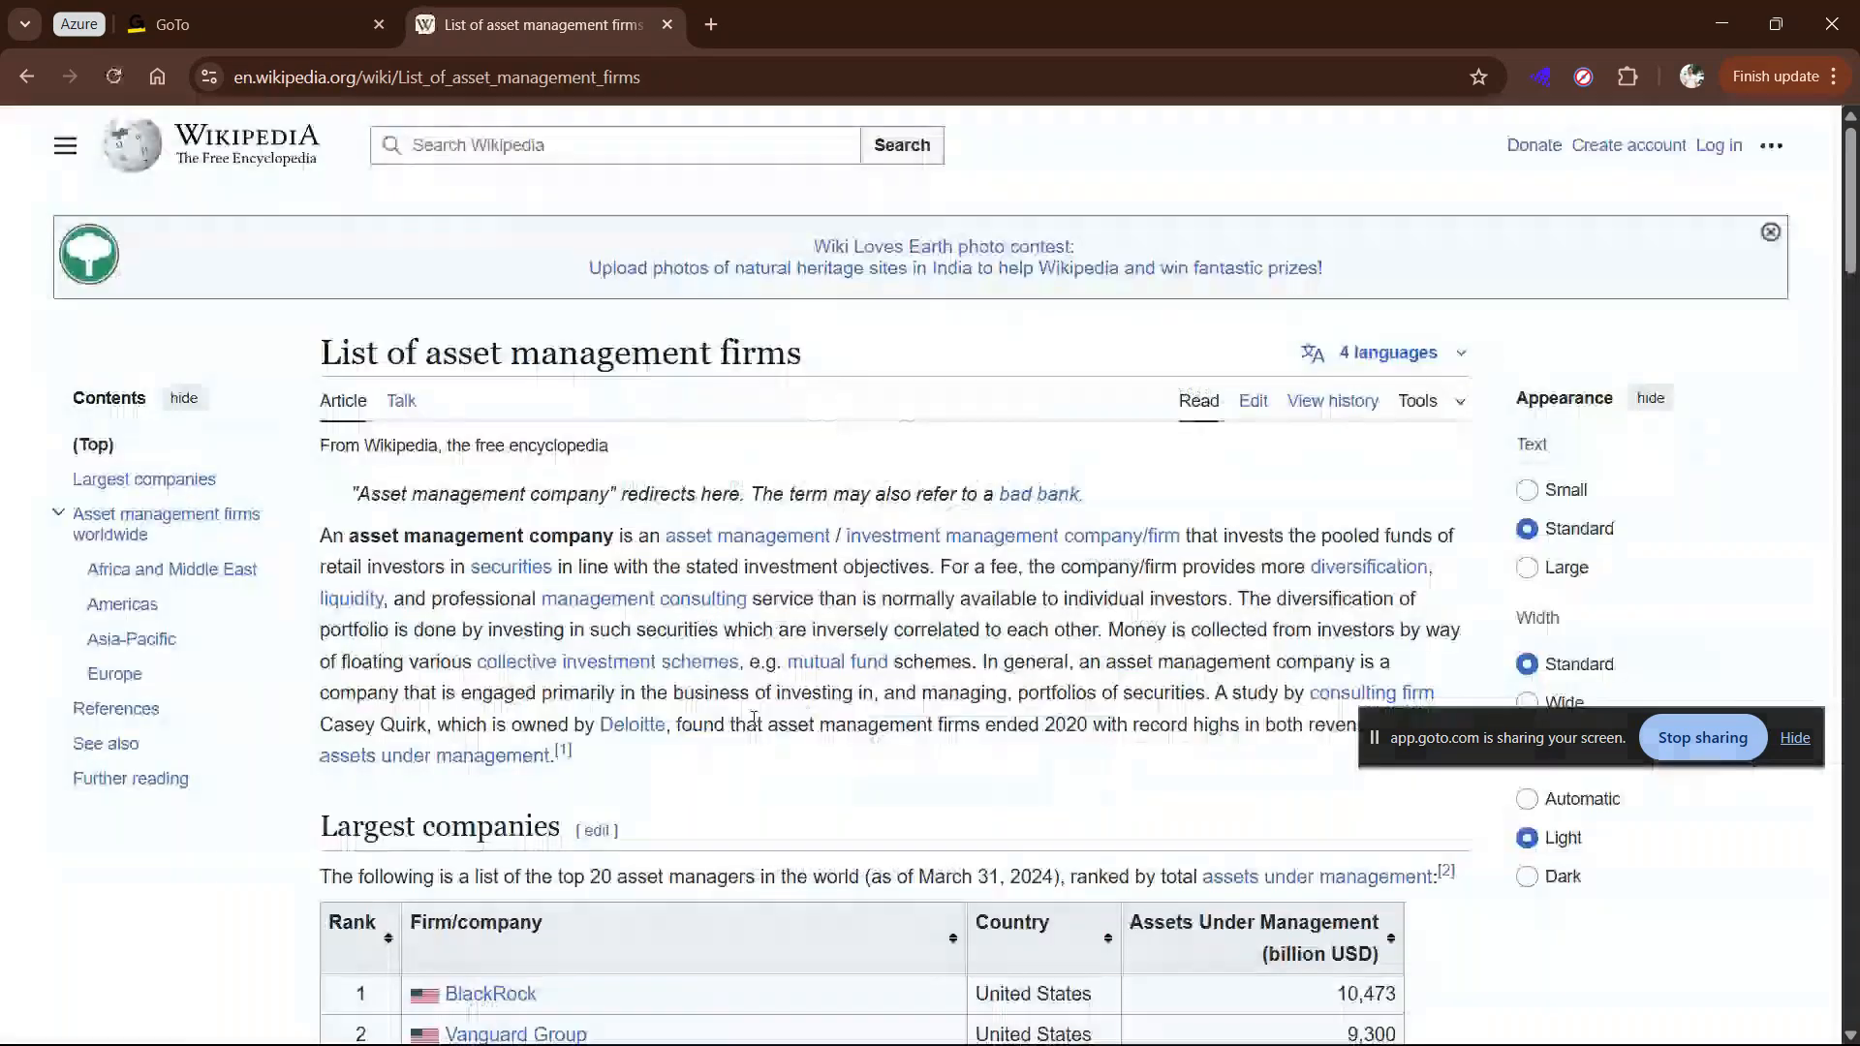
Step: Examine the article's Largest companies table, moving the screen-sharing notice off the asset figures
{"action": "scroll", "coordinate": [754, 718], "scroll_direction": "down", "scroll_amount": 15}
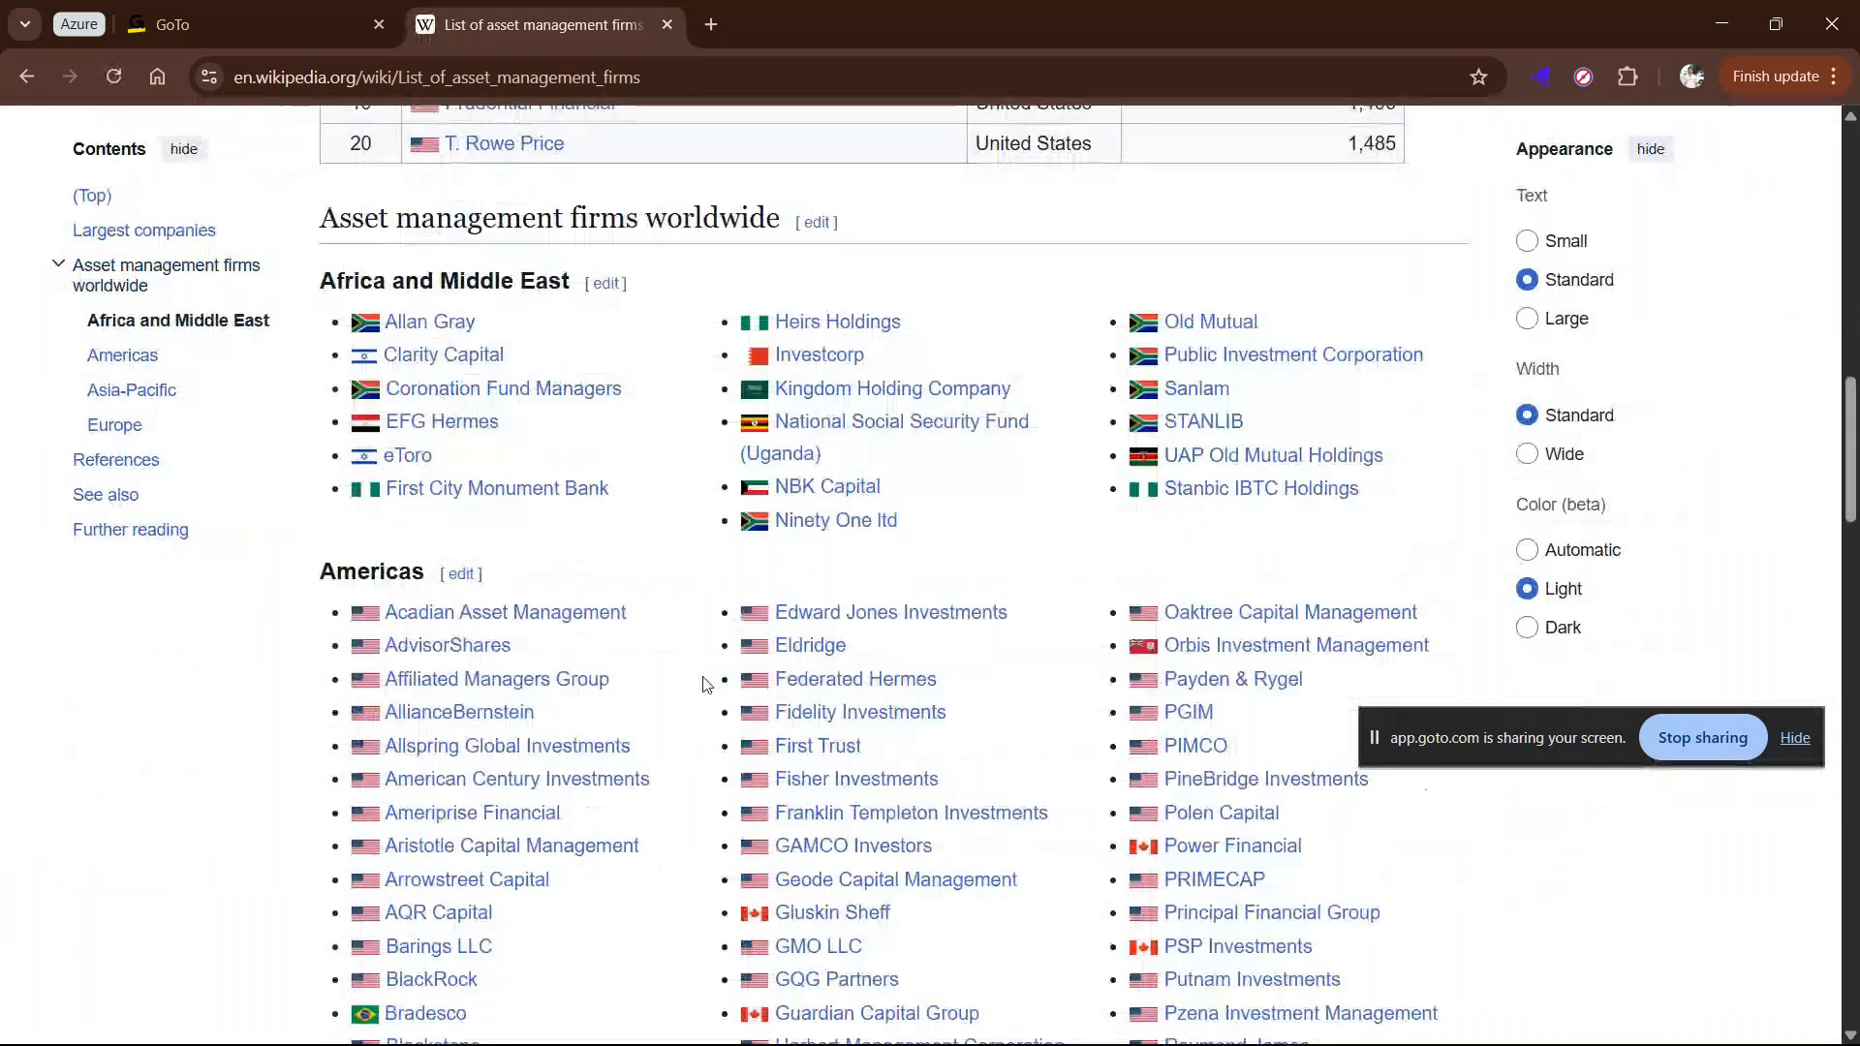
{"action": "scroll", "coordinate": [706, 685], "scroll_direction": "down", "scroll_amount": 5}
{"action": "scroll", "coordinate": [706, 685], "scroll_direction": "up", "scroll_amount": 12}
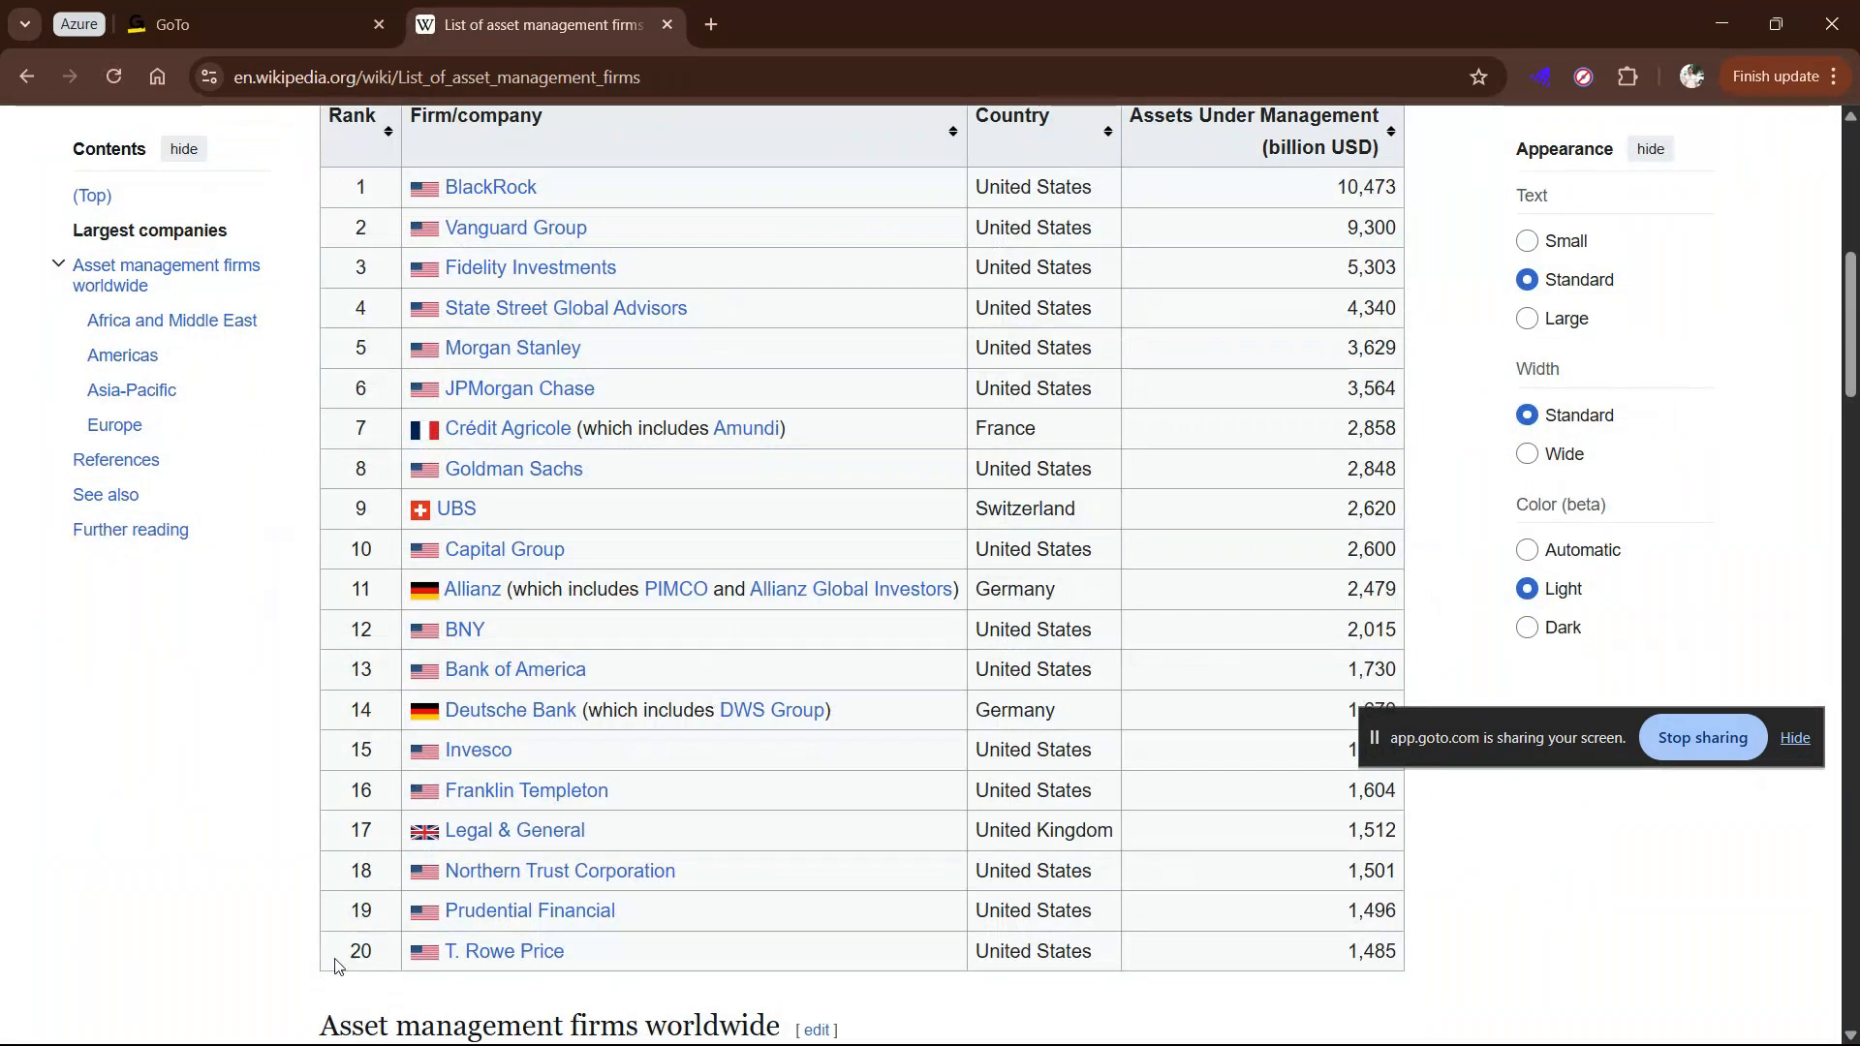
{"action": "scroll", "coordinate": [341, 170], "scroll_direction": "up", "scroll_amount": 1}
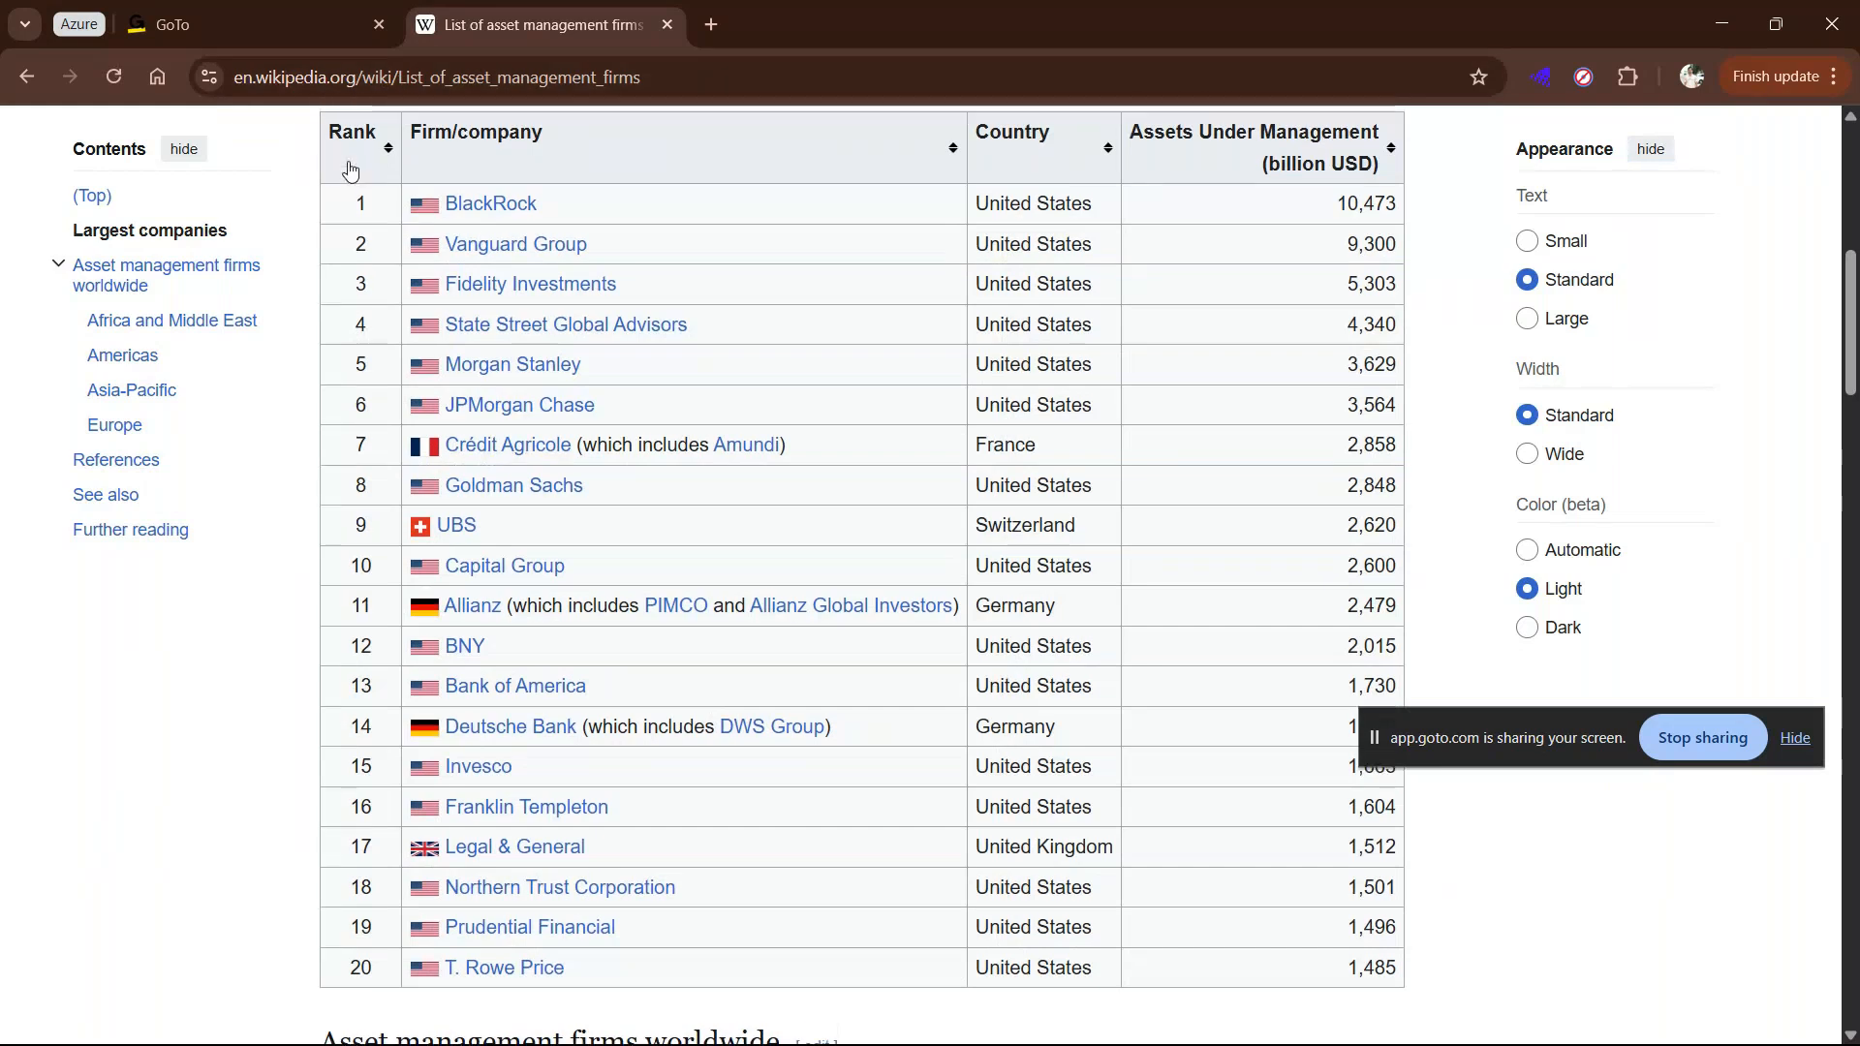
{"action": "scroll", "coordinate": [351, 170], "scroll_direction": "up", "scroll_amount": 3}
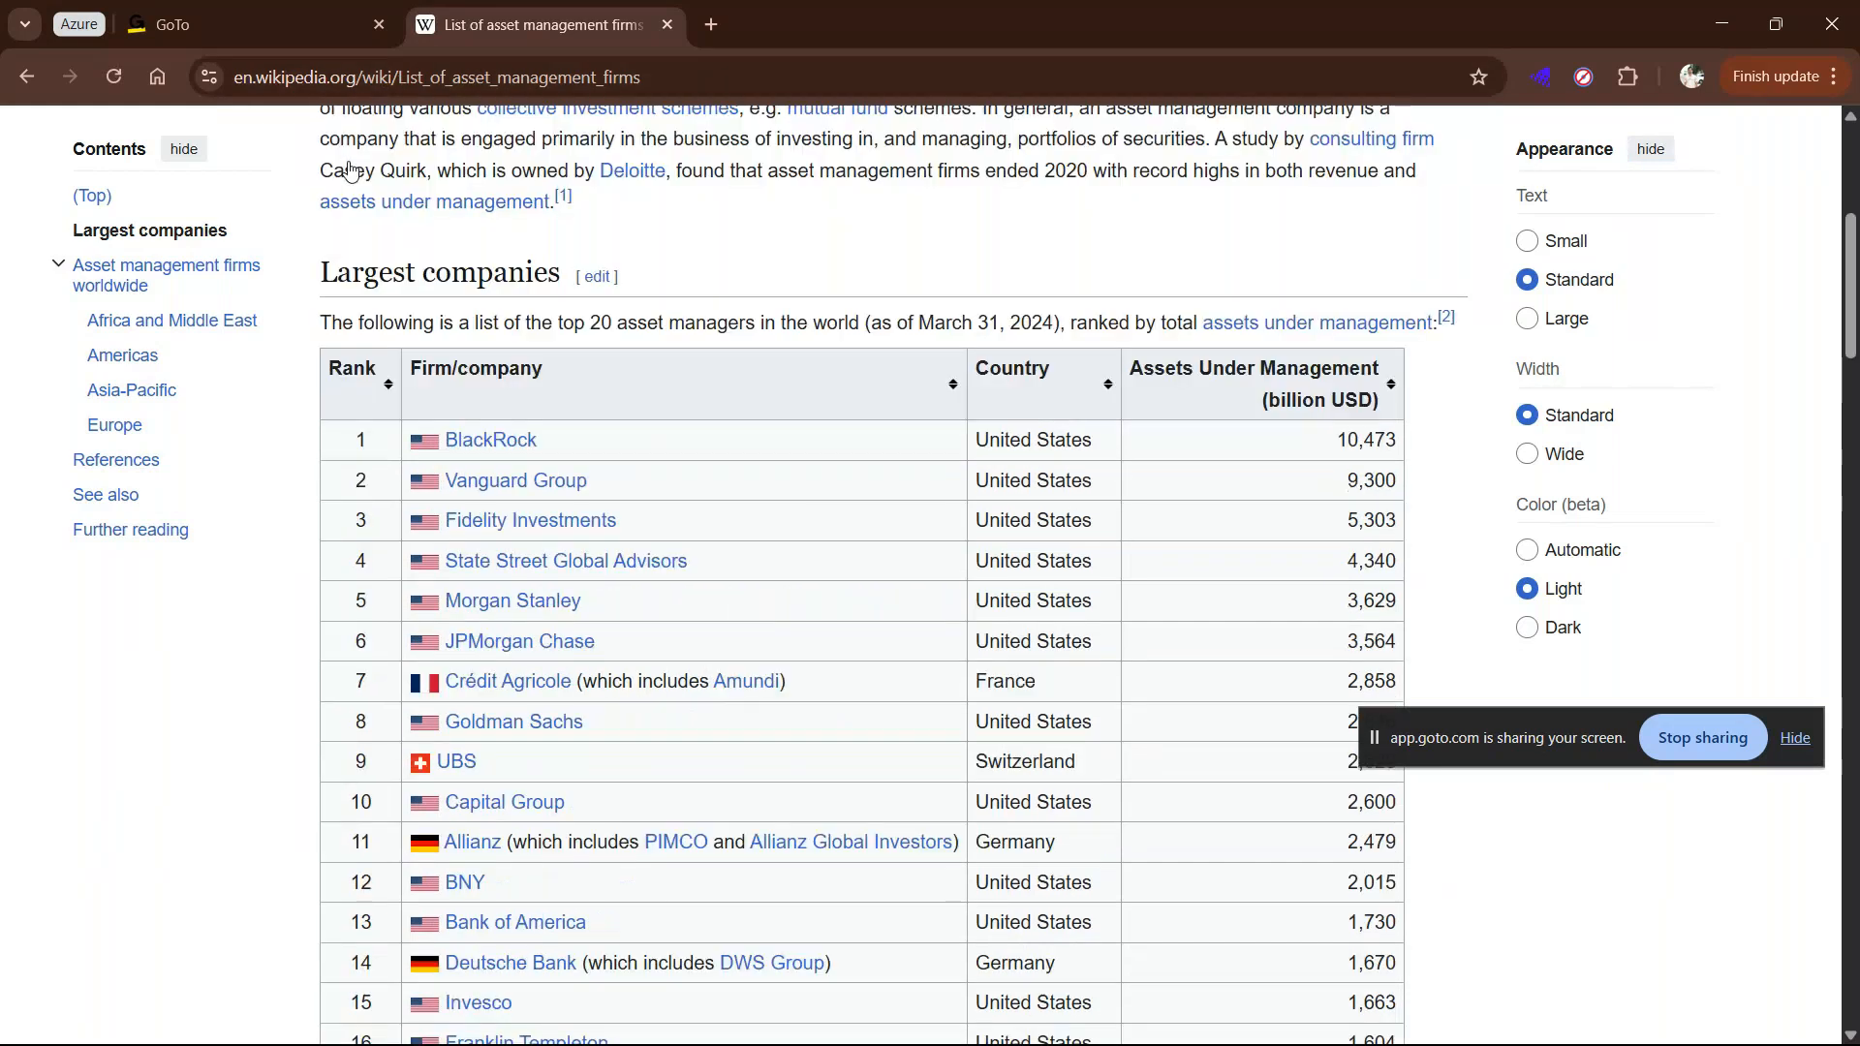
{"action": "scroll", "coordinate": [1070, 740], "scroll_direction": "down", "scroll_amount": 3}
{"action": "scroll", "coordinate": [1070, 739], "scroll_direction": "up", "scroll_amount": 5}
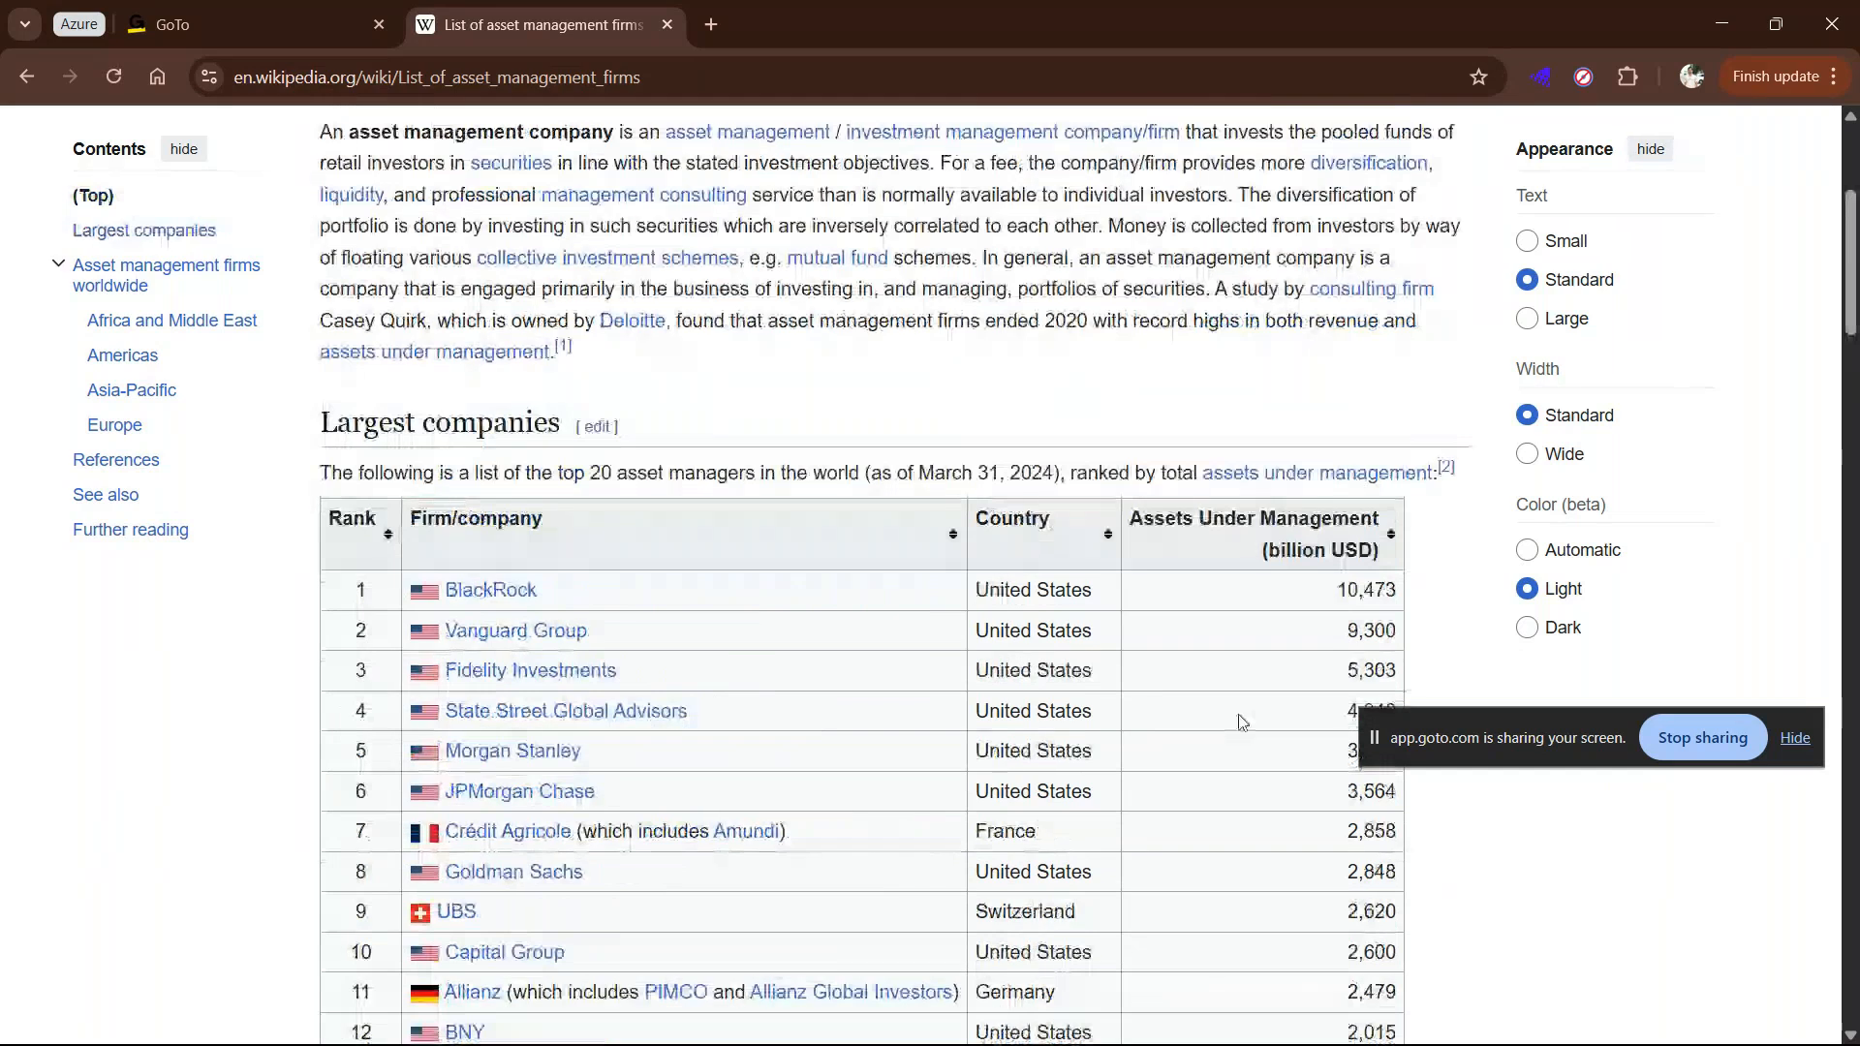
{"action": "left_click_drag", "start_coordinate": [1376, 742], "coordinate": [1686, 756]}
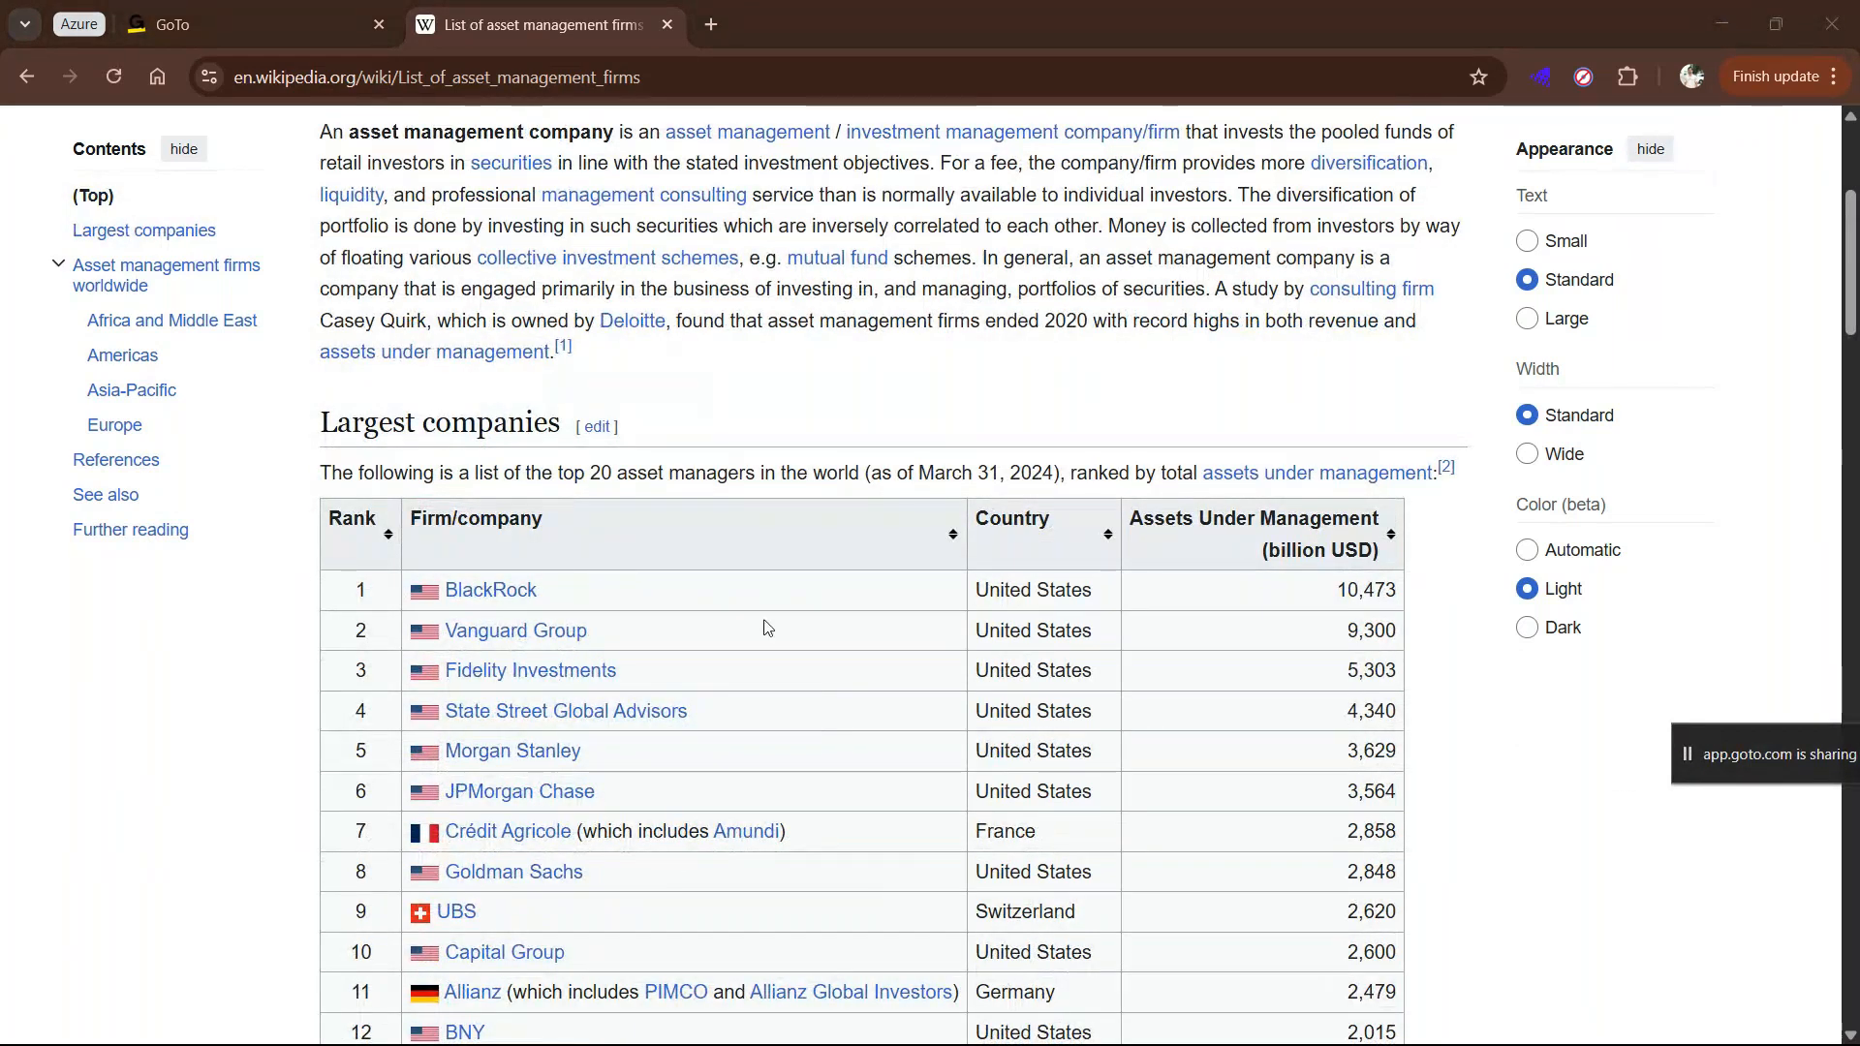
{"action": "scroll", "coordinate": [766, 635], "scroll_direction": "down", "scroll_amount": 4}
{"action": "scroll", "coordinate": [804, 781], "scroll_direction": "up", "scroll_amount": 5}
{"action": "scroll", "coordinate": [834, 533], "scroll_direction": "down", "scroll_amount": 4}
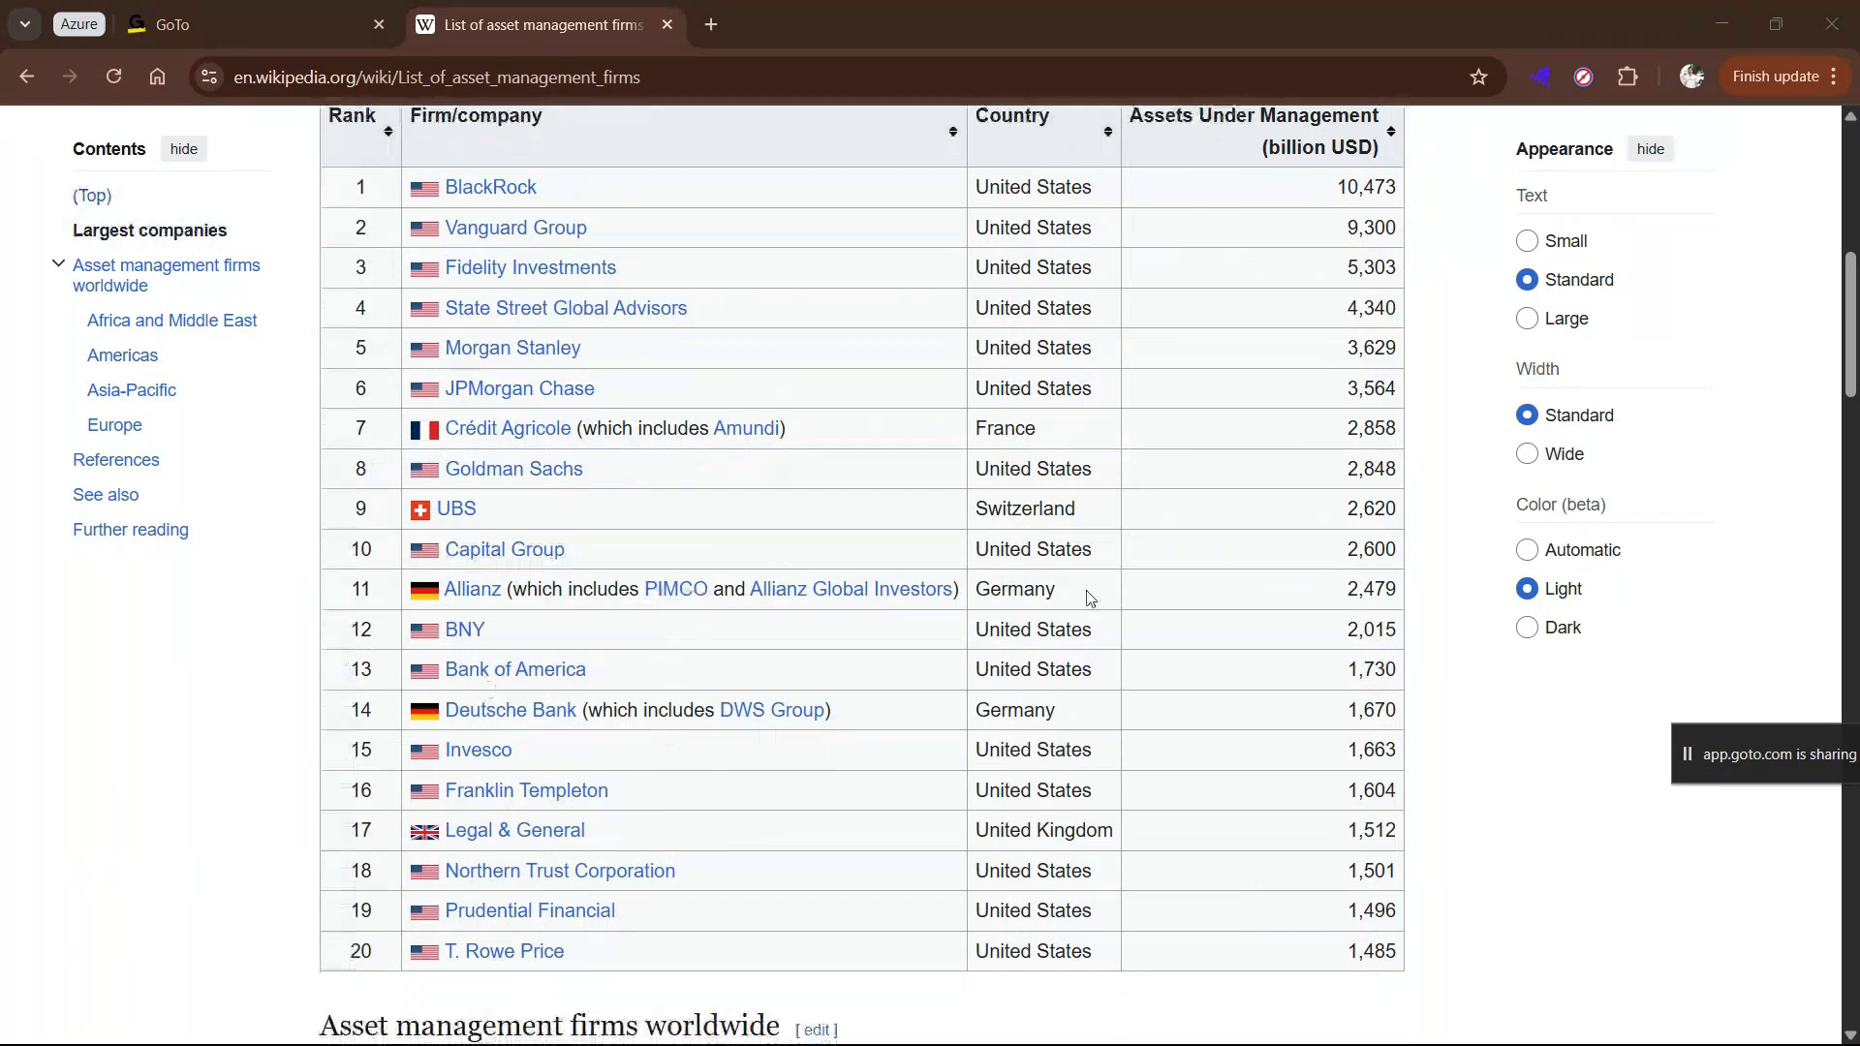
Step: Copy the article's web address and switch back to the From Web dialog in Power BI Desktop
{"action": "left_click", "coordinate": [604, 85]}
{"action": "key", "text": "ctrl+c"}
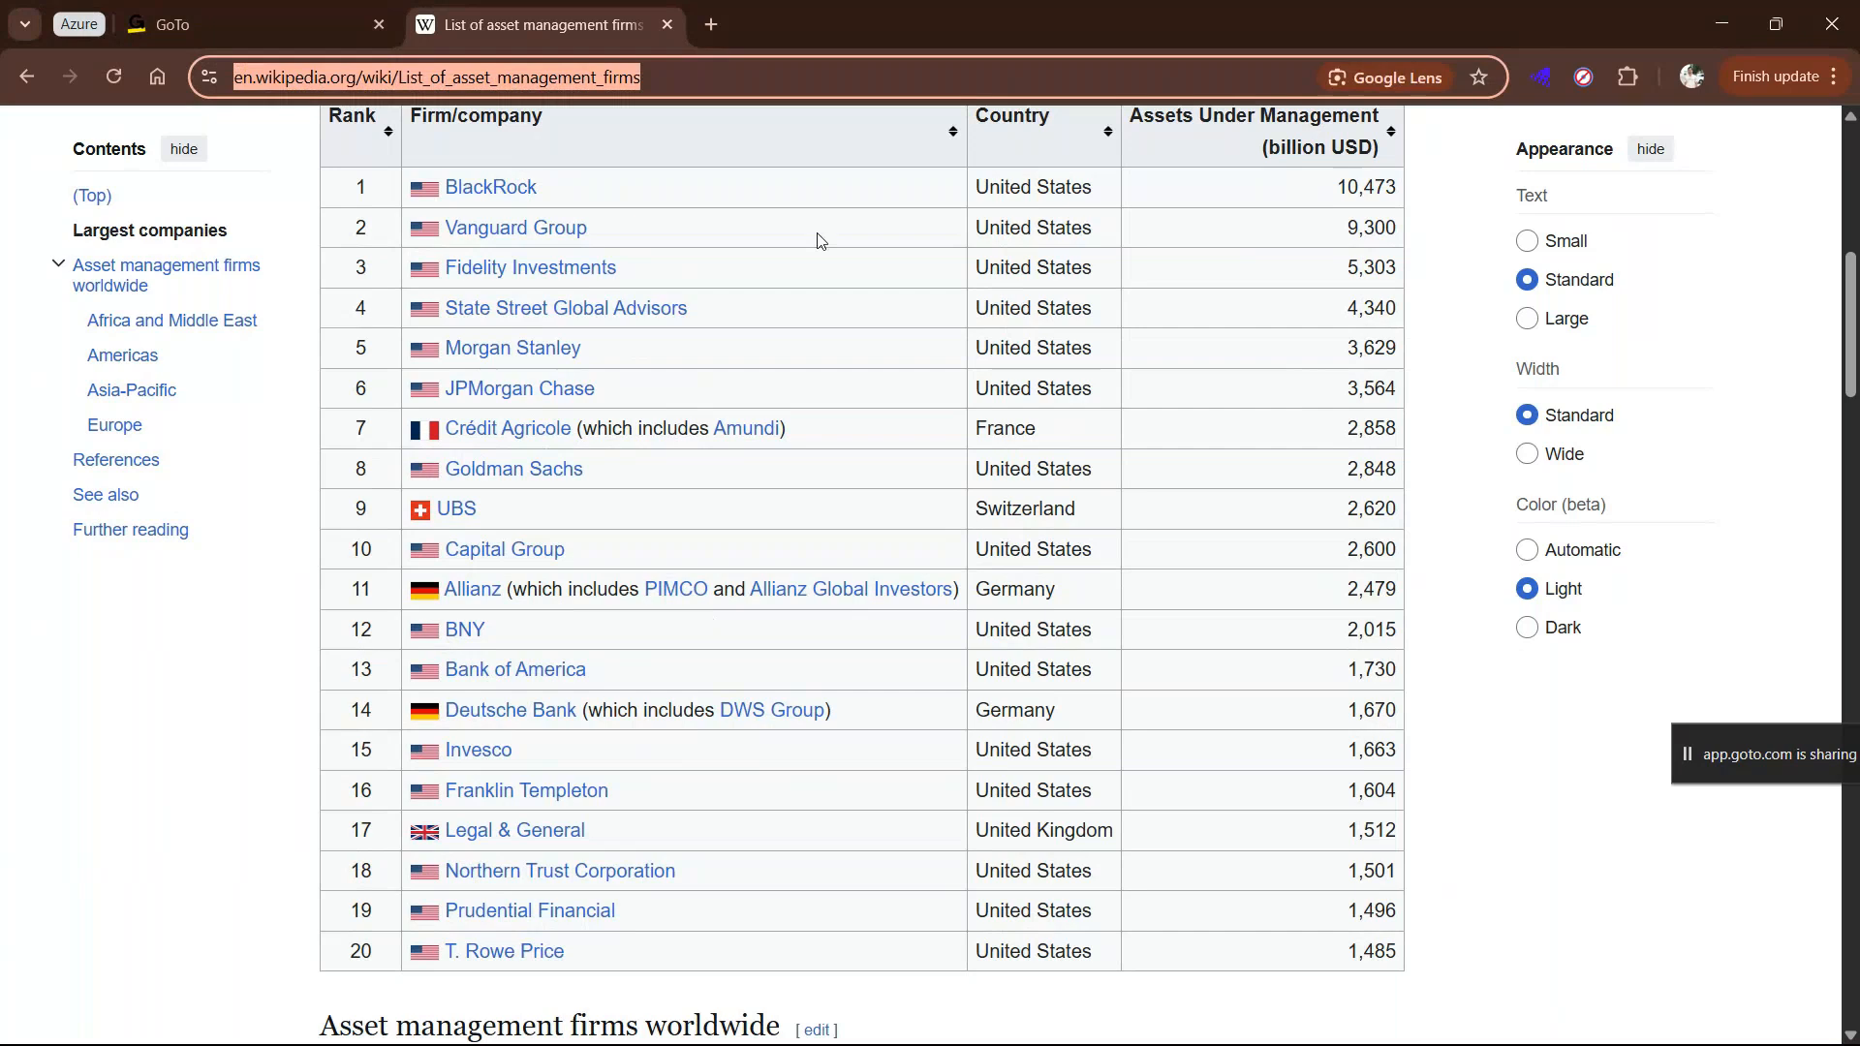
{"action": "mouse_move", "coordinate": [1028, 1042]}
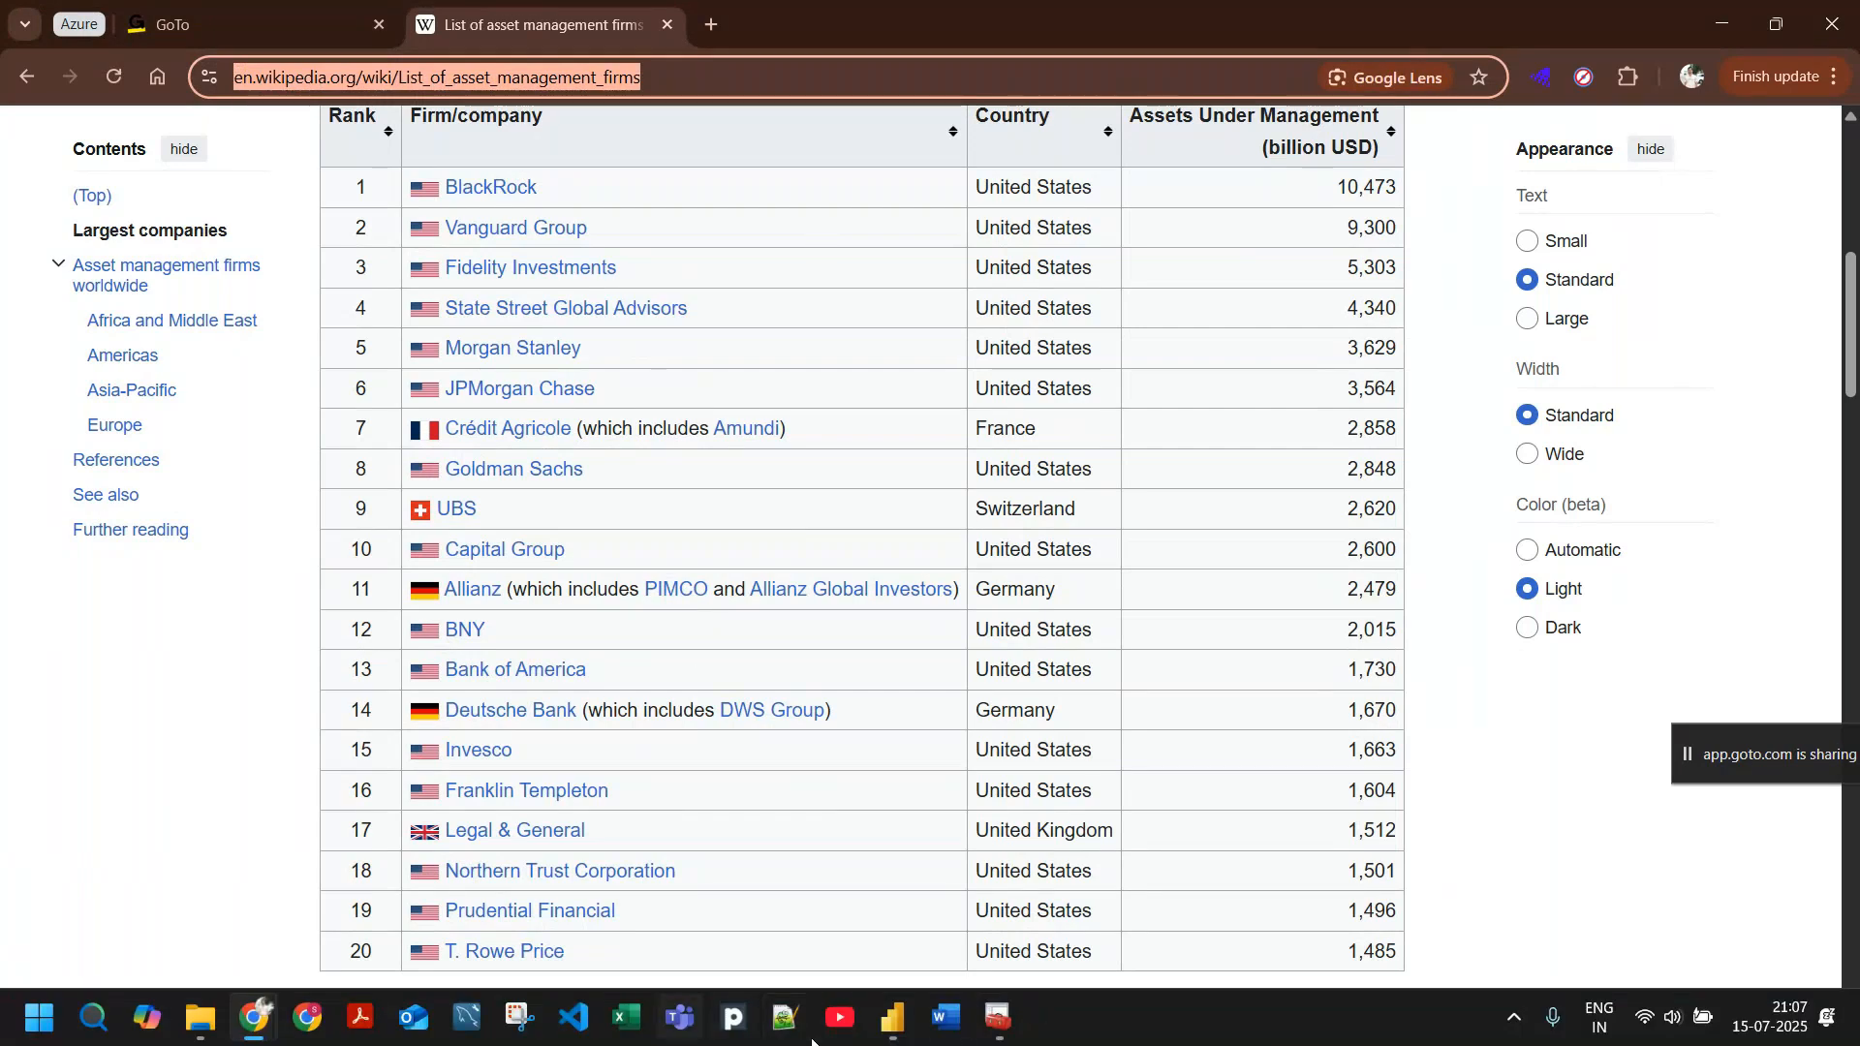
{"action": "left_click", "coordinate": [892, 1017]}
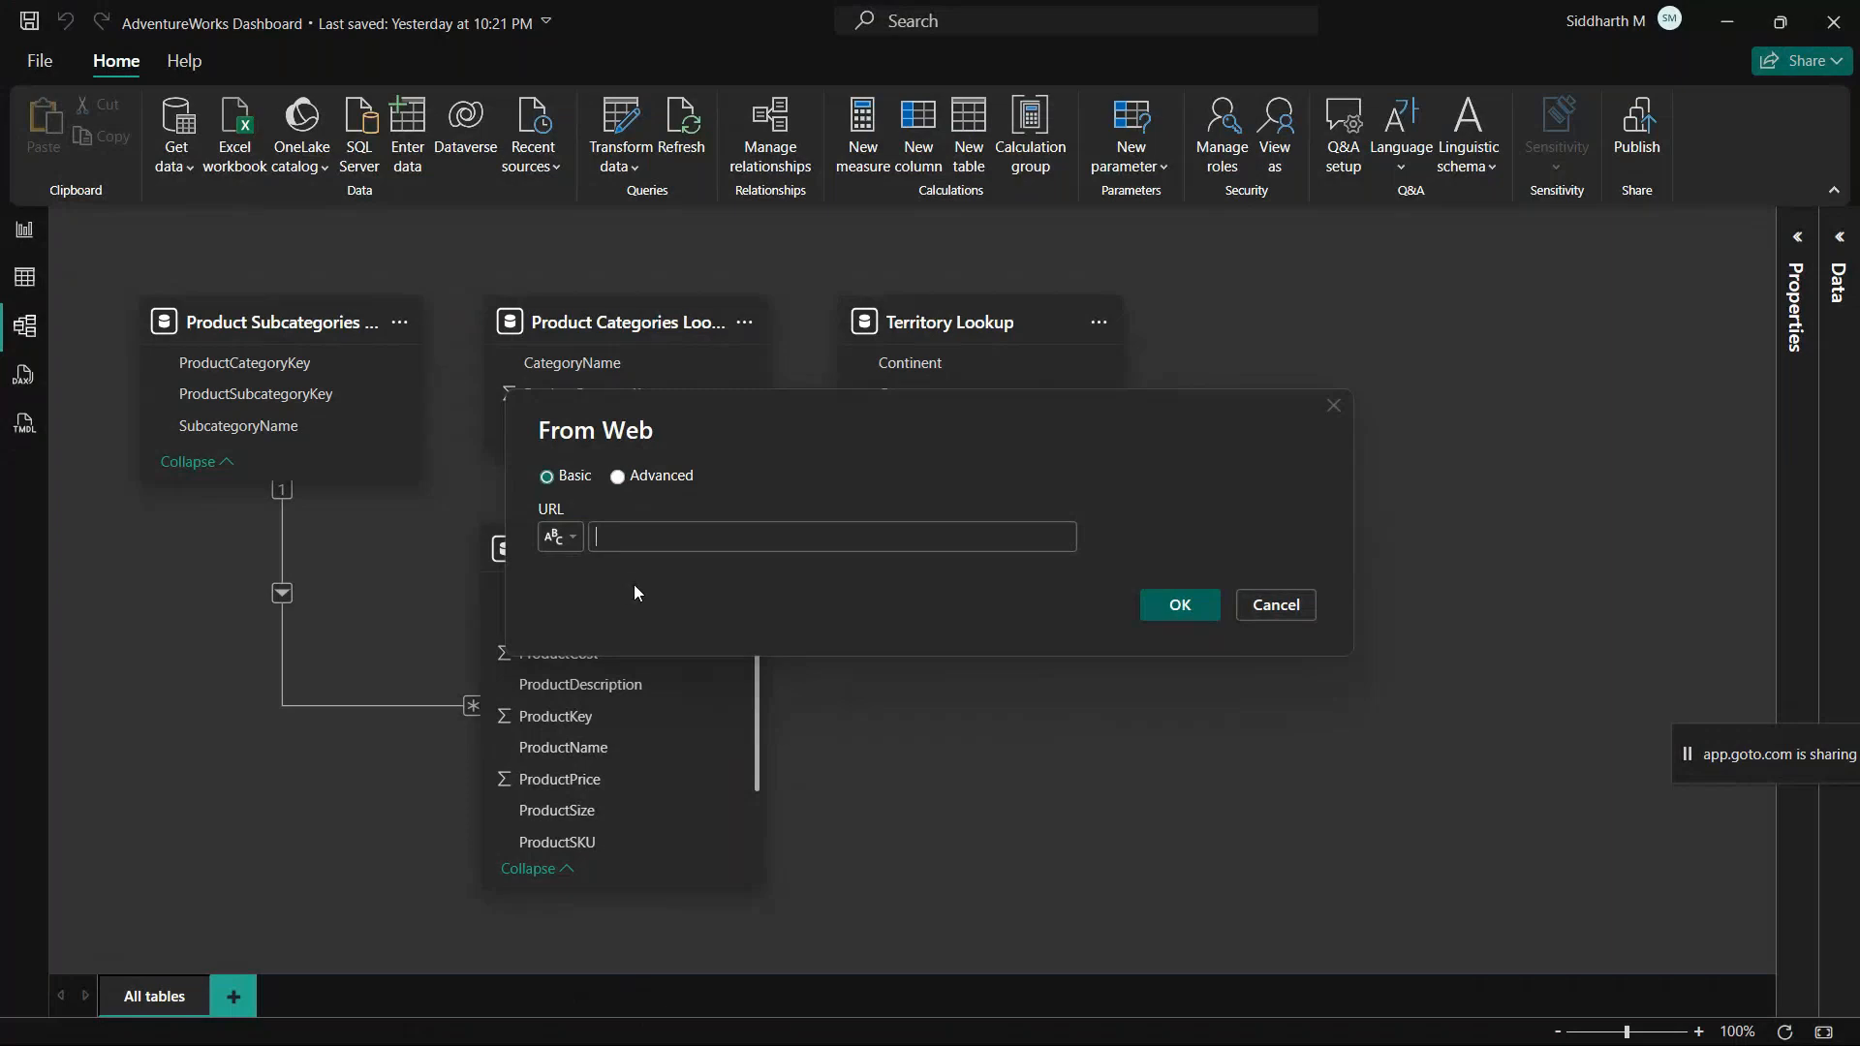
Step: Review the Advanced options for the web source and return to the Basic mode
{"action": "left_click", "coordinate": [618, 477]}
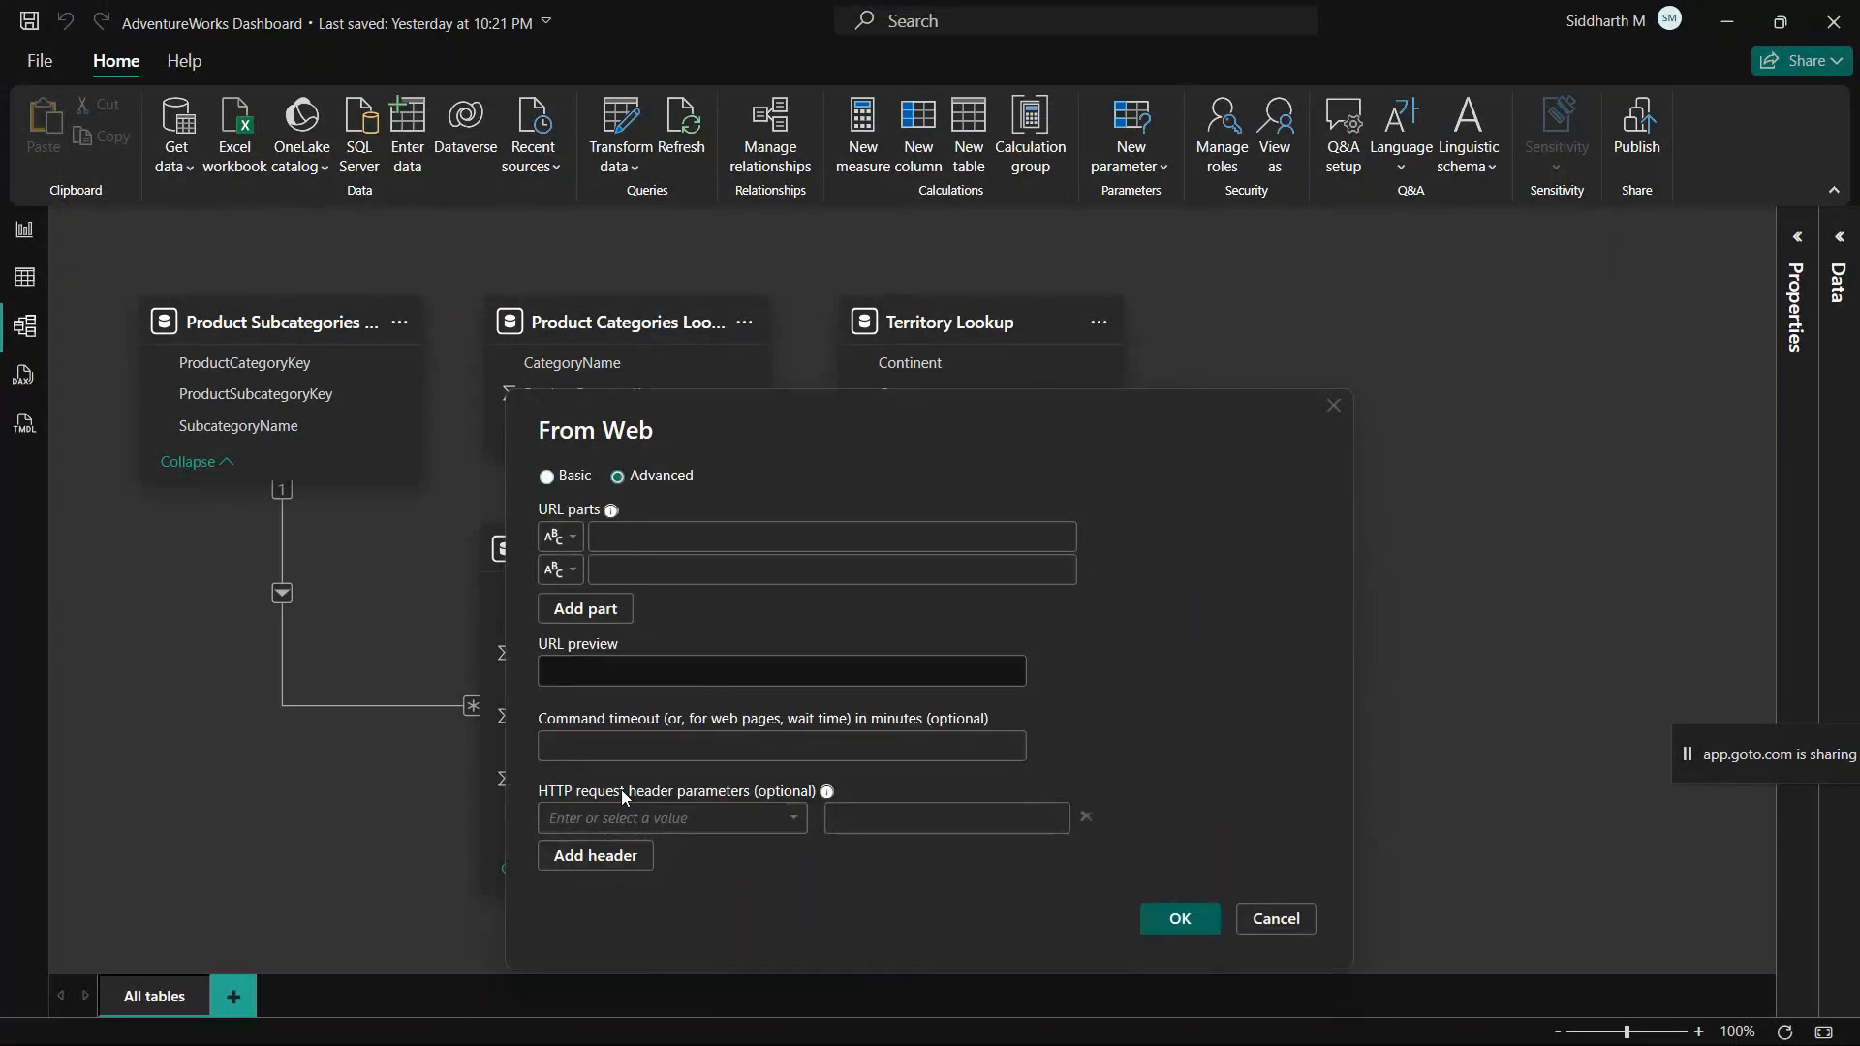
{"action": "left_click", "coordinate": [557, 479]}
{"action": "left_click", "coordinate": [618, 476]}
{"action": "left_click", "coordinate": [560, 474]}
{"action": "left_click", "coordinate": [684, 539]}
{"action": "key", "text": "ctrl+v"}
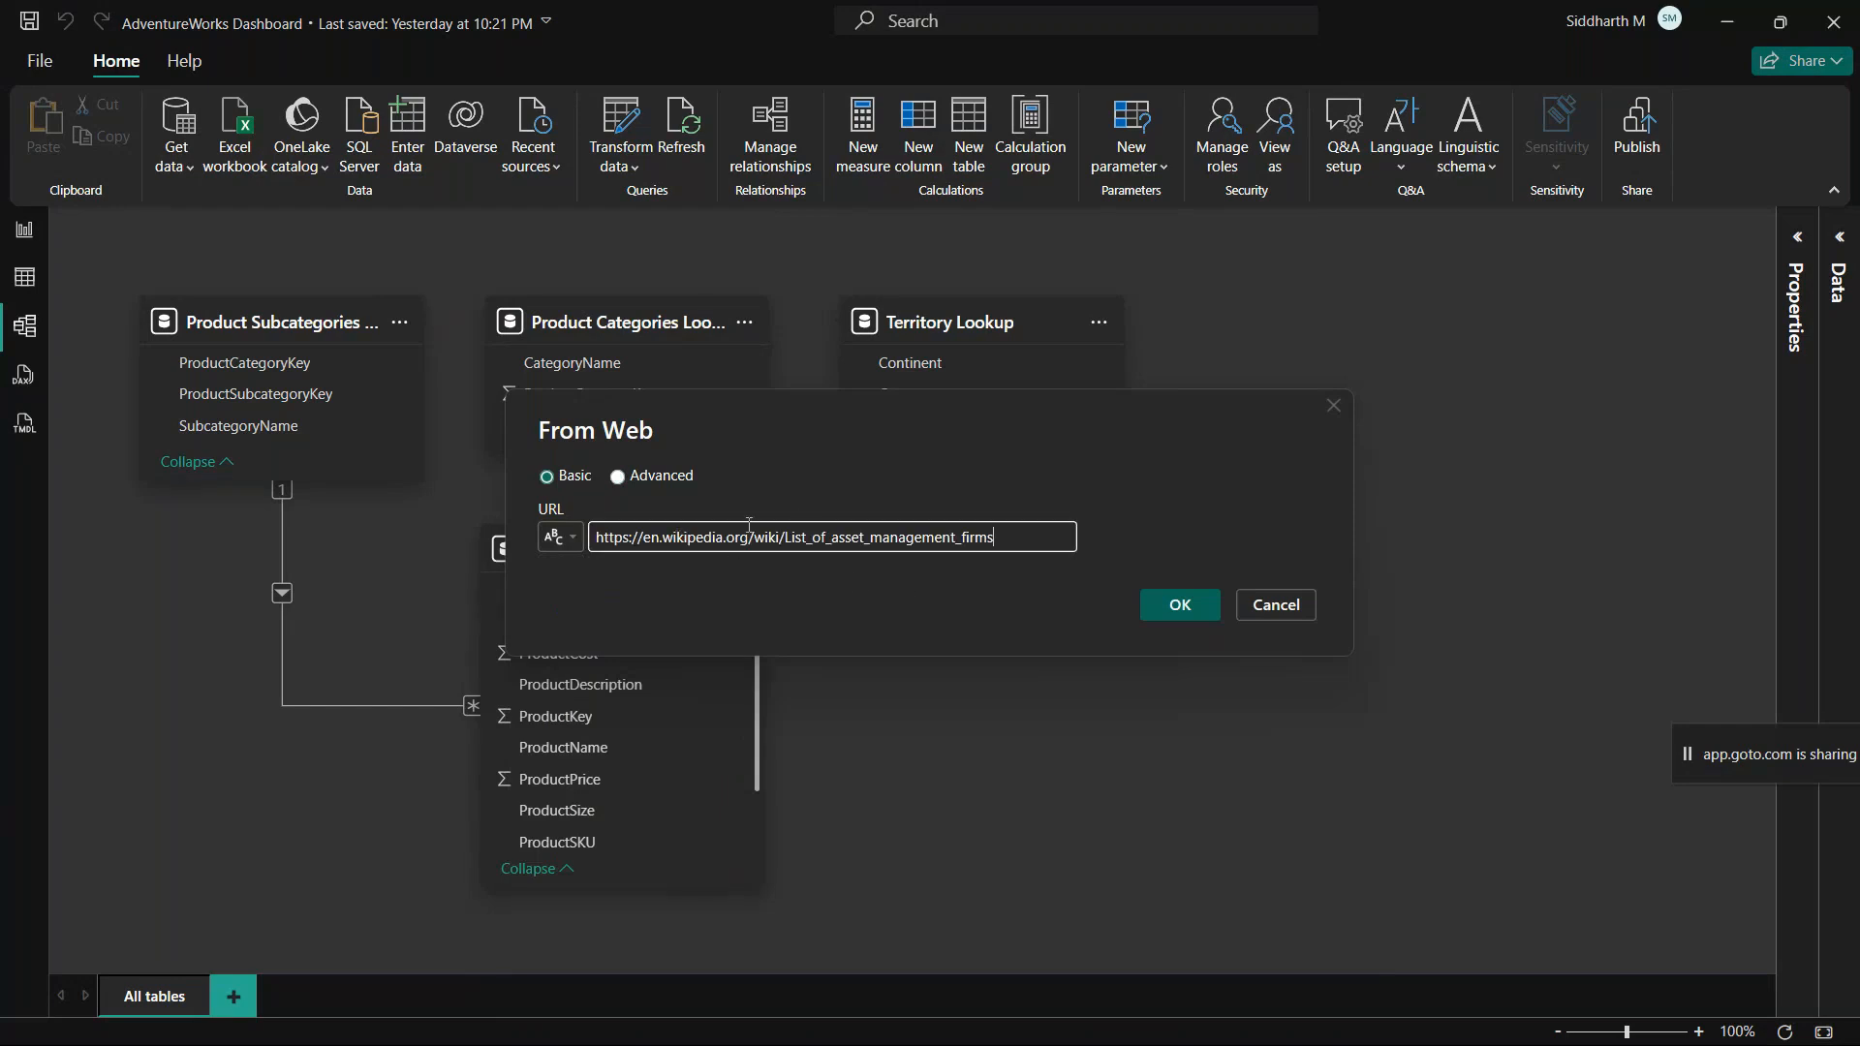
Step: Connect to the Wikipedia web source and preview Table 1 from its HTML tables
{"action": "left_click", "coordinate": [1182, 607]}
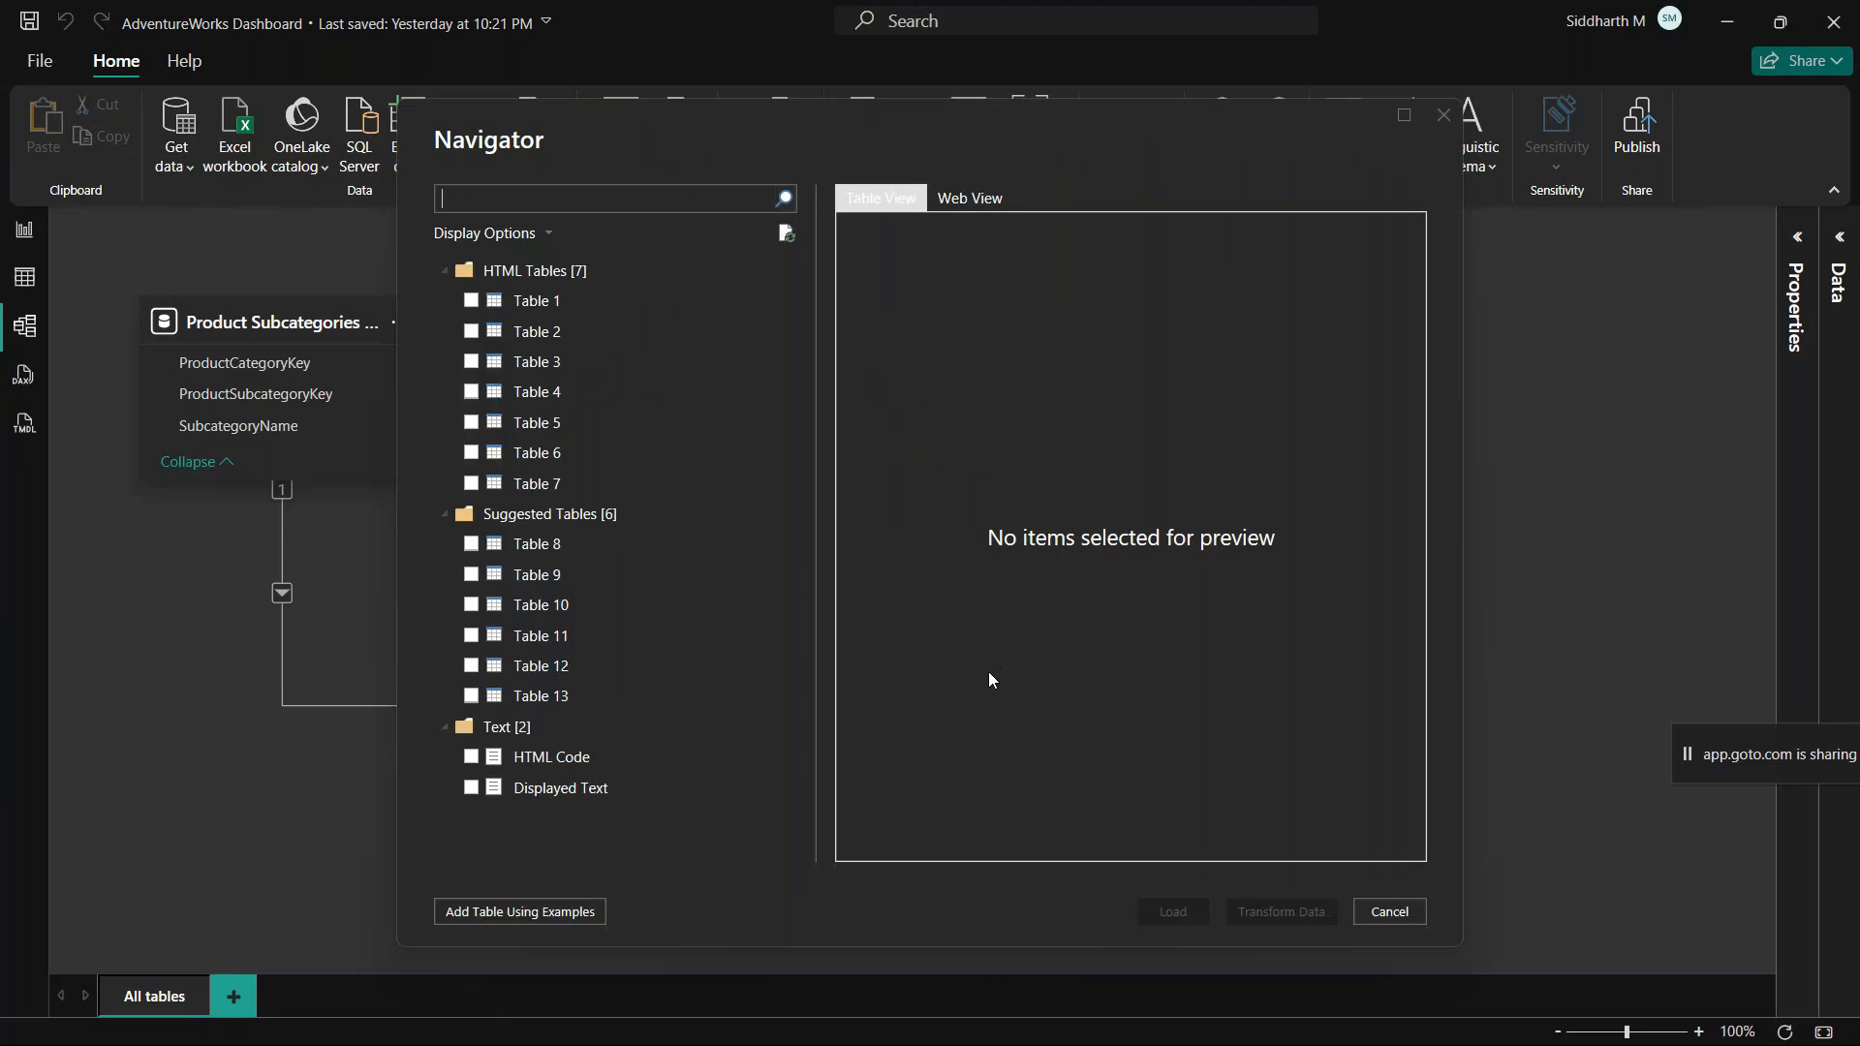
{"action": "left_click", "coordinate": [535, 301]}
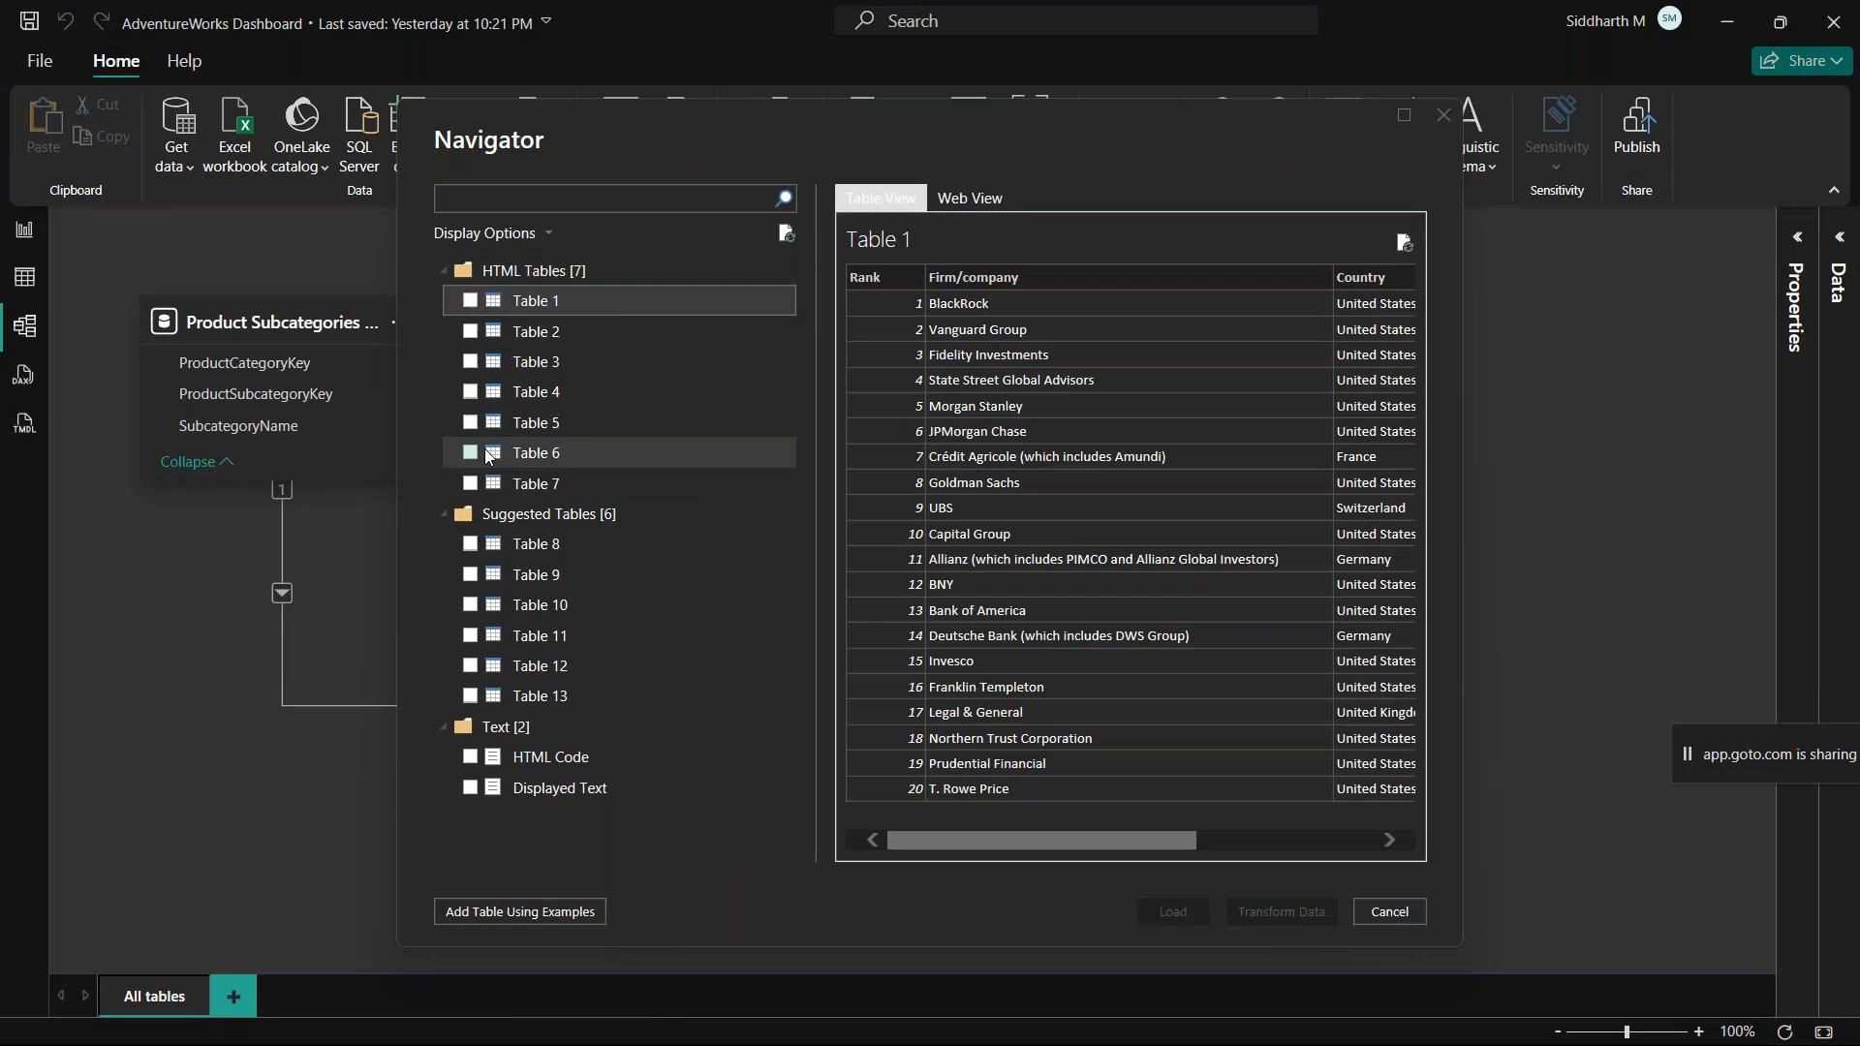
Step: Compare the Table 1 preview with the Largest companies table and the other sections of the Wikipedia article, ending back in the Navigator
{"action": "key", "text": "alt+Tab"}
{"action": "scroll", "coordinate": [628, 582], "scroll_direction": "down", "scroll_amount": 15}
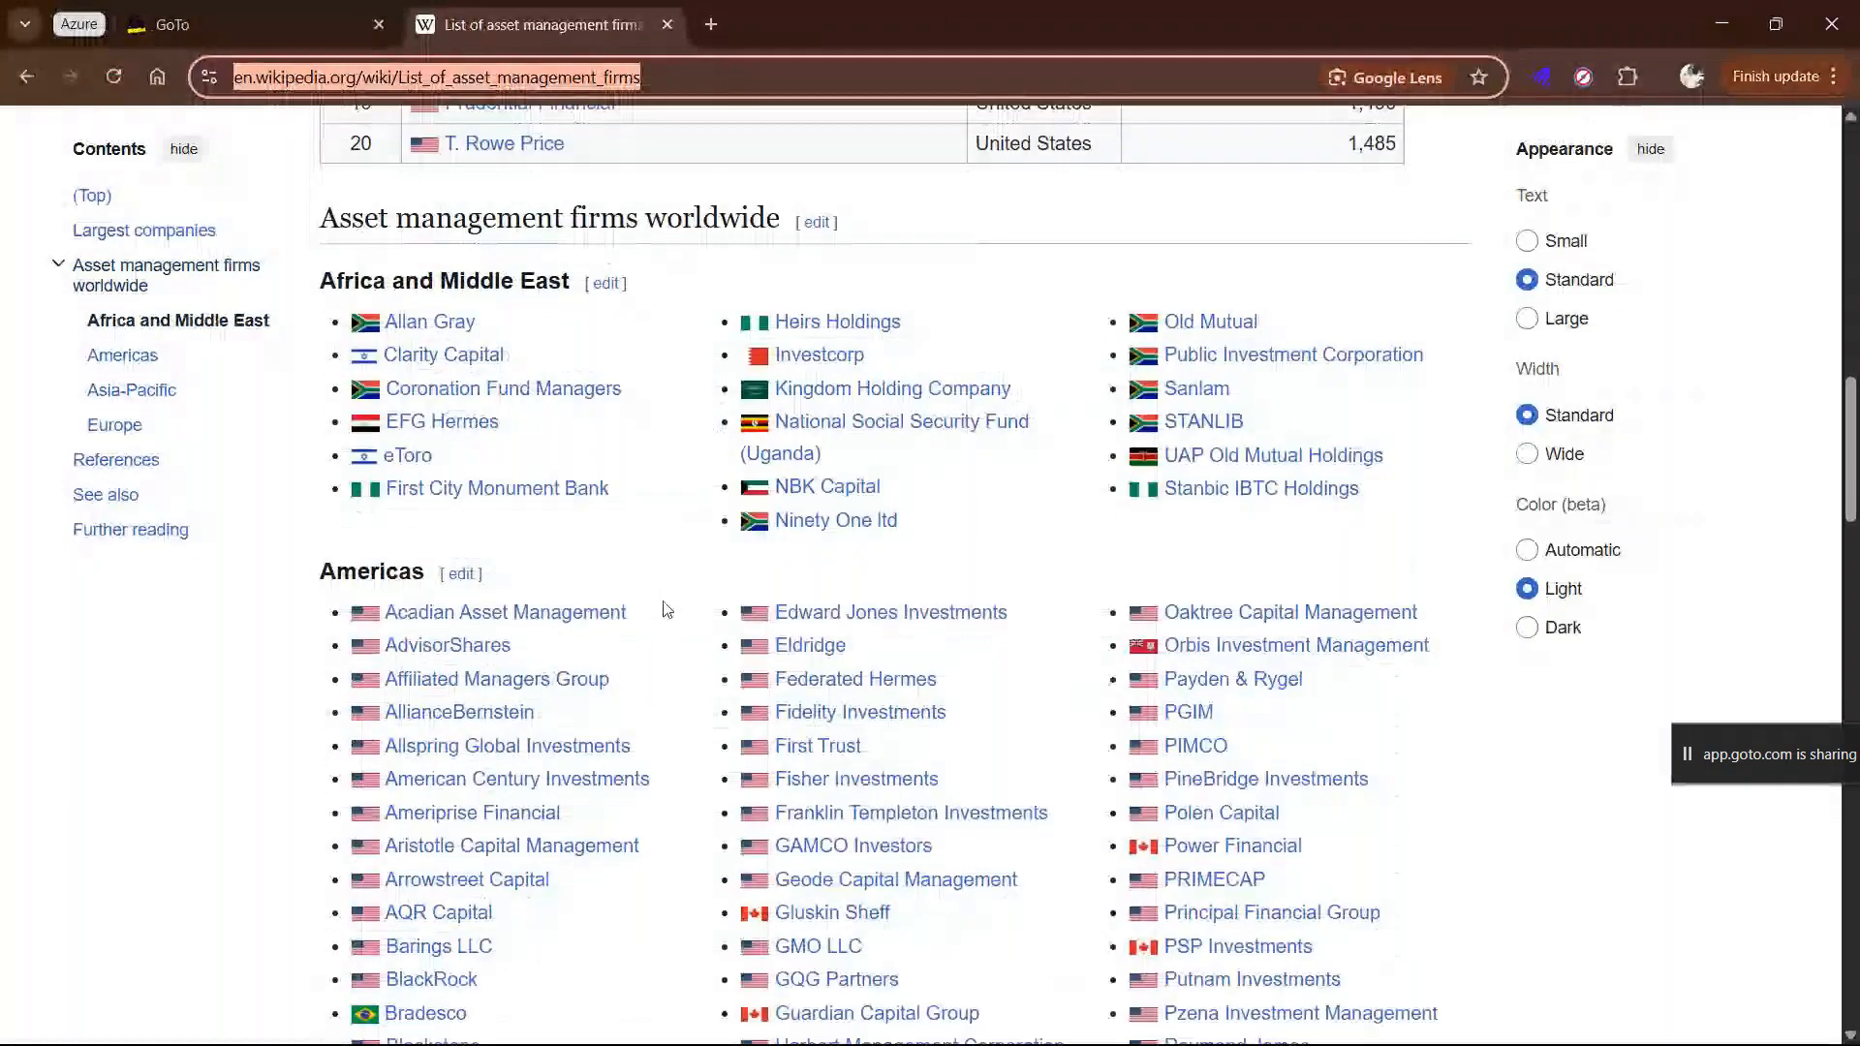
{"action": "scroll", "coordinate": [630, 625], "scroll_direction": "down", "scroll_amount": 3}
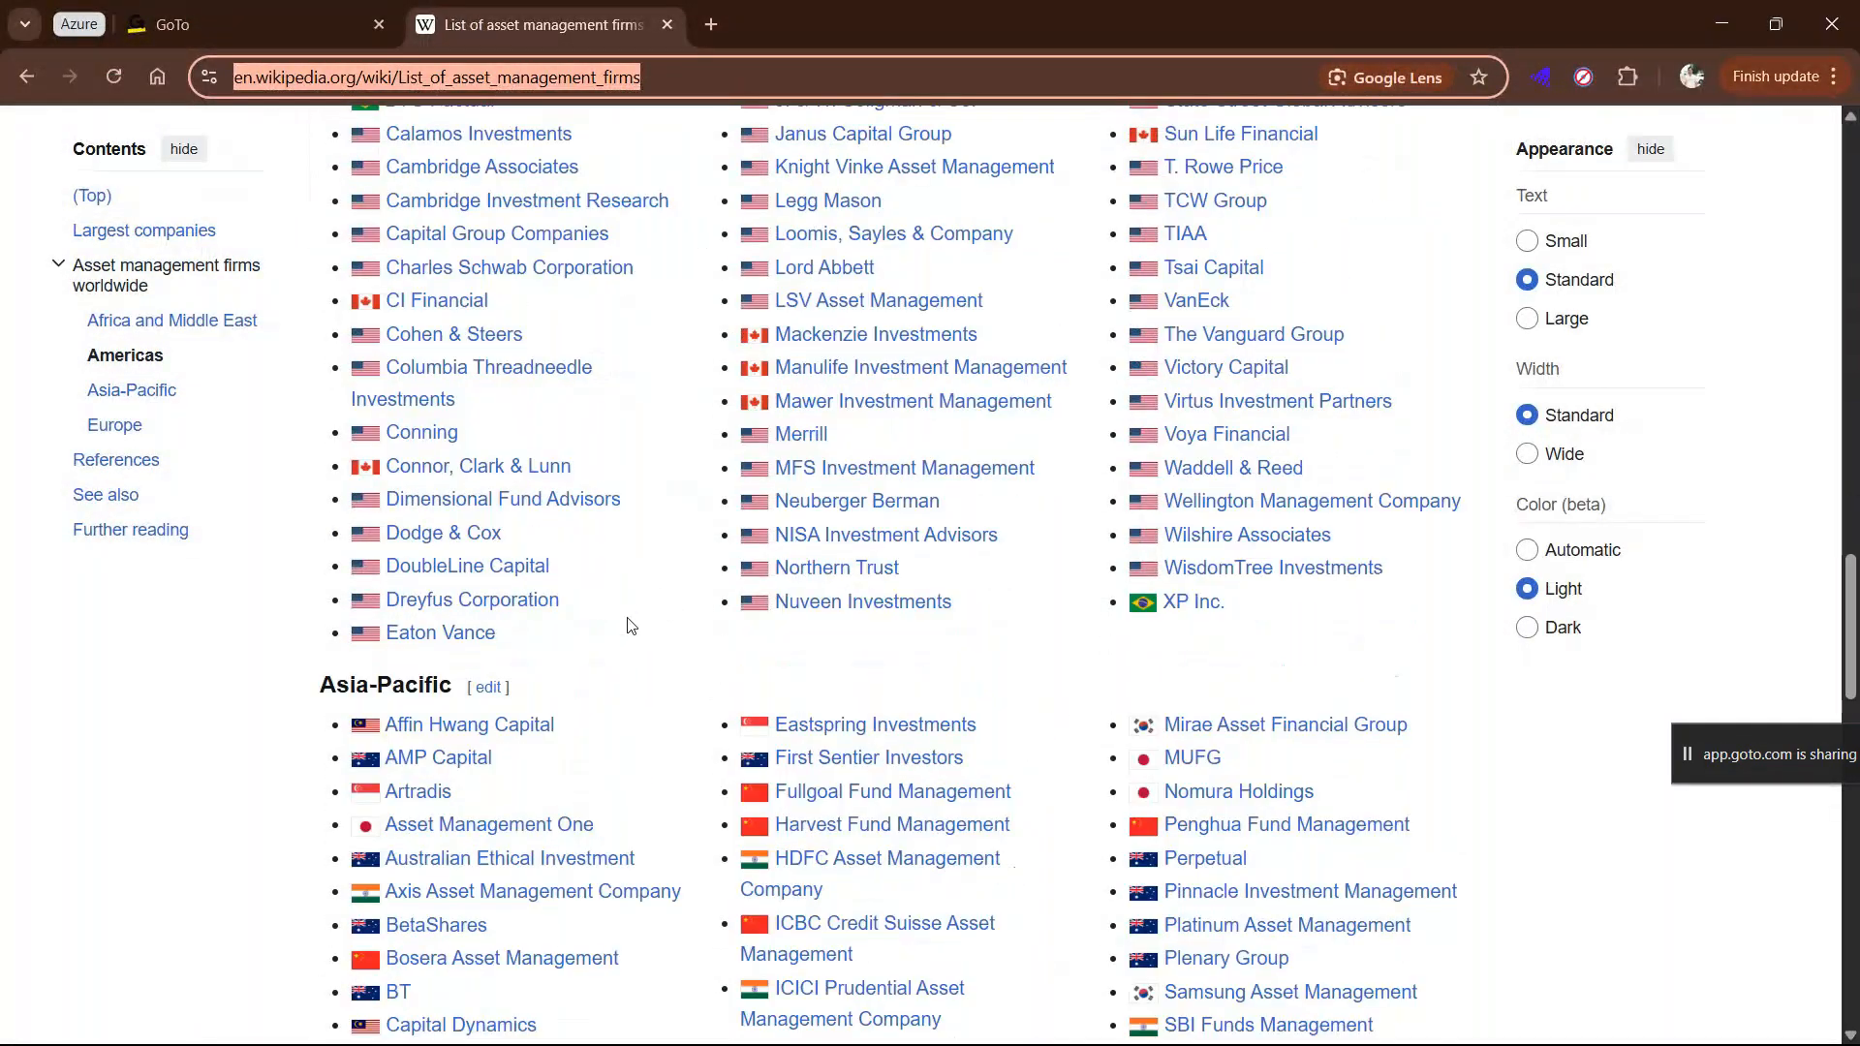
{"action": "scroll", "coordinate": [632, 625], "scroll_direction": "down", "scroll_amount": 20}
{"action": "scroll", "coordinate": [667, 701], "scroll_direction": "up", "scroll_amount": 3}
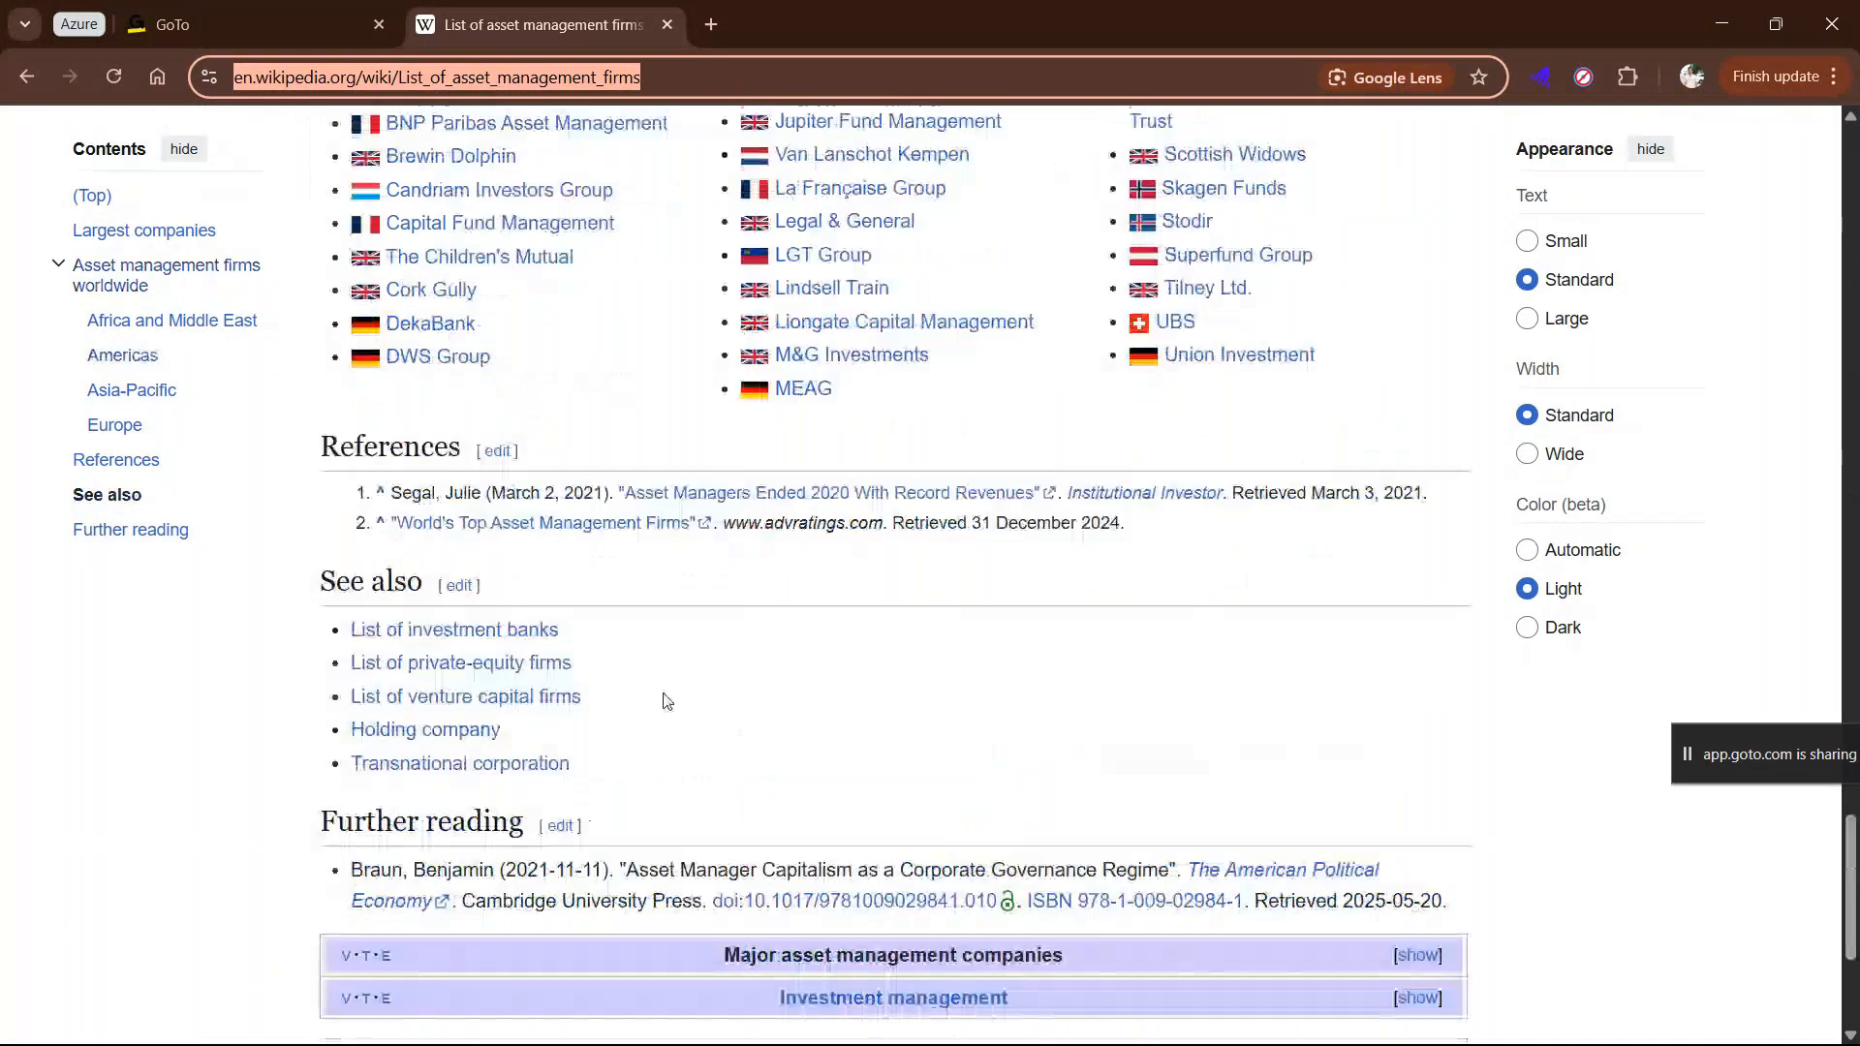
{"action": "scroll", "coordinate": [1029, 579], "scroll_direction": "up", "scroll_amount": 15}
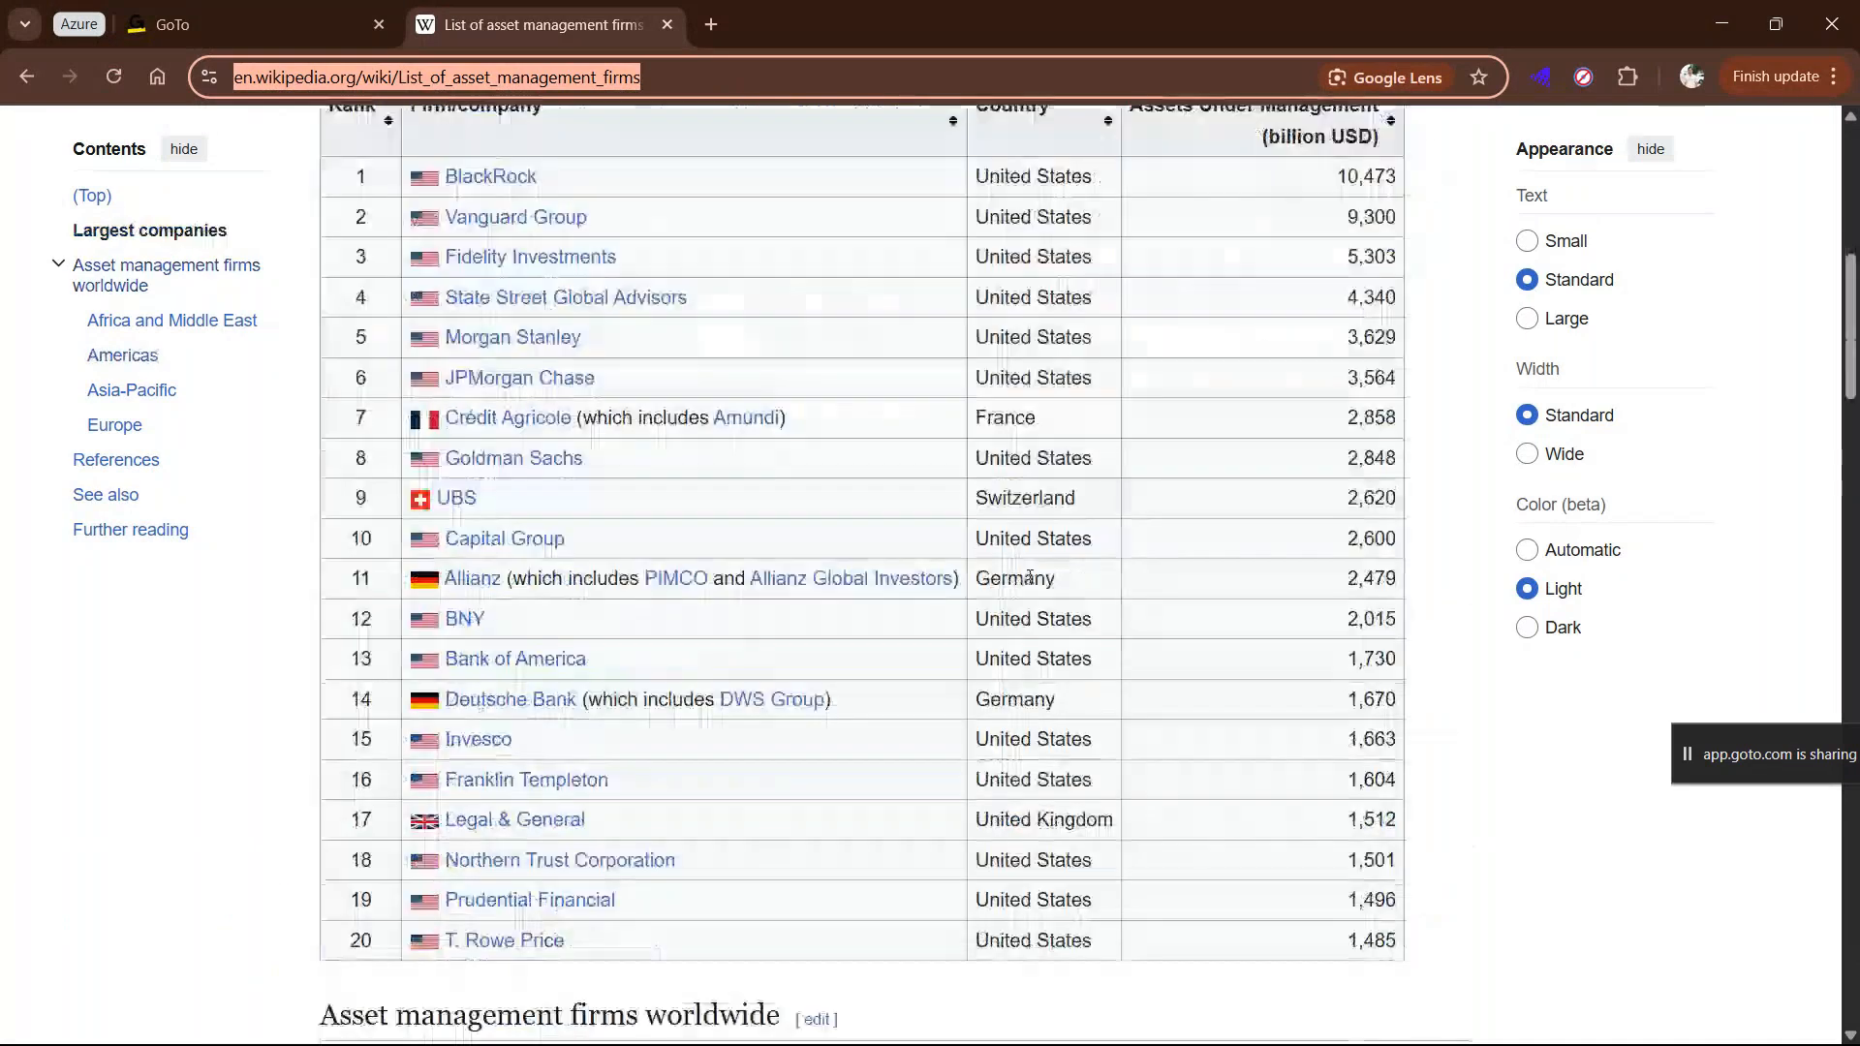
{"action": "key", "text": "alt+Tab"}
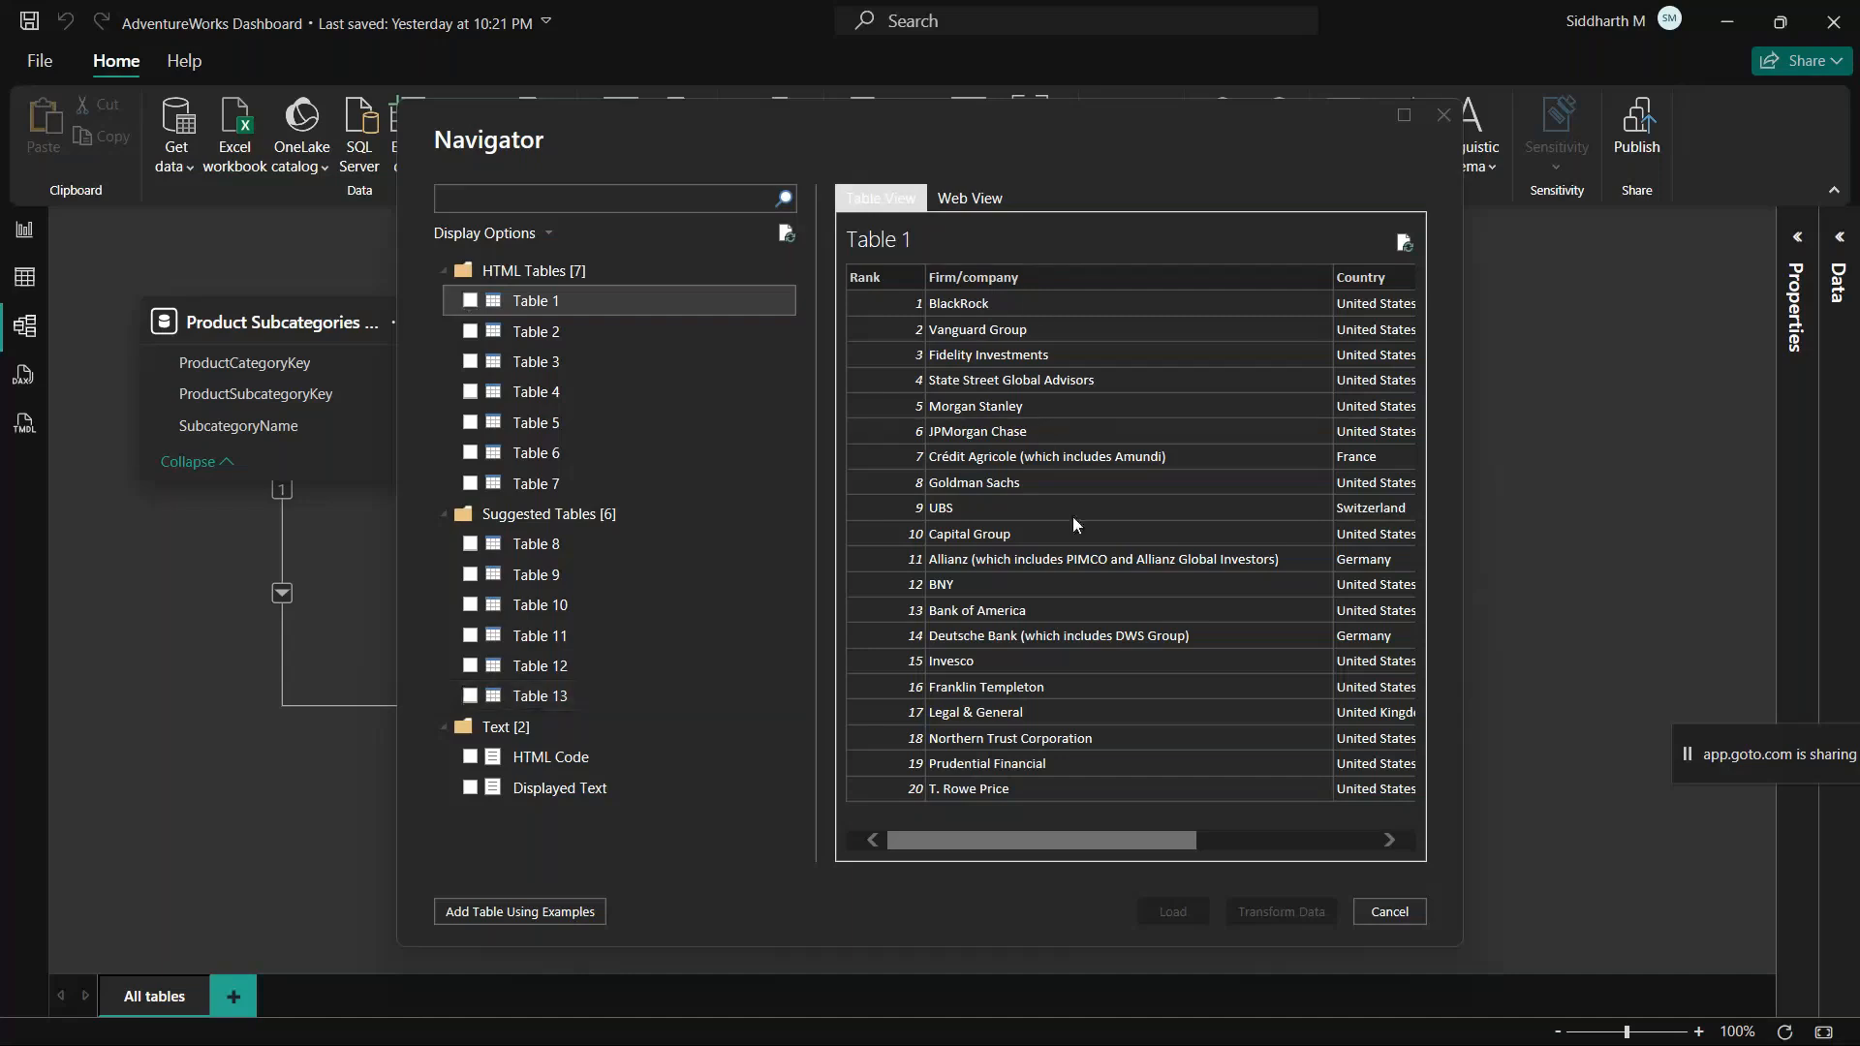
{"action": "left_click_drag", "start_coordinate": [1078, 841], "coordinate": [921, 820]}
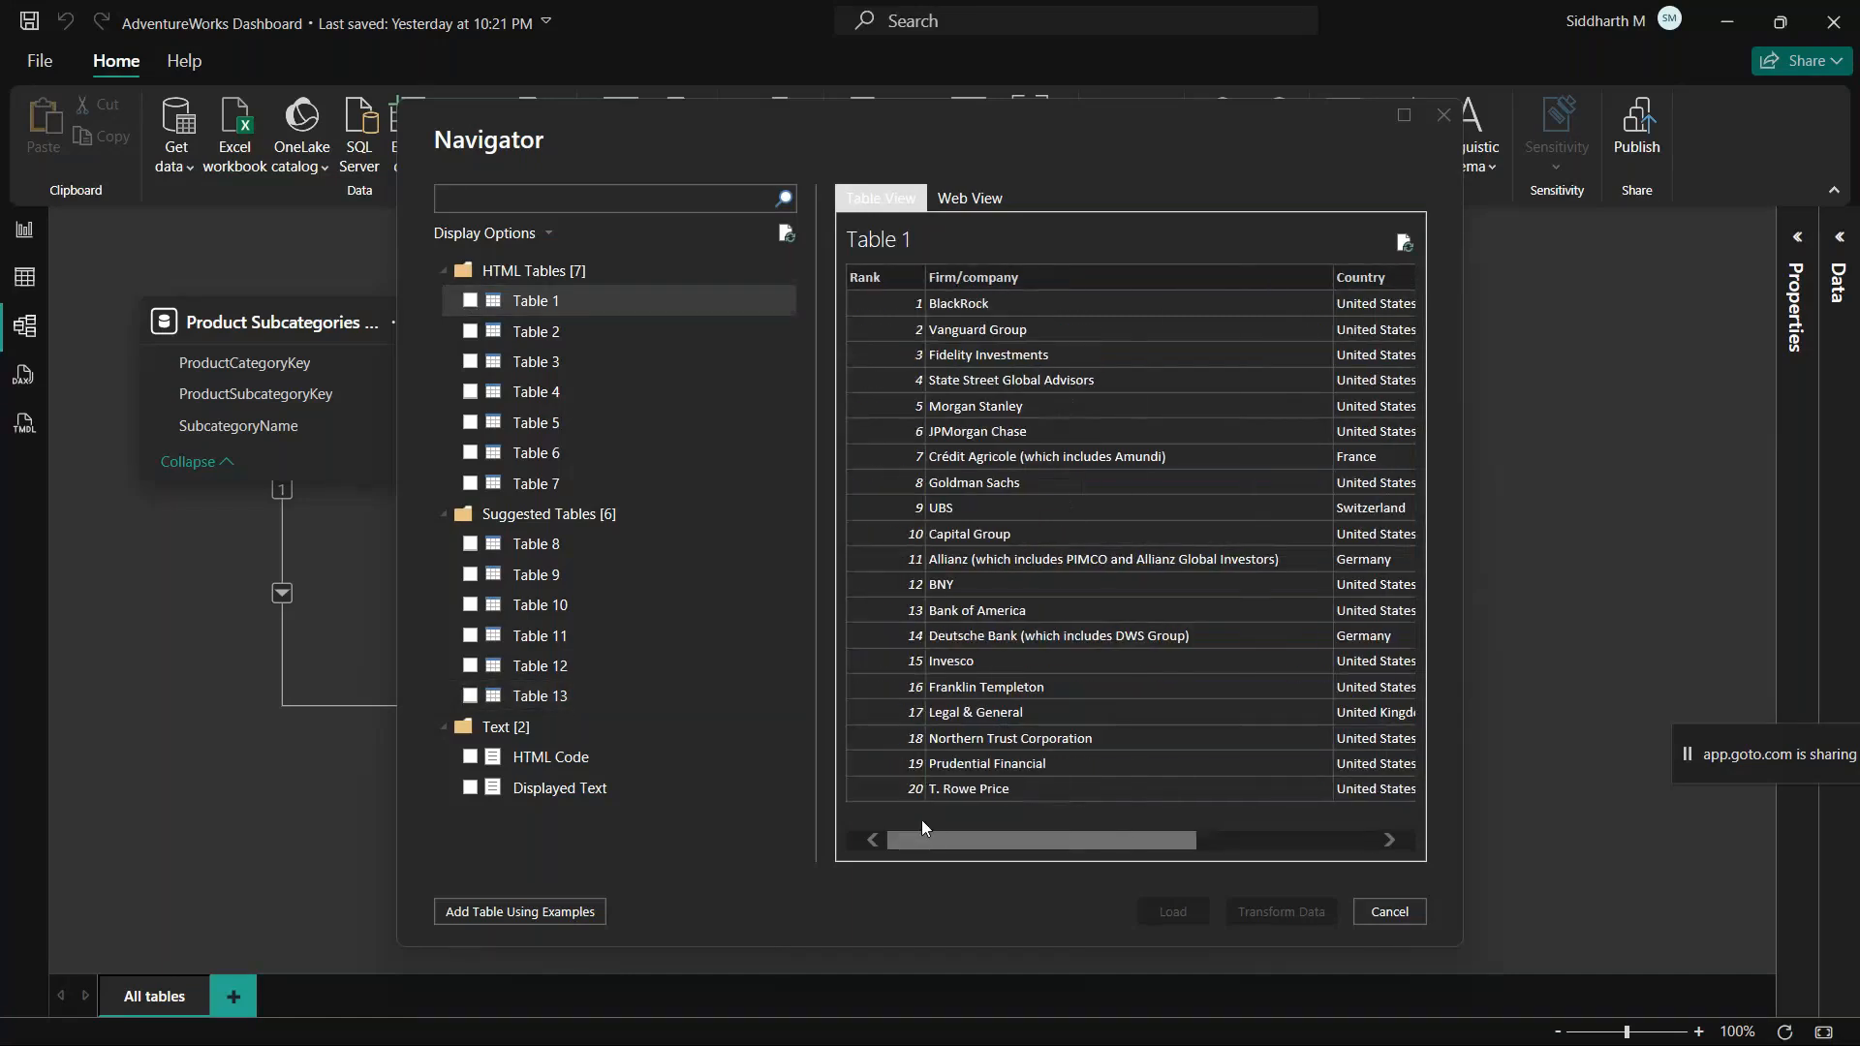
{"action": "key", "text": "alt+Tab"}
{"action": "scroll", "coordinate": [919, 601], "scroll_direction": "up", "scroll_amount": 3}
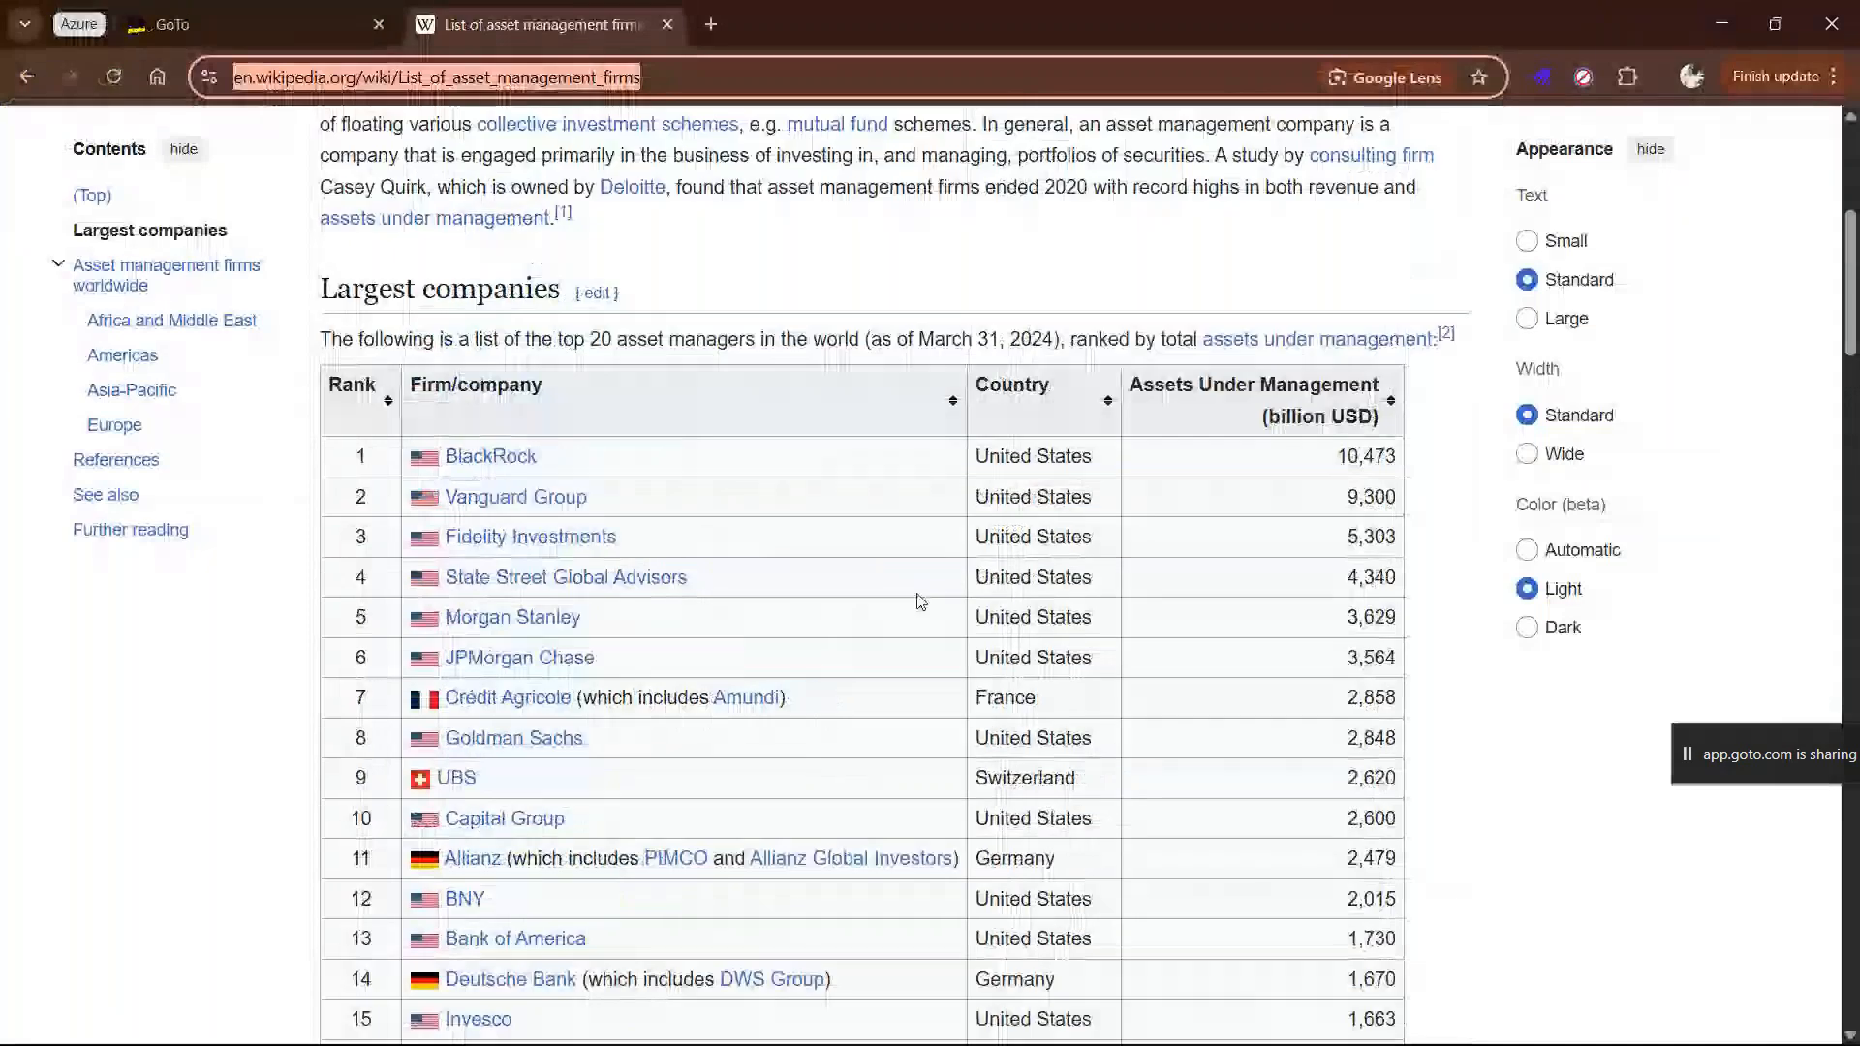
{"action": "scroll", "coordinate": [919, 601], "scroll_direction": "down", "scroll_amount": 3}
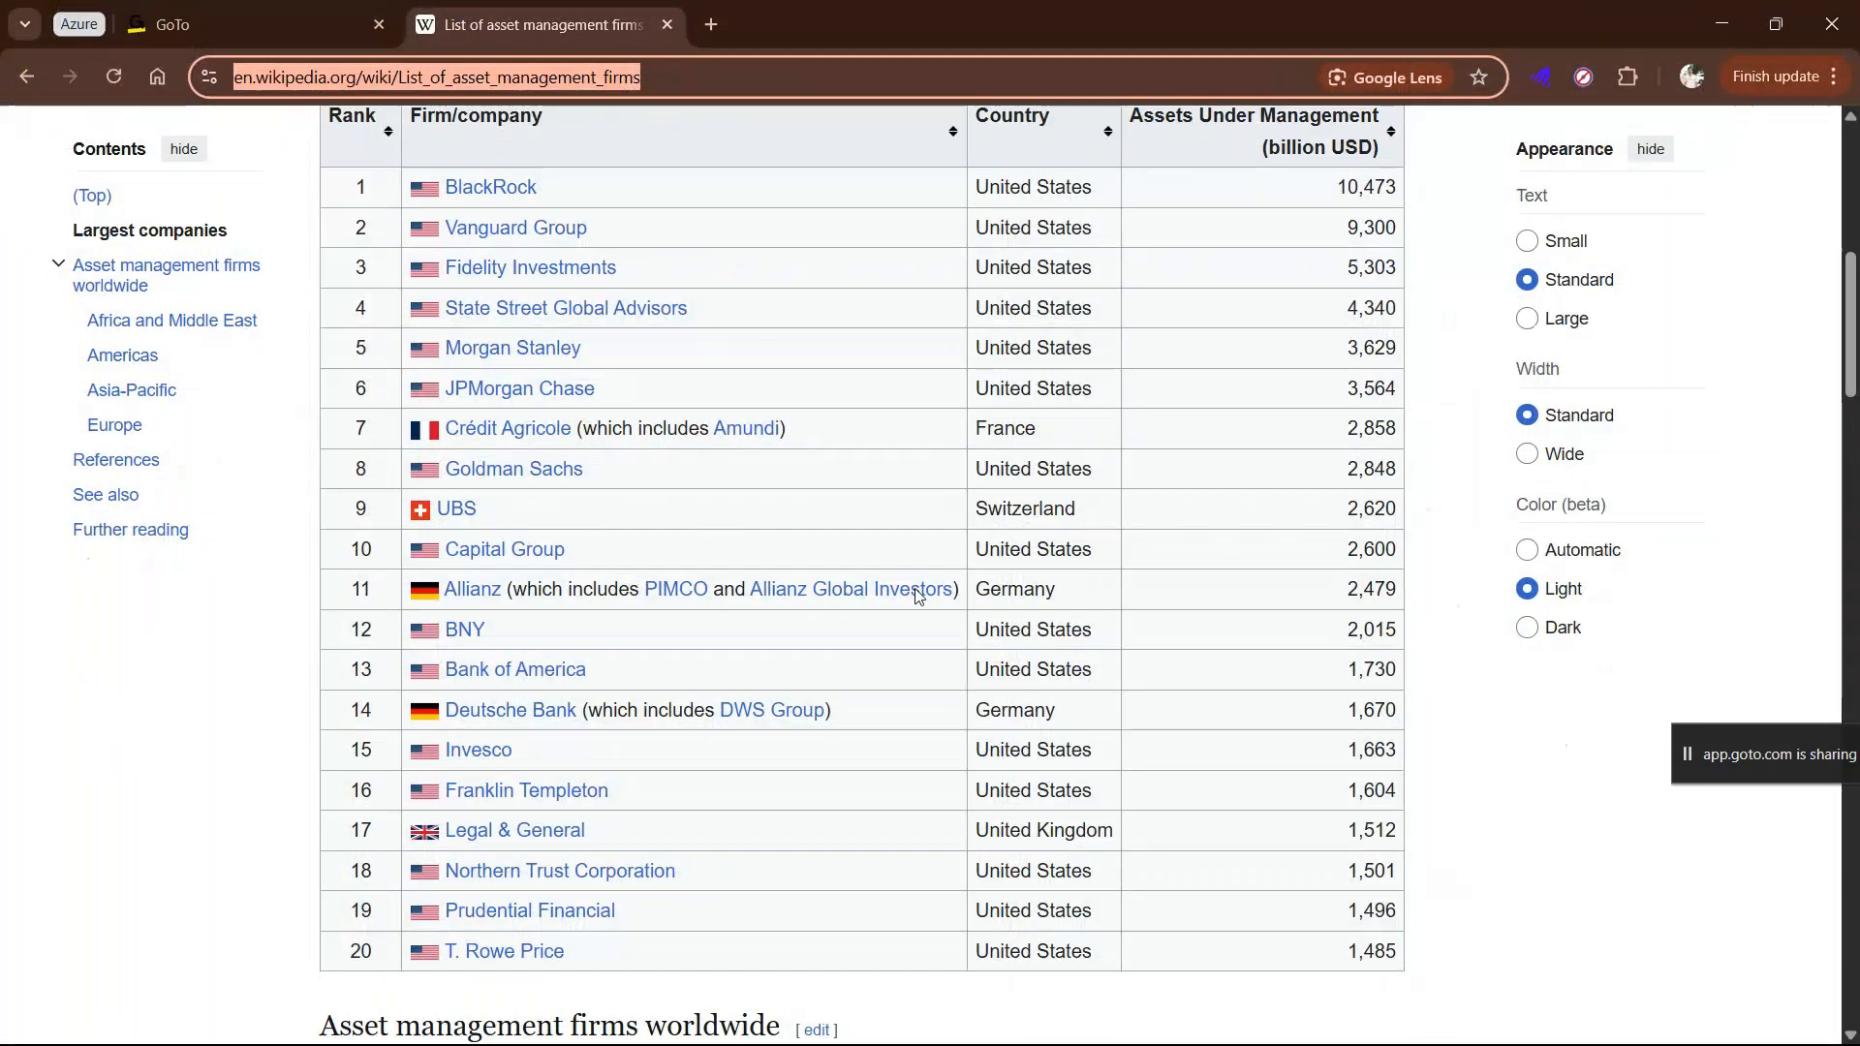
{"action": "key", "text": "alt+Tab"}
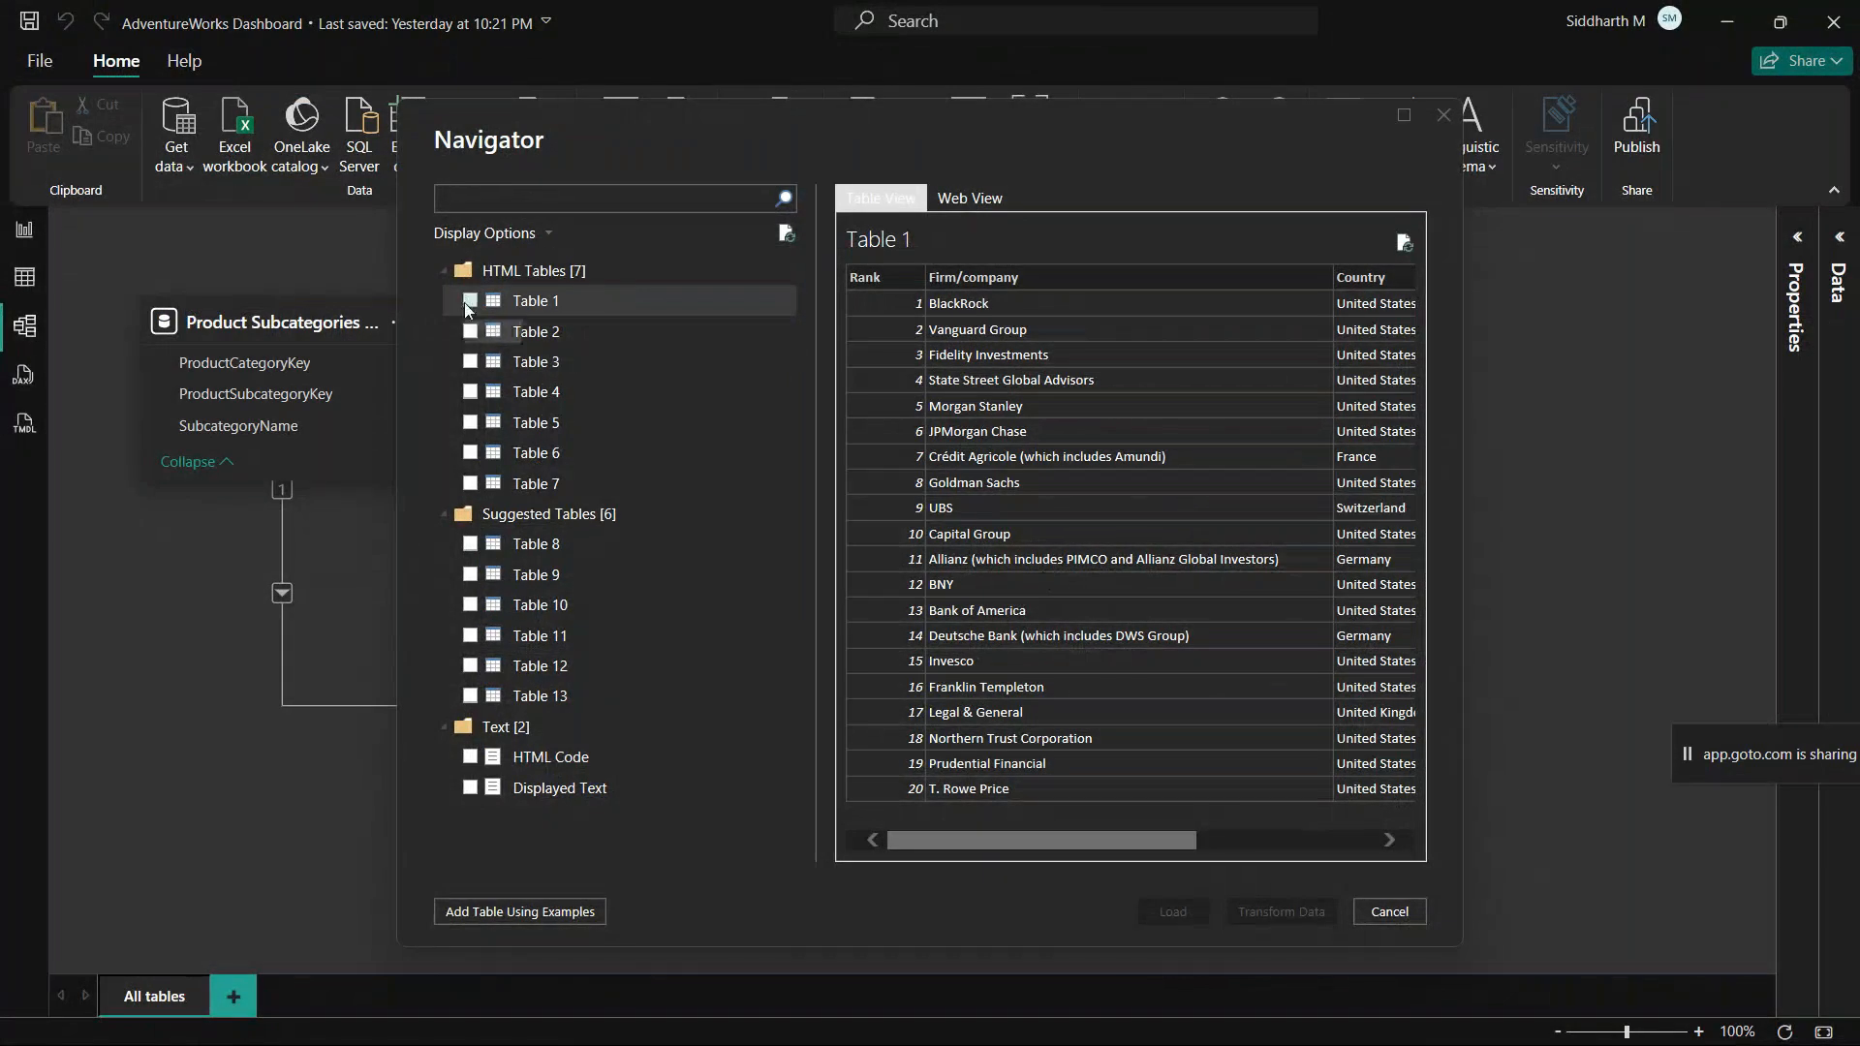
Step: Select Table 1 for import, open it in the Power Query Editor for transformation, and widen the Queries pane to fit the query names
{"action": "left_click", "coordinate": [471, 301]}
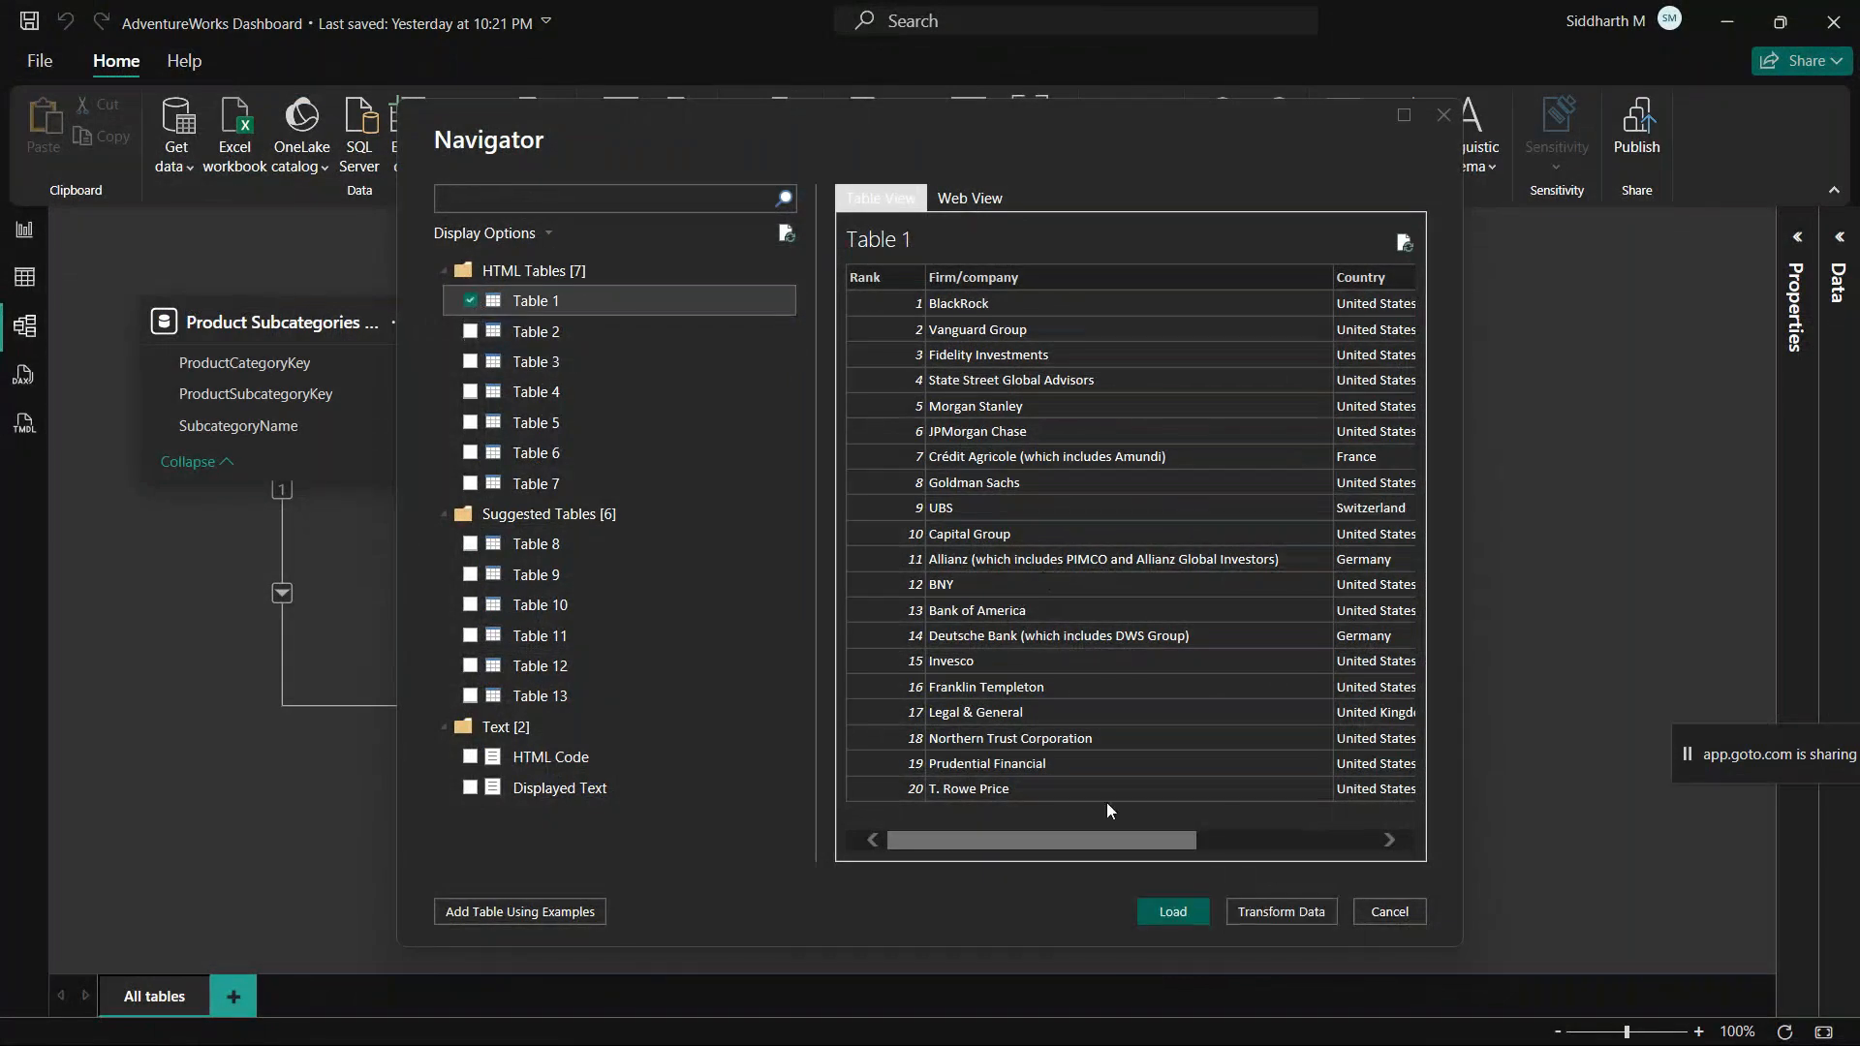
{"action": "left_click", "coordinate": [1275, 915]}
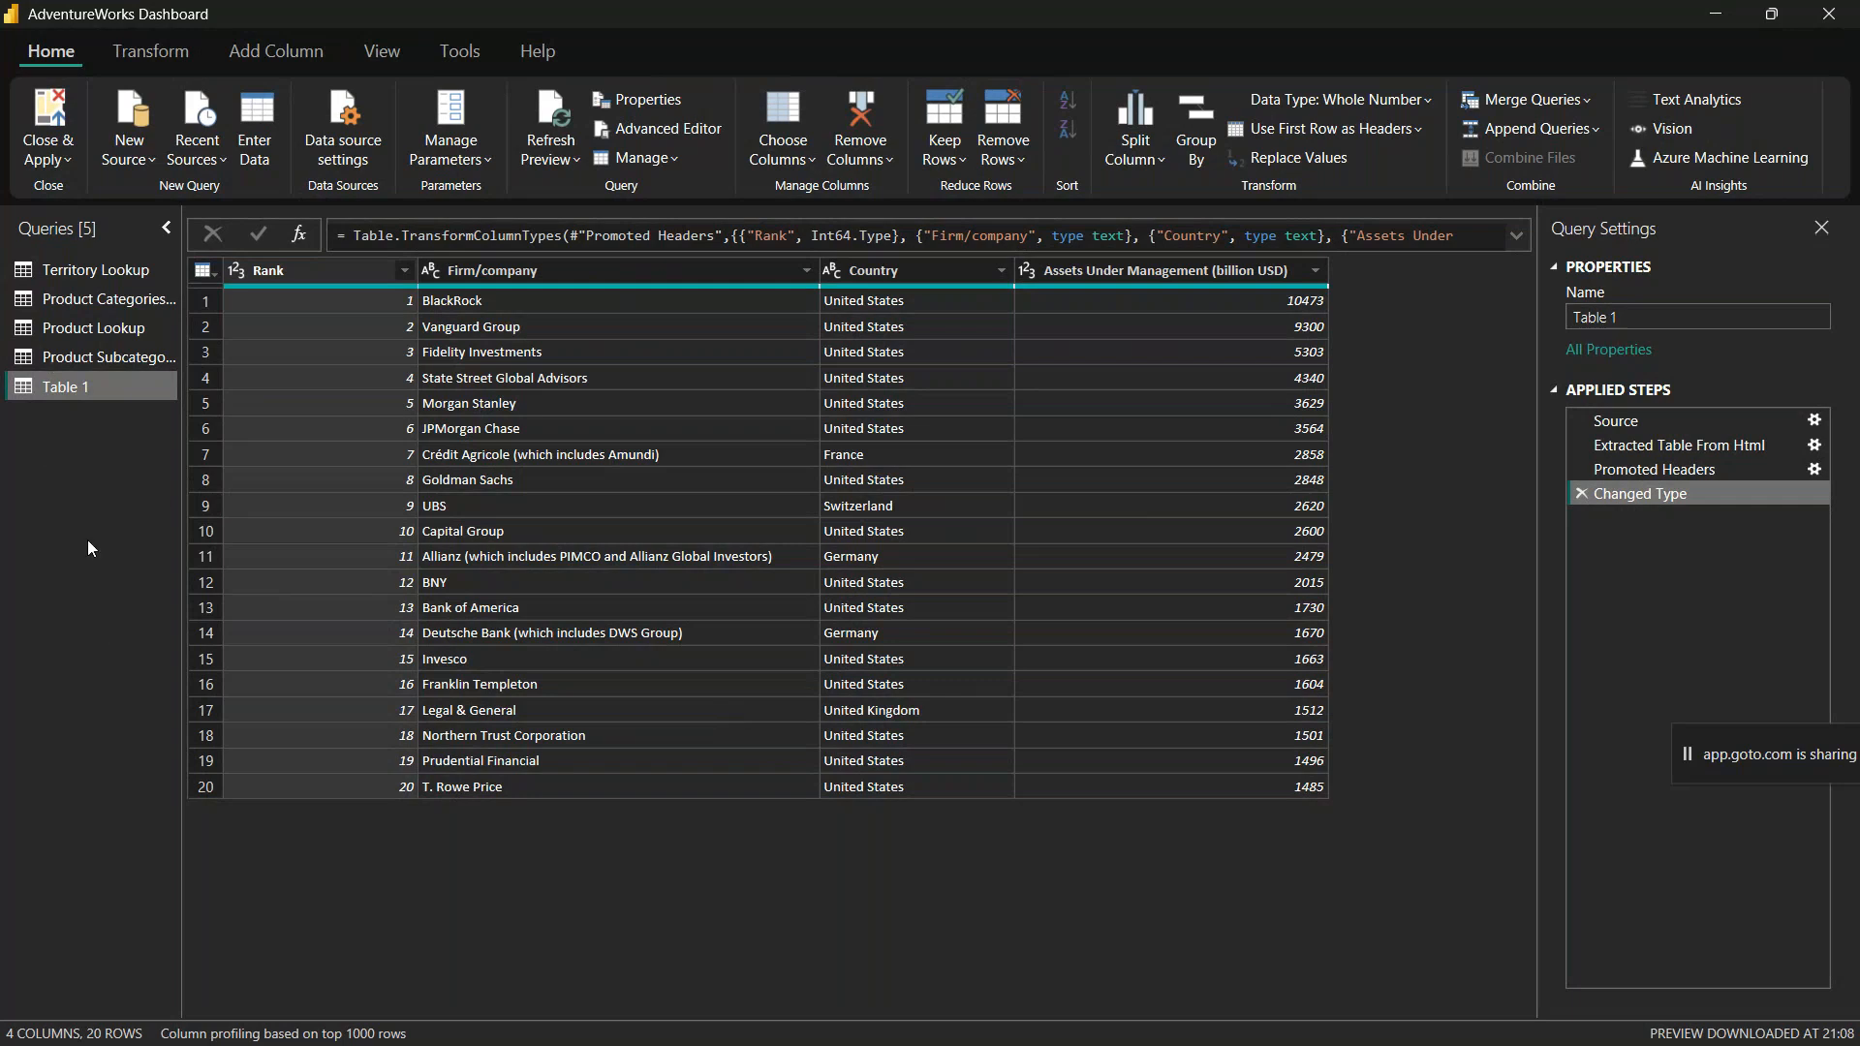
{"action": "left_click_drag", "start_coordinate": [173, 352], "coordinate": [268, 339]}
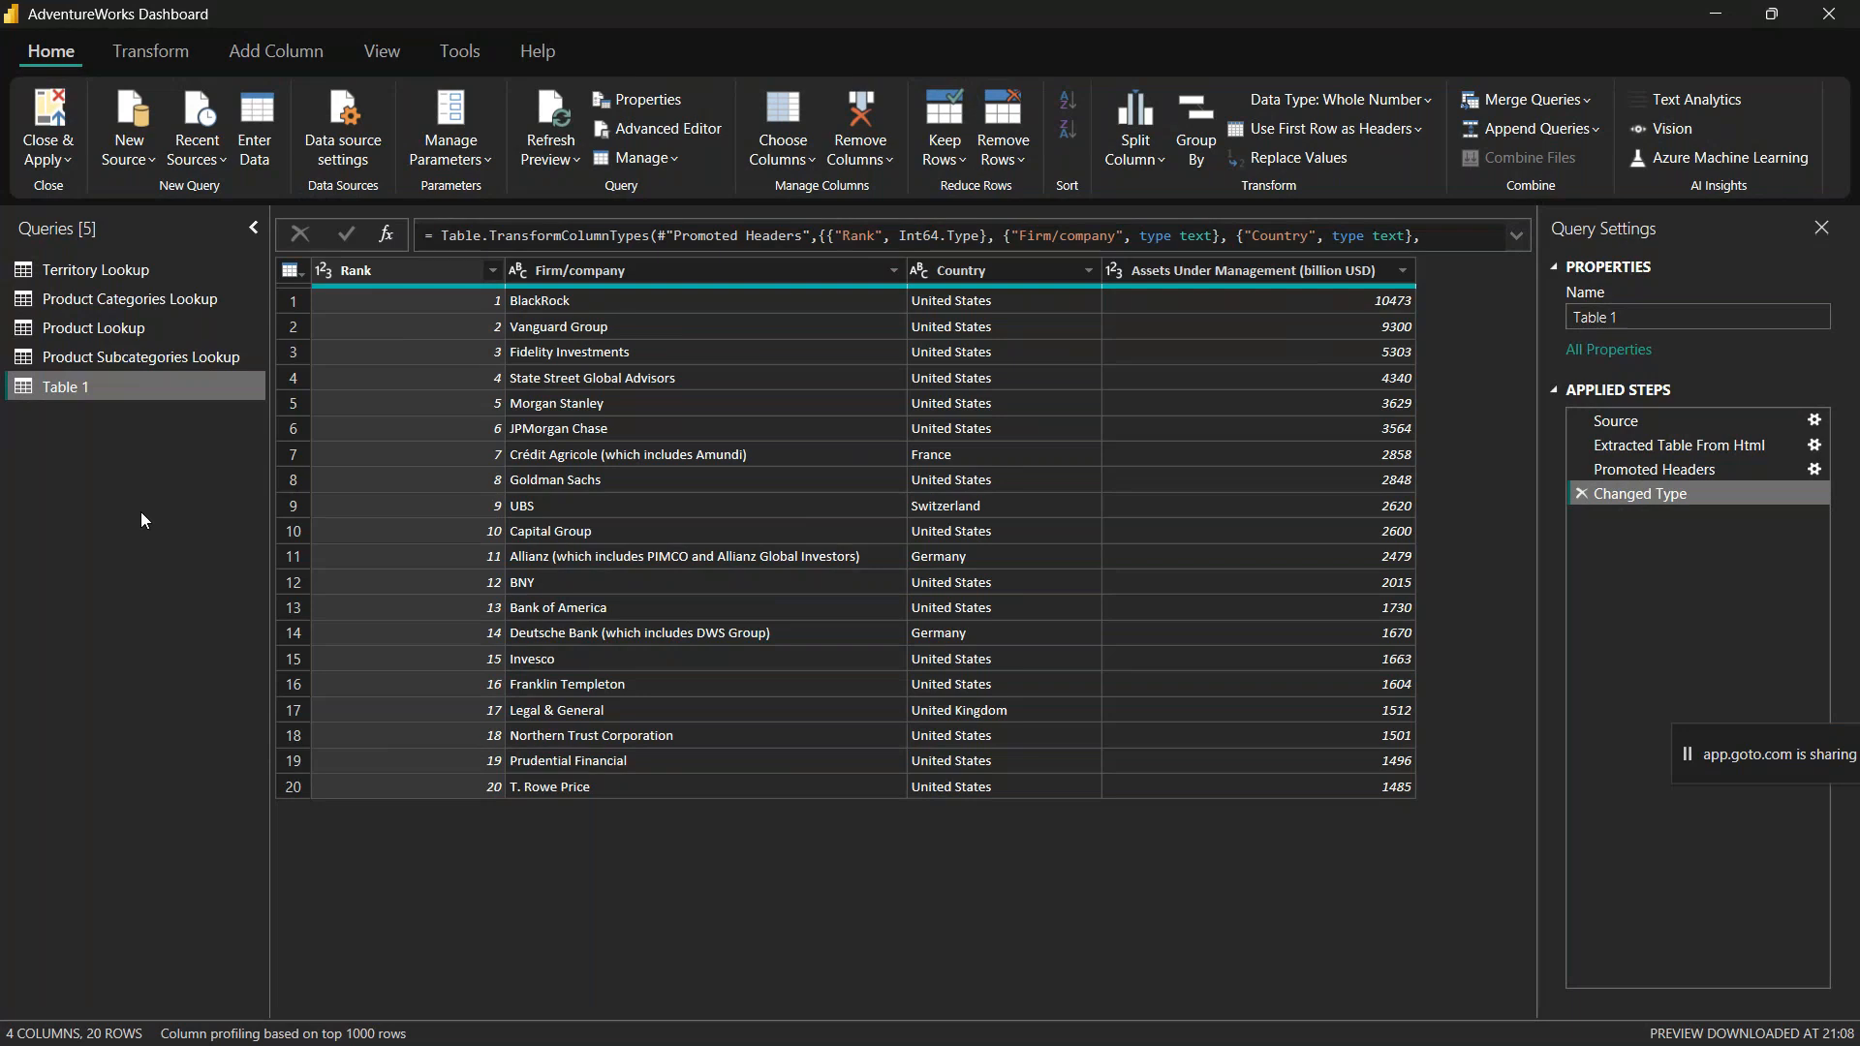
{"action": "mouse_move", "coordinate": [330, 1037]}
{"action": "left_click", "coordinate": [124, 132]}
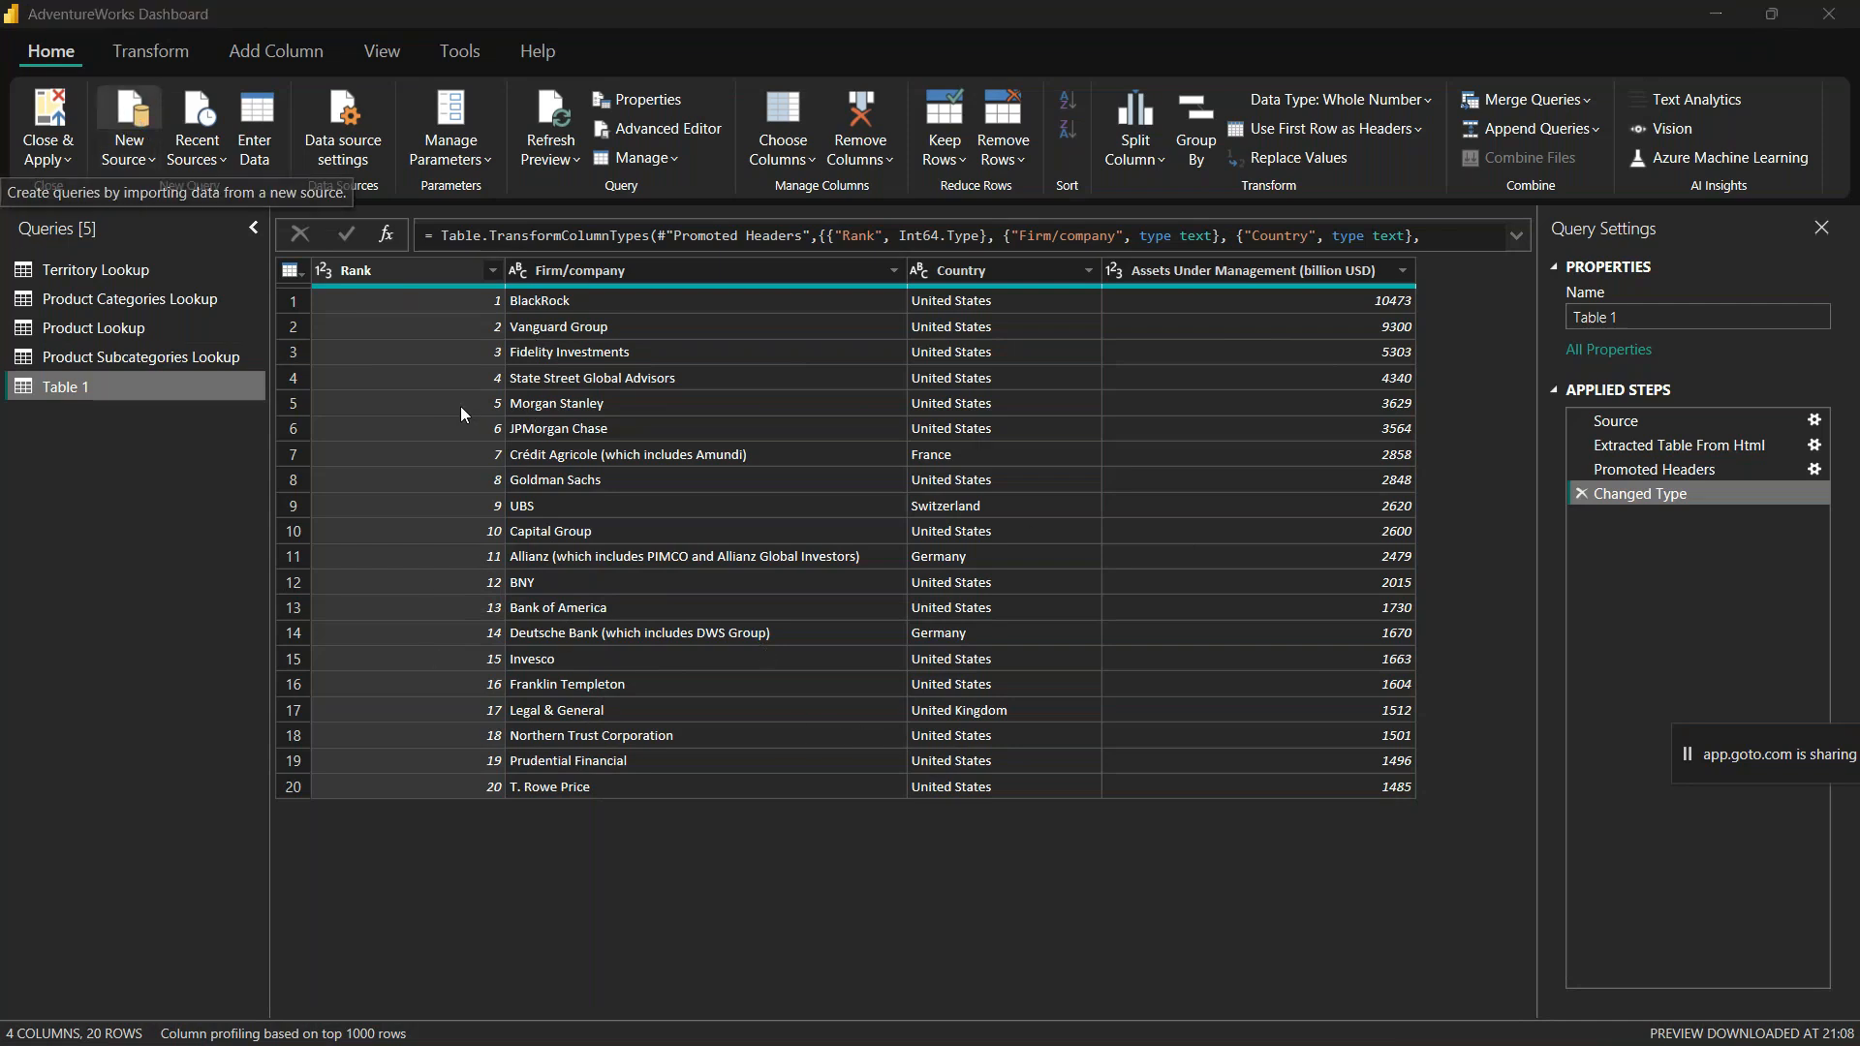
{"action": "left_click", "coordinate": [600, 487]}
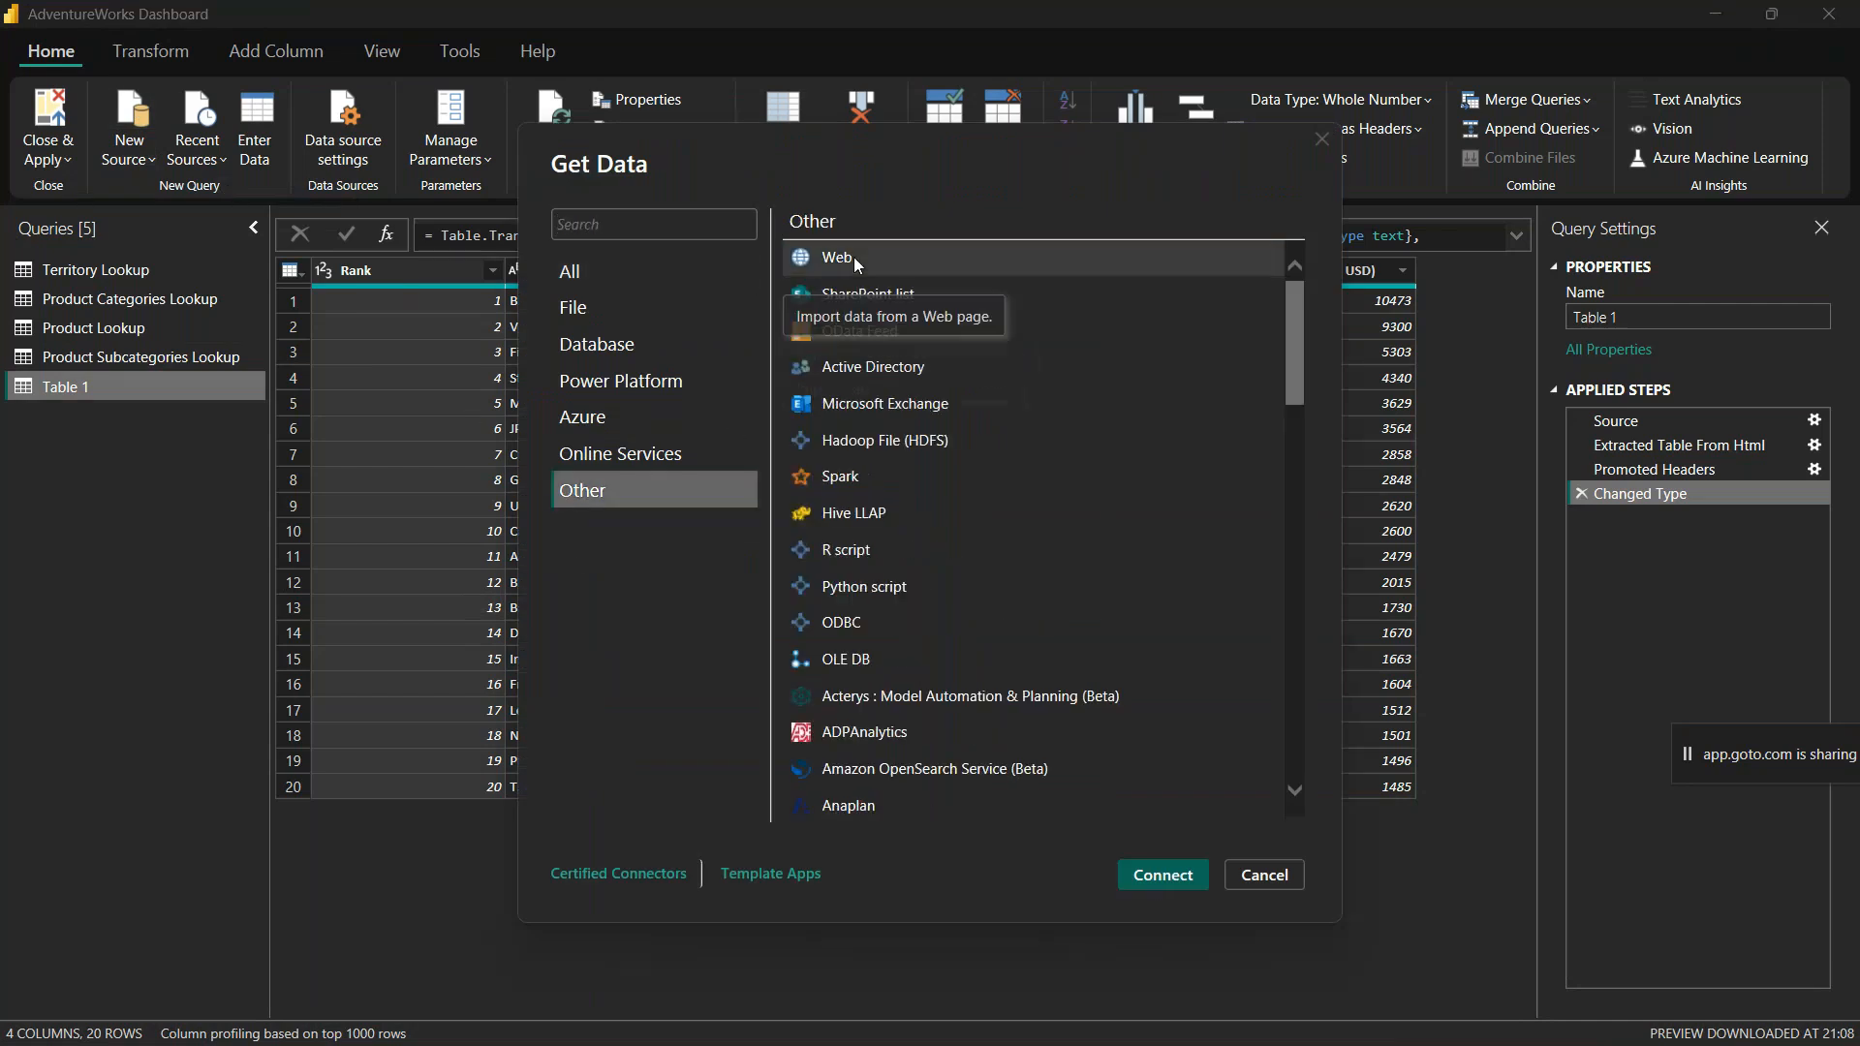
{"action": "left_click", "coordinate": [1188, 882]}
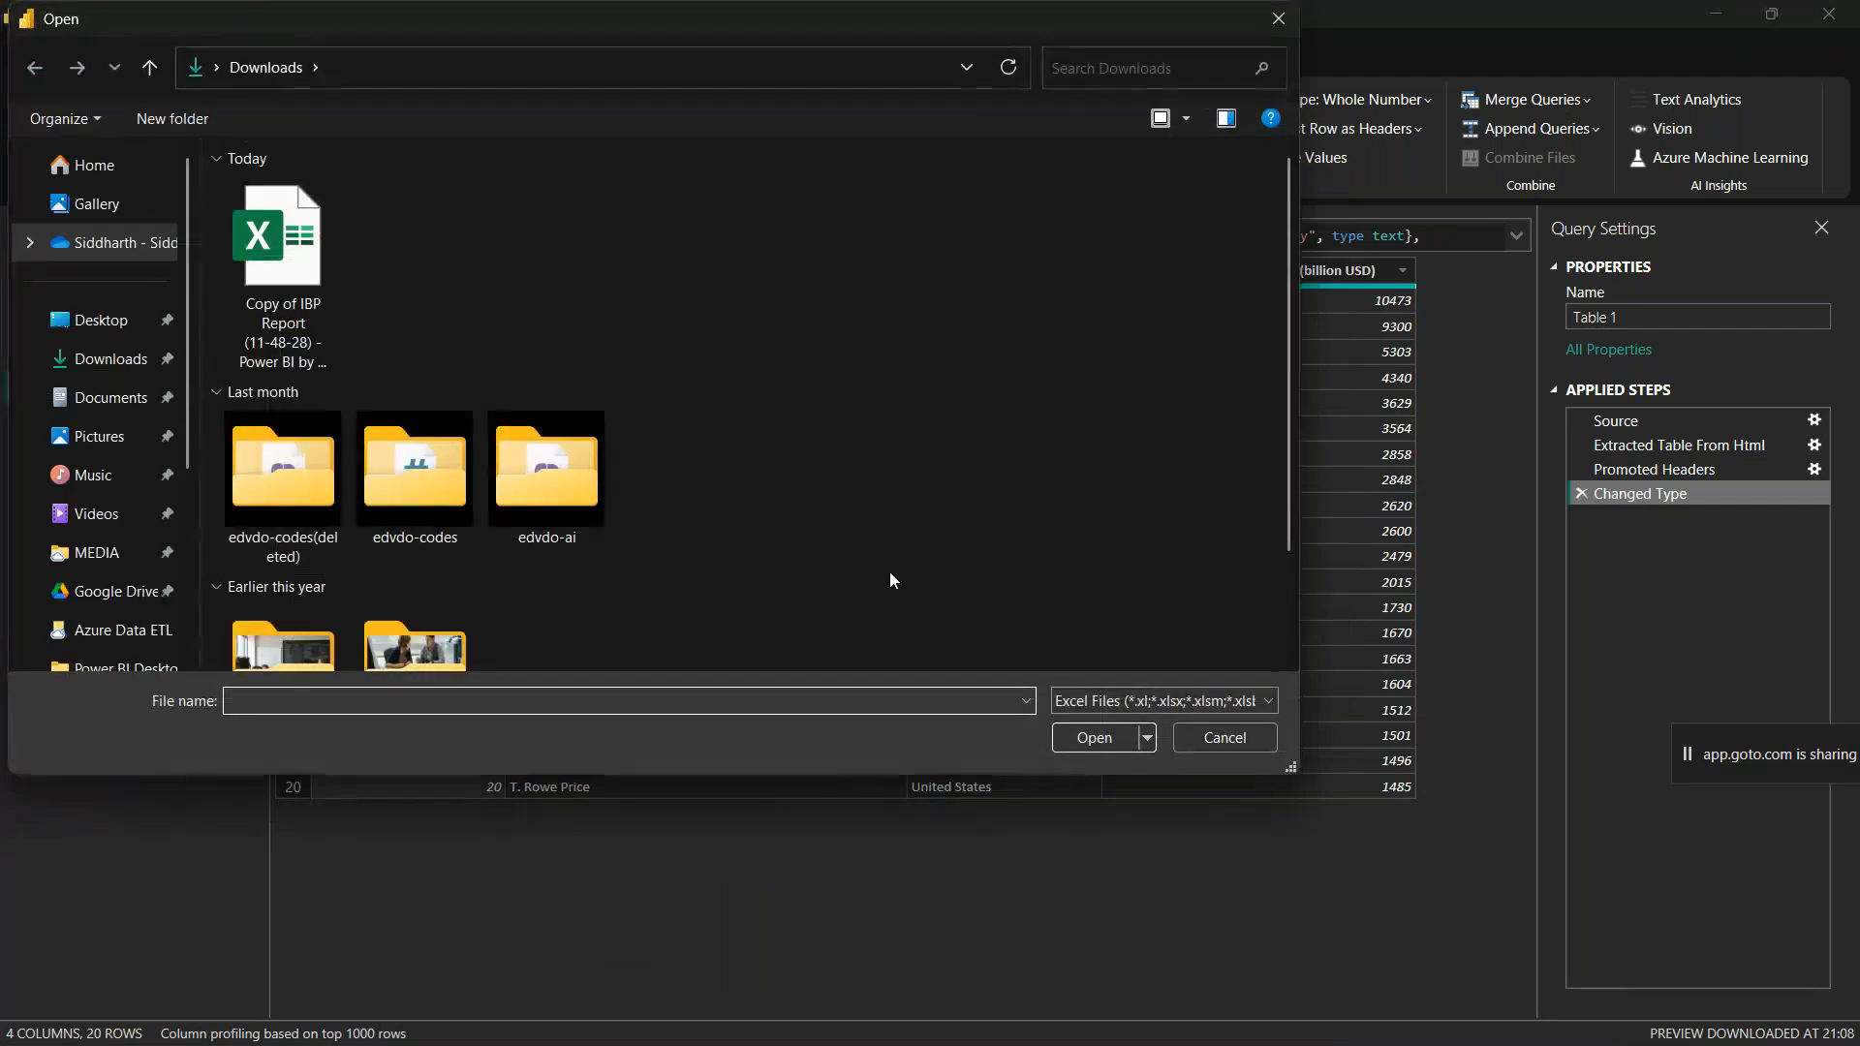
{"action": "left_click", "coordinate": [1259, 734]}
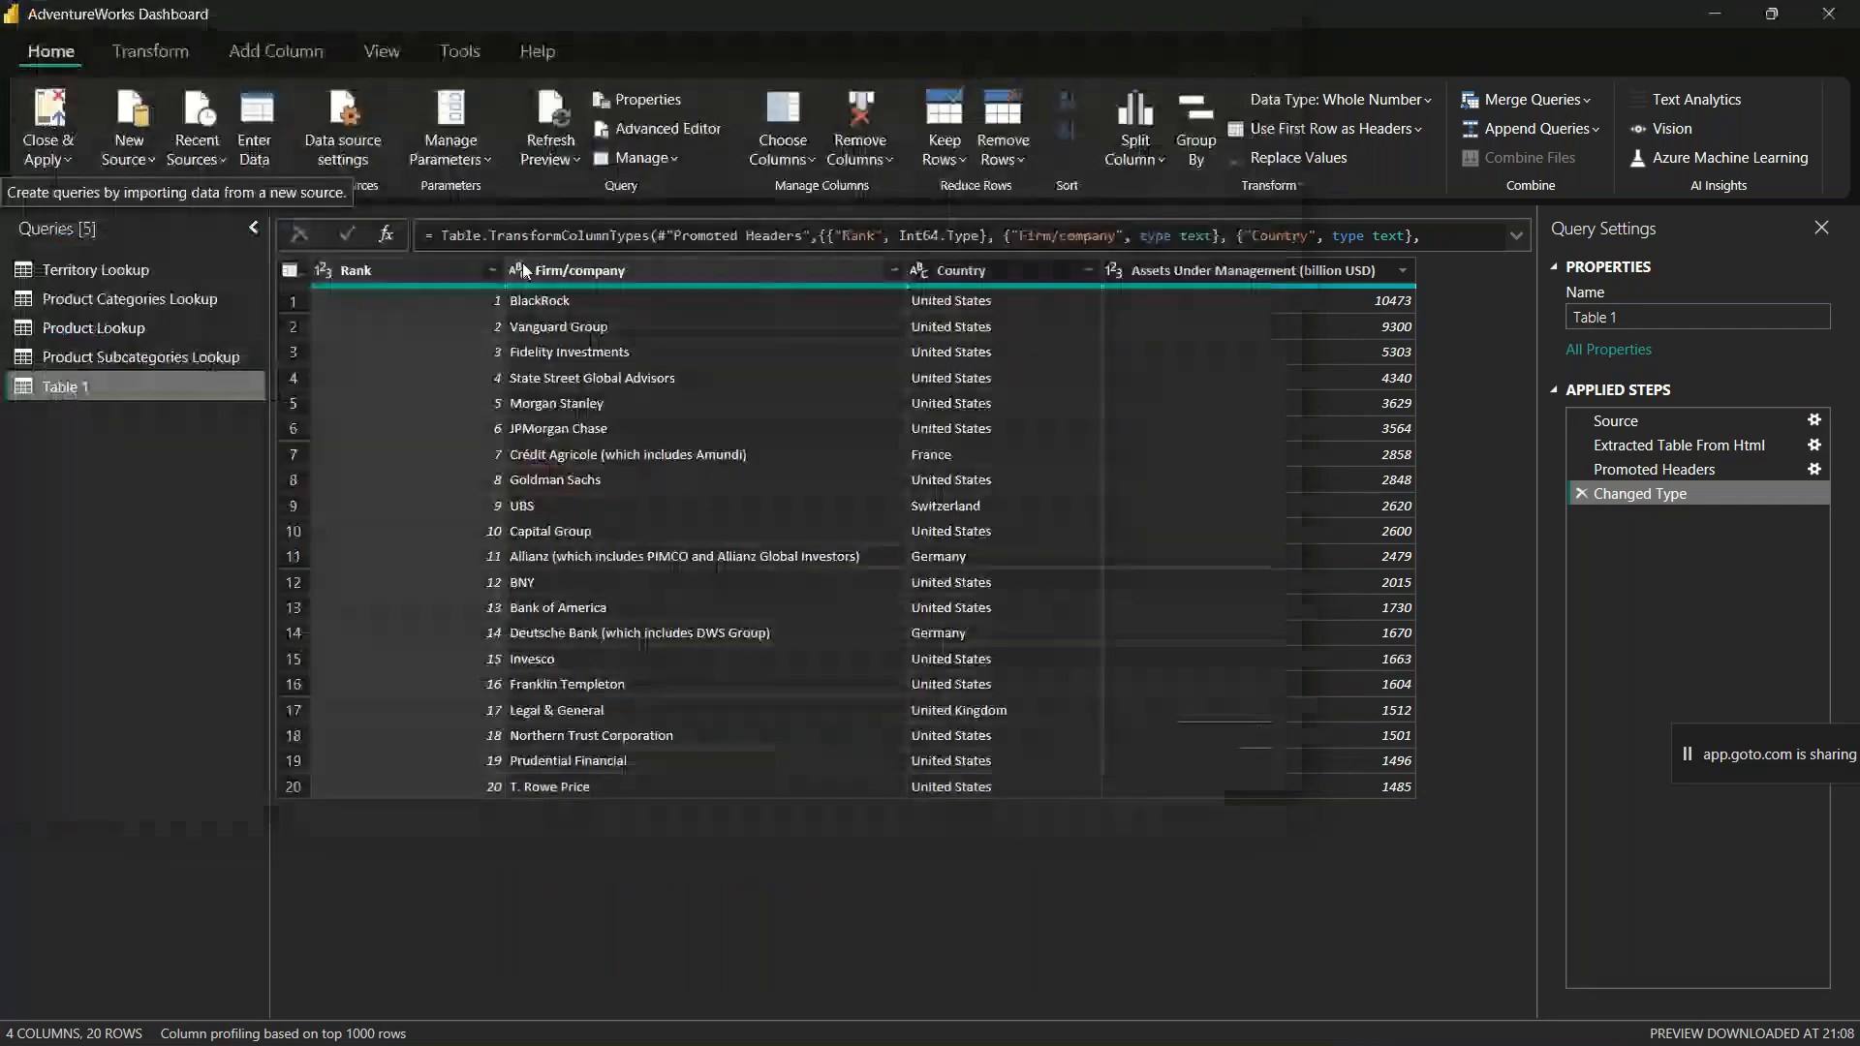
Step: Open the Web connector from the Other category as a new source and cancel its URL dialog
{"action": "left_click", "coordinate": [133, 115]}
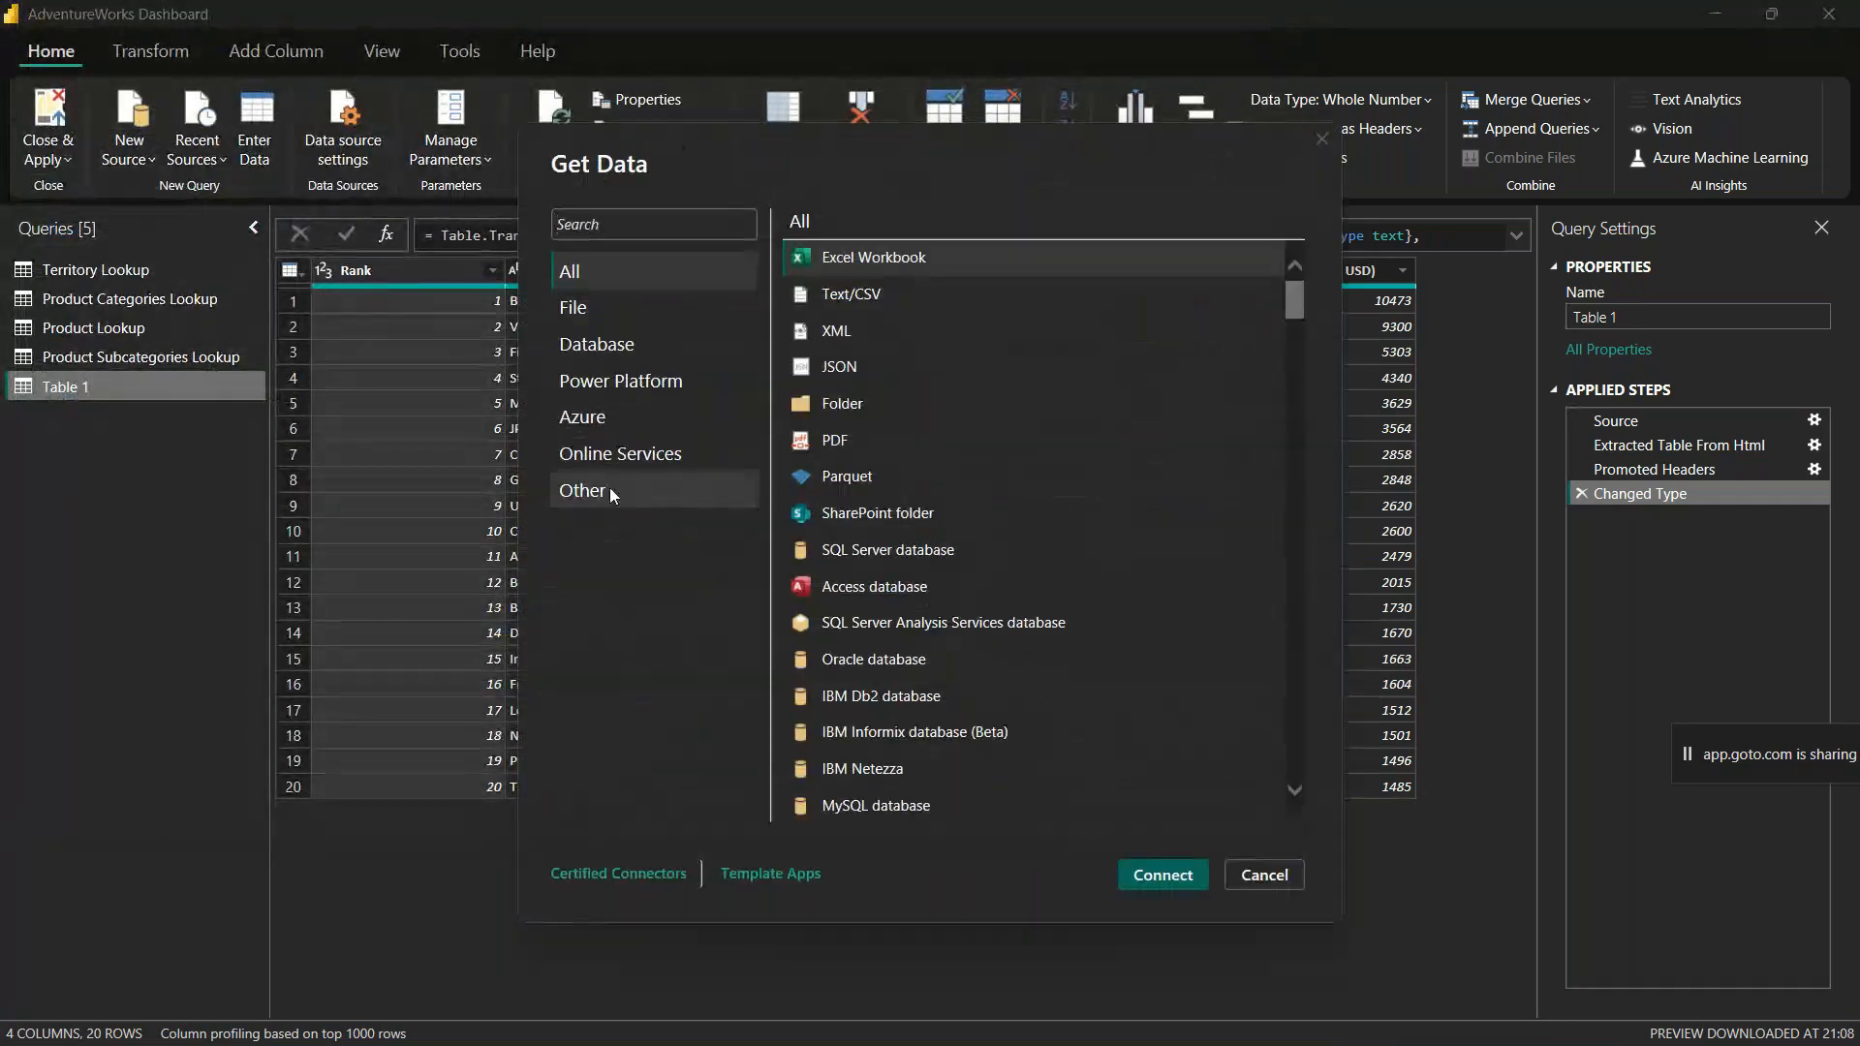
{"action": "left_click", "coordinate": [609, 487]}
{"action": "left_click", "coordinate": [877, 262]}
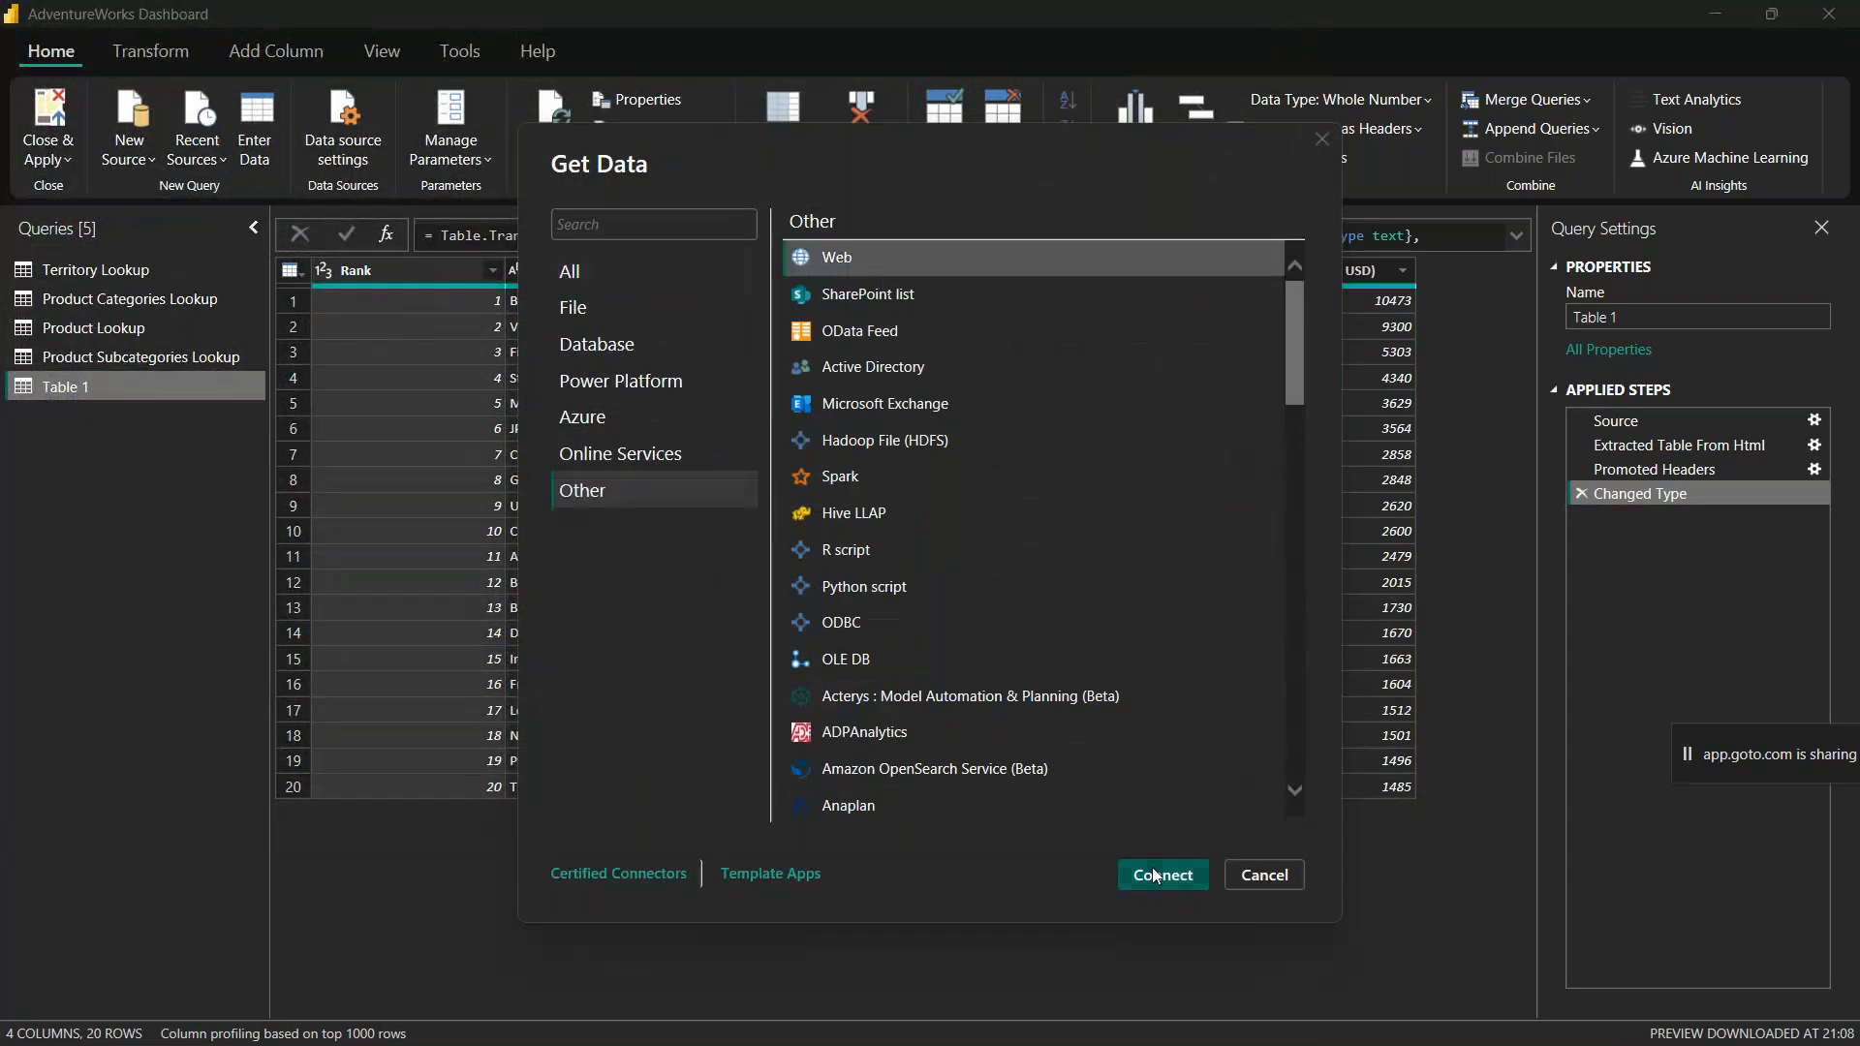
{"action": "left_click", "coordinate": [1159, 869]}
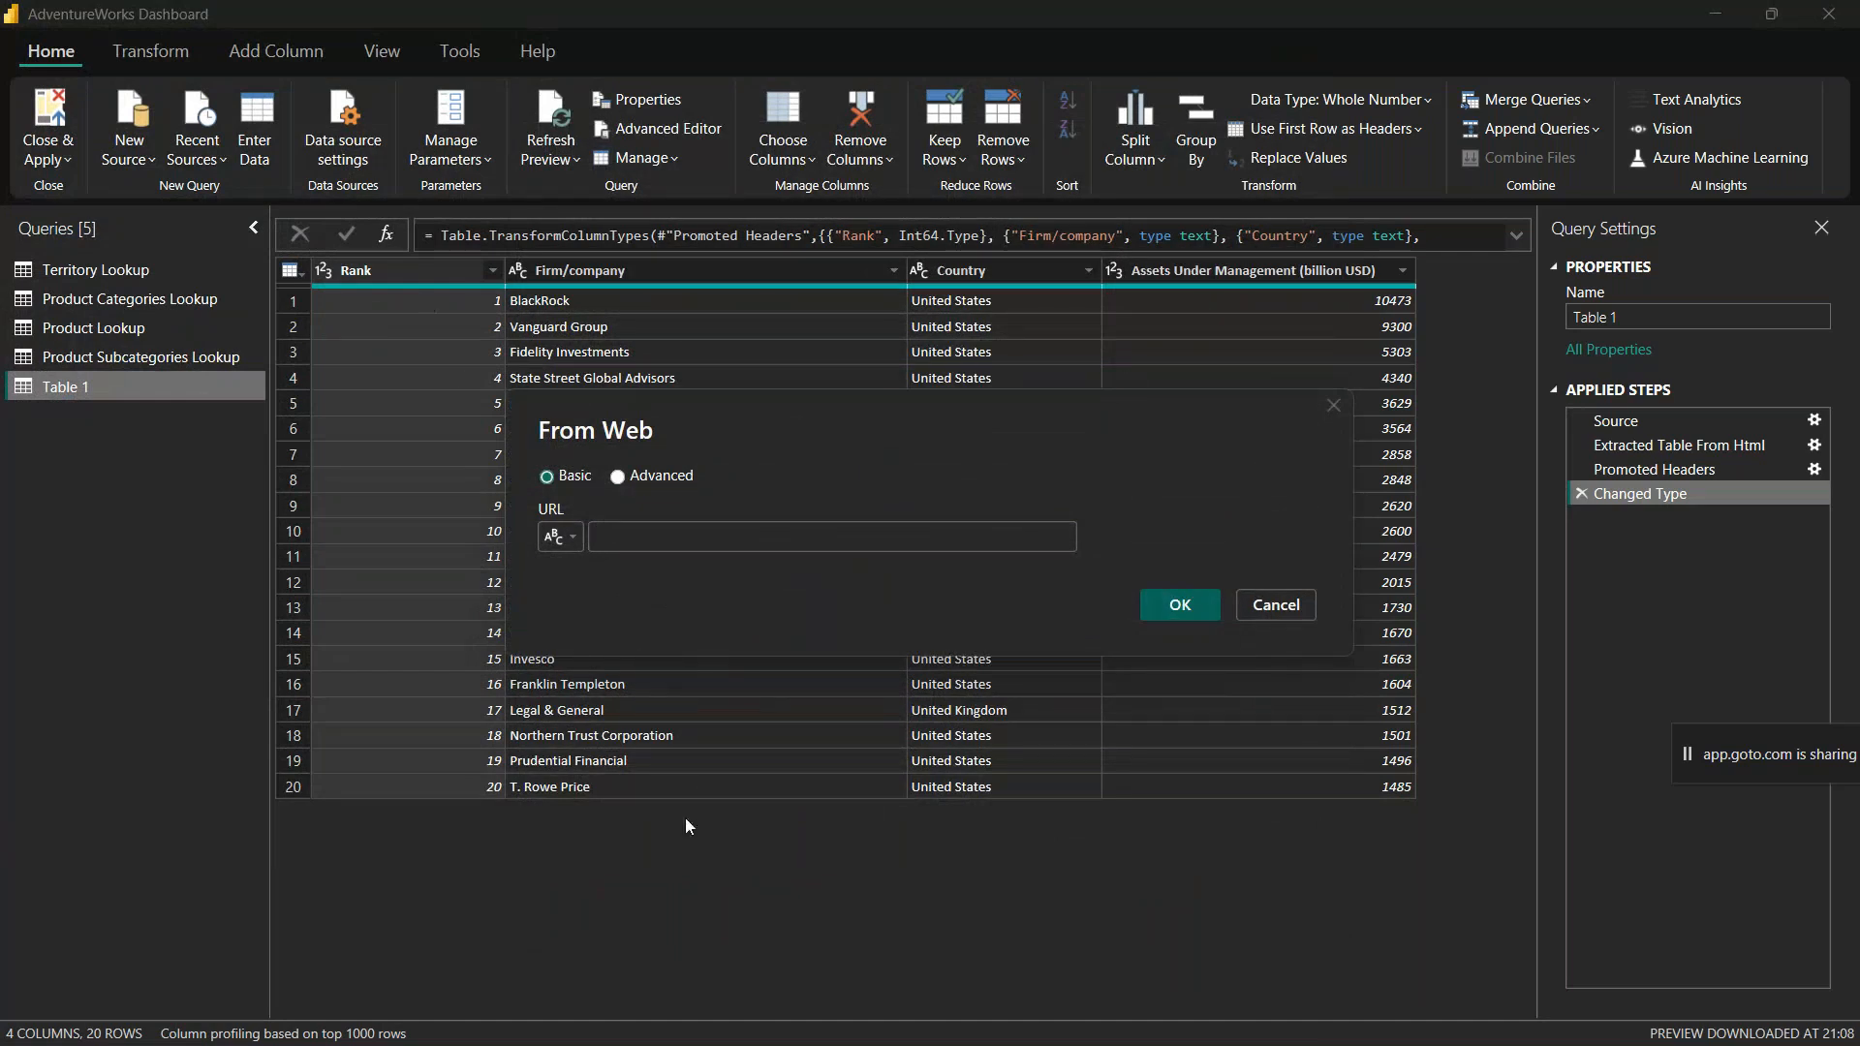
{"action": "key", "text": "Escape"}
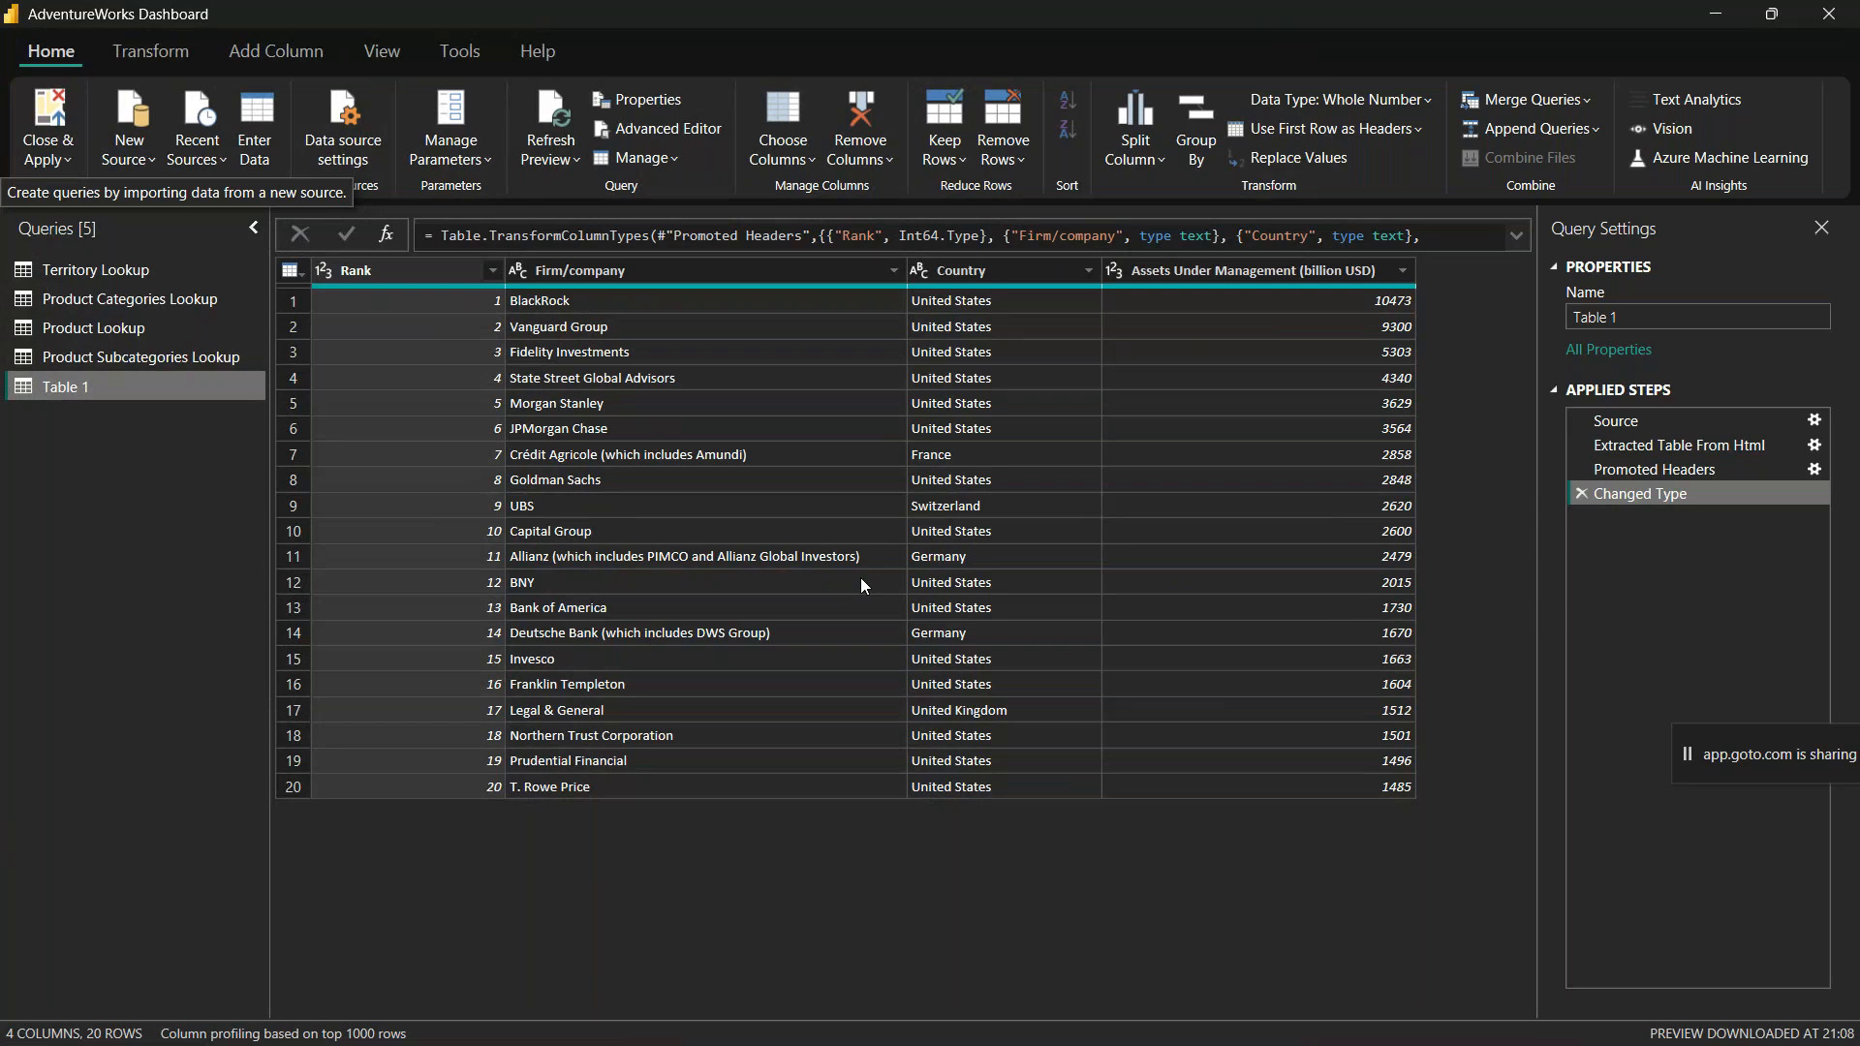
Step: Switch to the GoTo Meeting window and raise the system volume
{"action": "key", "text": "alt+Tab"}
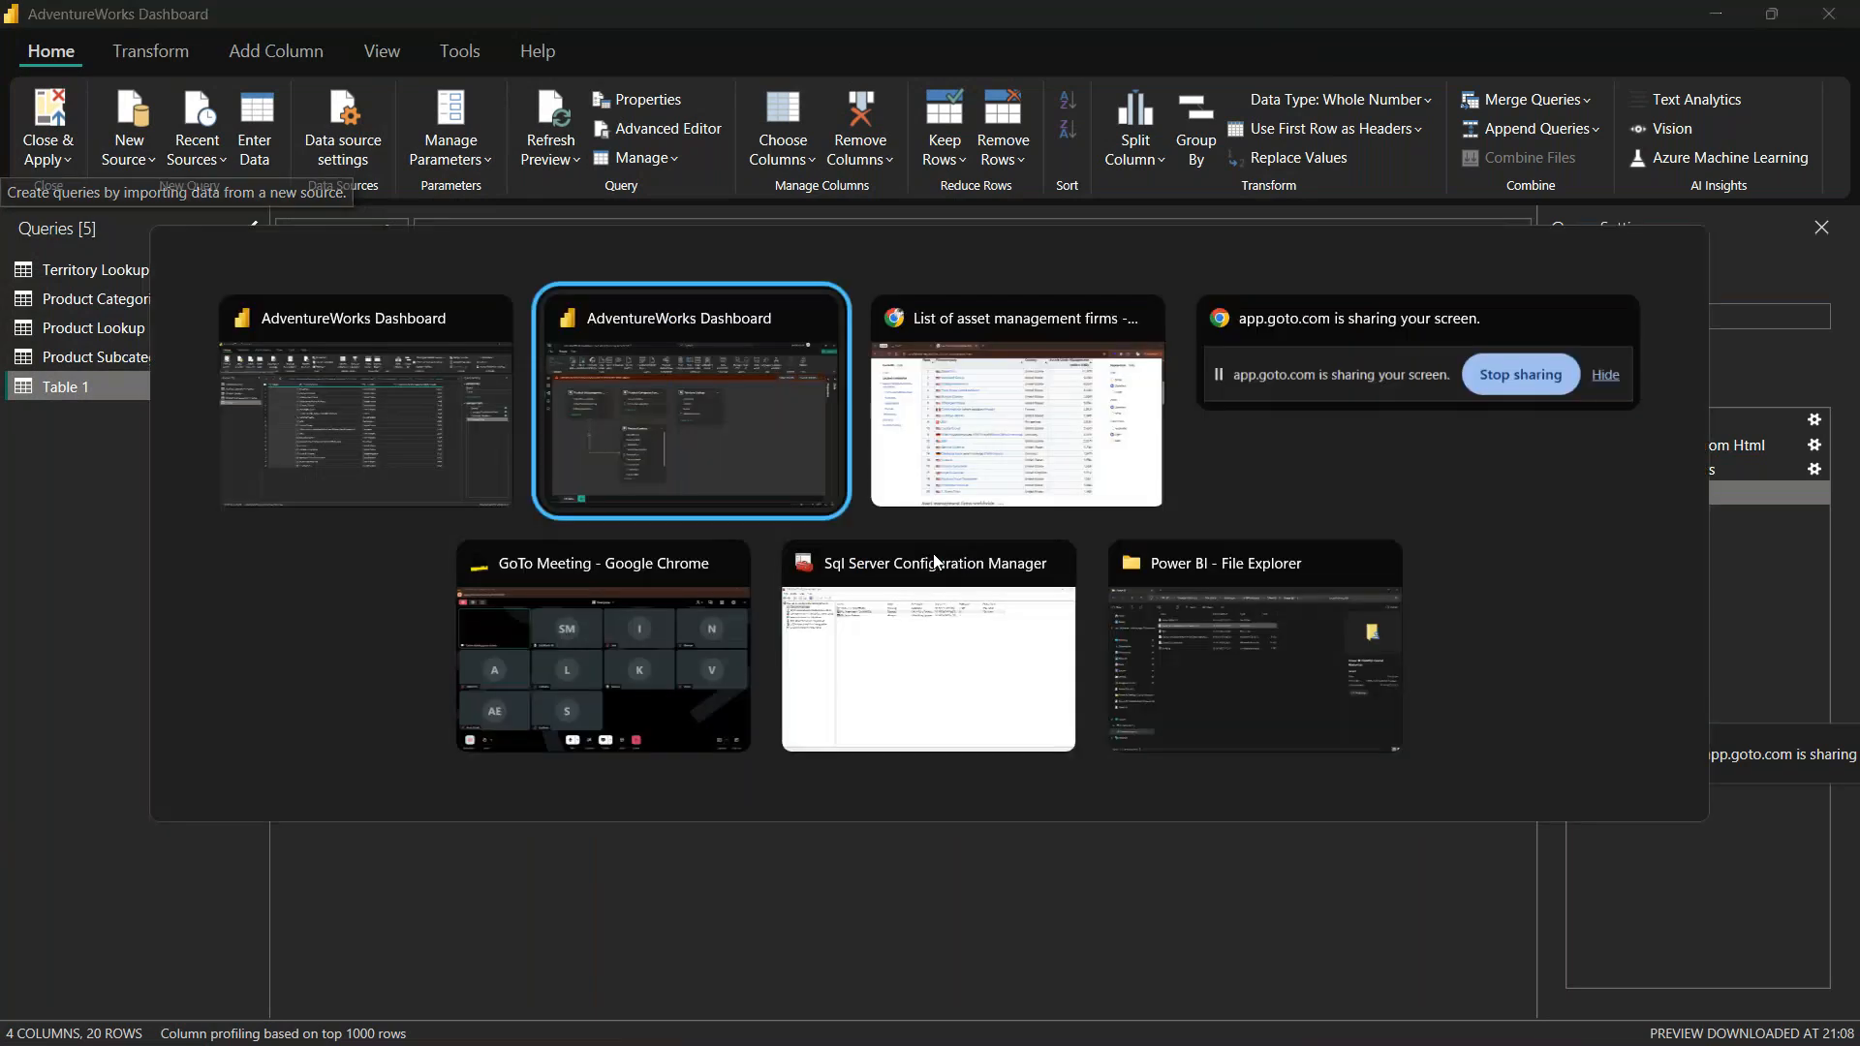
{"action": "left_click", "coordinate": [665, 596]}
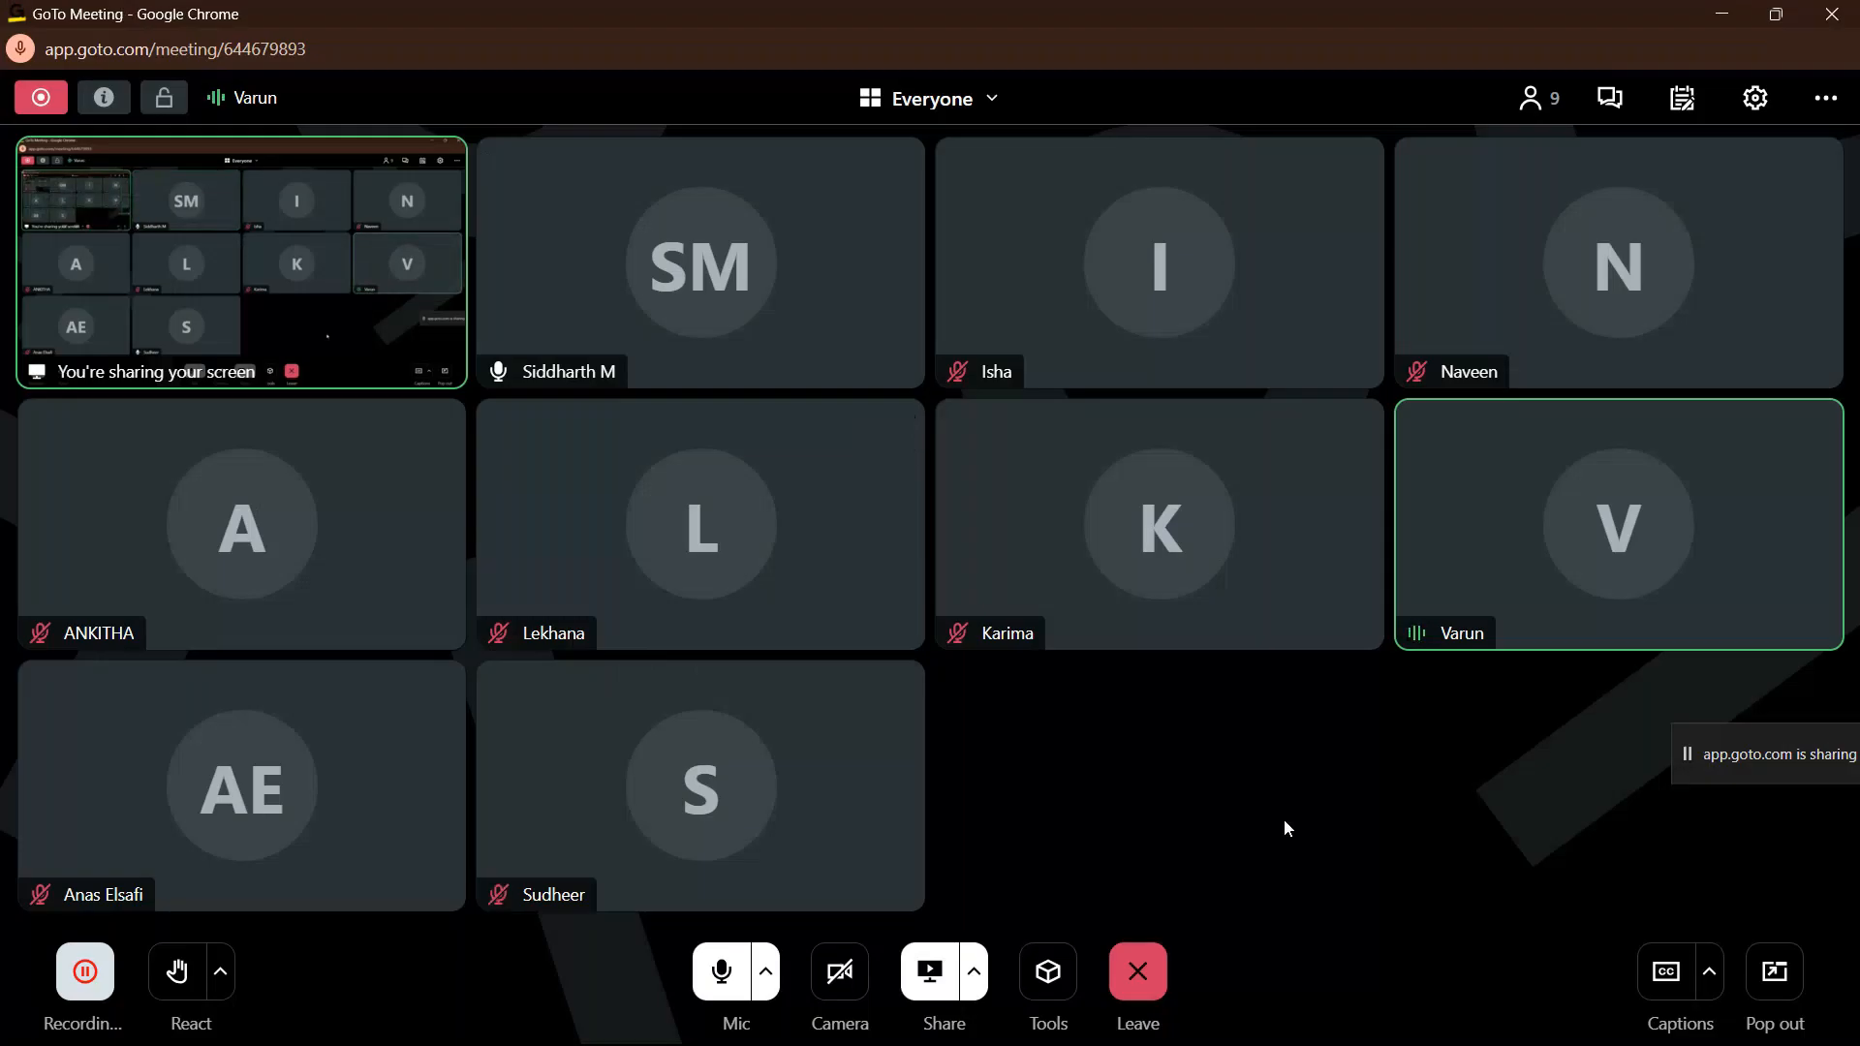
{"action": "key", "text": "XF86AudioRaiseVolume"}
{"action": "key", "text": "XF86AudioRaiseVolume"}
{"action": "key", "text": "XF86AudioRaiseVolume"}
{"action": "key", "text": "XF86AudioRaiseVolume"}
{"action": "key", "text": "XF86AudioRaiseVolume"}
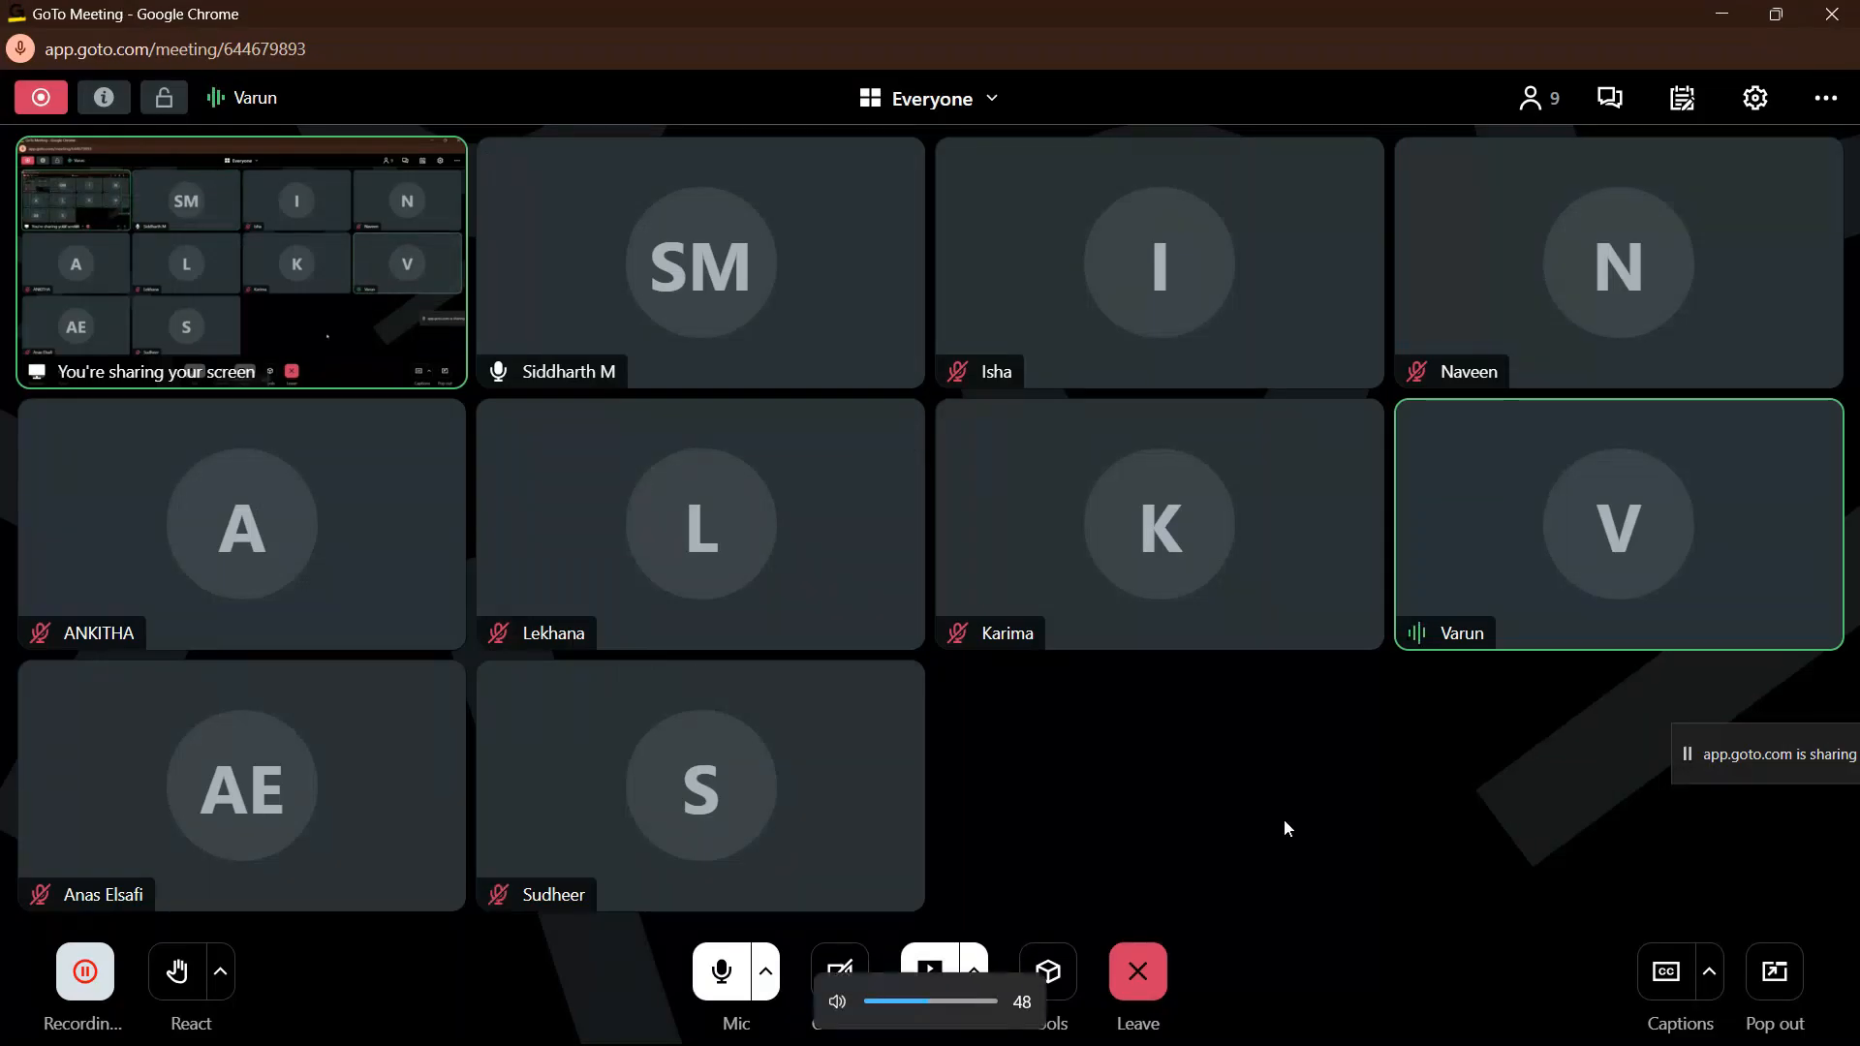
{"action": "key", "text": "XF86AudioRaiseVolume"}
{"action": "key", "text": "XF86AudioRaiseVolume"}
{"action": "key", "text": "XF86AudioRaiseVolume"}
{"action": "key", "text": "XF86AudioLowerVolume"}
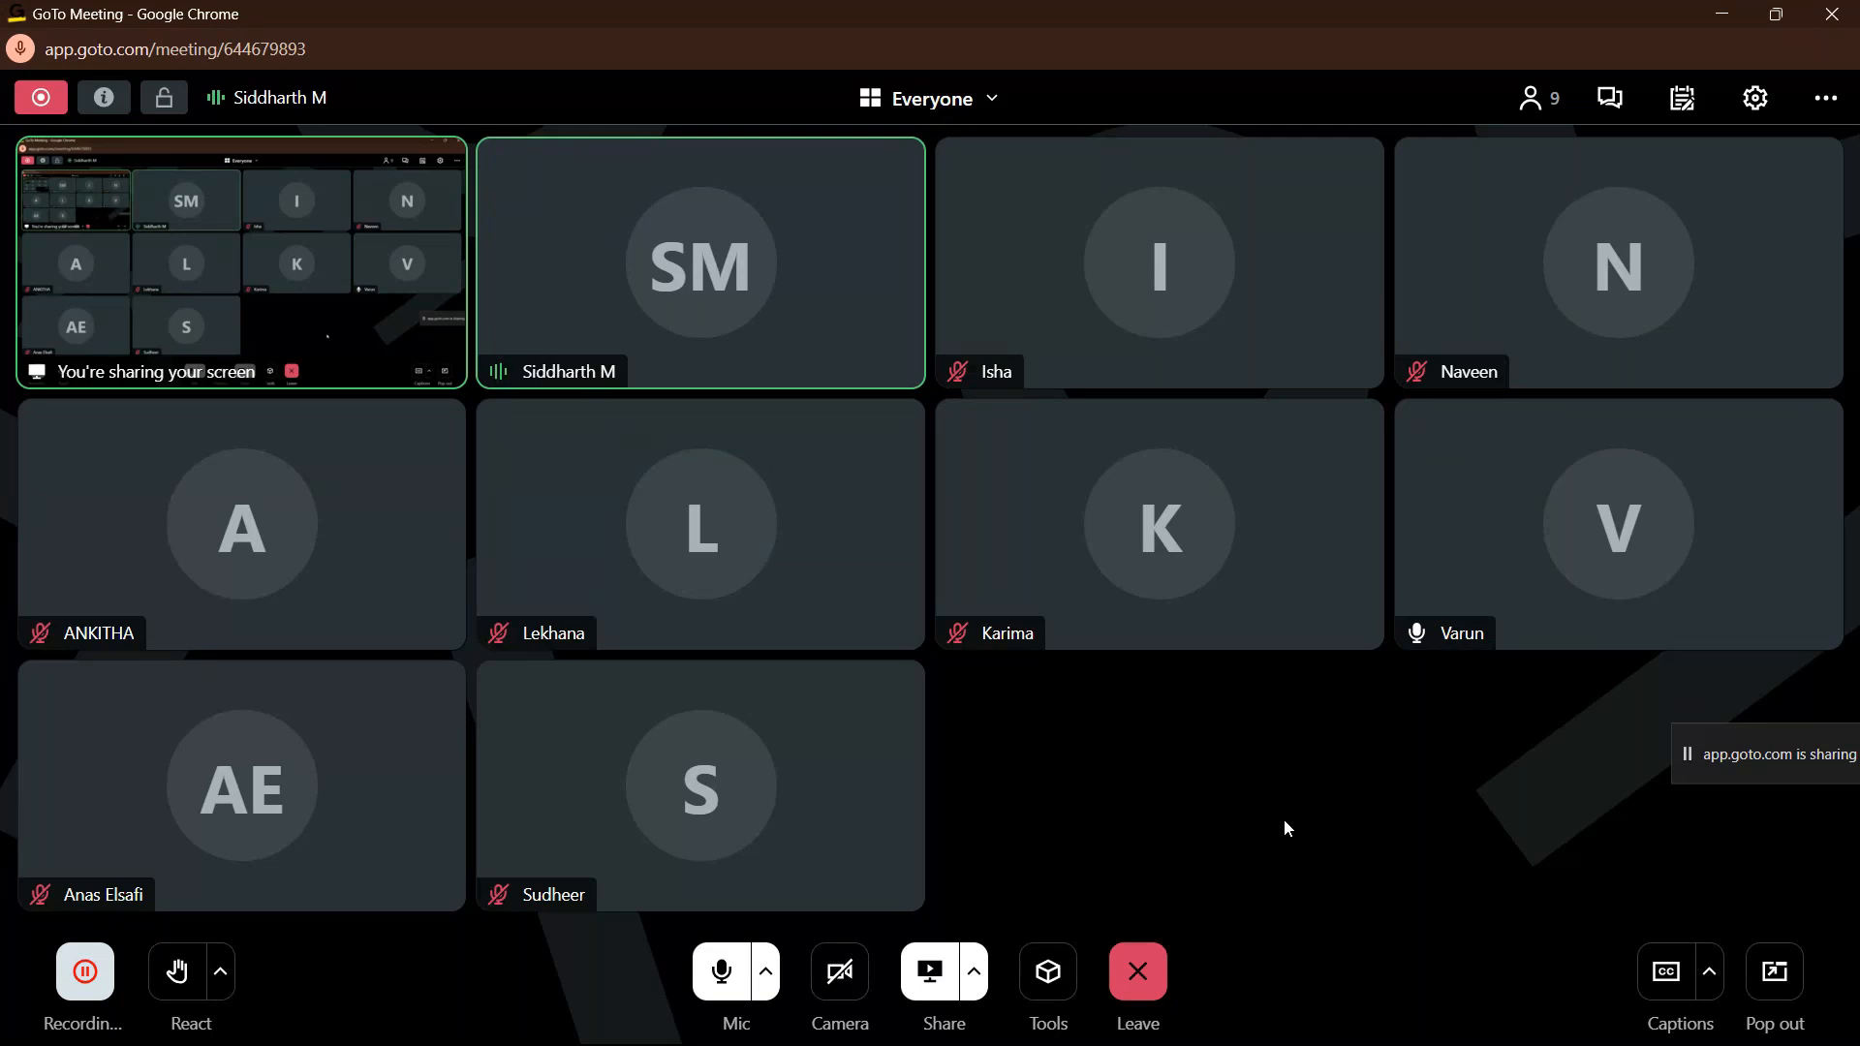
Step: Return to the Power Query Editor and view the Product Subcategories Lookup and Product Lookup queries
{"action": "mouse_move", "coordinate": [884, 1025]}
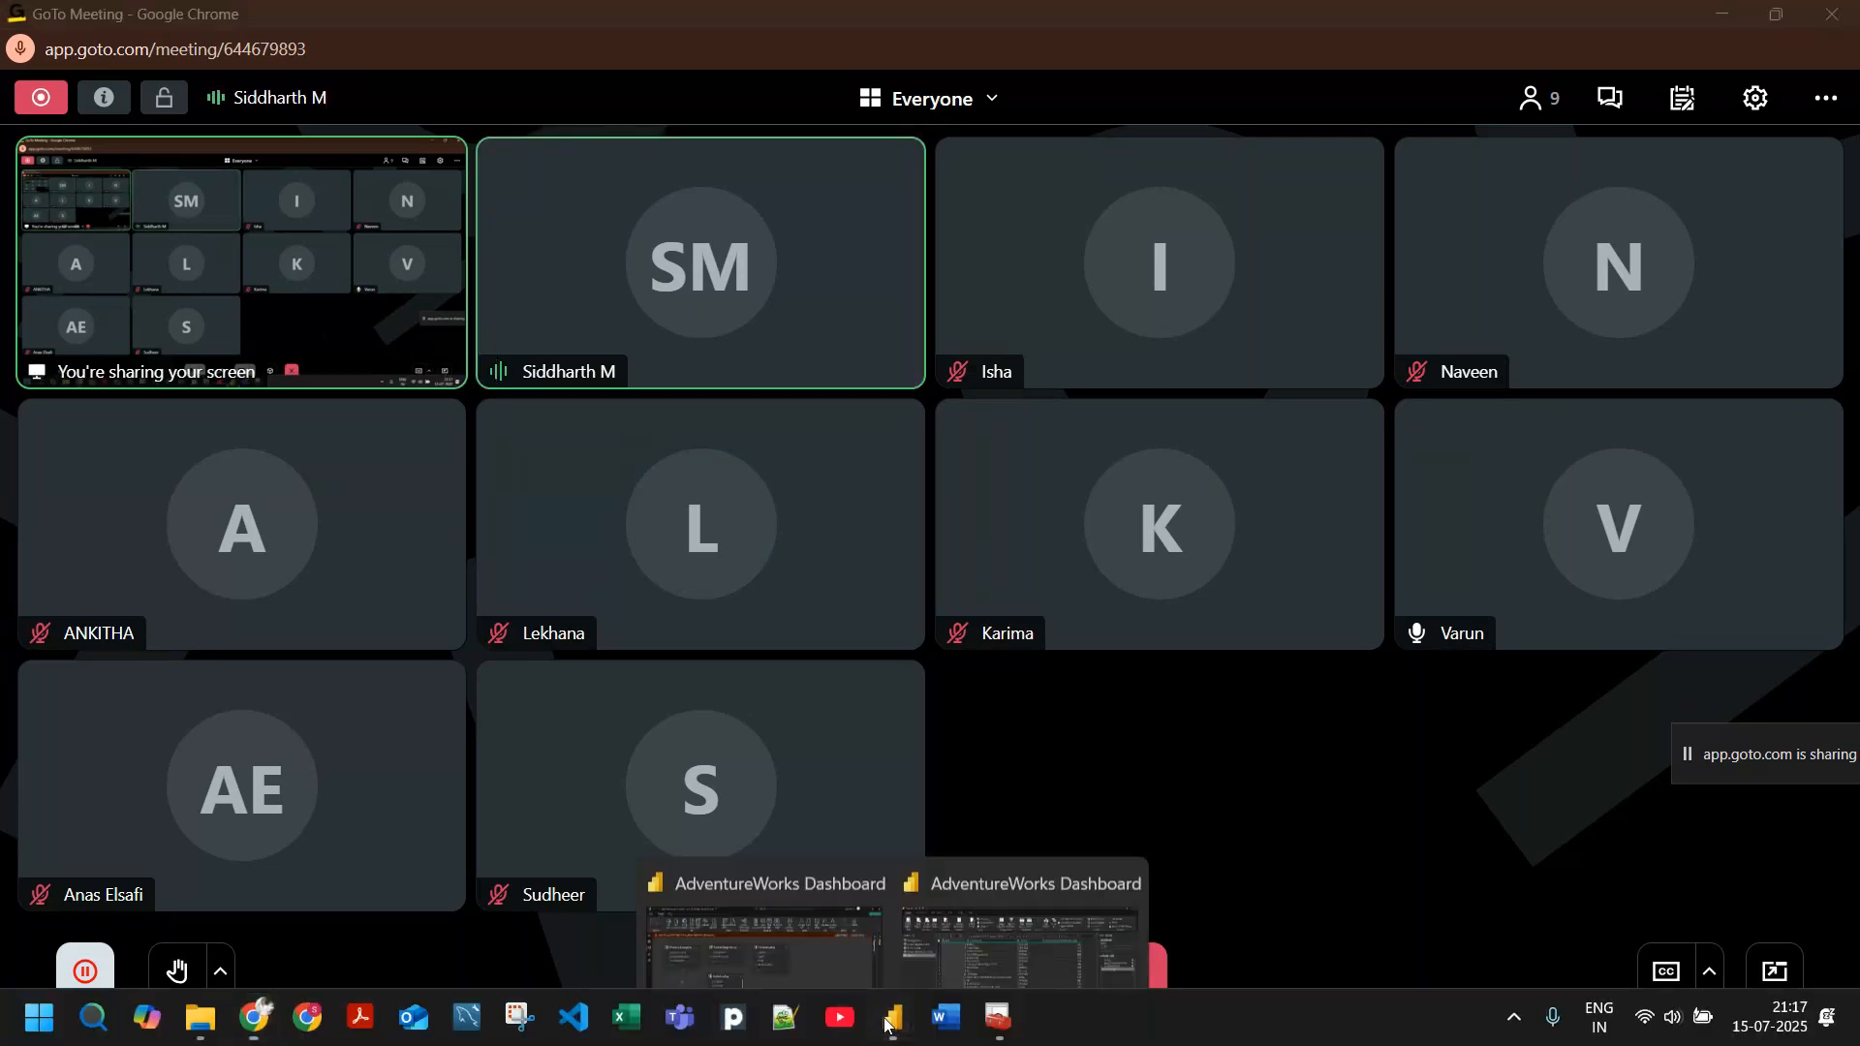
{"action": "left_click", "coordinate": [938, 875]}
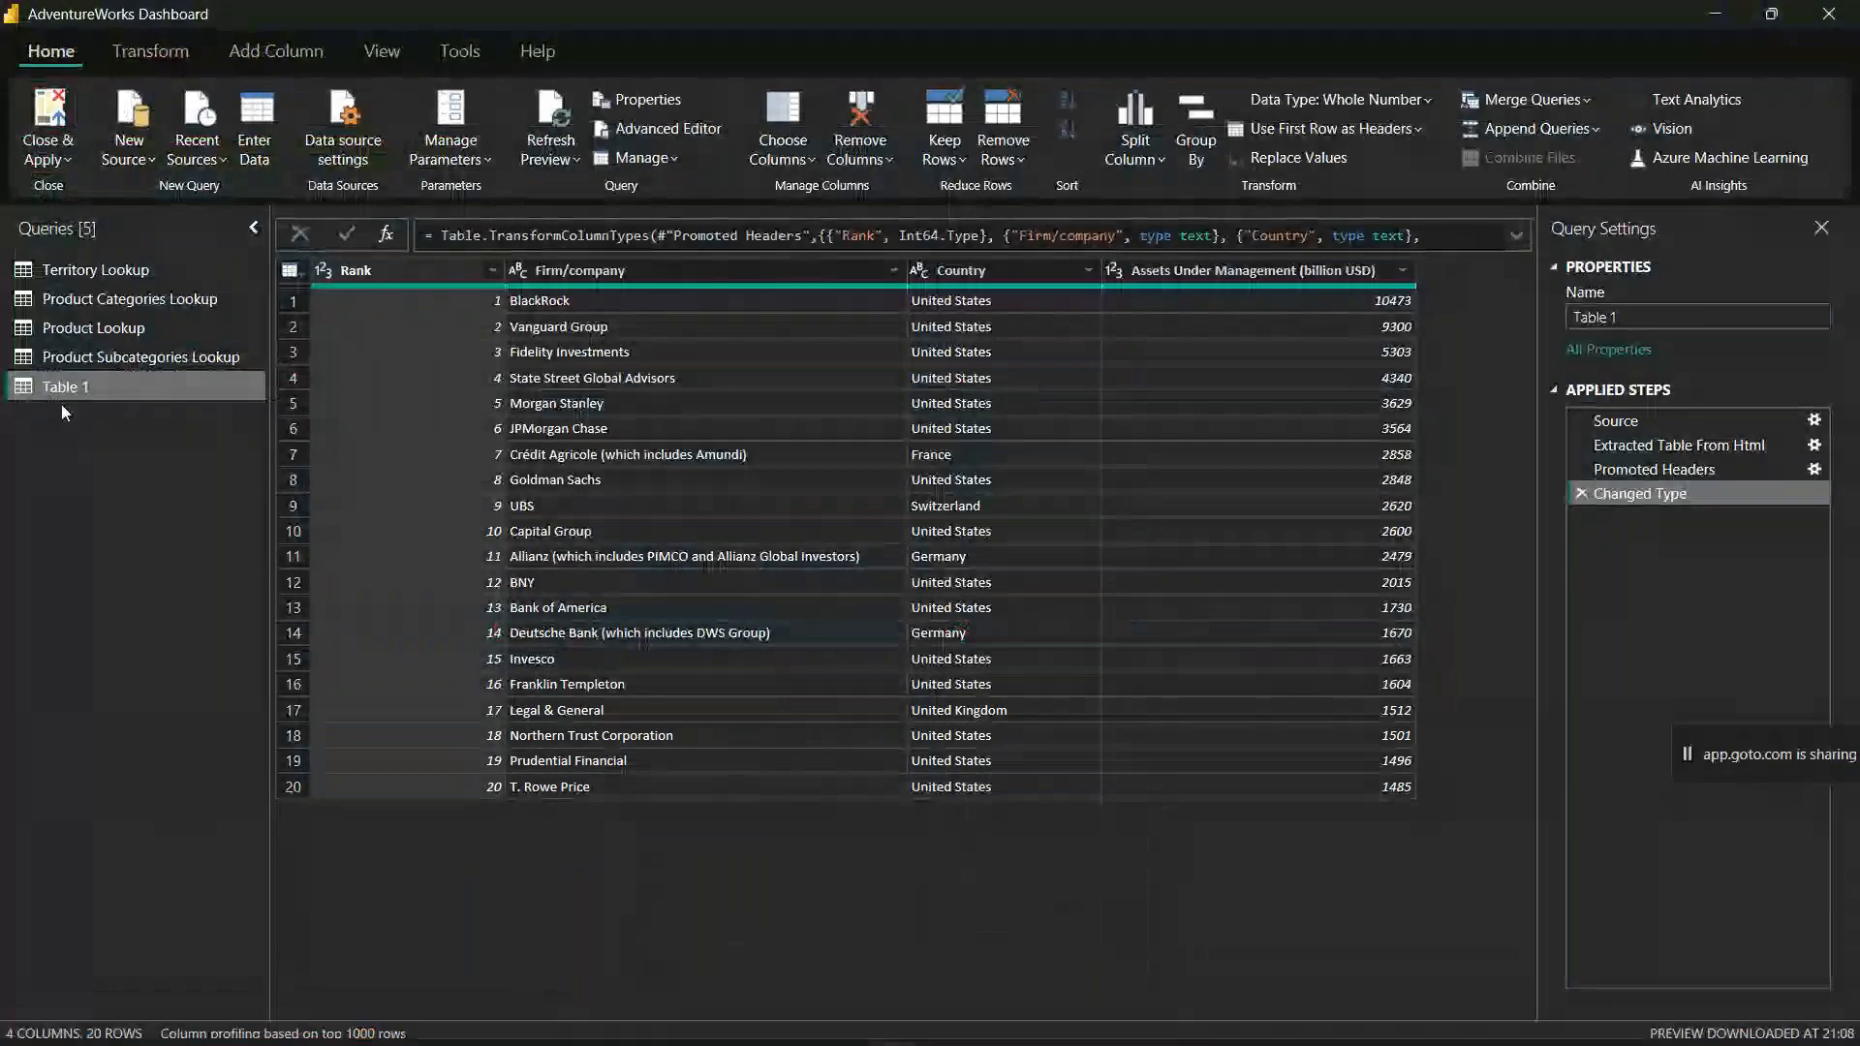
{"action": "left_click", "coordinate": [92, 358]}
{"action": "left_click", "coordinate": [105, 325]}
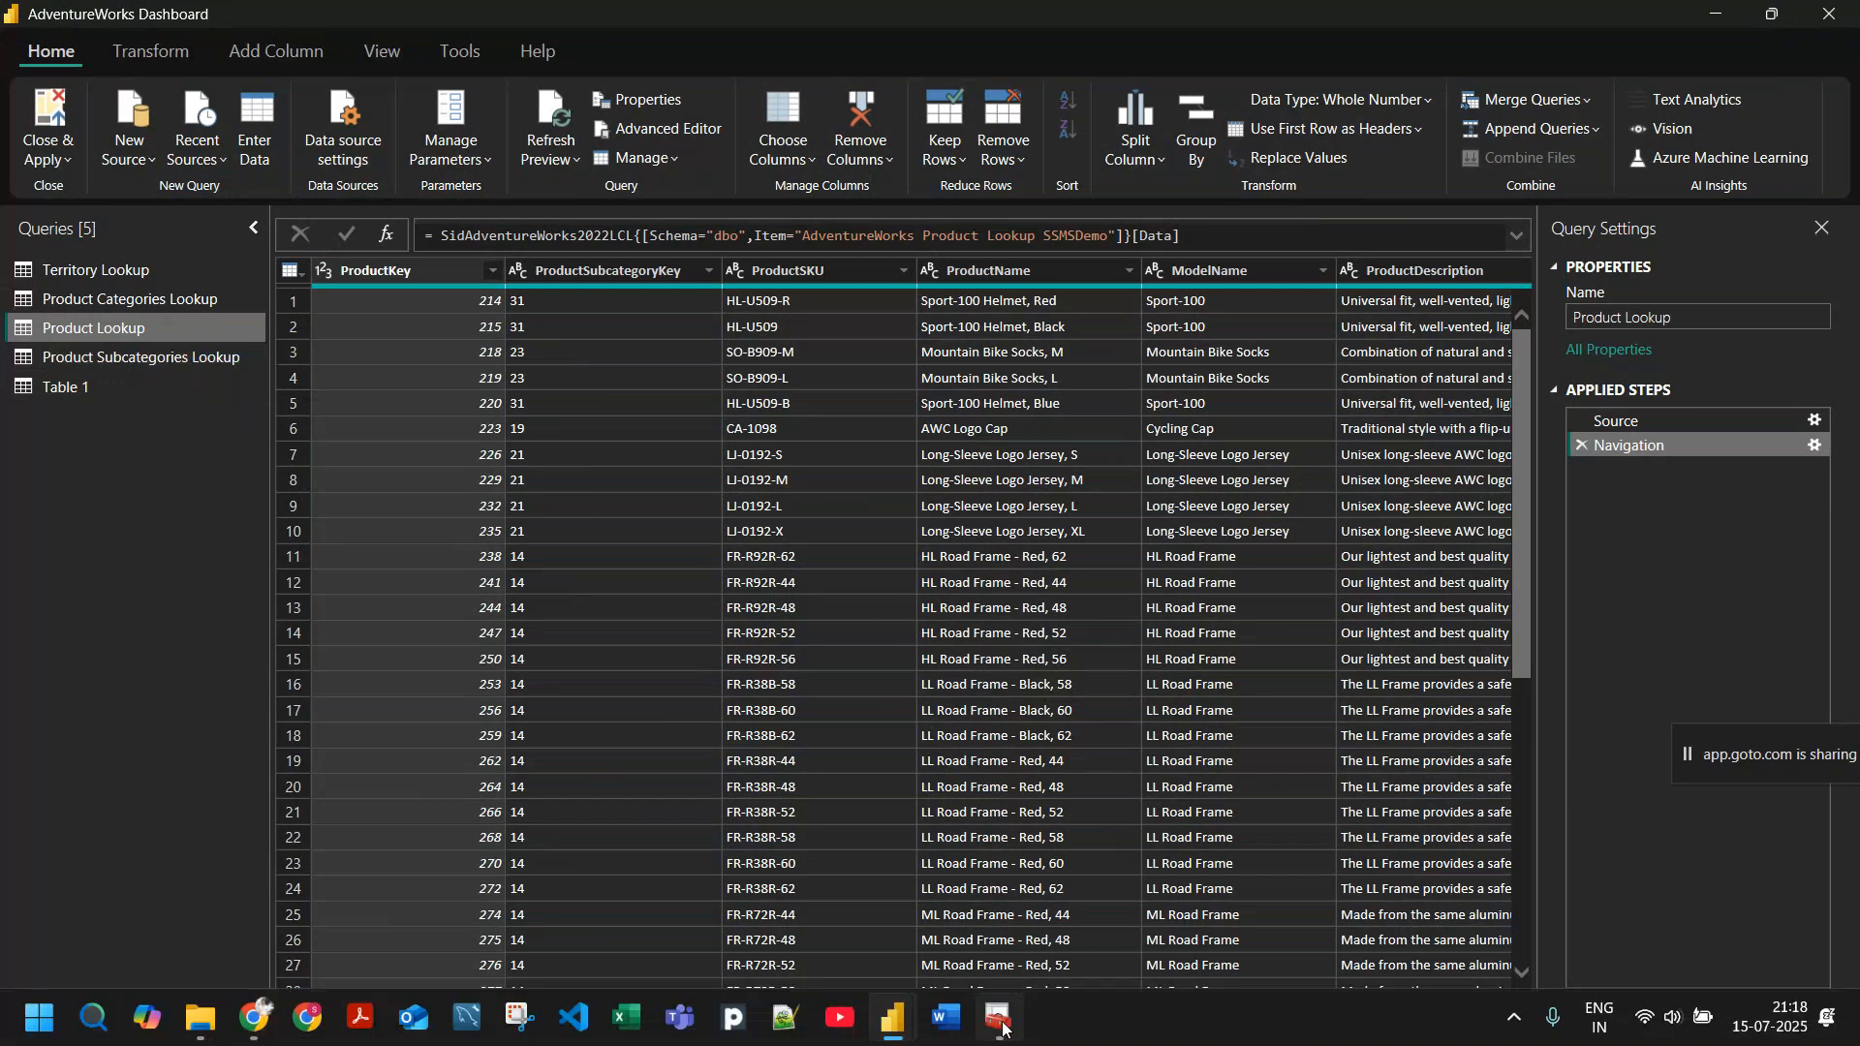
Step: Switch to Sql Server Configuration Manager and stop the SQL Server (SQLEXPRESS) service
{"action": "mouse_move", "coordinate": [1003, 1027]}
{"action": "left_click", "coordinate": [1003, 1027]}
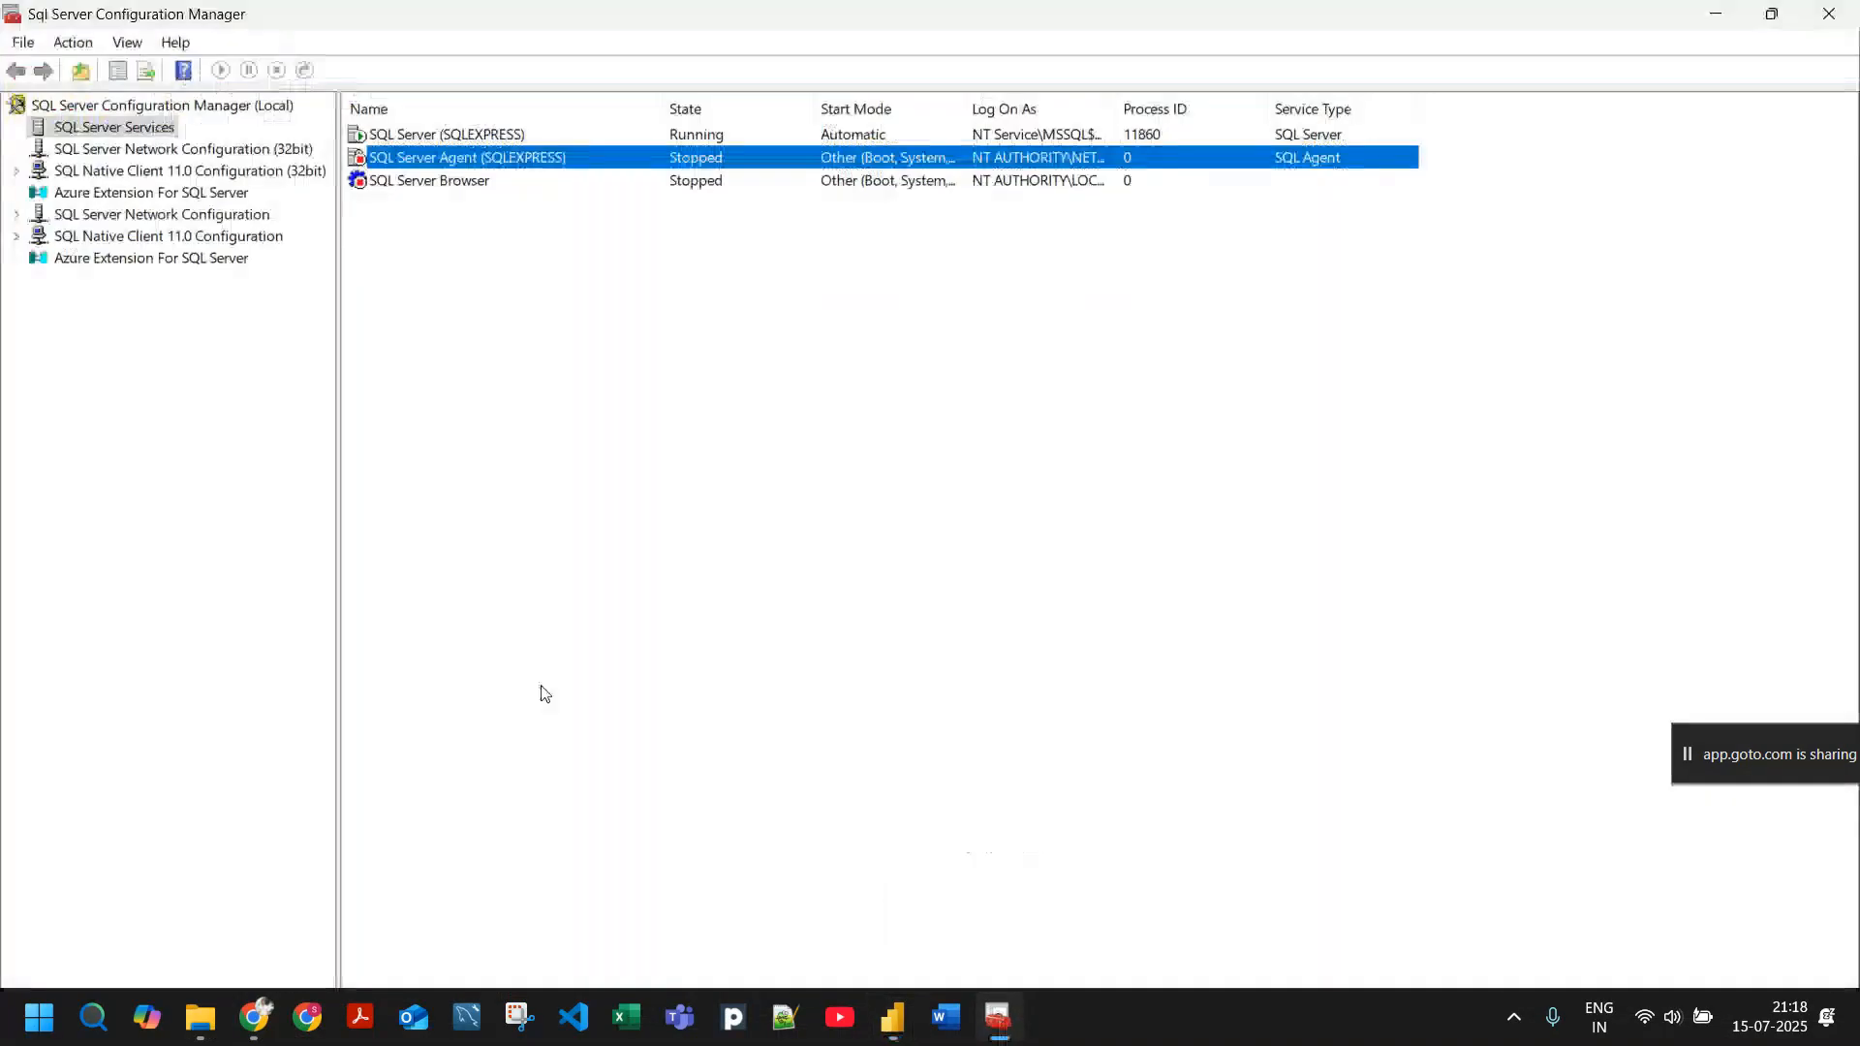
{"action": "left_click", "coordinate": [441, 138]}
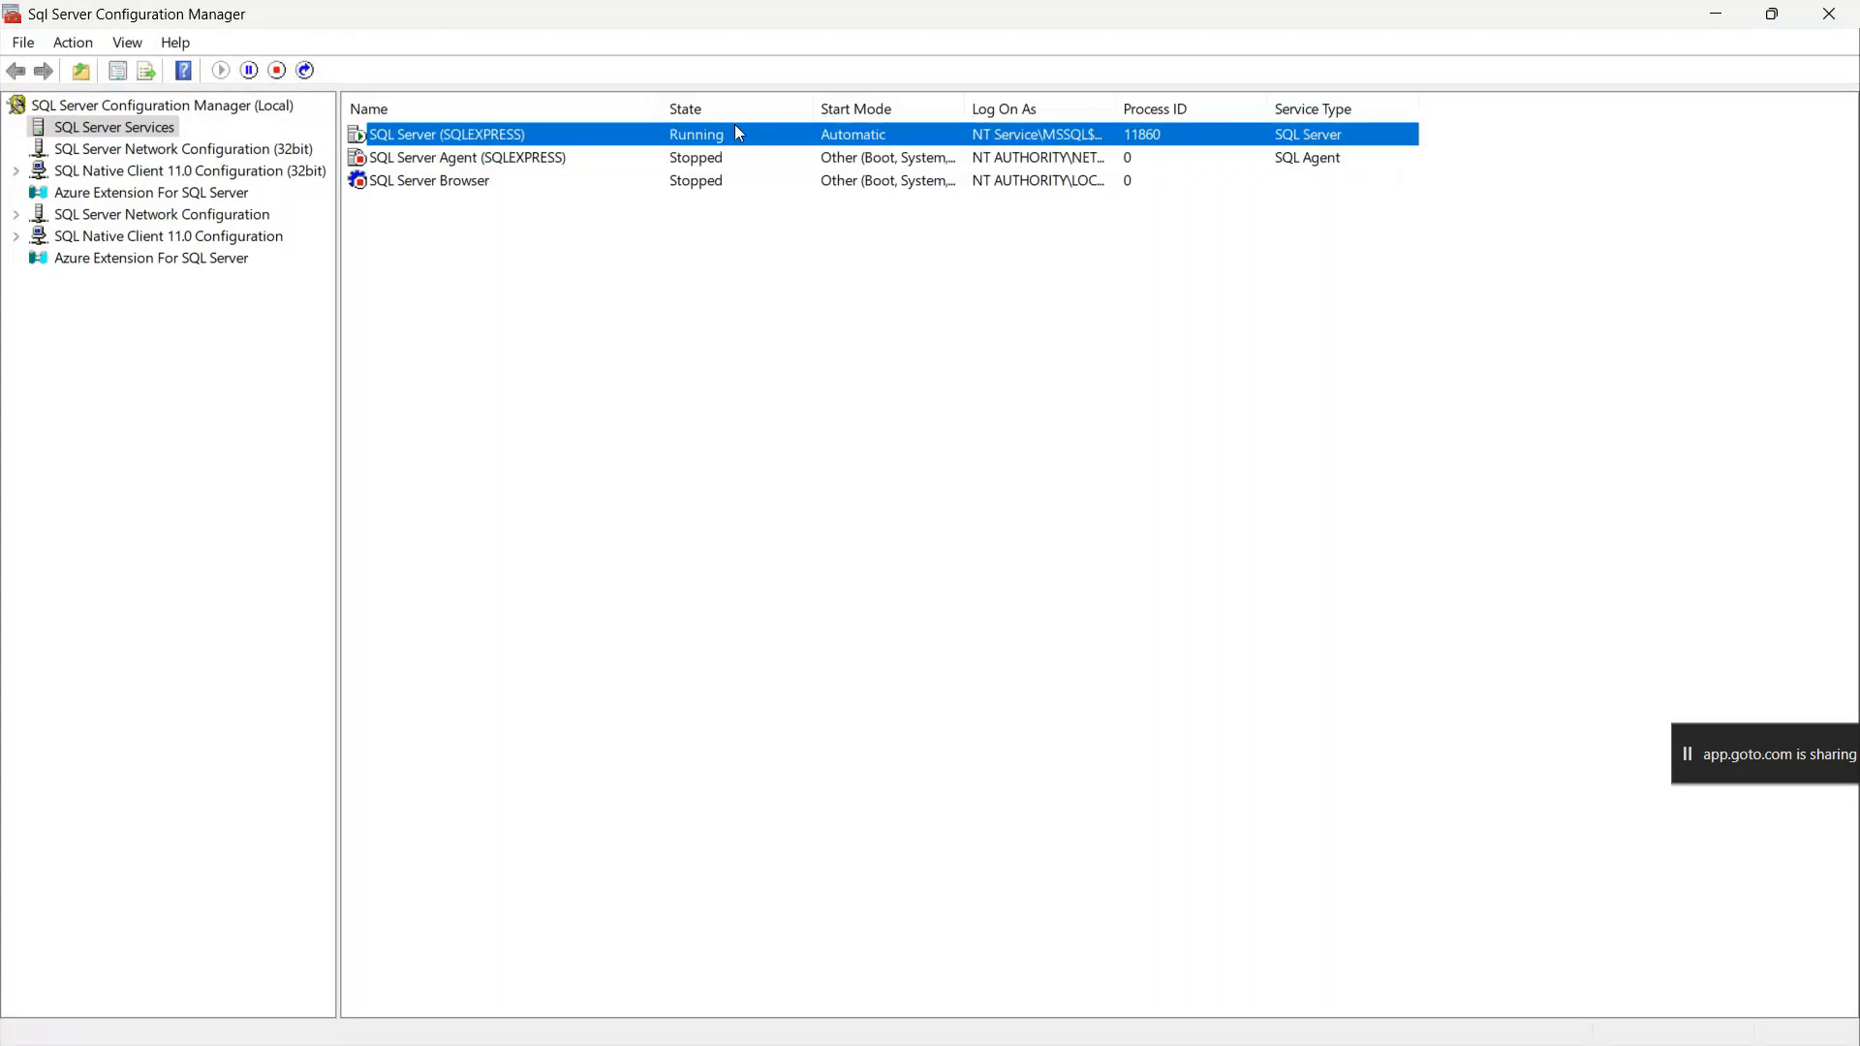
{"action": "right_click", "coordinate": [478, 136]}
{"action": "left_click", "coordinate": [536, 179]}
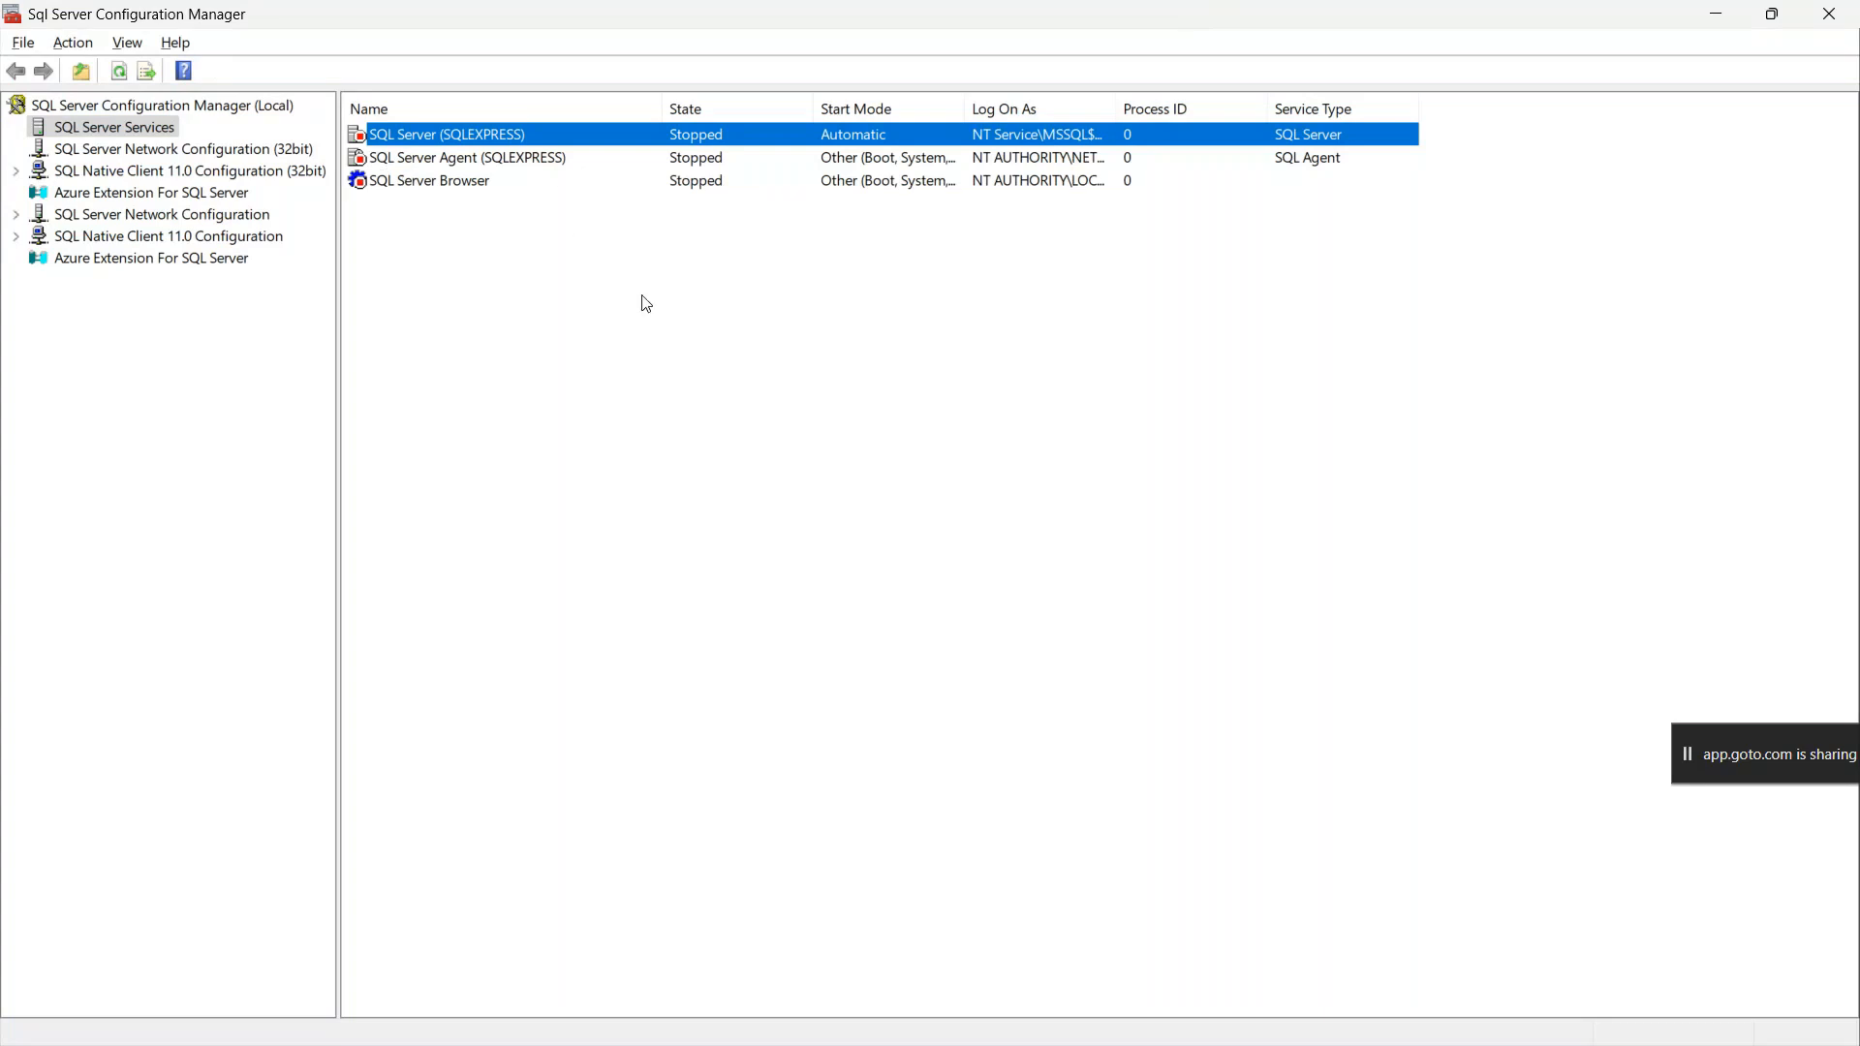
Step: Return to the Power Query Editor and check the previews of the Product Categories Lookup and Product Subcategories Lookup queries
{"action": "key", "text": "alt+Tab"}
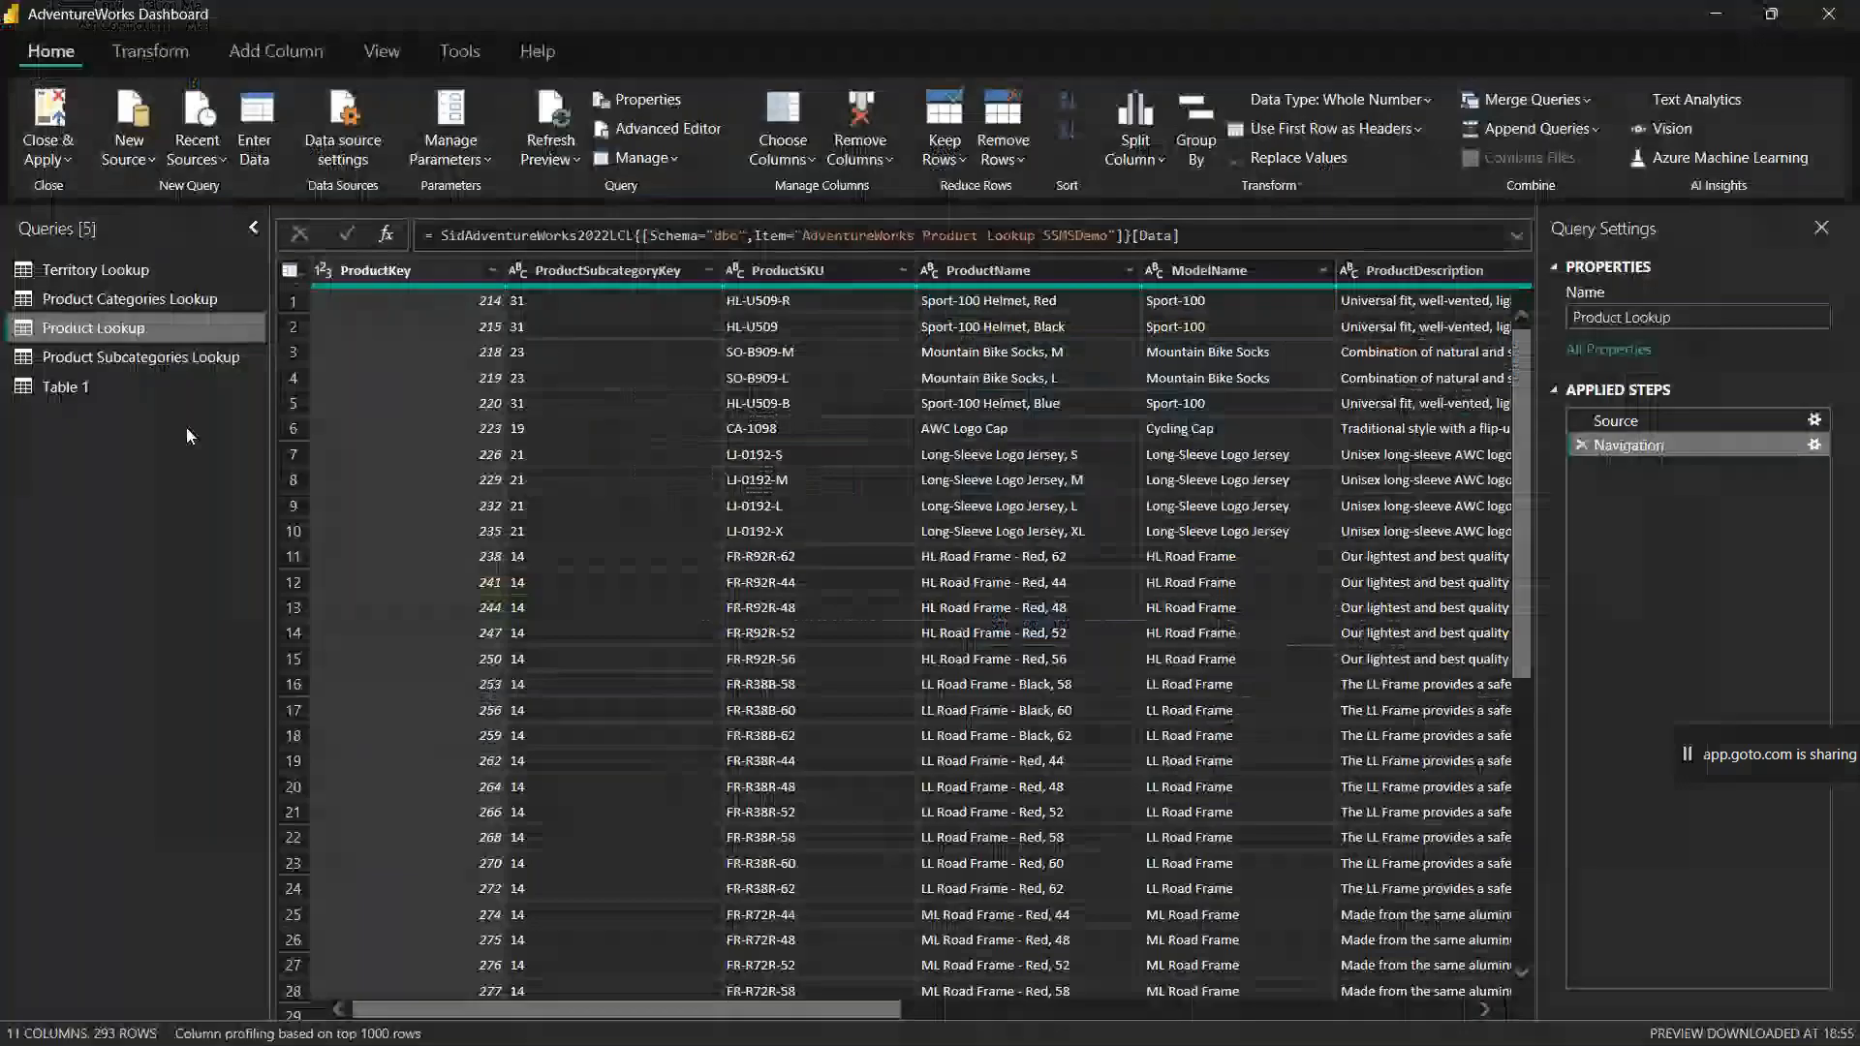
{"action": "left_click", "coordinate": [136, 301]}
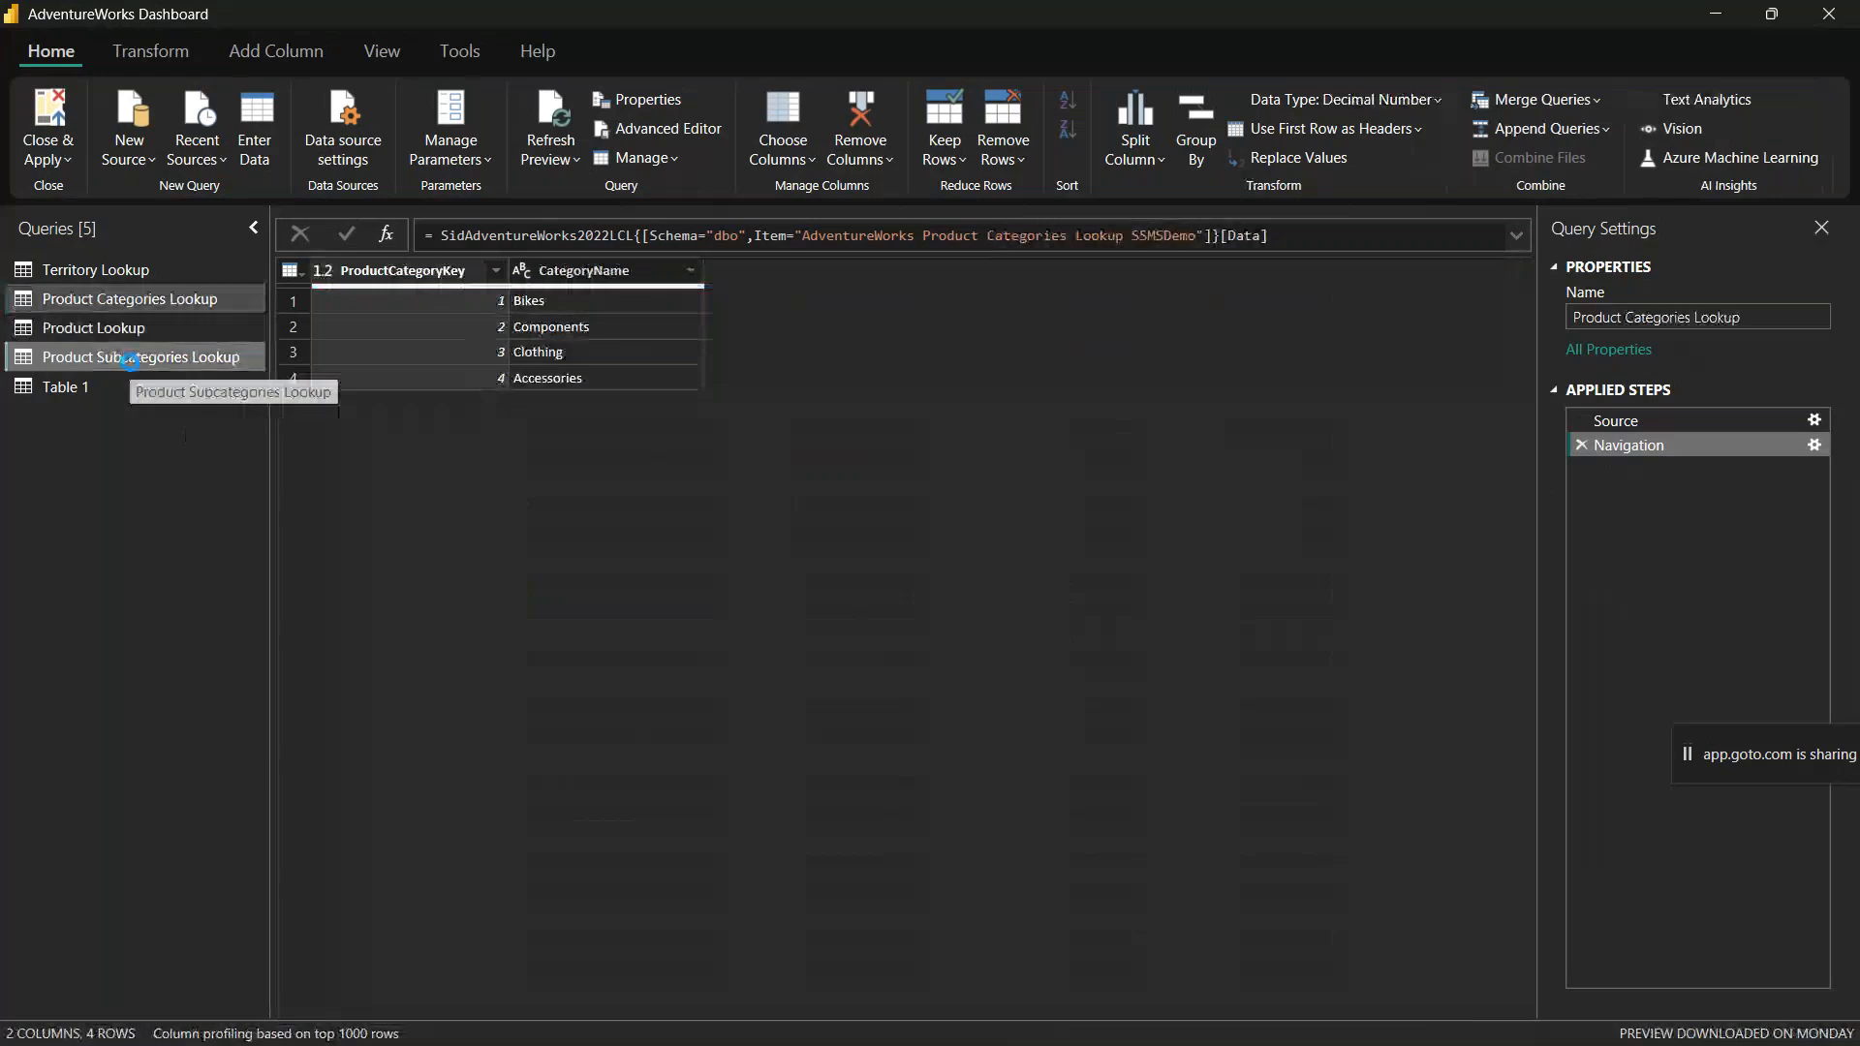
{"action": "left_click", "coordinate": [128, 359]}
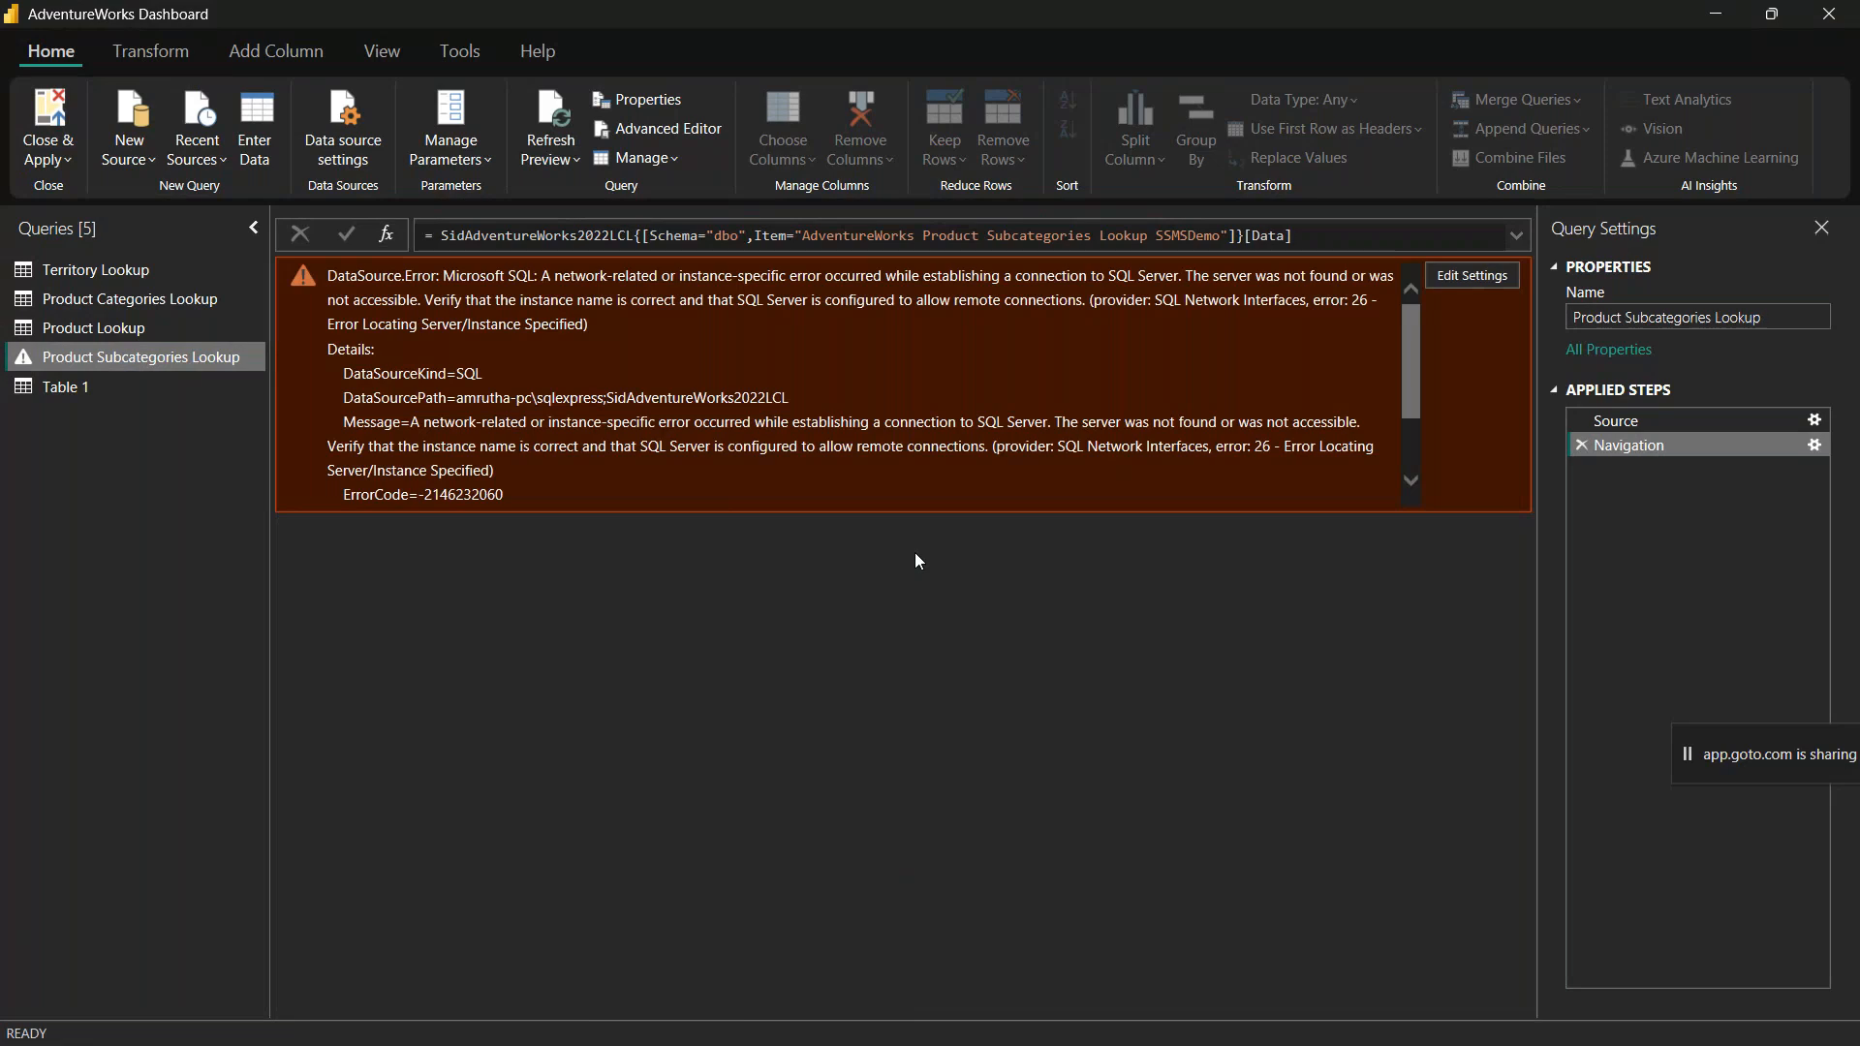
Step: View the Product Lookup query and apply the queries to the model, closing the Power Query Editor
{"action": "left_click", "coordinate": [74, 326]}
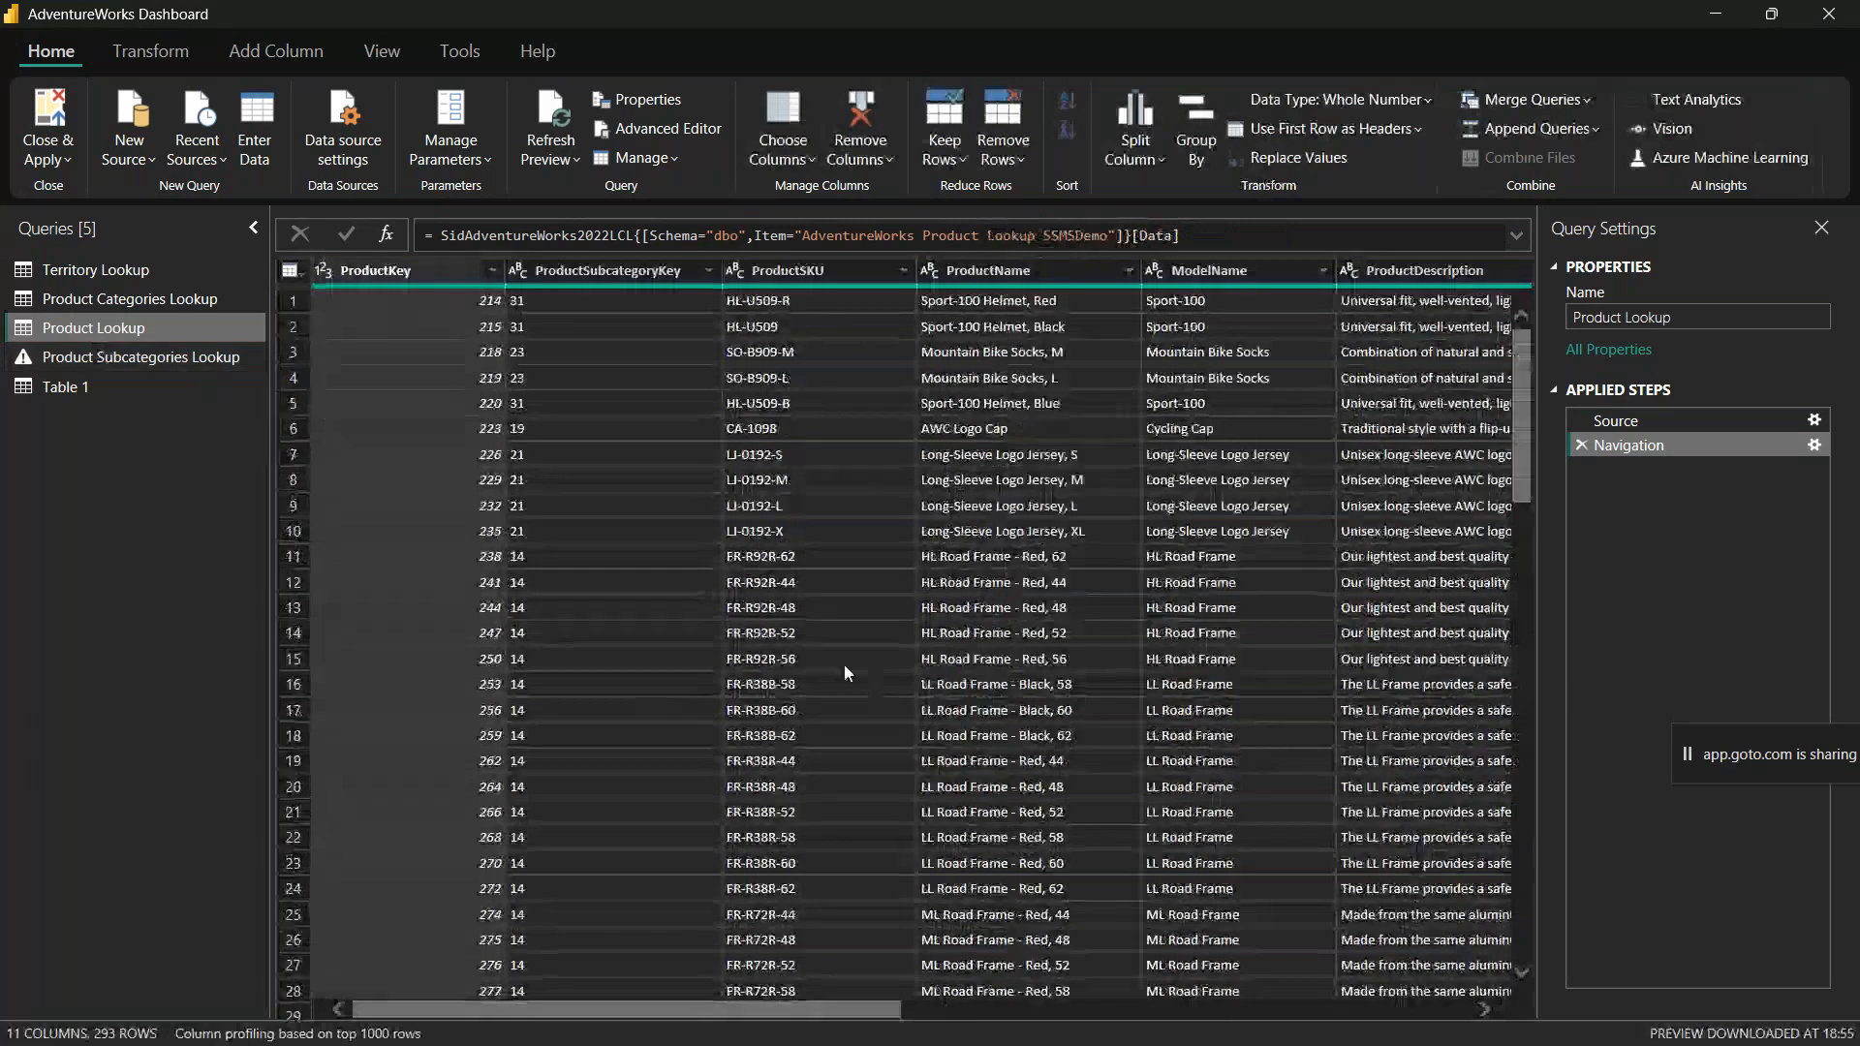
{"action": "left_click", "coordinate": [47, 121]}
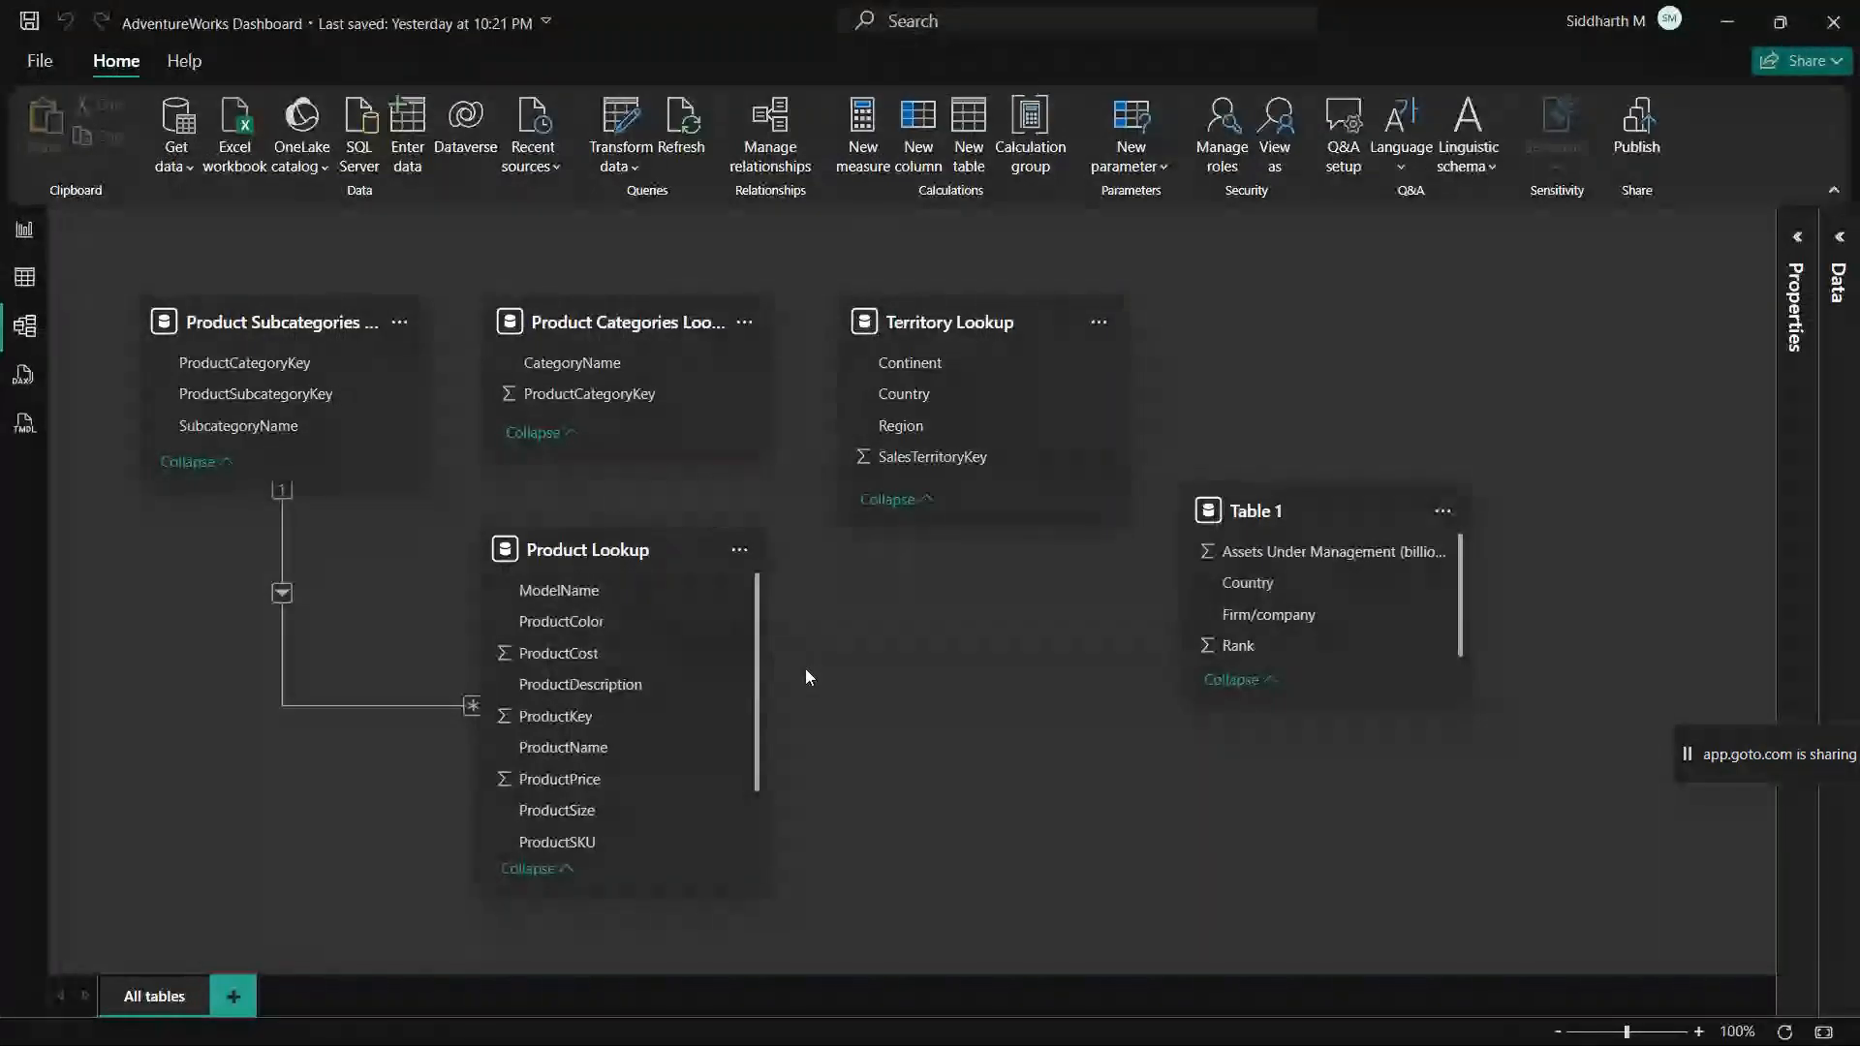
Step: Reopen the Power Query Editor and examine the CSV file path in the Source step of the Territory Lookup query
{"action": "left_click", "coordinate": [622, 122]}
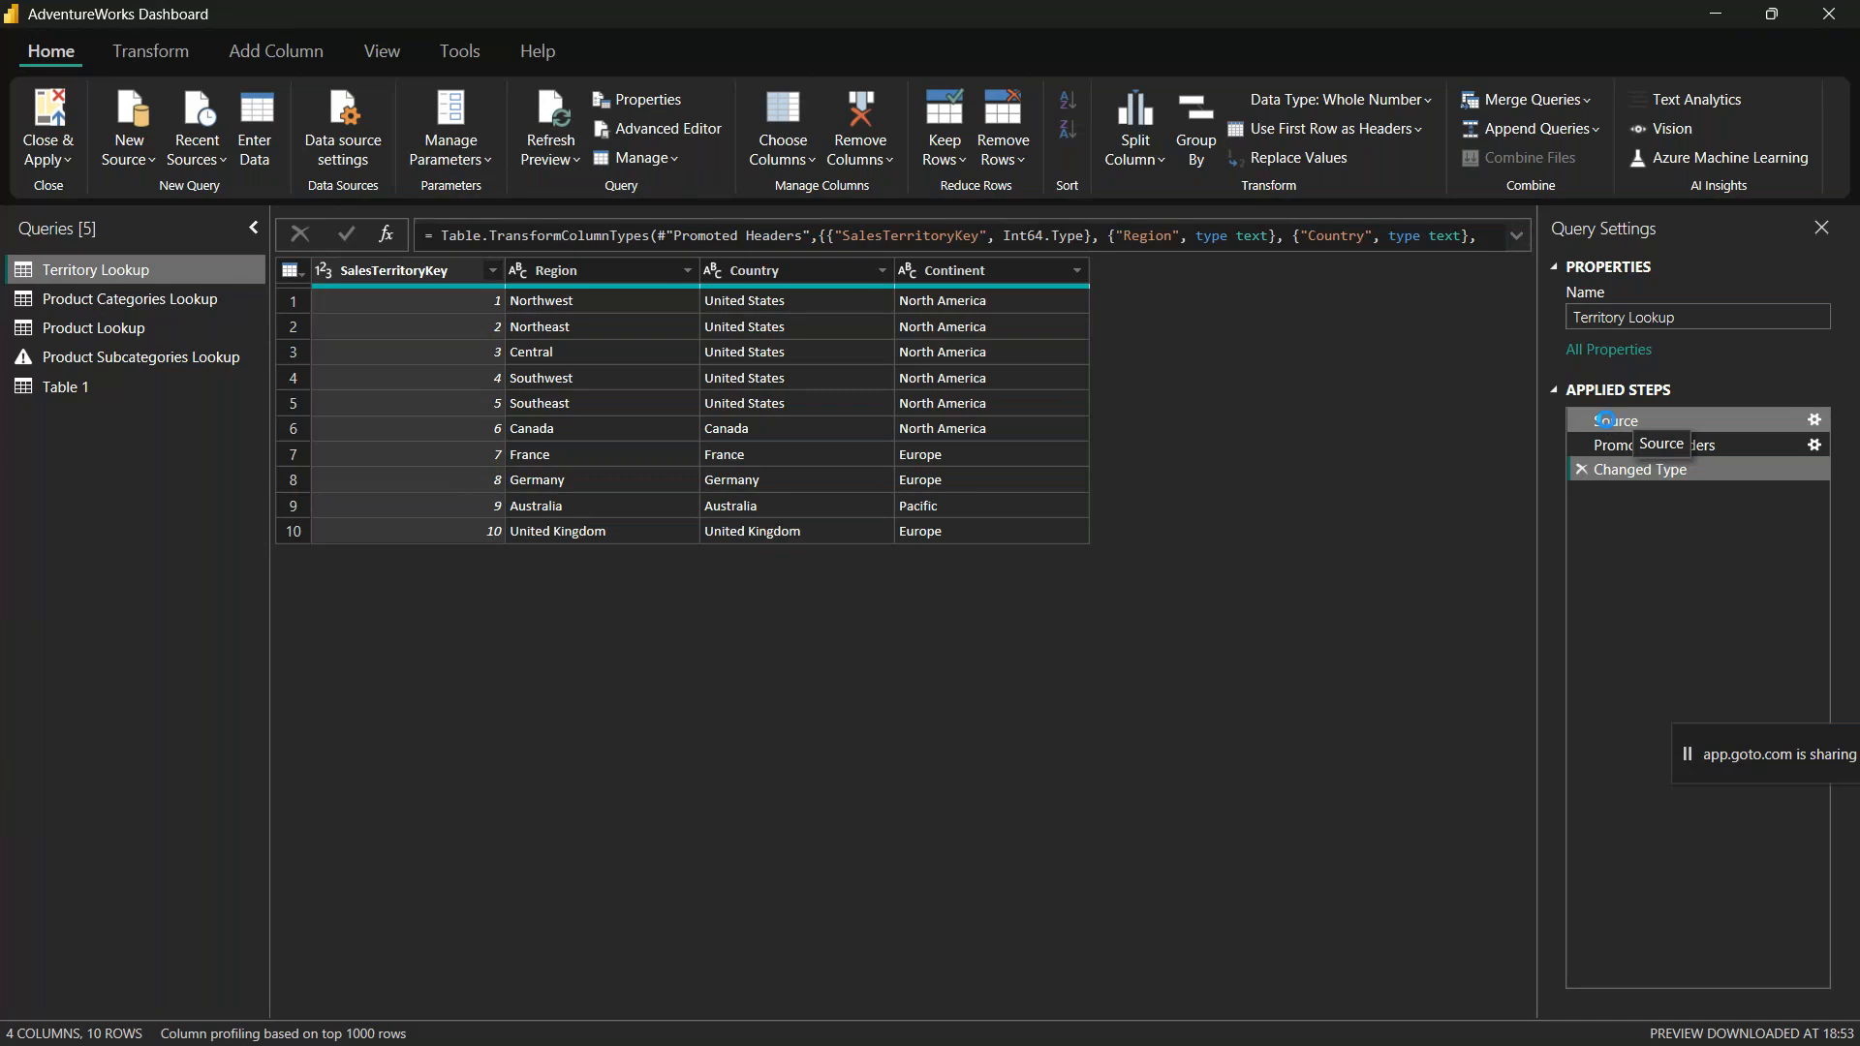
{"action": "left_click", "coordinate": [1606, 420]}
{"action": "left_click", "coordinate": [1517, 236]}
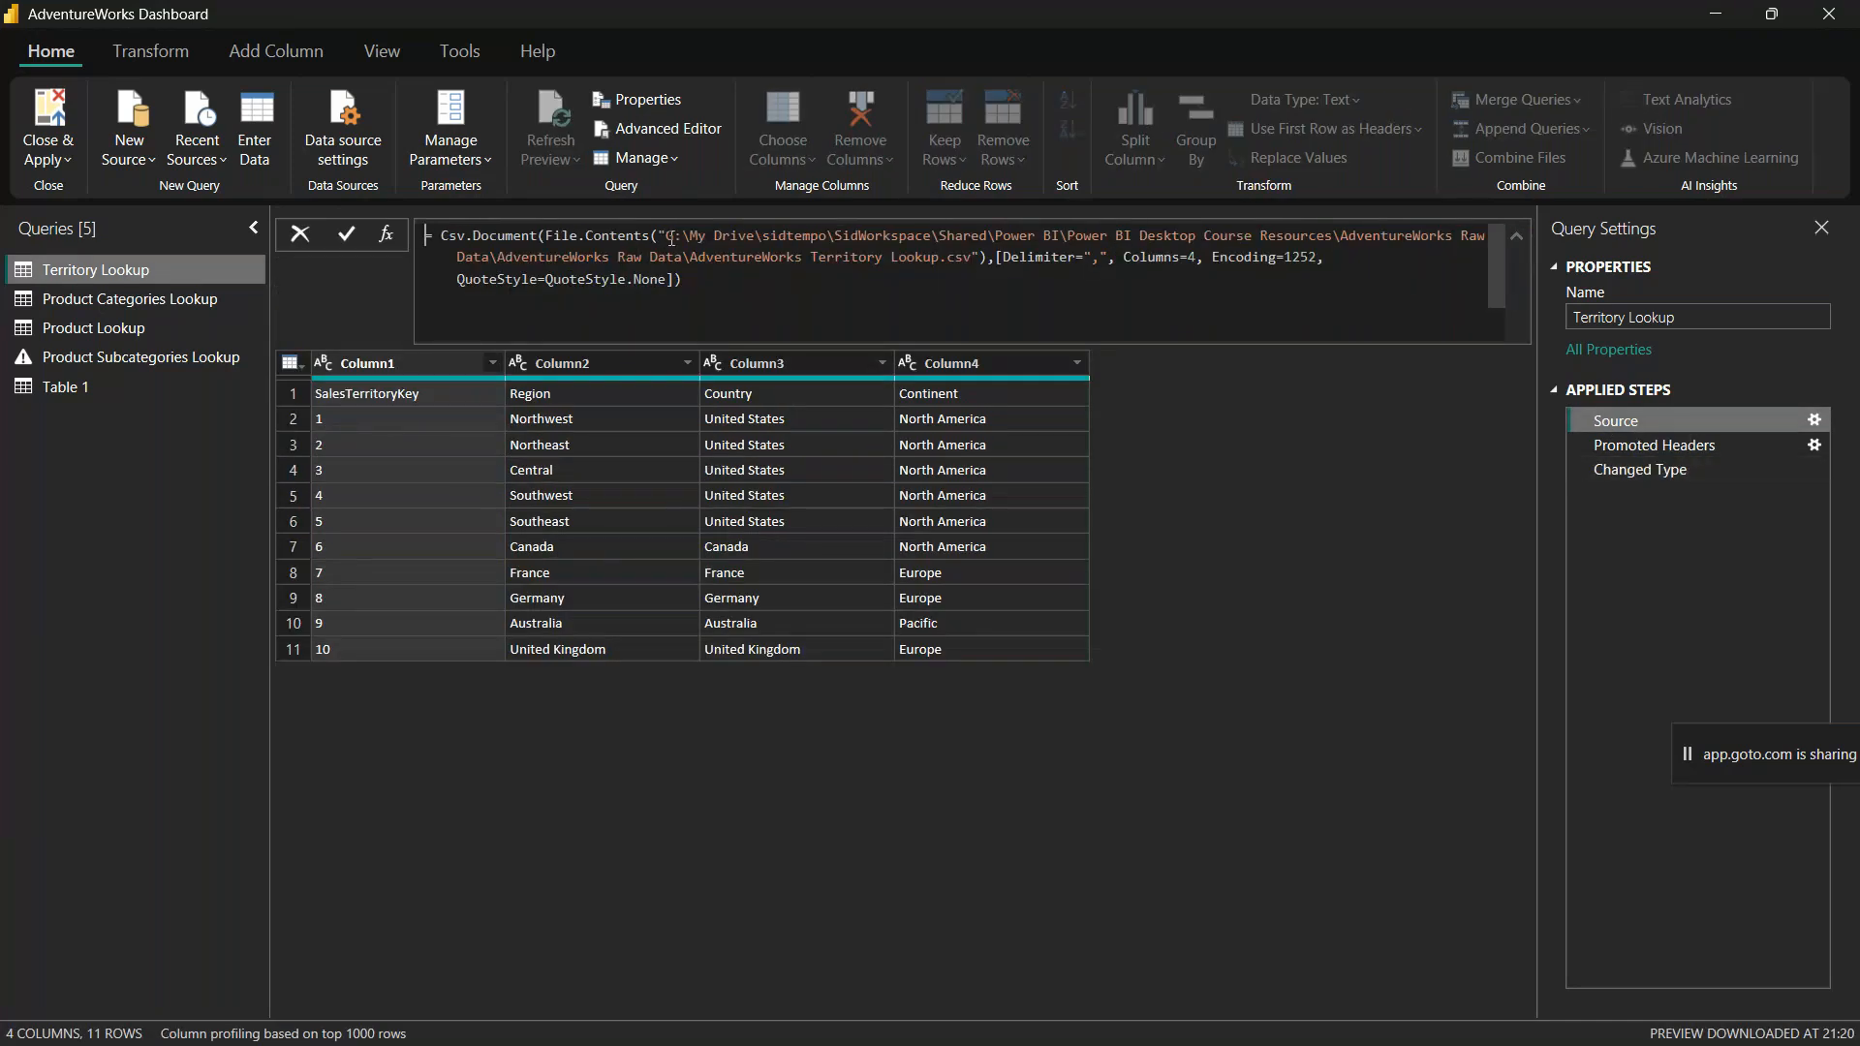
{"action": "left_click_drag", "start_coordinate": [671, 238], "coordinate": [972, 260]}
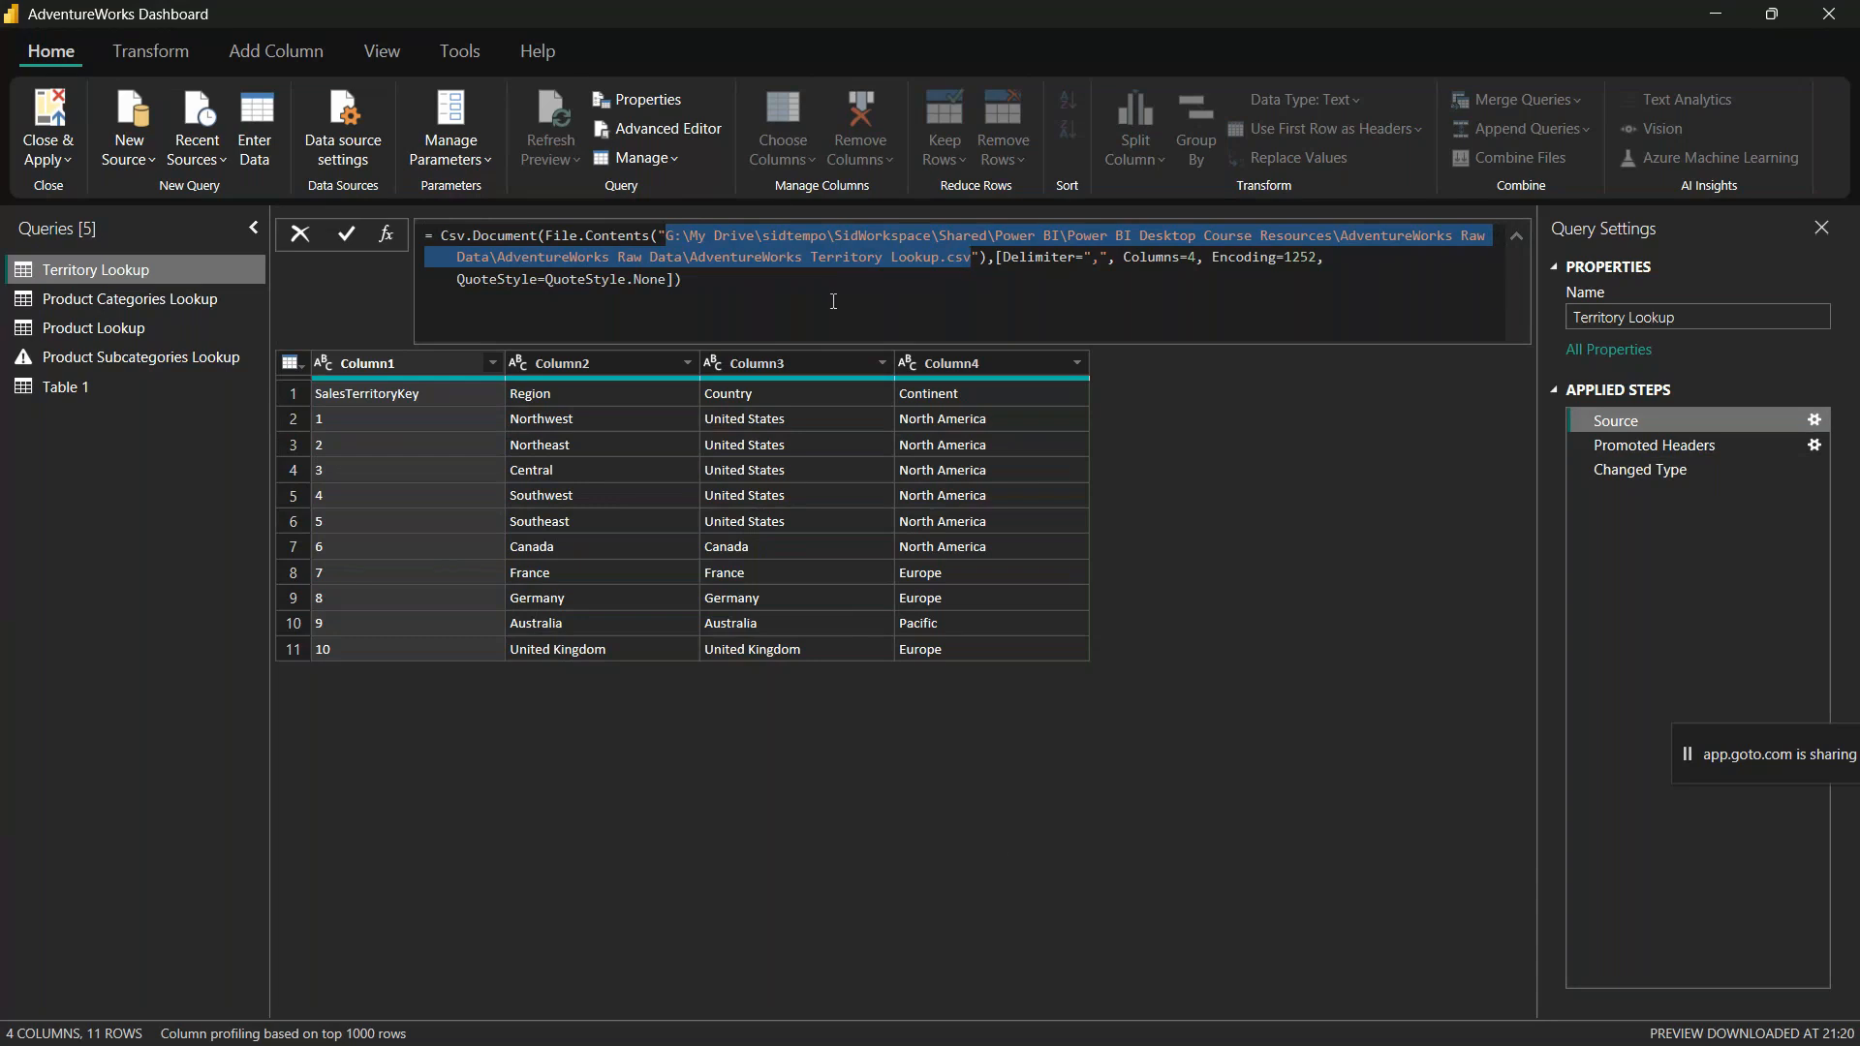
{"action": "left_click_drag", "start_coordinate": [690, 258], "coordinate": [971, 262]}
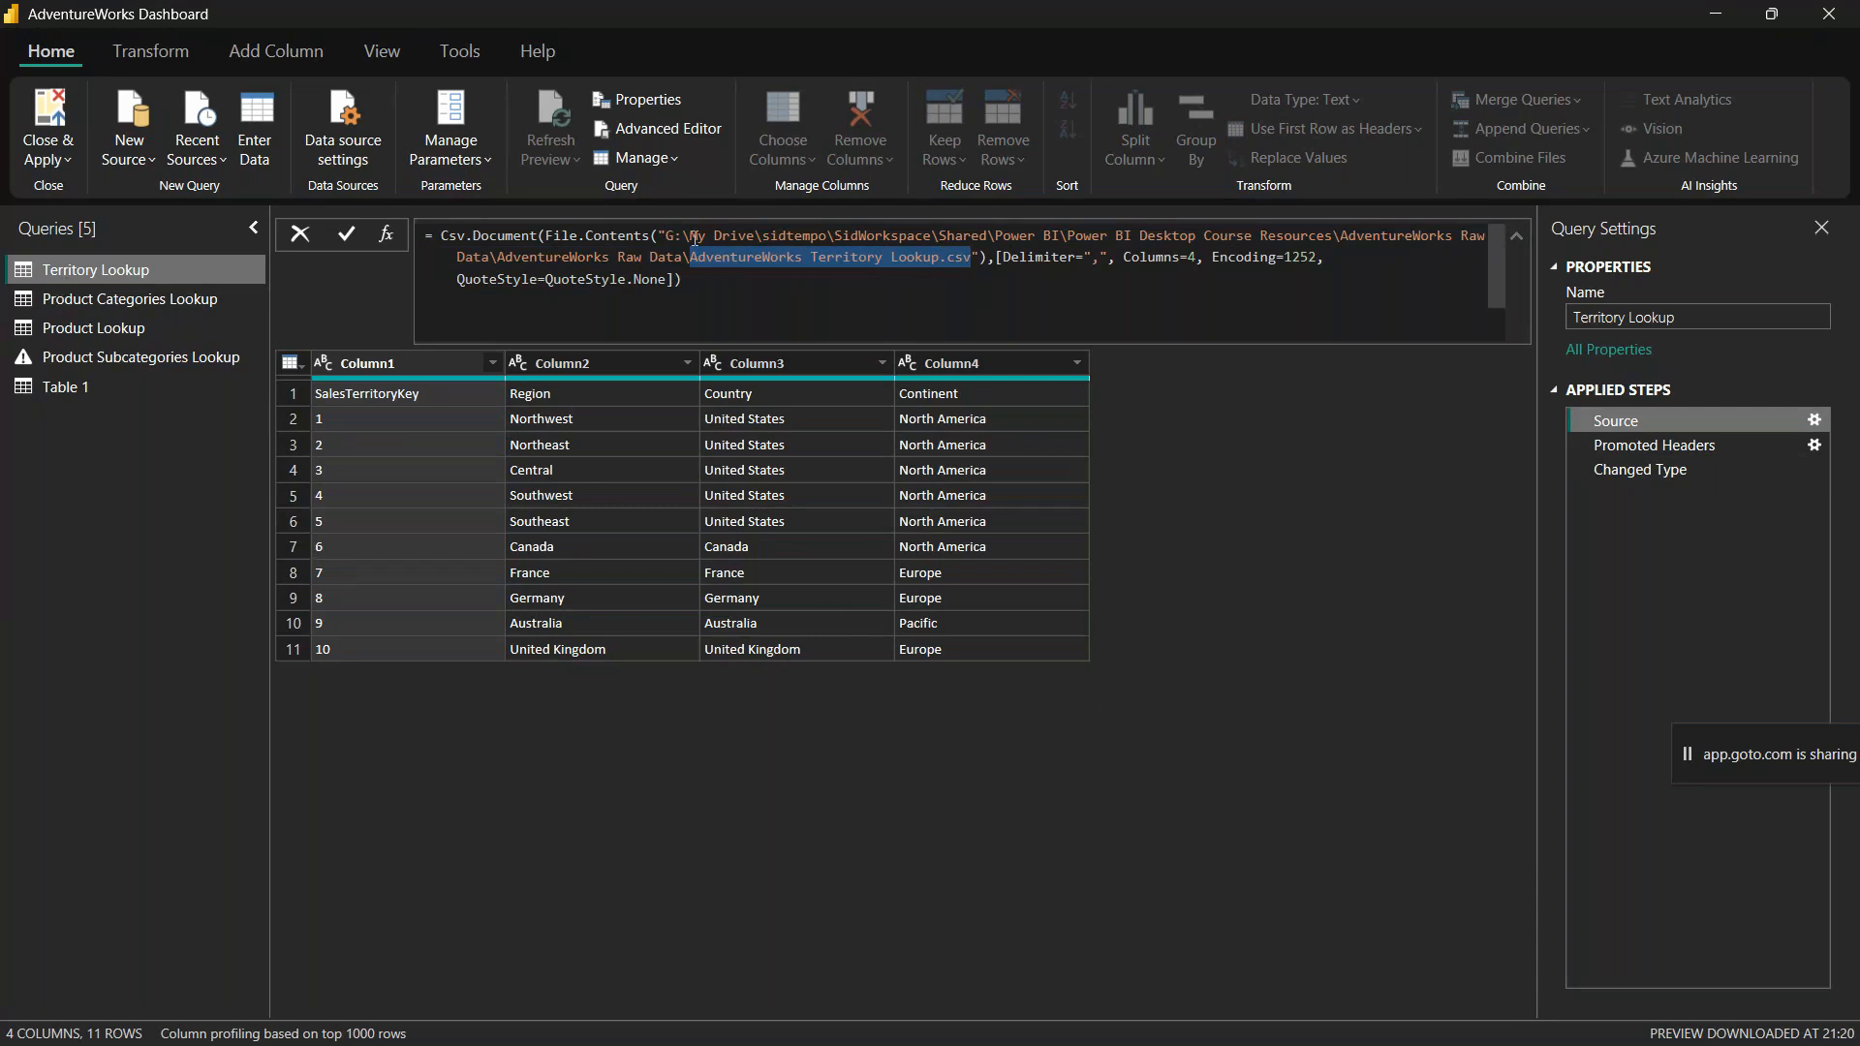
{"action": "left_click", "coordinate": [1020, 677]}
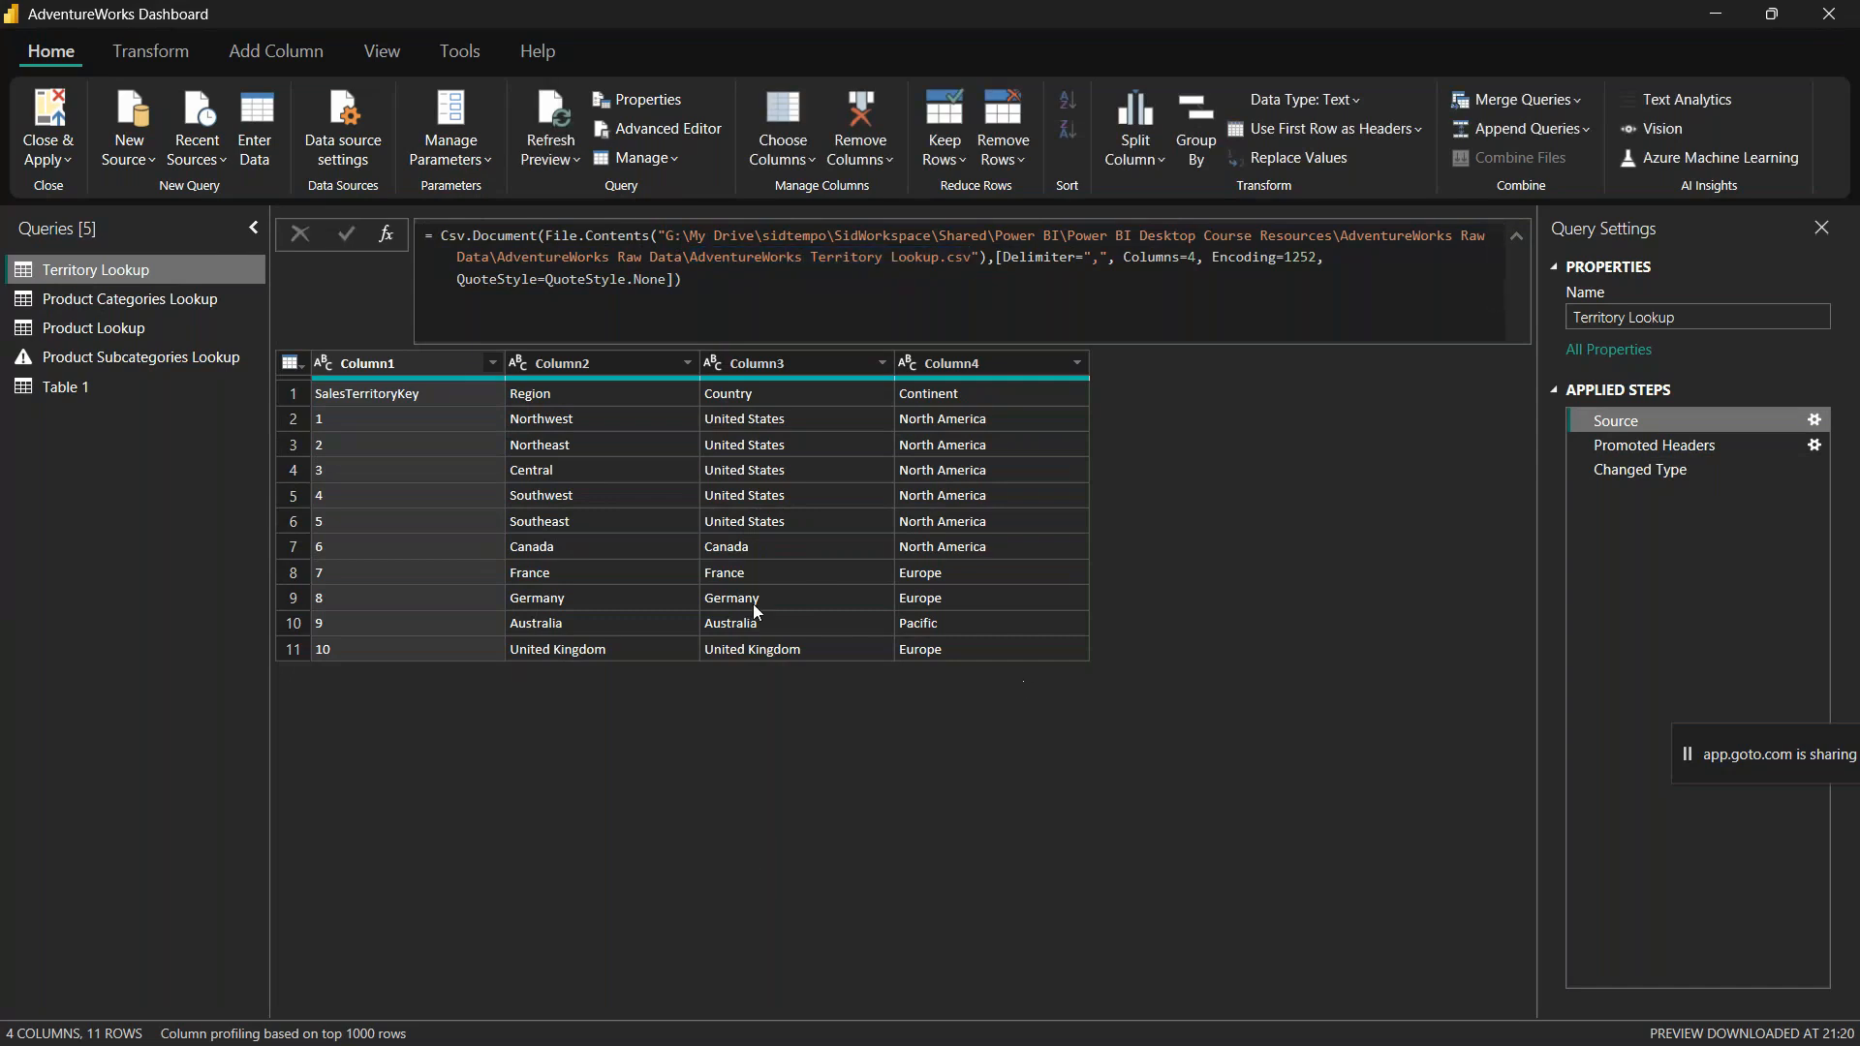
{"action": "left_click", "coordinate": [1518, 237]}
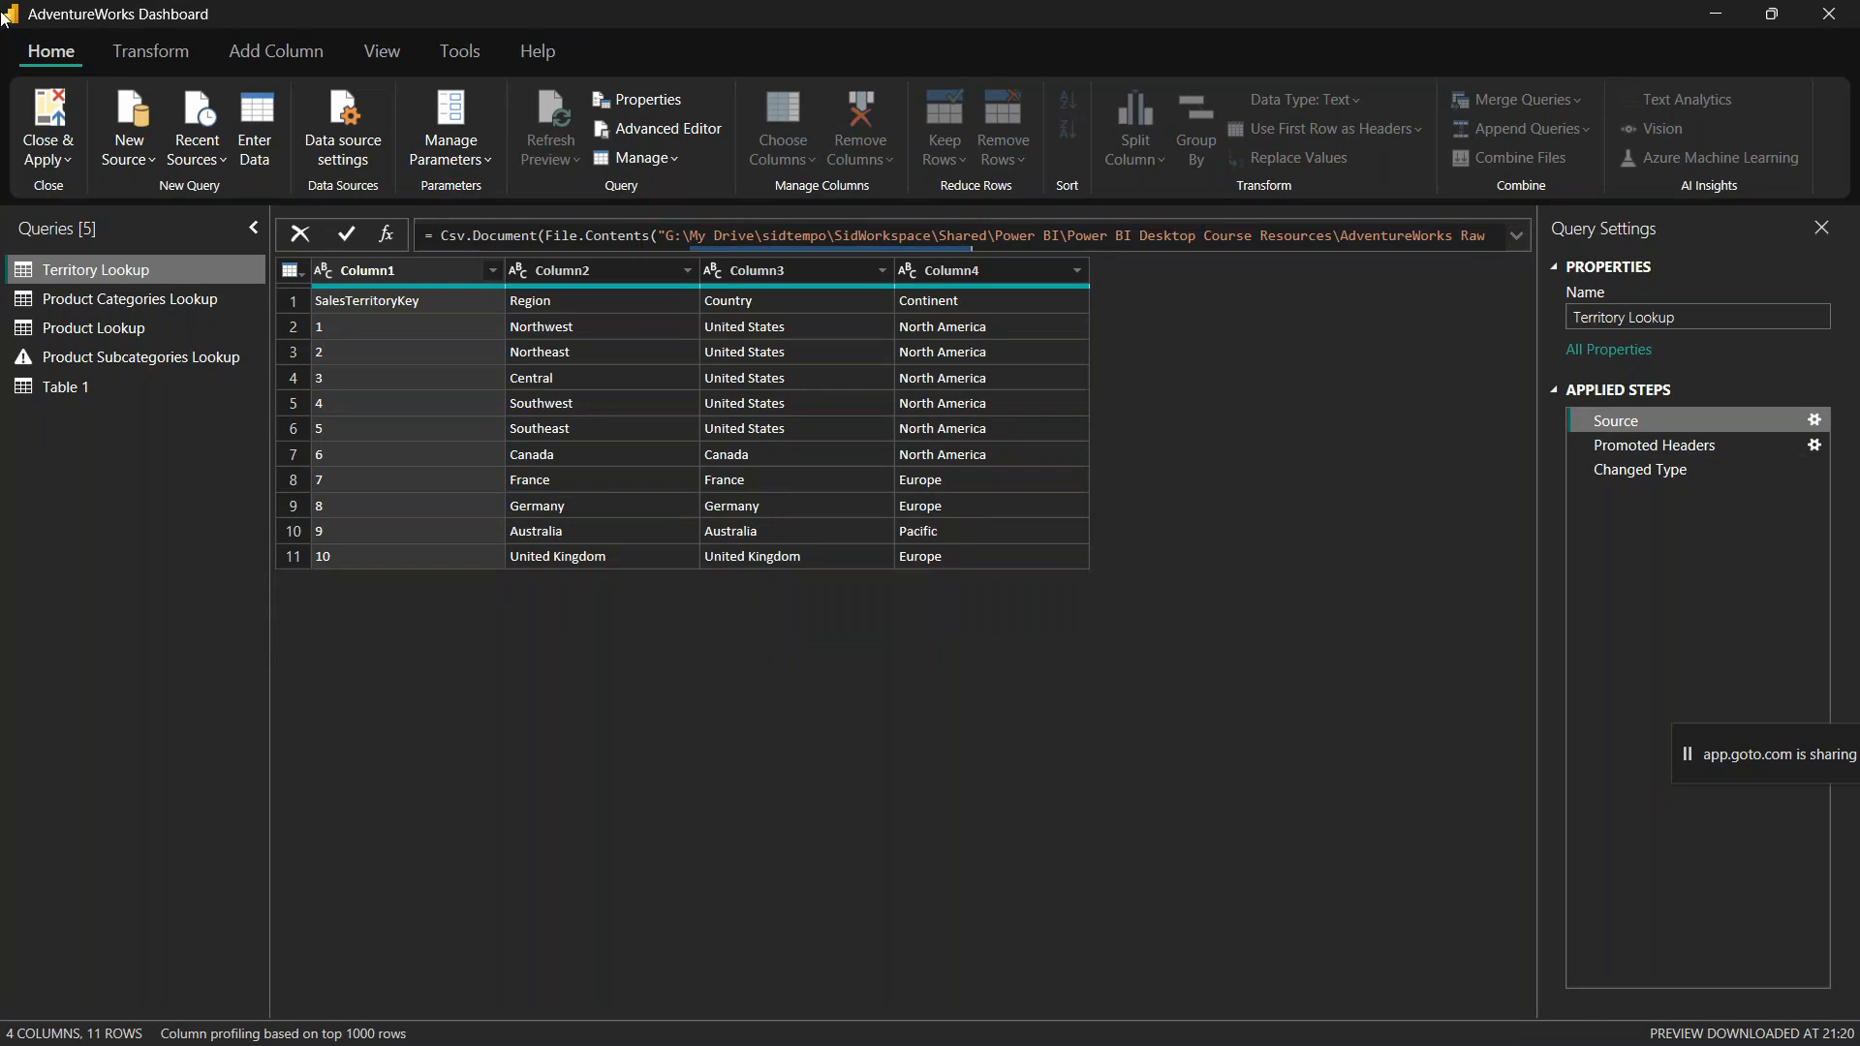
Step: Refresh the Table 1 preview and select the Product Categories Lookup, Product Lookup and Product Subcategories Lookup queries together
{"action": "left_click", "coordinate": [65, 395]}
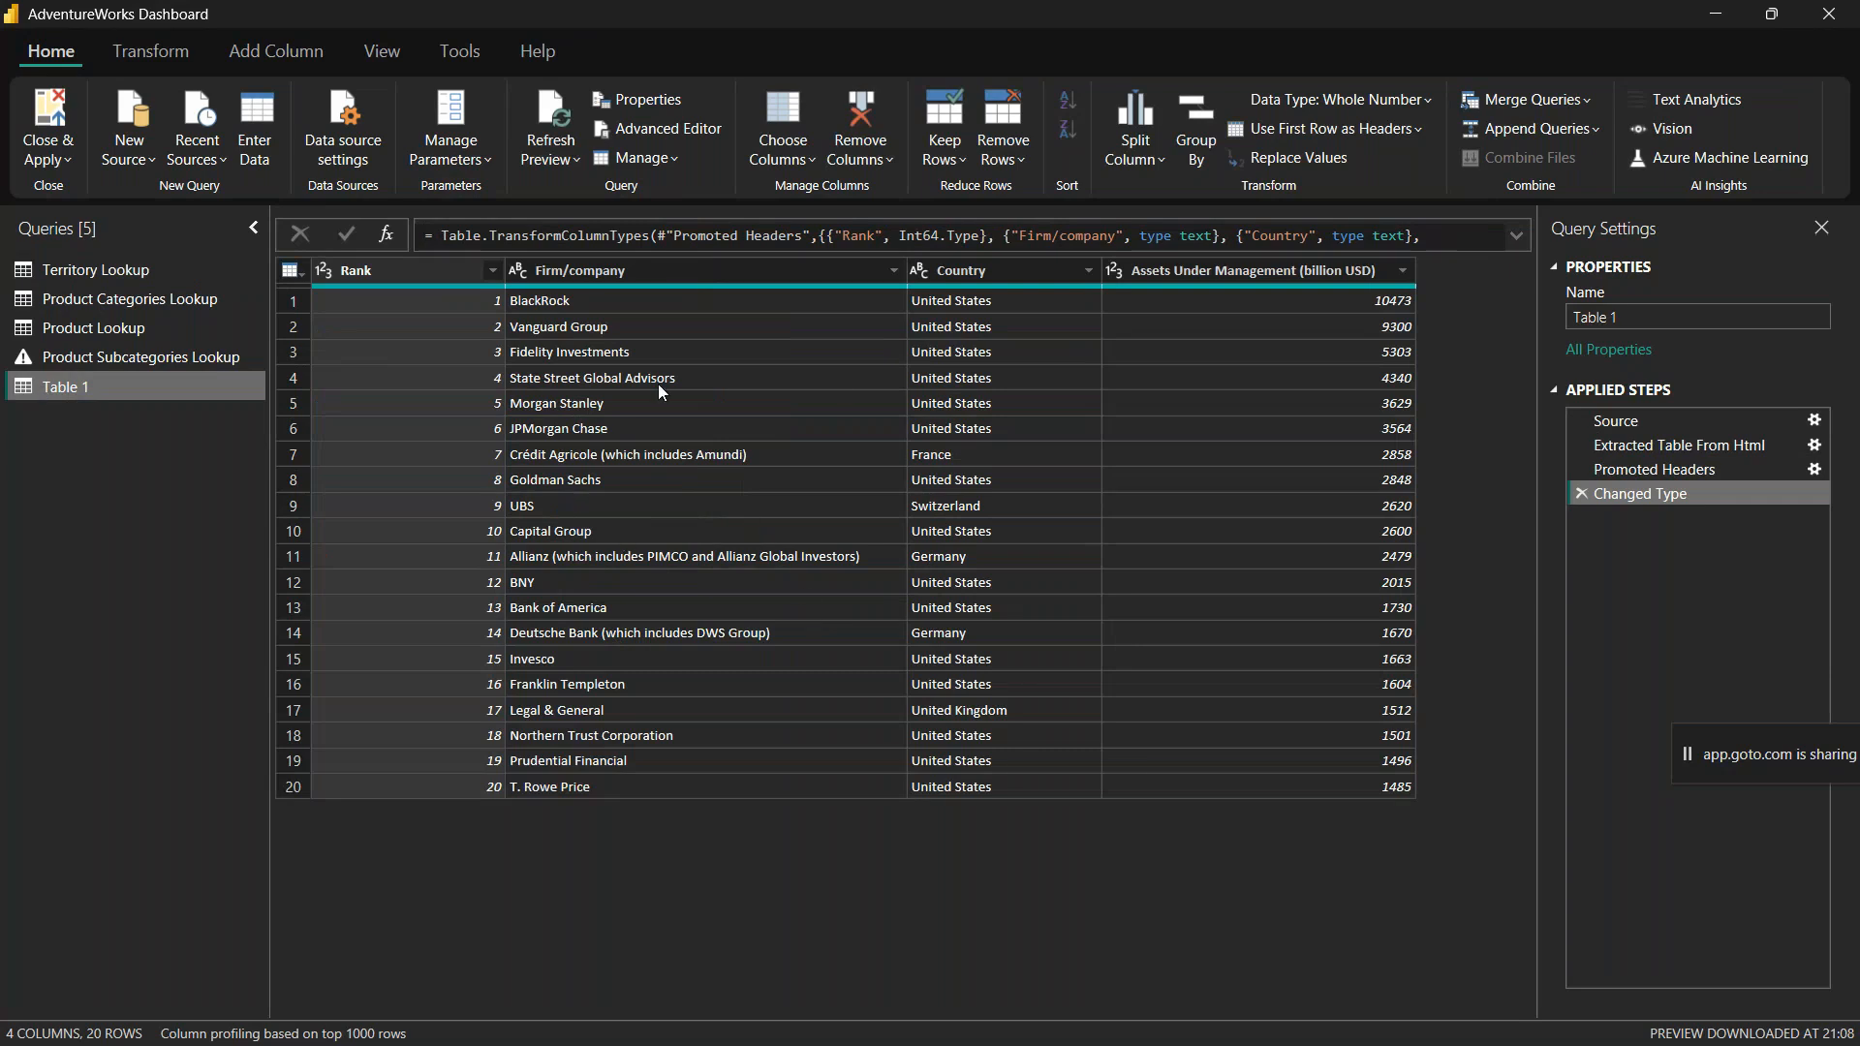
{"action": "left_click", "coordinate": [547, 118]}
{"action": "left_click", "coordinate": [83, 359]}
{"action": "left_click", "coordinate": [85, 327]}
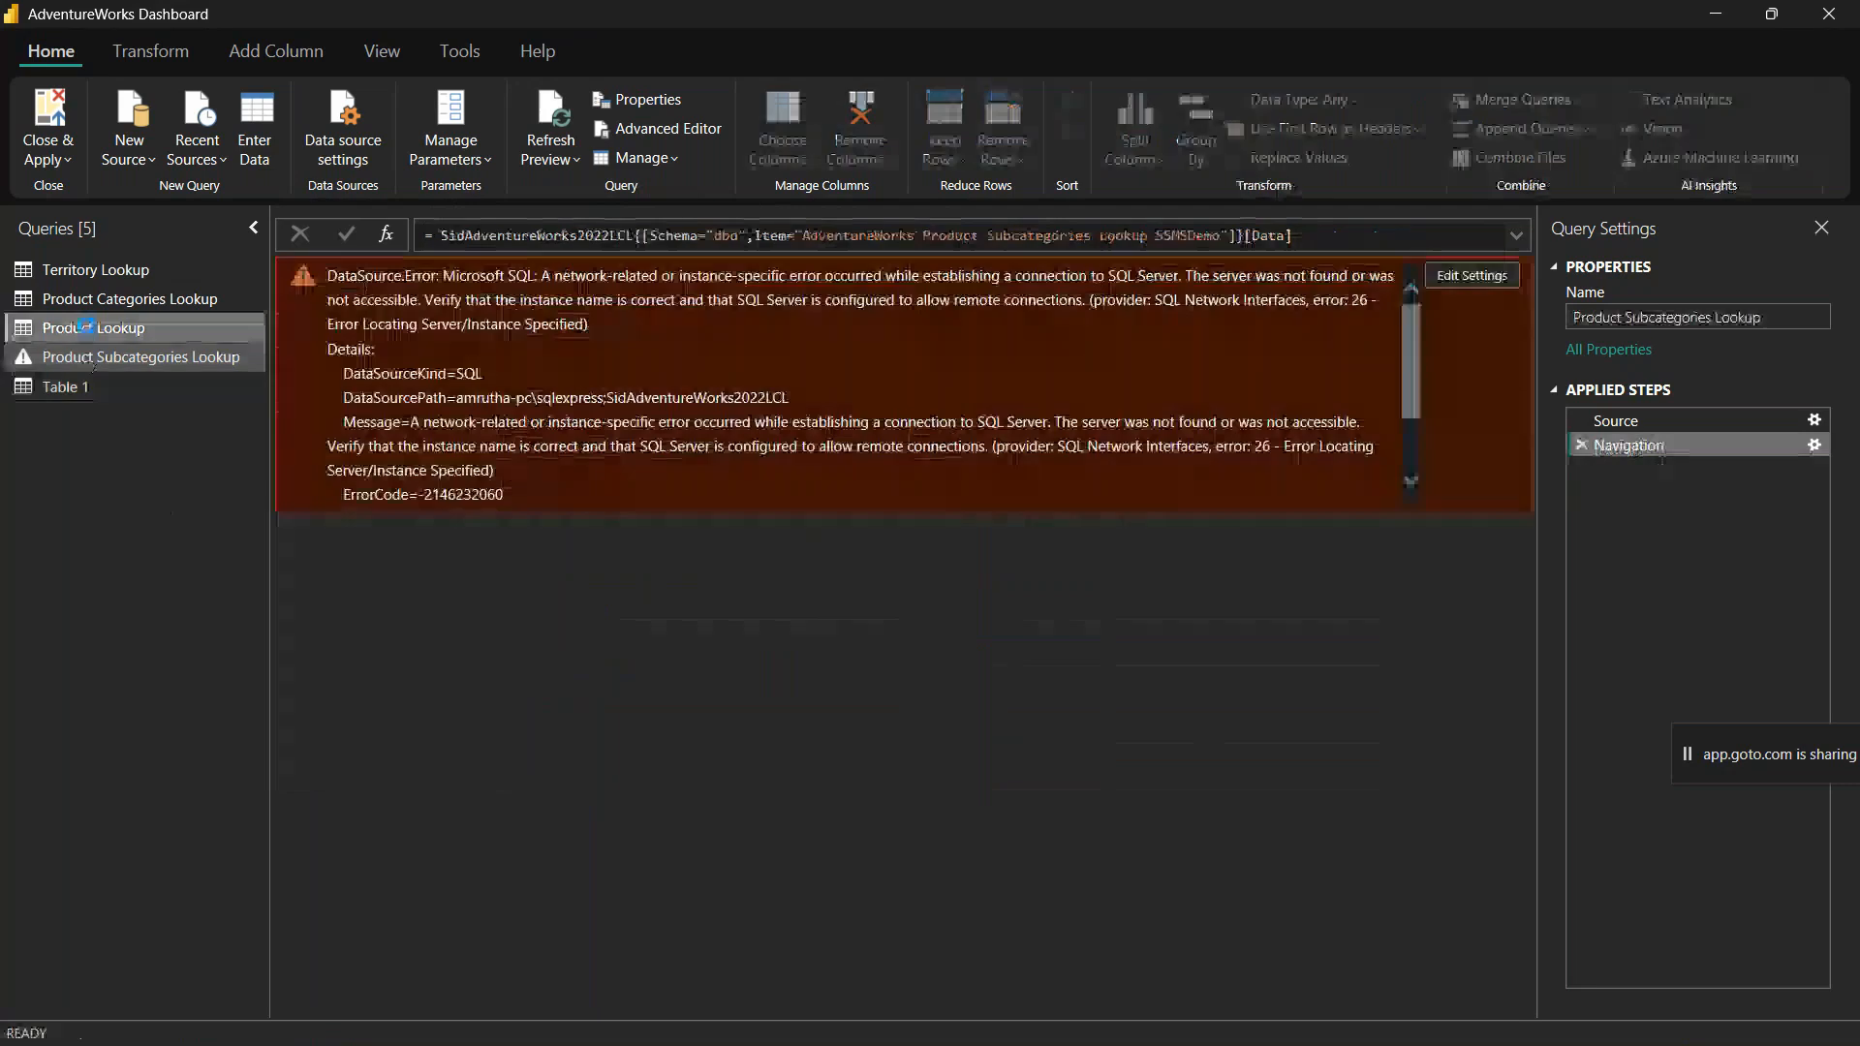
{"action": "left_click", "coordinate": [85, 301]}
{"action": "left_click", "coordinate": [99, 357]}
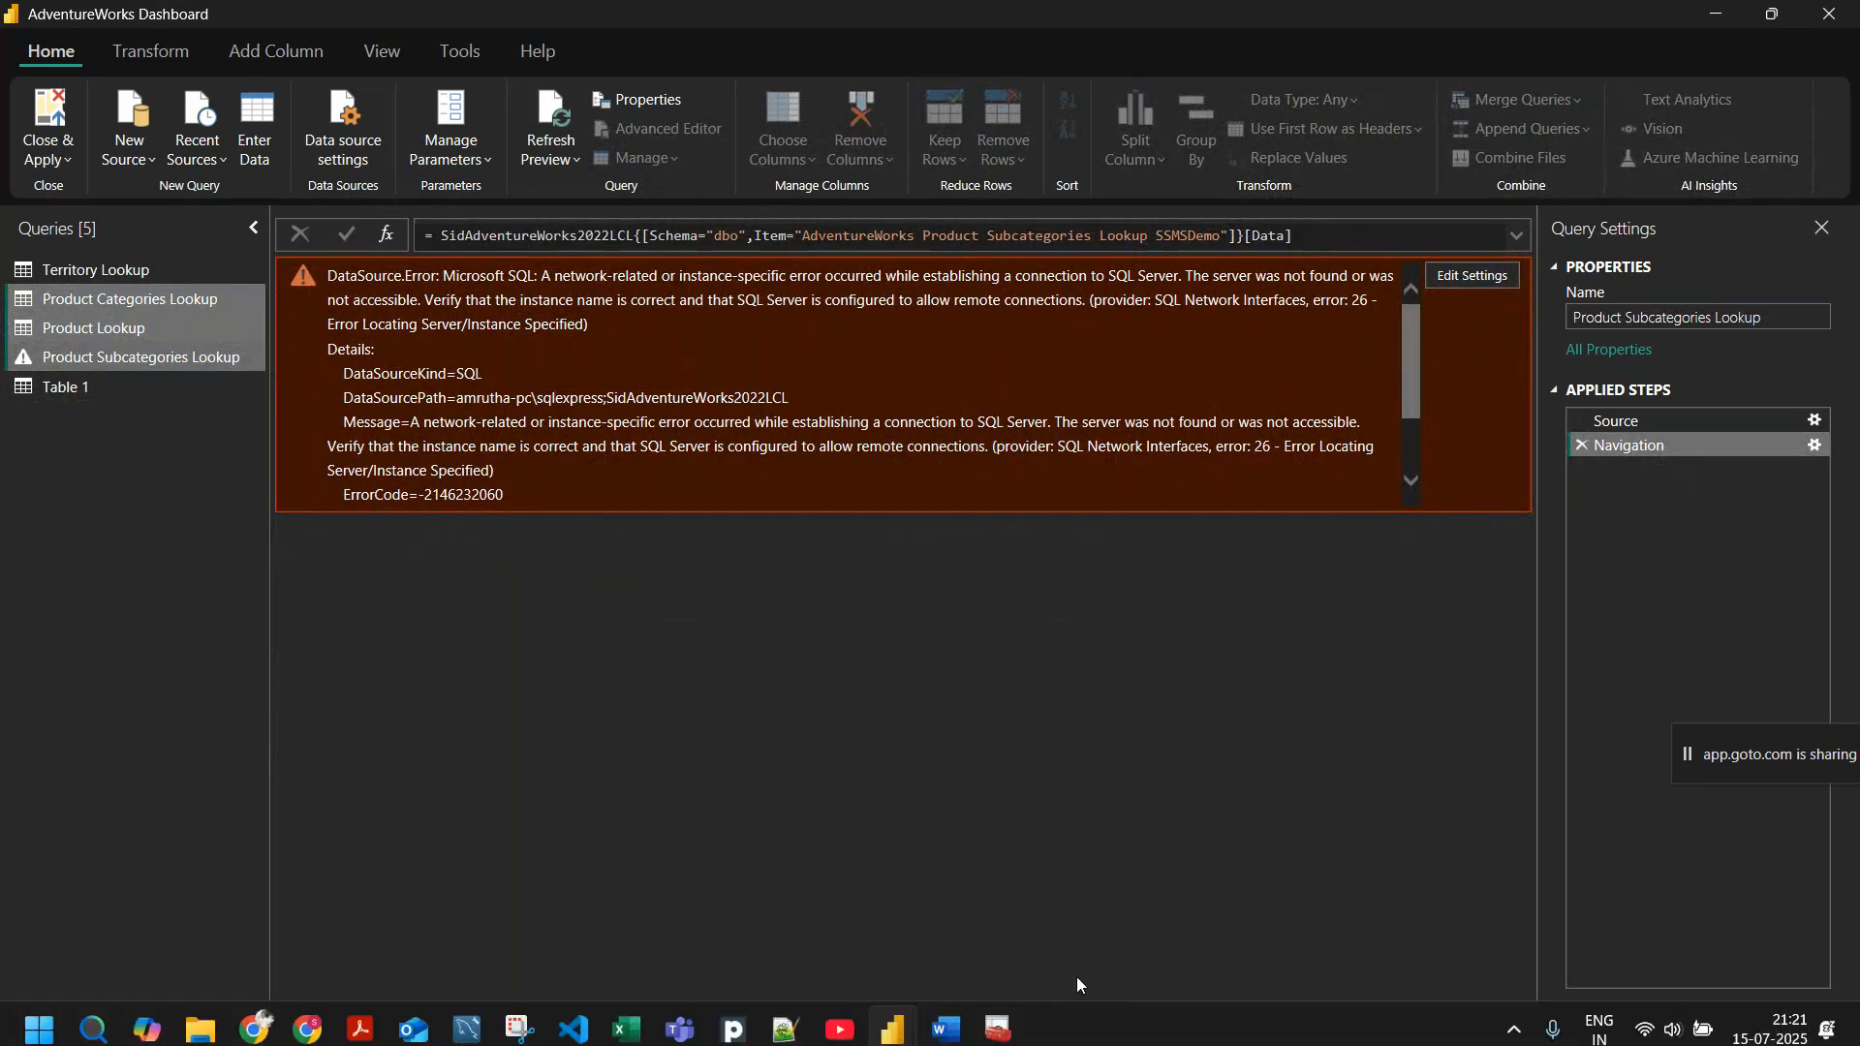
Step: Switch to Sql Server Configuration Manager and start the SQL Server (SQLEXPRESS) service
{"action": "left_click", "coordinate": [893, 1023]}
{"action": "right_click", "coordinate": [419, 136]}
{"action": "left_click", "coordinate": [447, 154]}
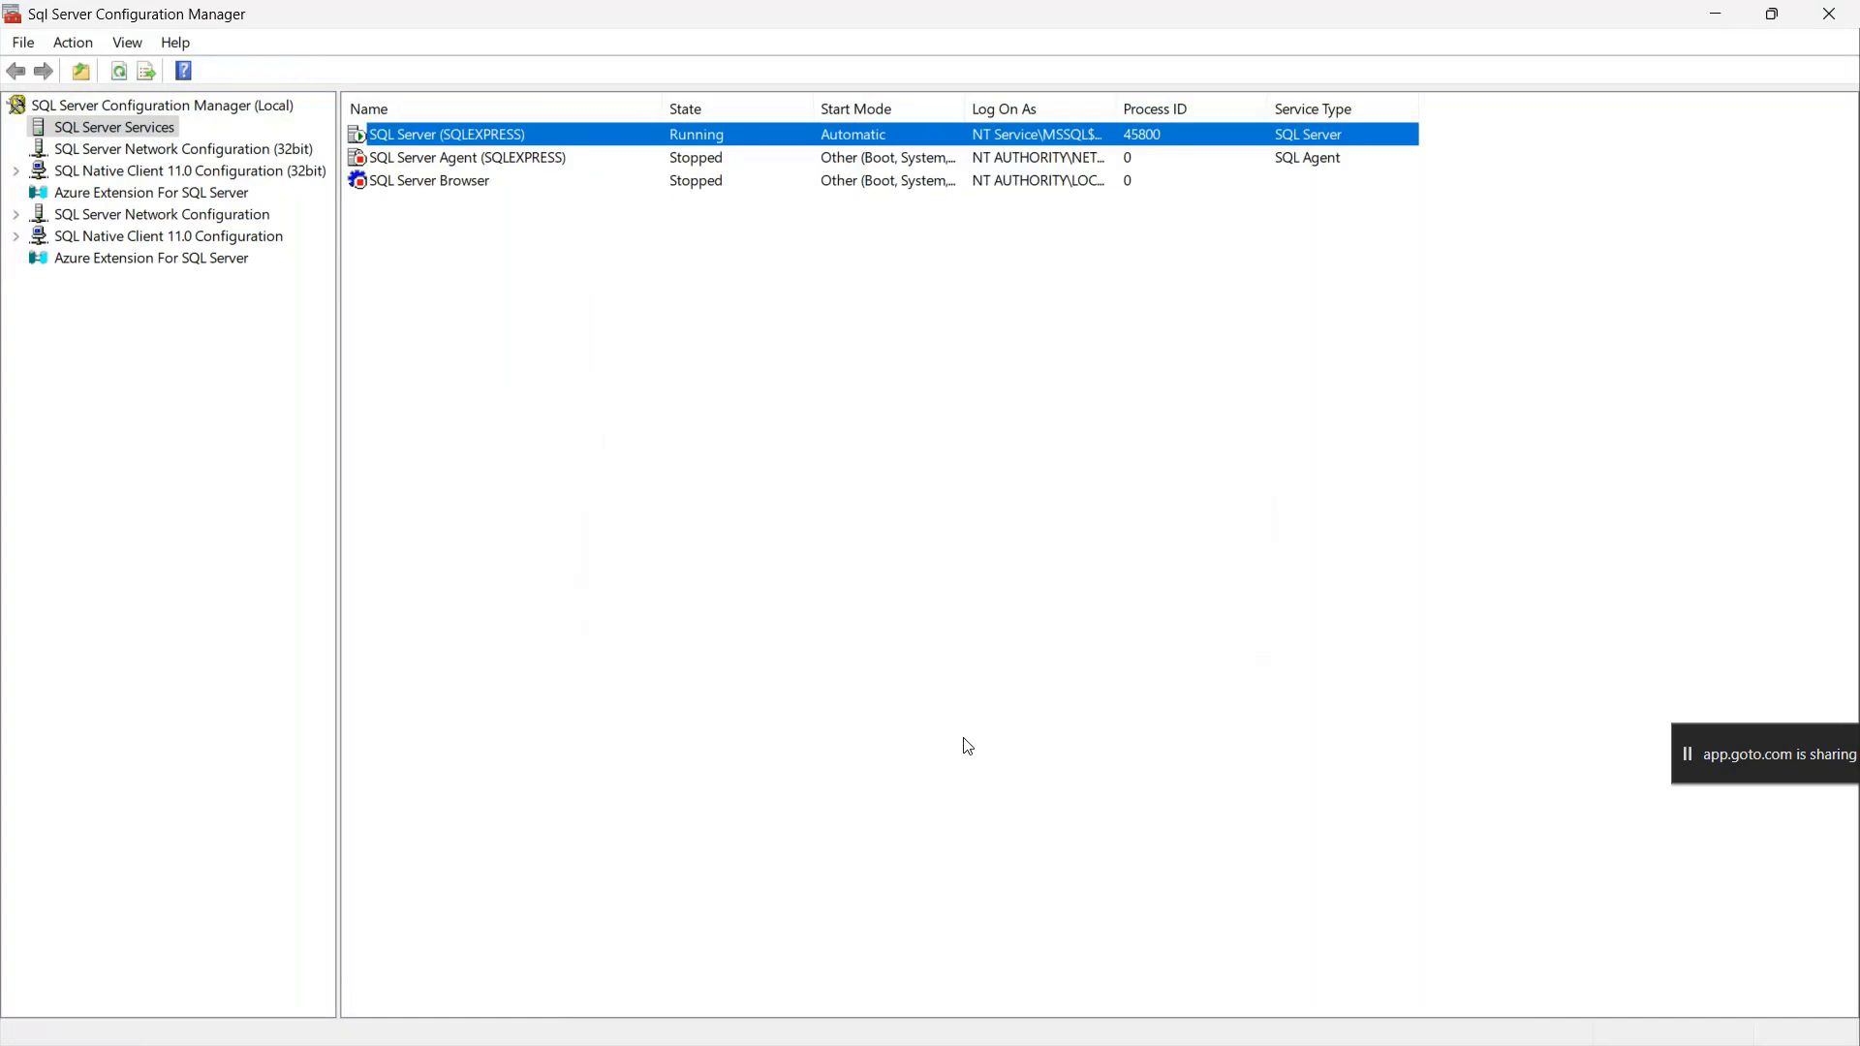
Step: Return to the Power Query Editor, refresh the Product Subcategories Lookup preview, and recheck the service state in Sql Server Configuration Manager
{"action": "key", "text": "alt+Tab"}
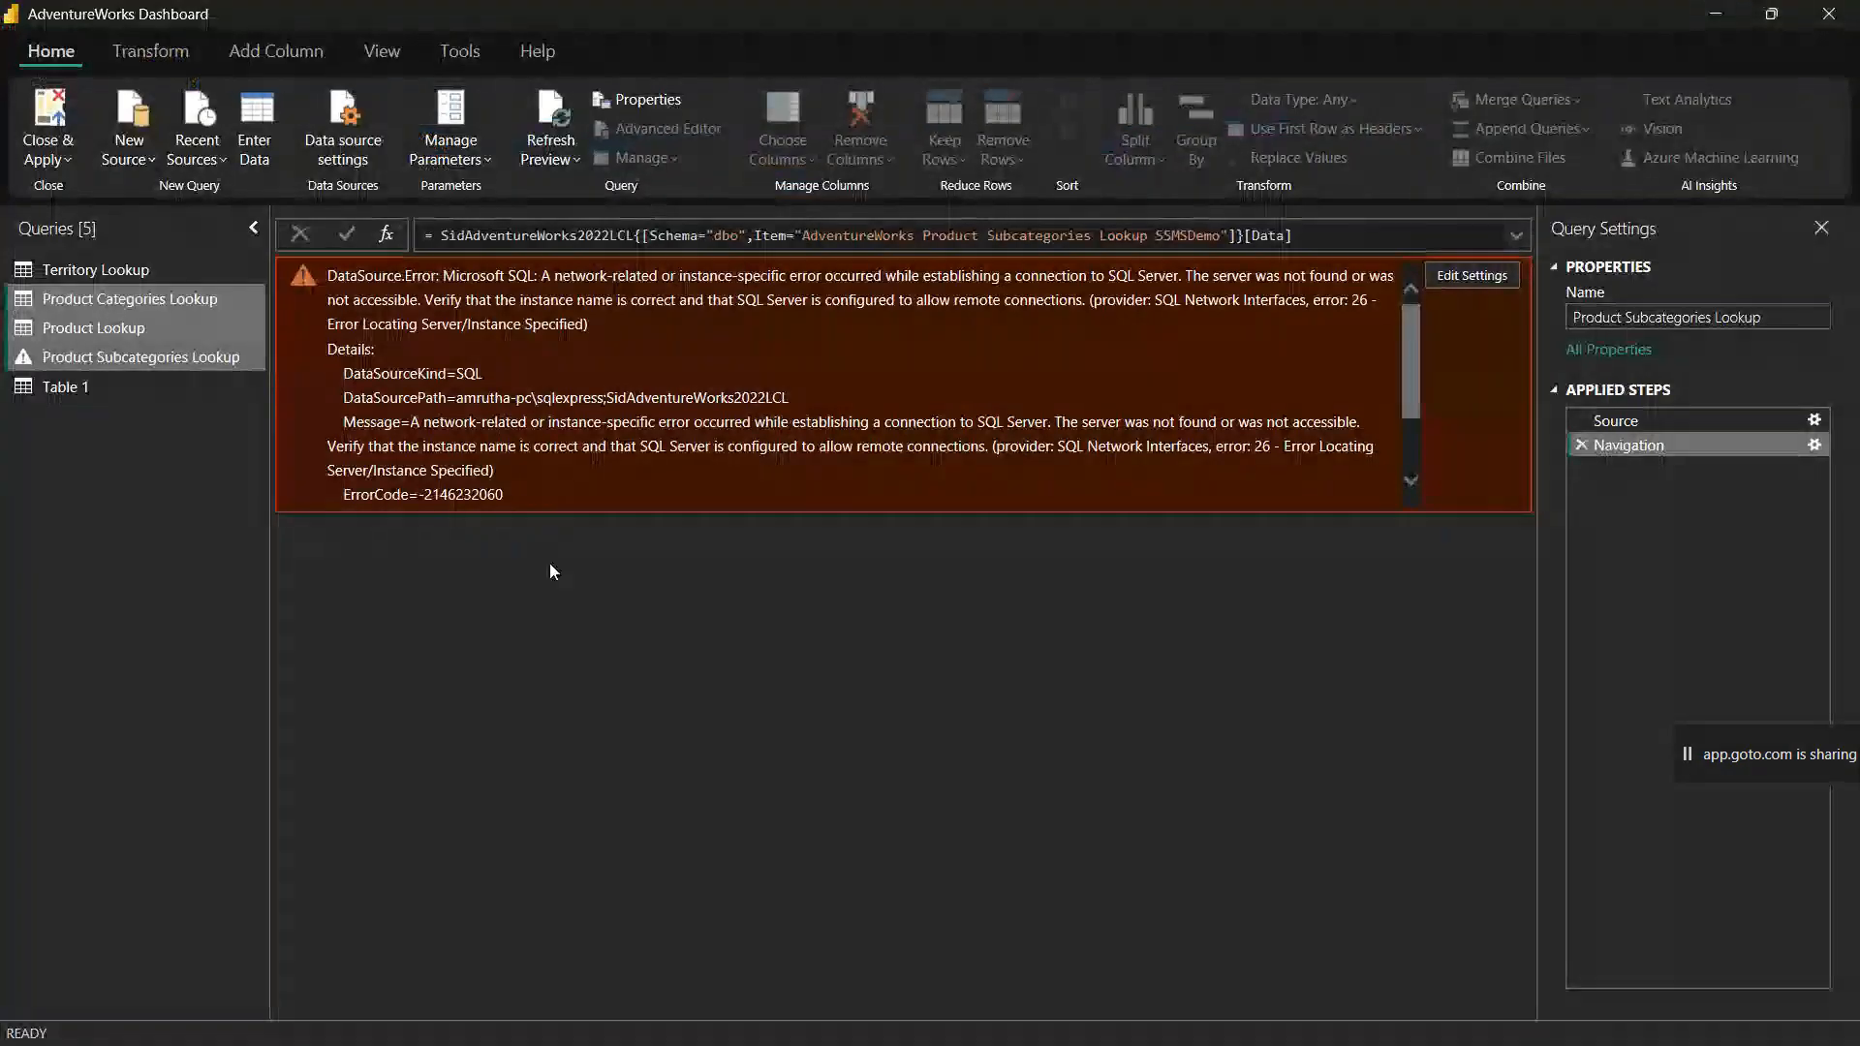
{"action": "left_click", "coordinate": [550, 126]}
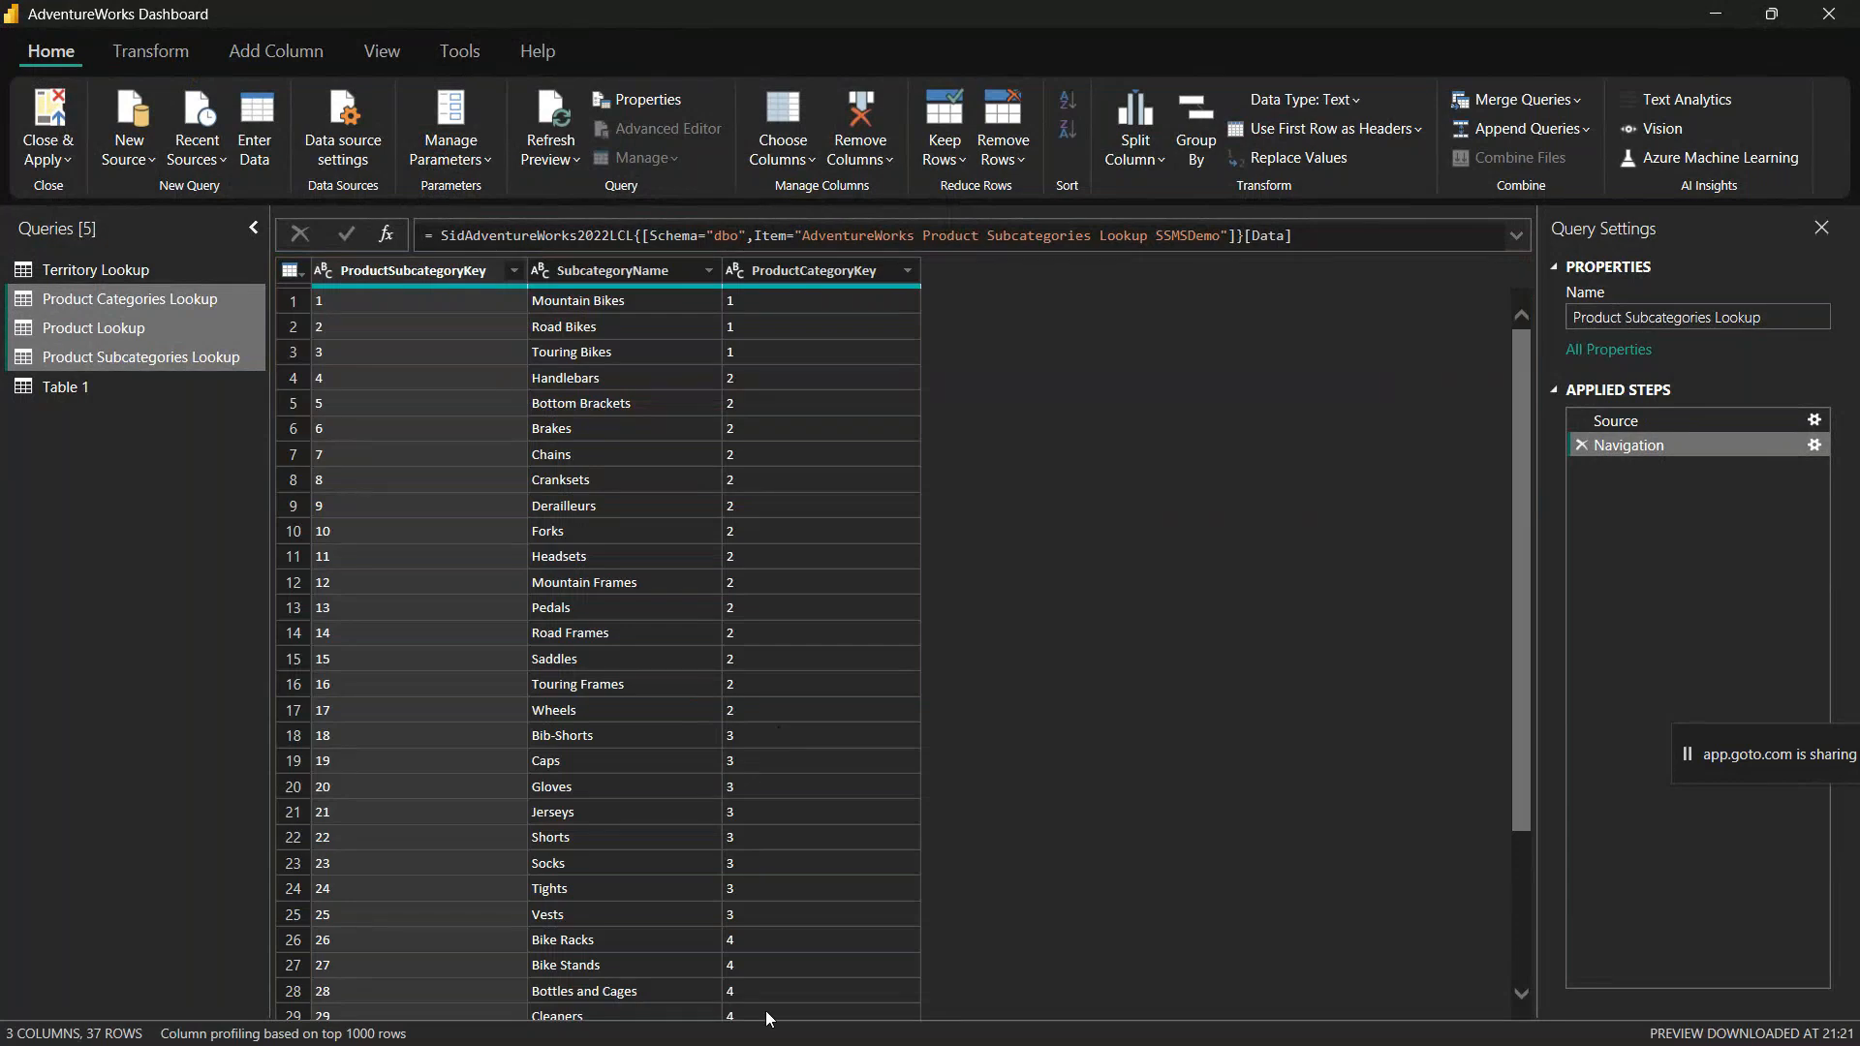
{"action": "left_click", "coordinate": [837, 1036]}
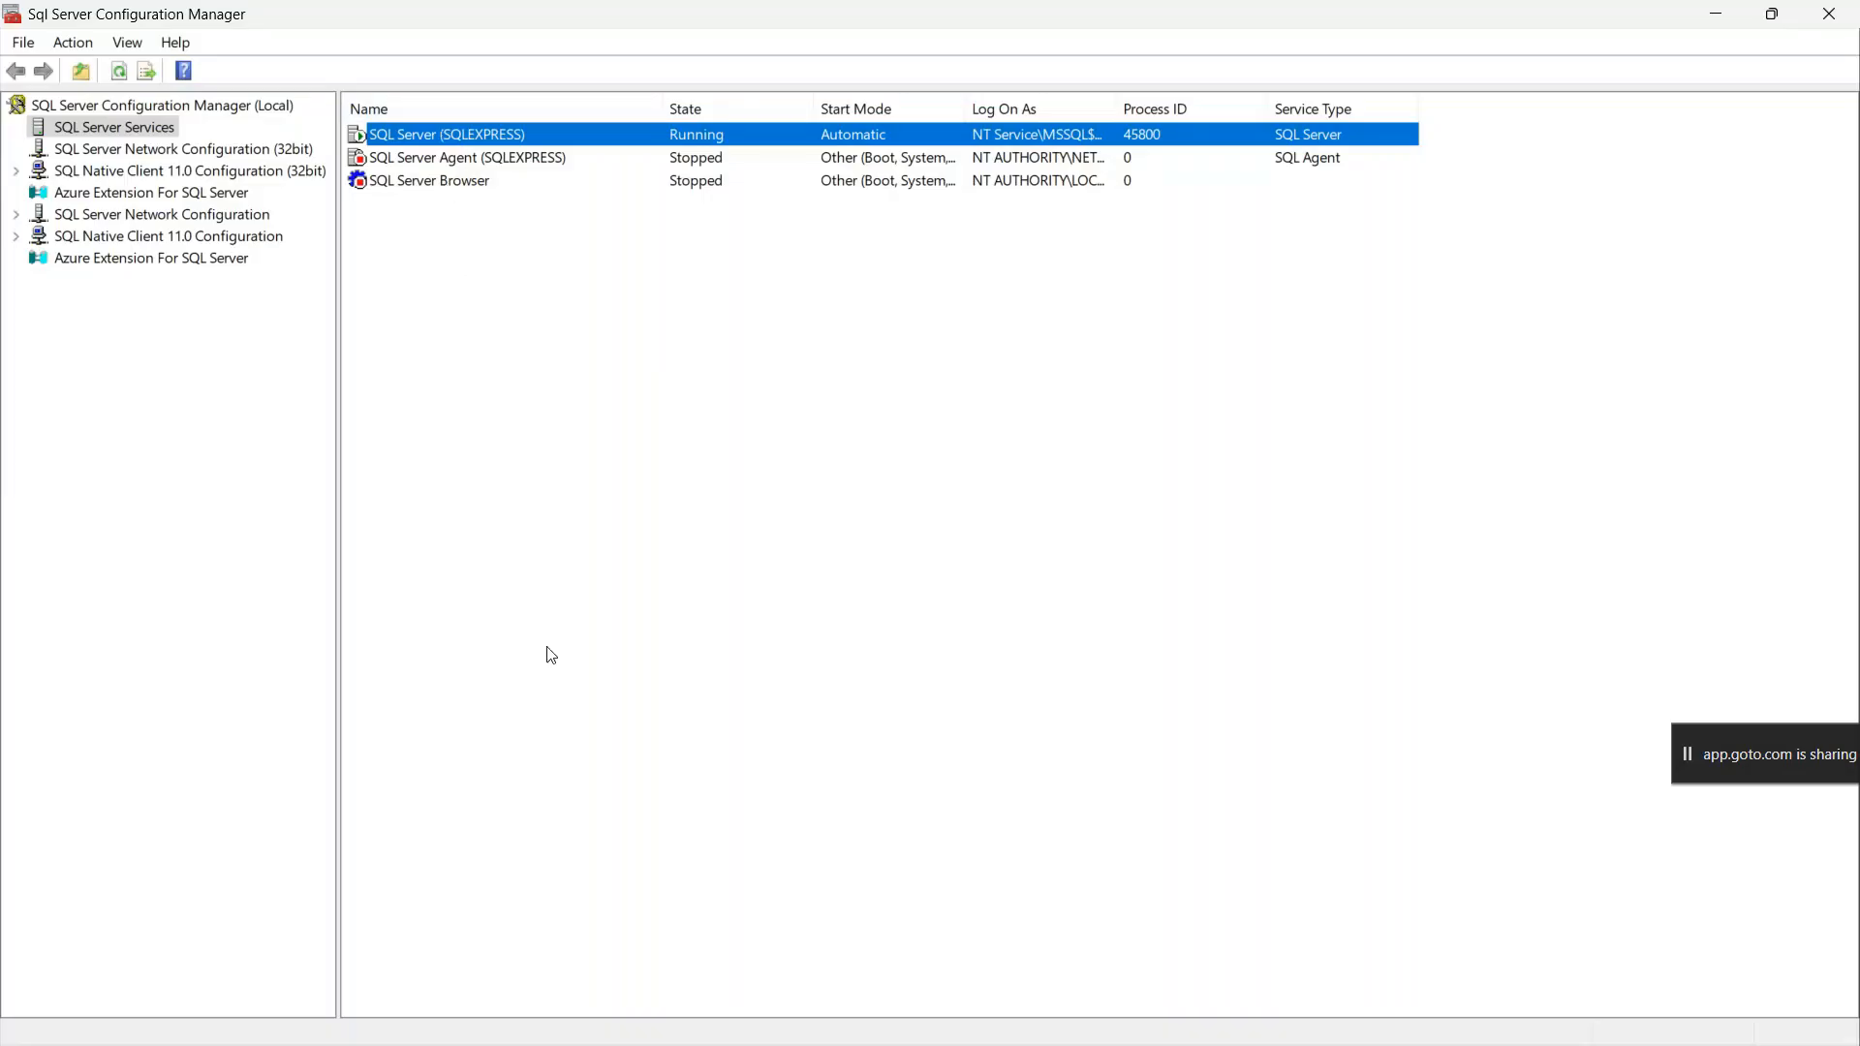
{"action": "key", "text": "alt+Tab"}
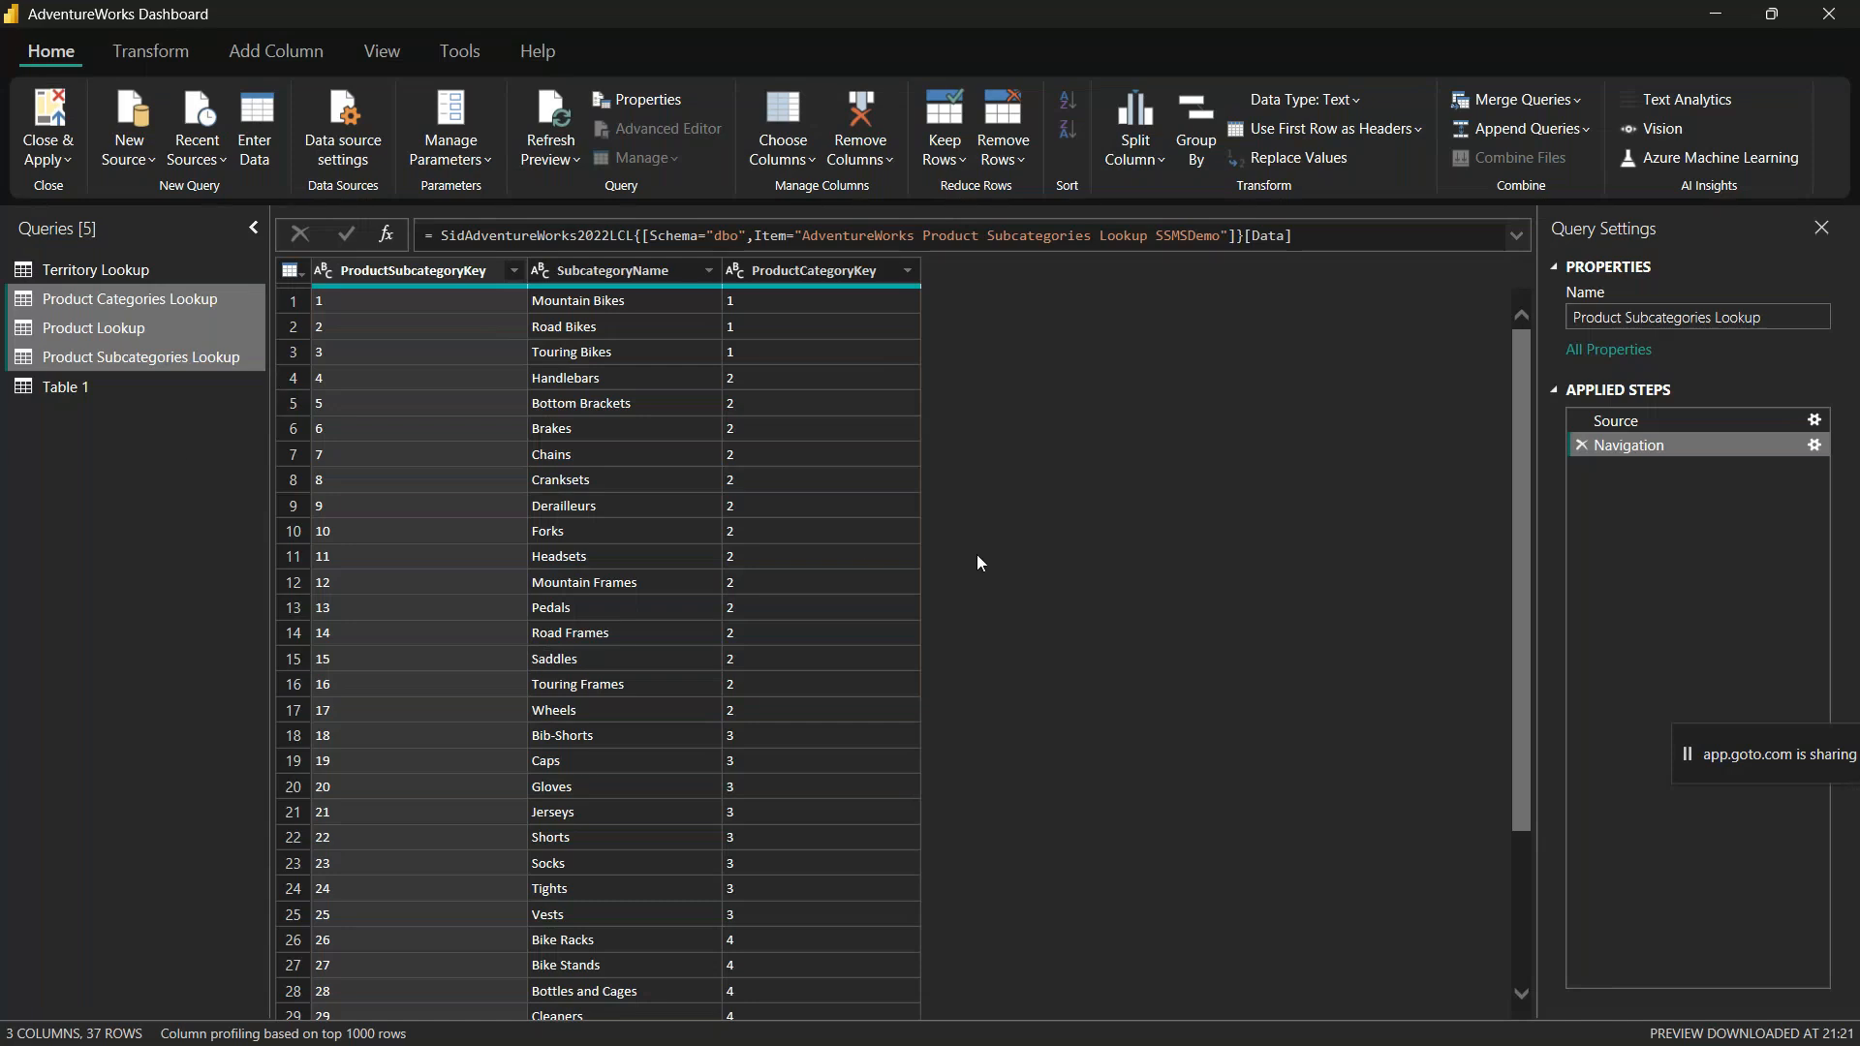
Step: Check the previews of the Product Lookup, Product Categories Lookup and Territory Lookup queries in the Power Query Editor
{"action": "left_click", "coordinate": [64, 326]}
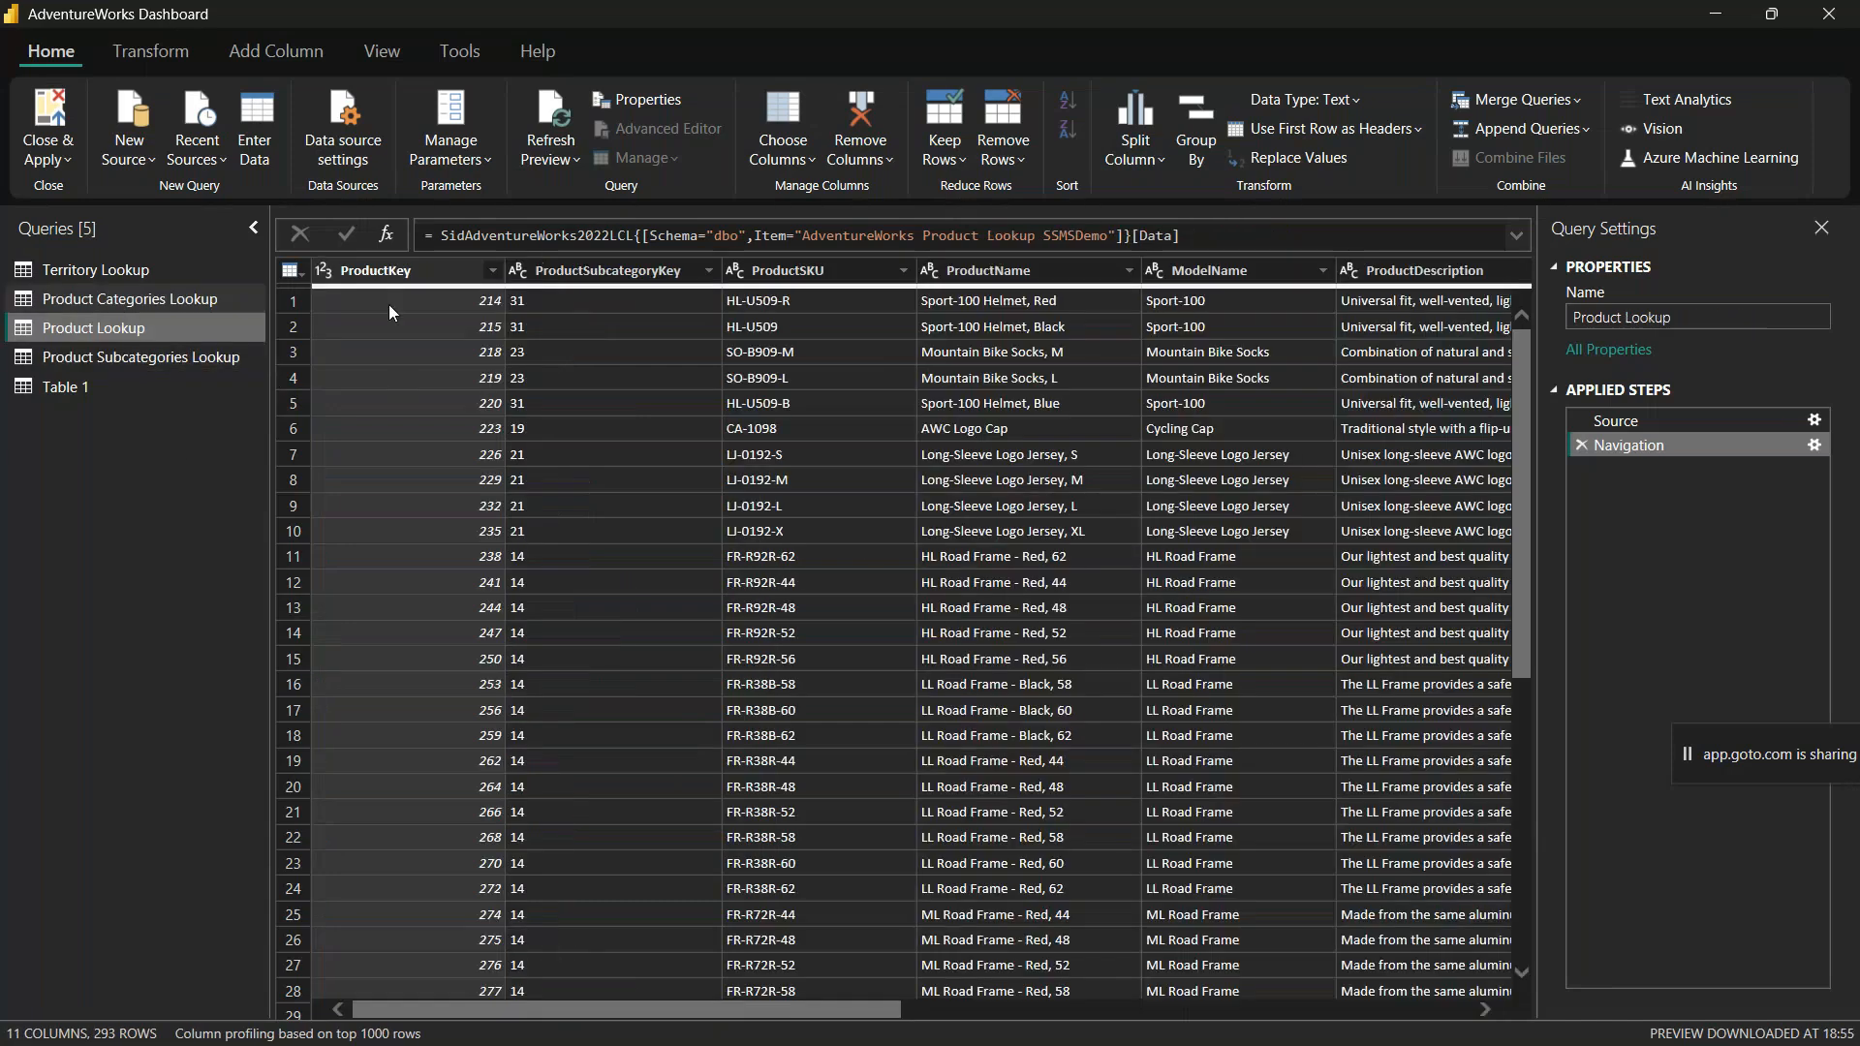
{"action": "left_click", "coordinate": [97, 298]}
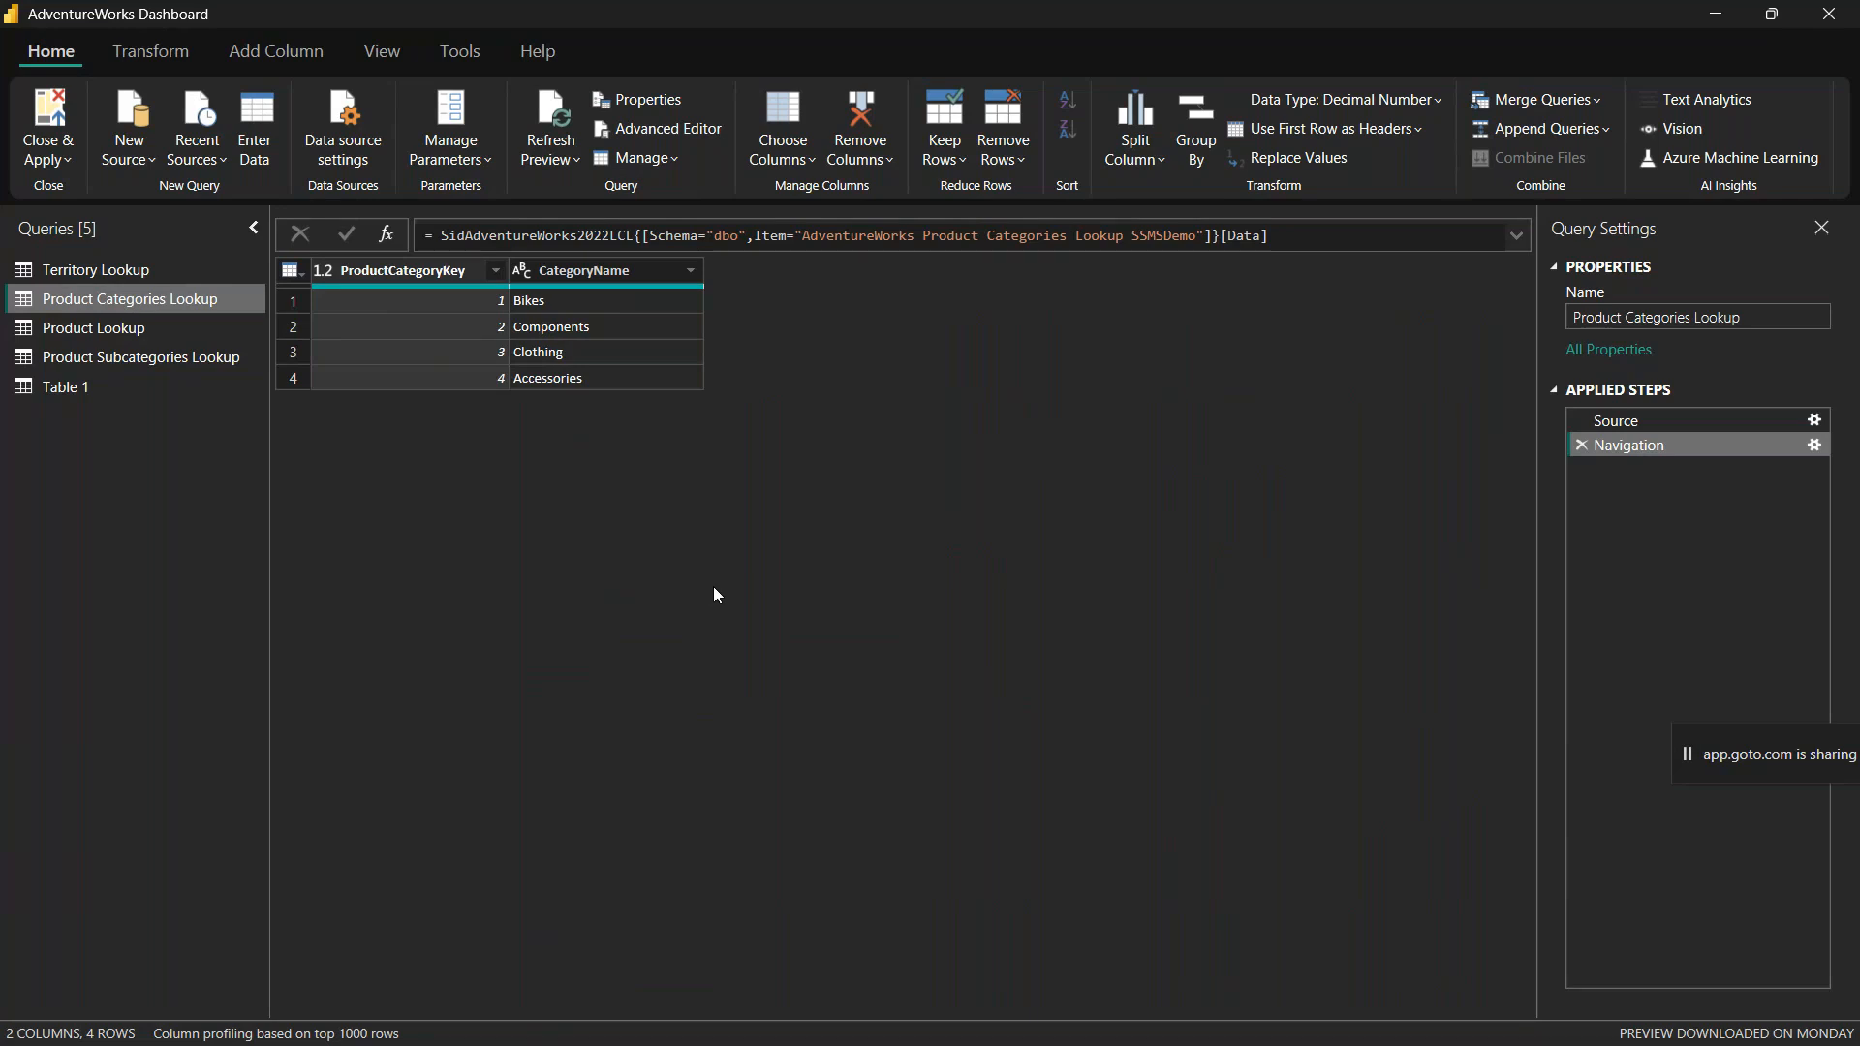
{"action": "left_click", "coordinate": [115, 271]}
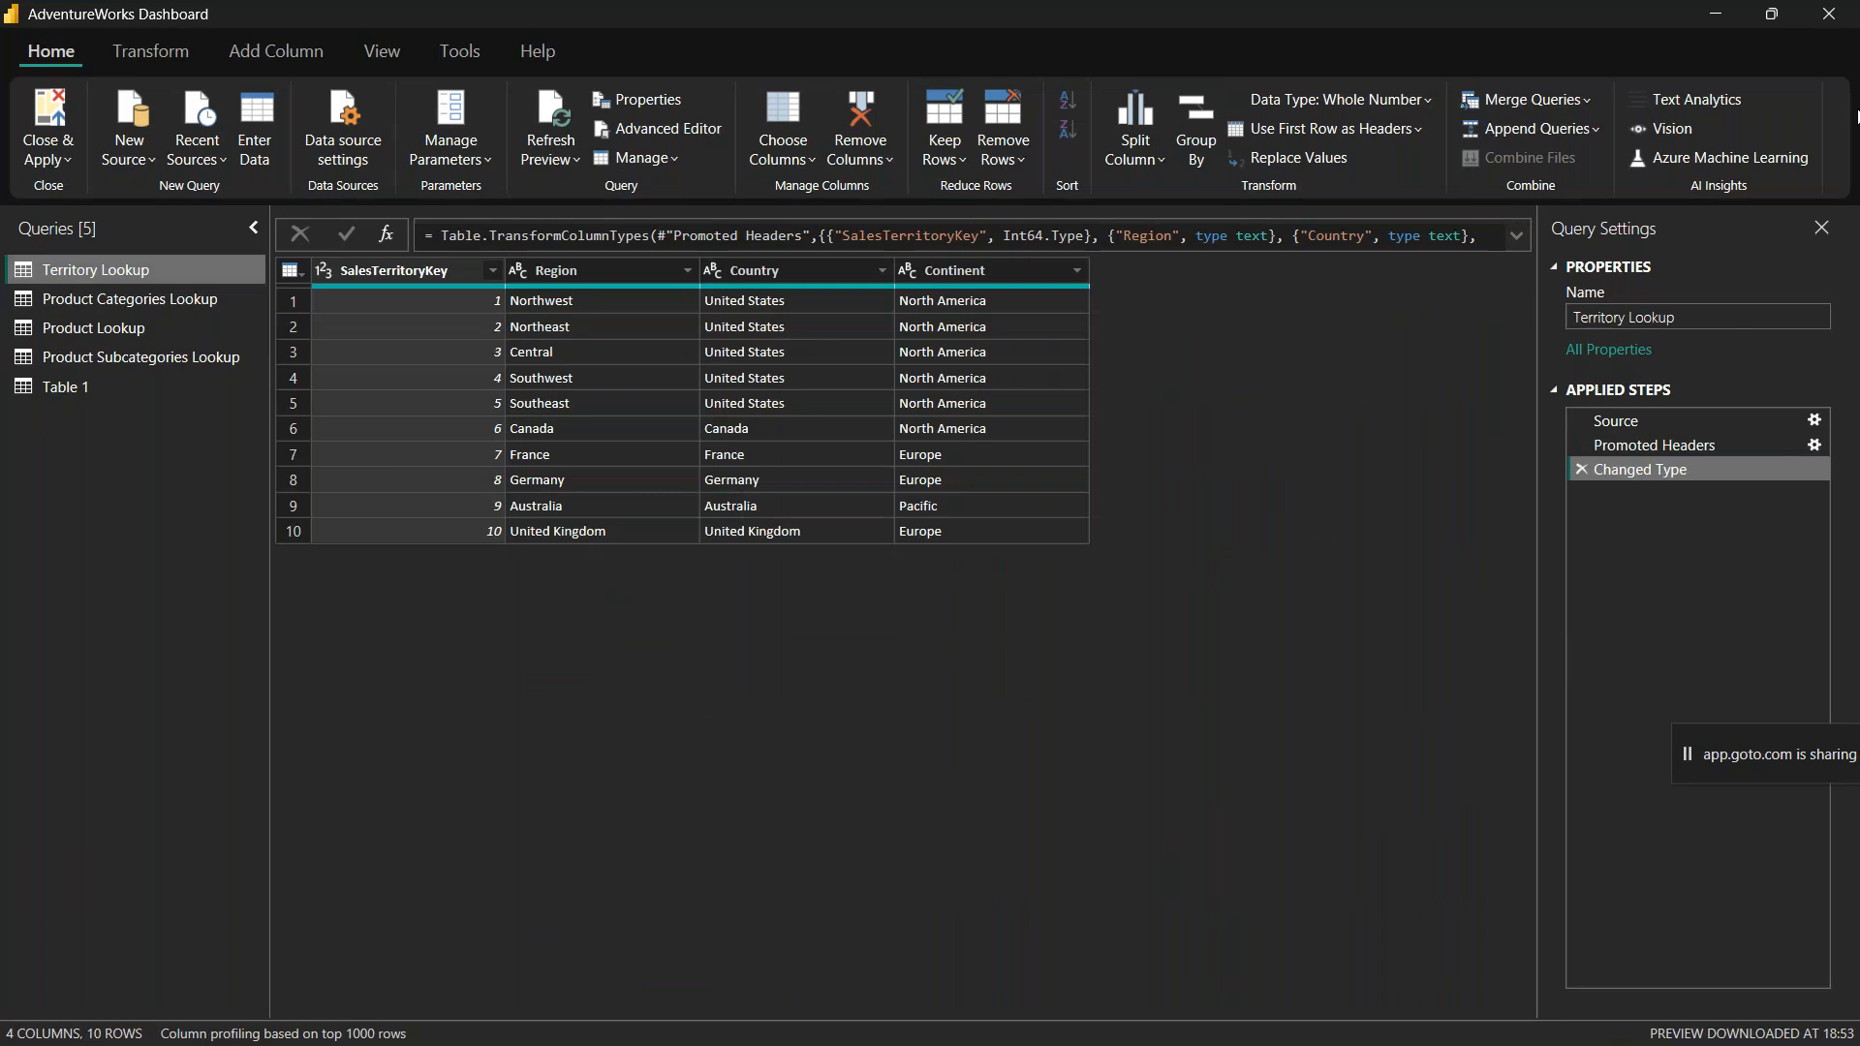
Step: Close the Power Query Editor, delete Table 1 from the model in the table view, and return to the model view
{"action": "left_click", "coordinate": [1829, 14]}
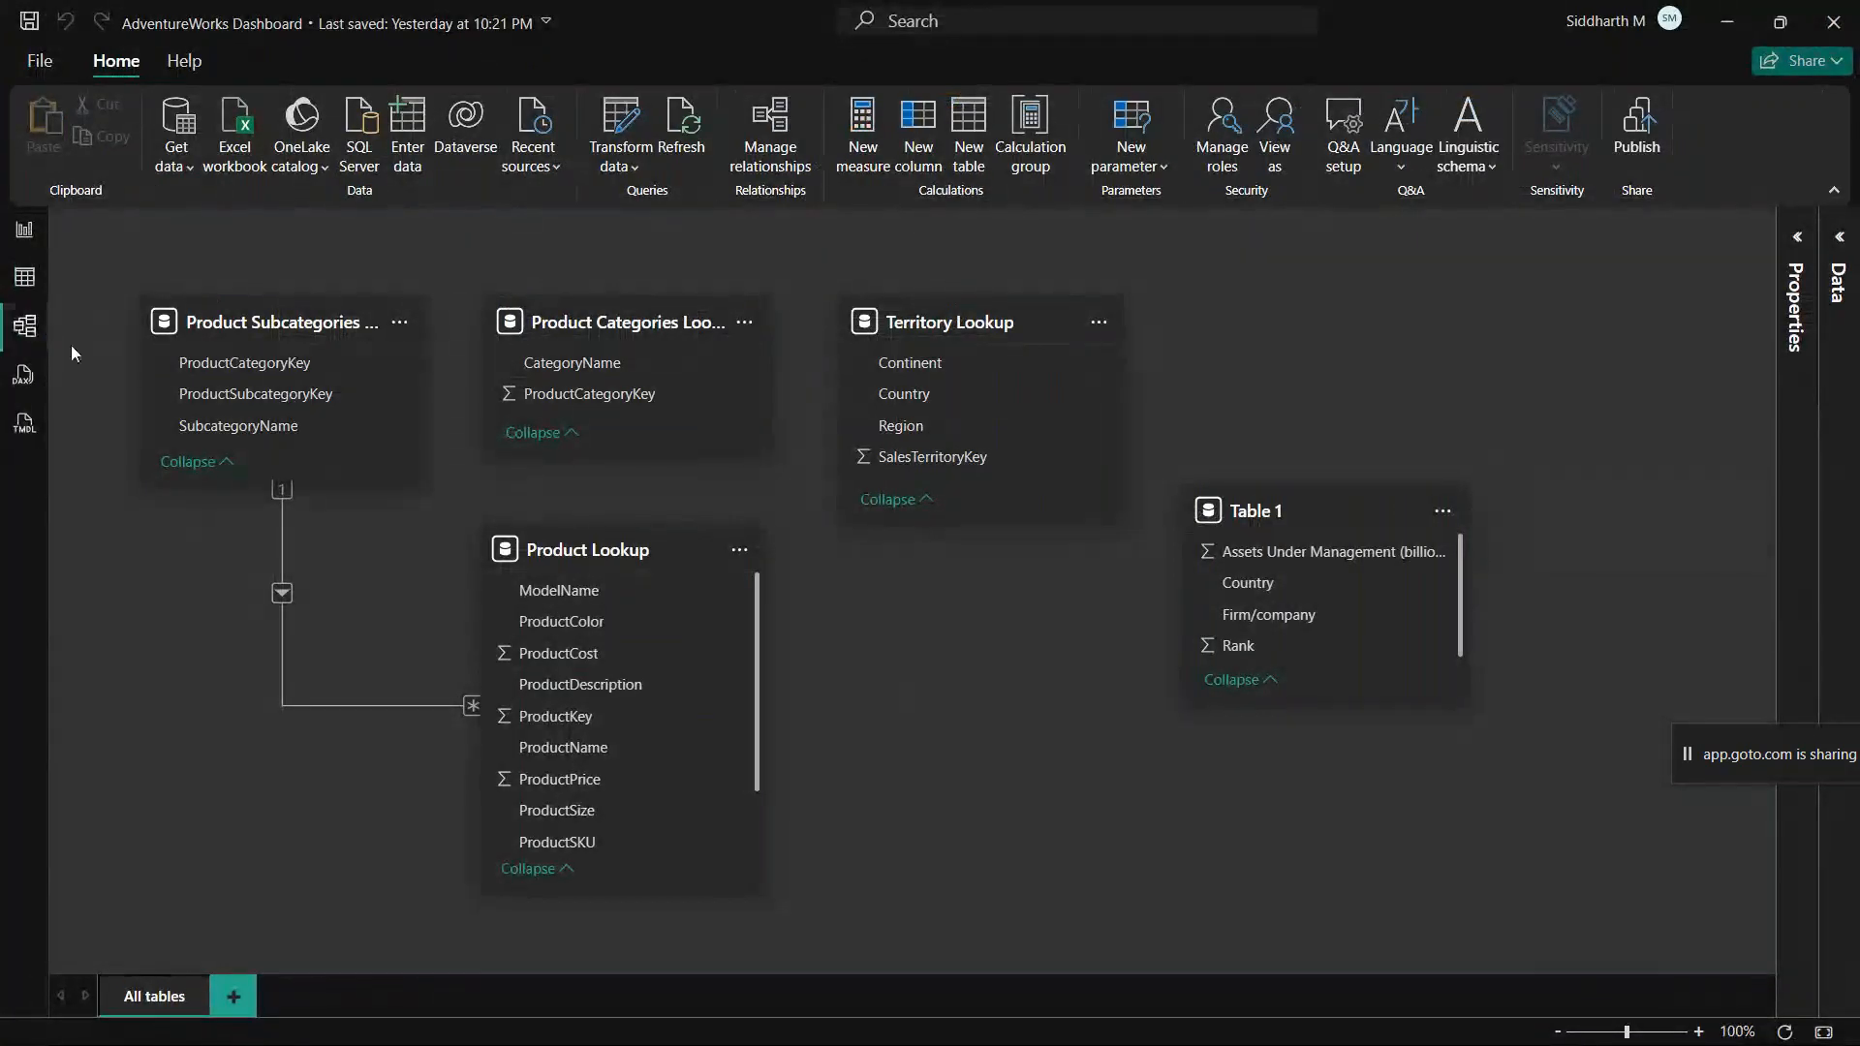
{"action": "left_click", "coordinate": [8, 278]}
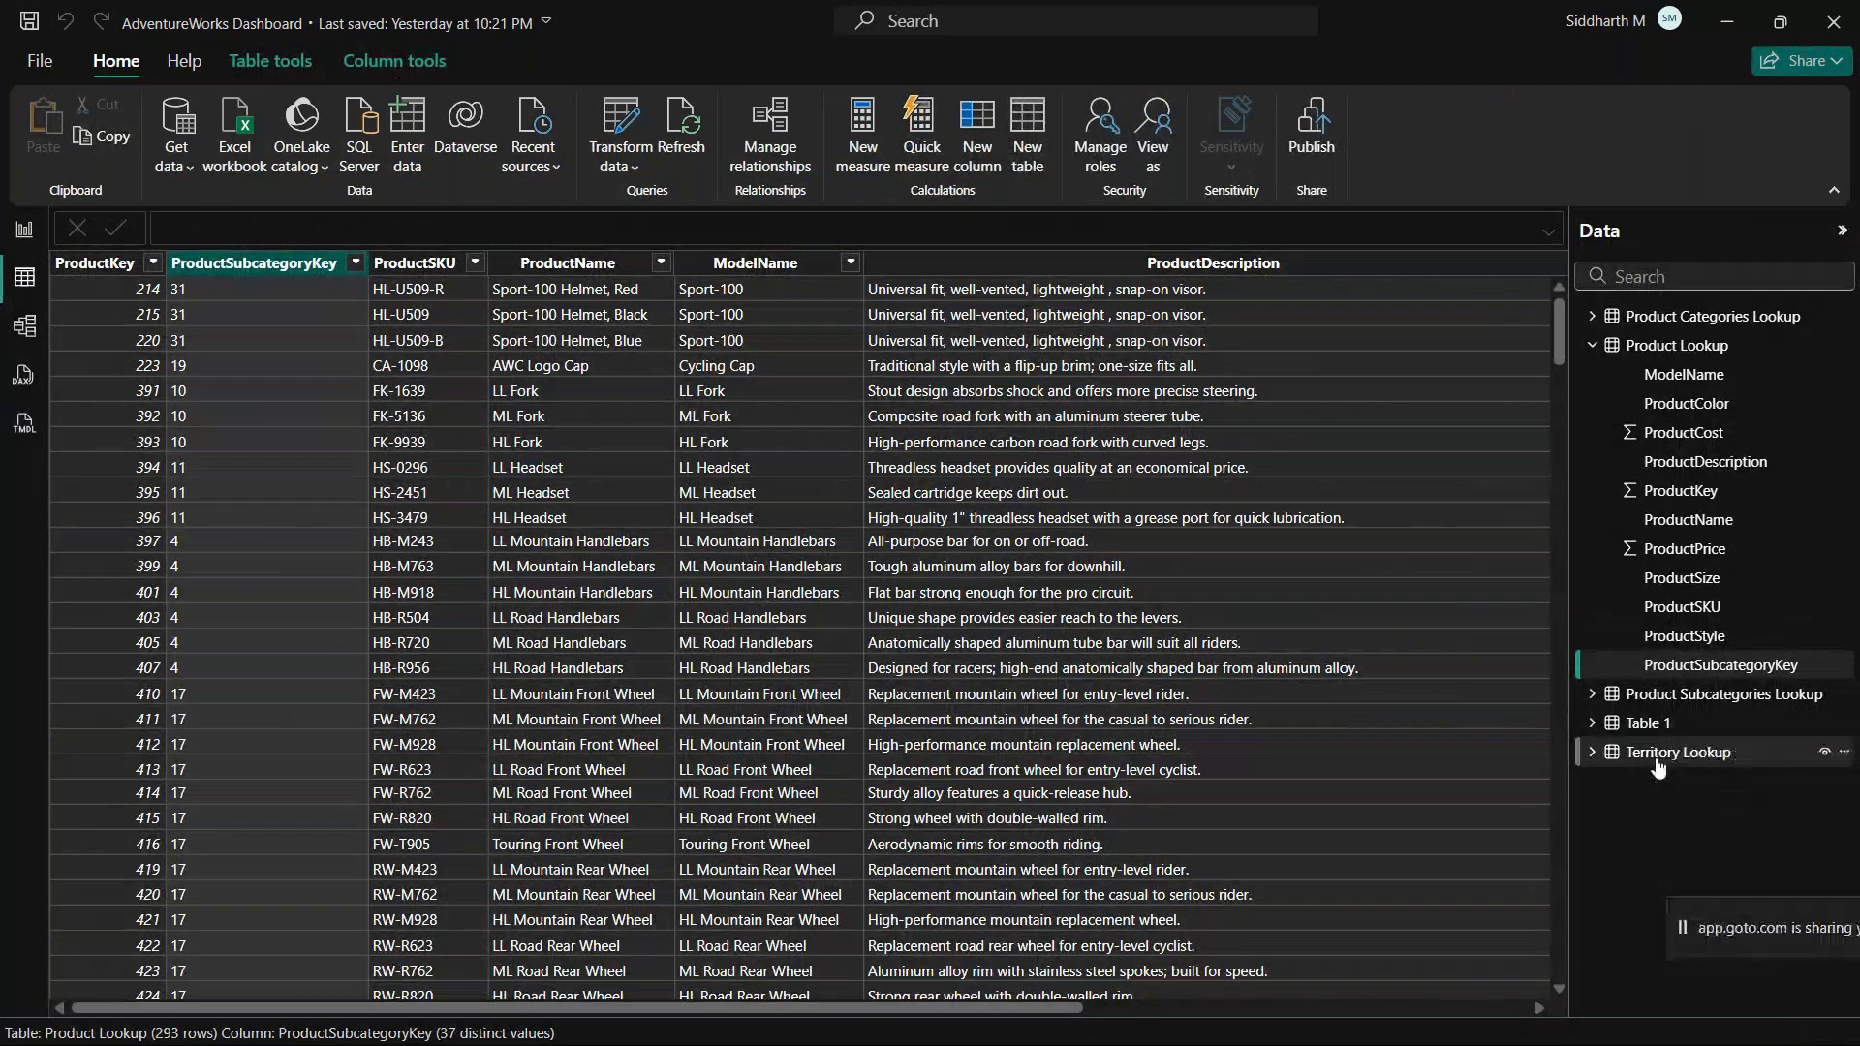
{"action": "left_click", "coordinate": [1648, 723]}
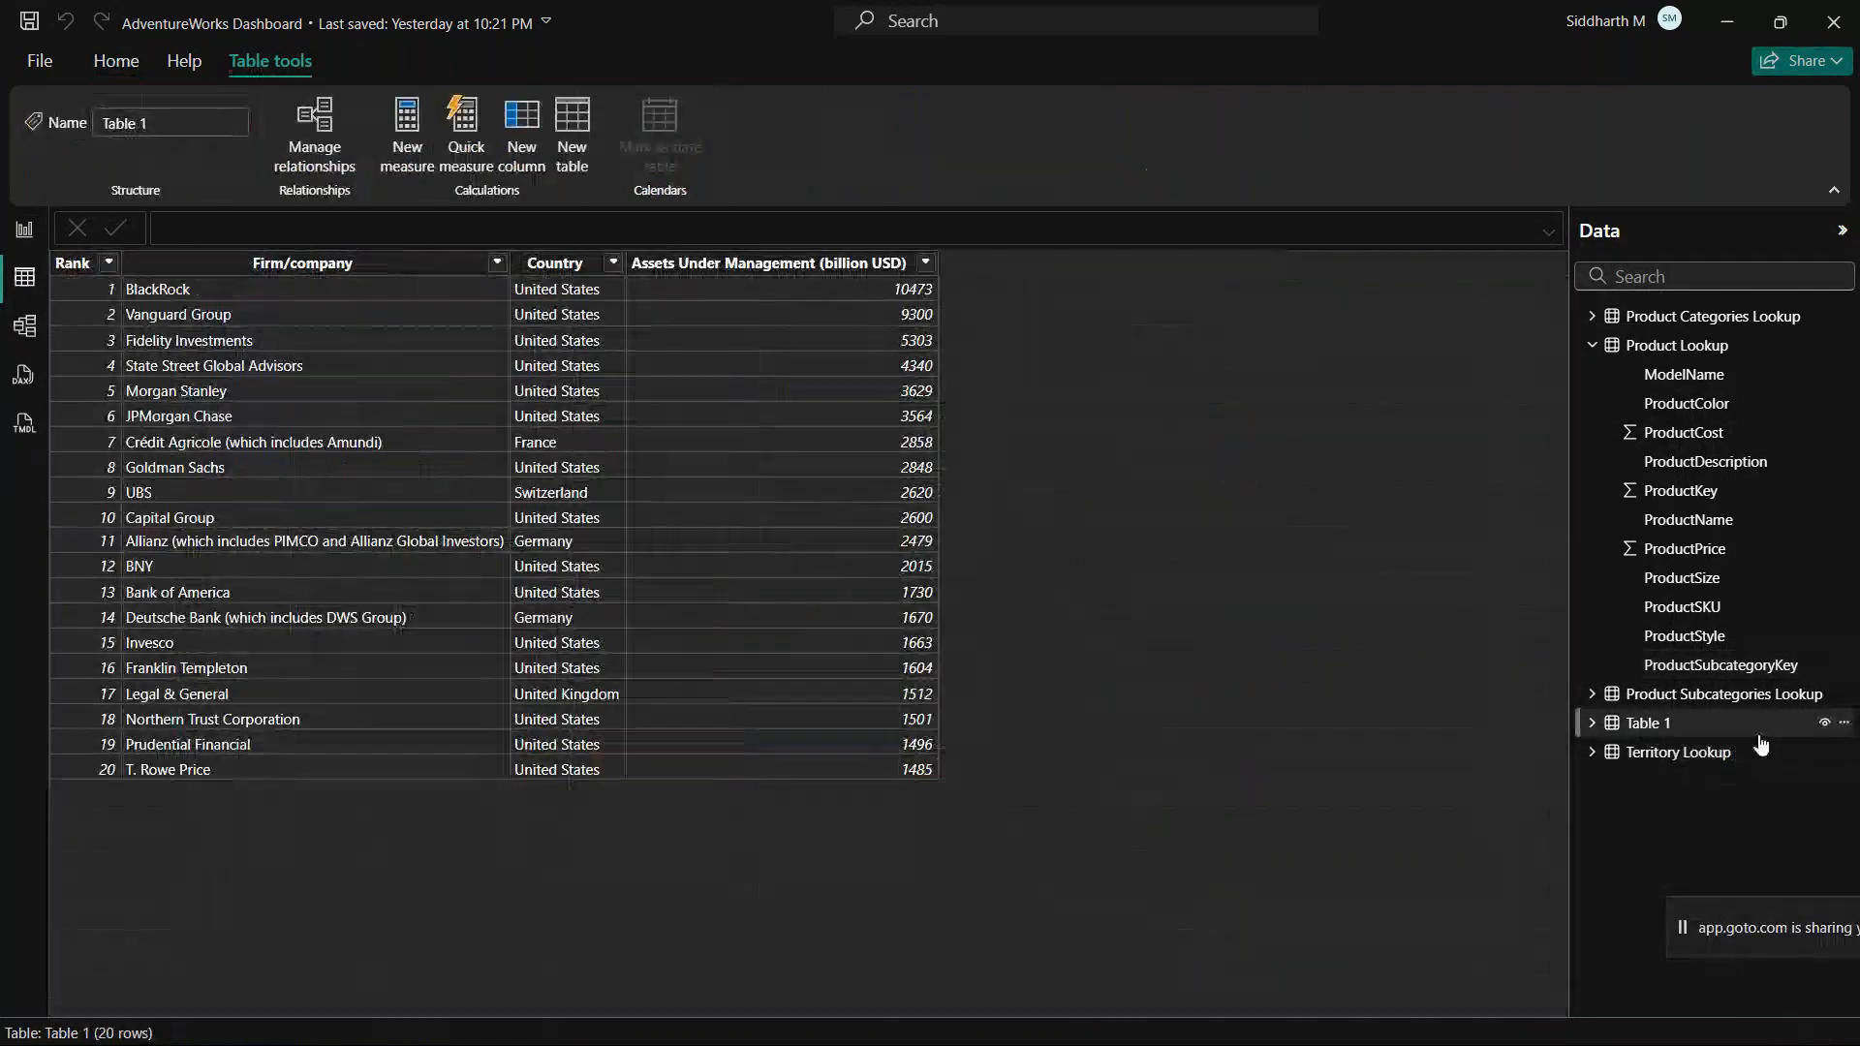
{"action": "left_click", "coordinate": [1844, 723]}
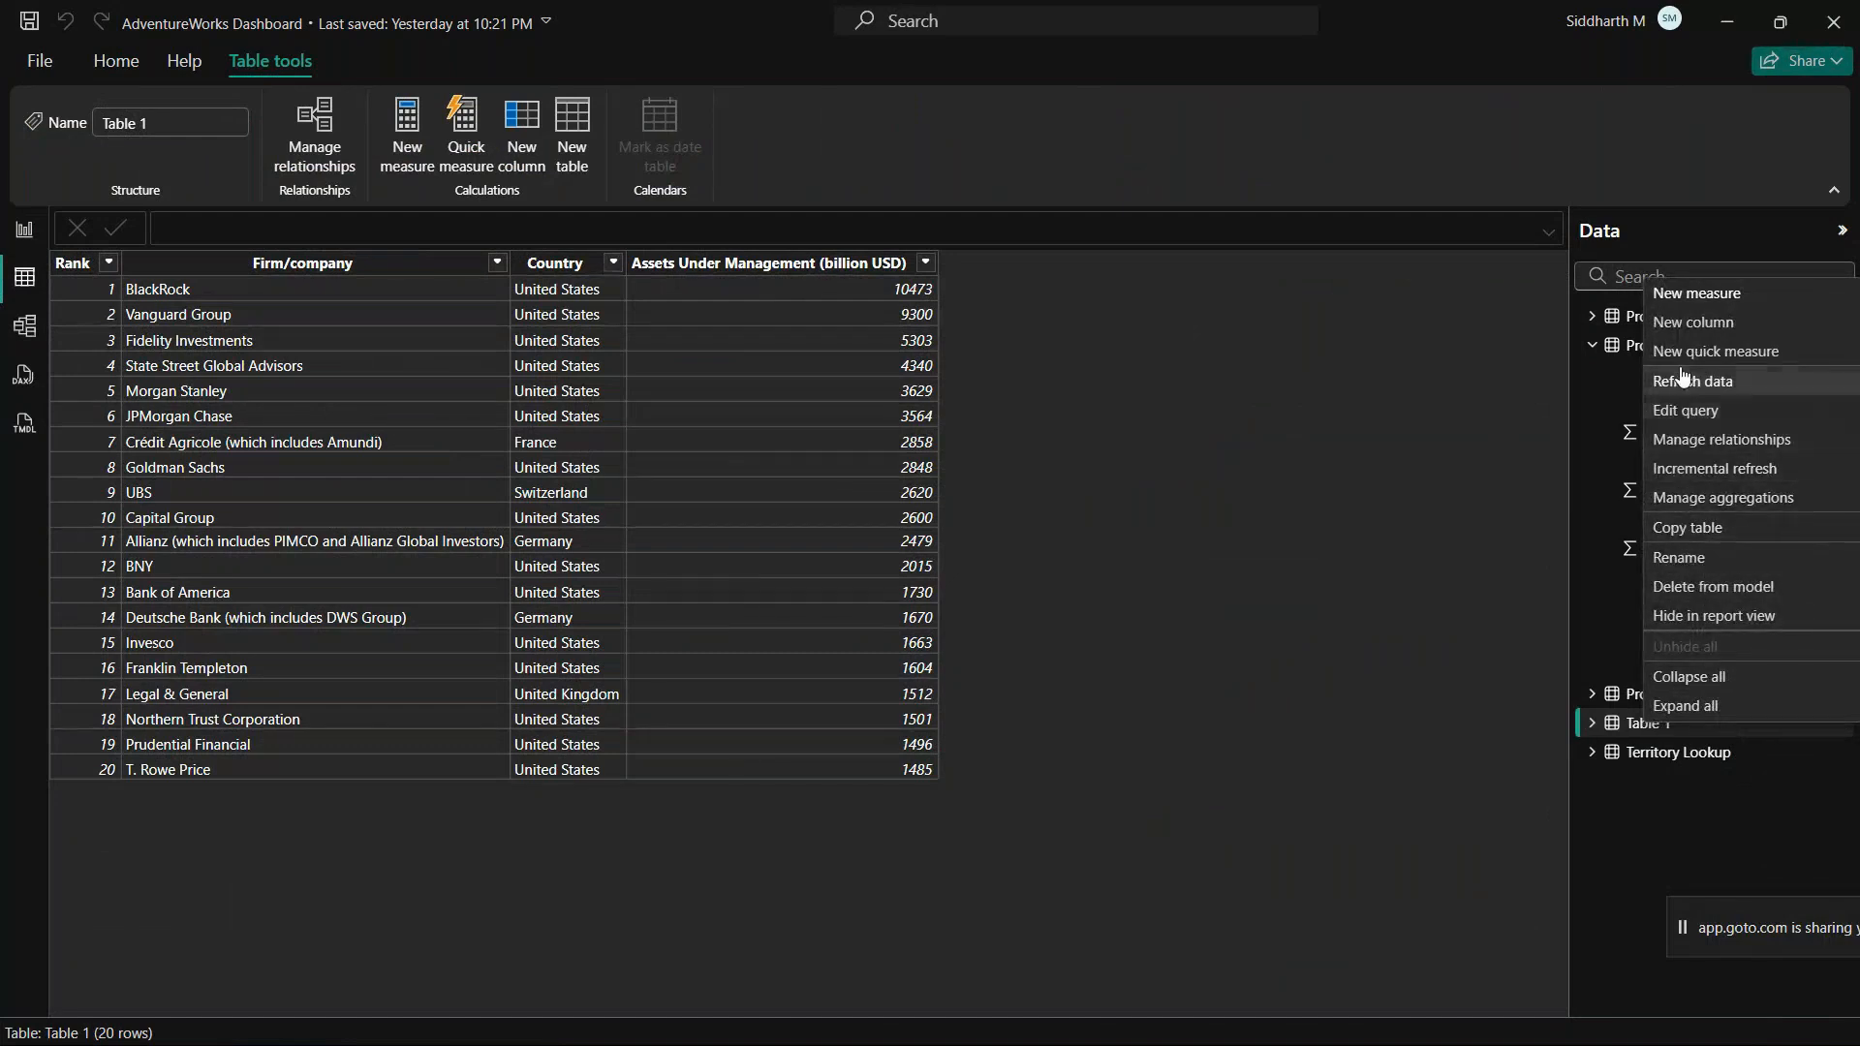
{"action": "left_click", "coordinate": [1681, 586]}
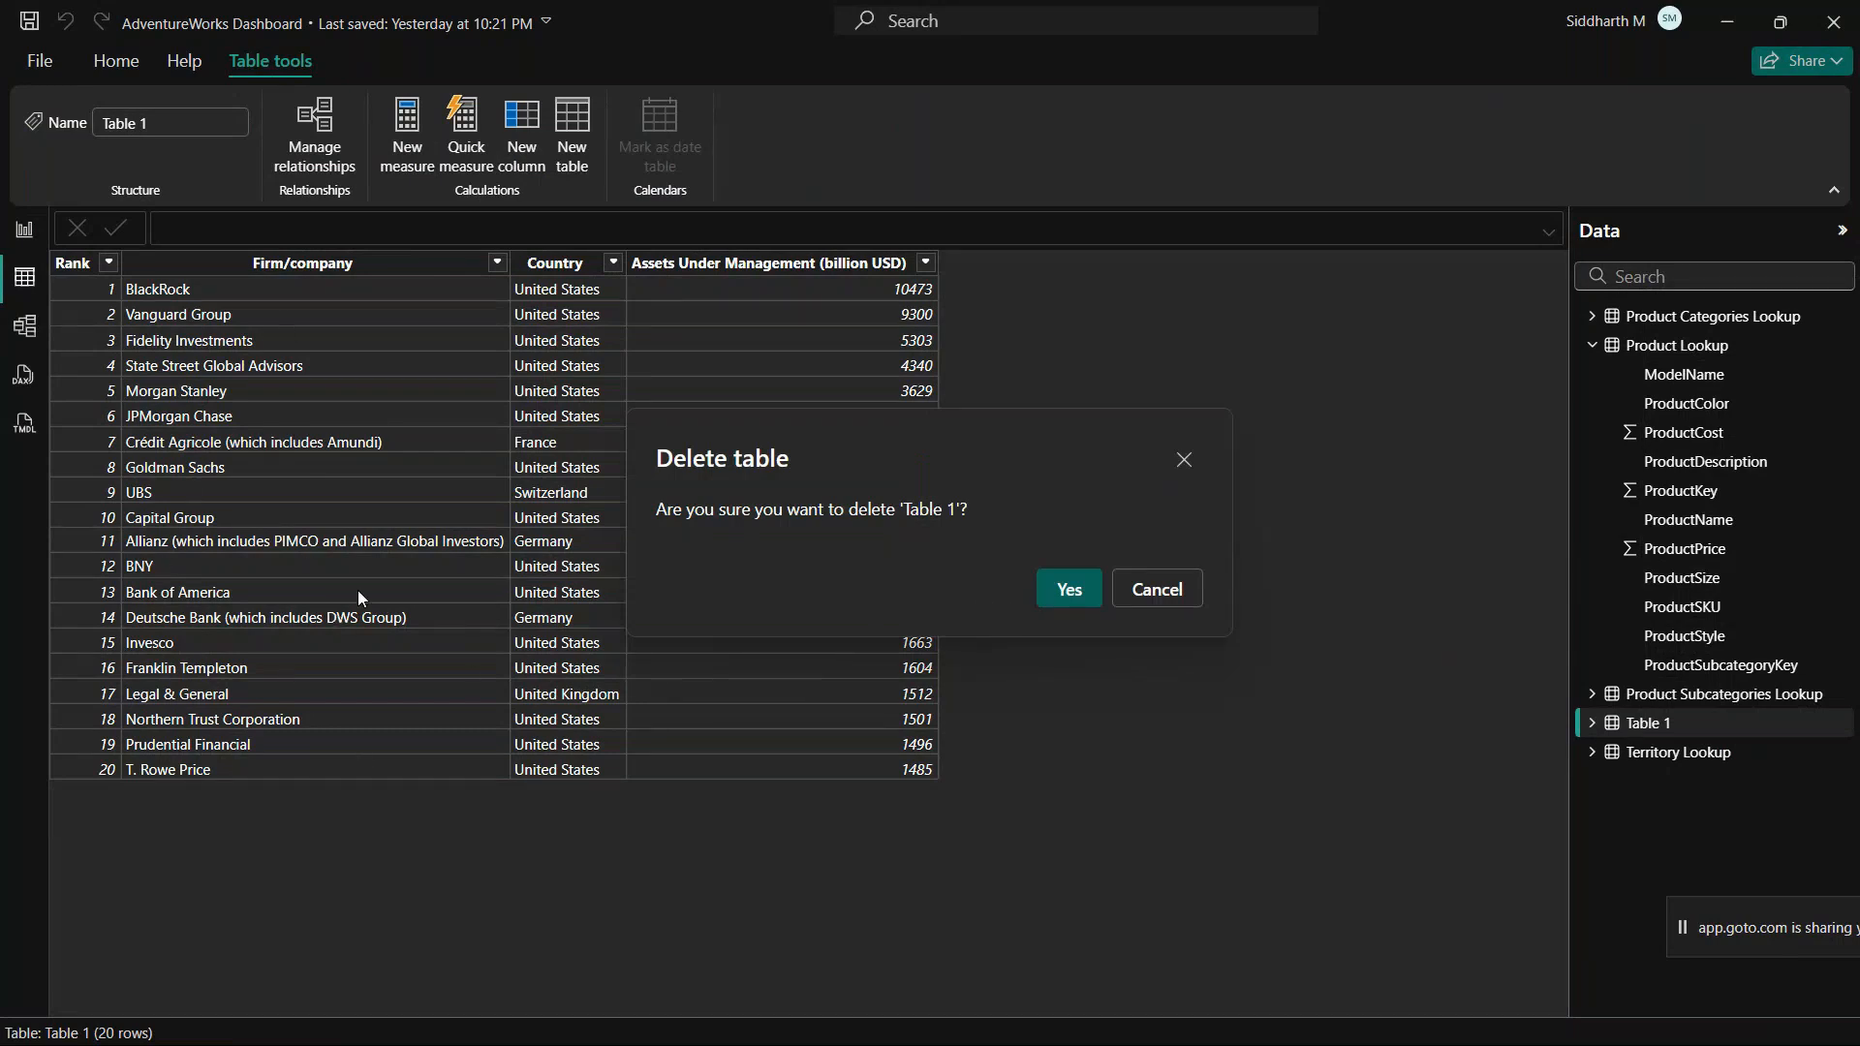
{"action": "left_click", "coordinate": [1069, 593]}
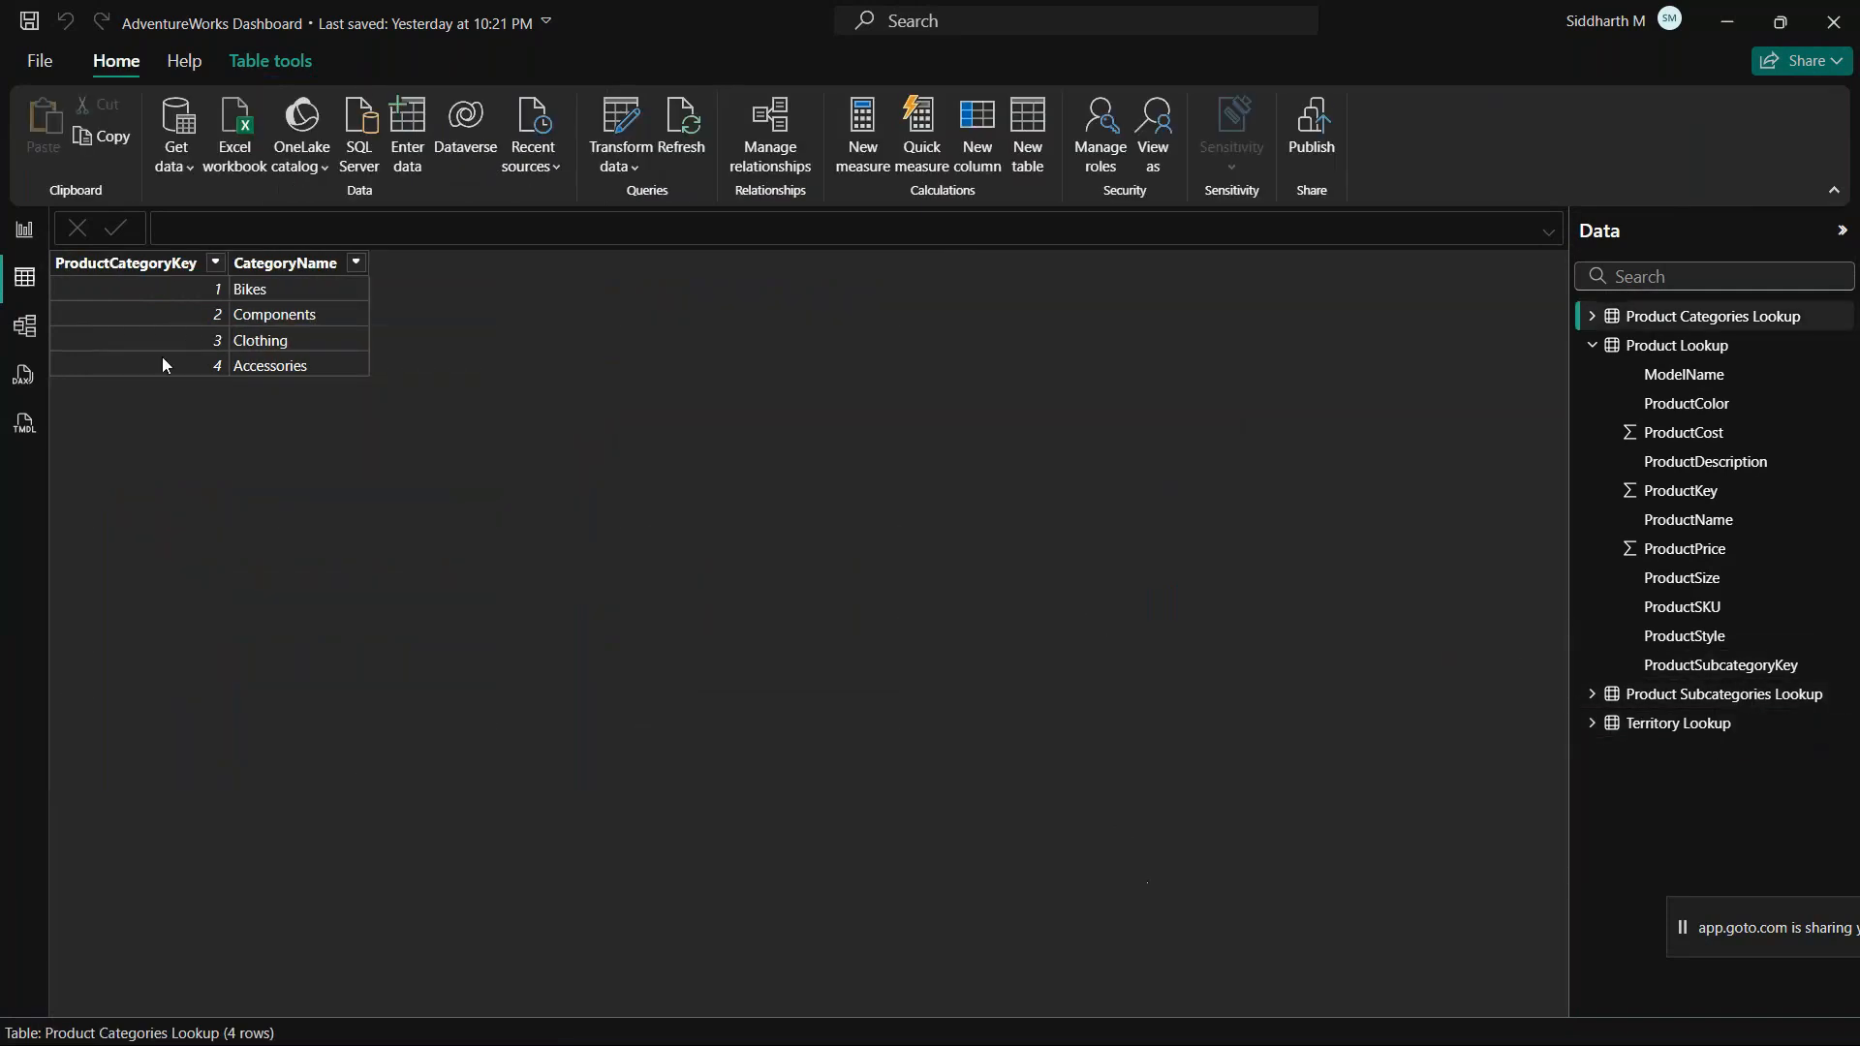
{"action": "left_click", "coordinate": [25, 325]}
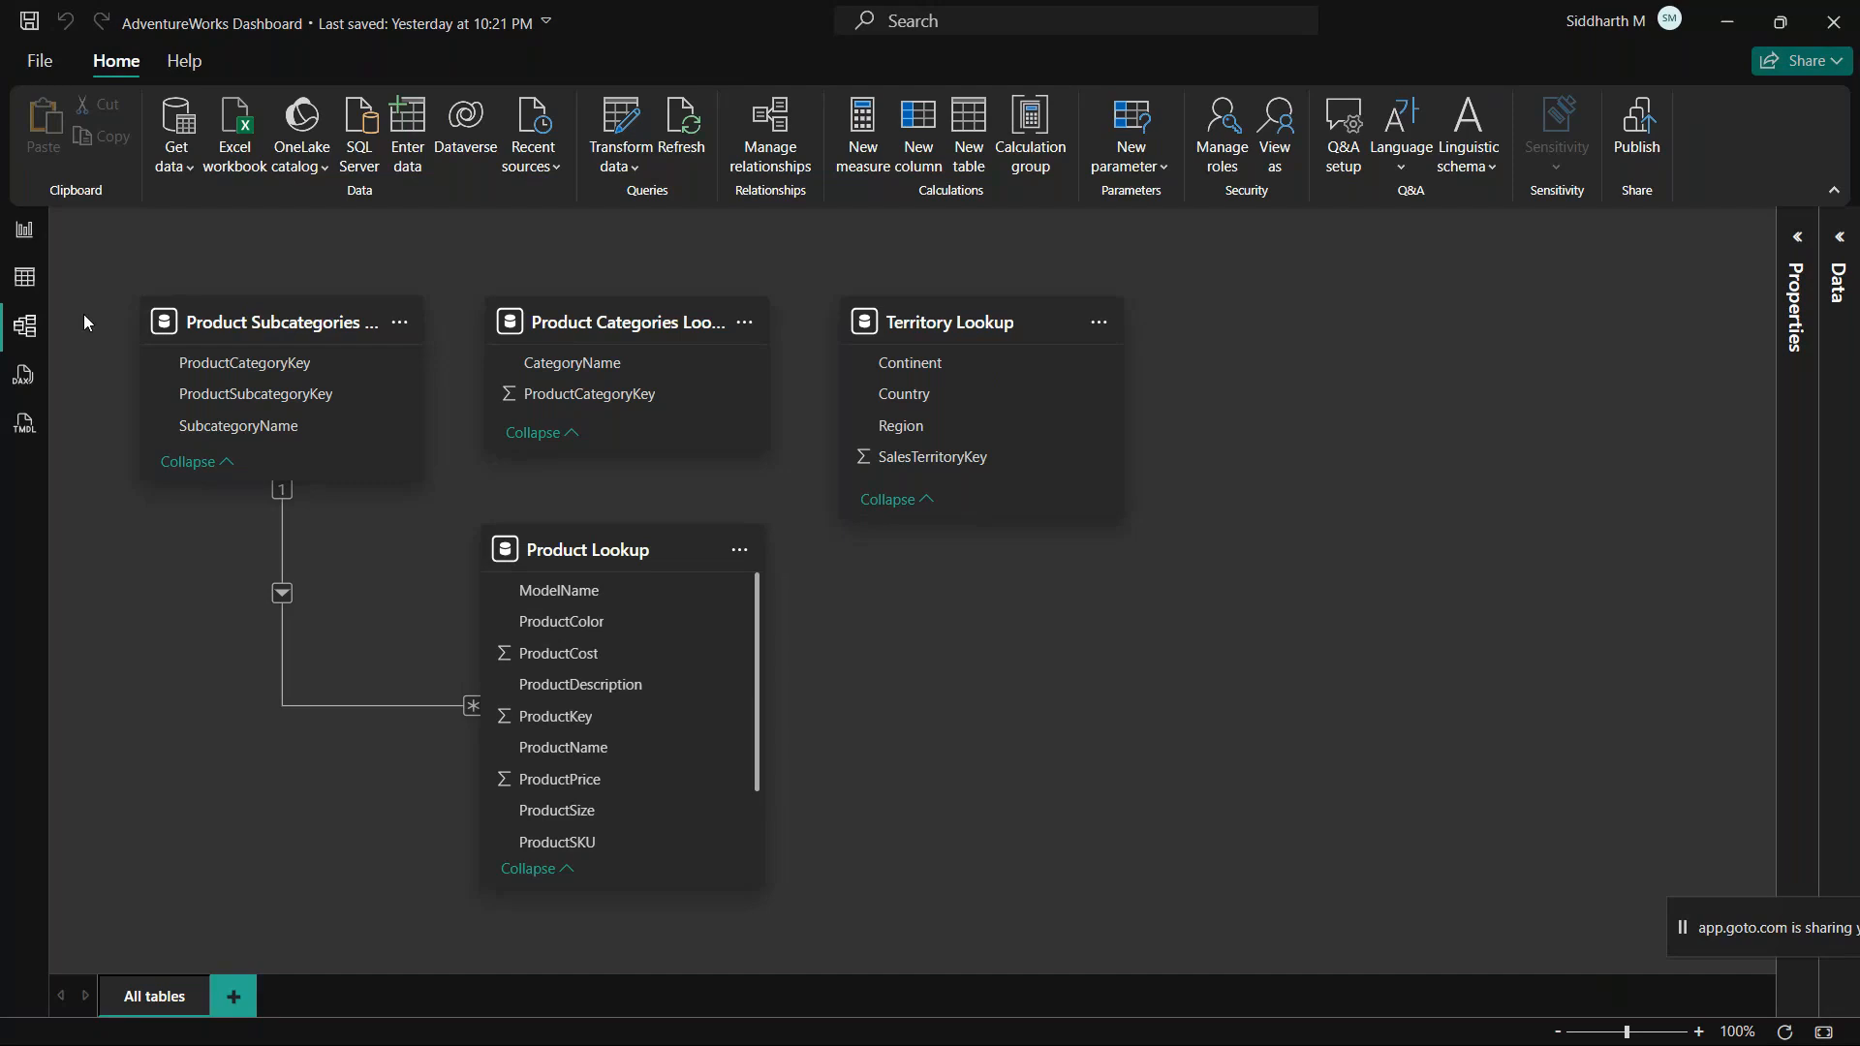
Step: Open the application options and show the global Preview features settings
{"action": "left_click", "coordinate": [41, 66]}
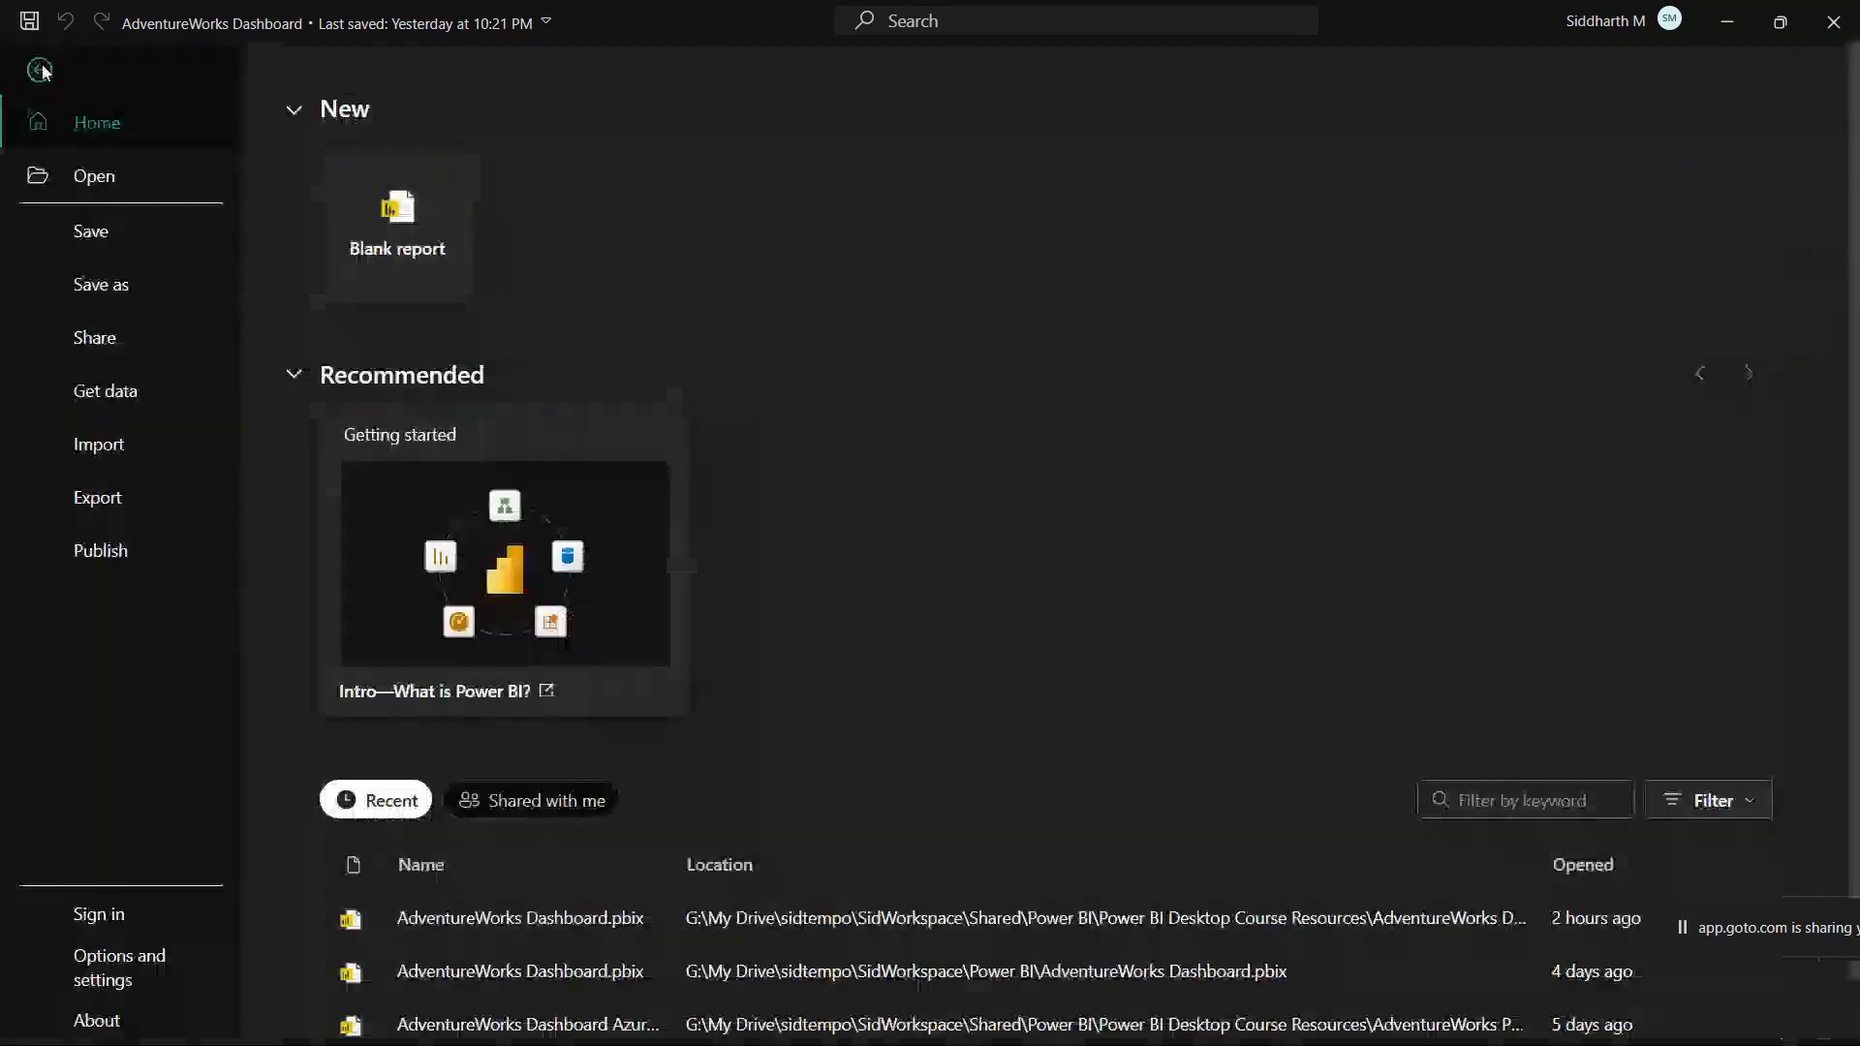
{"action": "left_click", "coordinate": [124, 965]}
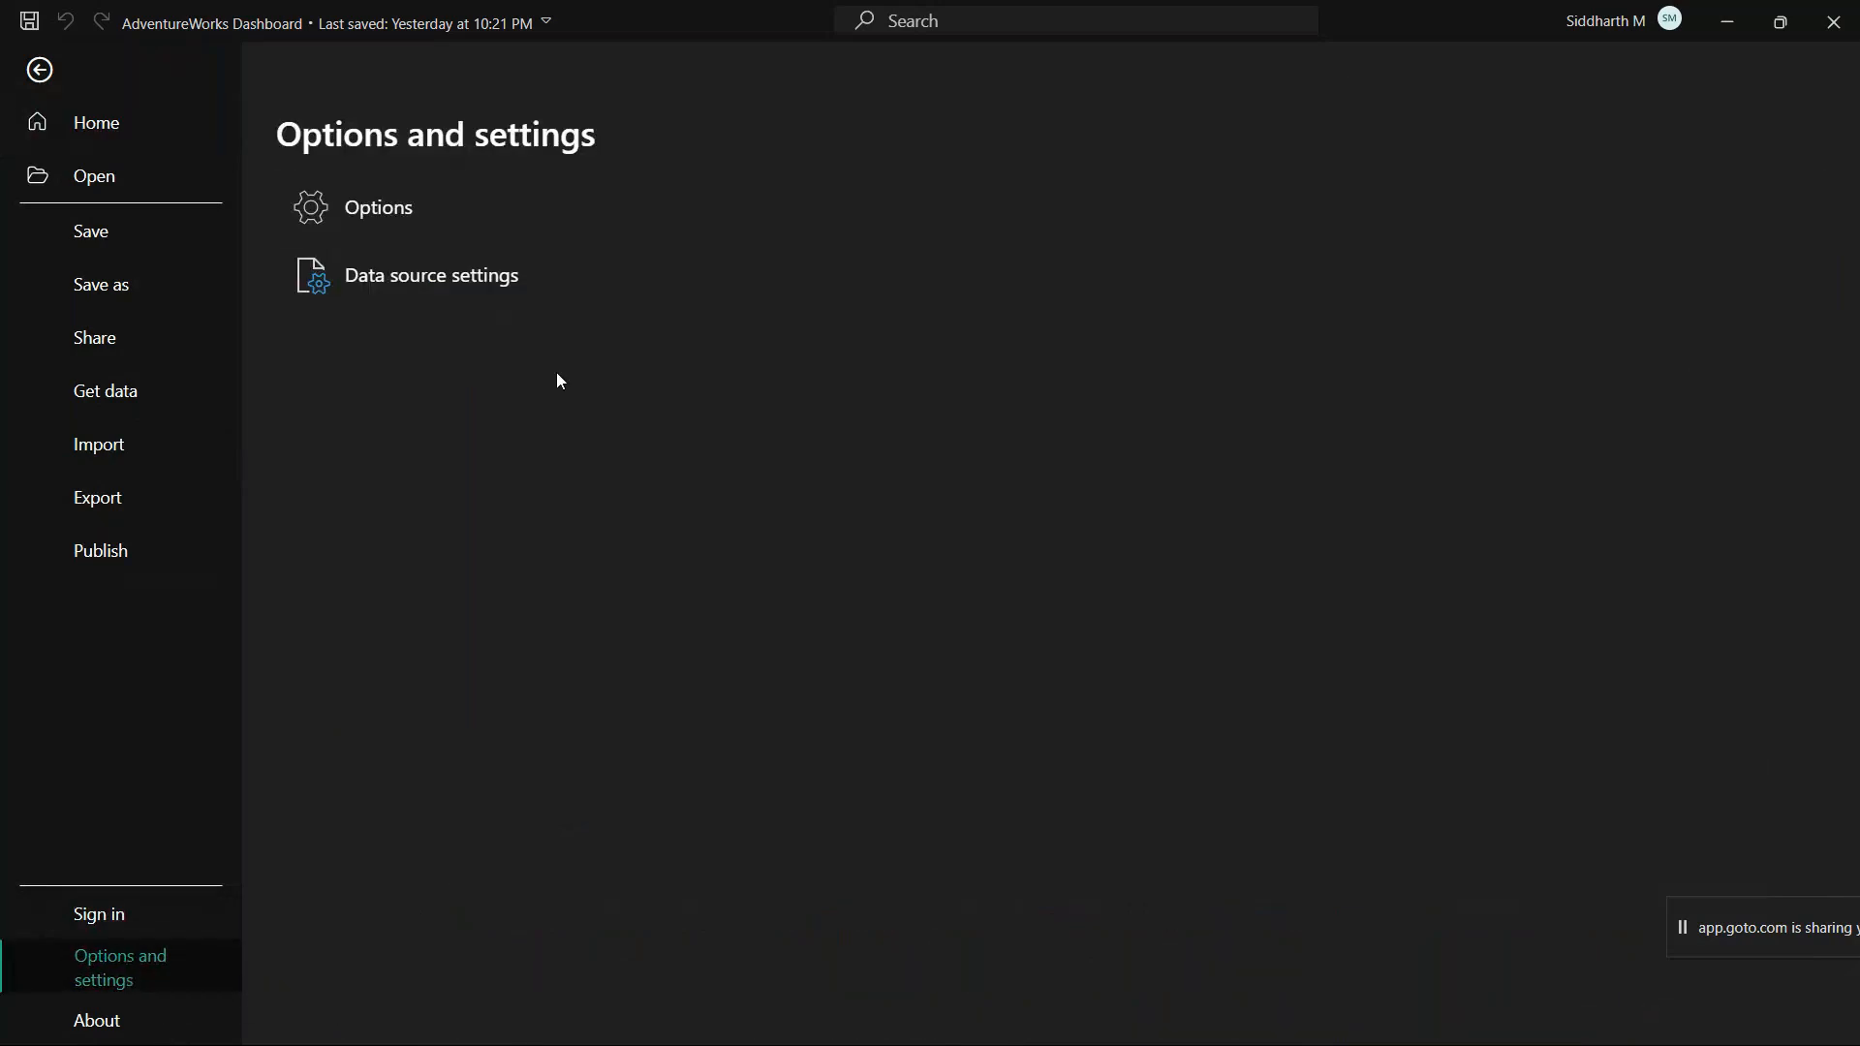
{"action": "left_click", "coordinate": [385, 210]}
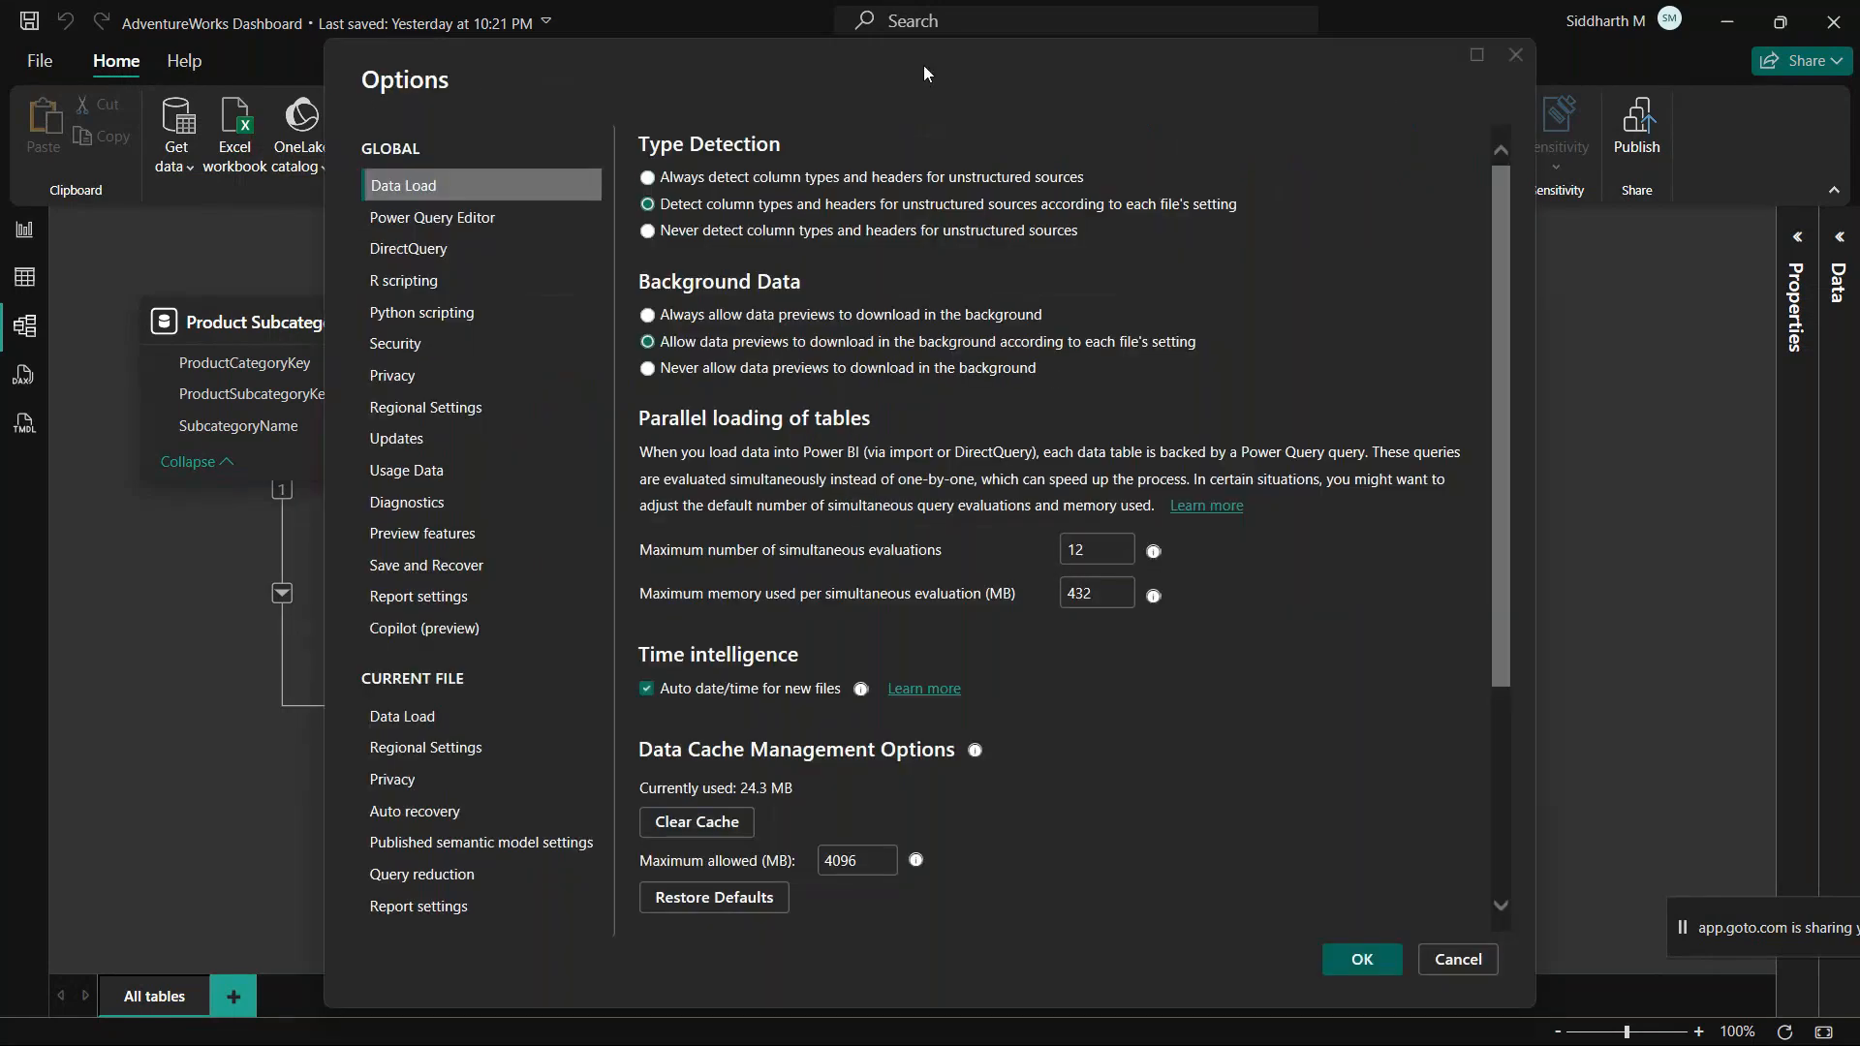
{"action": "left_click_drag", "start_coordinate": [924, 73], "coordinate": [879, 42]}
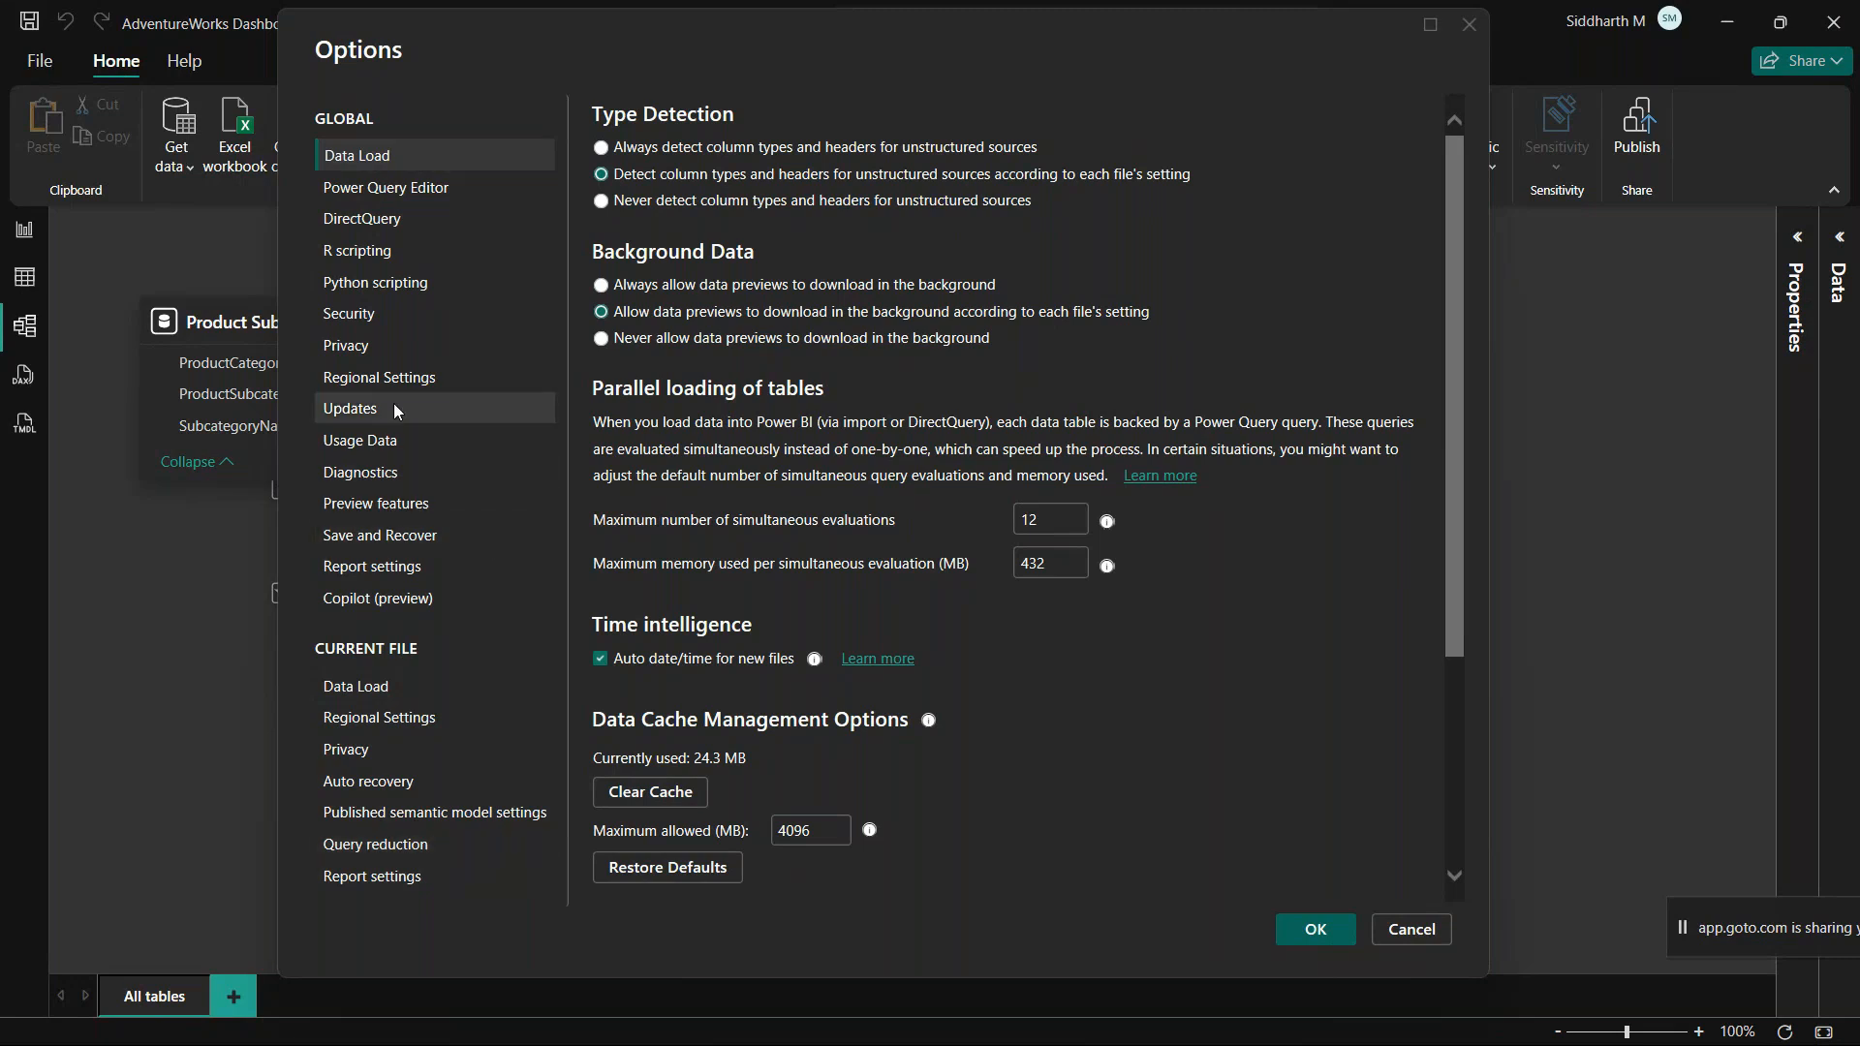
{"action": "left_click", "coordinate": [439, 506]}
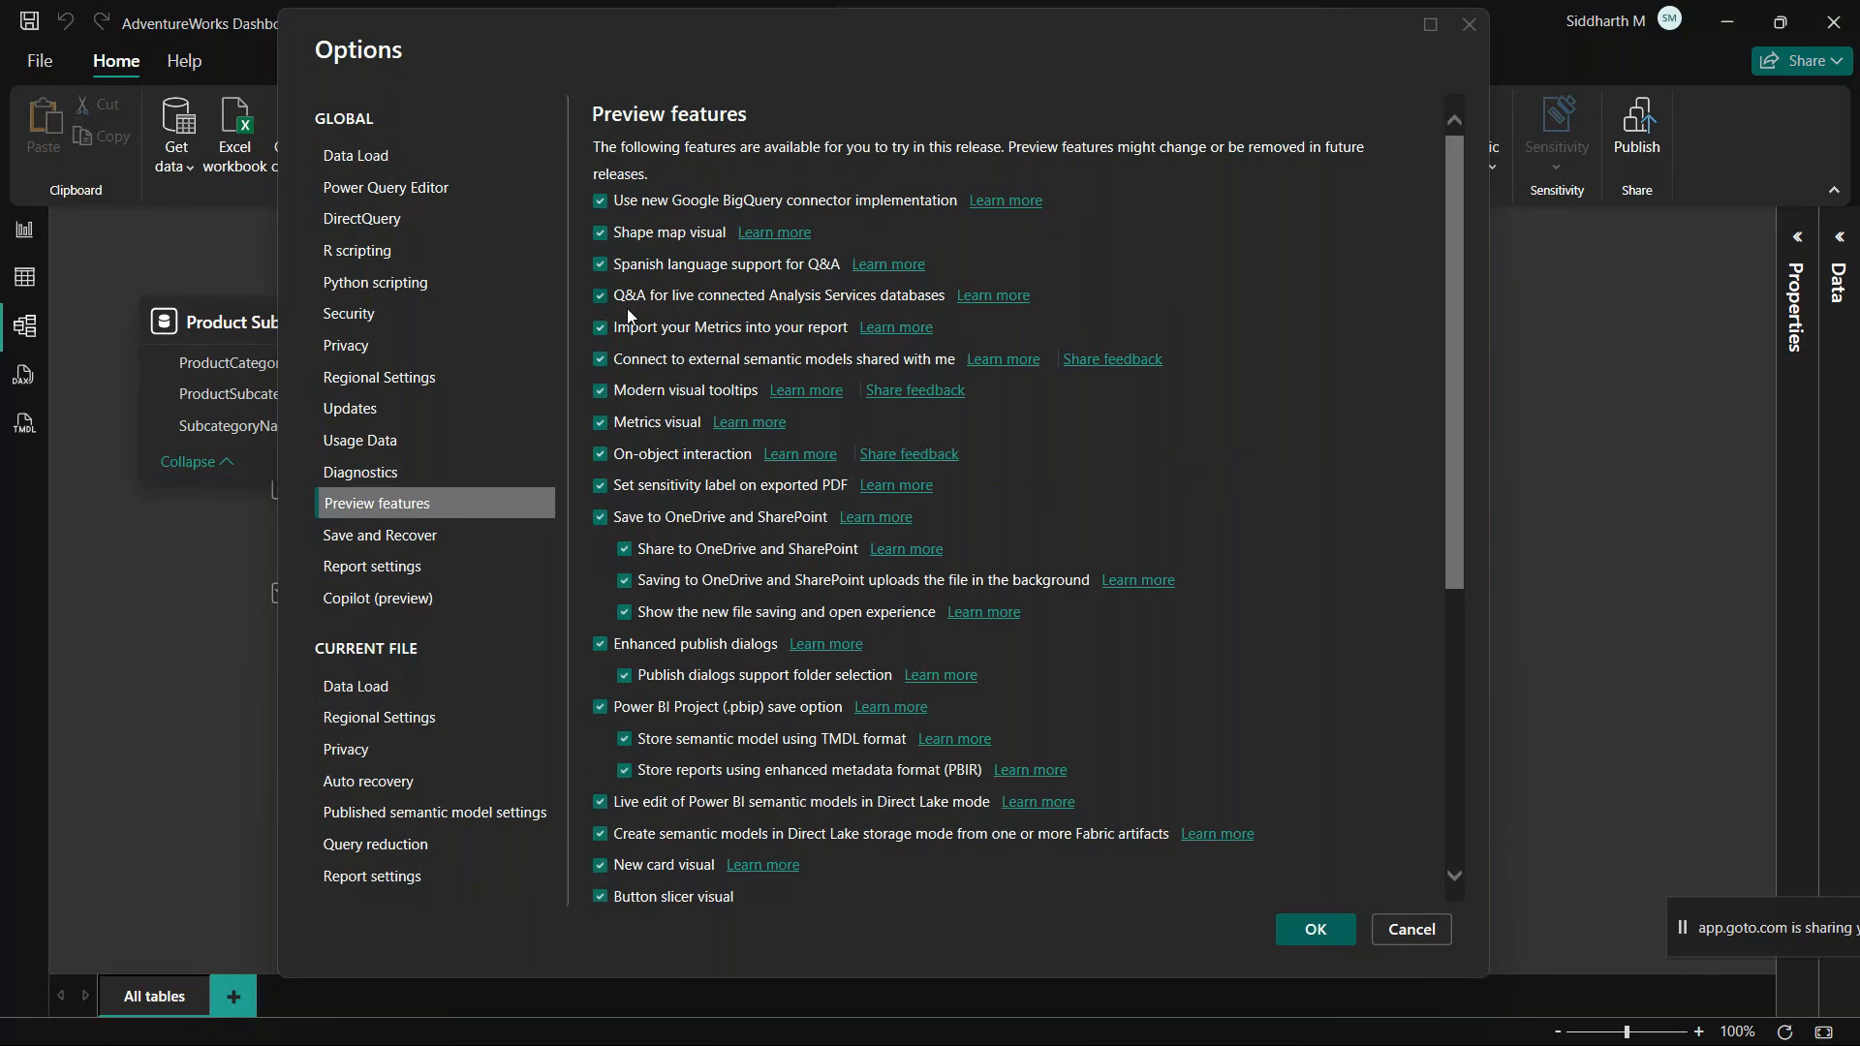
Step: Enable the List slicer visual, Text slicer visual, Improve Q&A with Copilot, Netezza ODBC driver, Bundled Oracle Managed ODP Provider and Translytical task flow preview features
{"action": "scroll", "coordinate": [703, 623], "scroll_direction": "down", "scroll_amount": 5}
{"action": "scroll", "coordinate": [701, 616], "scroll_direction": "down", "scroll_amount": 1}
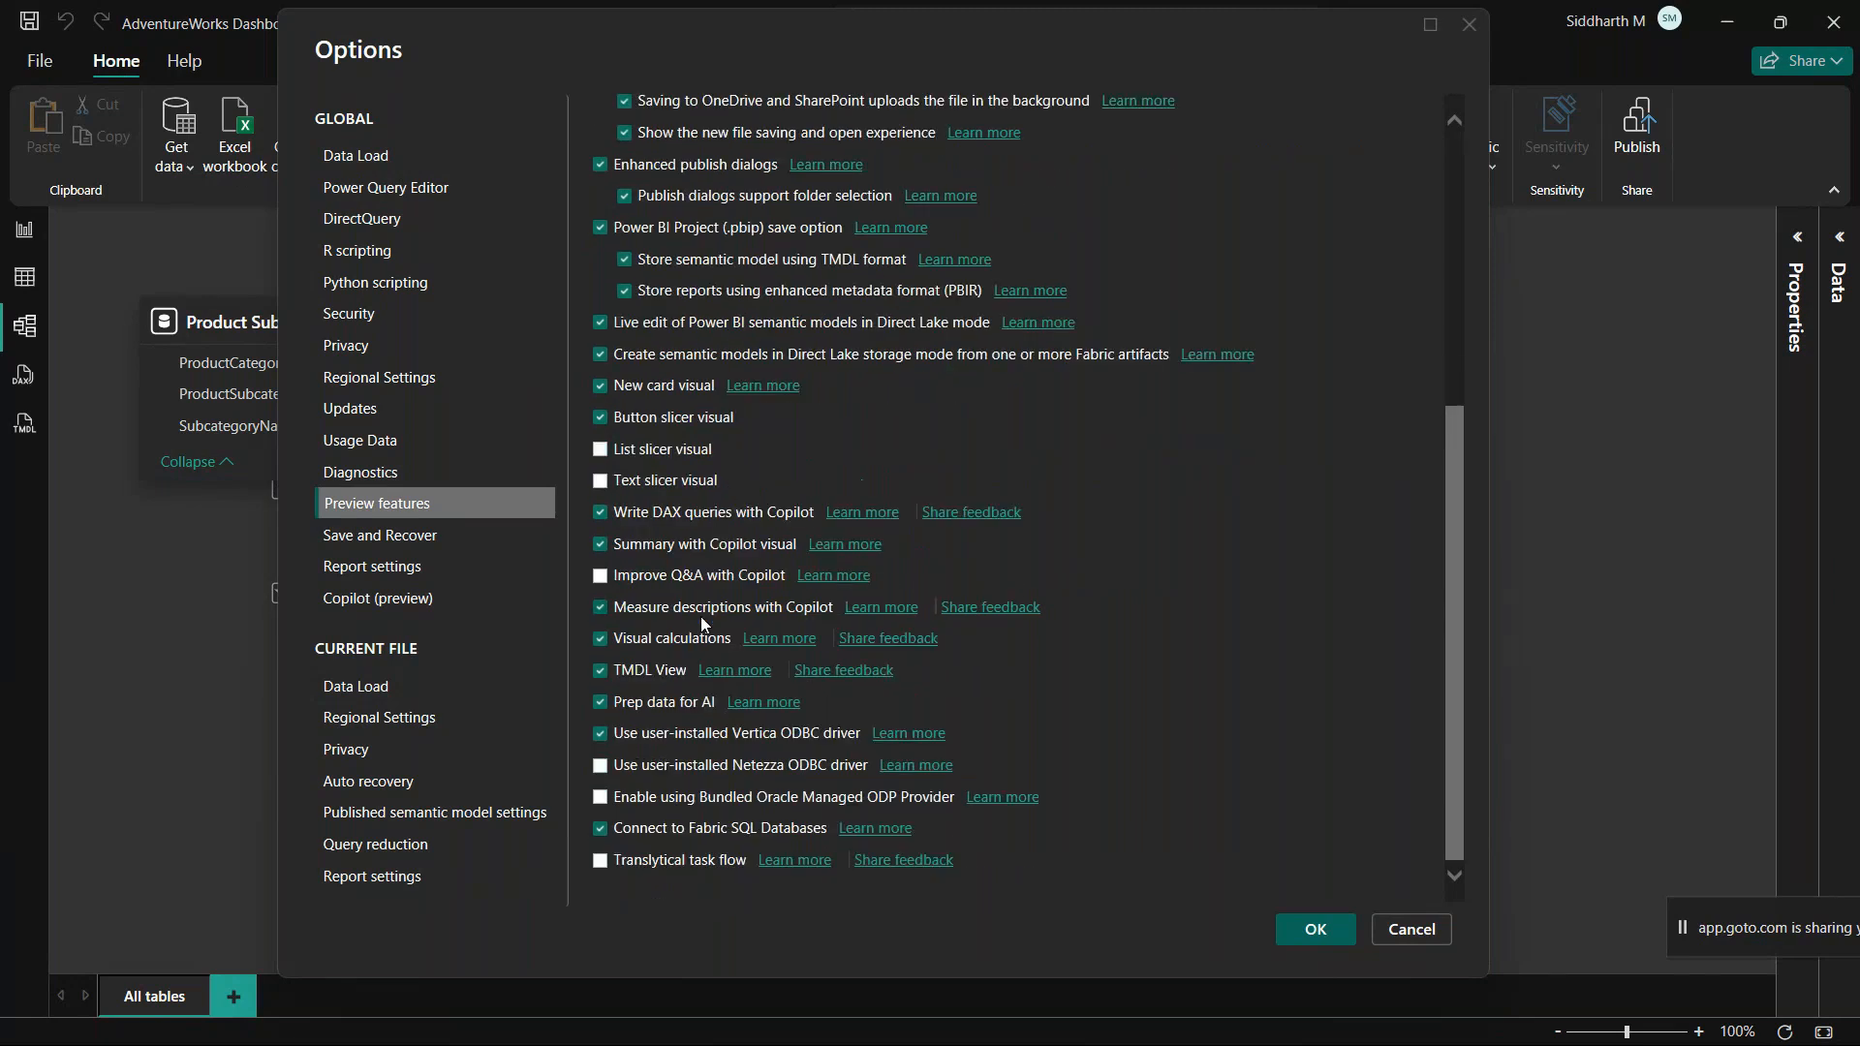
{"action": "left_click", "coordinate": [599, 449]}
{"action": "left_click", "coordinate": [599, 480]}
{"action": "left_click", "coordinate": [599, 576]}
{"action": "left_click", "coordinate": [600, 765]}
{"action": "left_click", "coordinate": [602, 863]}
Step: Review the whole list of preview features to check that every one of them is enabled
{"action": "scroll", "coordinate": [676, 797], "scroll_direction": "up", "scroll_amount": 6}
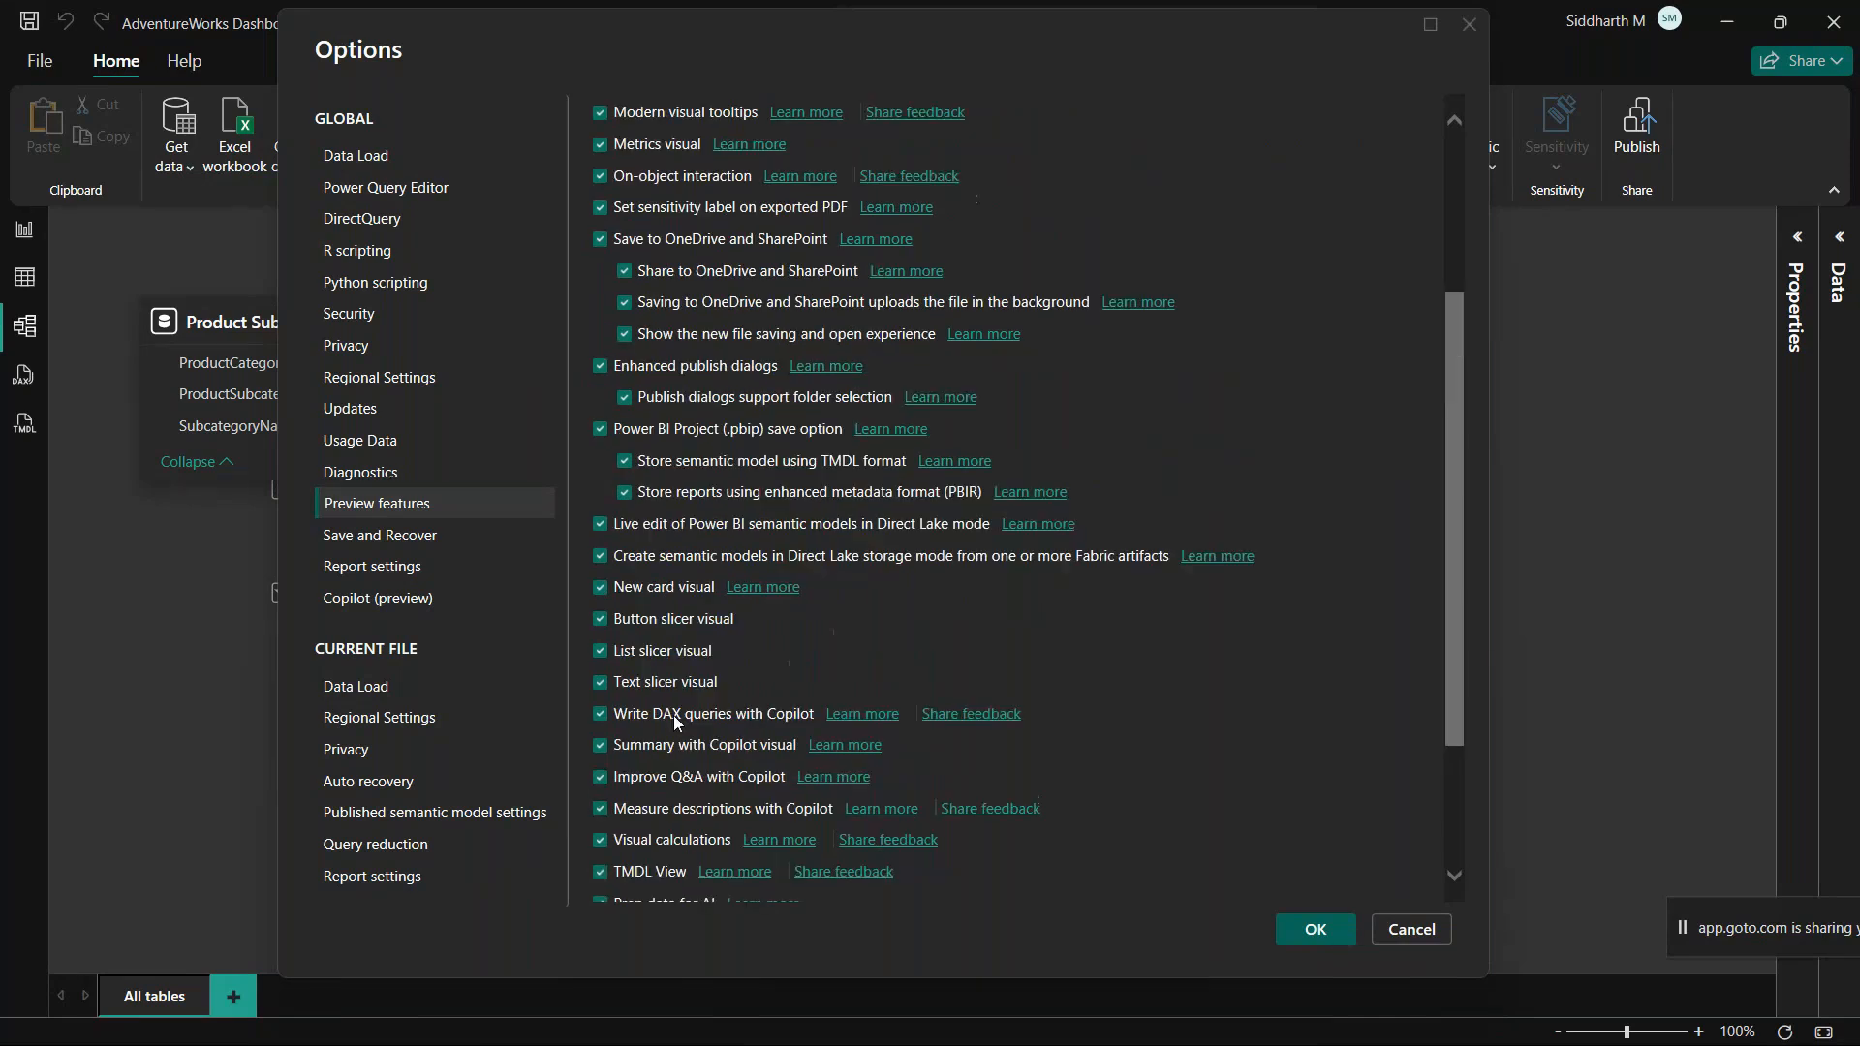
{"action": "scroll", "coordinate": [788, 631], "scroll_direction": "down", "scroll_amount": 6}
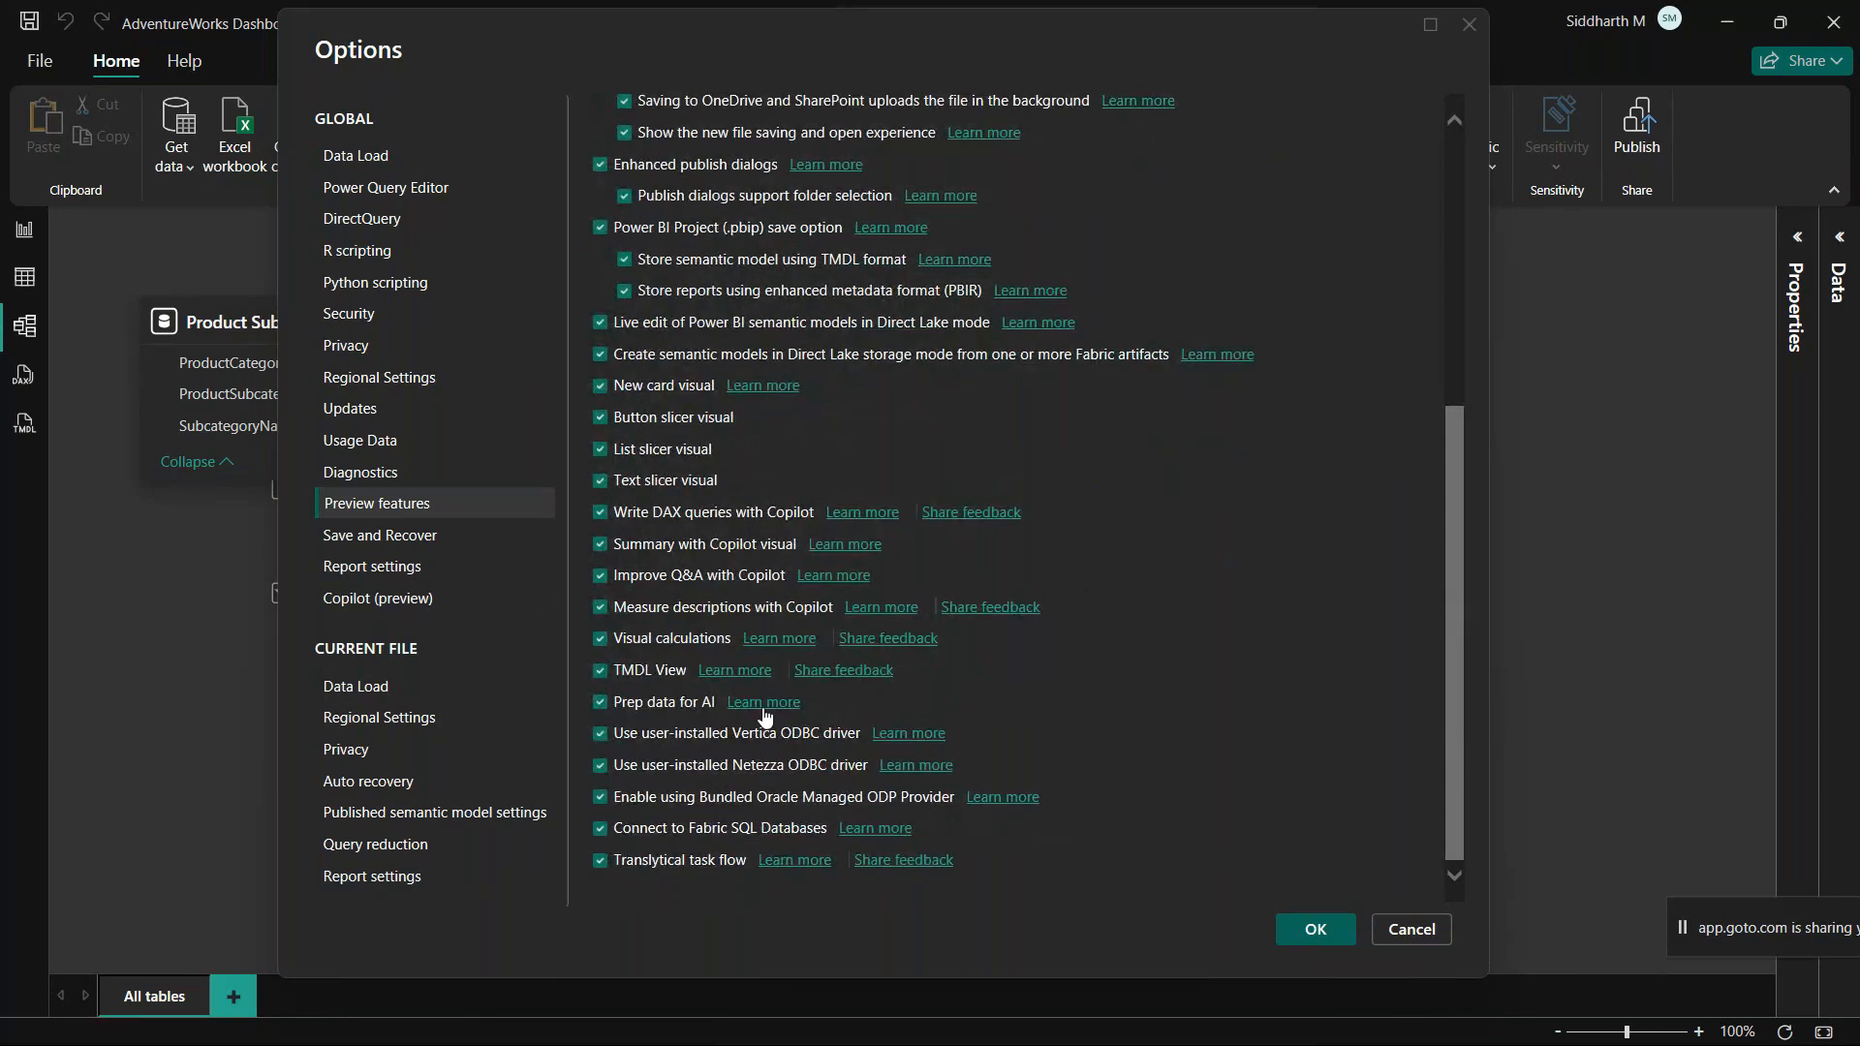
{"action": "scroll", "coordinate": [697, 367], "scroll_direction": "up", "scroll_amount": 6}
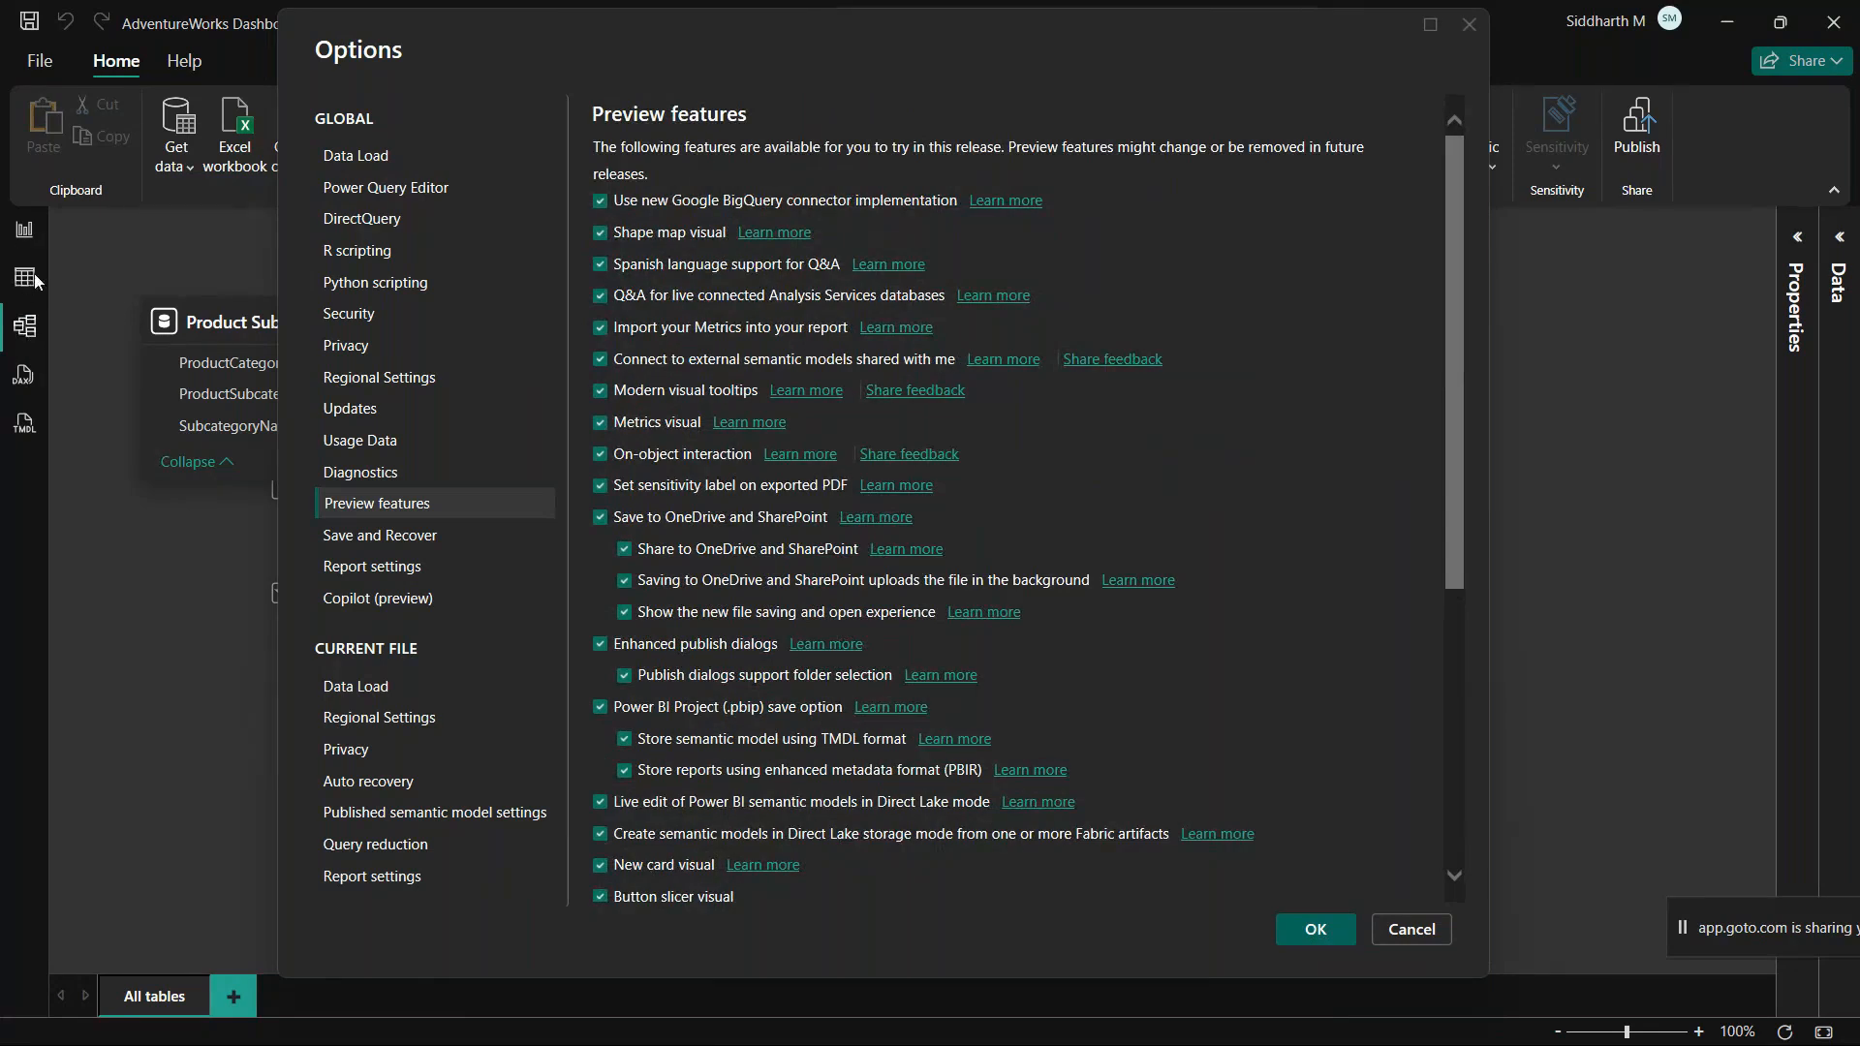
{"action": "scroll", "coordinate": [798, 692], "scroll_direction": "down", "scroll_amount": 5}
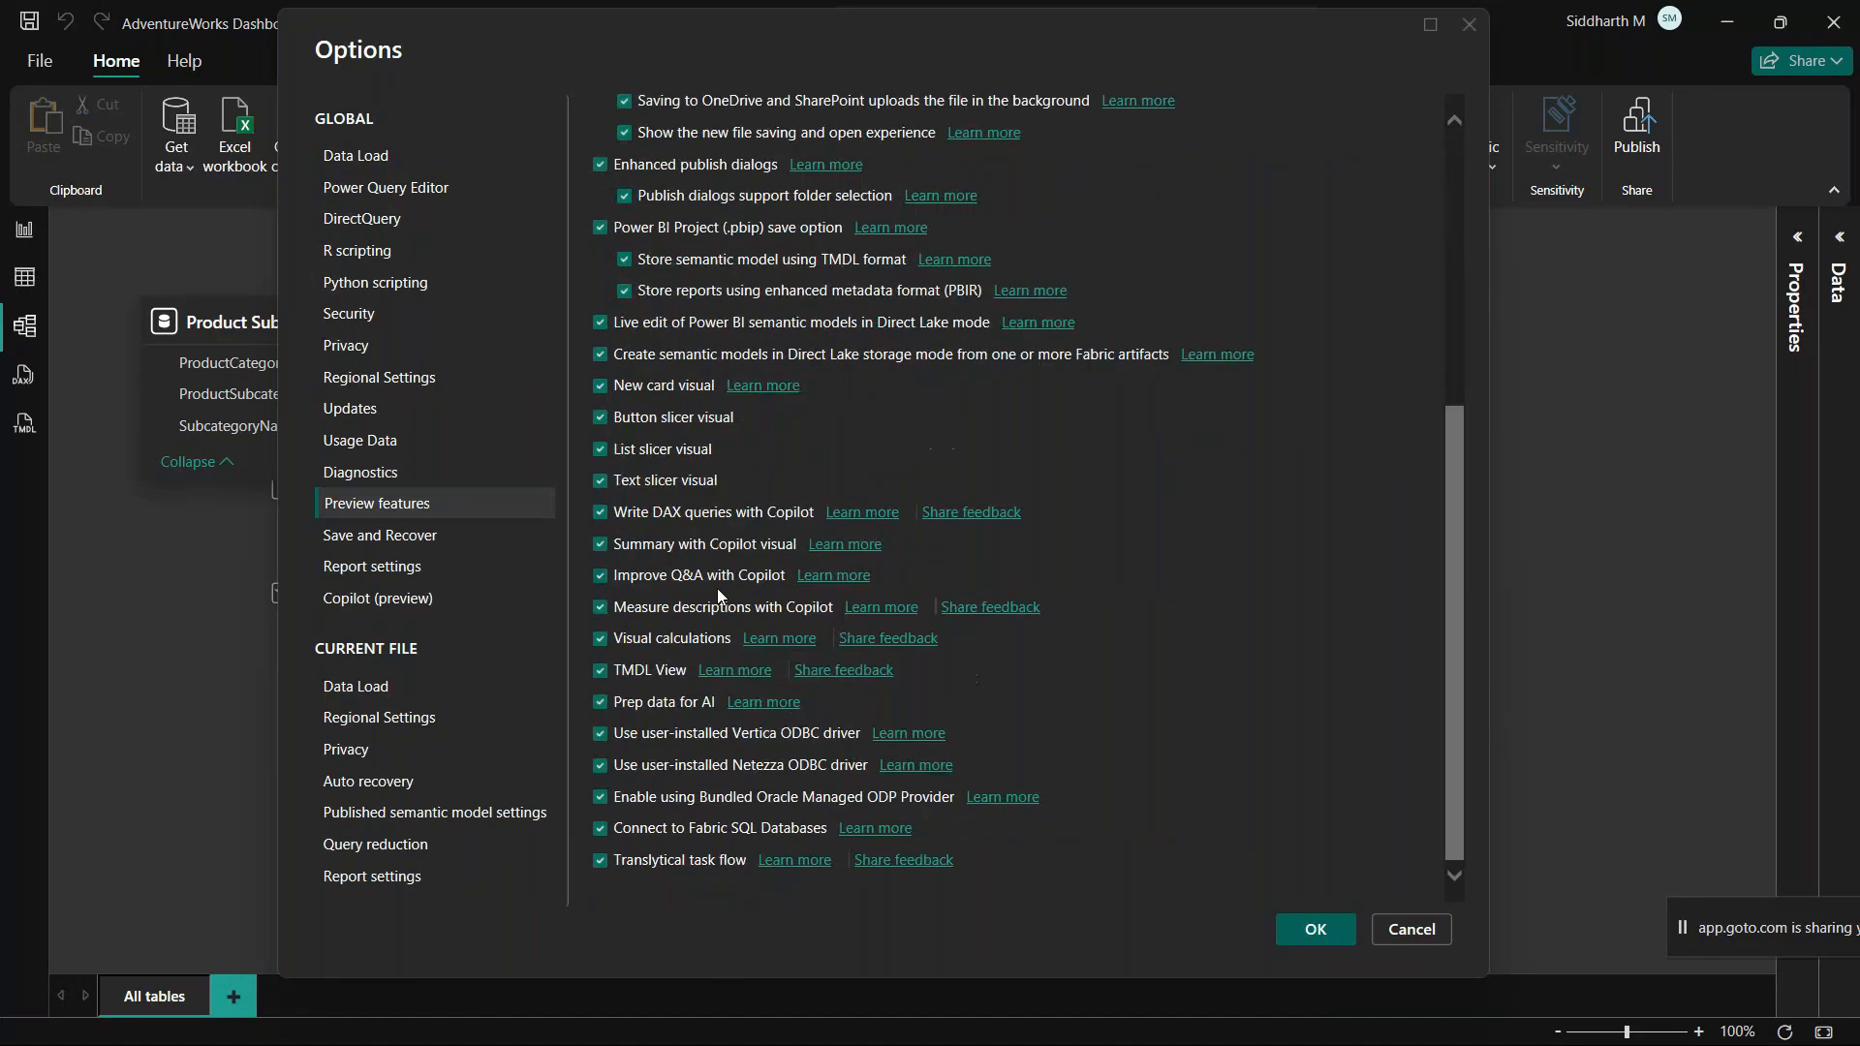
{"action": "scroll", "coordinate": [661, 764], "scroll_direction": "up", "scroll_amount": 5}
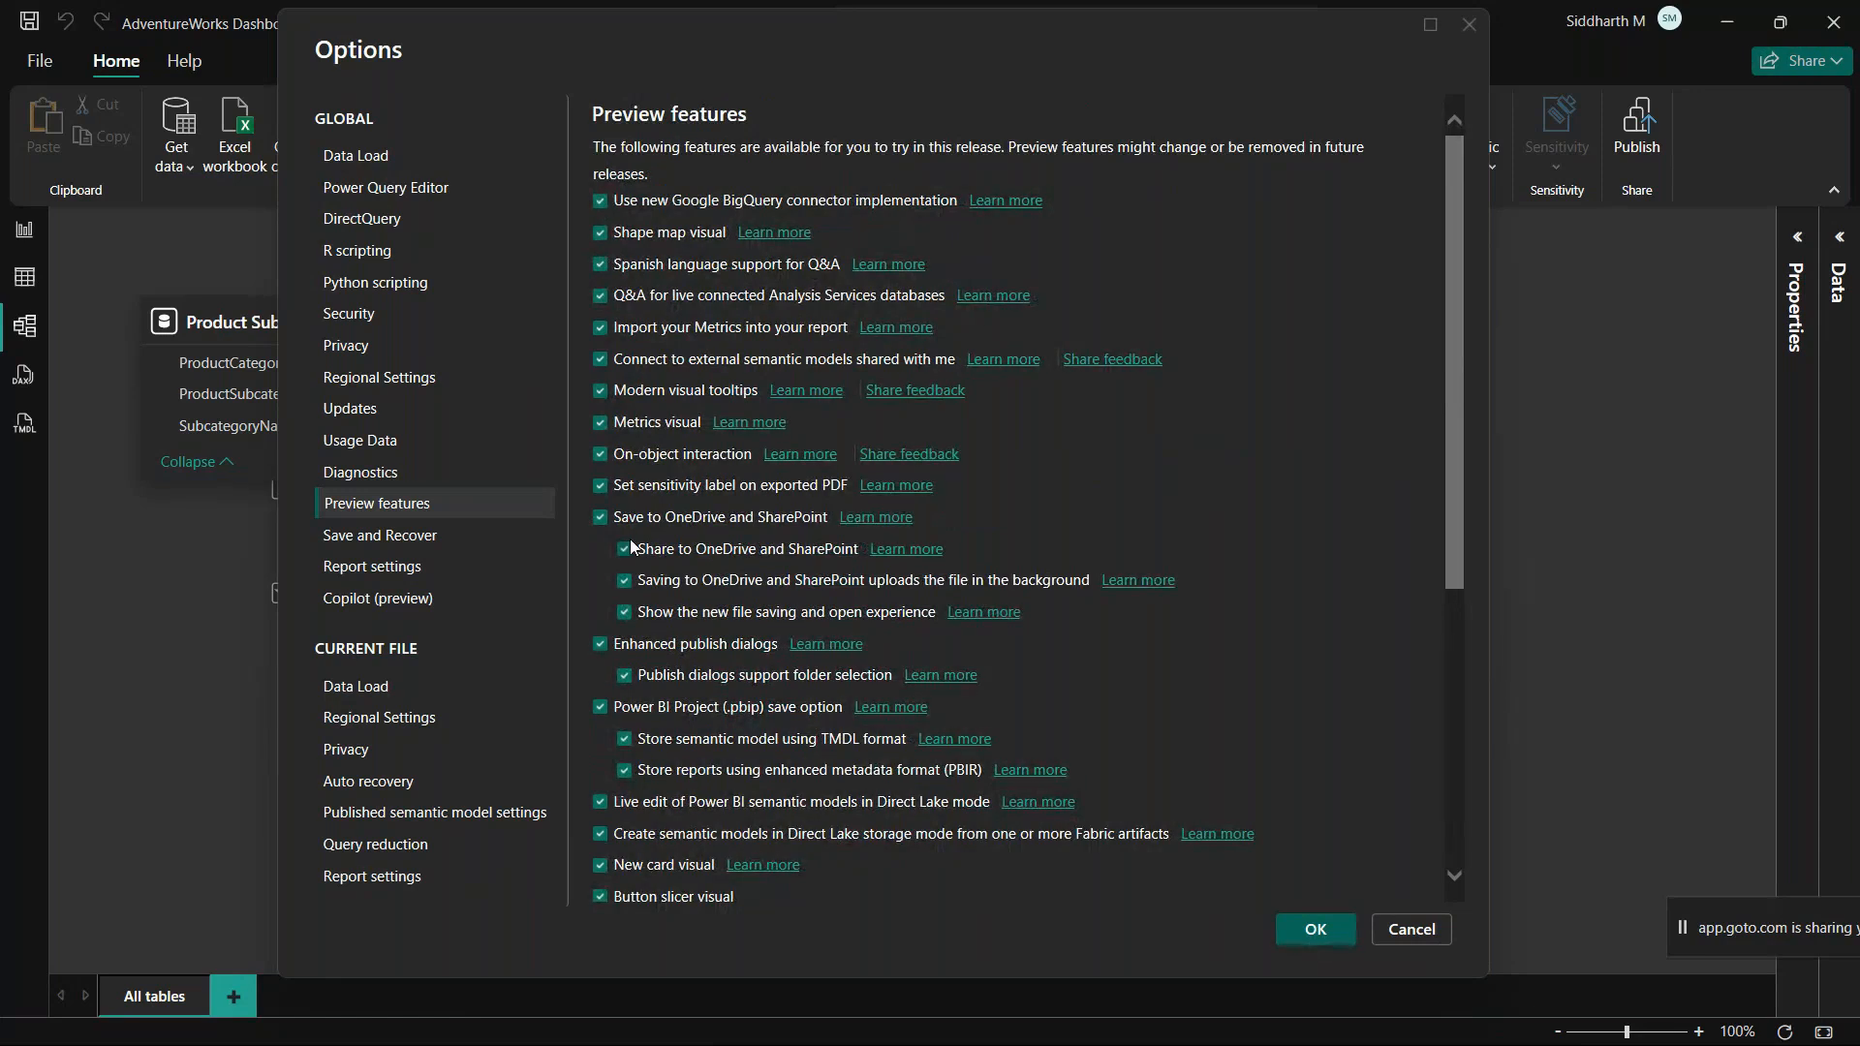
{"action": "scroll", "coordinate": [637, 698], "scroll_direction": "down", "scroll_amount": 5}
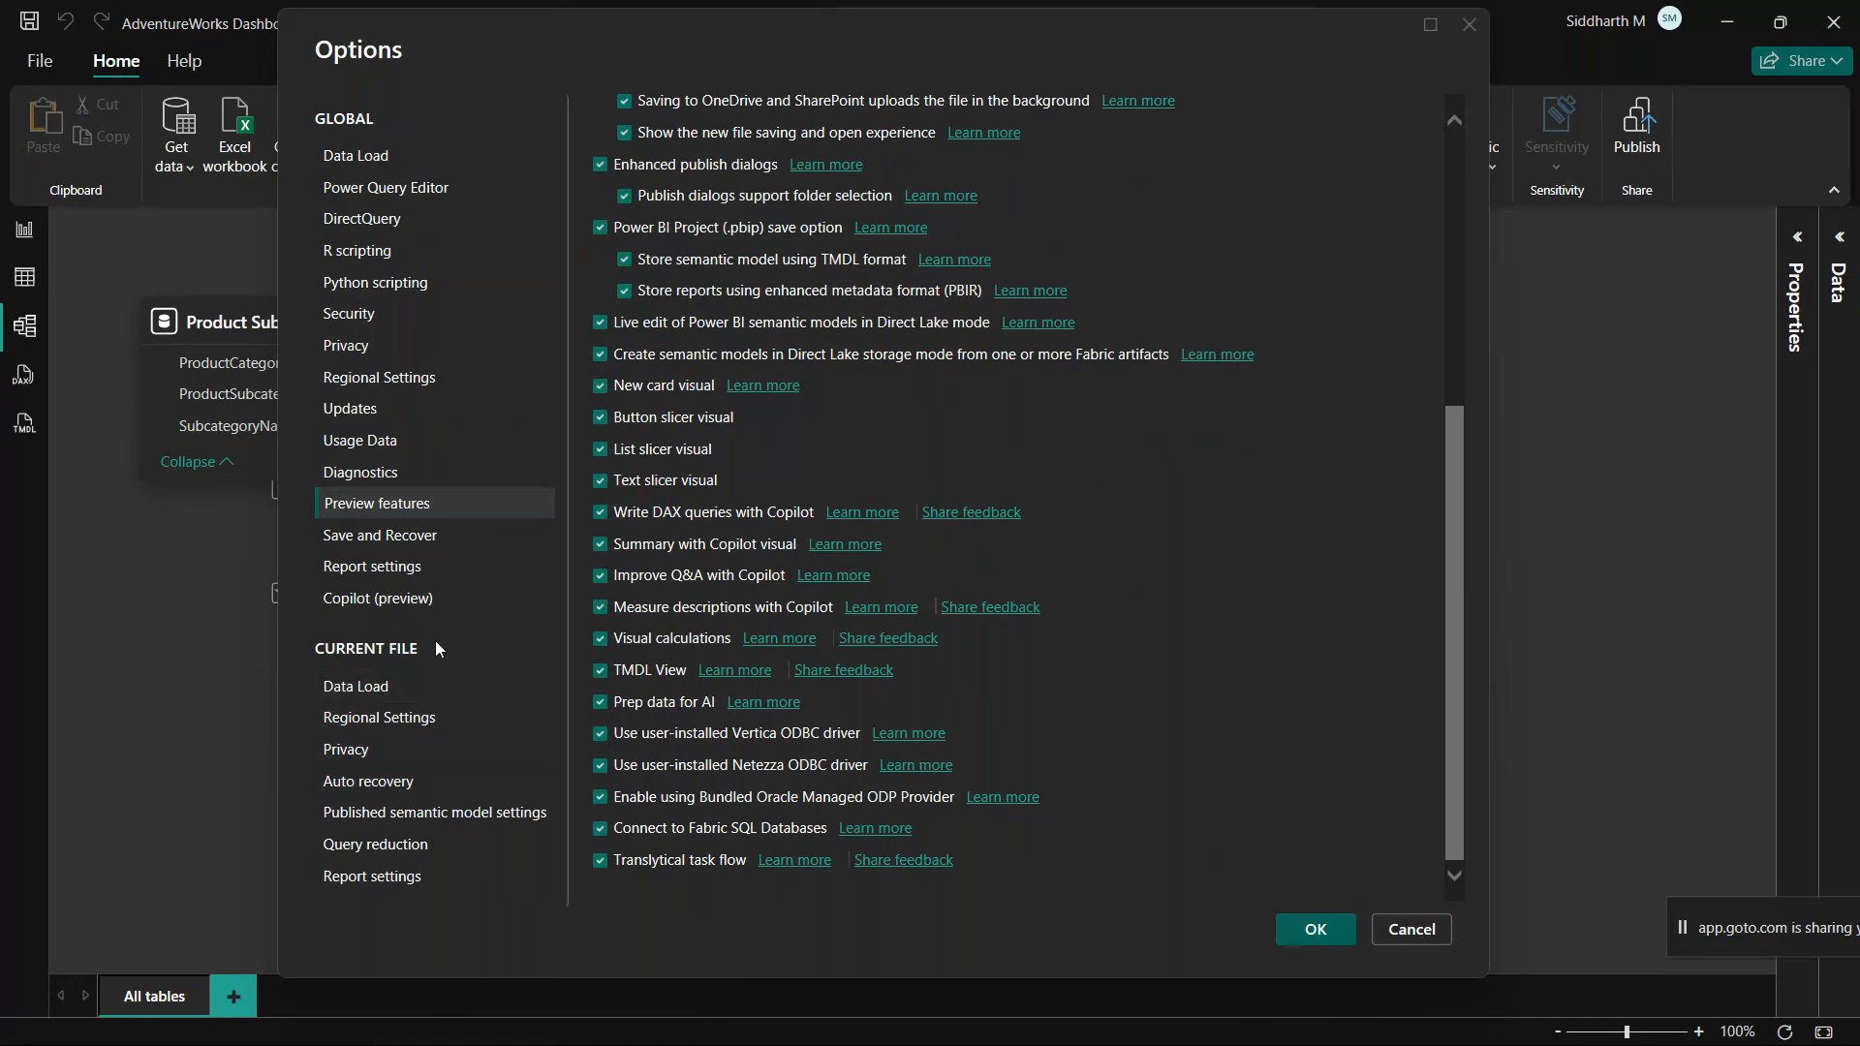
Step: In the current file's Data Load options, turn off autodetection of new relationships after data is loaded and Auto date/time
{"action": "left_click", "coordinate": [366, 689]}
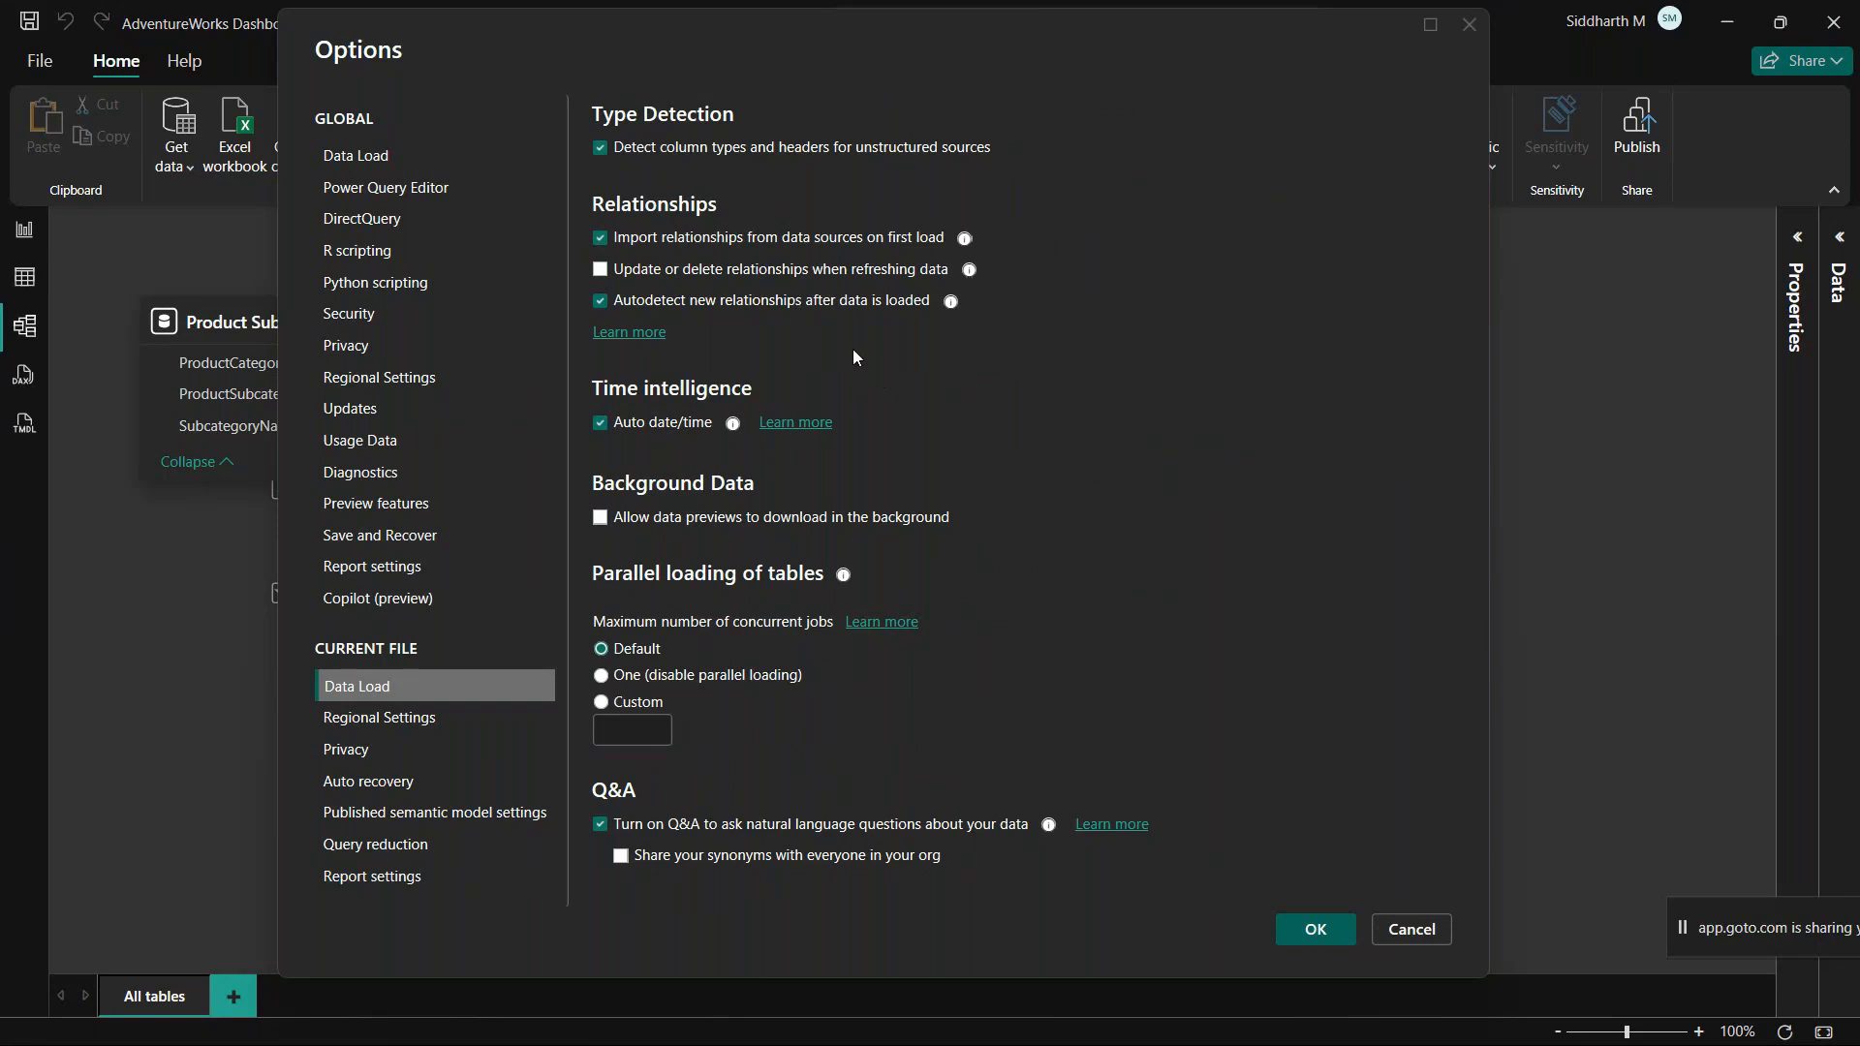
{"action": "left_click", "coordinate": [600, 301]}
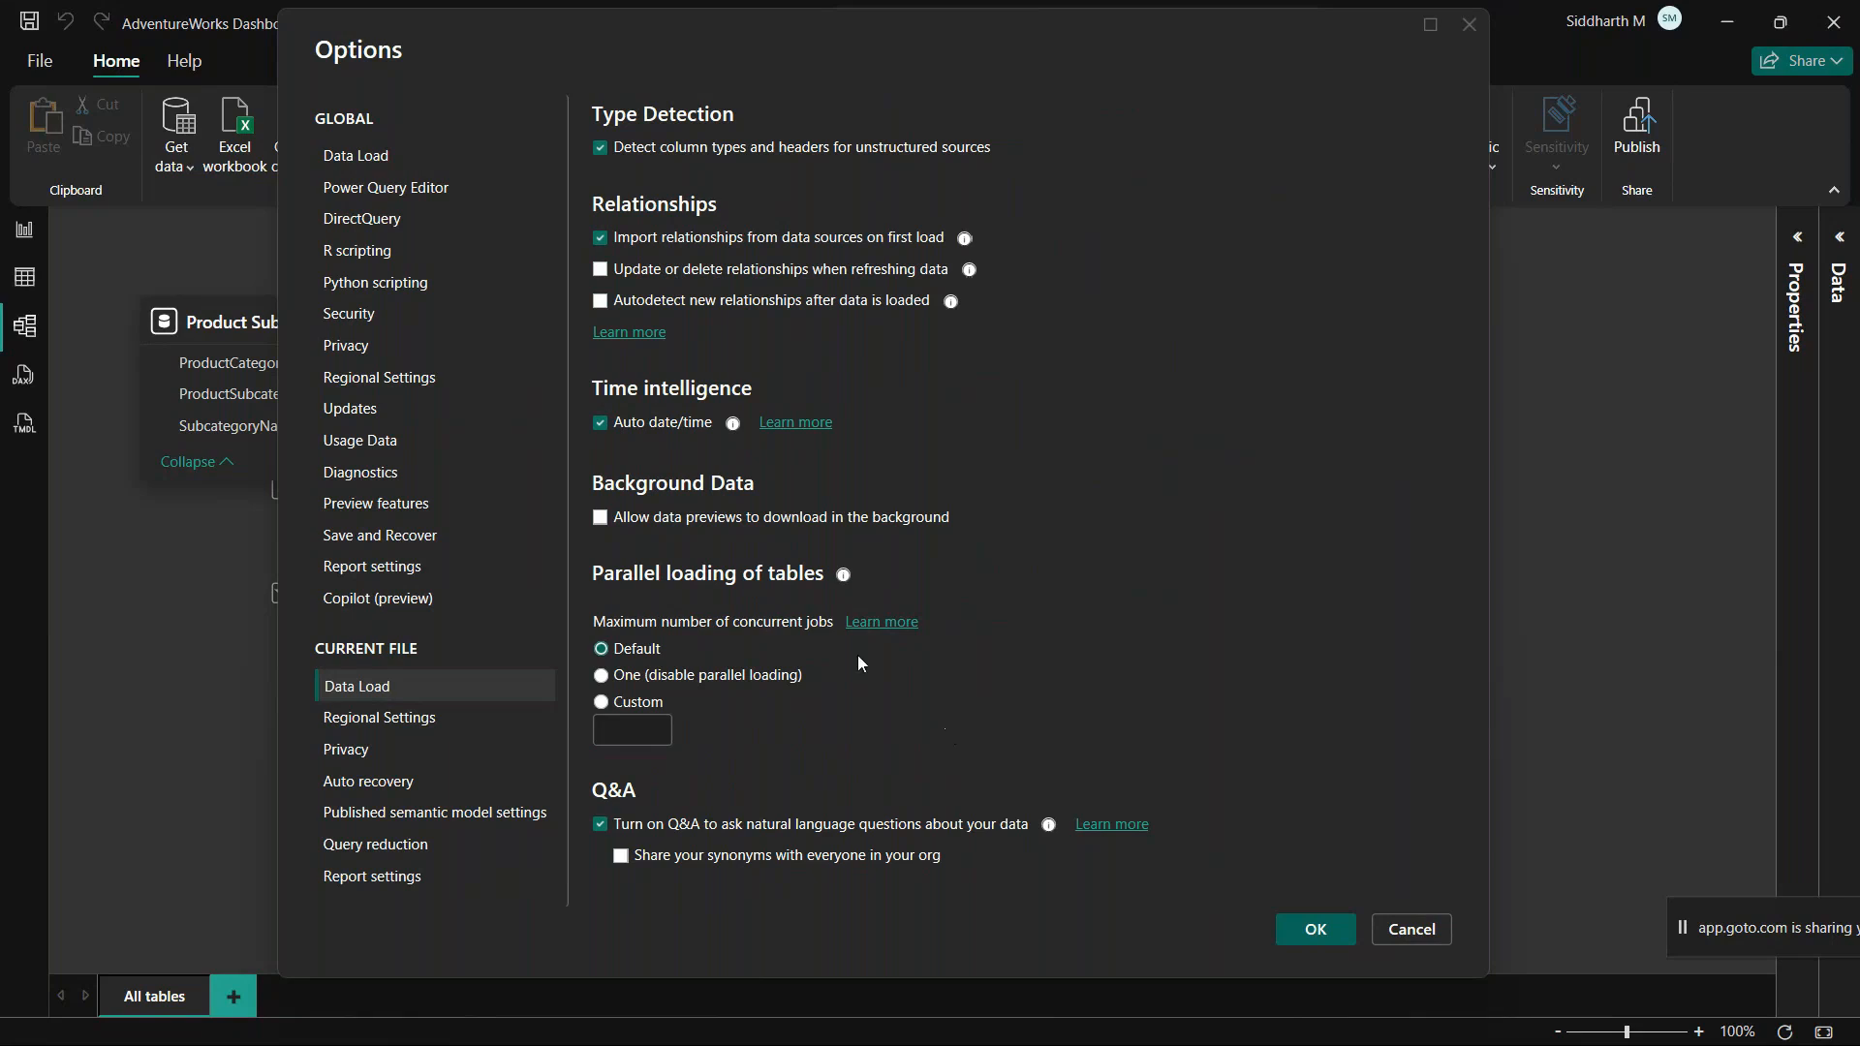
{"action": "left_click", "coordinate": [599, 424]}
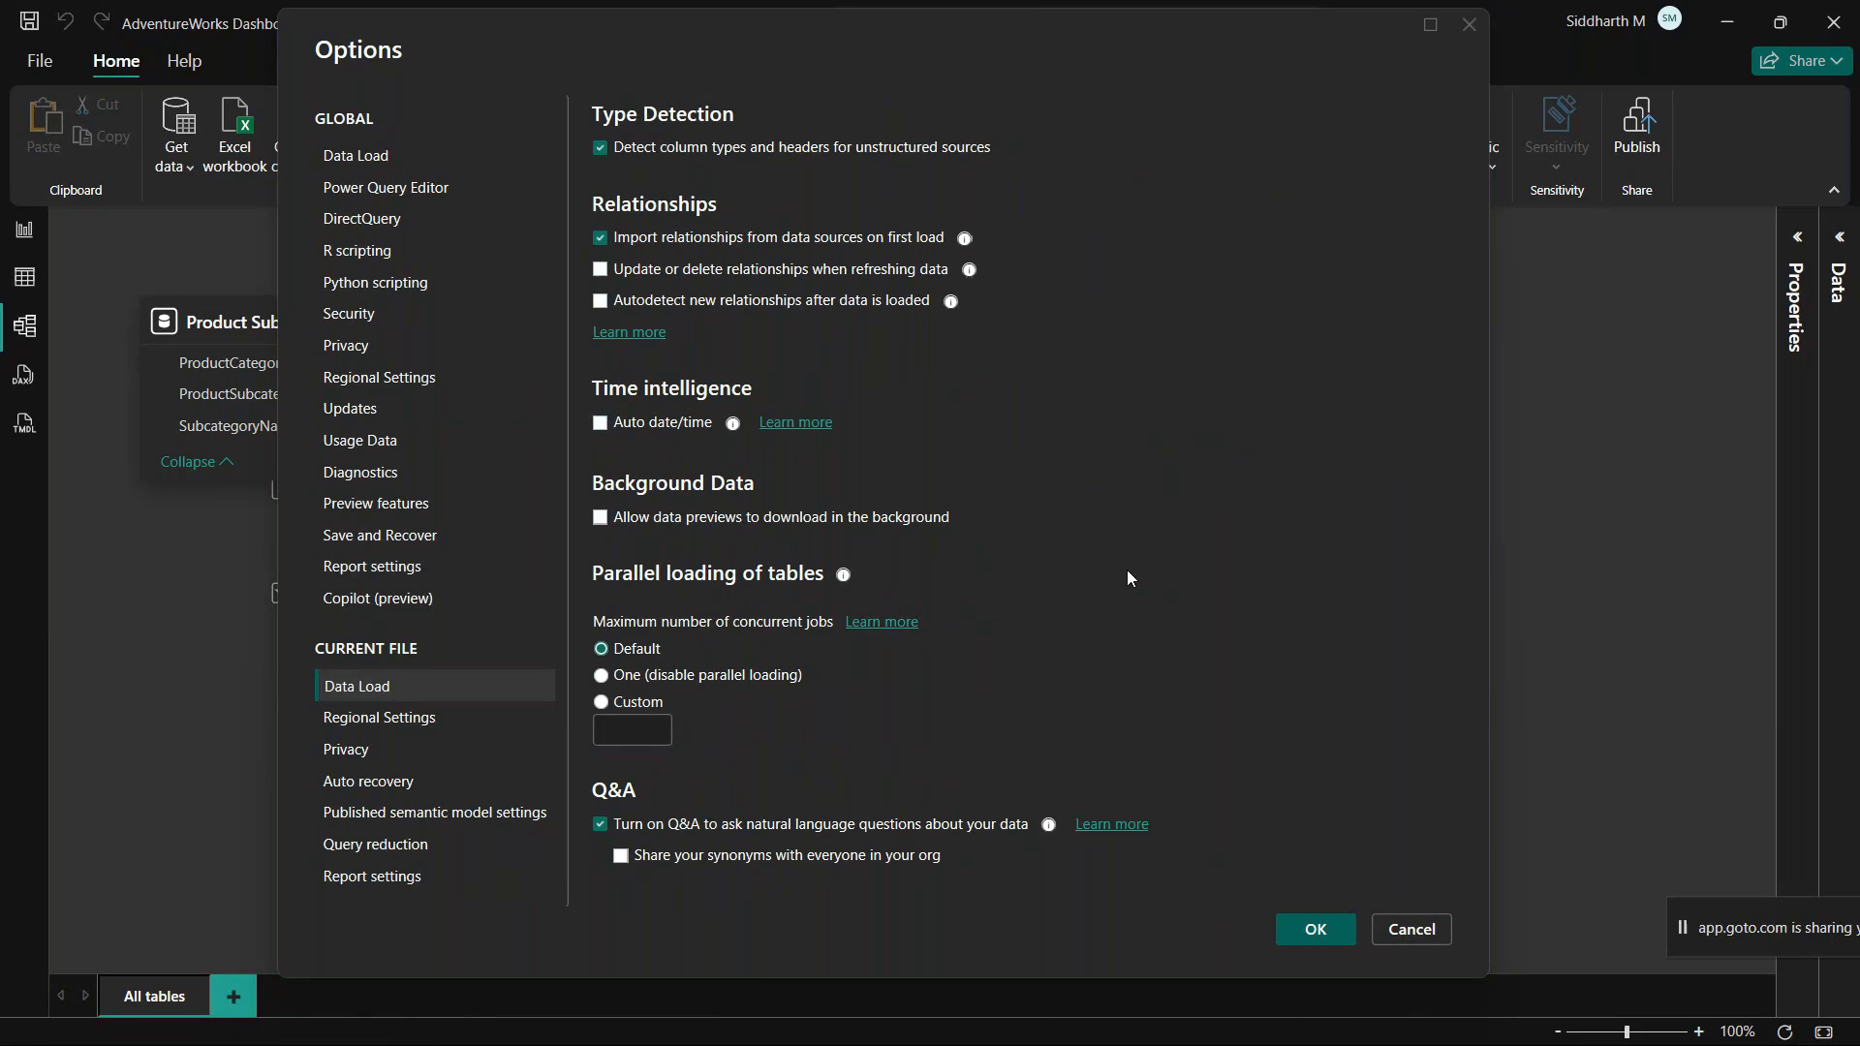
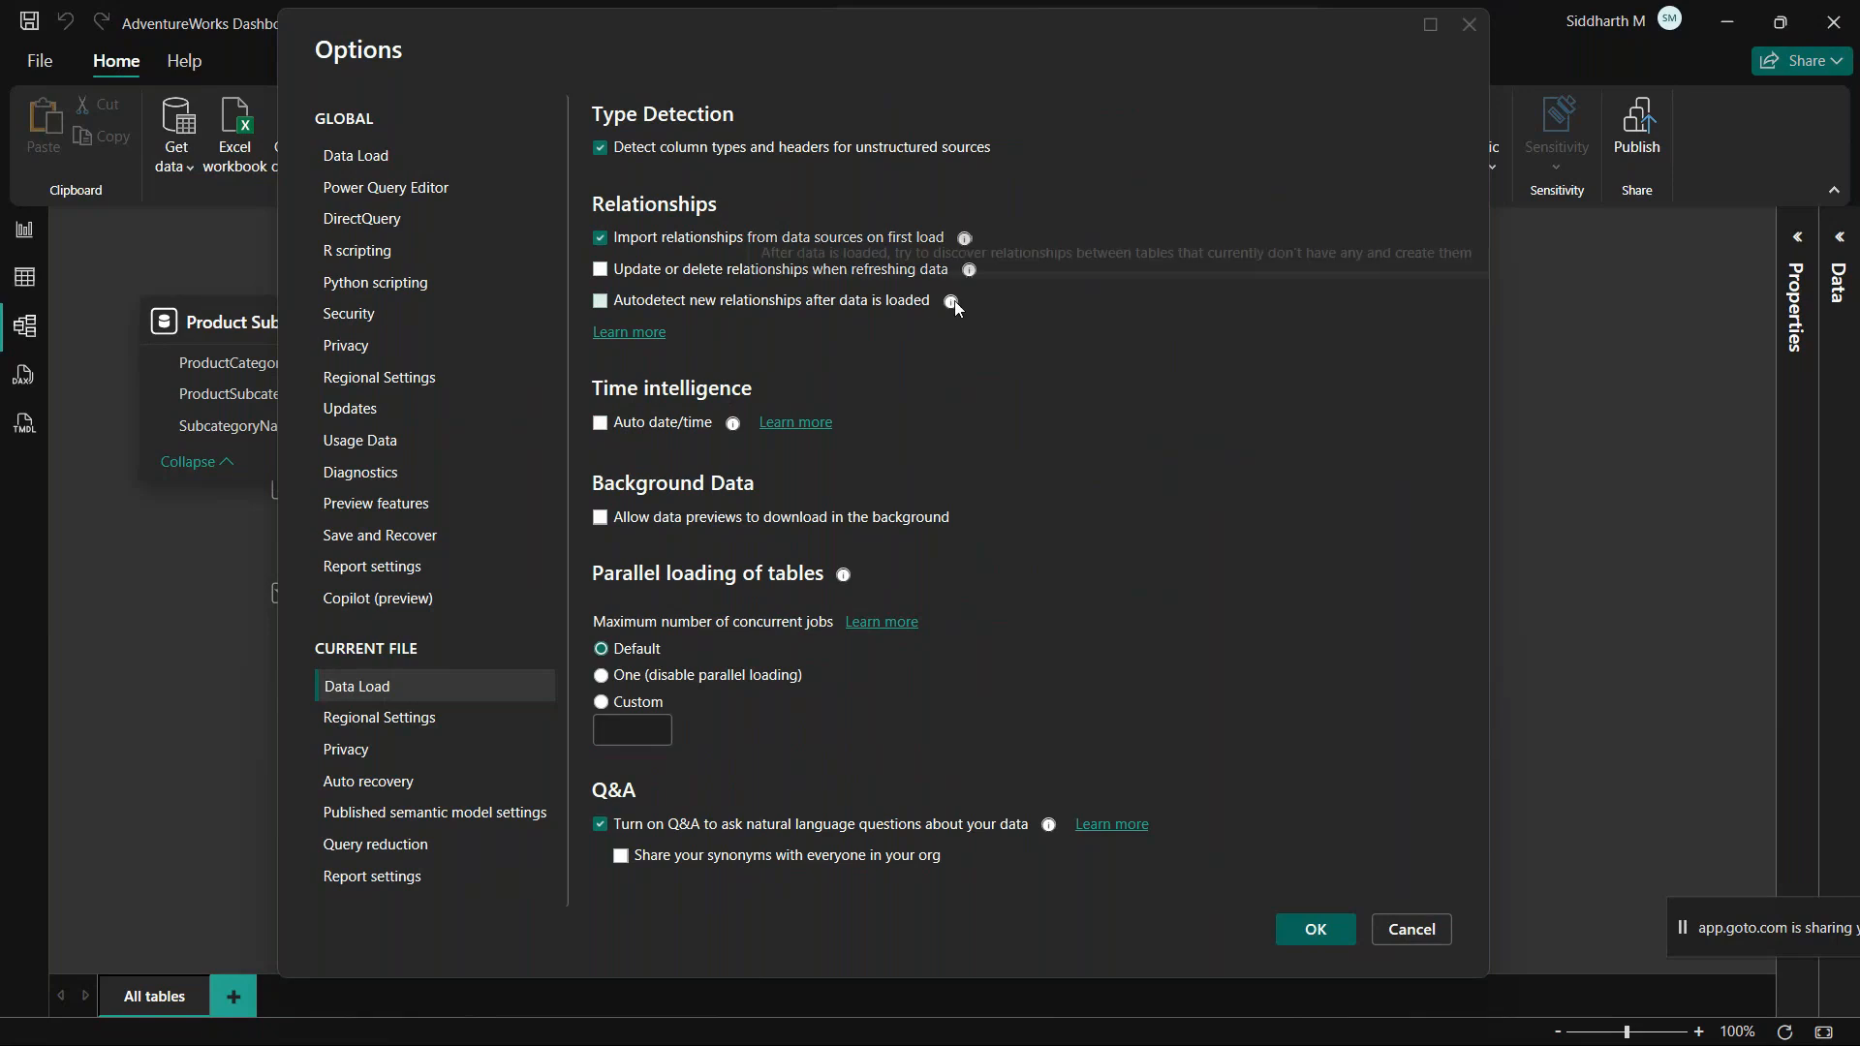
Step: Set the current file's Locale for import to English (United States) in Regional Settings
{"action": "mouse_move", "coordinate": [949, 303]}
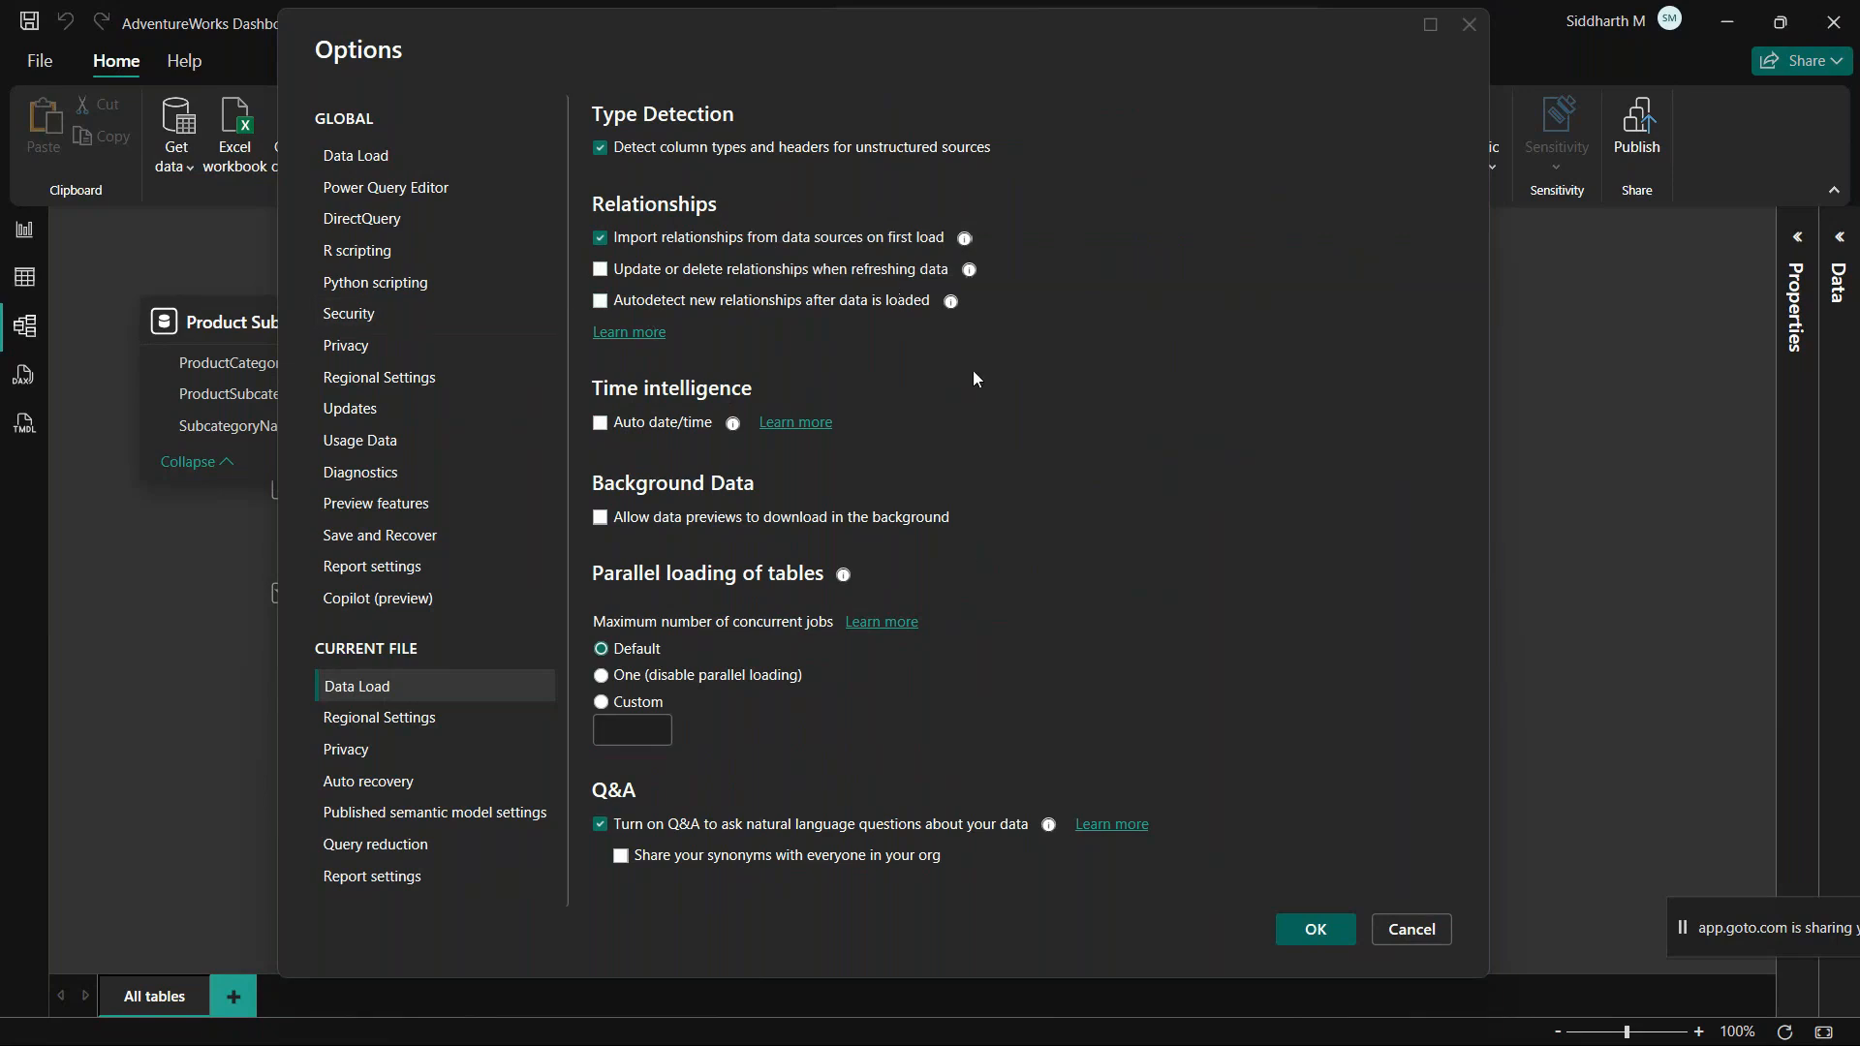
{"action": "mouse_move", "coordinate": [734, 432]}
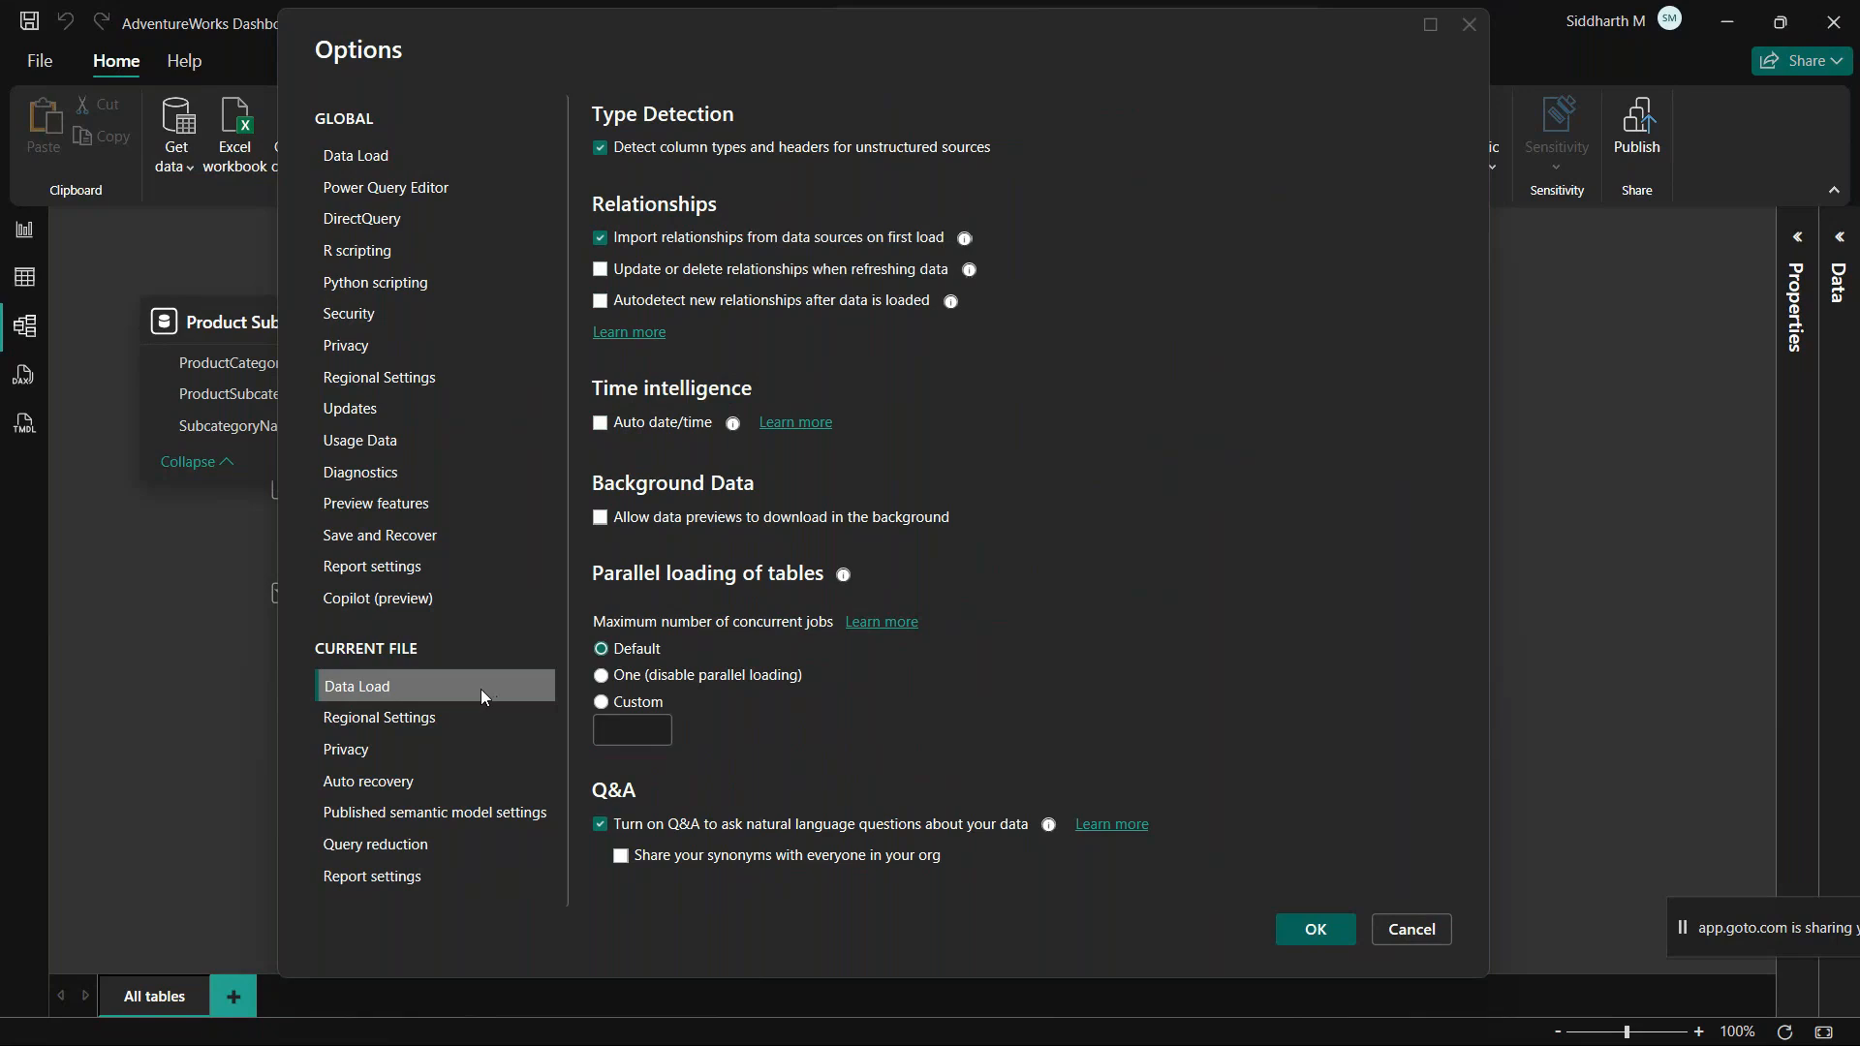
{"action": "left_click", "coordinate": [364, 726]}
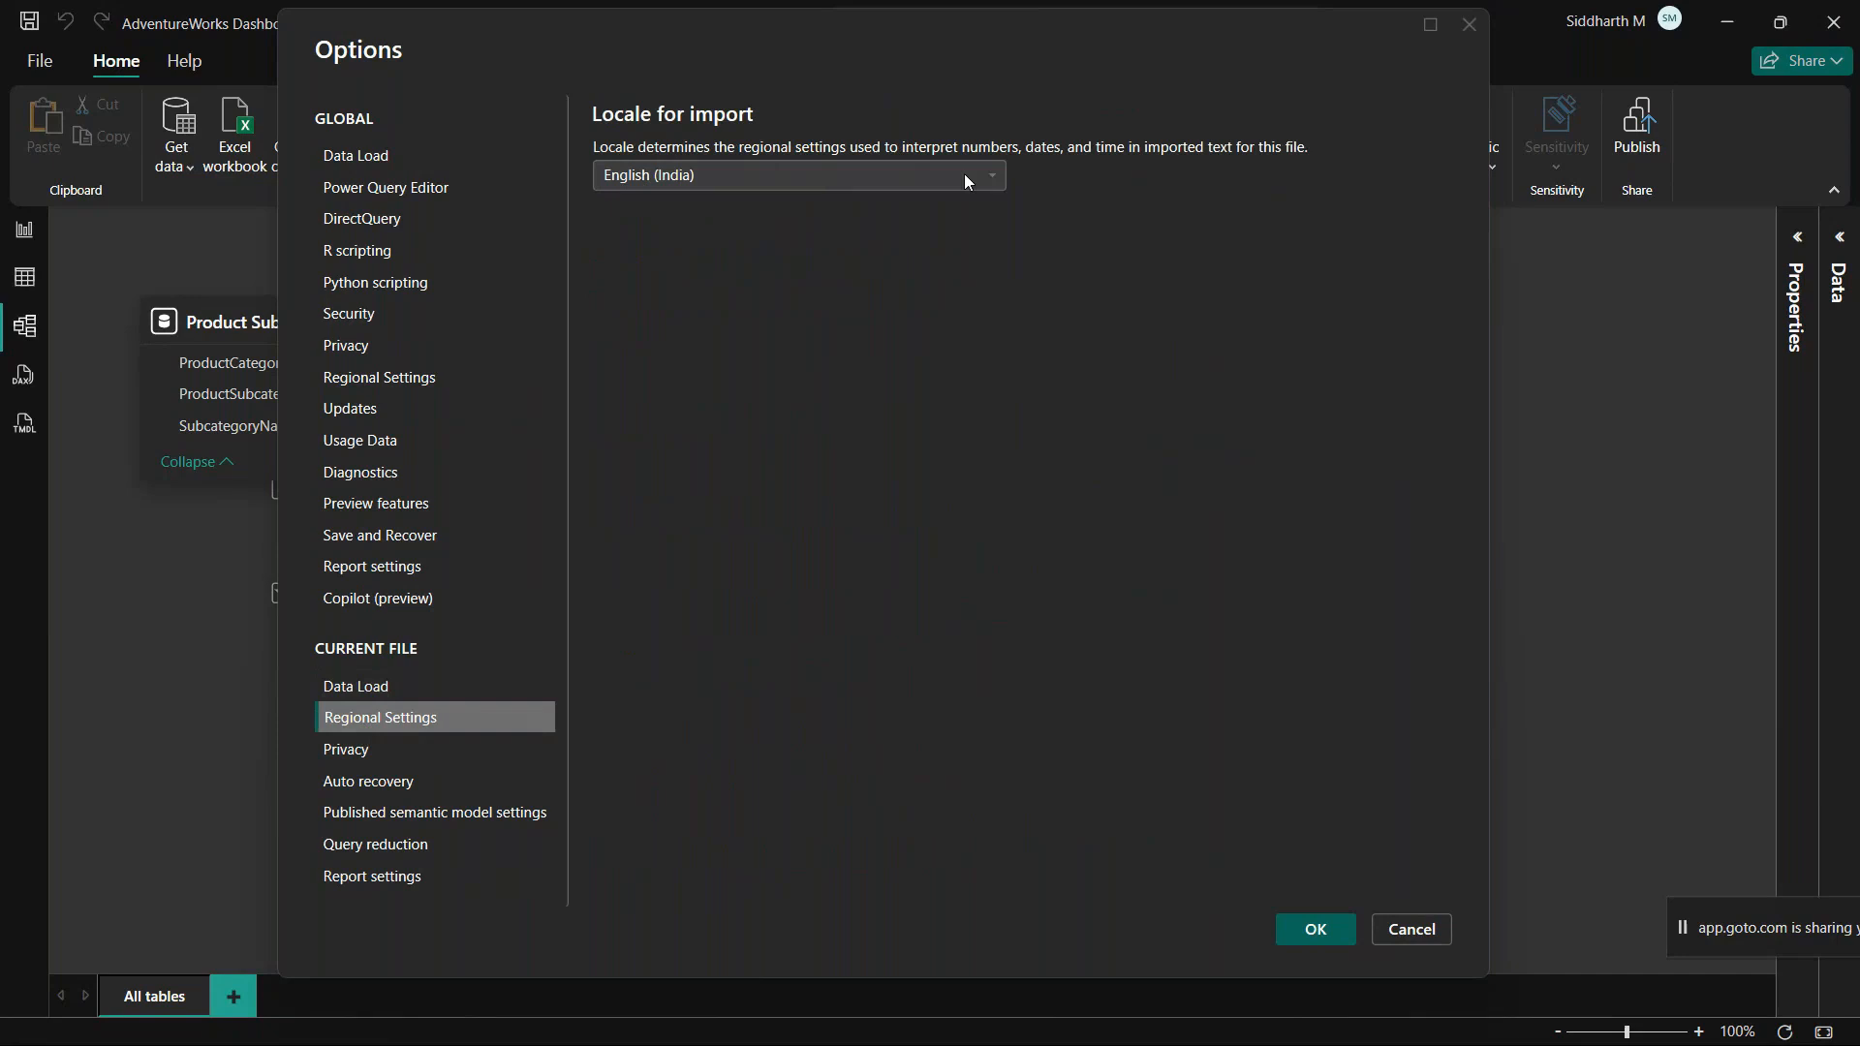
{"action": "left_click", "coordinate": [746, 177]}
{"action": "scroll", "coordinate": [712, 544], "scroll_direction": "down", "scroll_amount": 3}
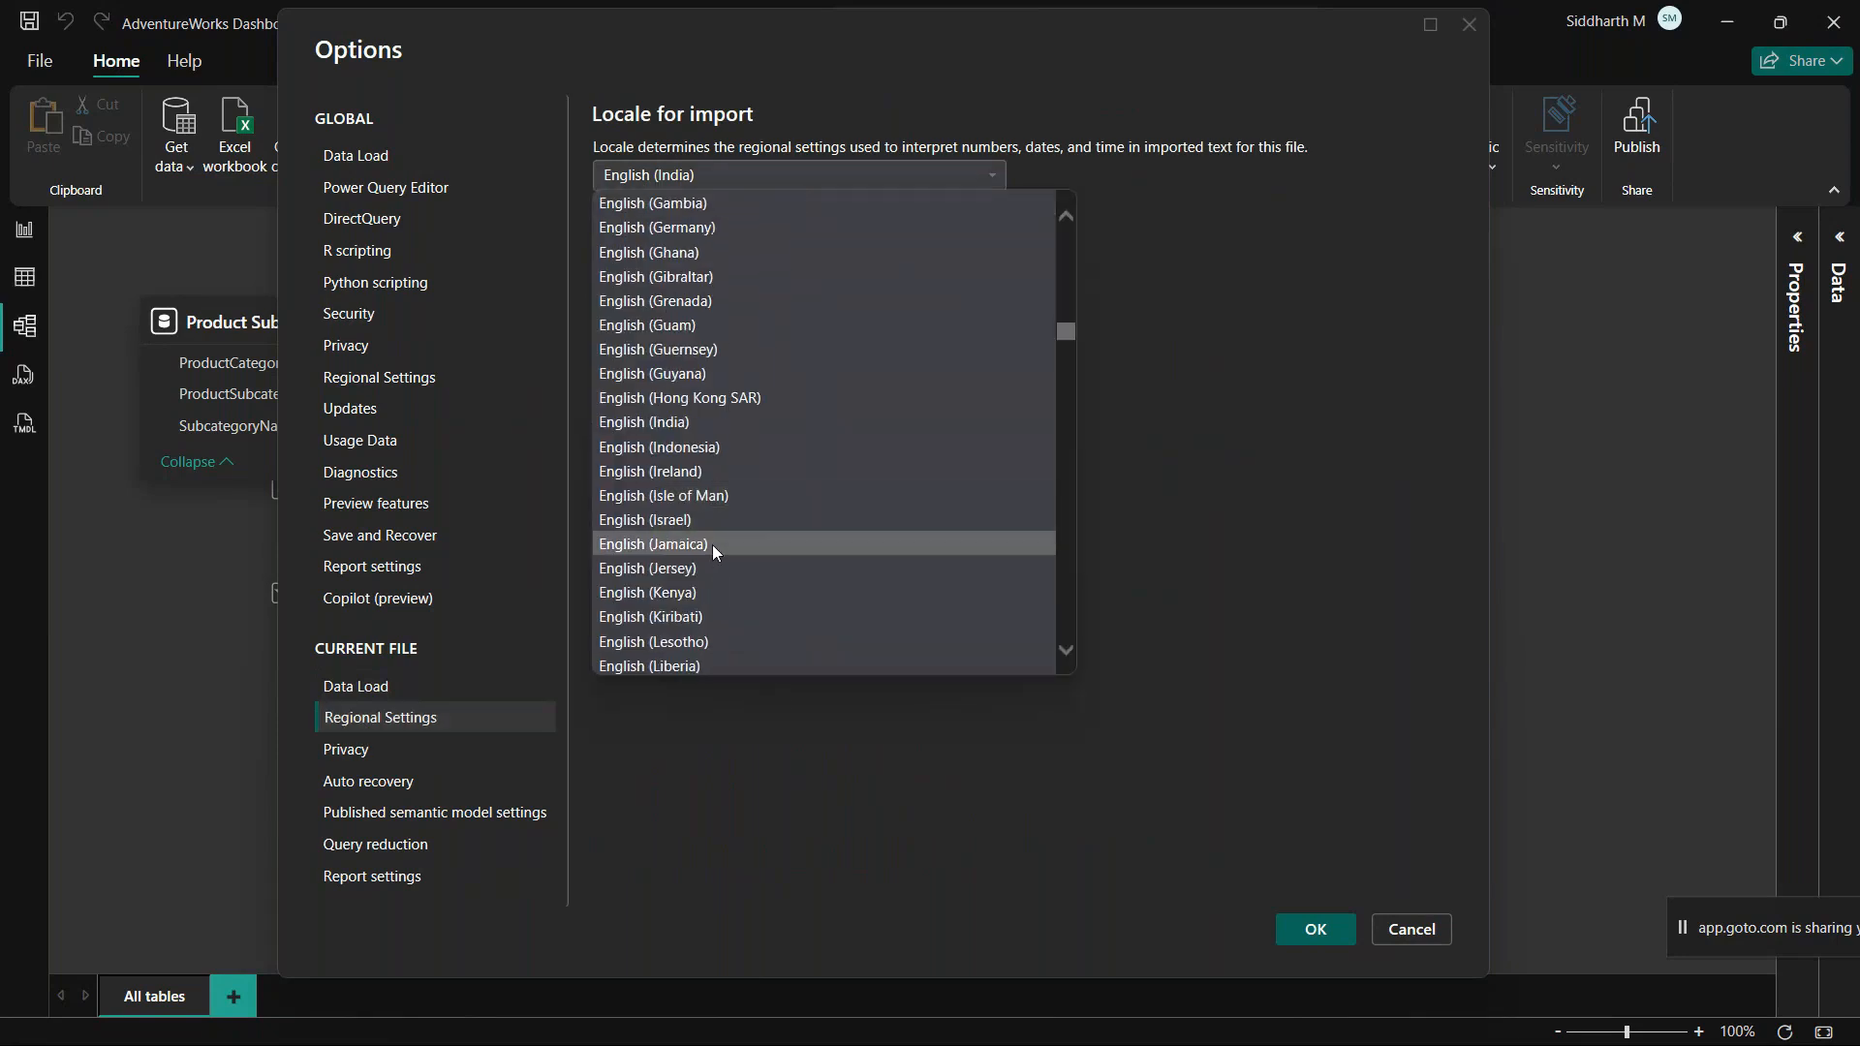
{"action": "scroll", "coordinate": [735, 442], "scroll_direction": "down", "scroll_amount": 3}
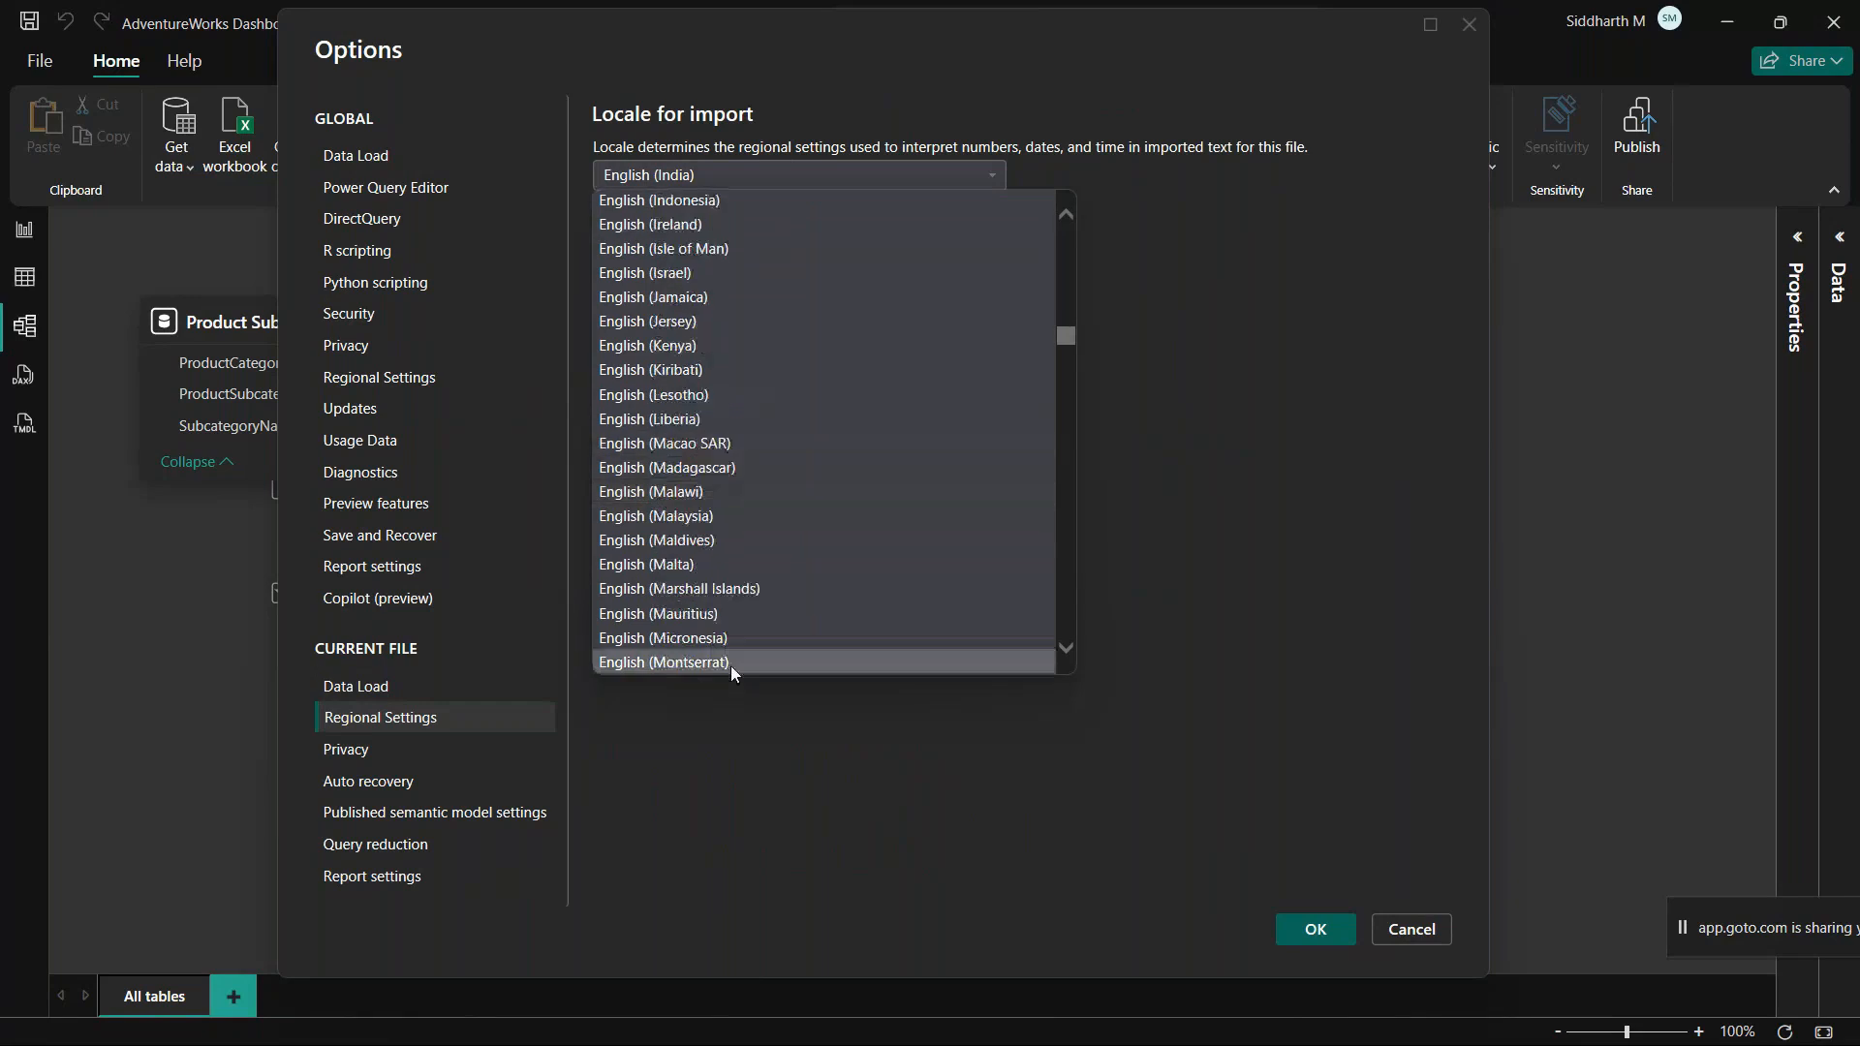
{"action": "scroll", "coordinate": [727, 600], "scroll_direction": "down", "scroll_amount": 12}
{"action": "scroll", "coordinate": [725, 599], "scroll_direction": "down", "scroll_amount": 4}
{"action": "scroll", "coordinate": [721, 572], "scroll_direction": "down", "scroll_amount": 2}
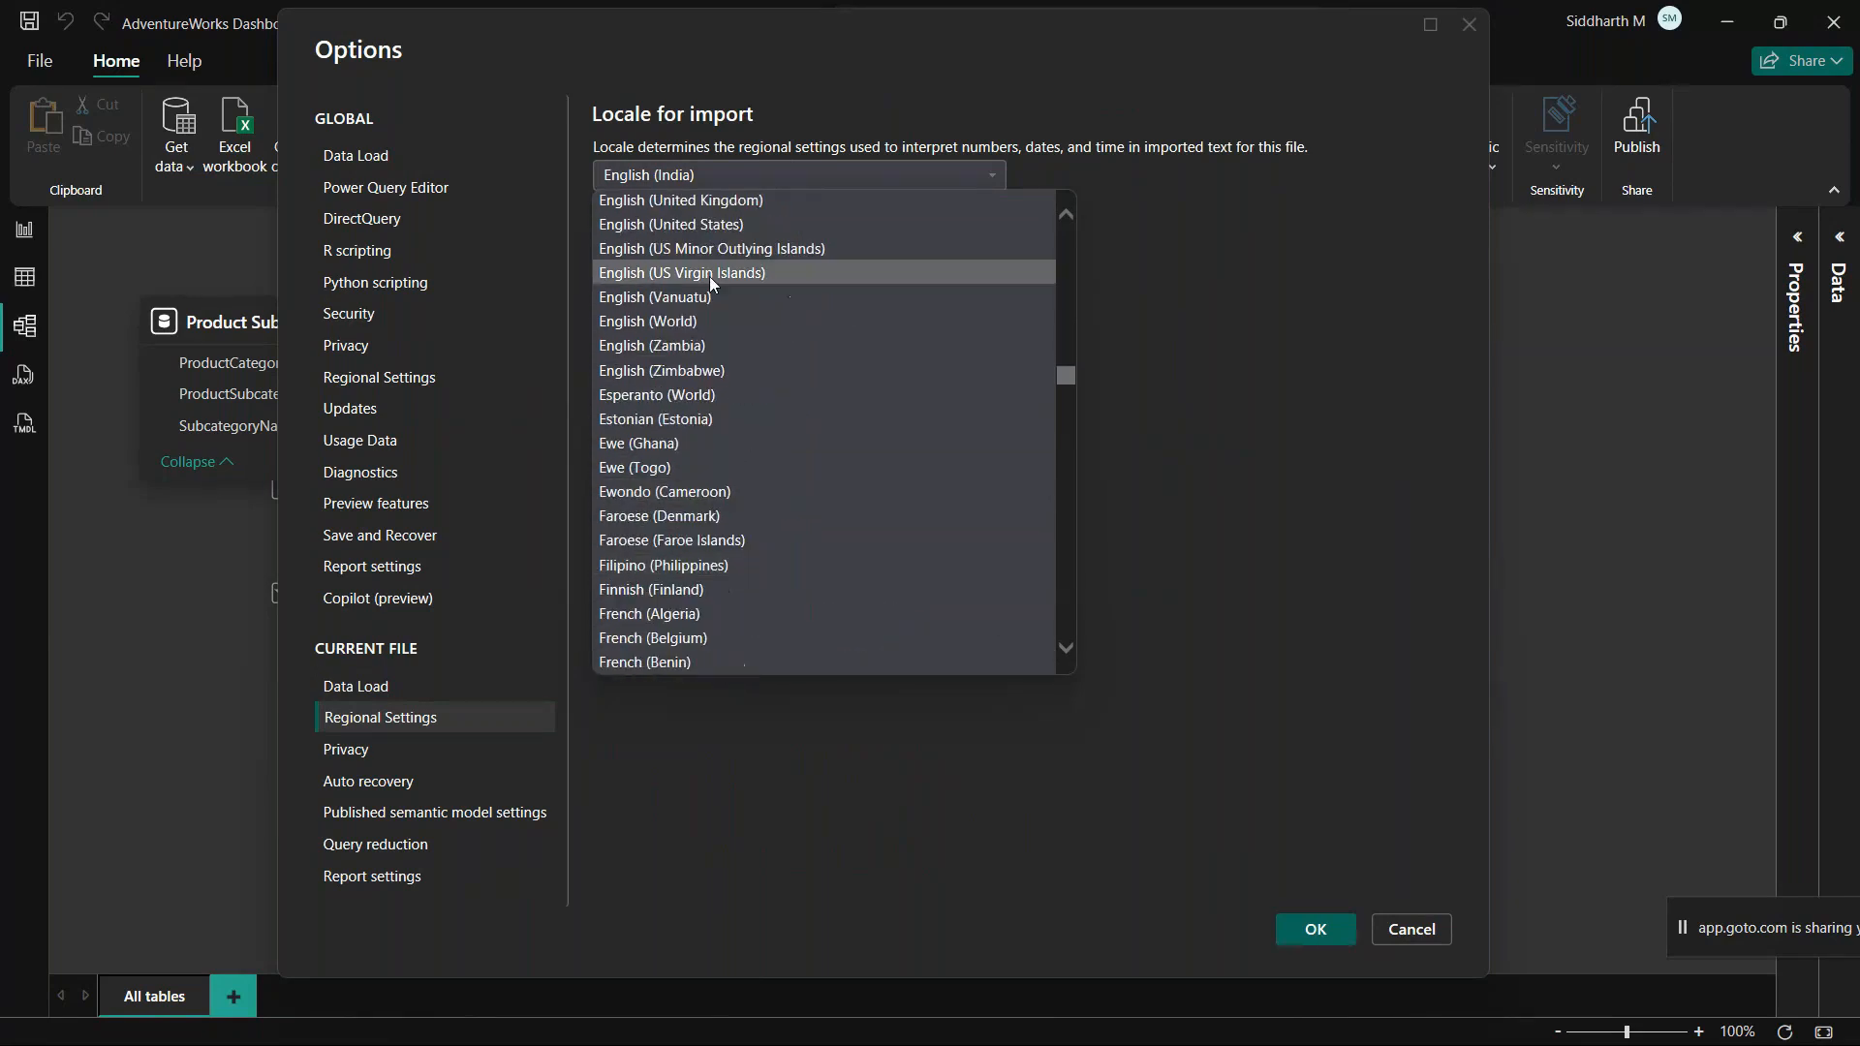
{"action": "left_click", "coordinate": [701, 225]}
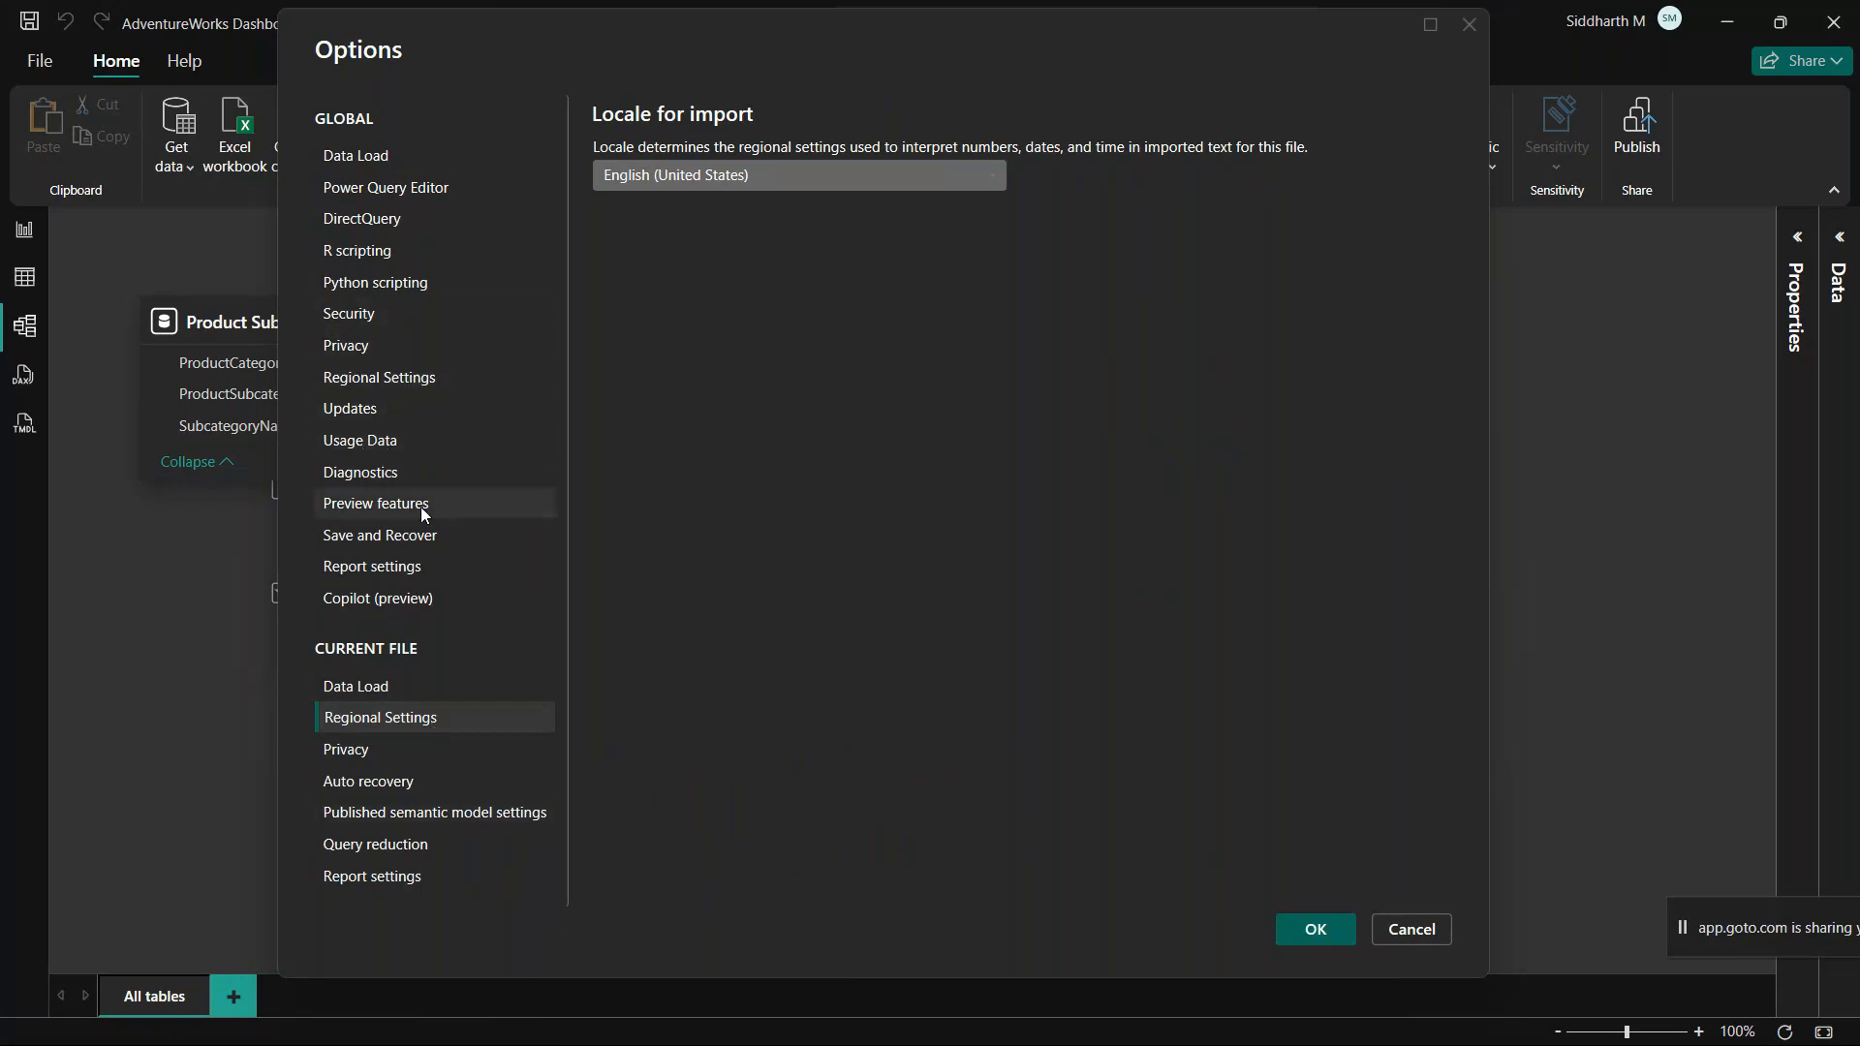
Step: Recheck the Preview features and the current file's Data Load and Regional Settings, and apply the options, acknowledging the restart notice
{"action": "left_click", "coordinate": [359, 505]}
{"action": "scroll", "coordinate": [657, 746], "scroll_direction": "down", "scroll_amount": 5}
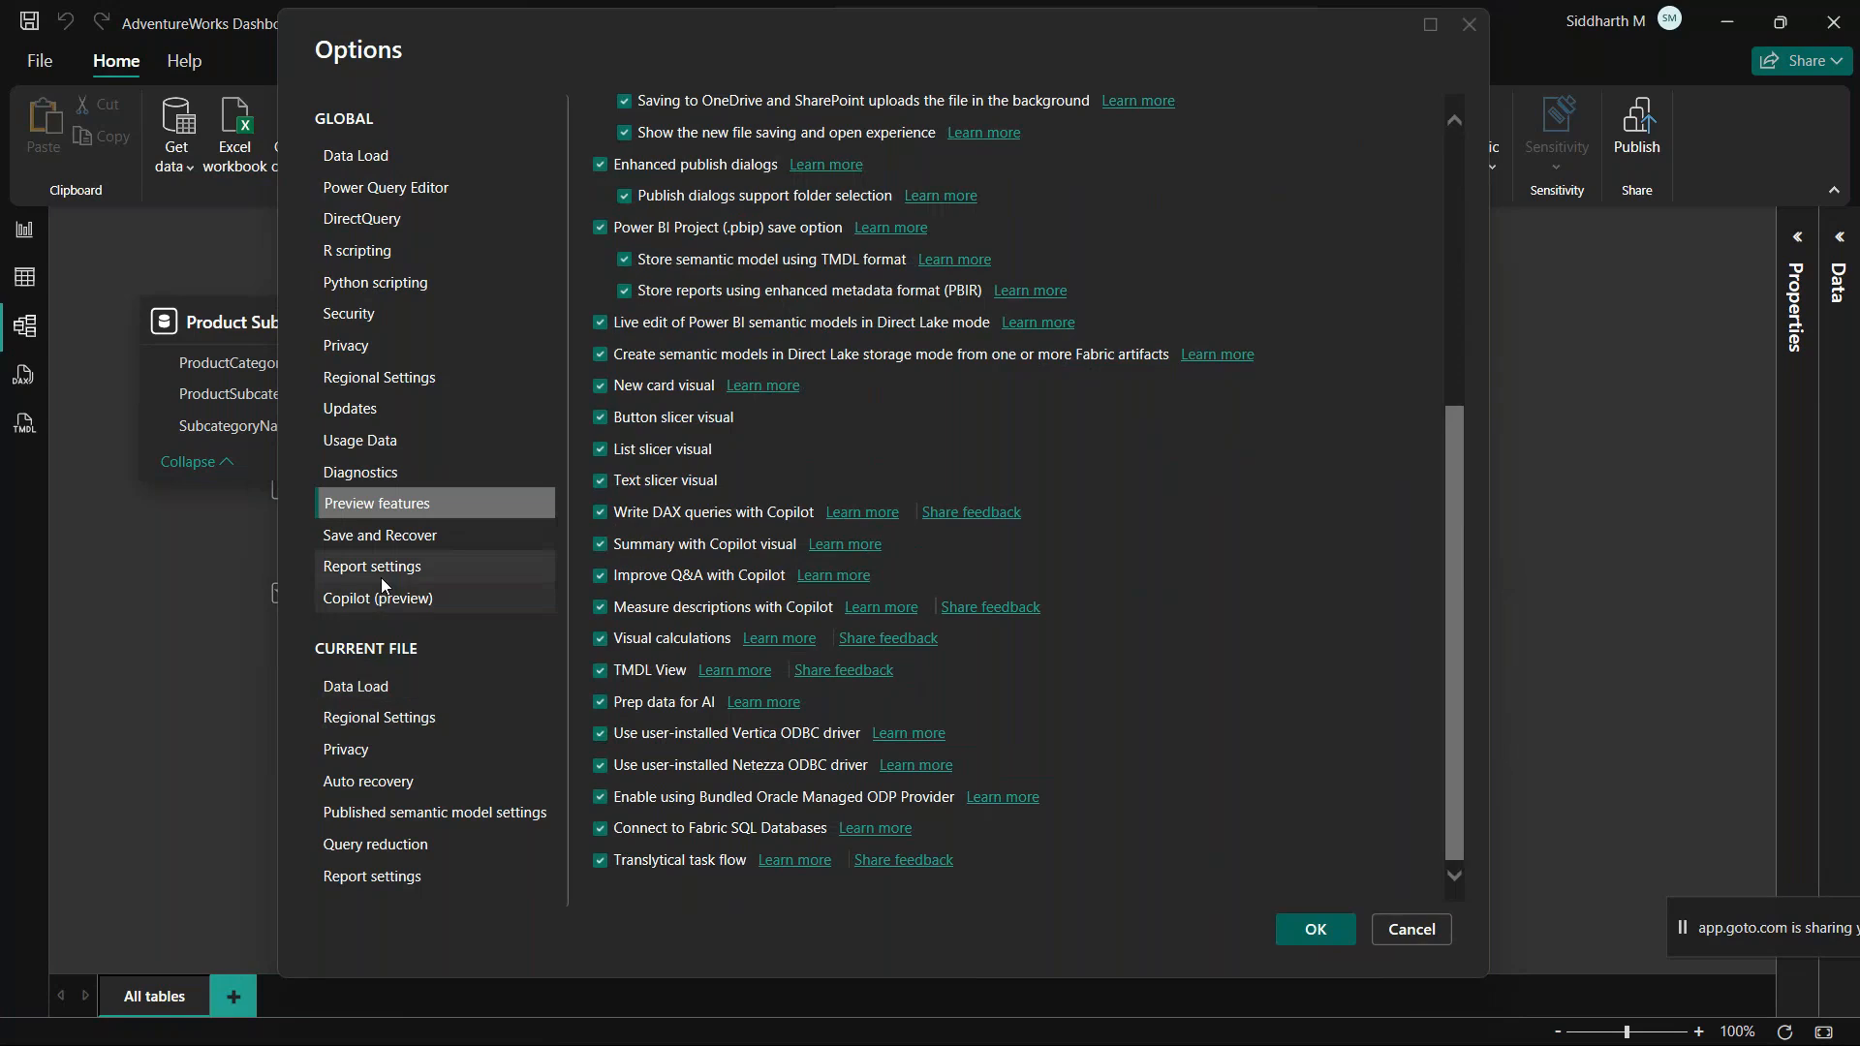
{"action": "left_click", "coordinate": [369, 690]}
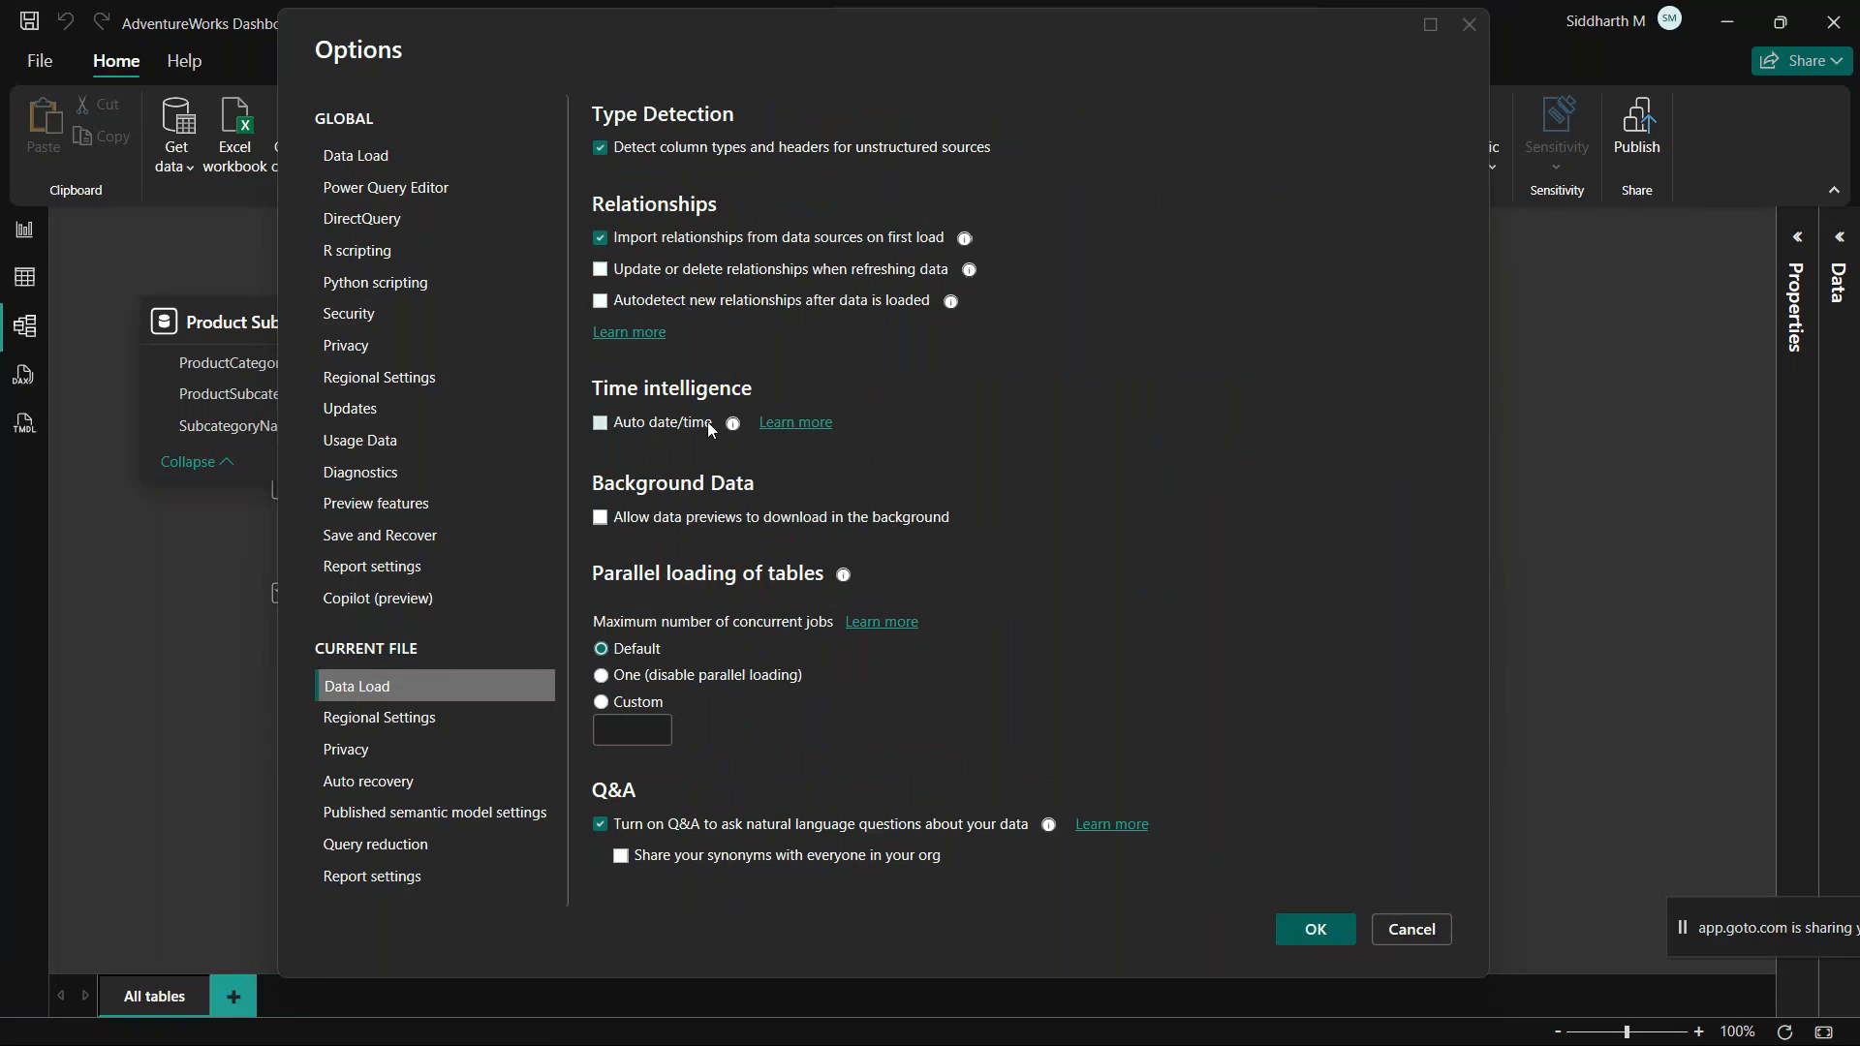
{"action": "left_click", "coordinate": [372, 724]}
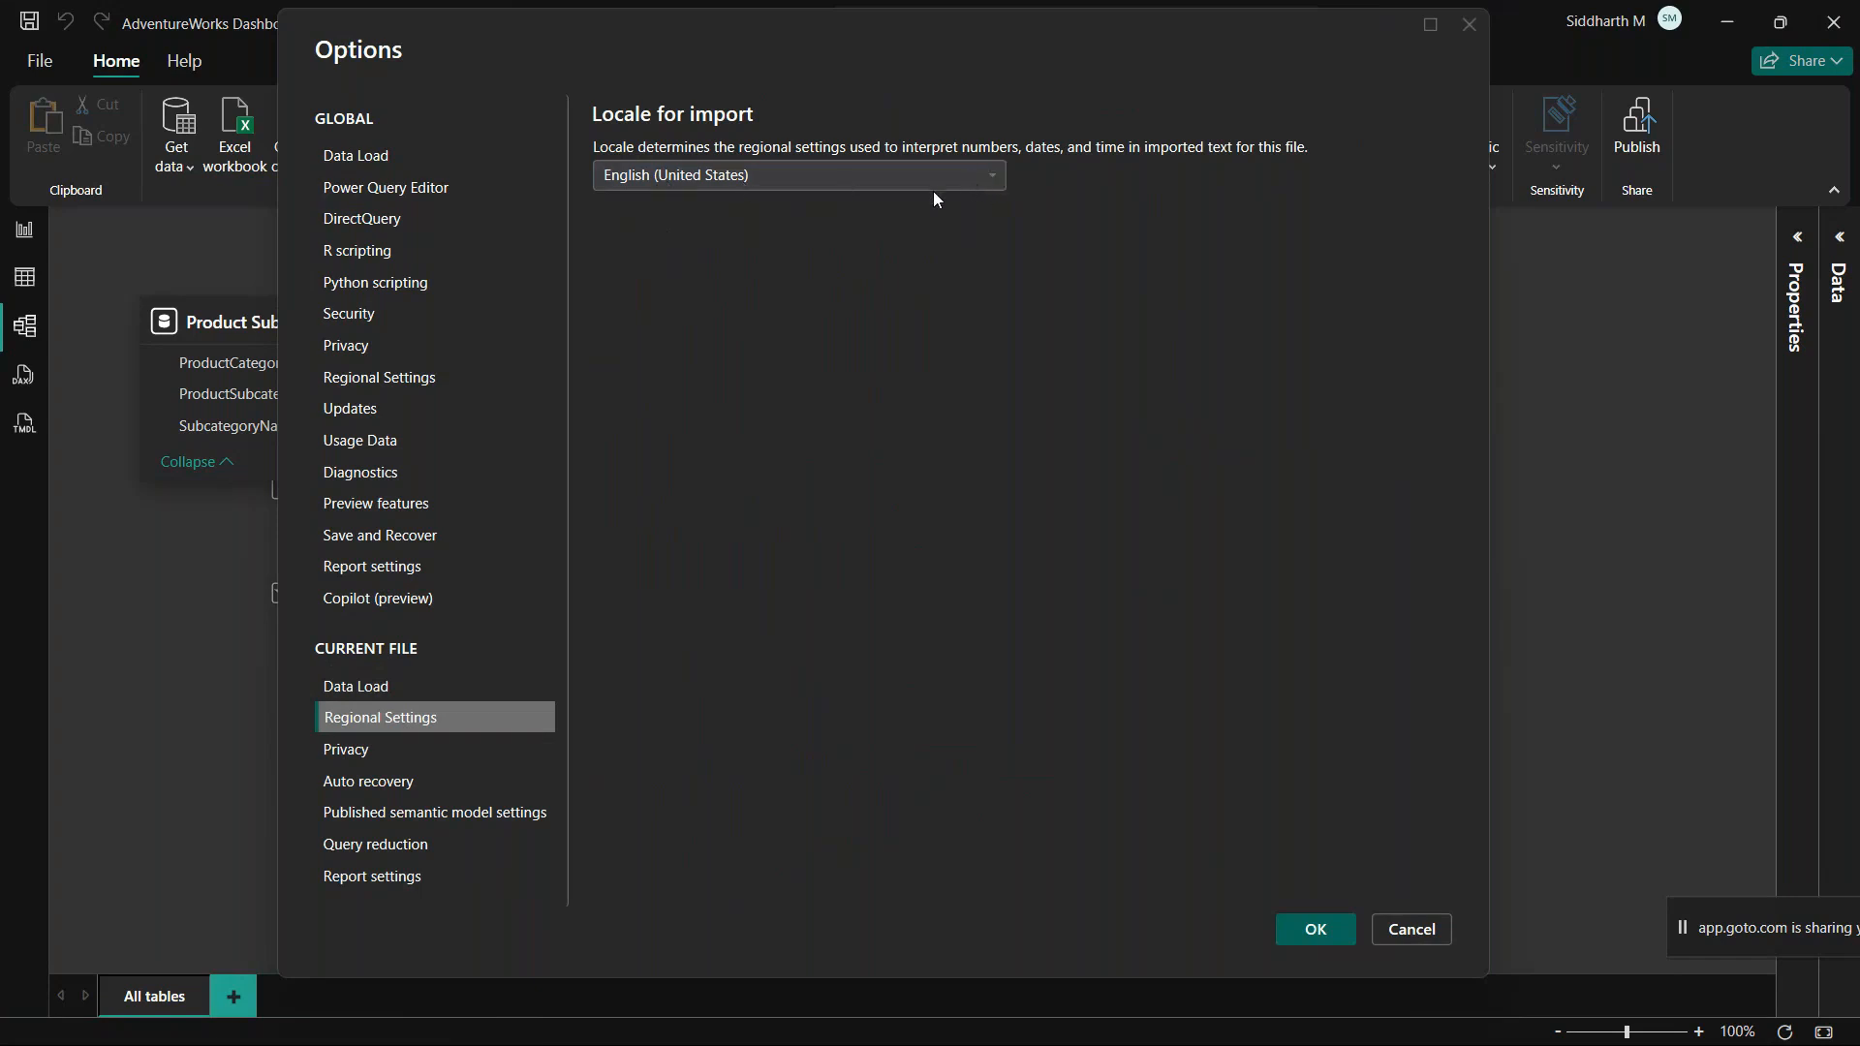
{"action": "left_click", "coordinate": [1318, 932]}
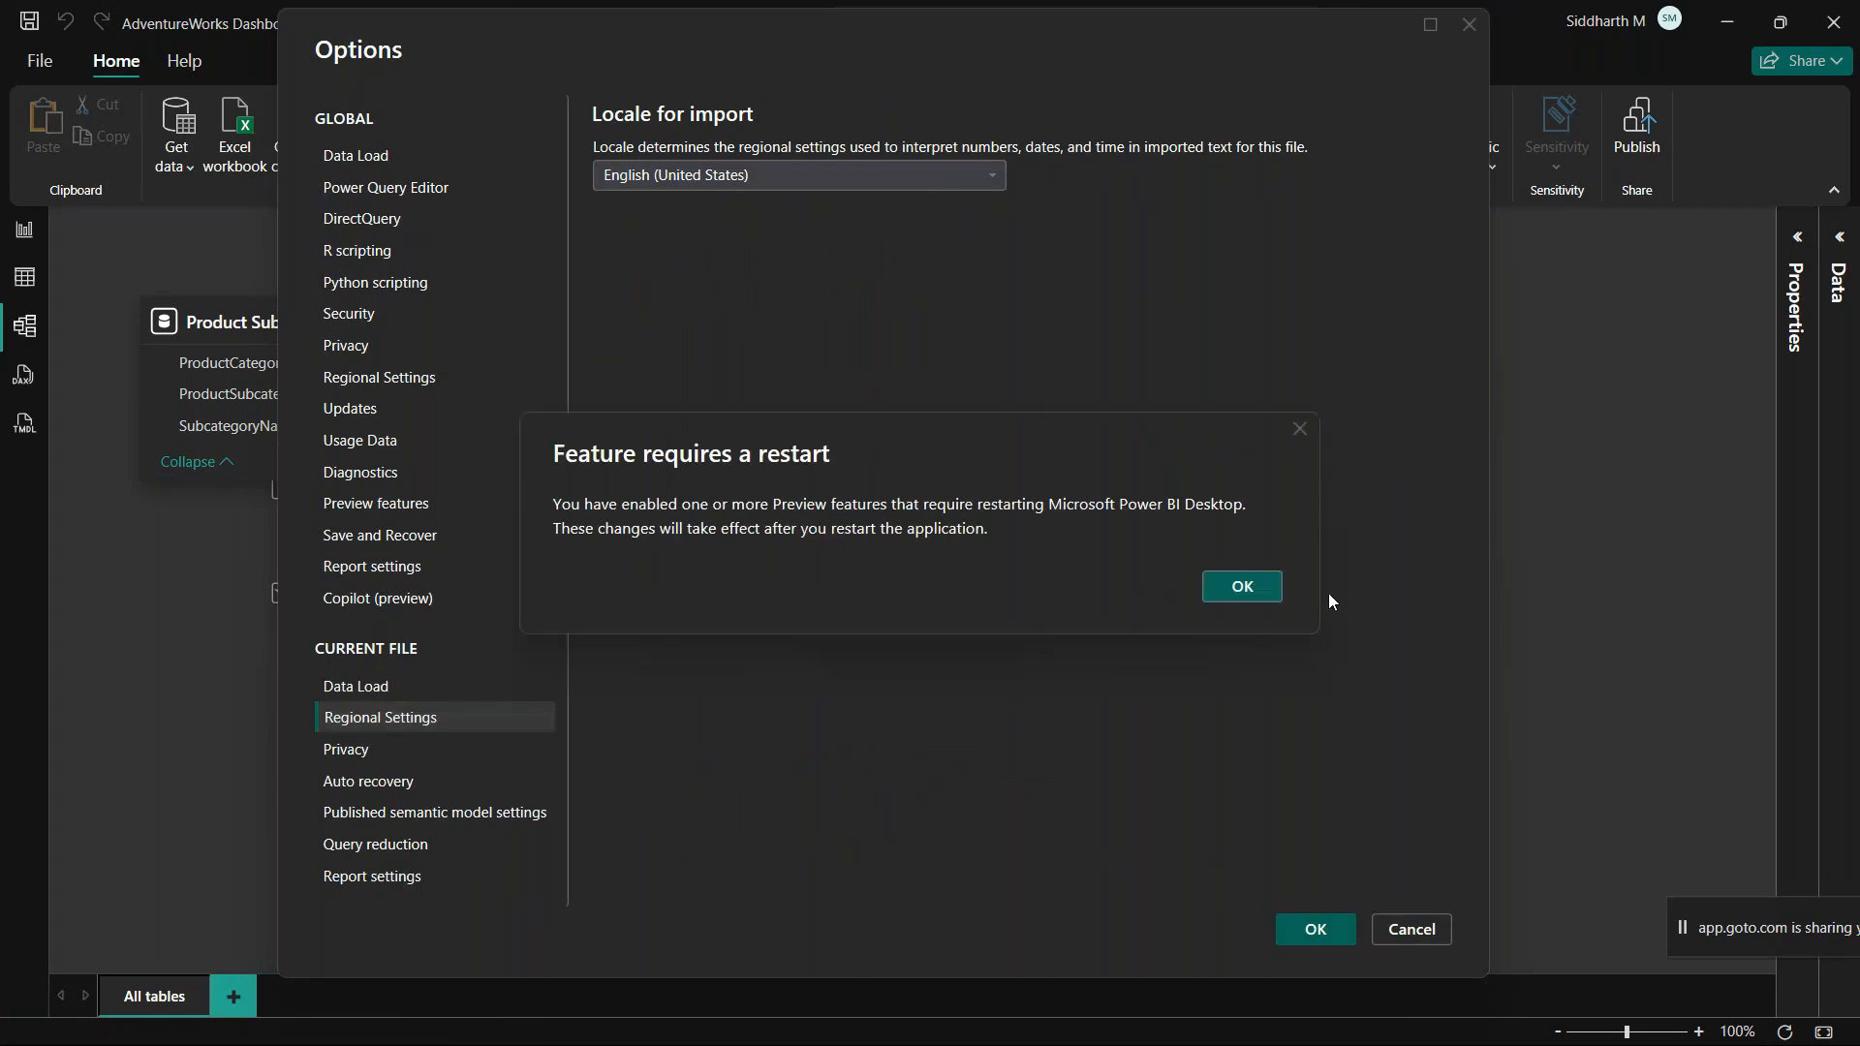
{"action": "left_click", "coordinate": [1242, 589]}
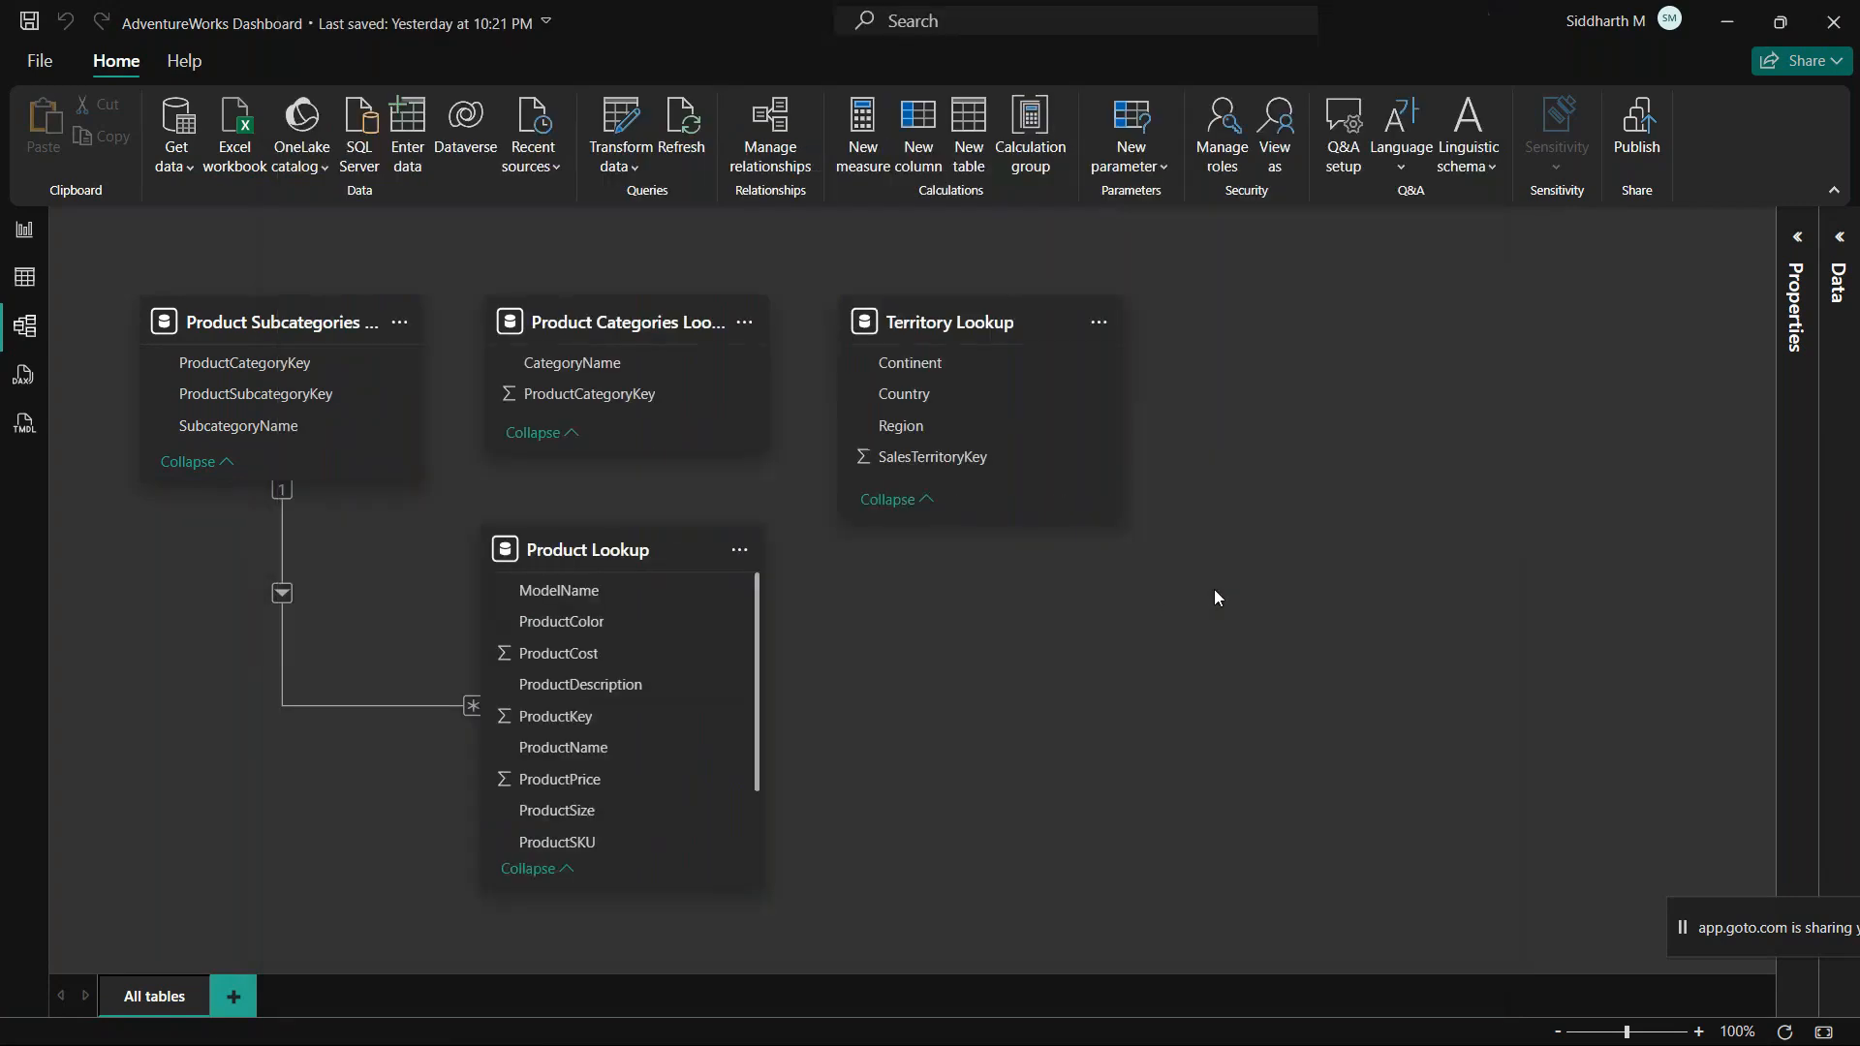
Step: Reopen the application options, review the global Data Load settings and leave without applying changes
{"action": "left_click", "coordinate": [1556, 230]}
{"action": "left_click", "coordinate": [48, 60]}
{"action": "left_click", "coordinate": [112, 969]}
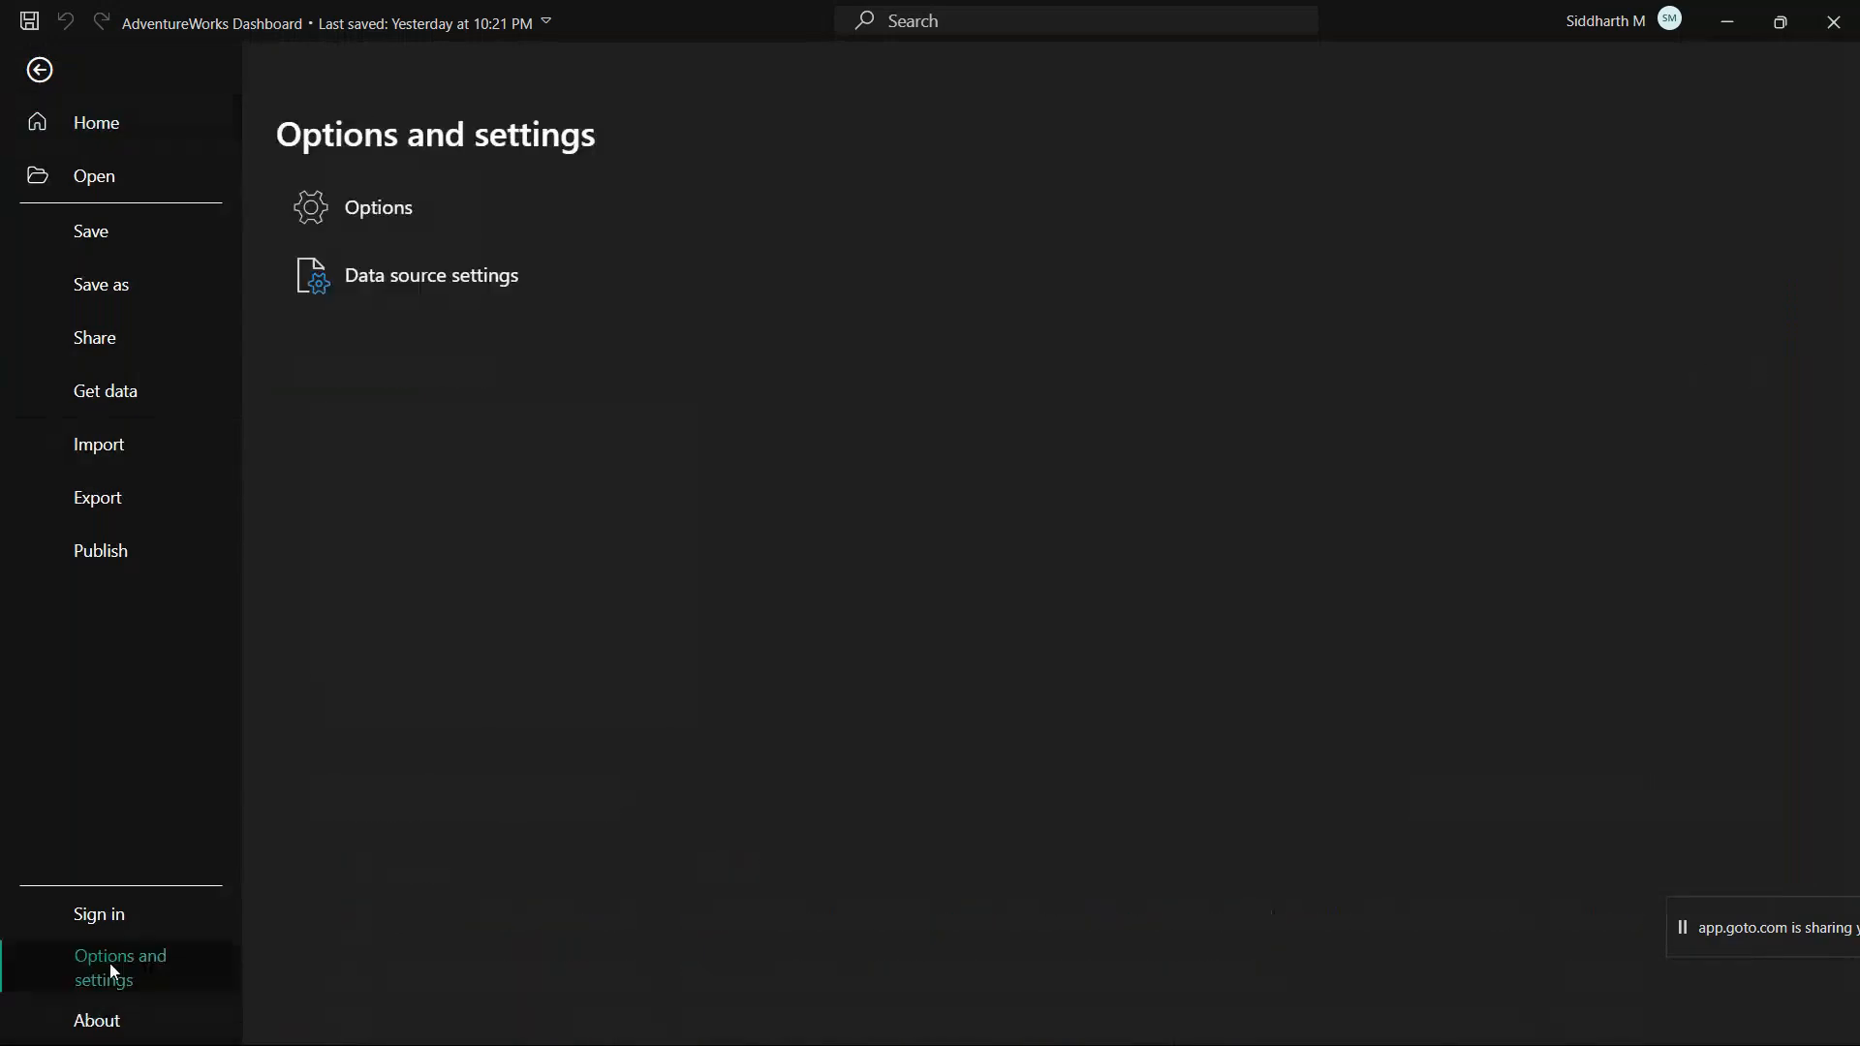
{"action": "left_click", "coordinate": [385, 217]}
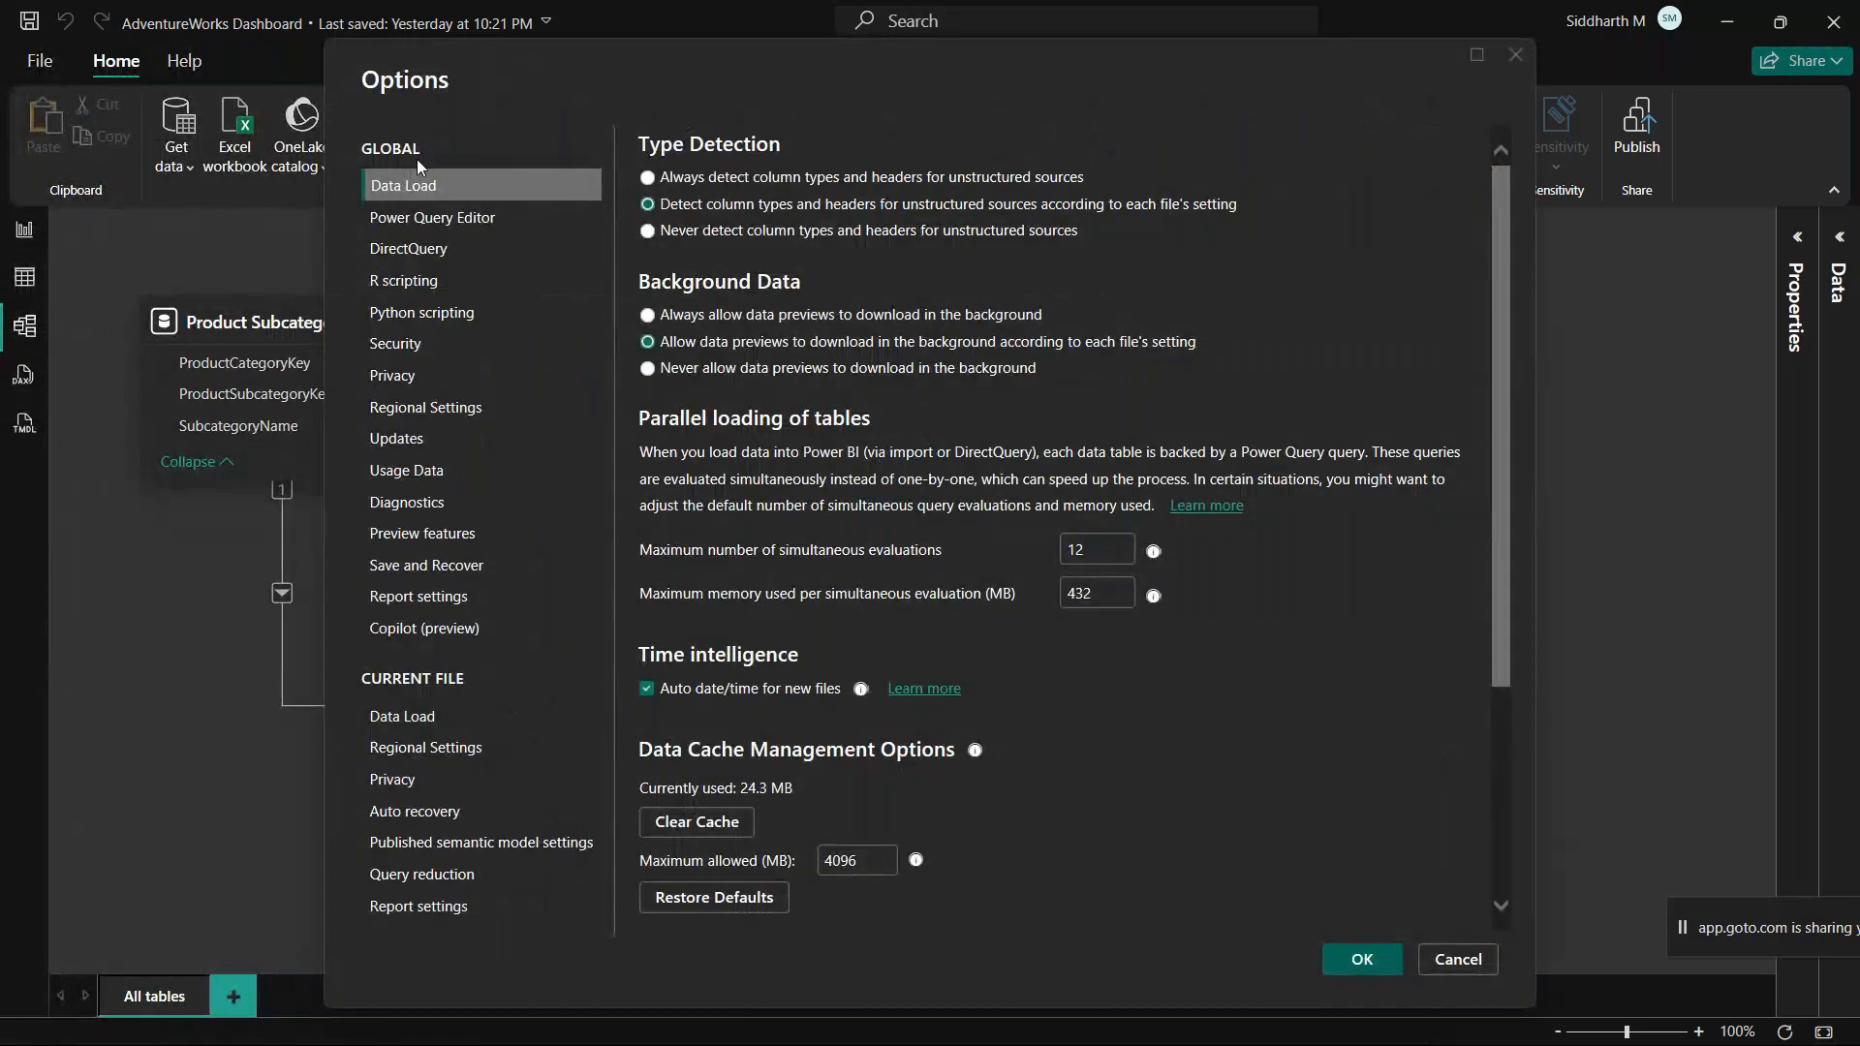
{"action": "scroll", "coordinate": [1365, 704], "scroll_direction": "down", "scroll_amount": 3}
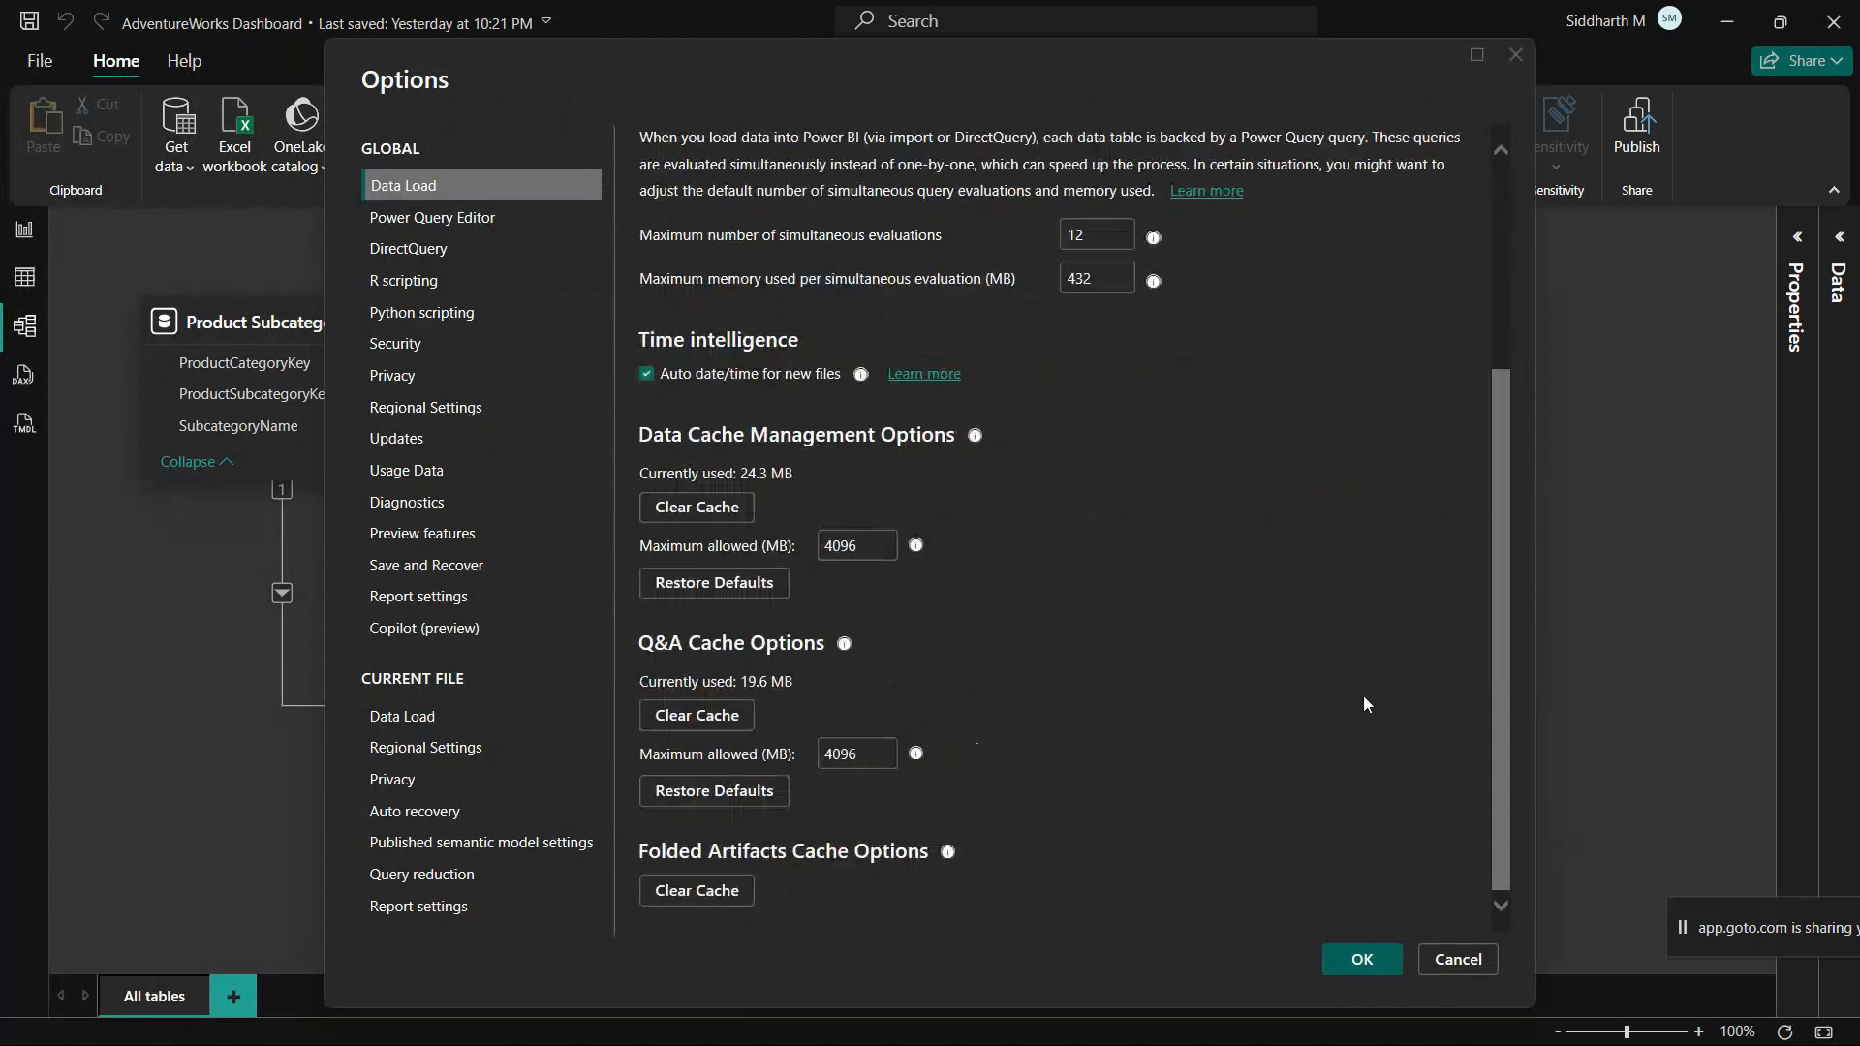
{"action": "scroll", "coordinate": [1365, 705], "scroll_direction": "up", "scroll_amount": 3}
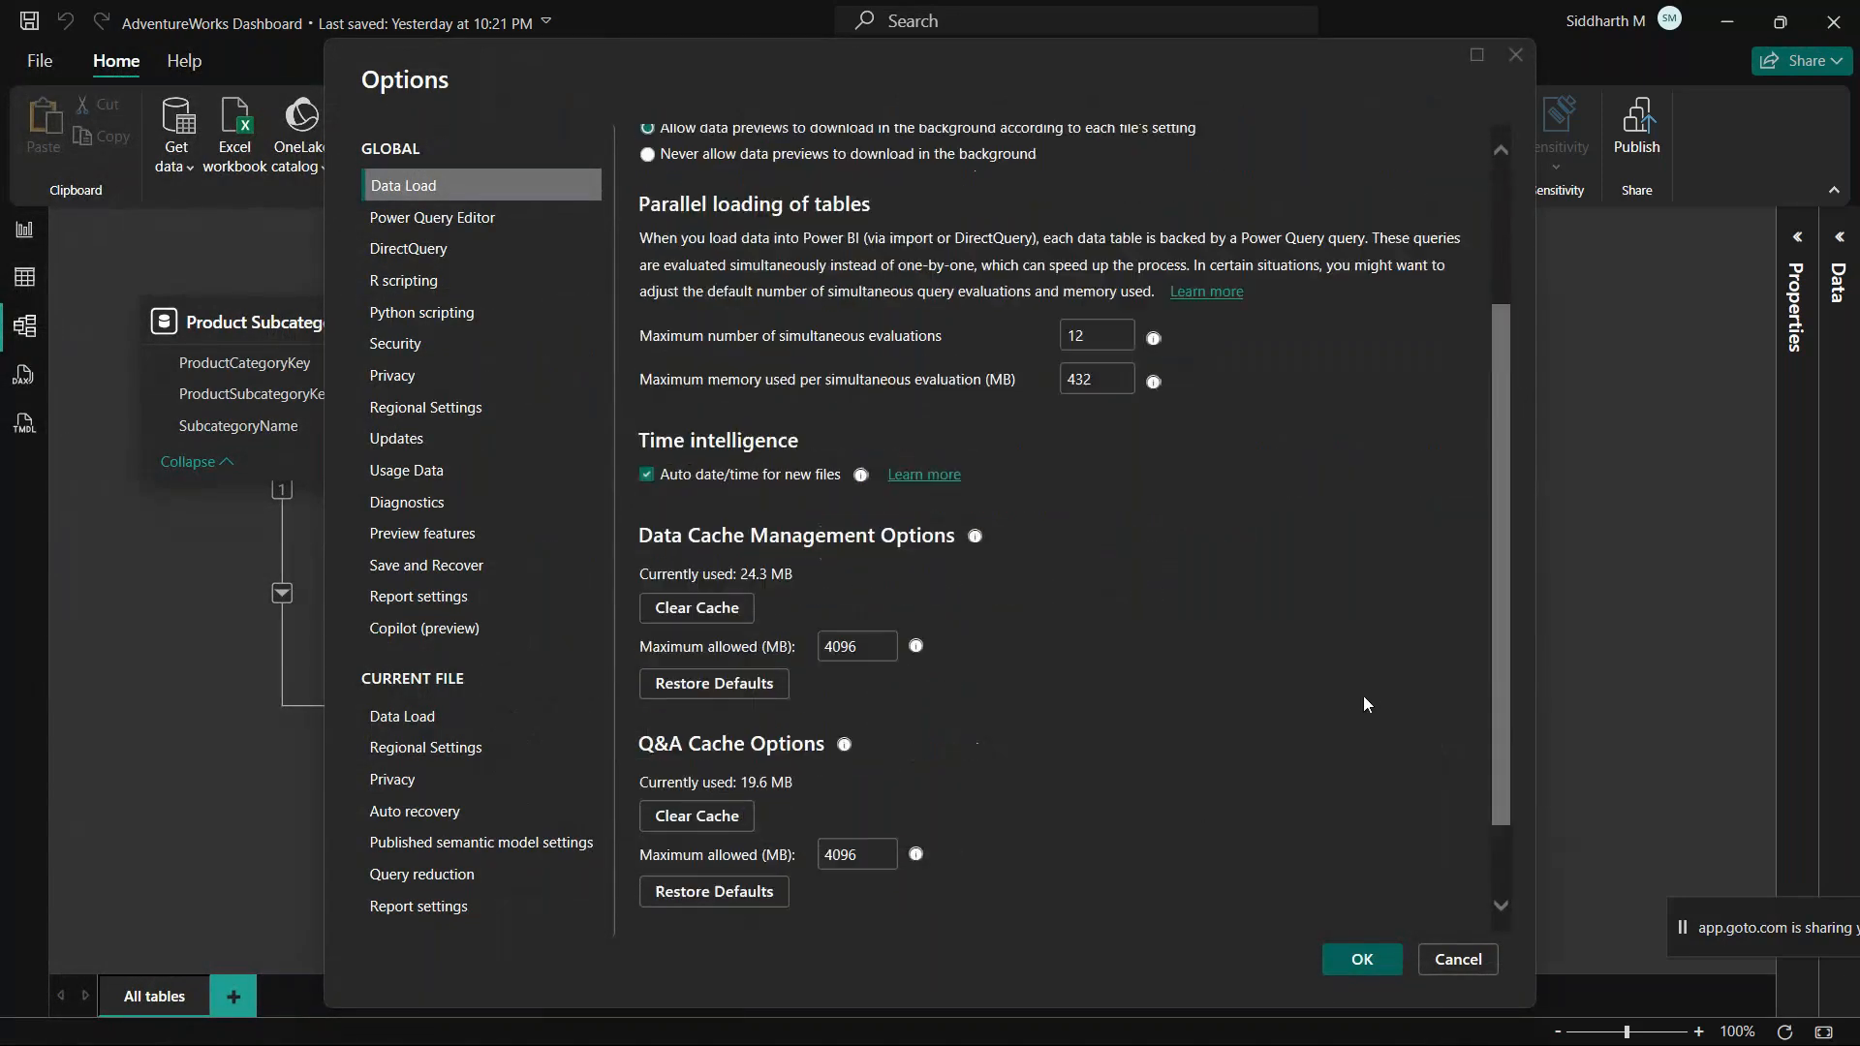
{"action": "left_click", "coordinate": [1462, 968]}
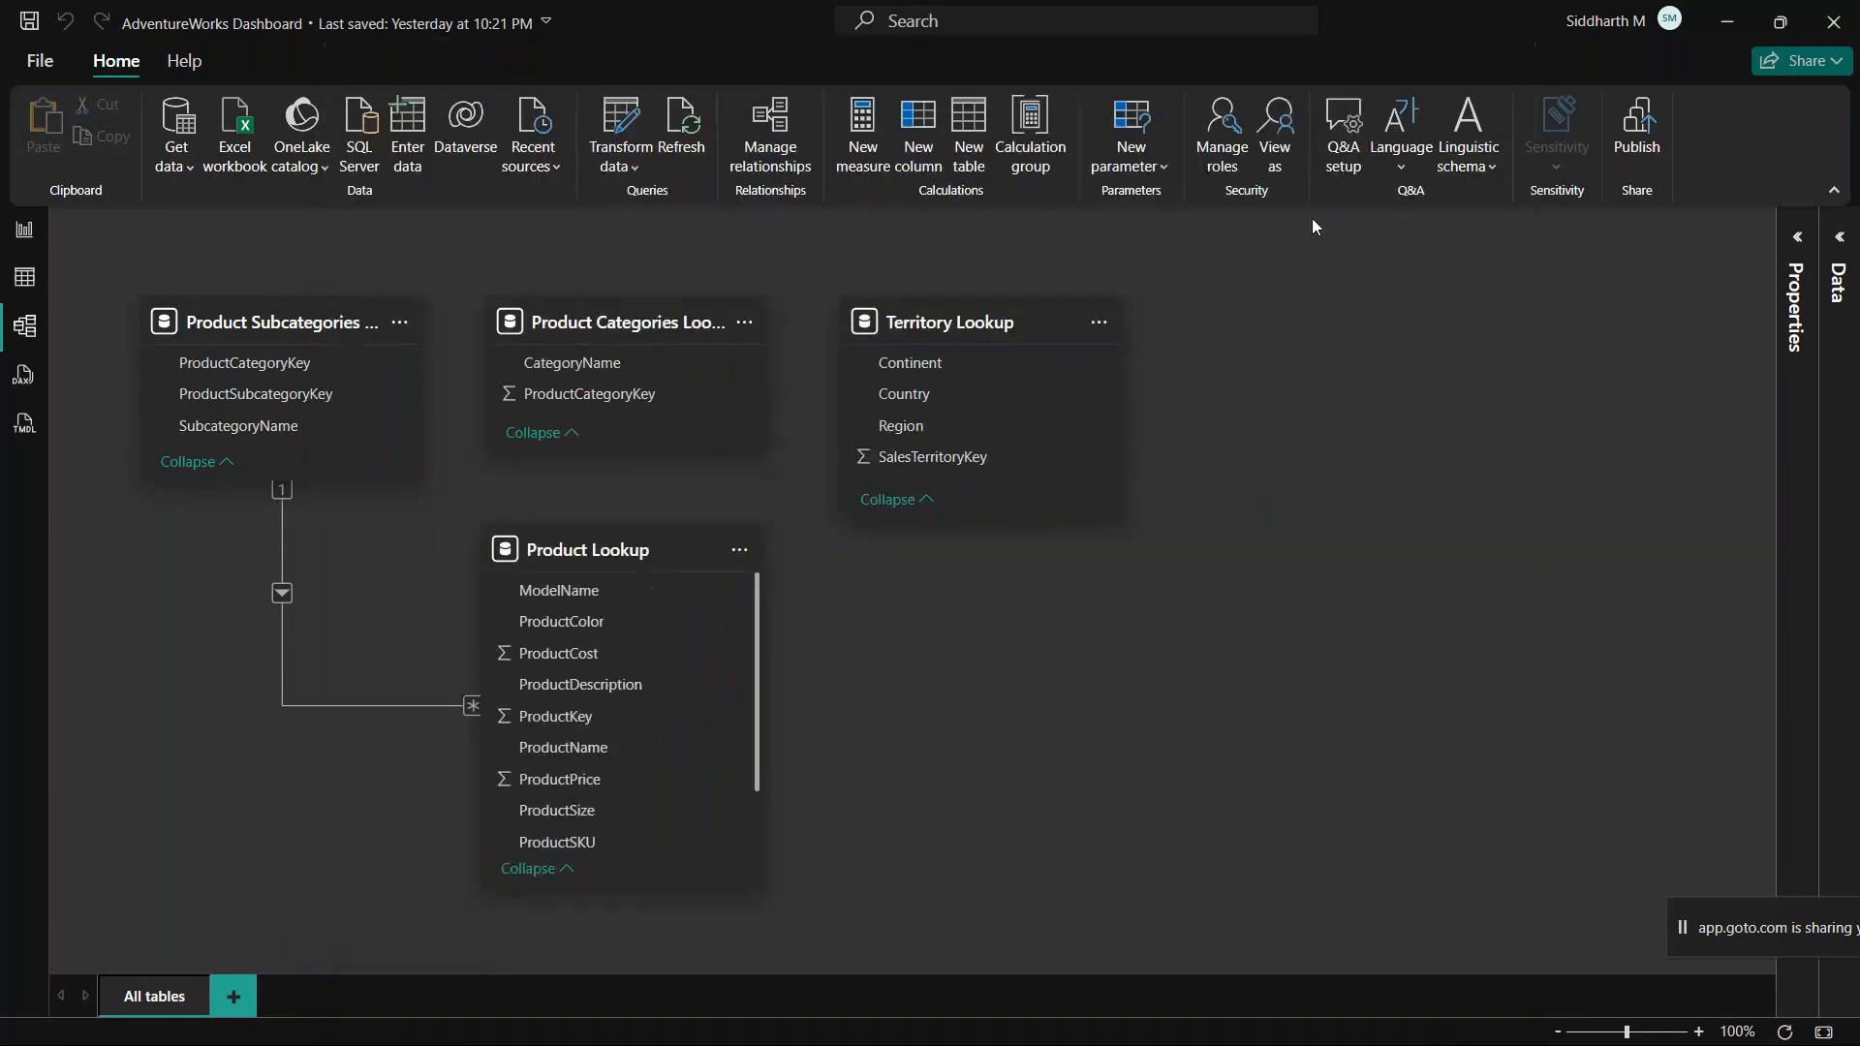
Step: Restart Power BI Desktop by saving and closing the report and reopening the pinned AdventureWorks Dashboard file
{"action": "left_click", "coordinate": [34, 62]}
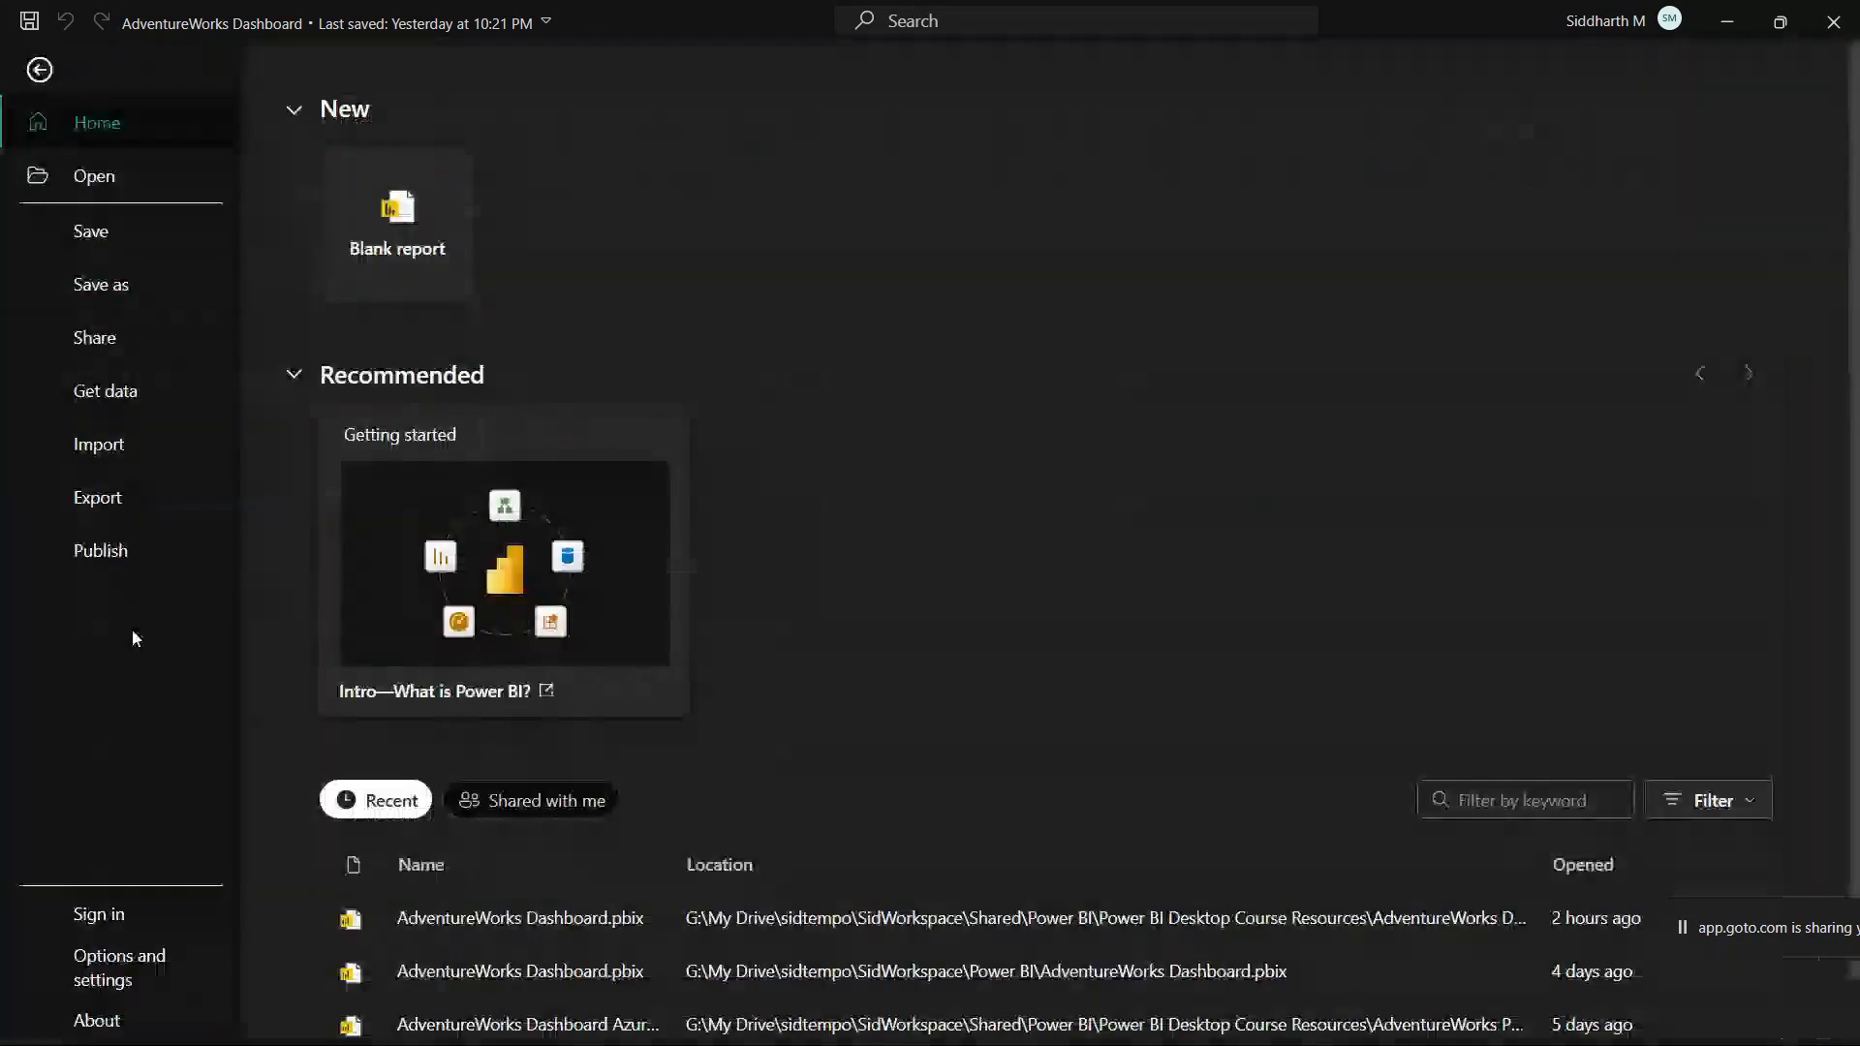
{"action": "left_click", "coordinate": [1833, 22]}
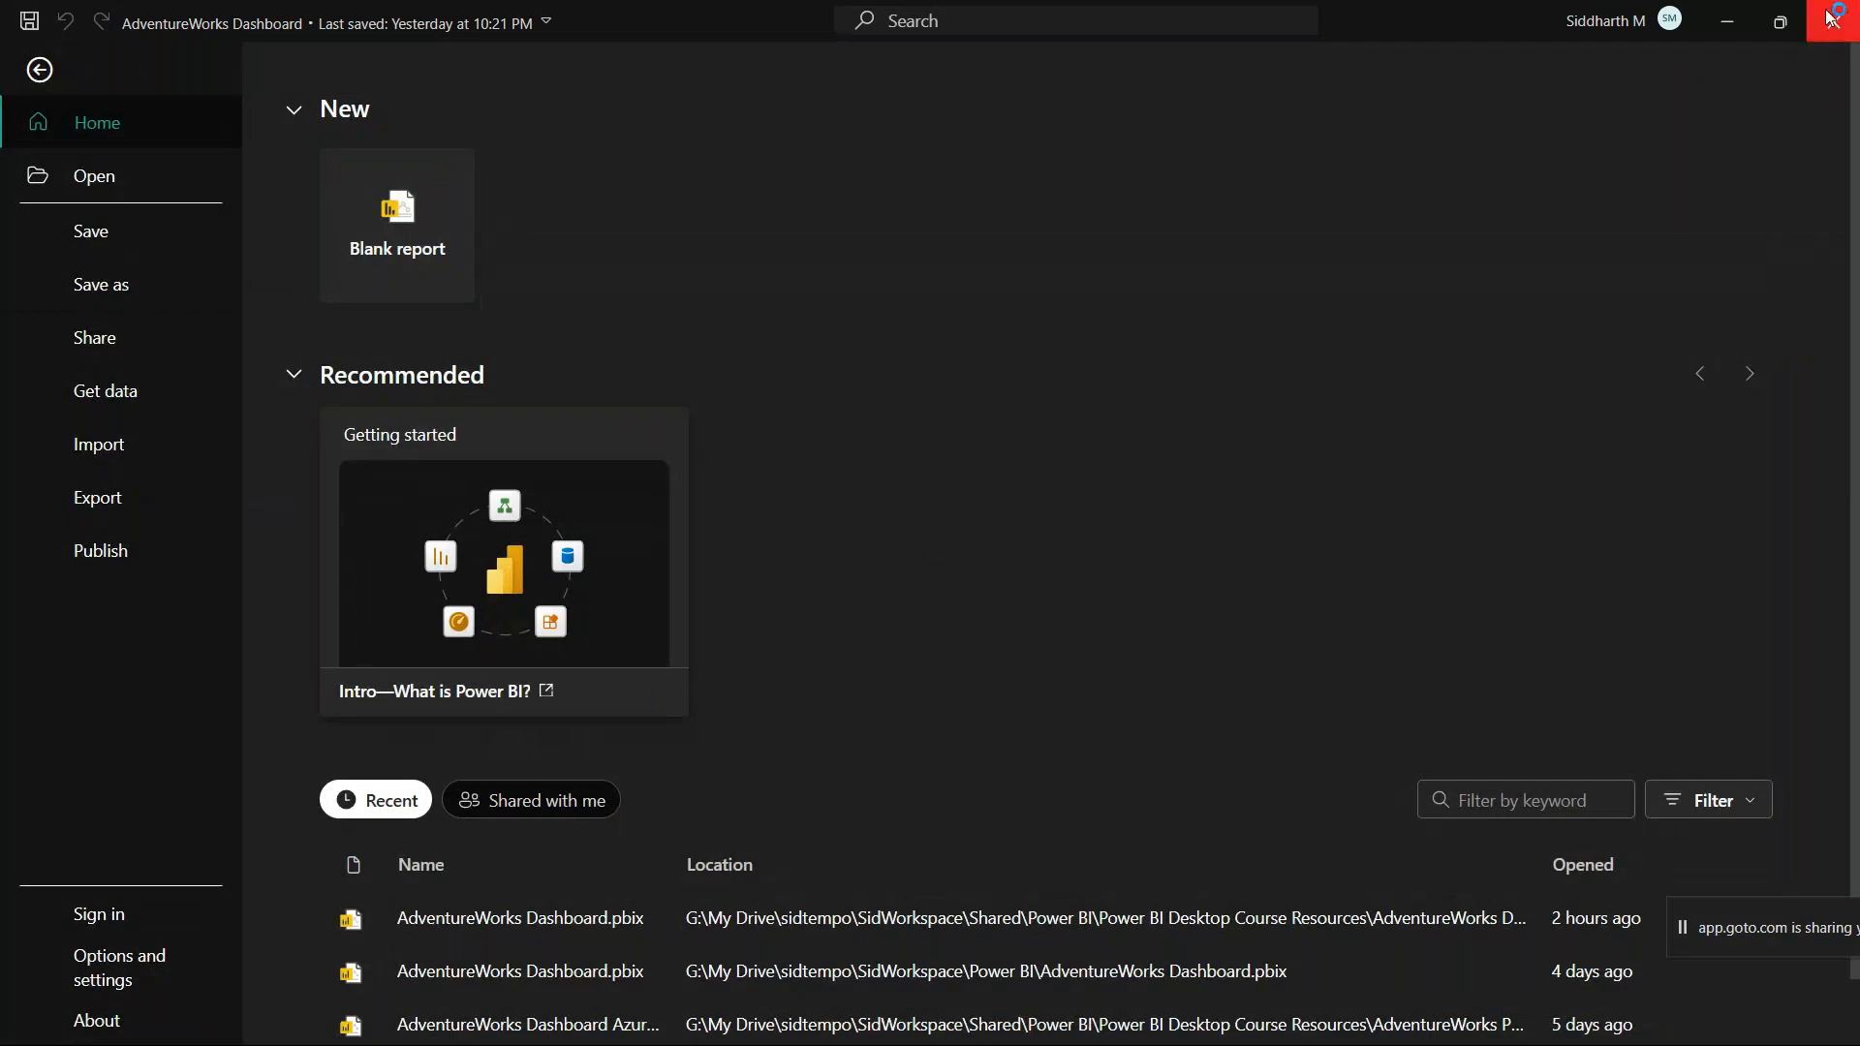
{"action": "left_click", "coordinate": [901, 582]}
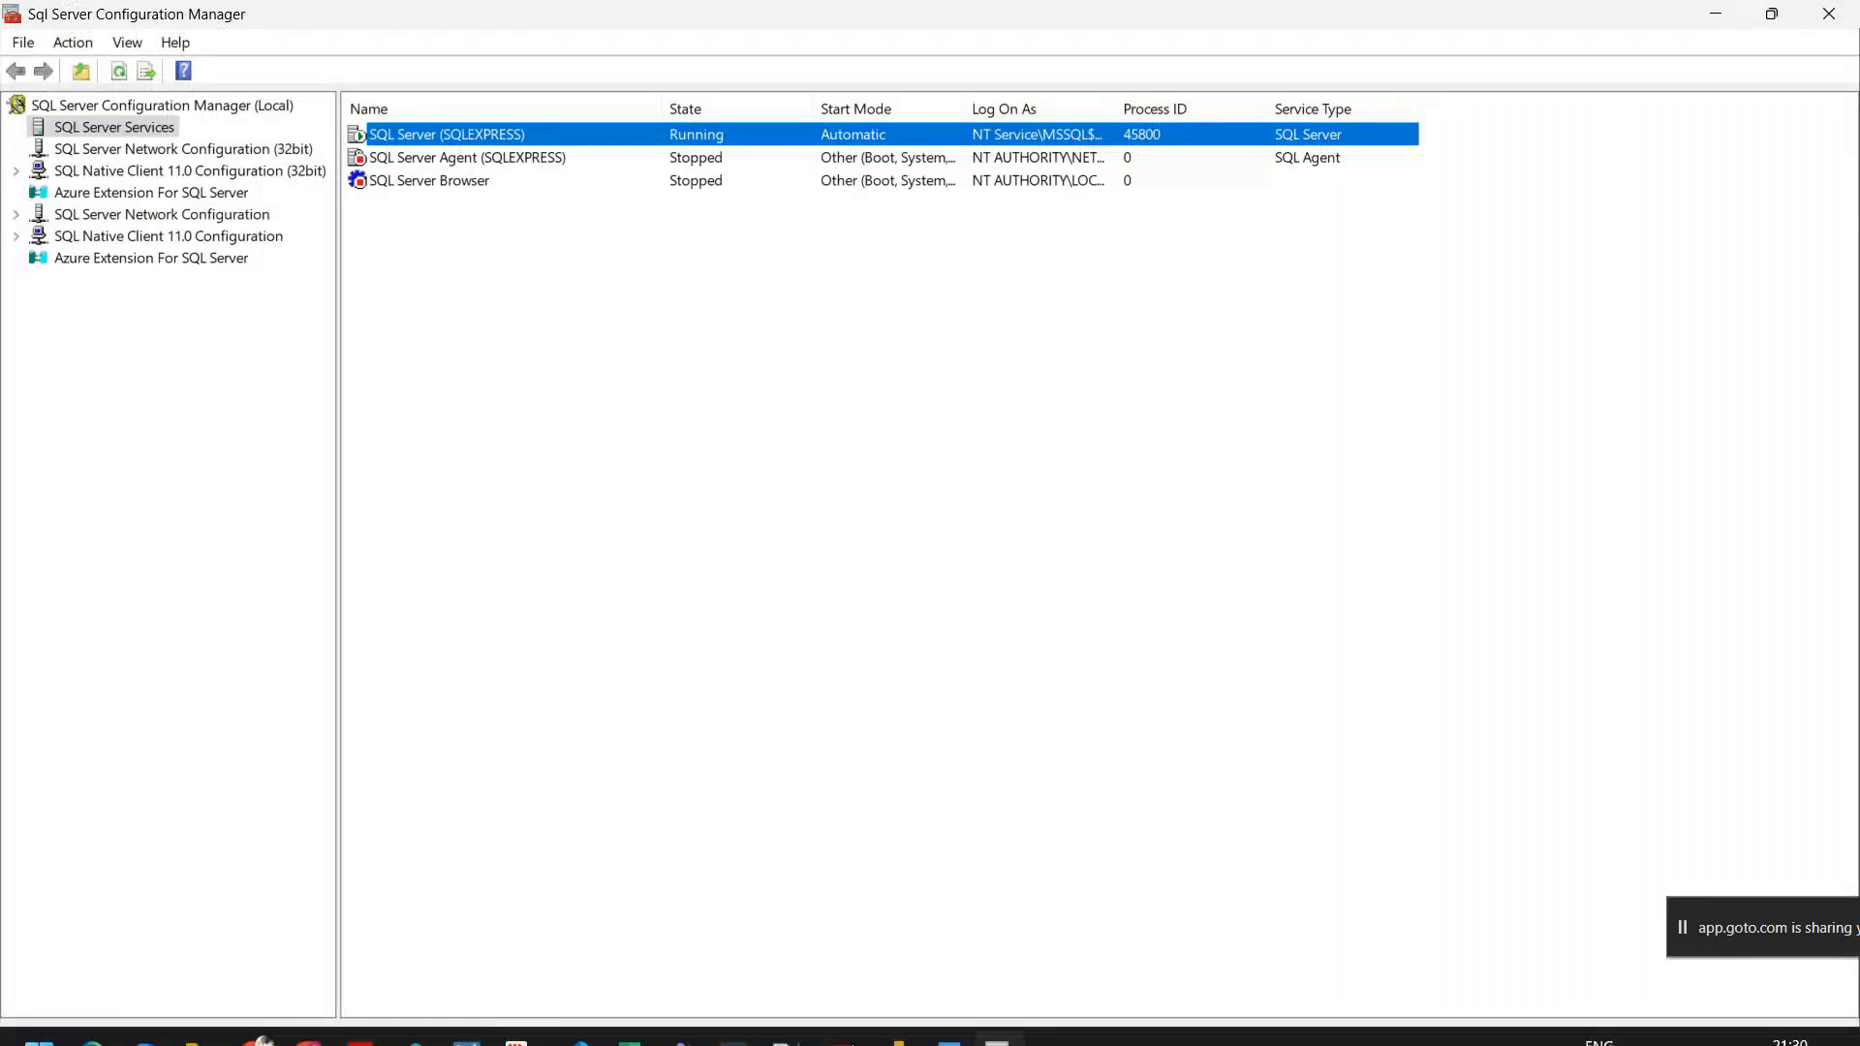
{"action": "right_click", "coordinate": [897, 1017]}
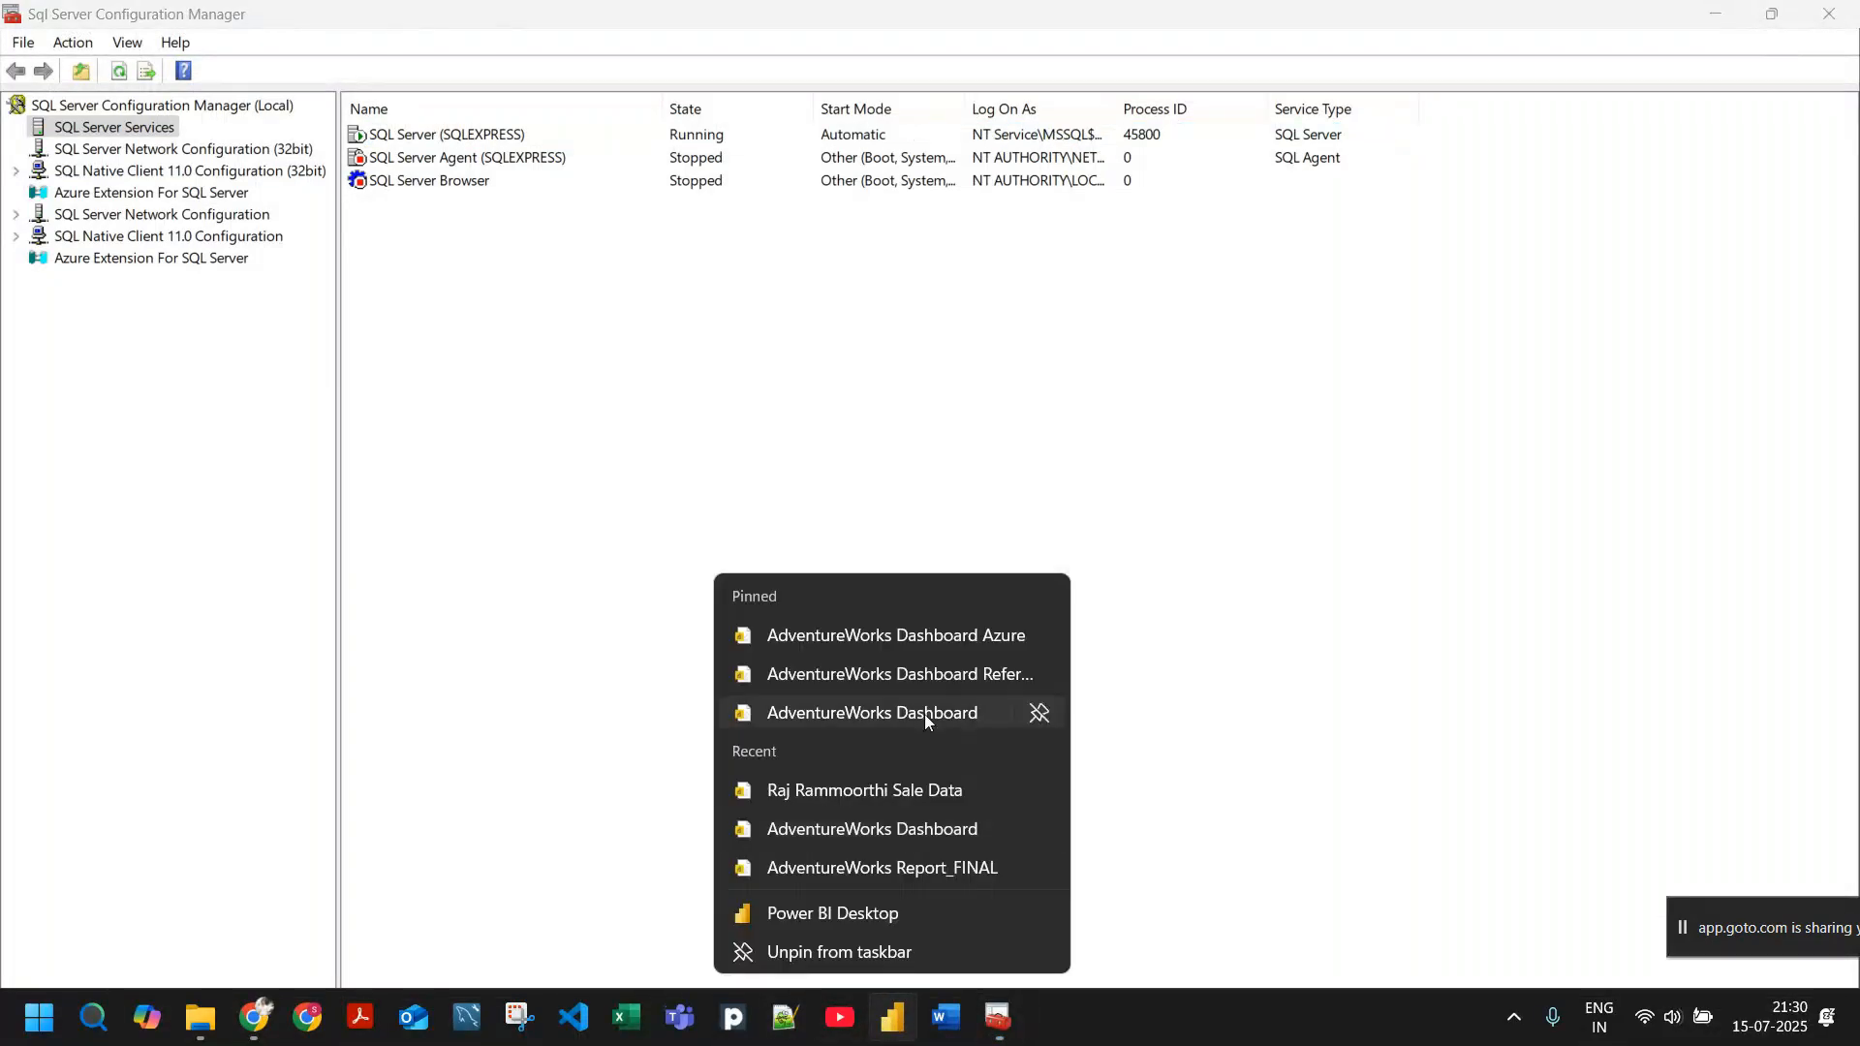
{"action": "left_click", "coordinate": [924, 713]}
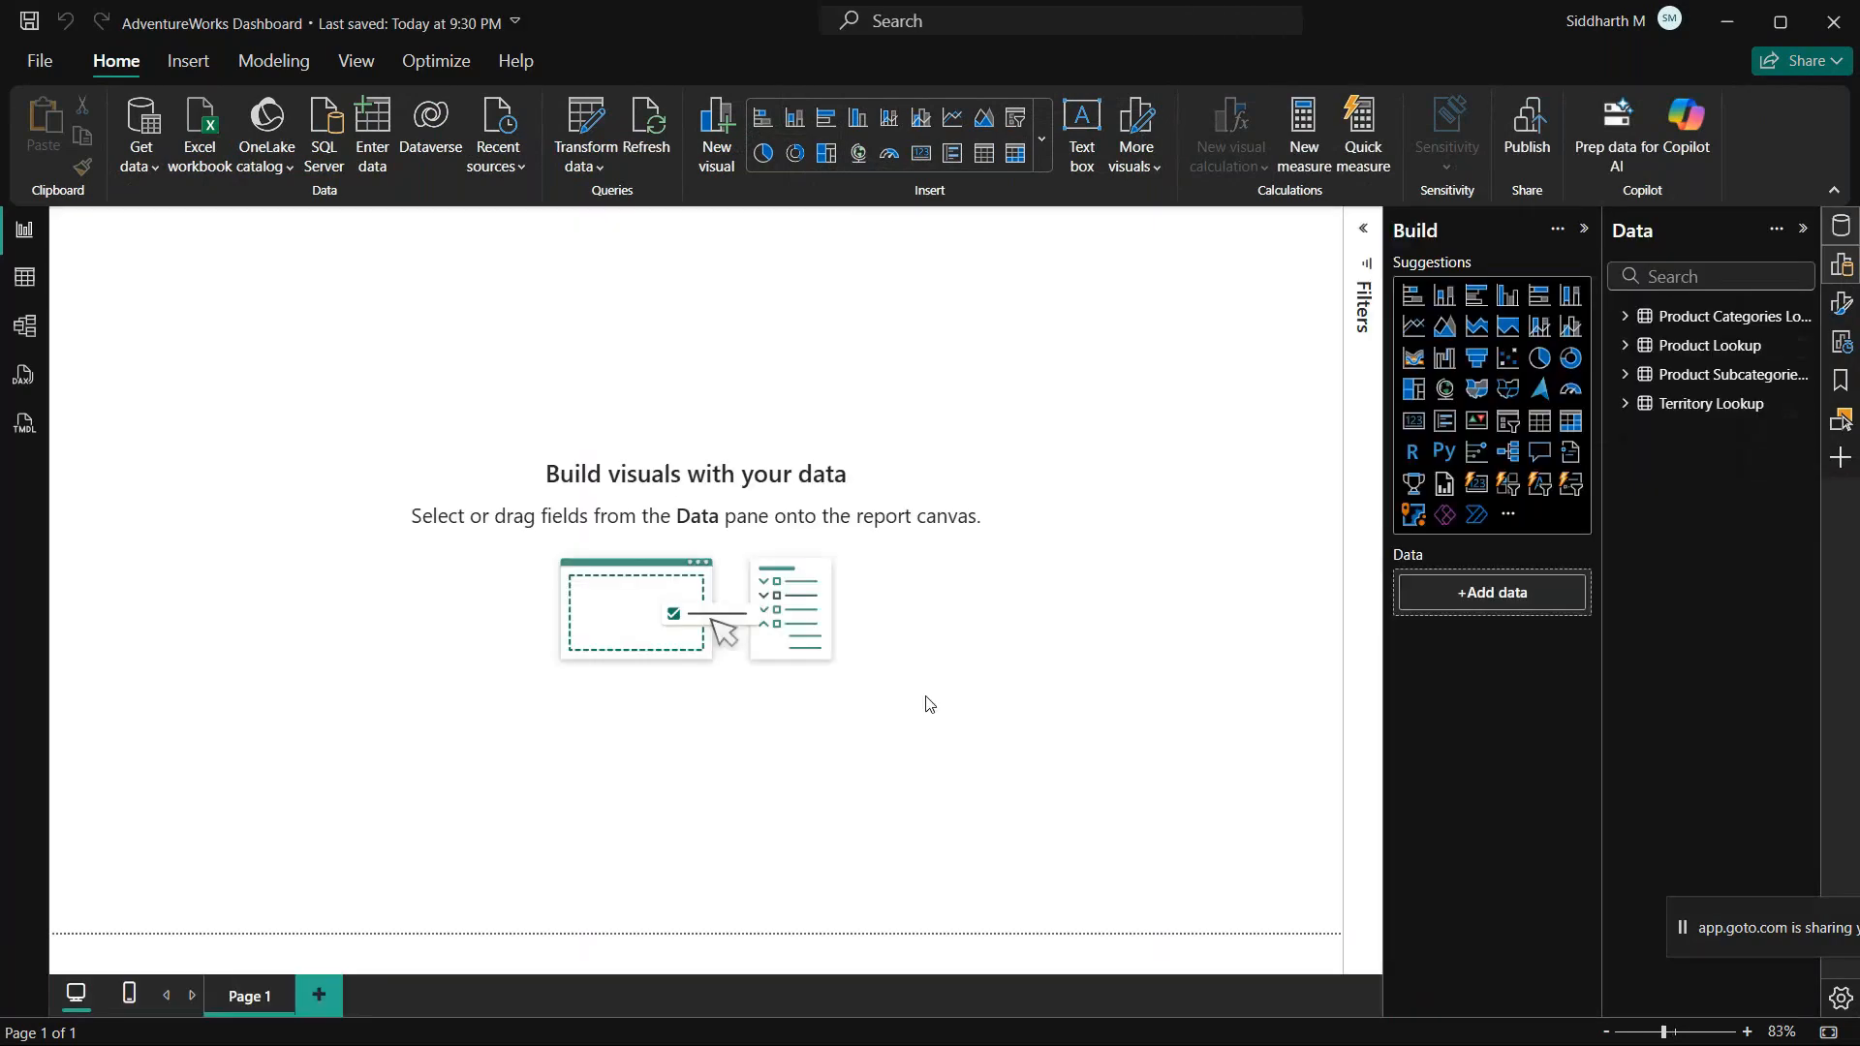
Step: Show the Product Categories Lookup data in Table view and open the Power Query Editor
{"action": "left_click", "coordinate": [24, 278]}
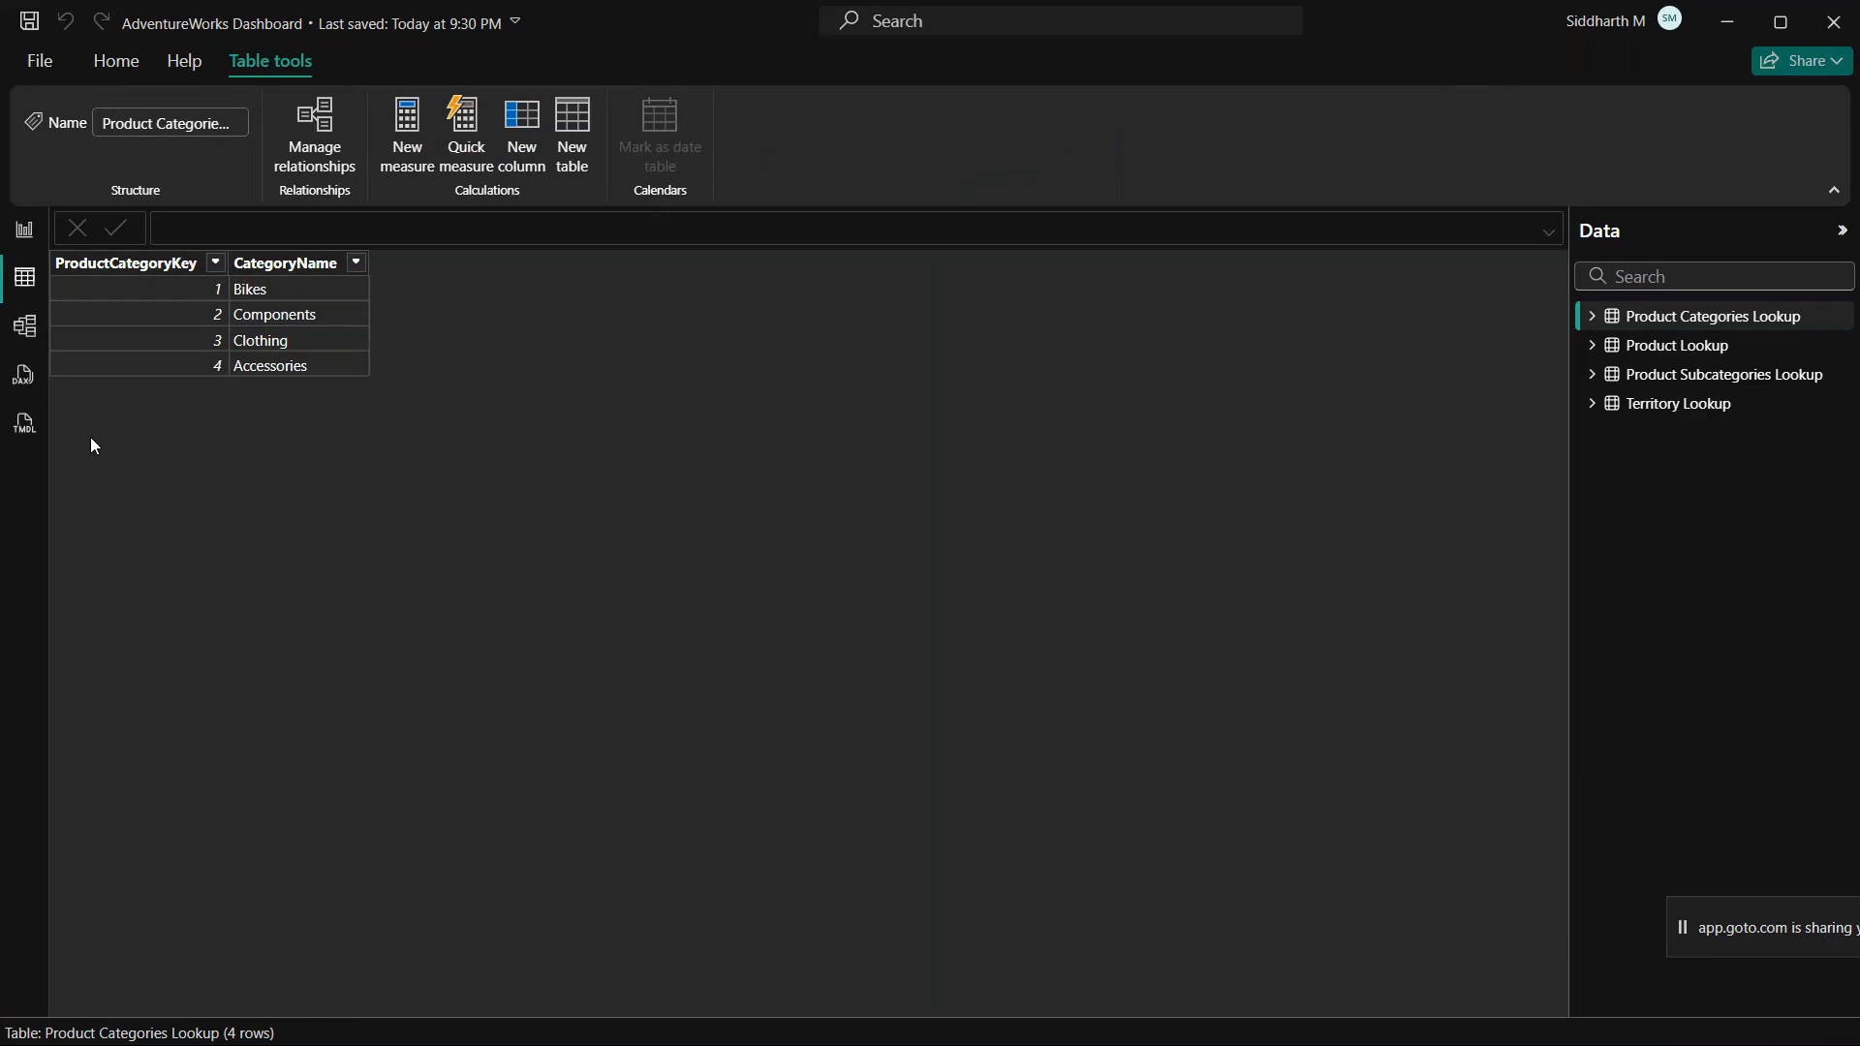
{"action": "left_click", "coordinate": [24, 327]}
{"action": "left_click", "coordinate": [25, 281]}
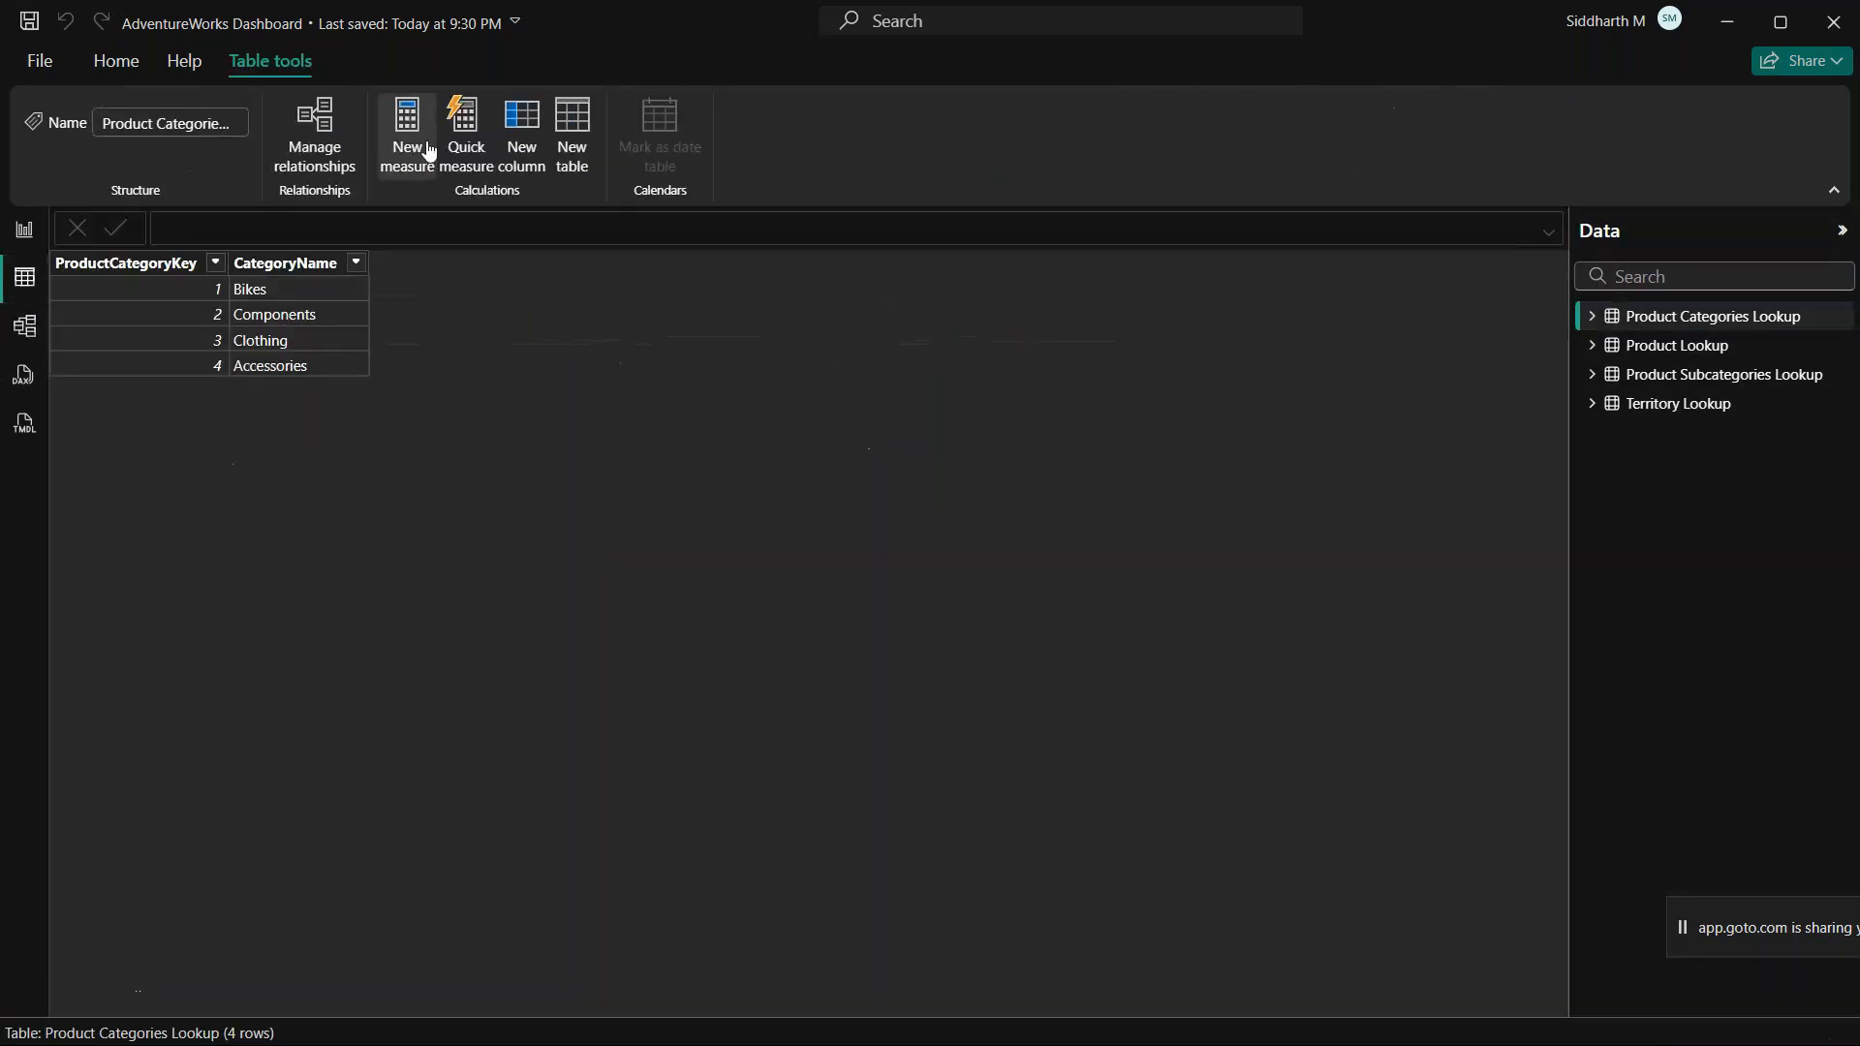
{"action": "left_click", "coordinate": [115, 62]}
{"action": "left_click", "coordinate": [625, 121]}
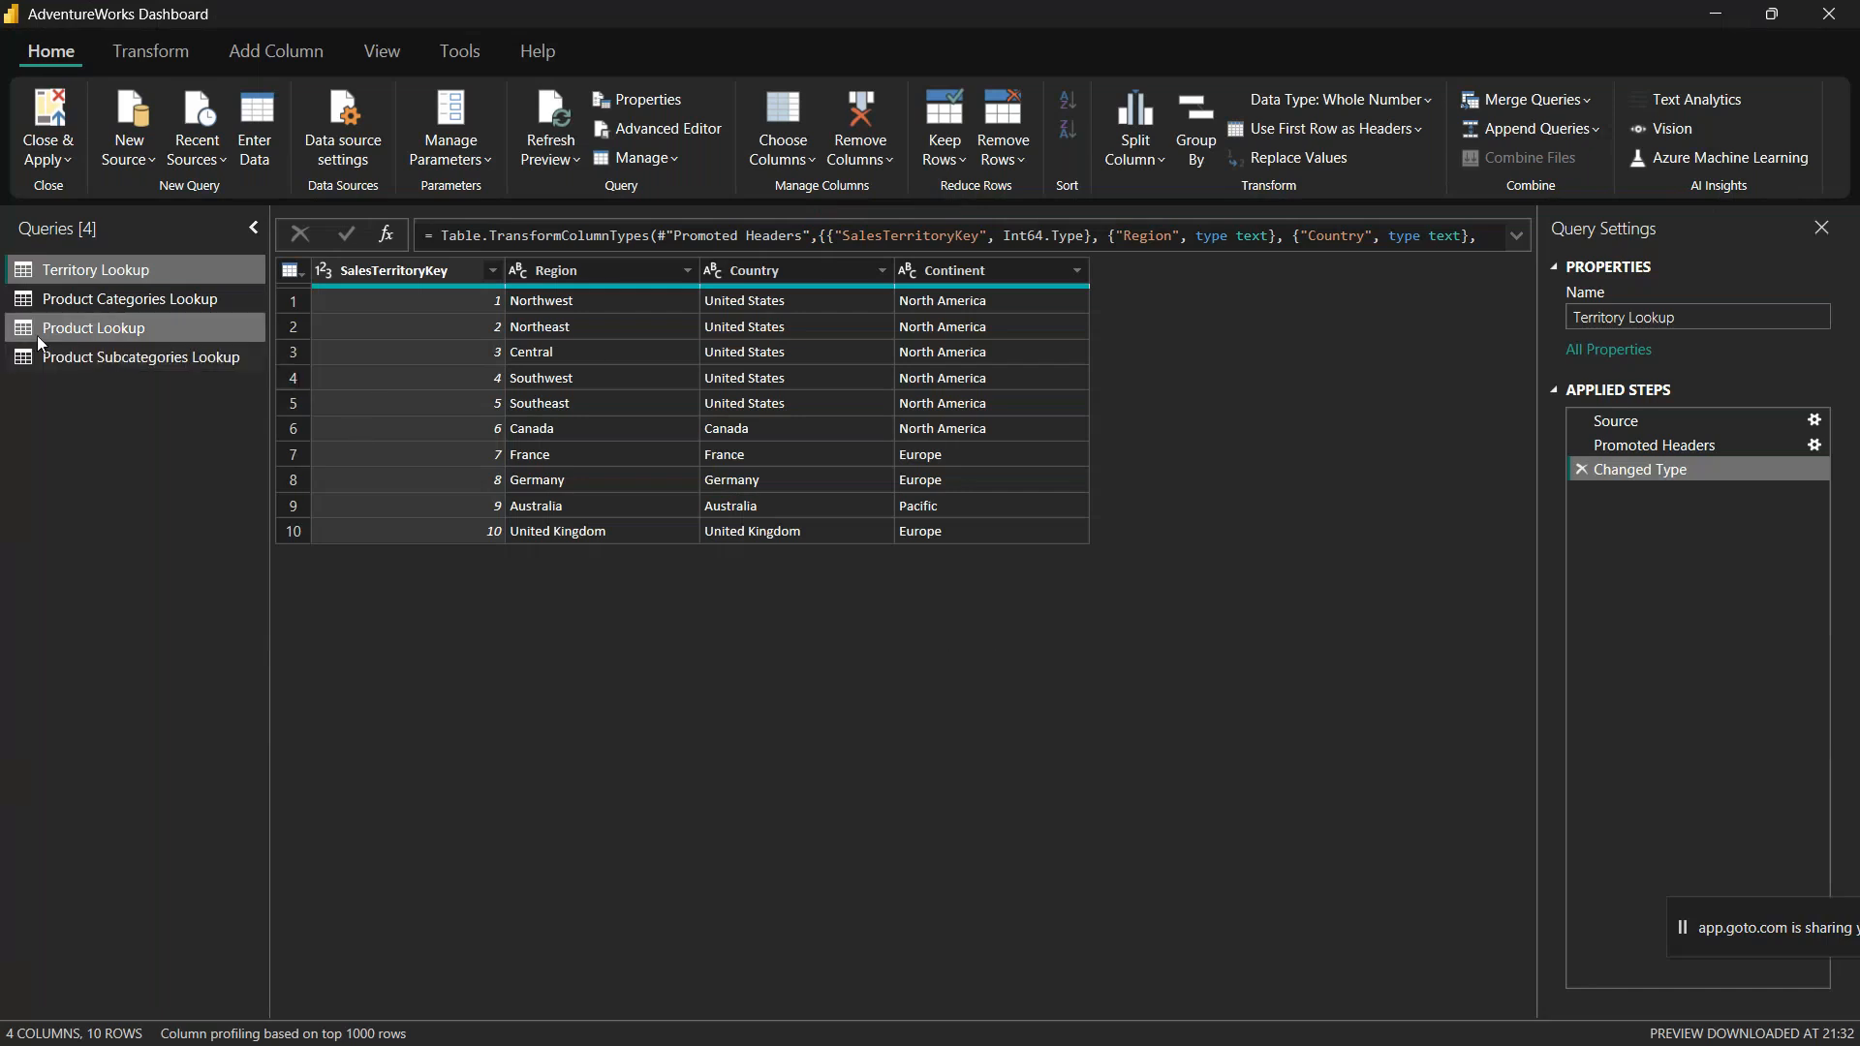
Step: Change the data type of the ProductCategoryKey column in the Product Categories Lookup query to Whole Number
{"action": "left_click", "coordinate": [118, 304]}
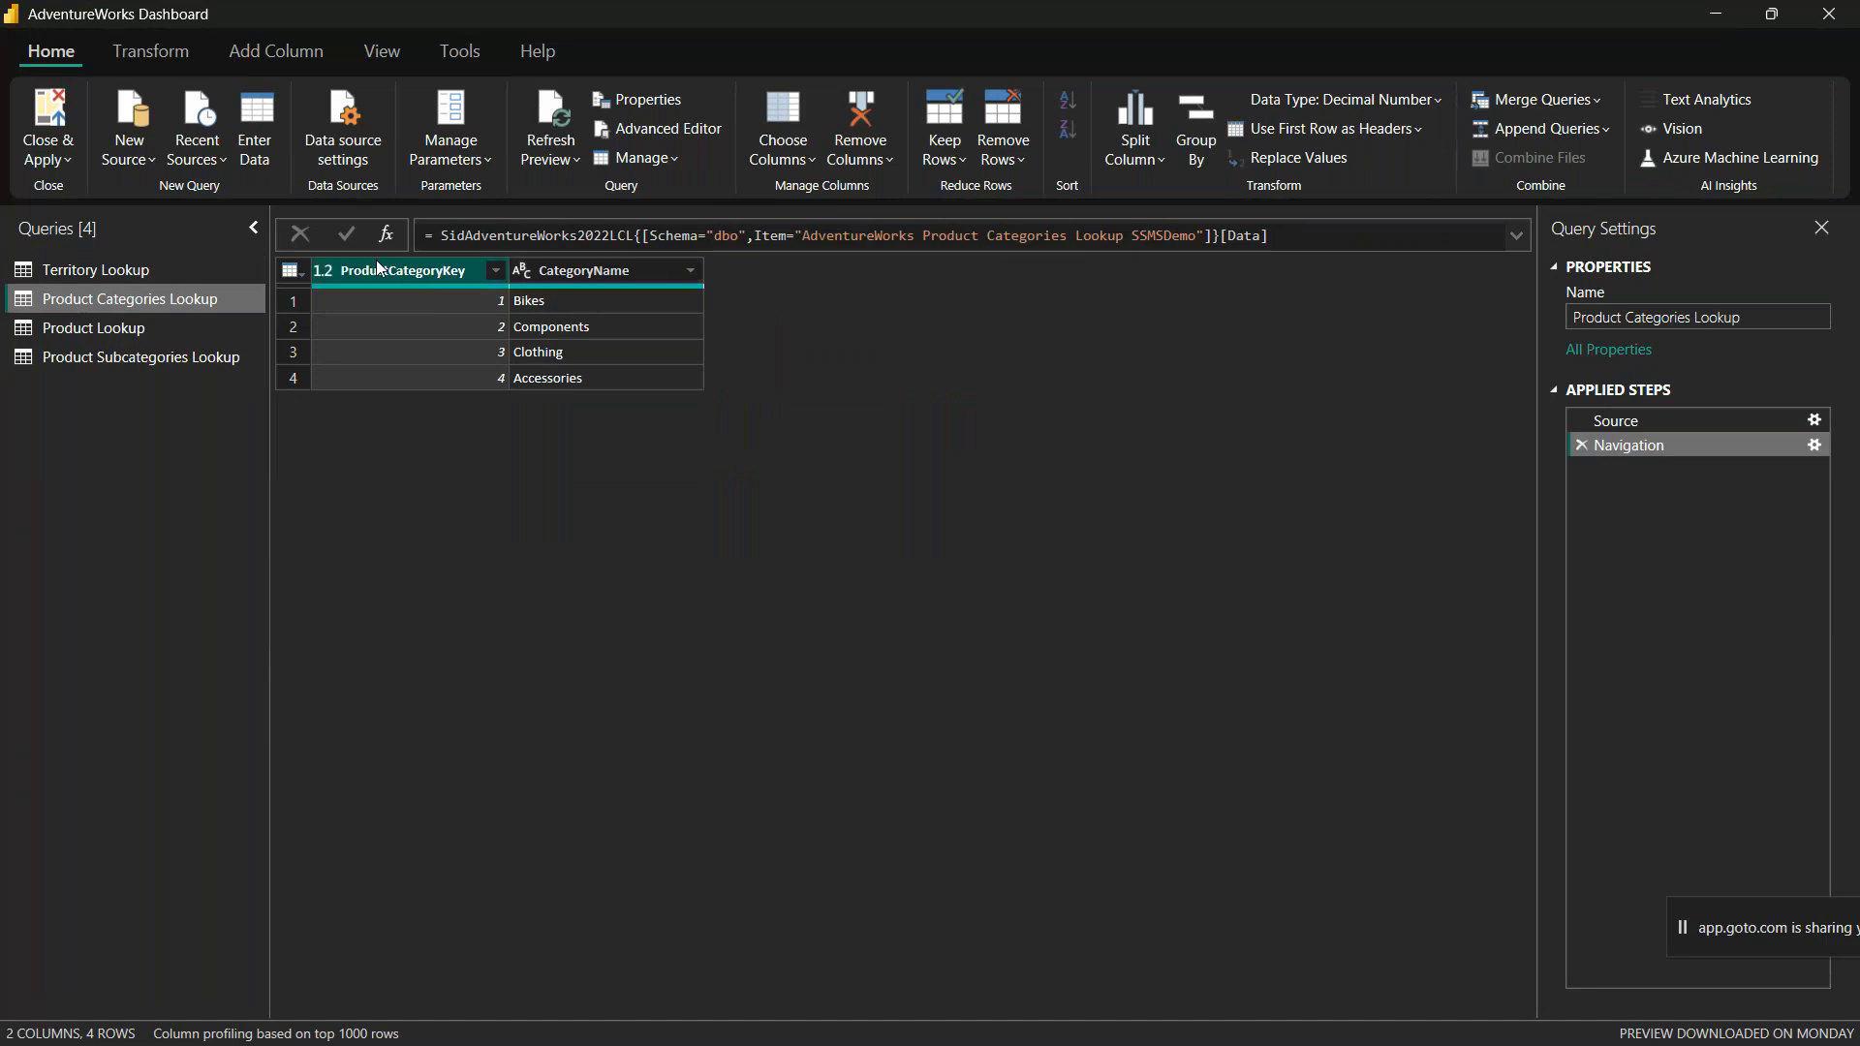
{"action": "left_click", "coordinate": [319, 273]}
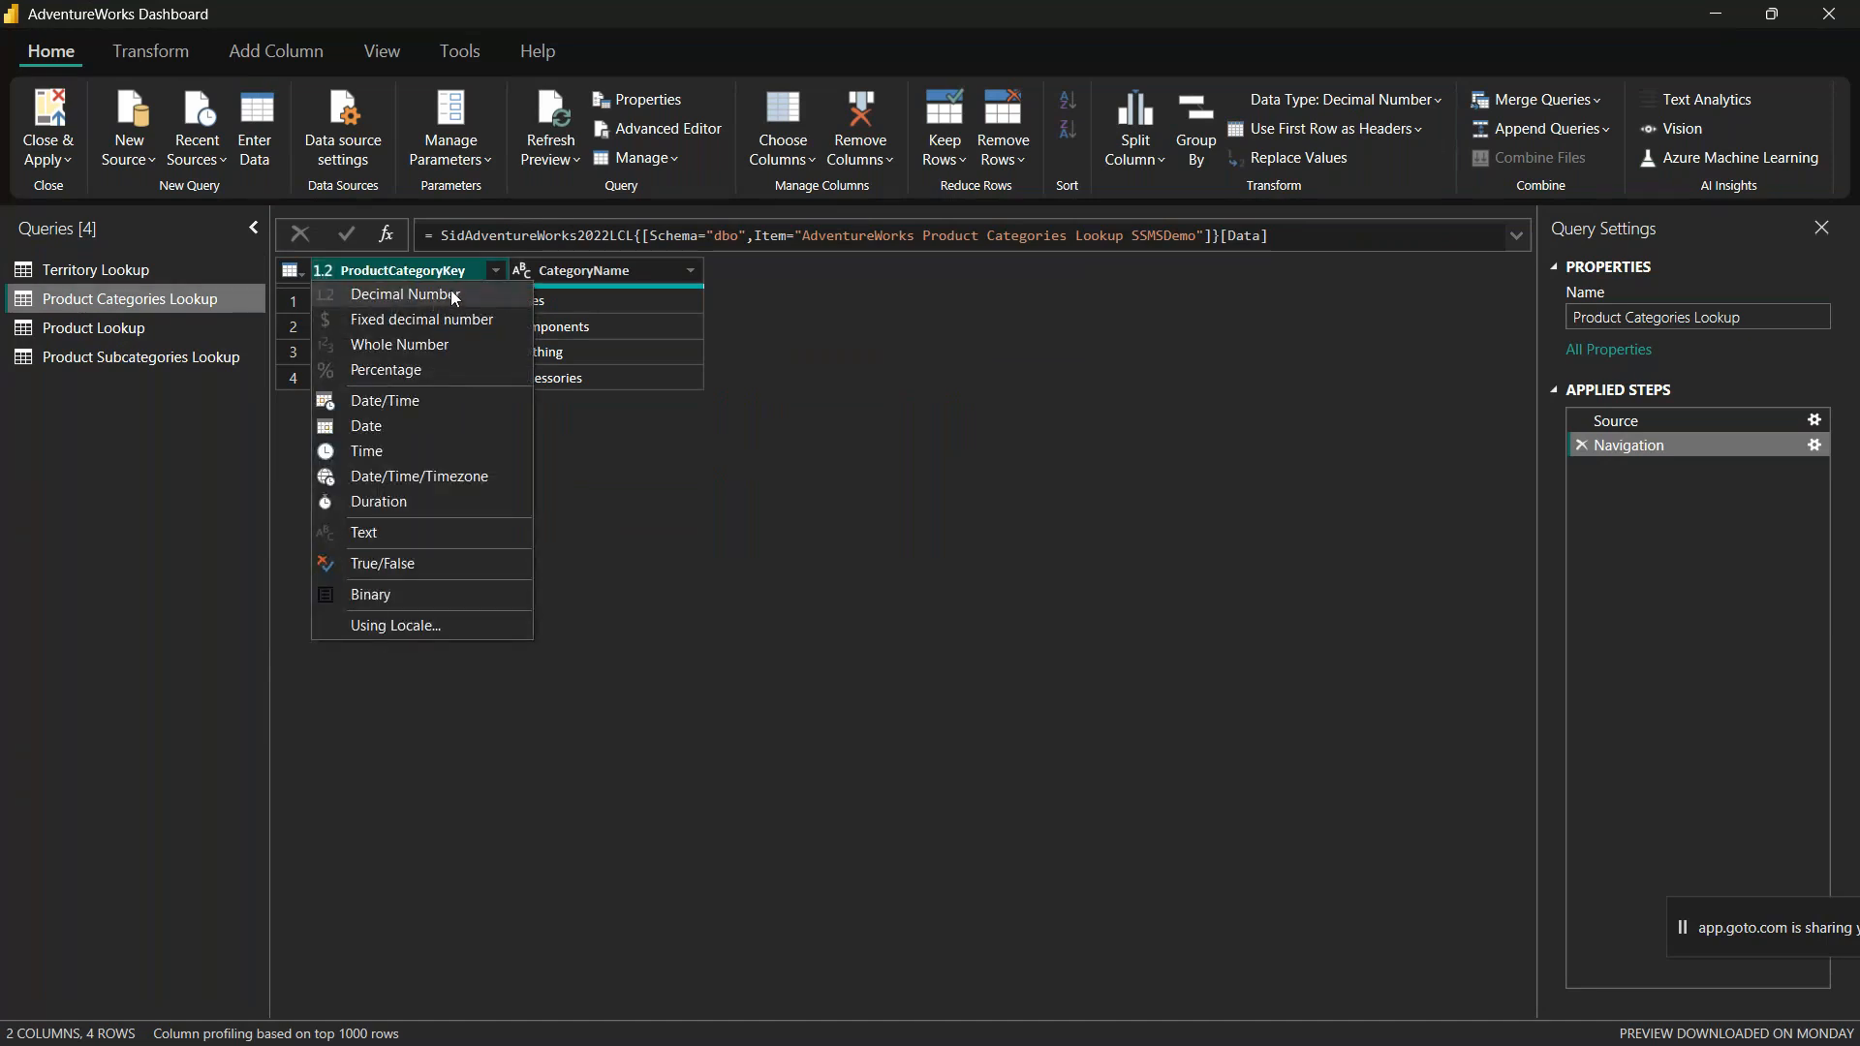
{"action": "left_click", "coordinate": [443, 347]}
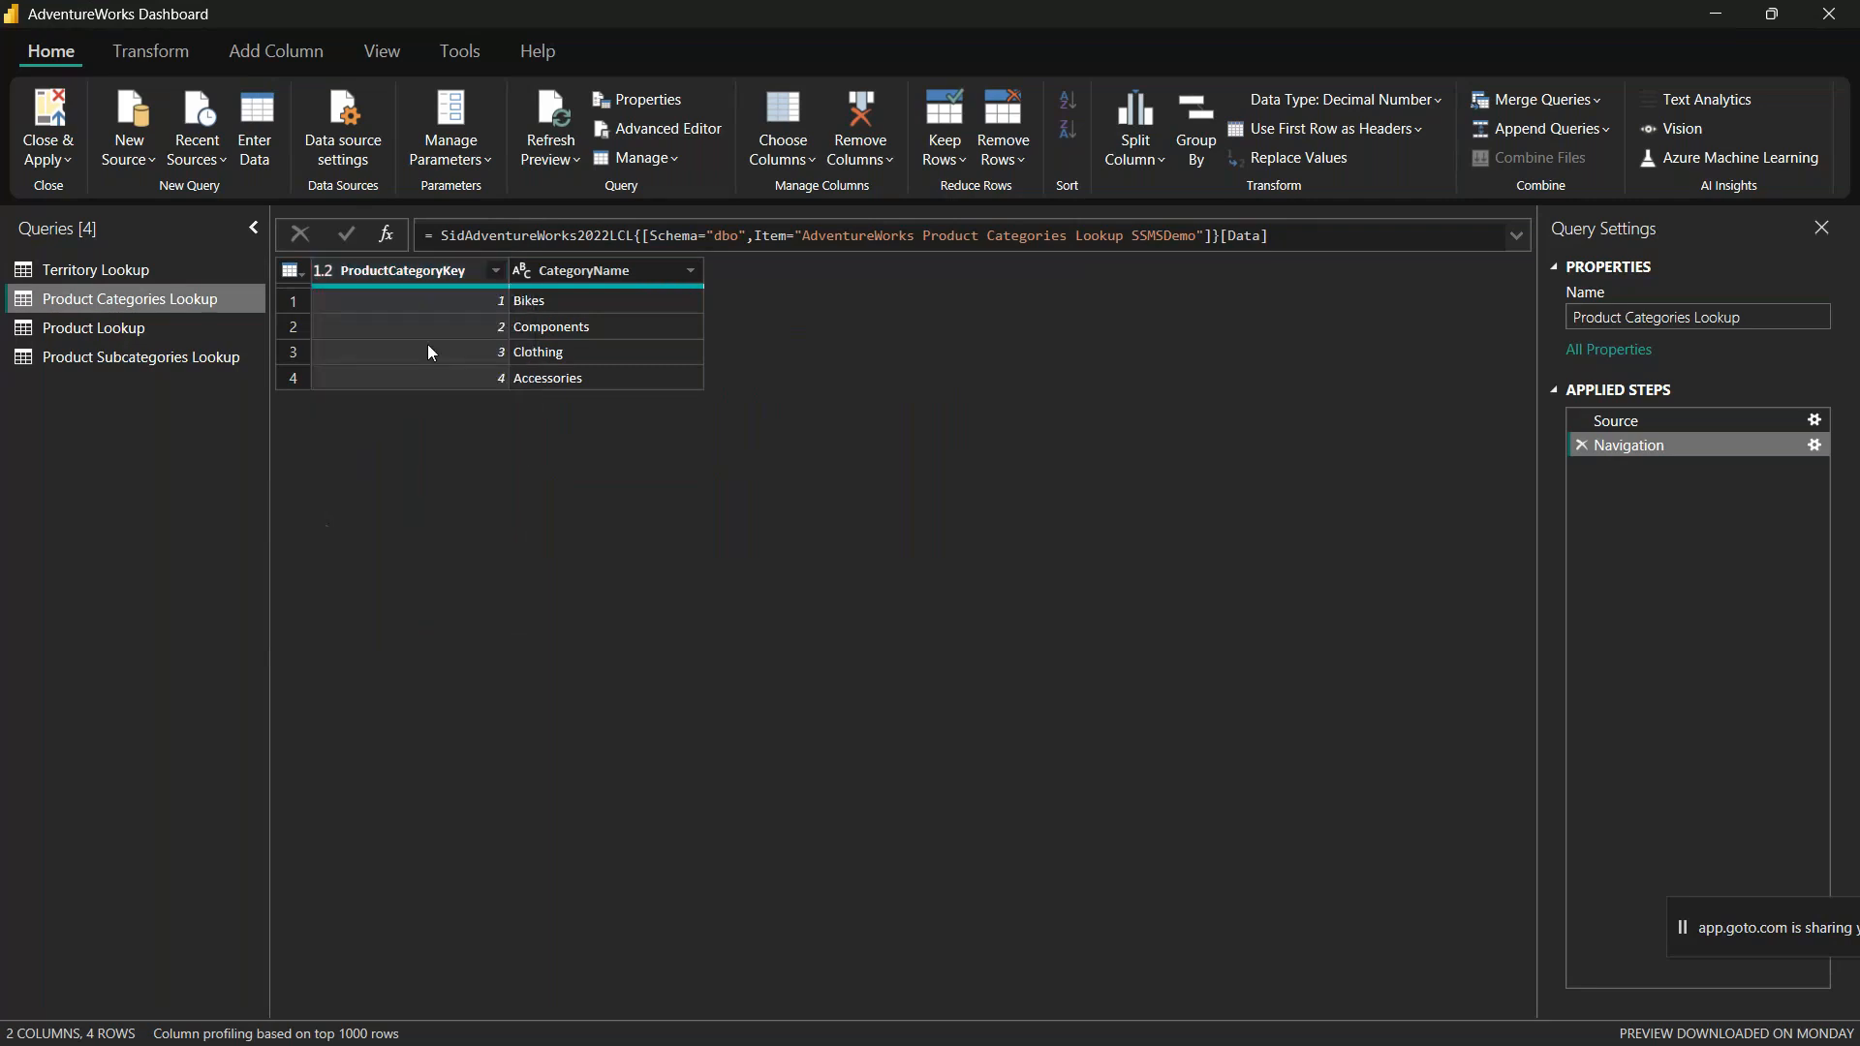
{"action": "left_click", "coordinate": [323, 270]}
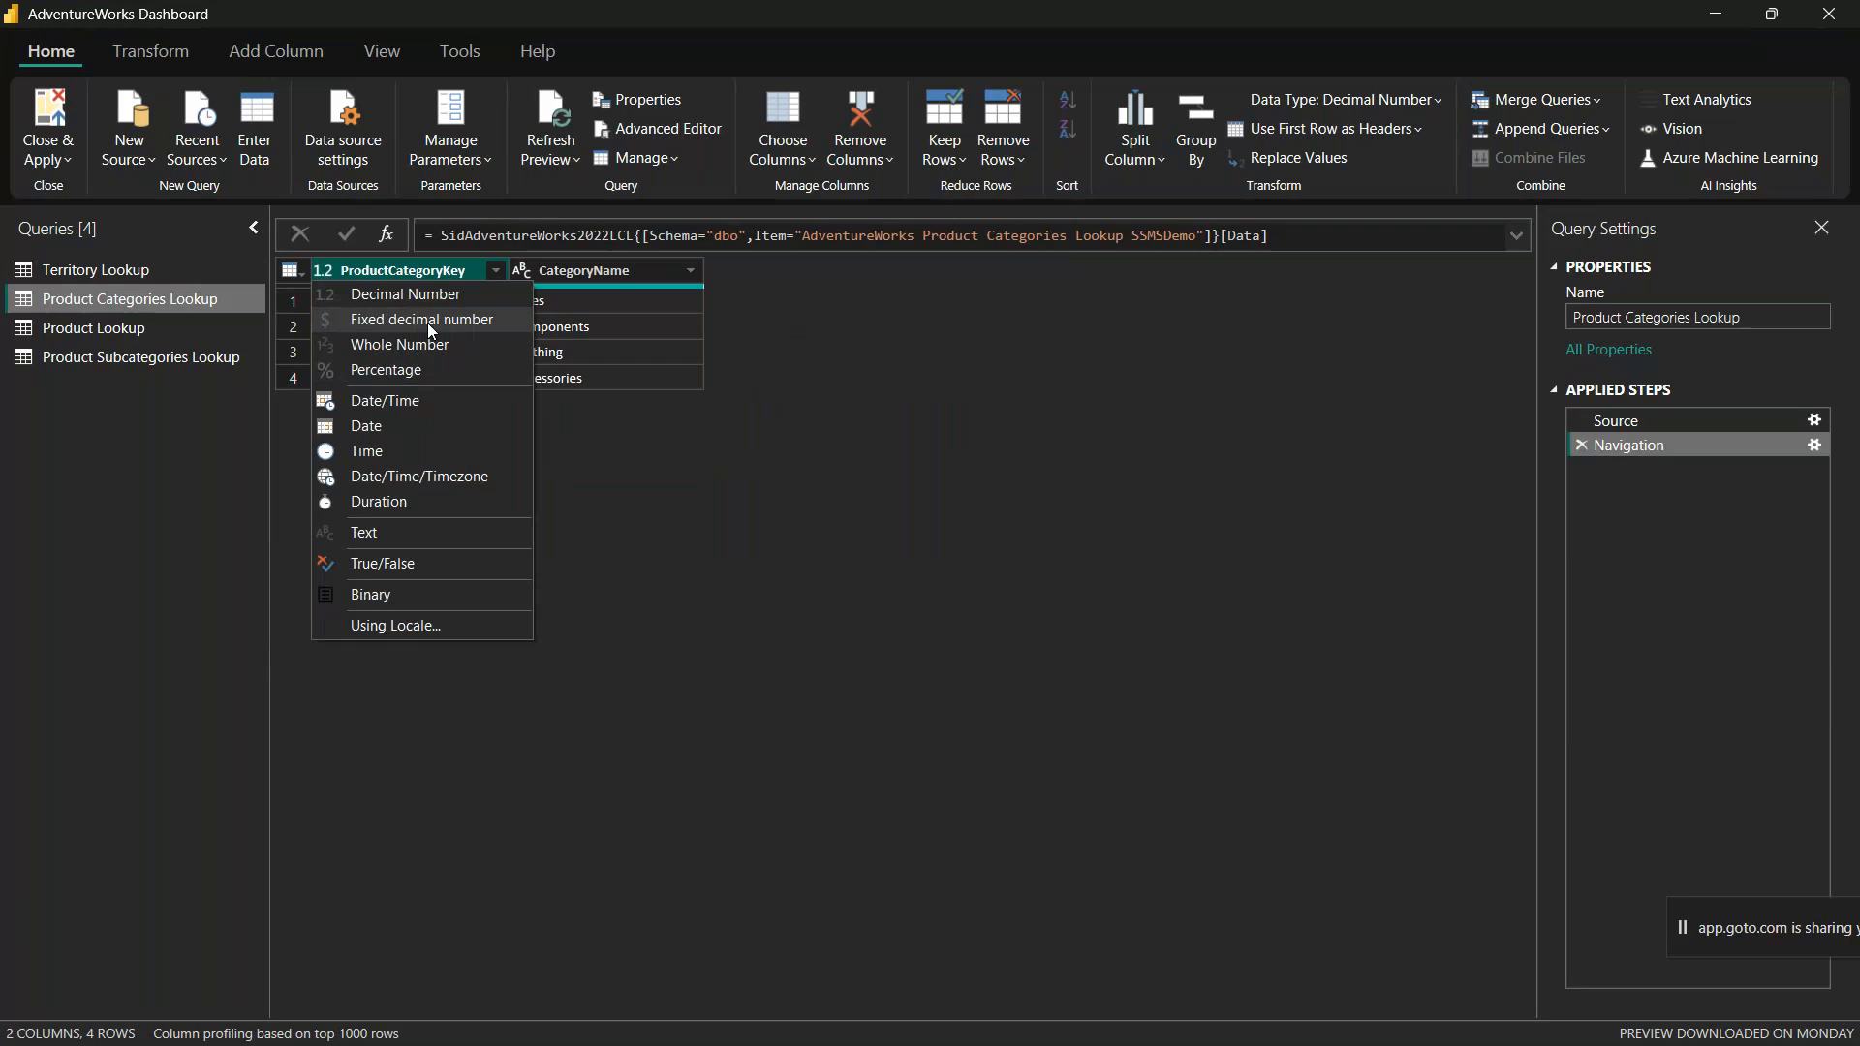
{"action": "left_click", "coordinate": [320, 275]}
{"action": "left_click", "coordinate": [323, 275]}
{"action": "left_click", "coordinate": [324, 276]}
{"action": "left_click", "coordinate": [323, 275]}
{"action": "left_click", "coordinate": [325, 276]}
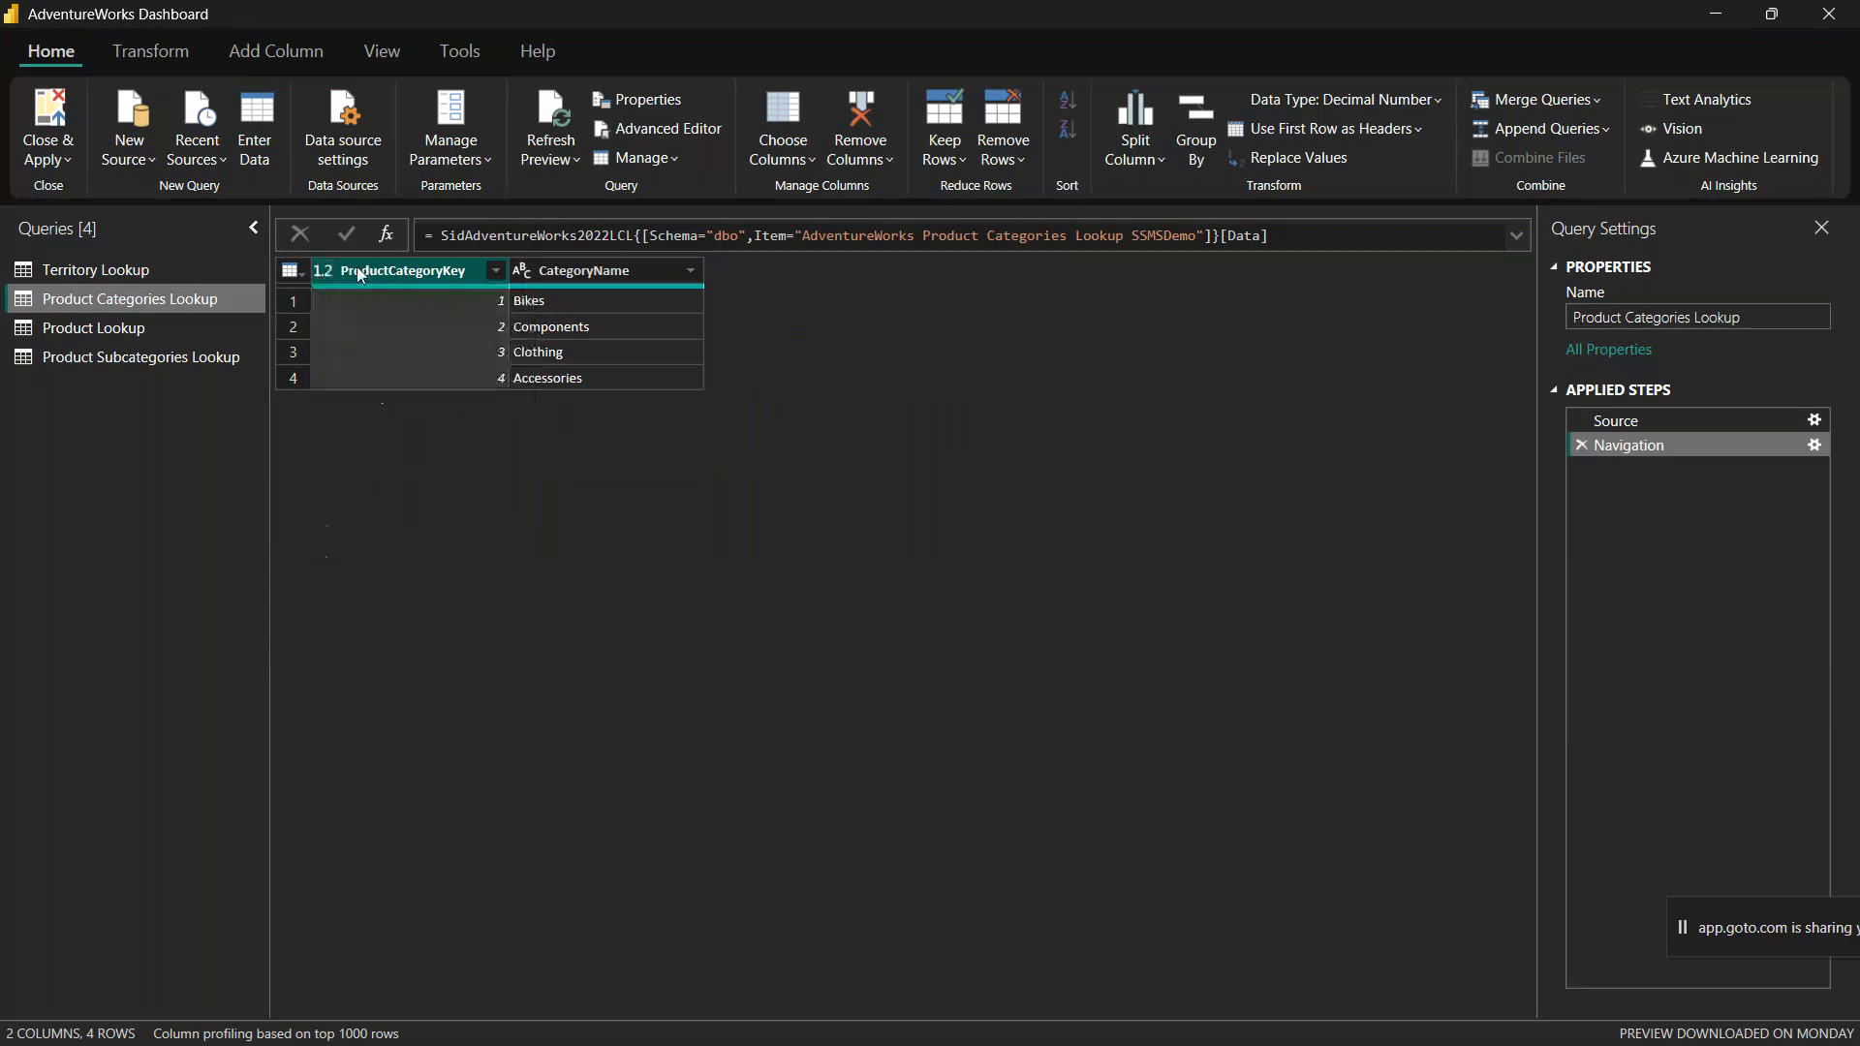
{"action": "left_click", "coordinate": [320, 274]}
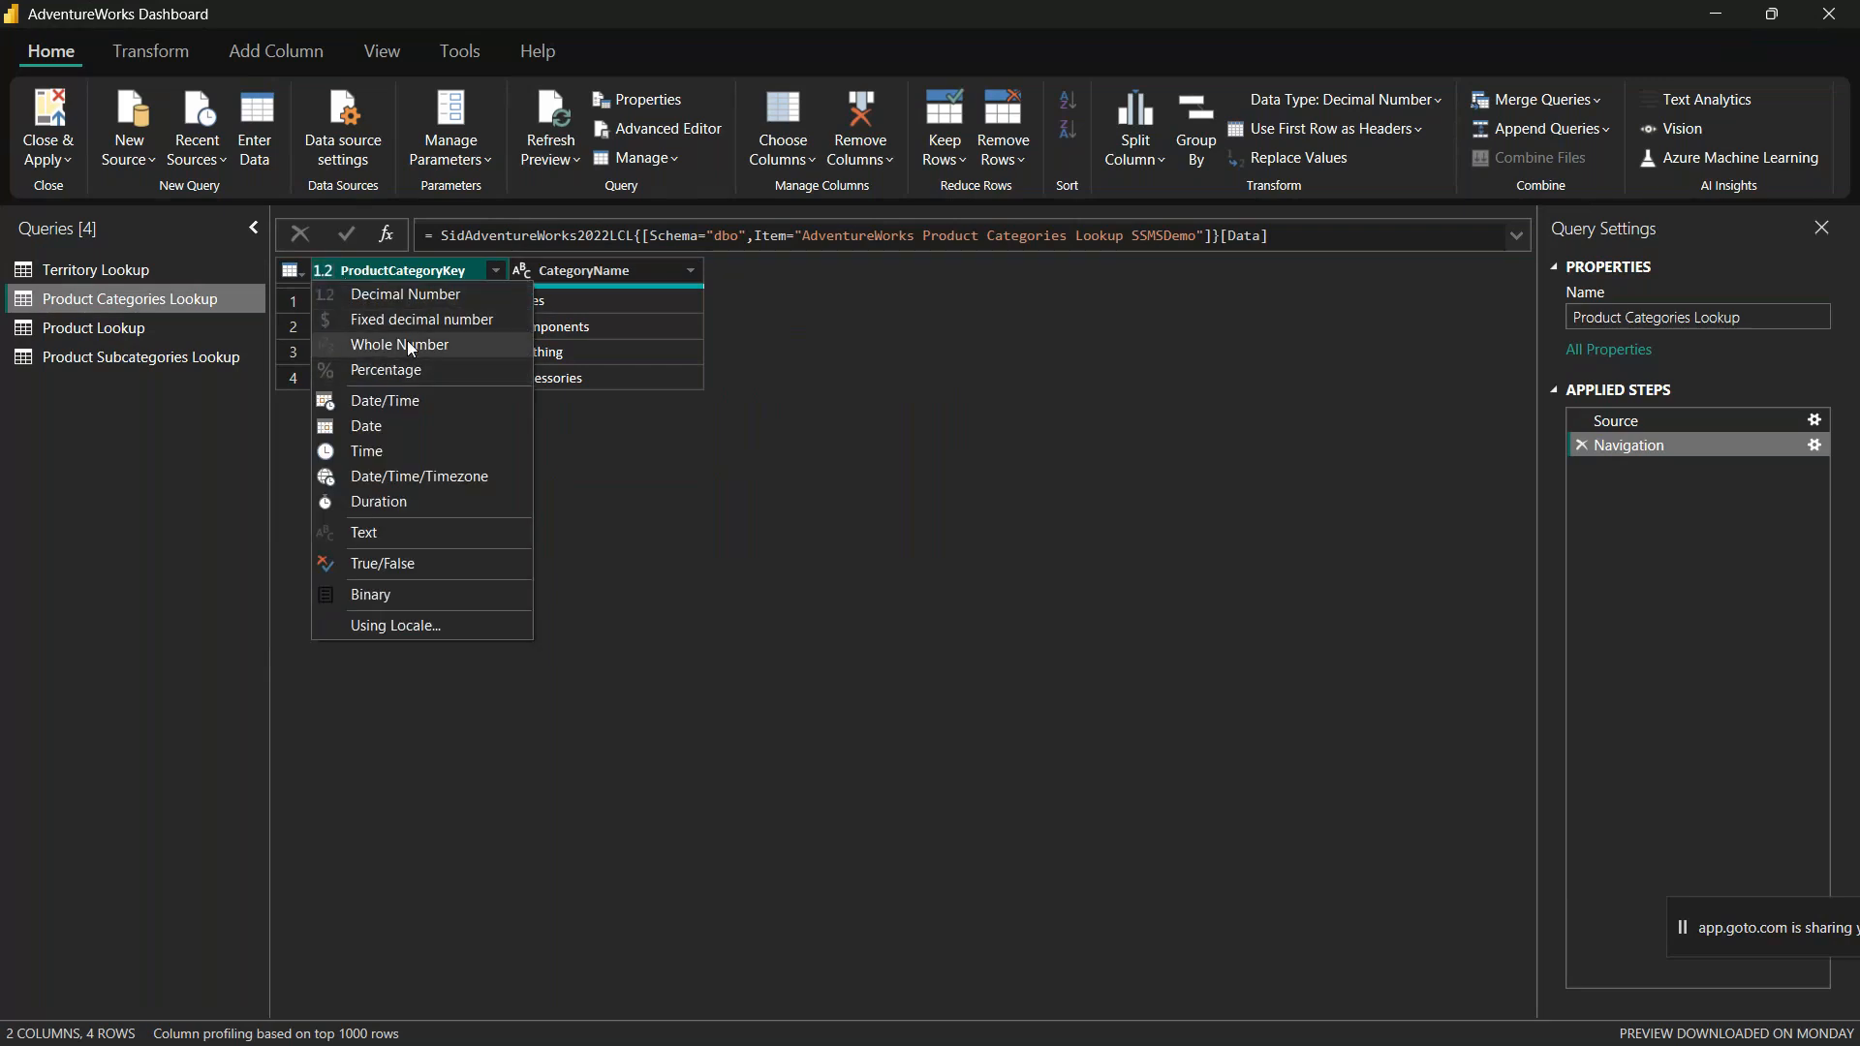
{"action": "left_click", "coordinate": [446, 348]}
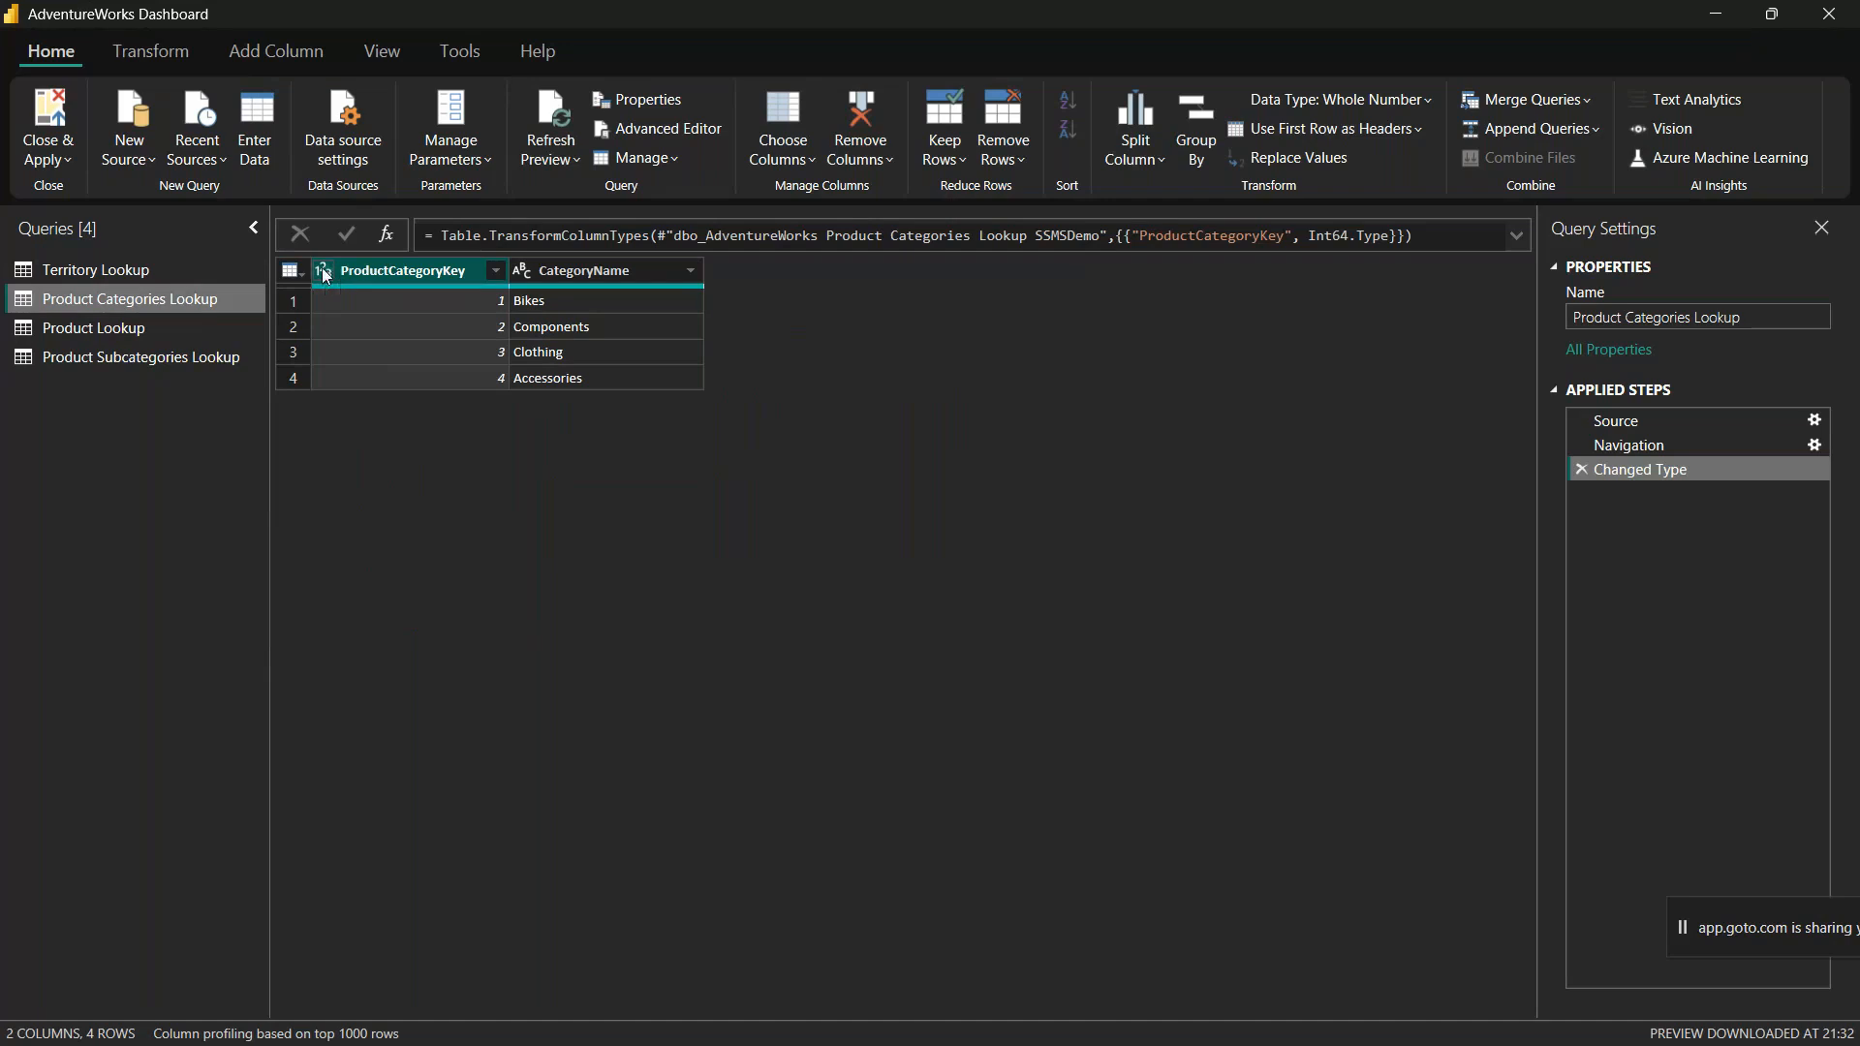
Step: Check the data type choices for CategoryName and expand the formula bar to inspect the Changed Type formula
{"action": "left_click", "coordinate": [521, 271]}
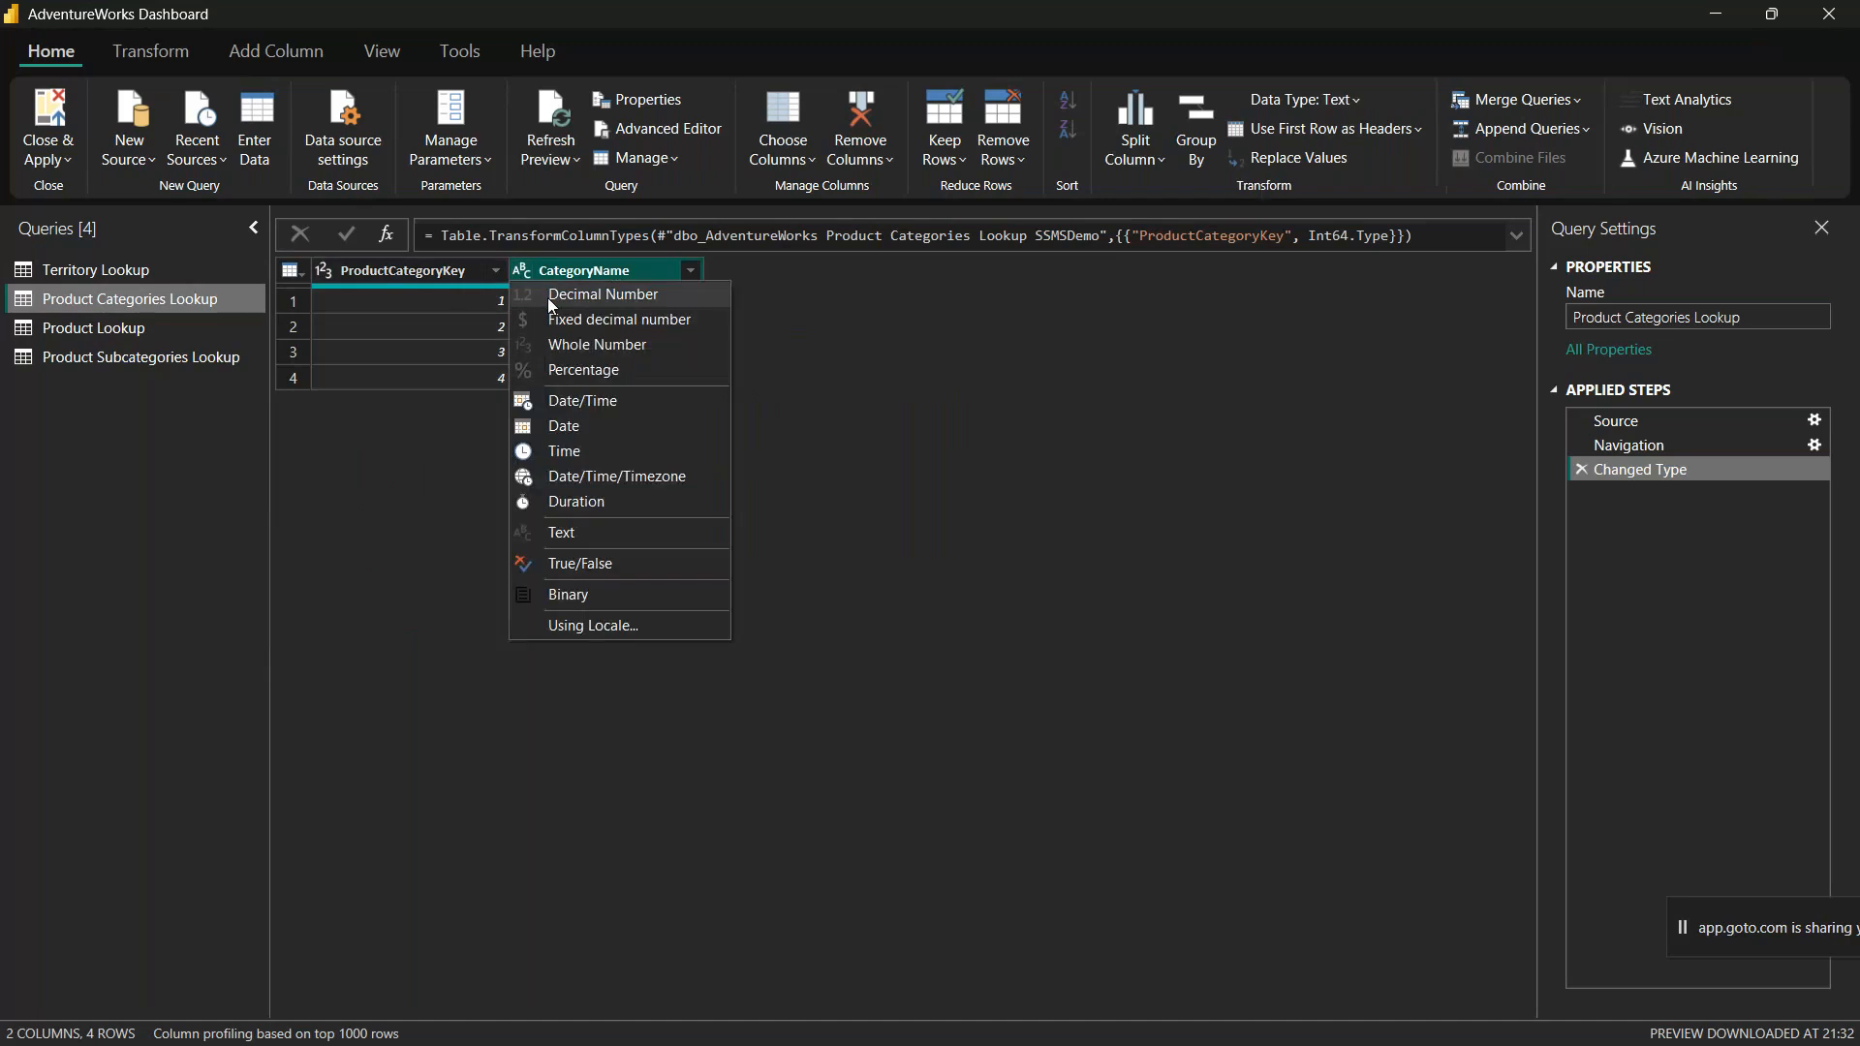
{"action": "left_click", "coordinate": [824, 643]}
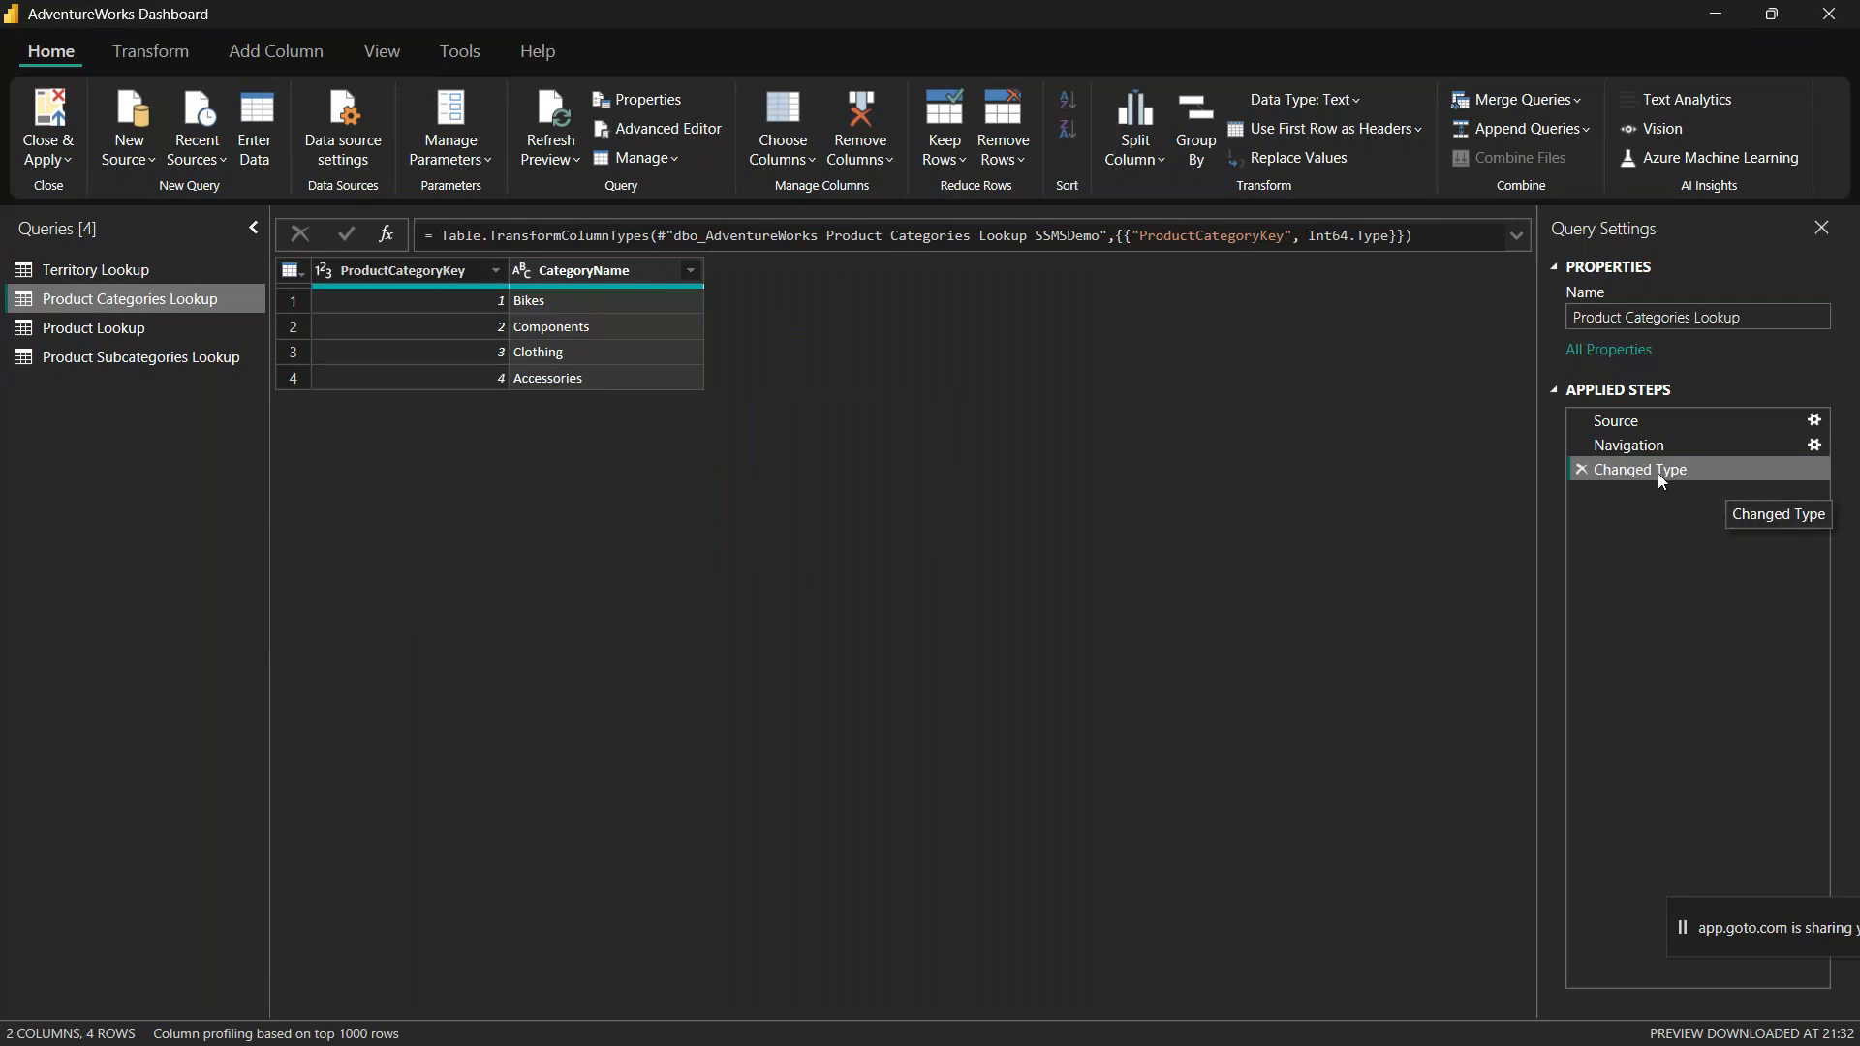
{"action": "left_click", "coordinate": [1517, 236]}
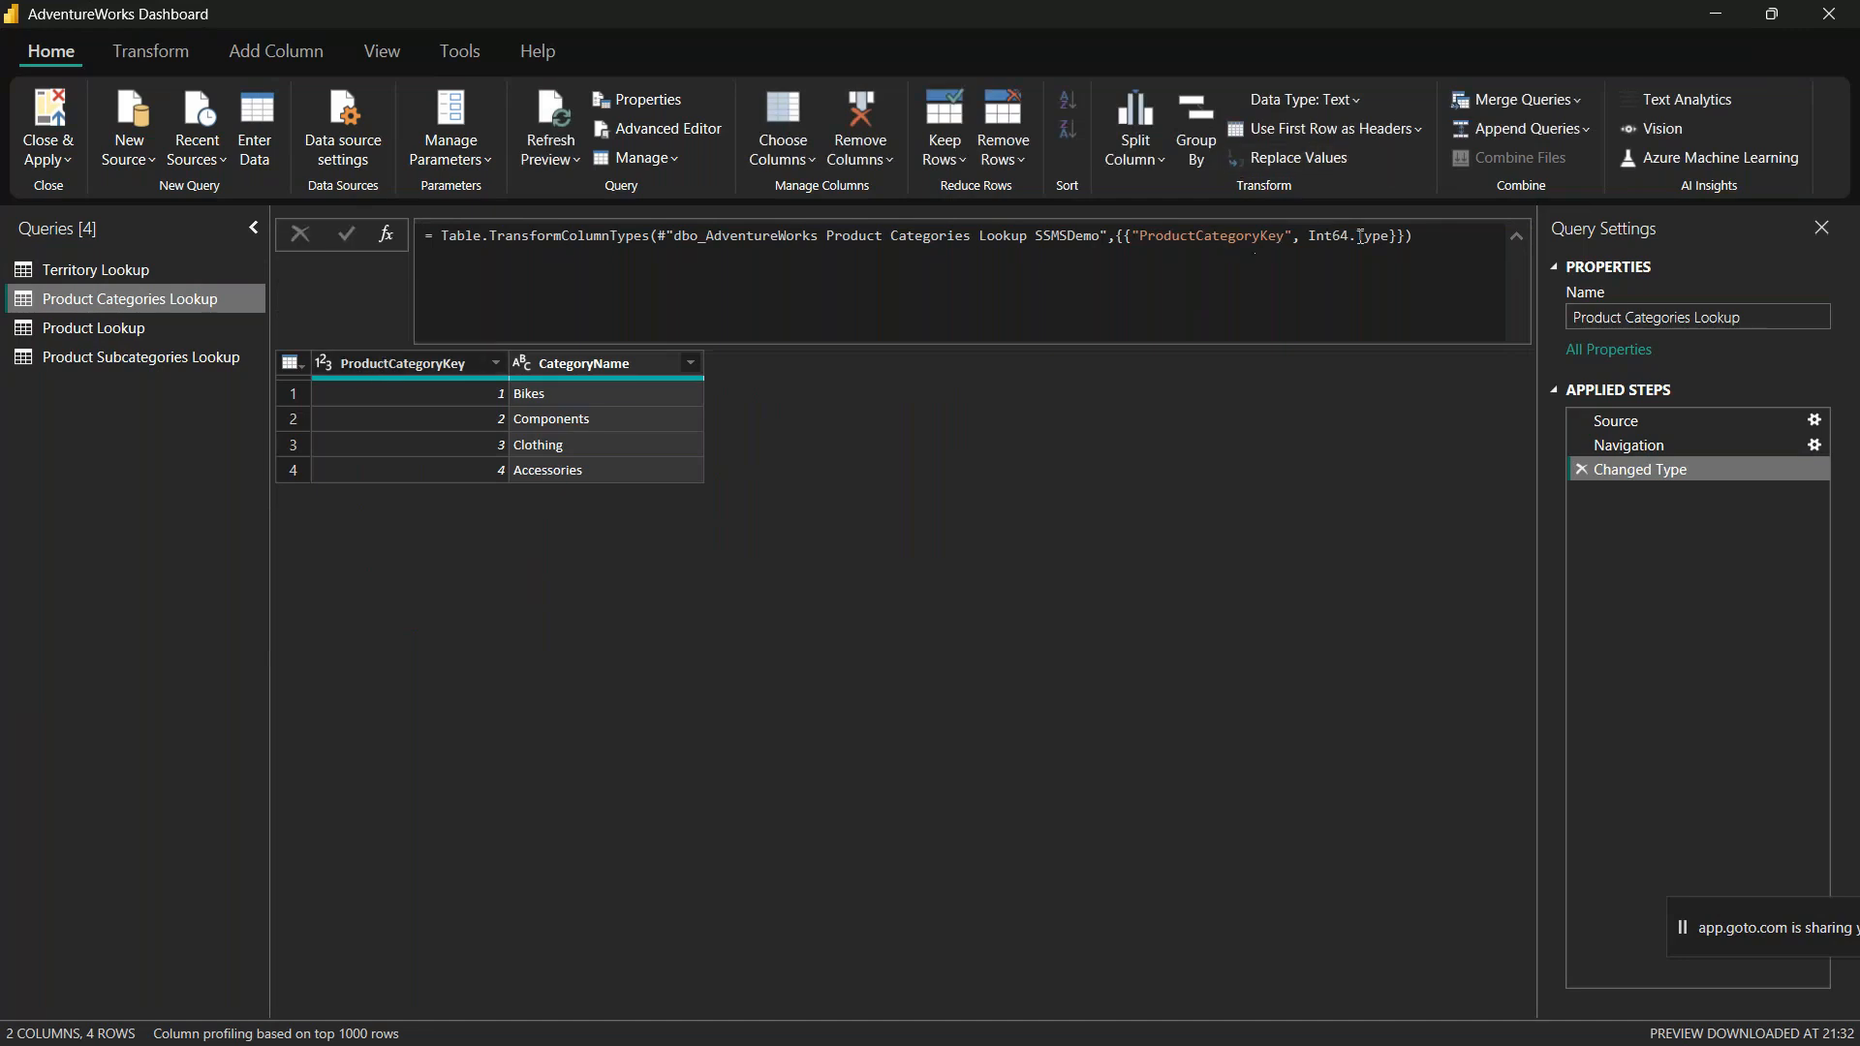
Step: Inspect the Changed Type formula for ProductCategoryKey in the Product Categories Lookup query, and collapse the formula bar
{"action": "left_click", "coordinate": [325, 363]}
{"action": "left_click", "coordinate": [1014, 543]}
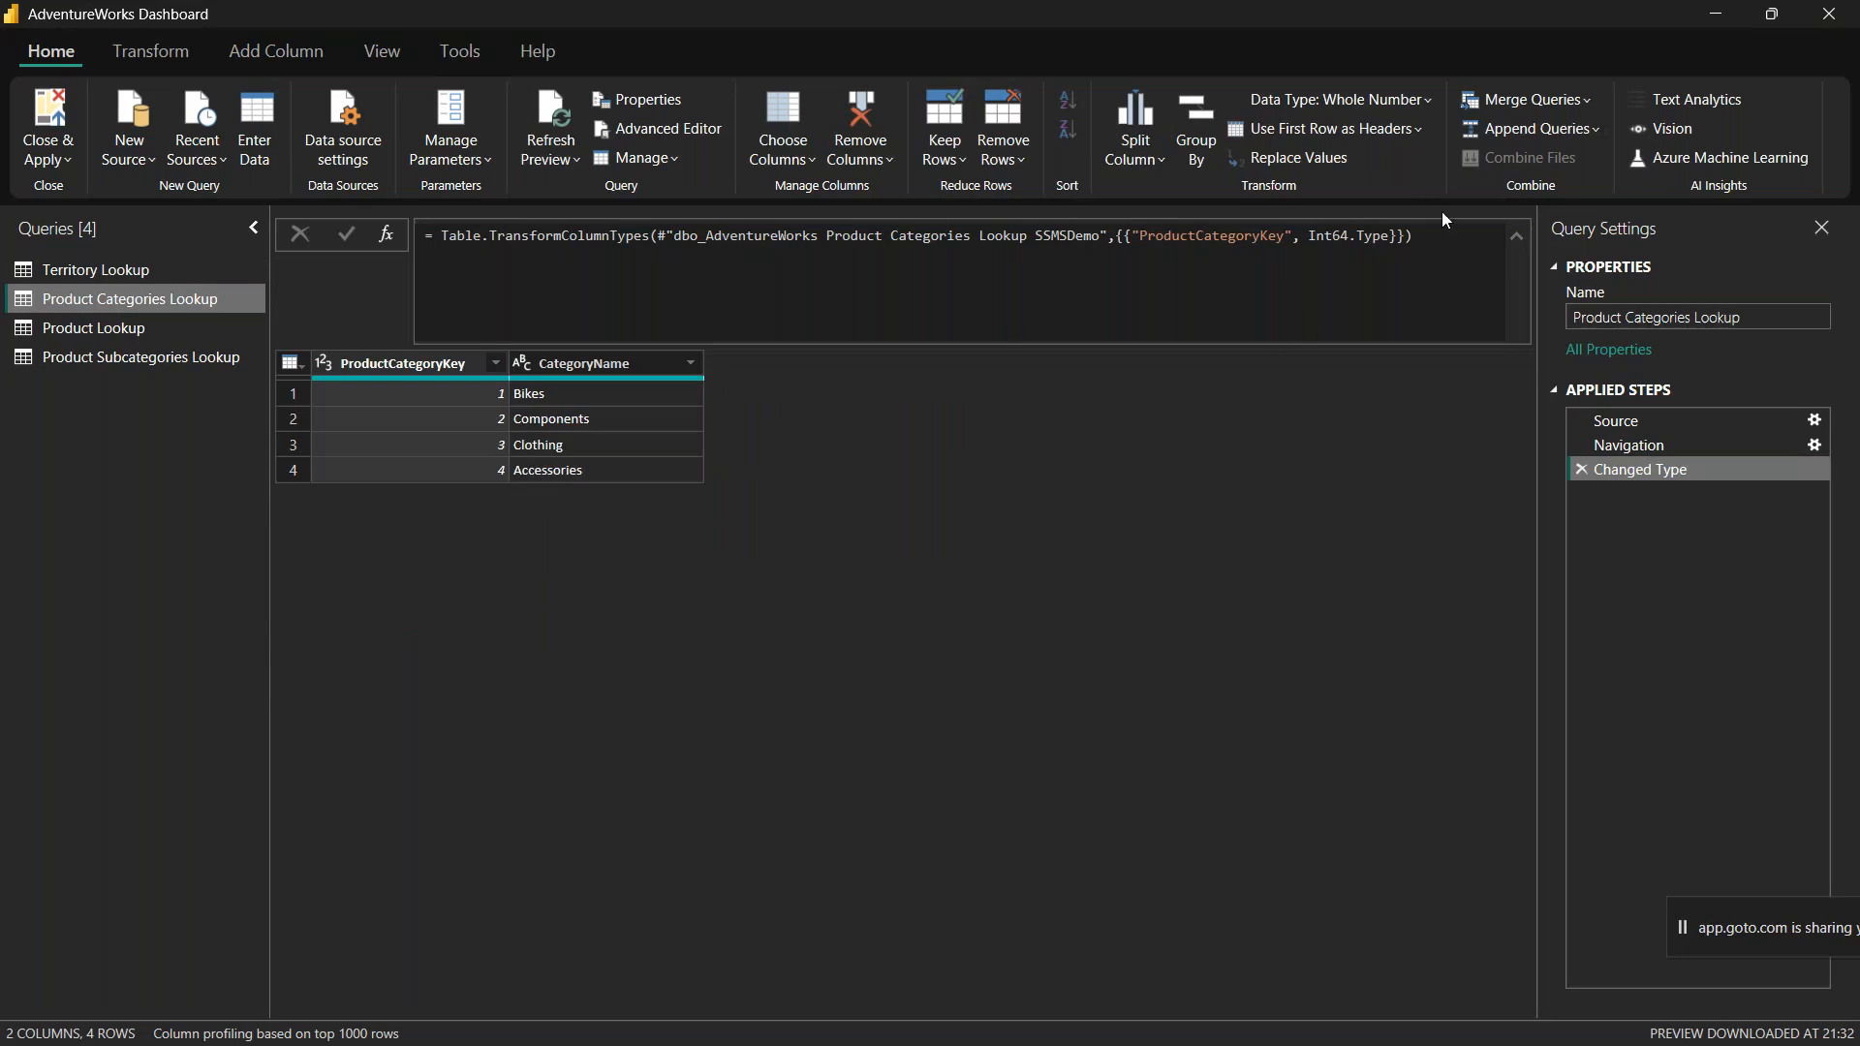
{"action": "left_click_drag", "start_coordinate": [1427, 236], "coordinate": [392, 243]}
{"action": "left_click", "coordinate": [1277, 628]}
{"action": "left_click", "coordinate": [1517, 236]}
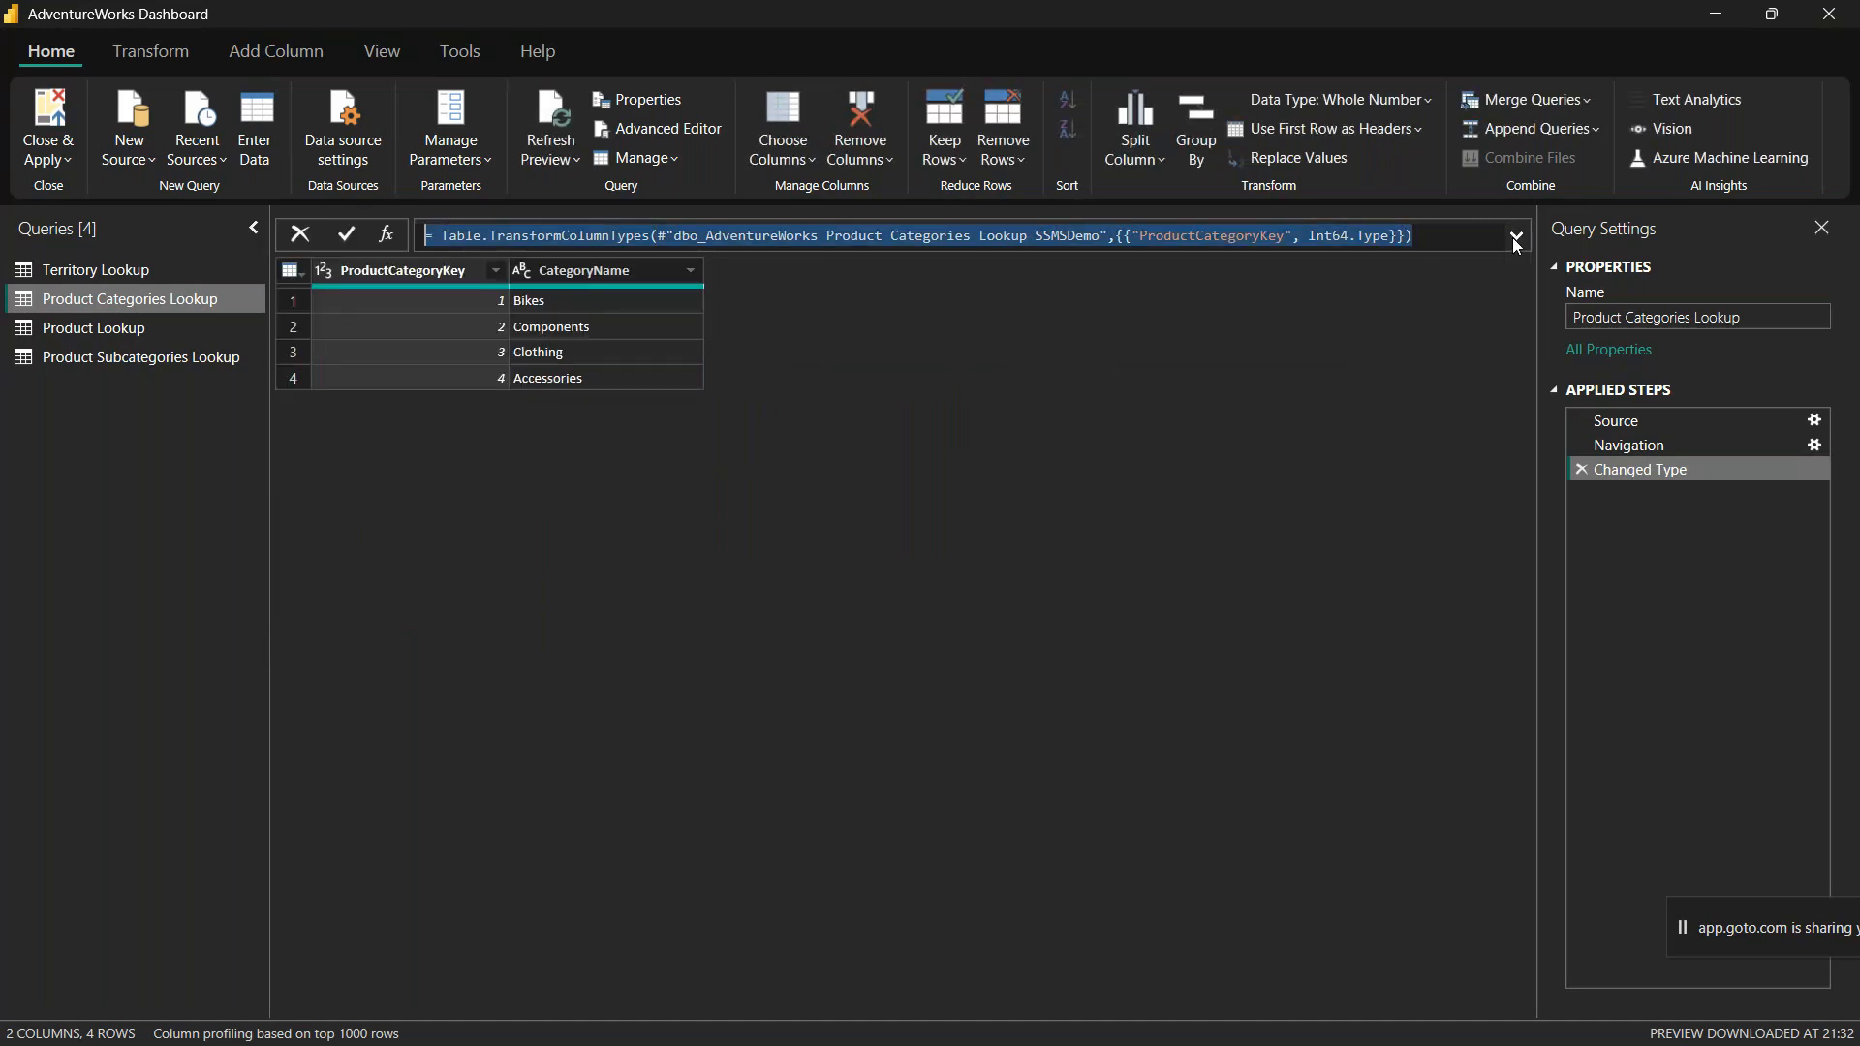
{"action": "left_click", "coordinate": [1361, 523]}
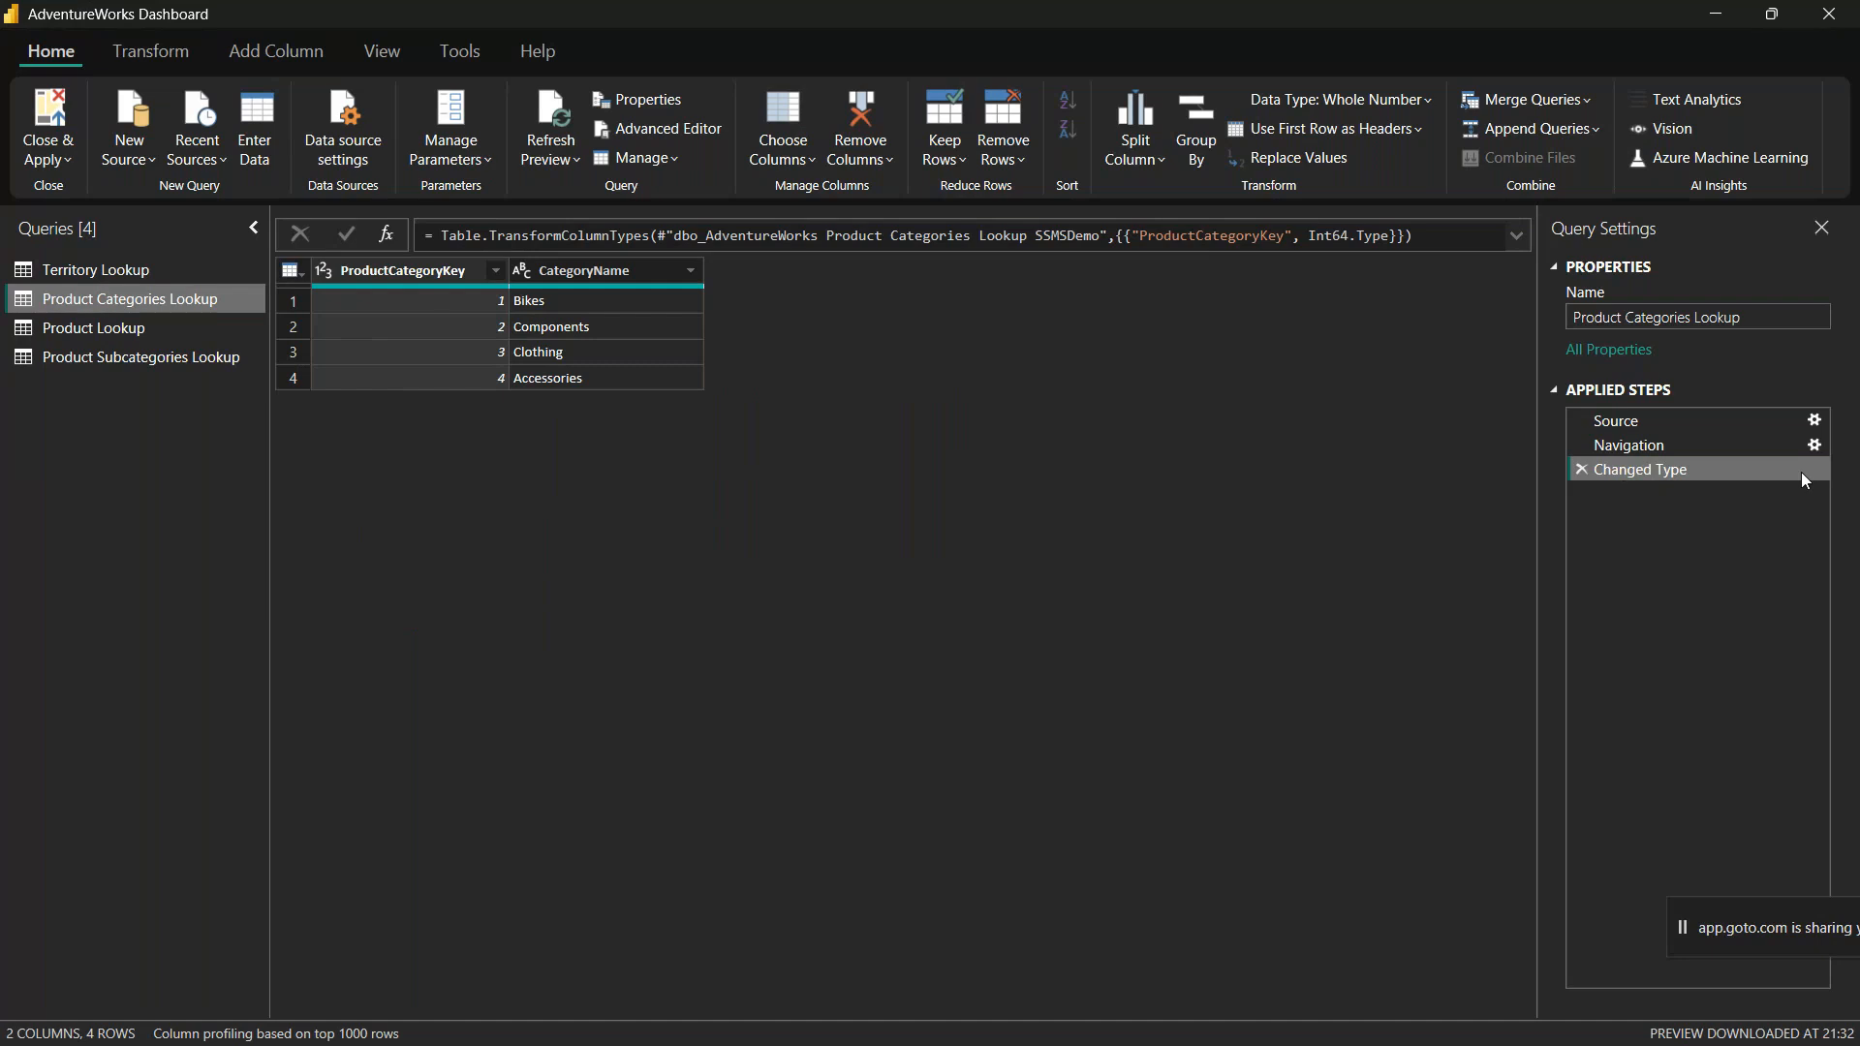
Step: Delete the Changed Type step of the Product Categories Lookup query and set ProductCategoryKey to Whole Number again
{"action": "left_click", "coordinate": [1582, 469]}
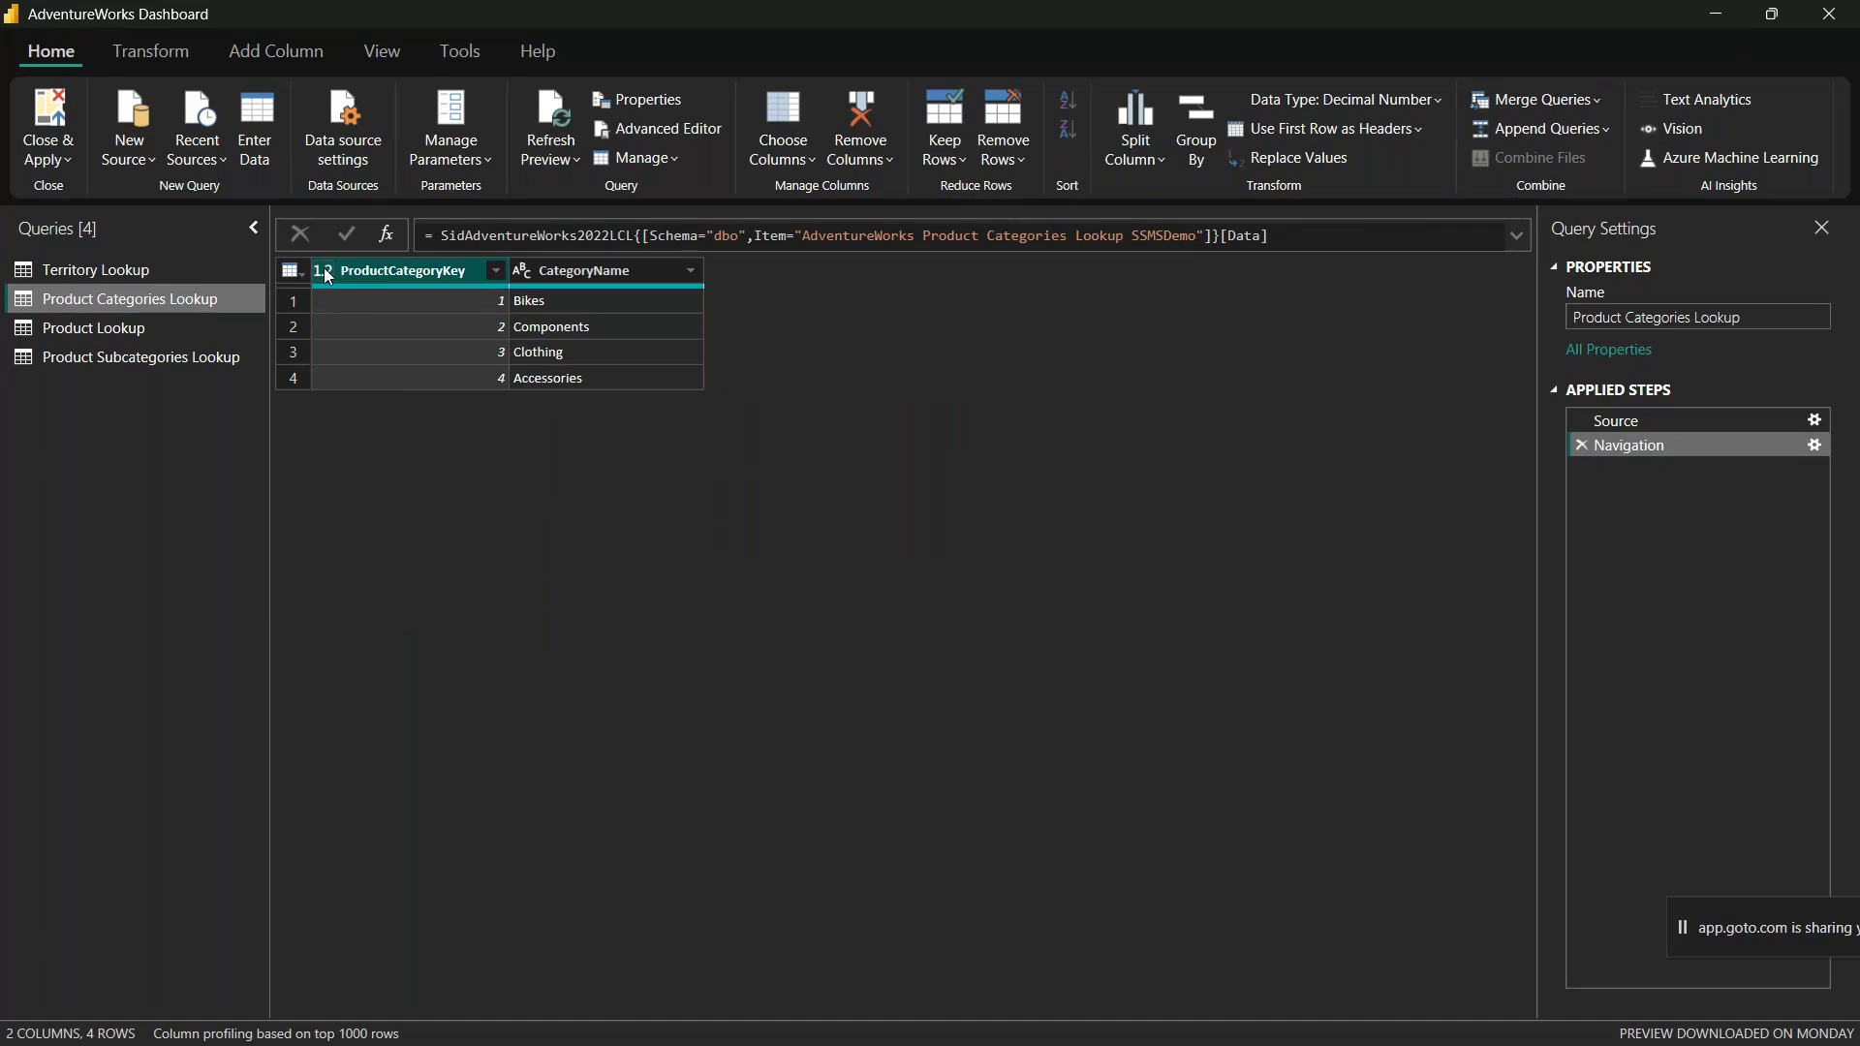
{"action": "left_click", "coordinate": [326, 271]}
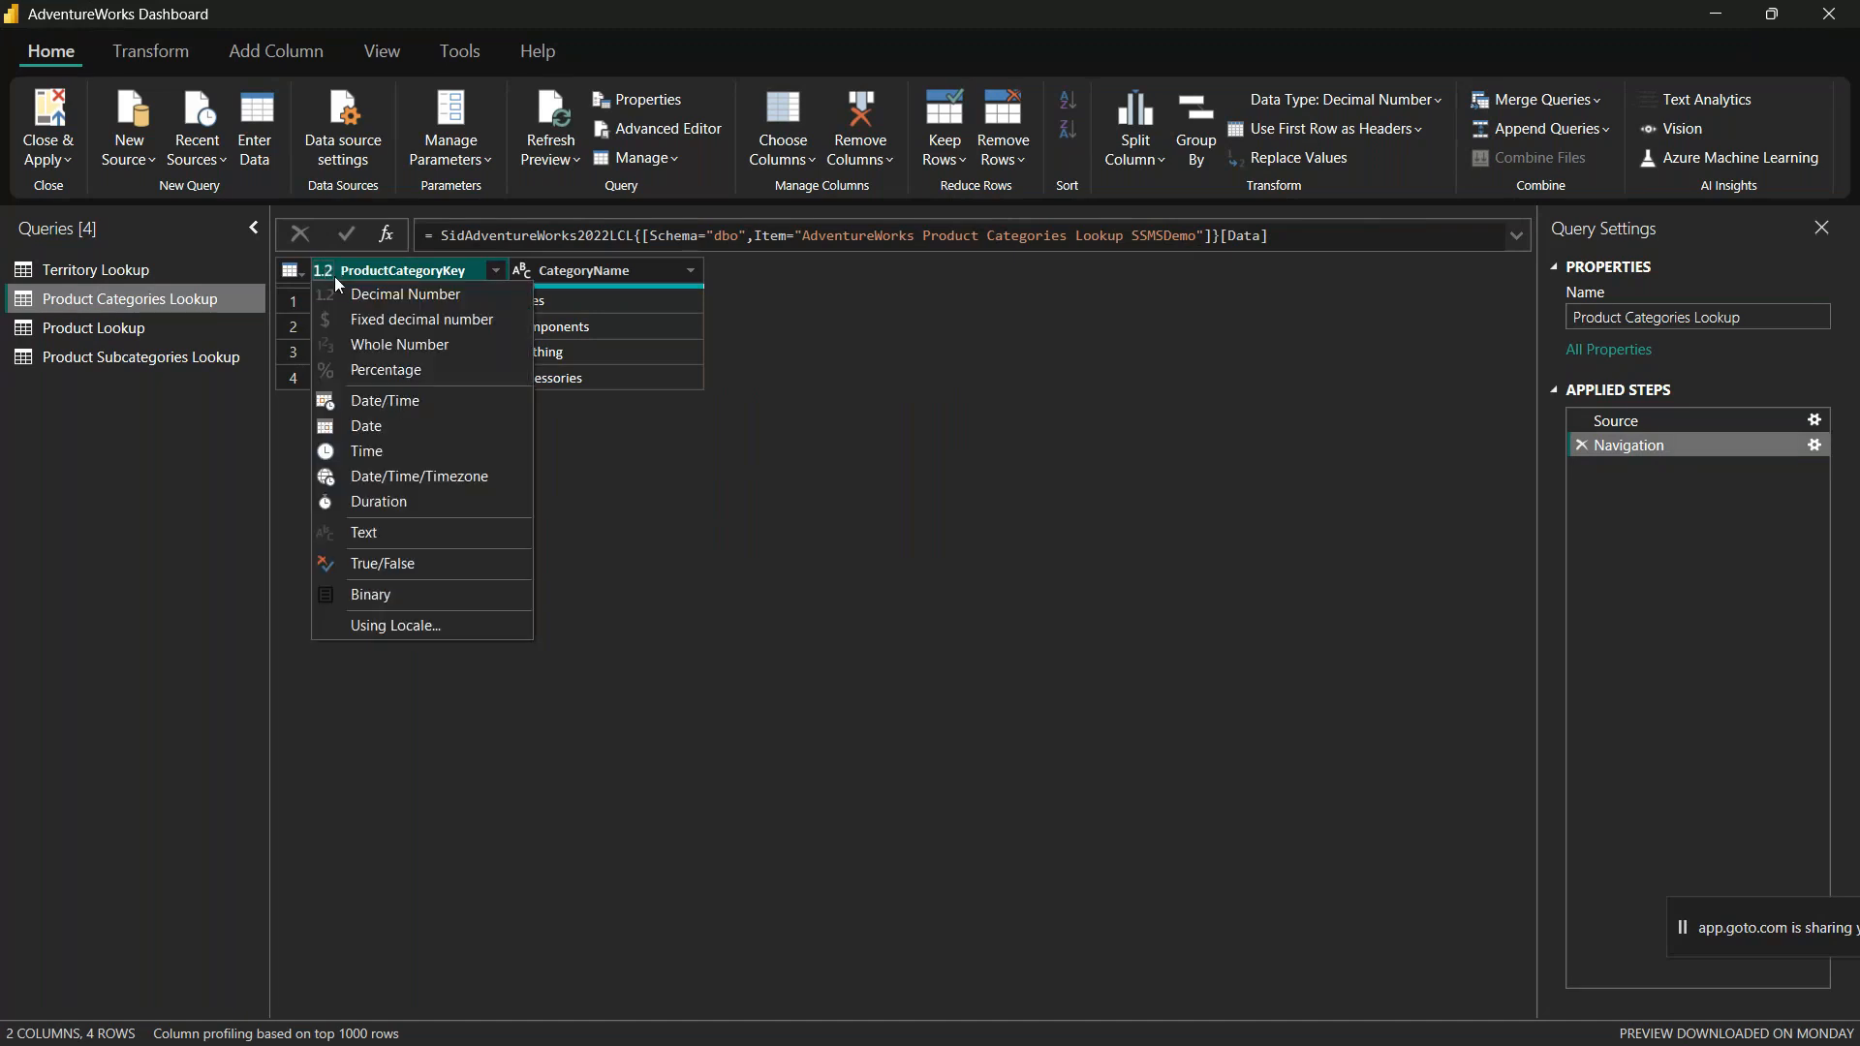
{"action": "left_click", "coordinate": [455, 343]}
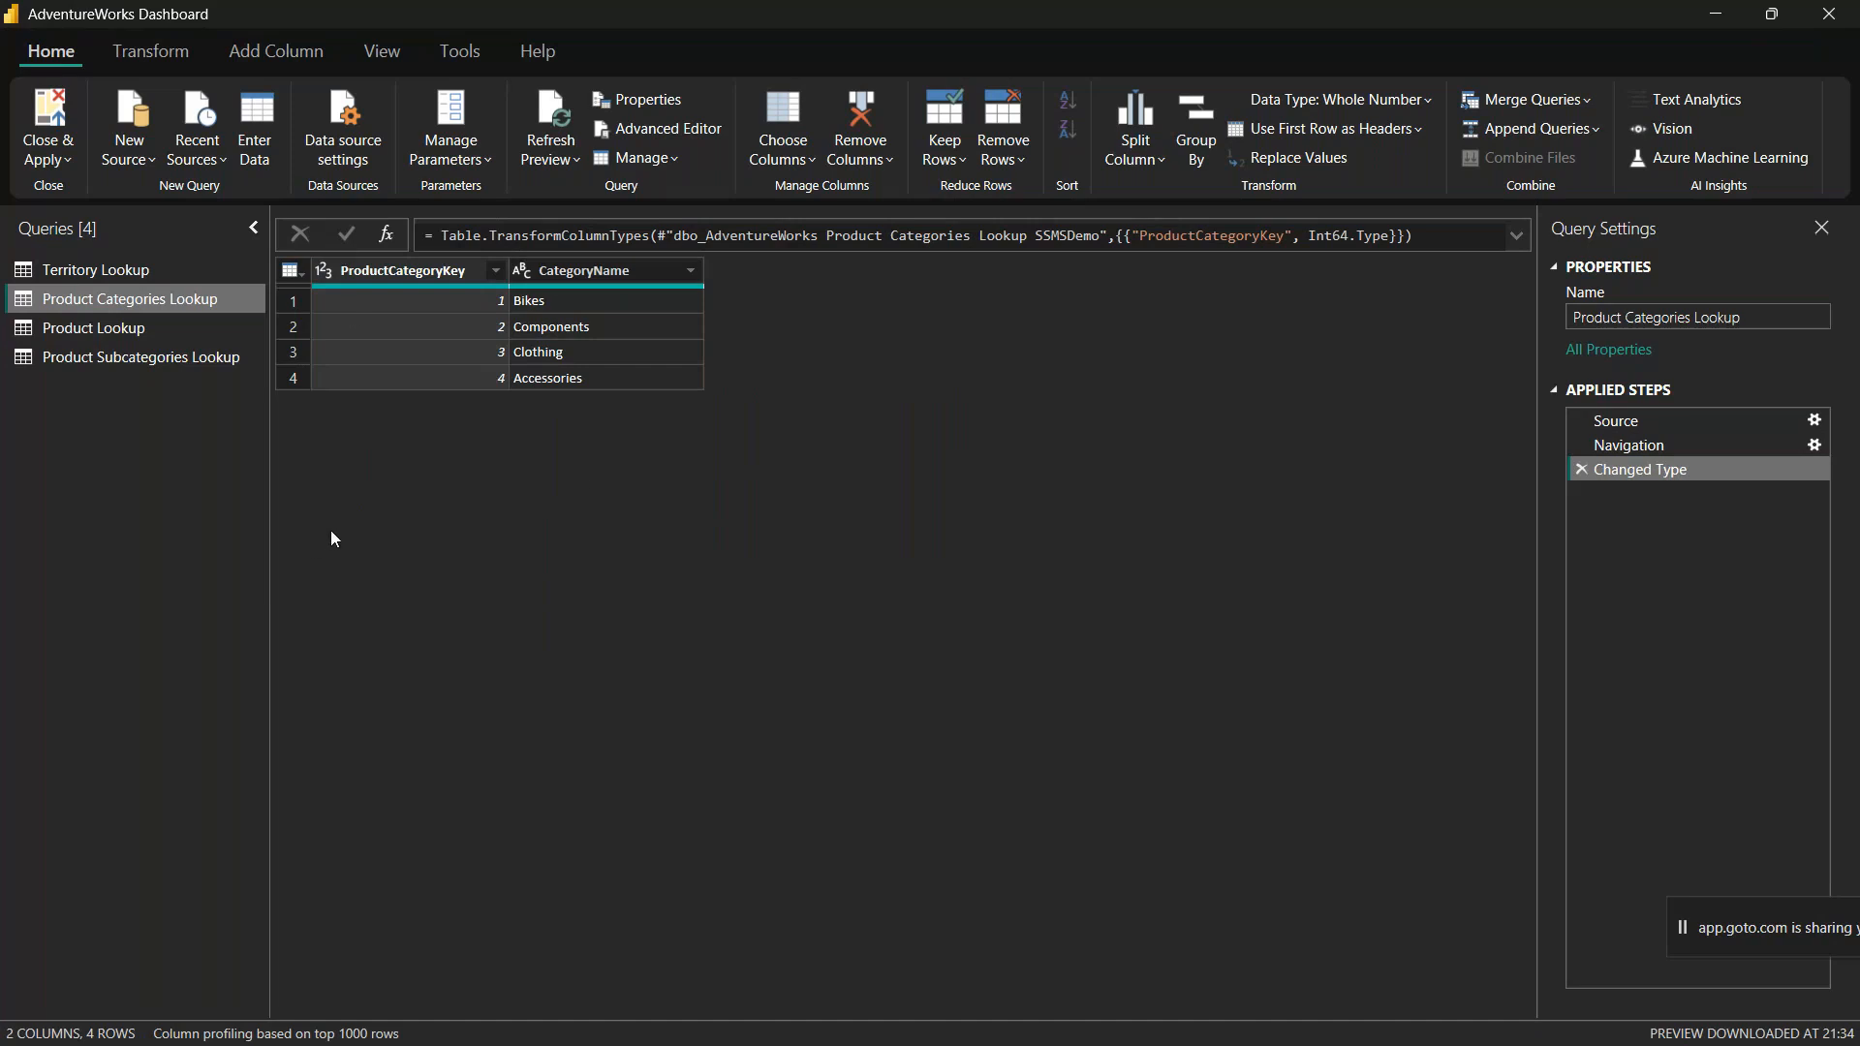
Step: For ProductKey in the Product Lookup query, compare the commands that transform a column in place with those that add a new column
{"action": "left_click", "coordinate": [97, 328]}
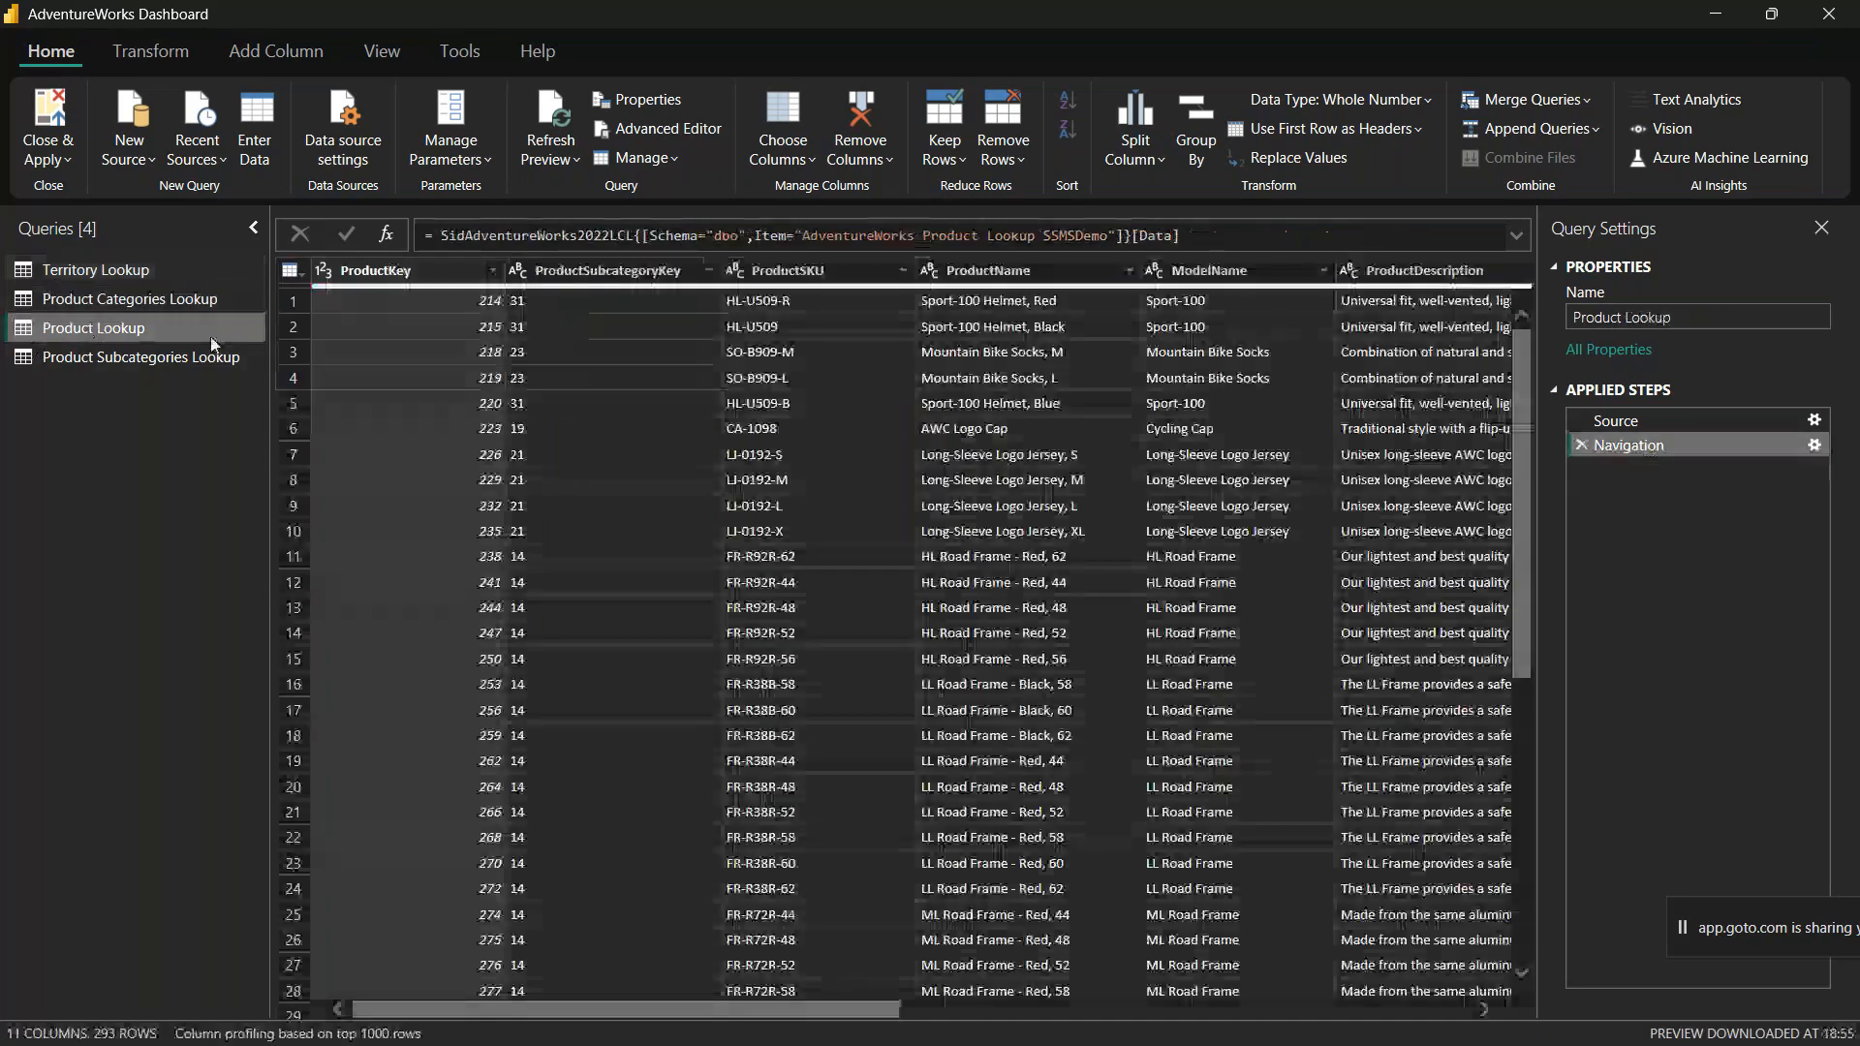
{"action": "left_click", "coordinate": [606, 277]}
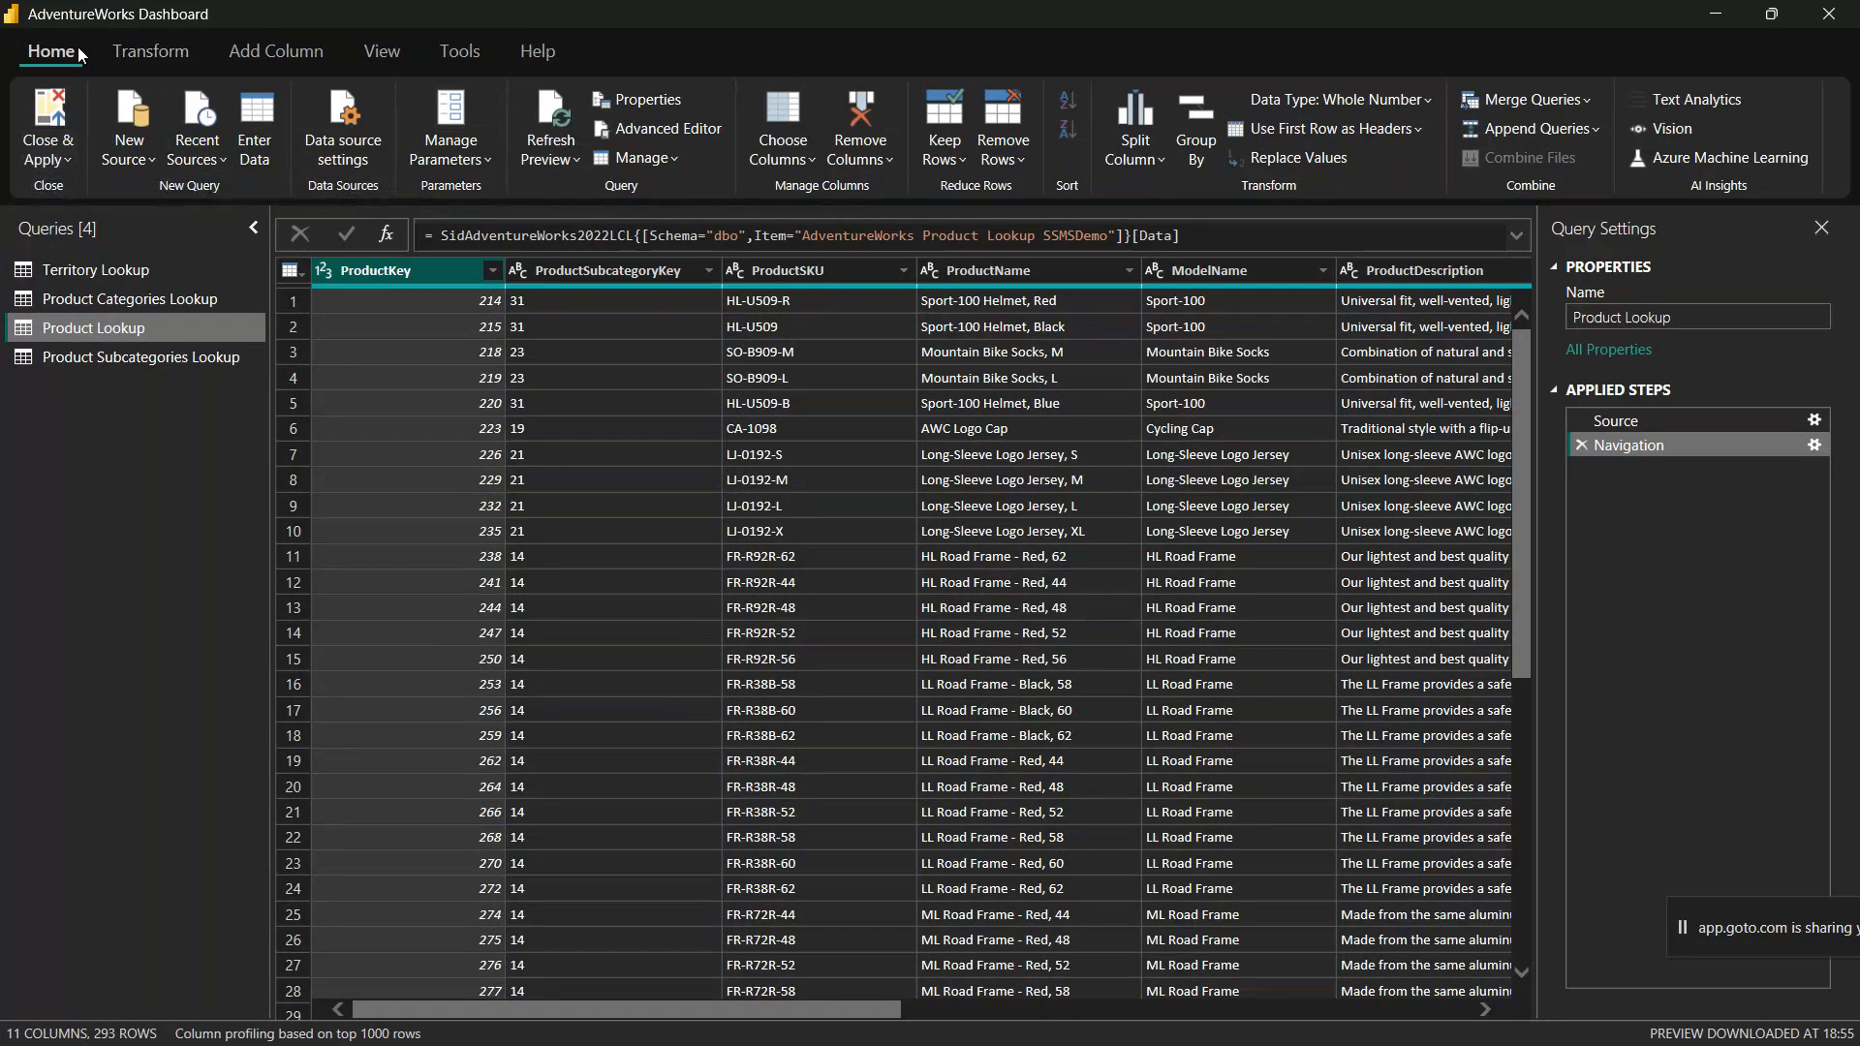
{"action": "left_click", "coordinate": [167, 53]}
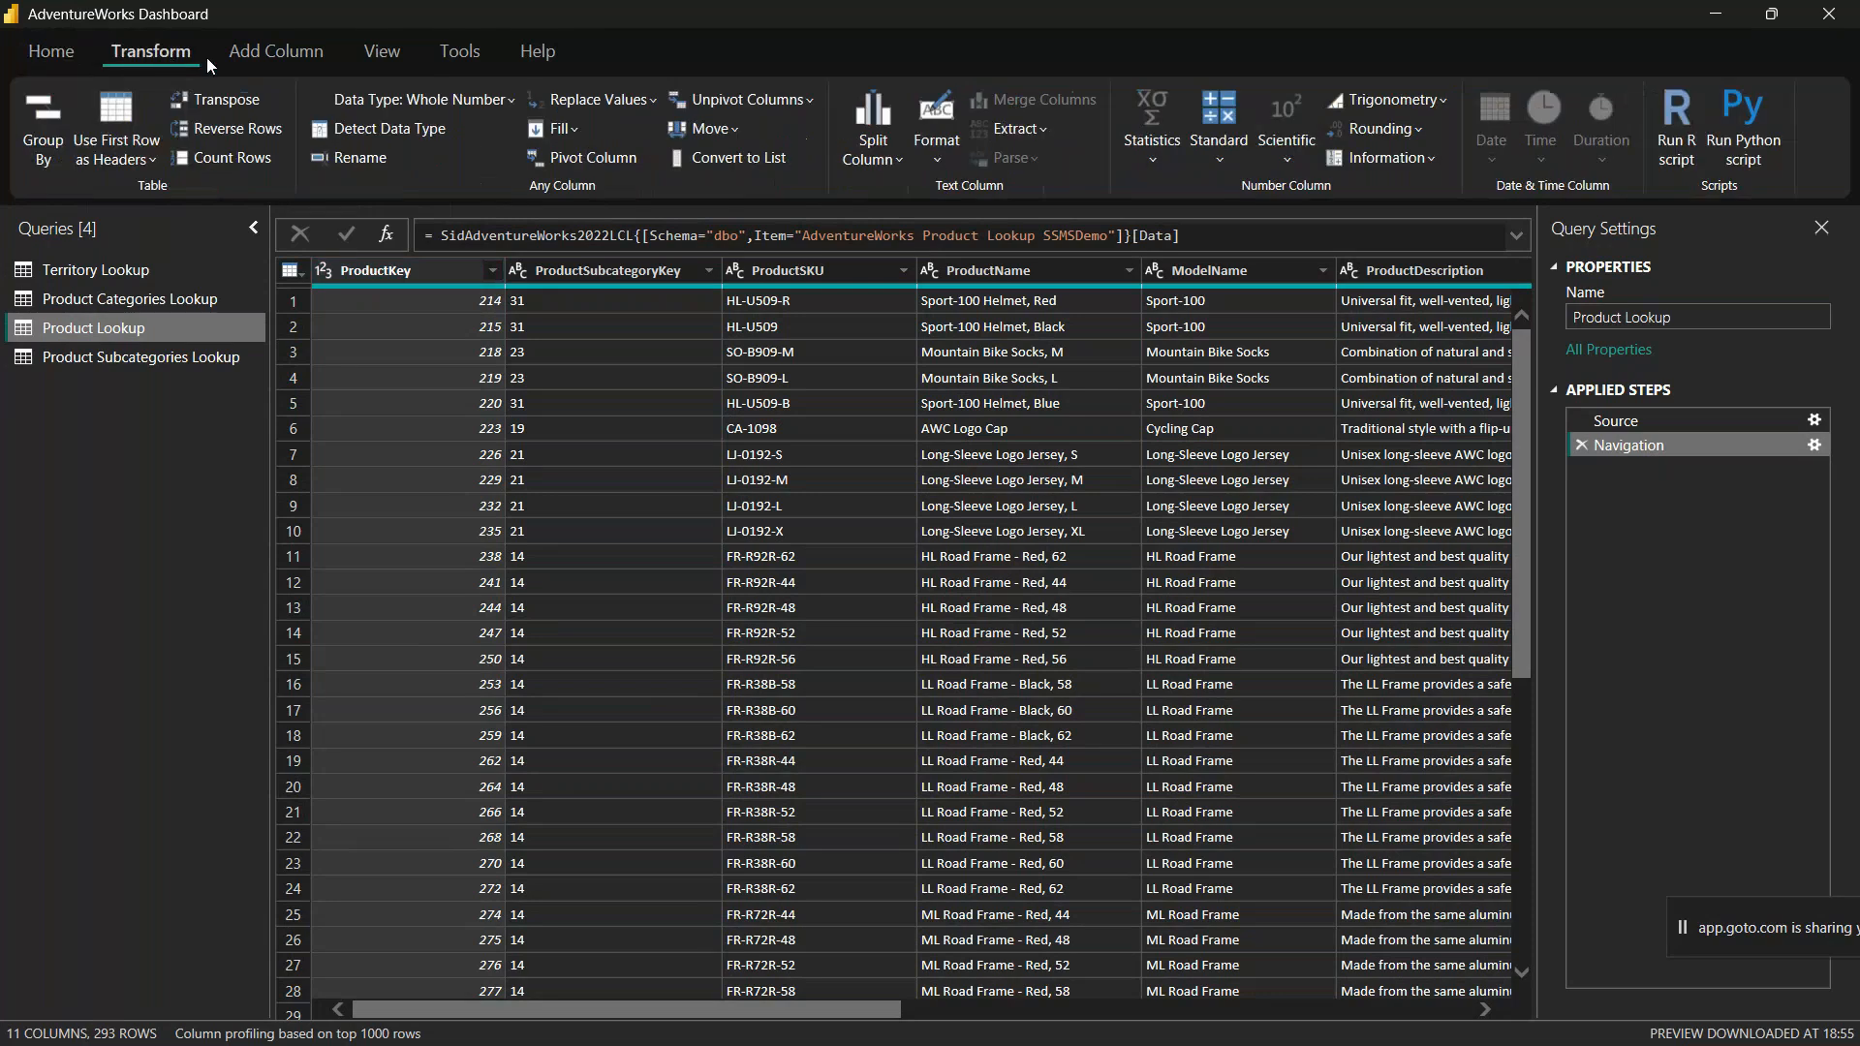
{"action": "left_click", "coordinate": [273, 54]}
{"action": "left_click", "coordinate": [132, 52]}
{"action": "left_click", "coordinate": [272, 51]}
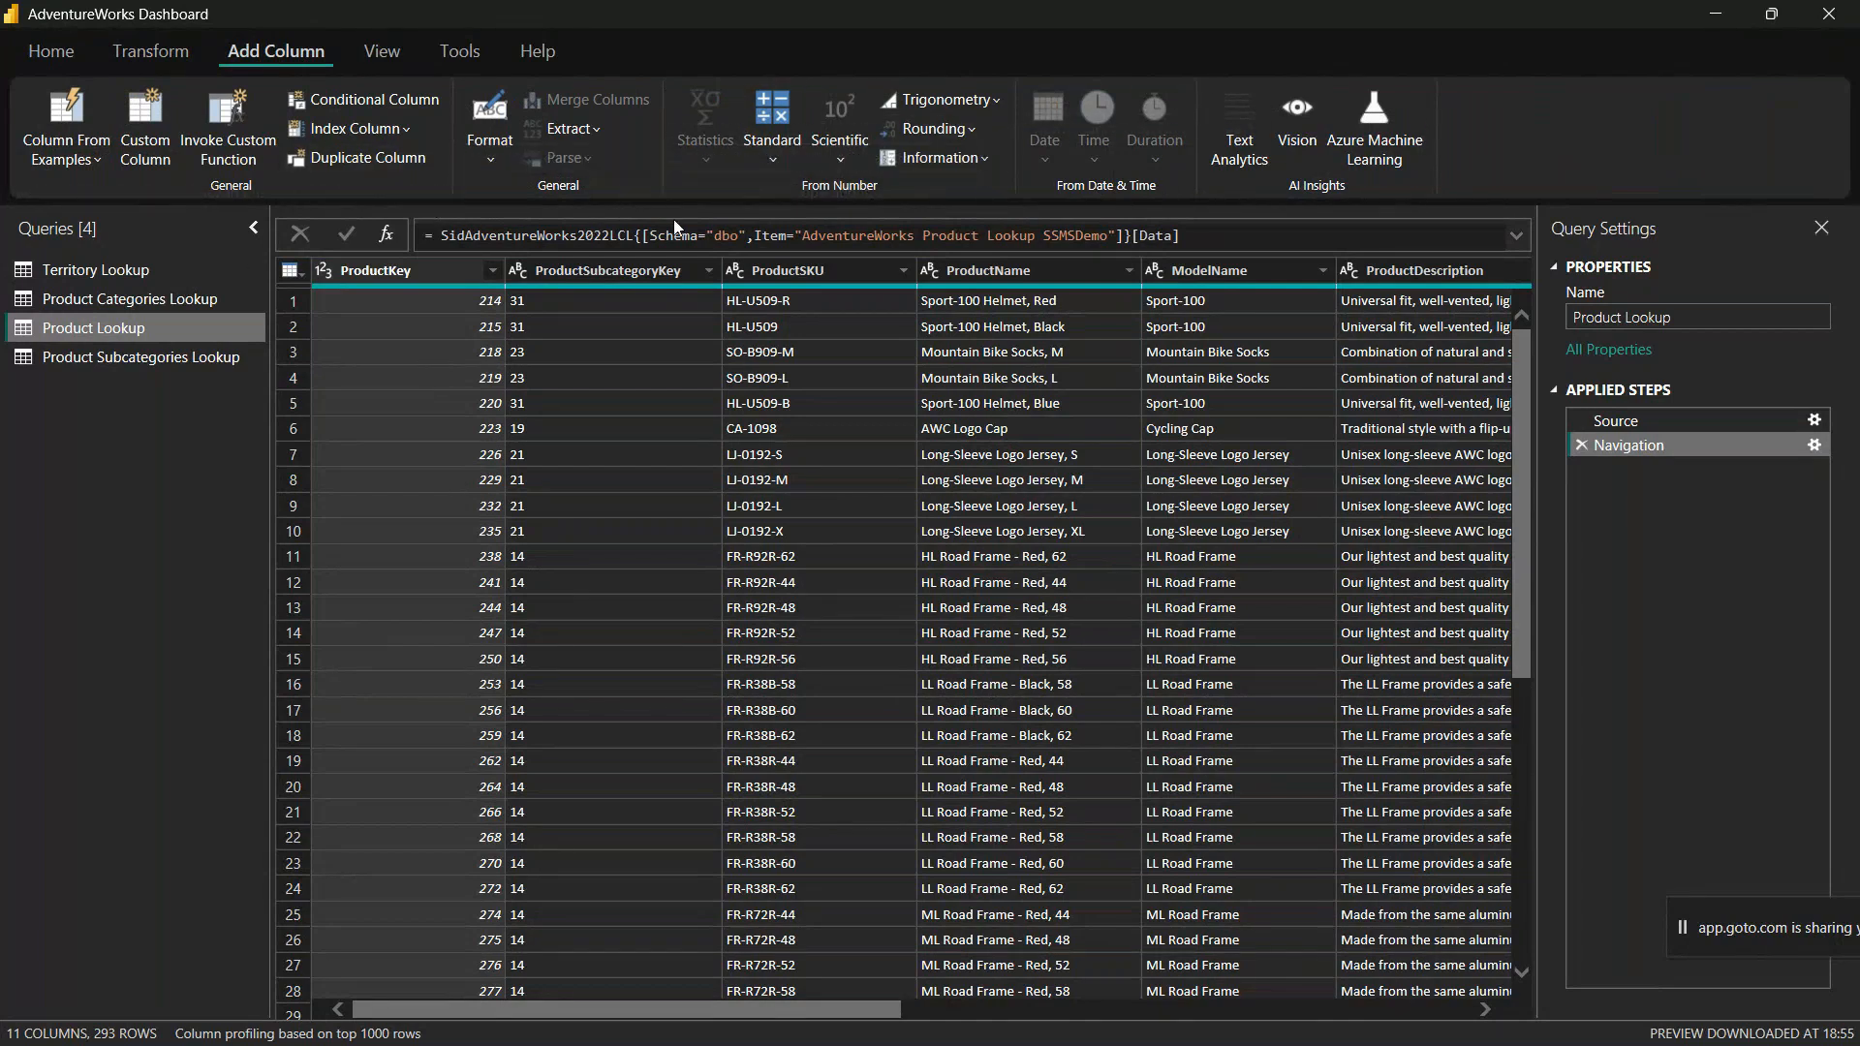
{"action": "left_click", "coordinate": [149, 50]}
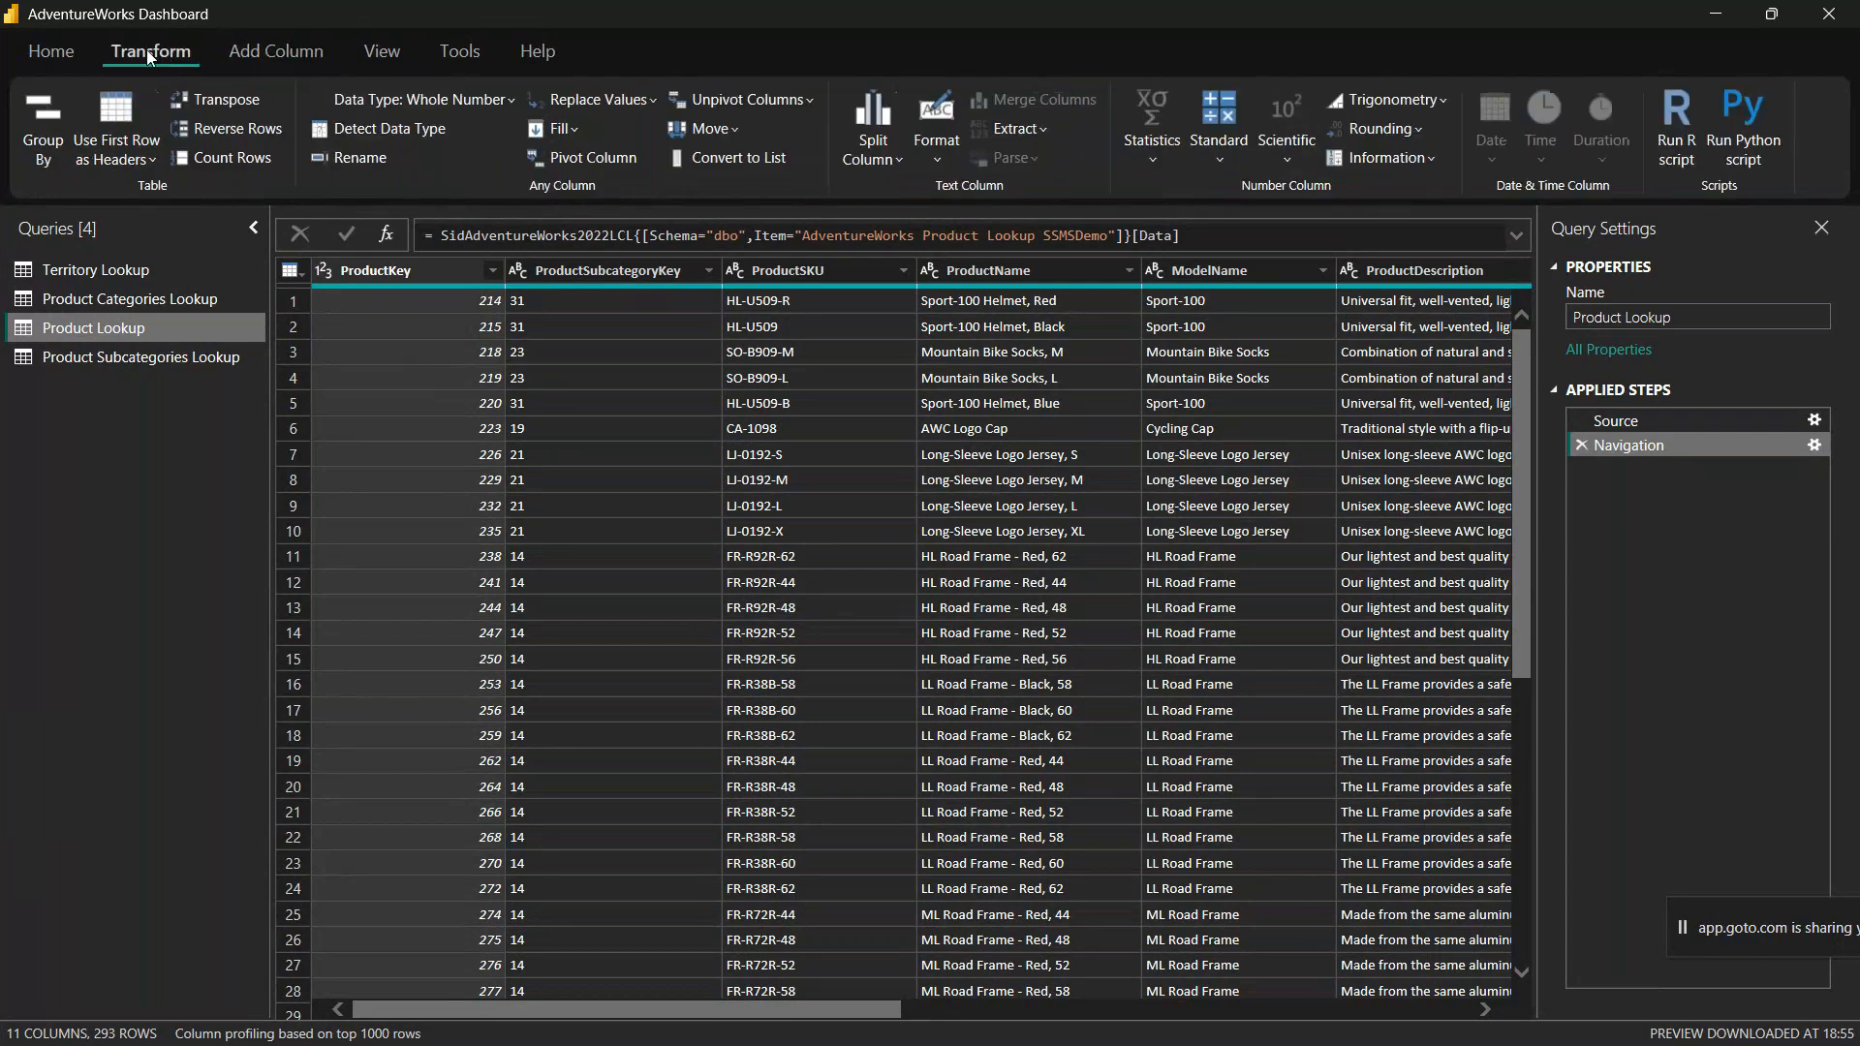
{"action": "left_click", "coordinate": [281, 50]}
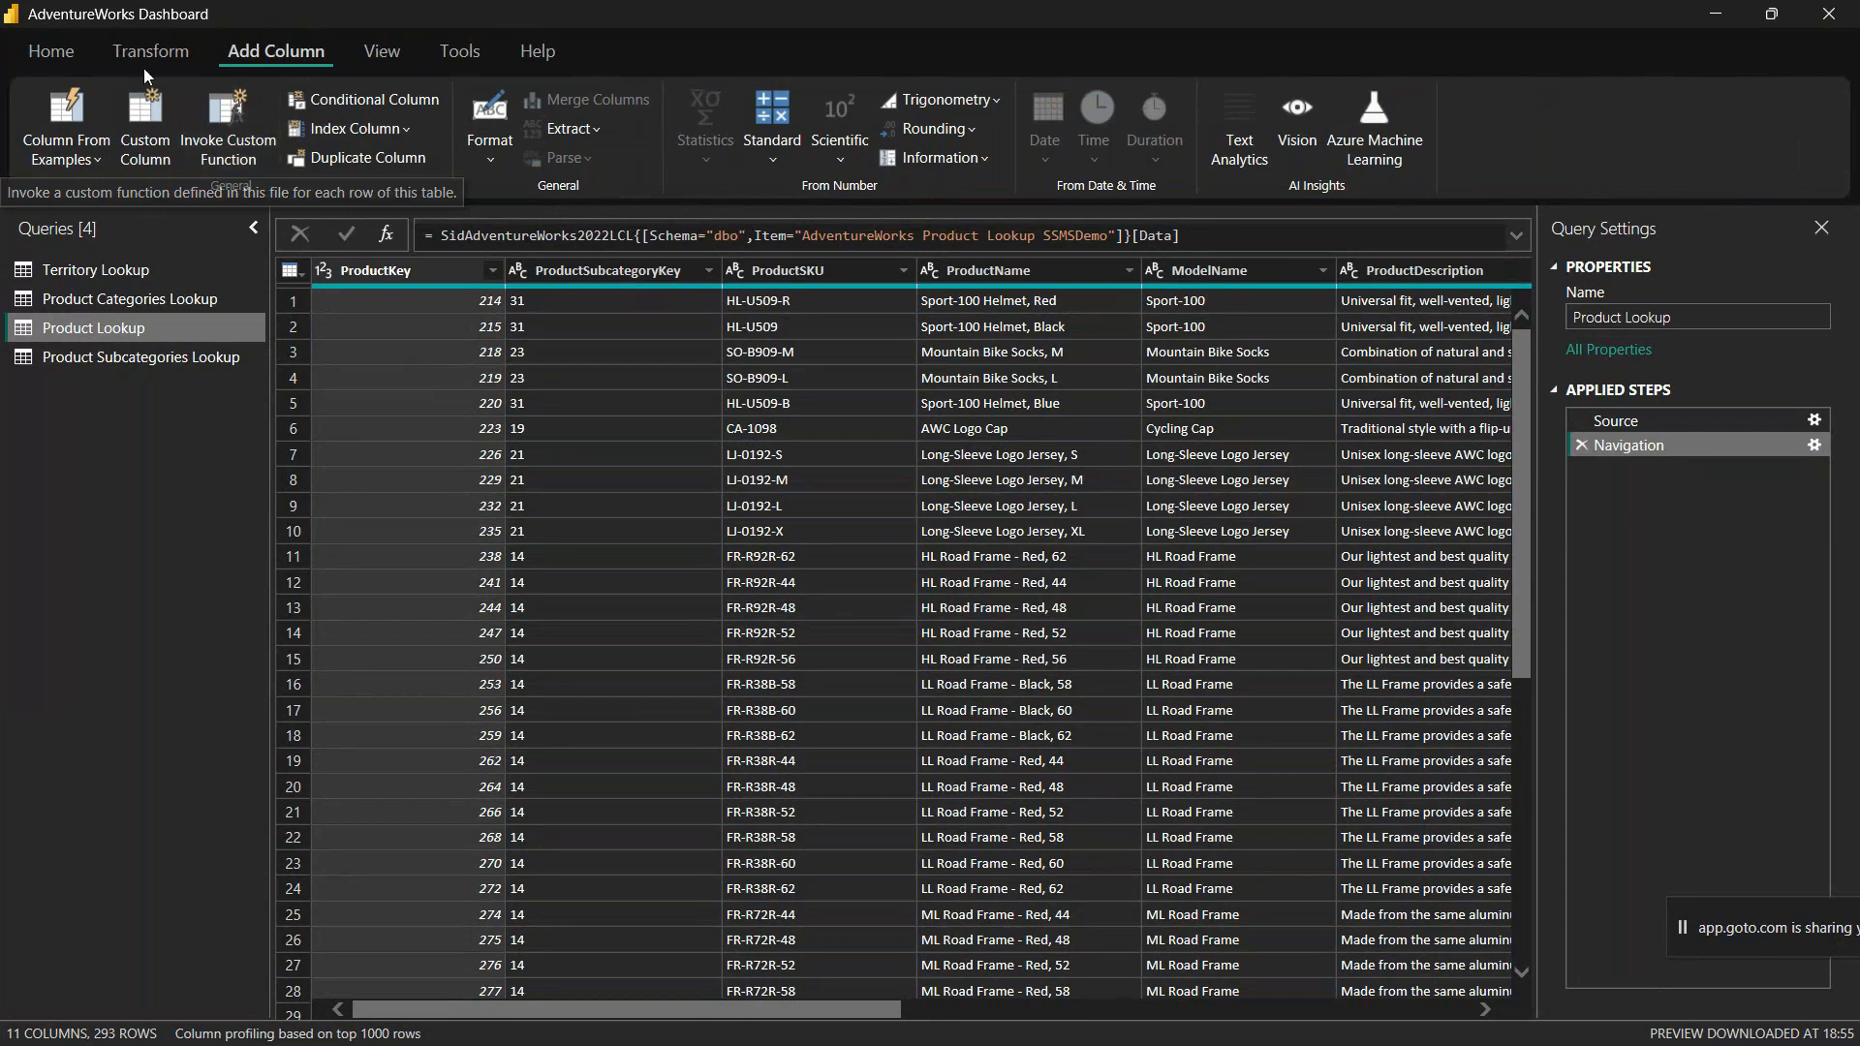
{"action": "left_click", "coordinate": [151, 52]}
{"action": "left_click", "coordinate": [245, 54]}
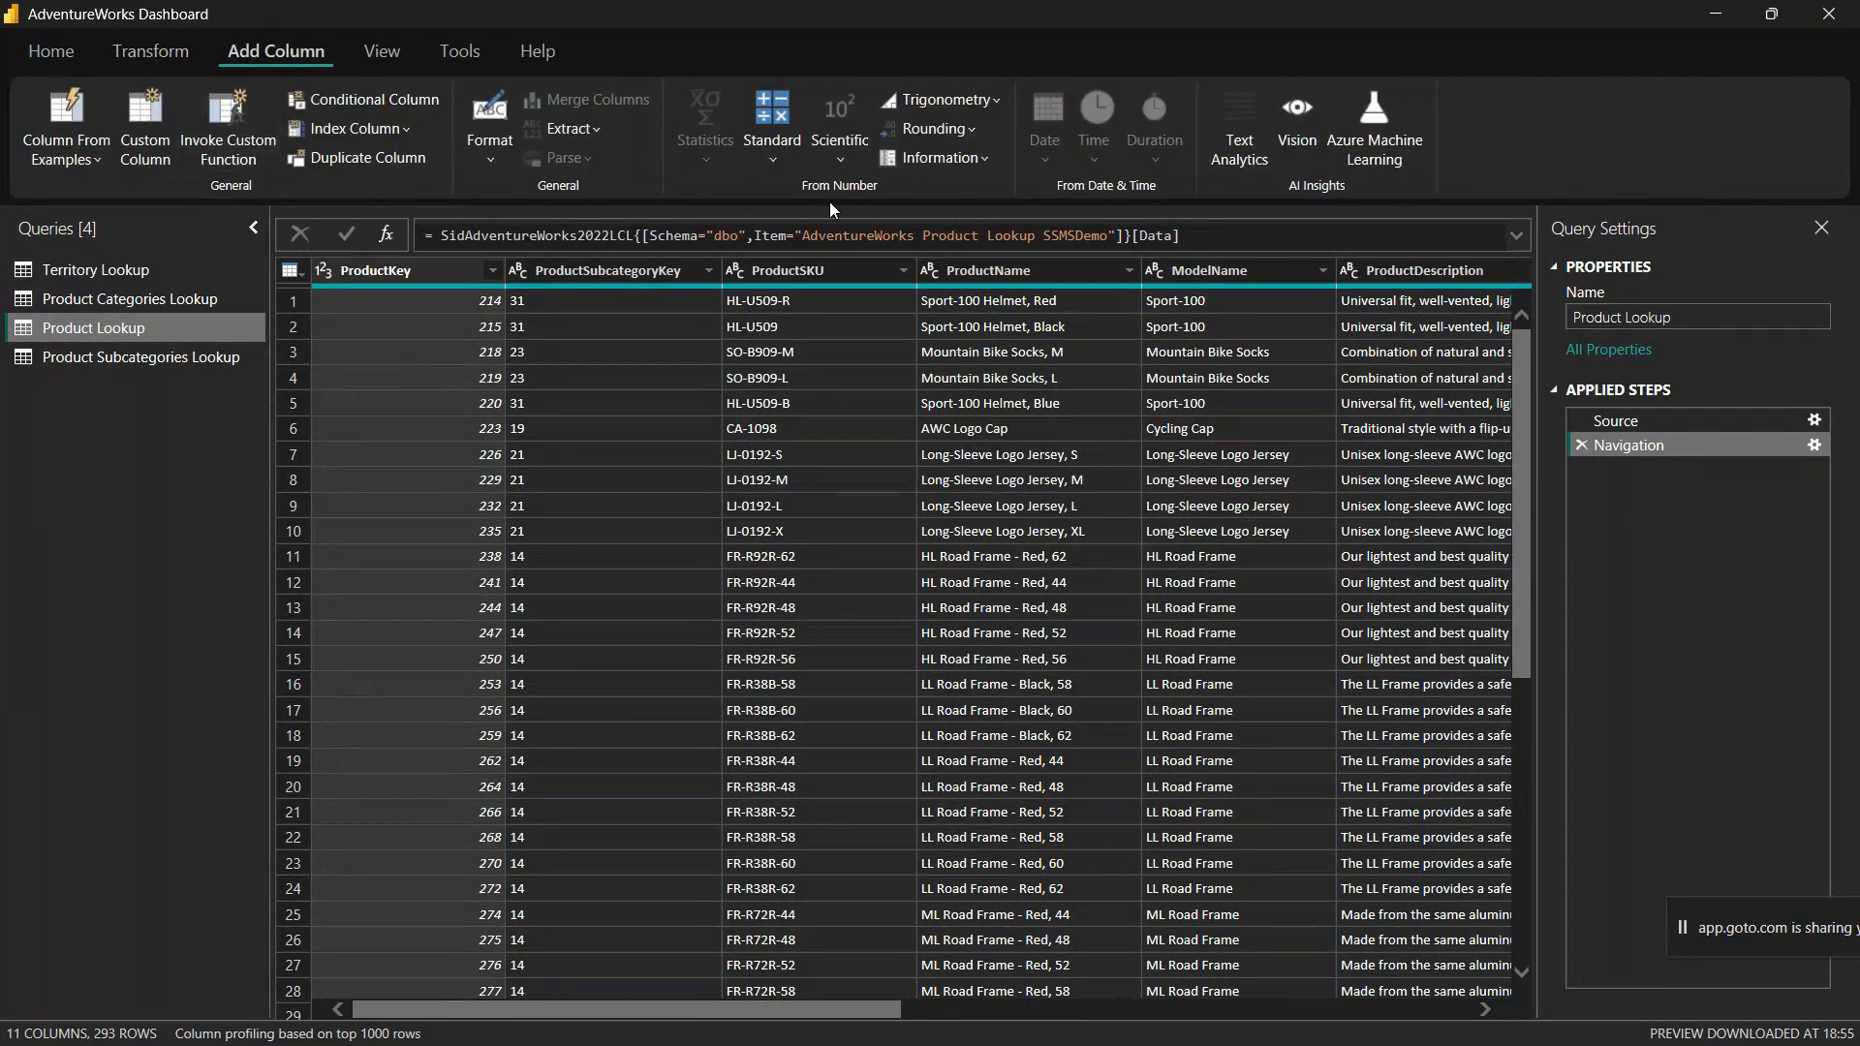
Step: Compare the Standard arithmetic operations for adding a new column with those for transforming ProductKey in place
{"action": "left_click", "coordinate": [769, 160]}
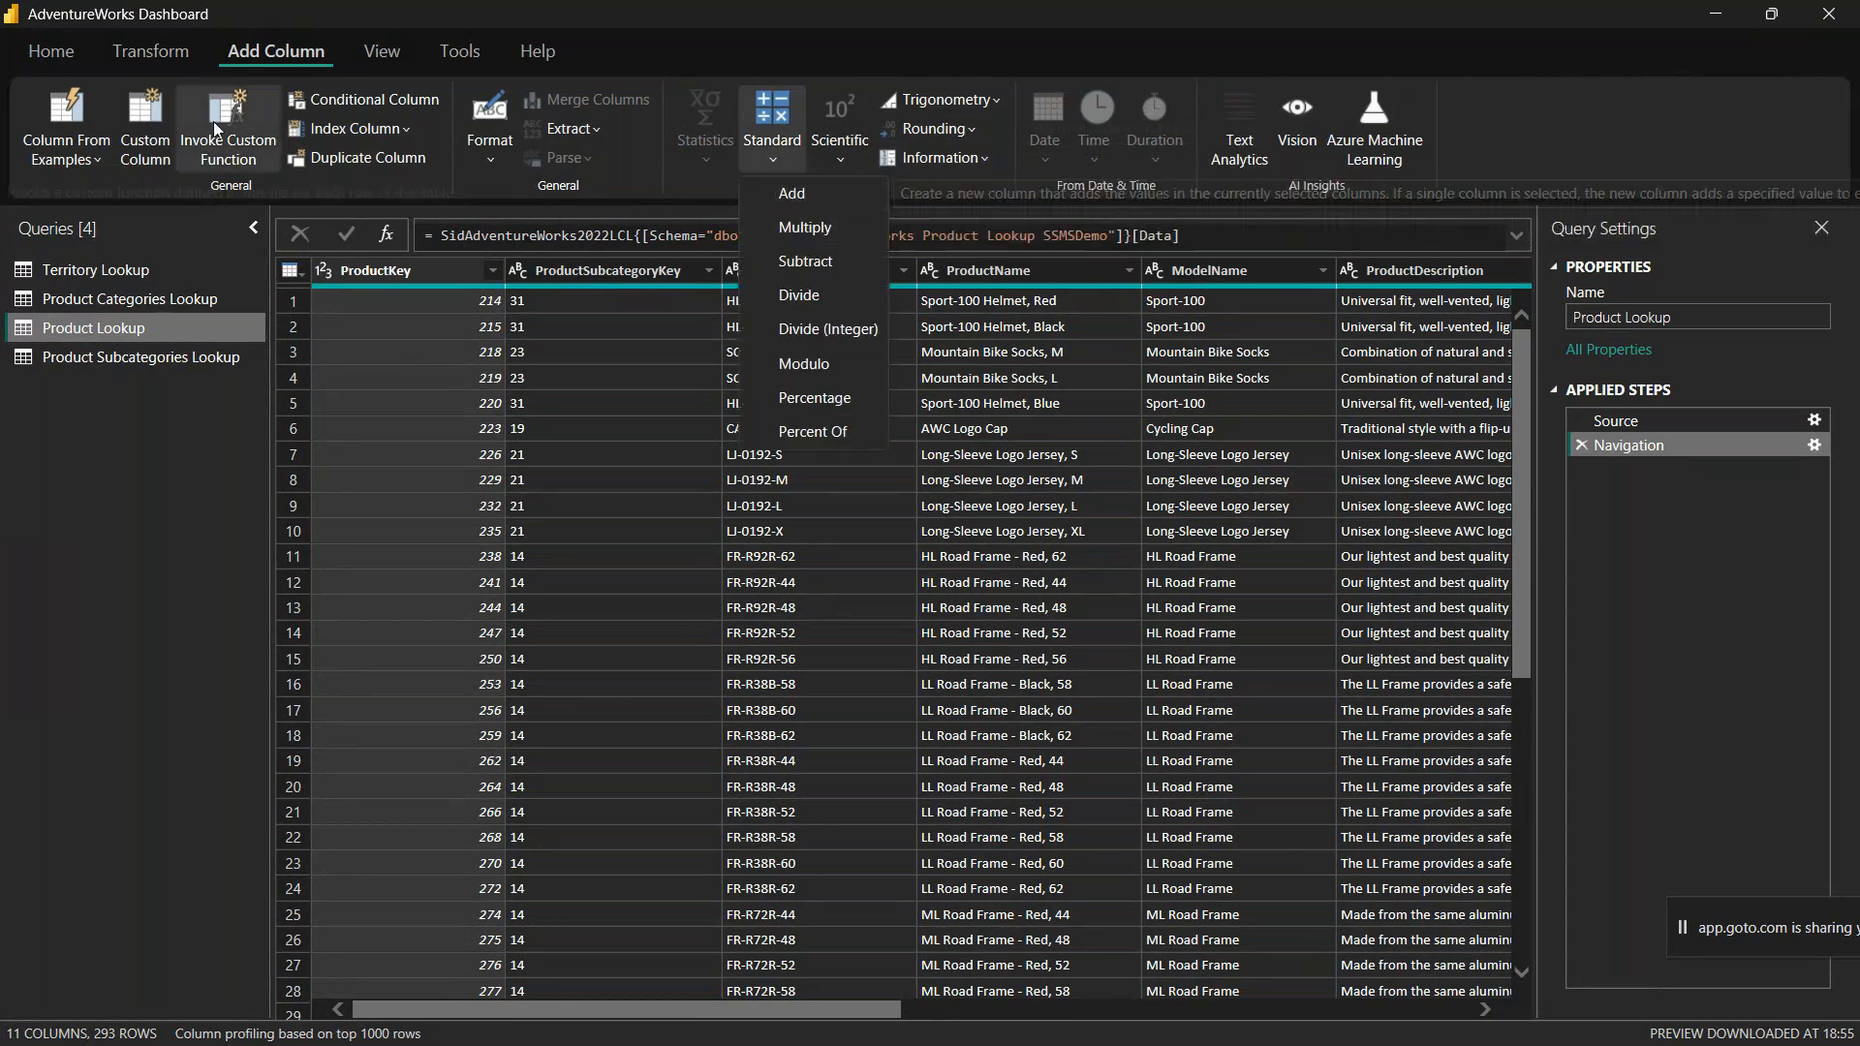
{"action": "left_click", "coordinate": [168, 57]}
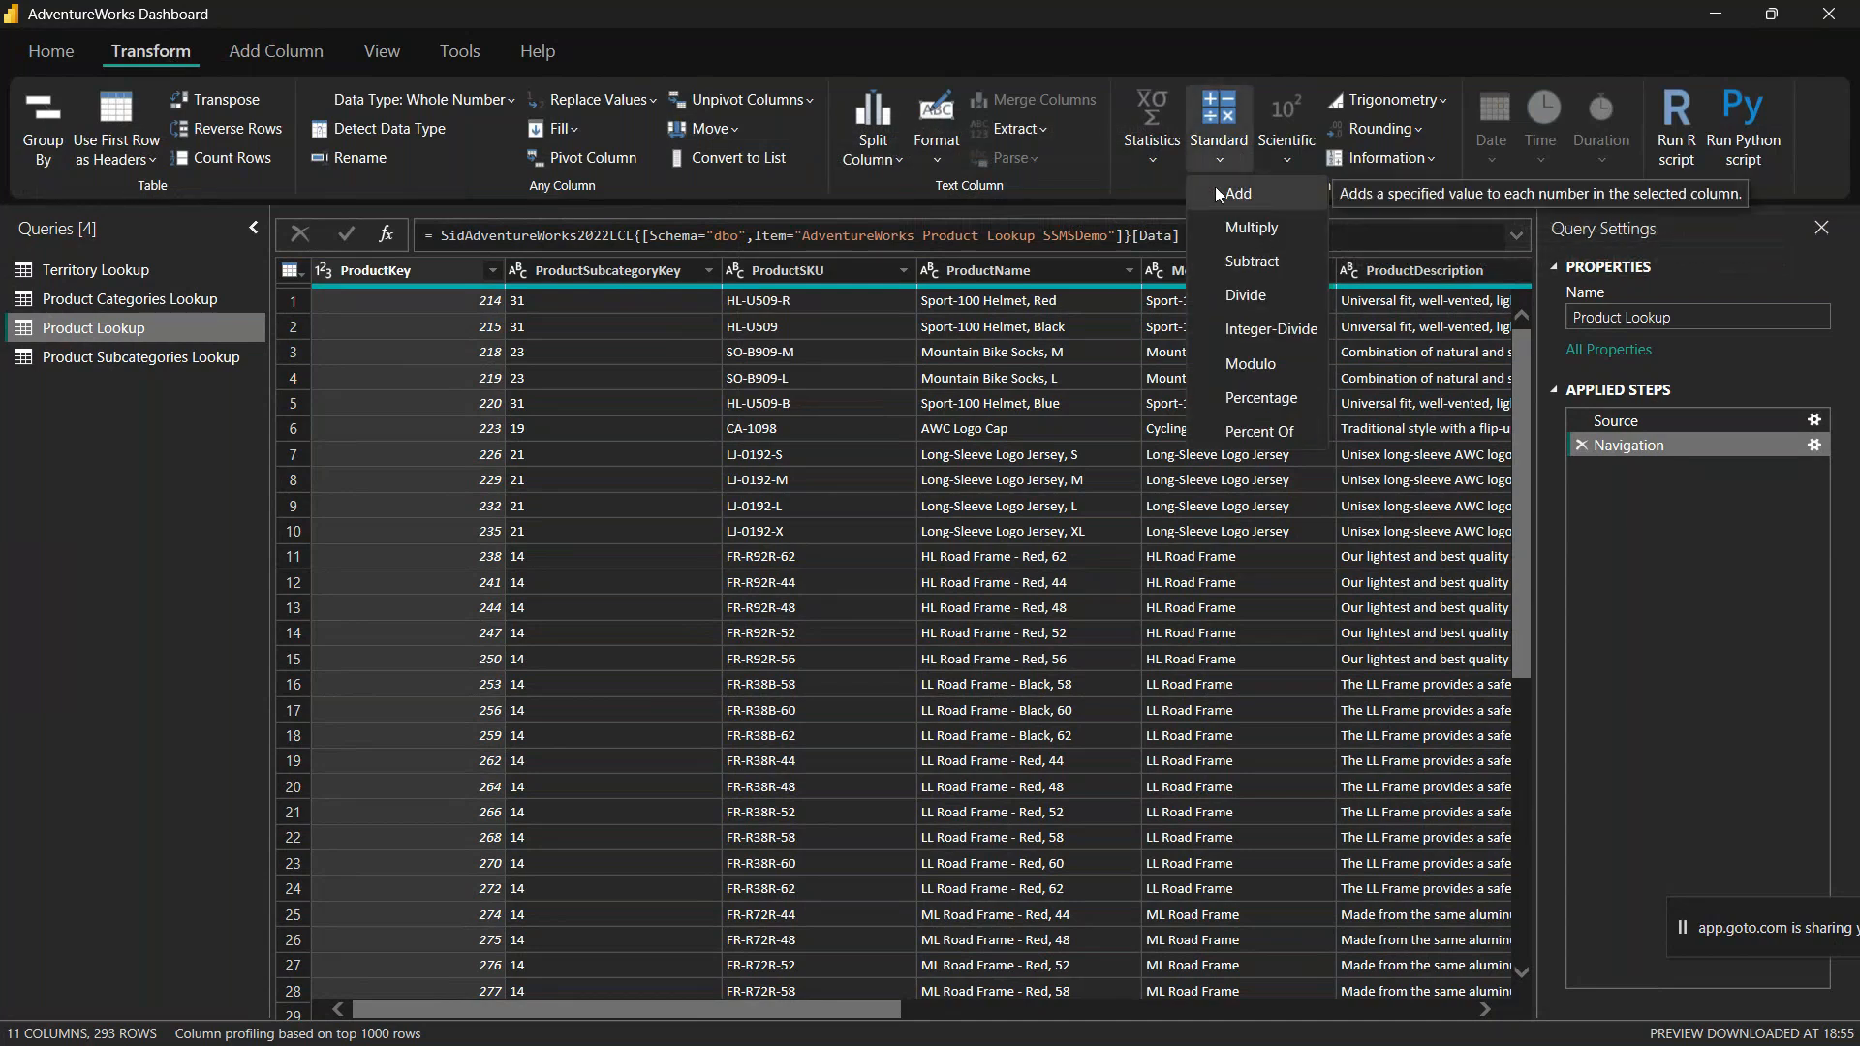
{"action": "left_click", "coordinate": [162, 553]}
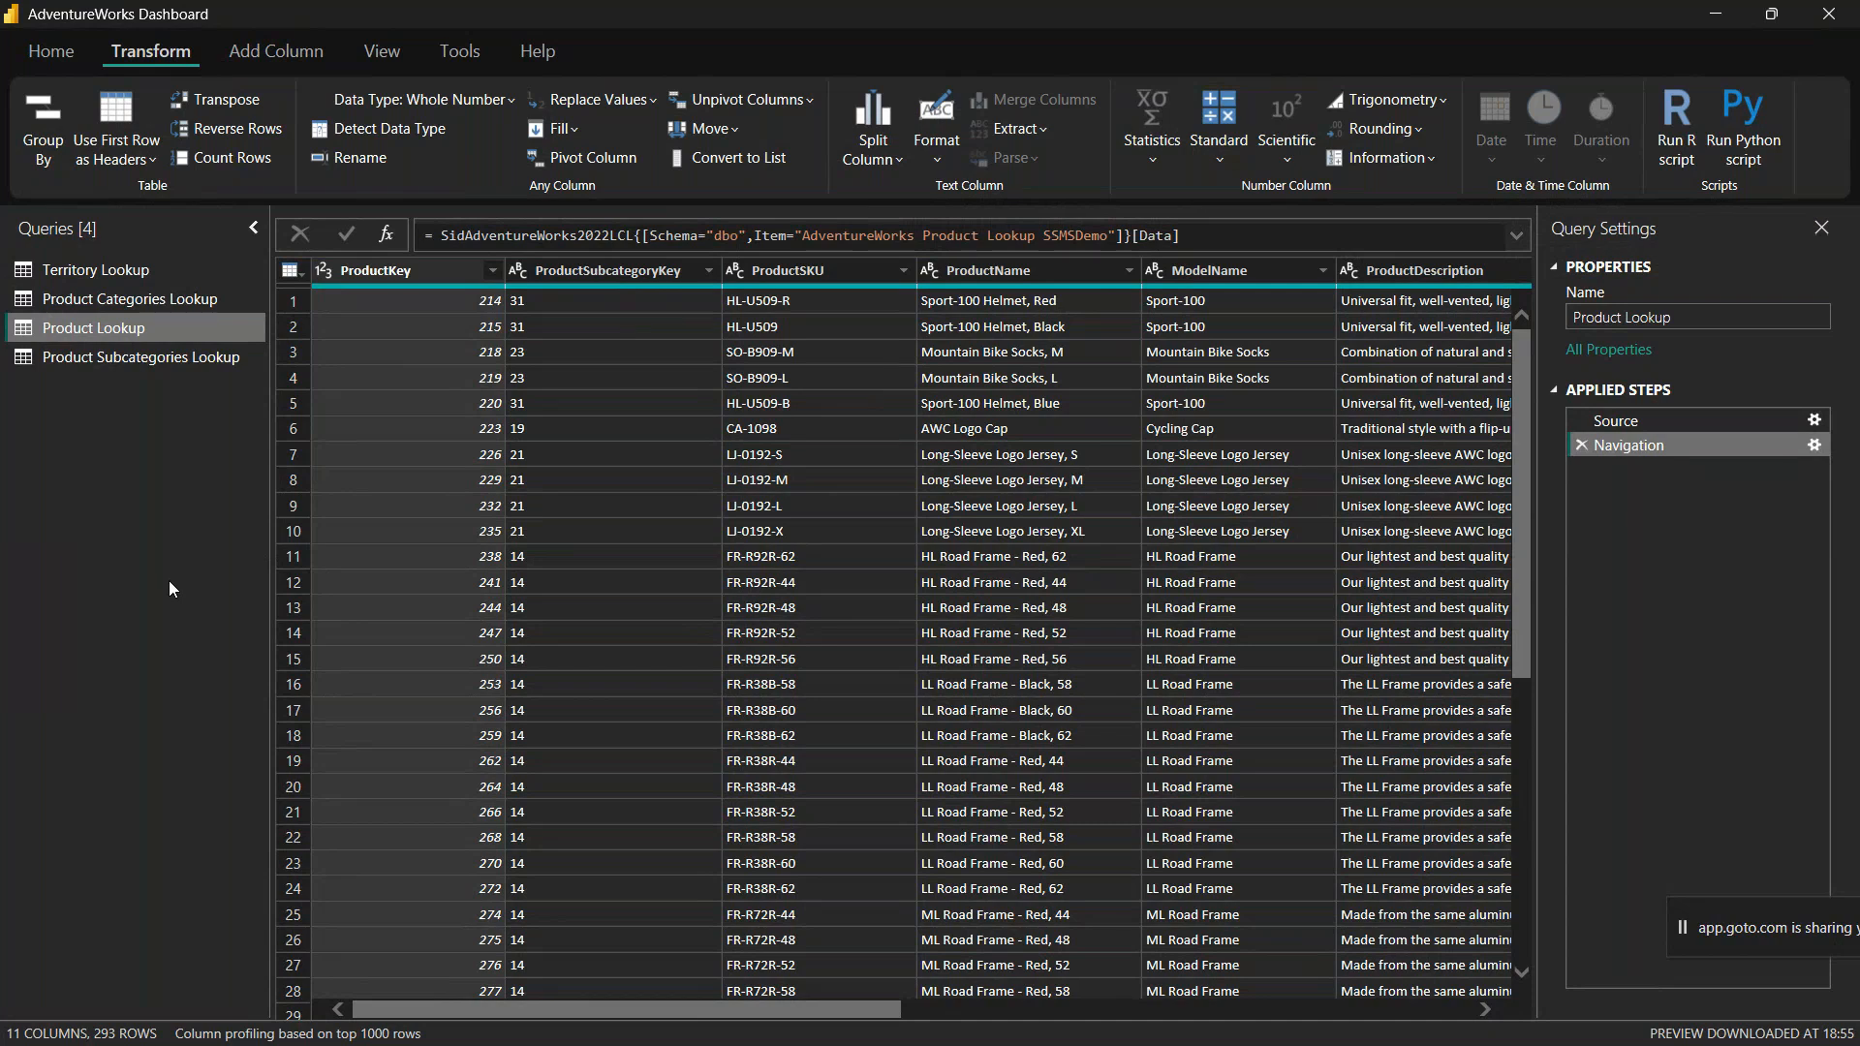
Step: Move the screen-sharing bar aside and look through all columns of the Product Lookup query, from ProductKey to ProductPrice
{"action": "left_click", "coordinate": [1682, 919]}
{"action": "left_click_drag", "start_coordinate": [1709, 928], "coordinate": [1470, 987]}
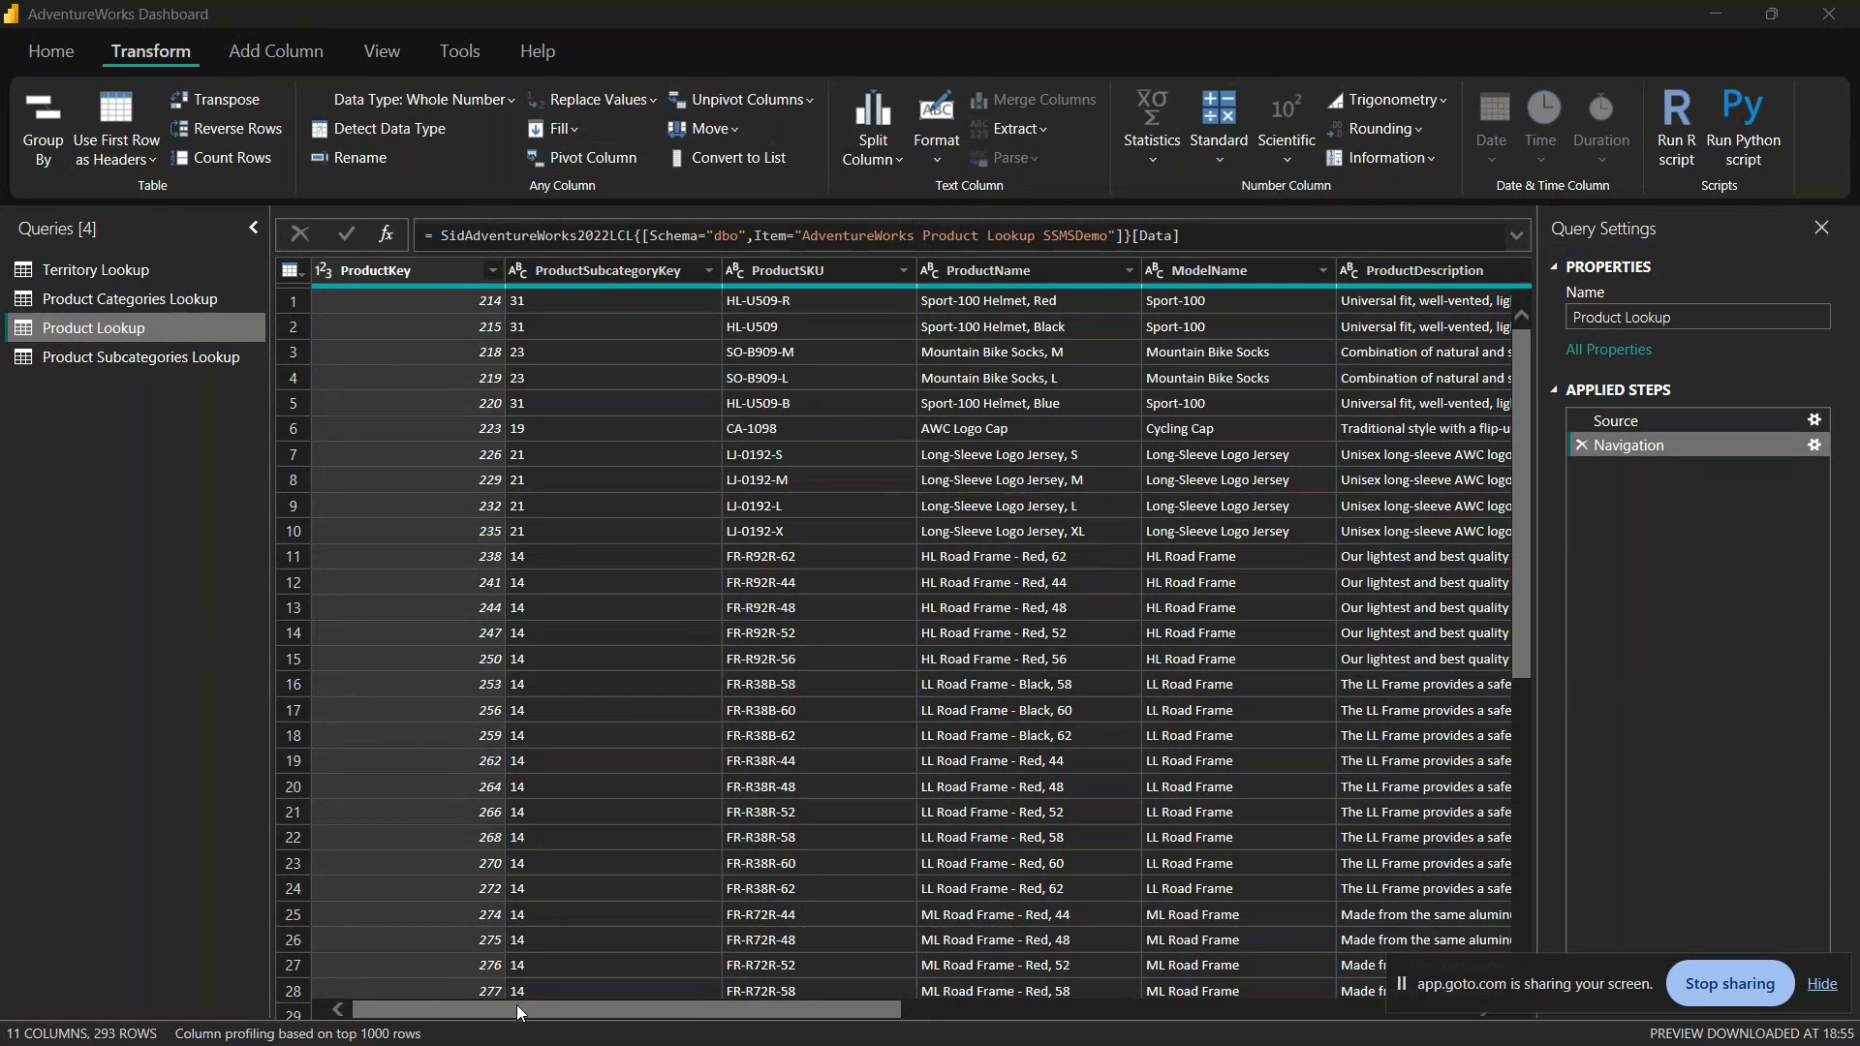
{"action": "left_click_drag", "start_coordinate": [521, 1004], "coordinate": [406, 974]}
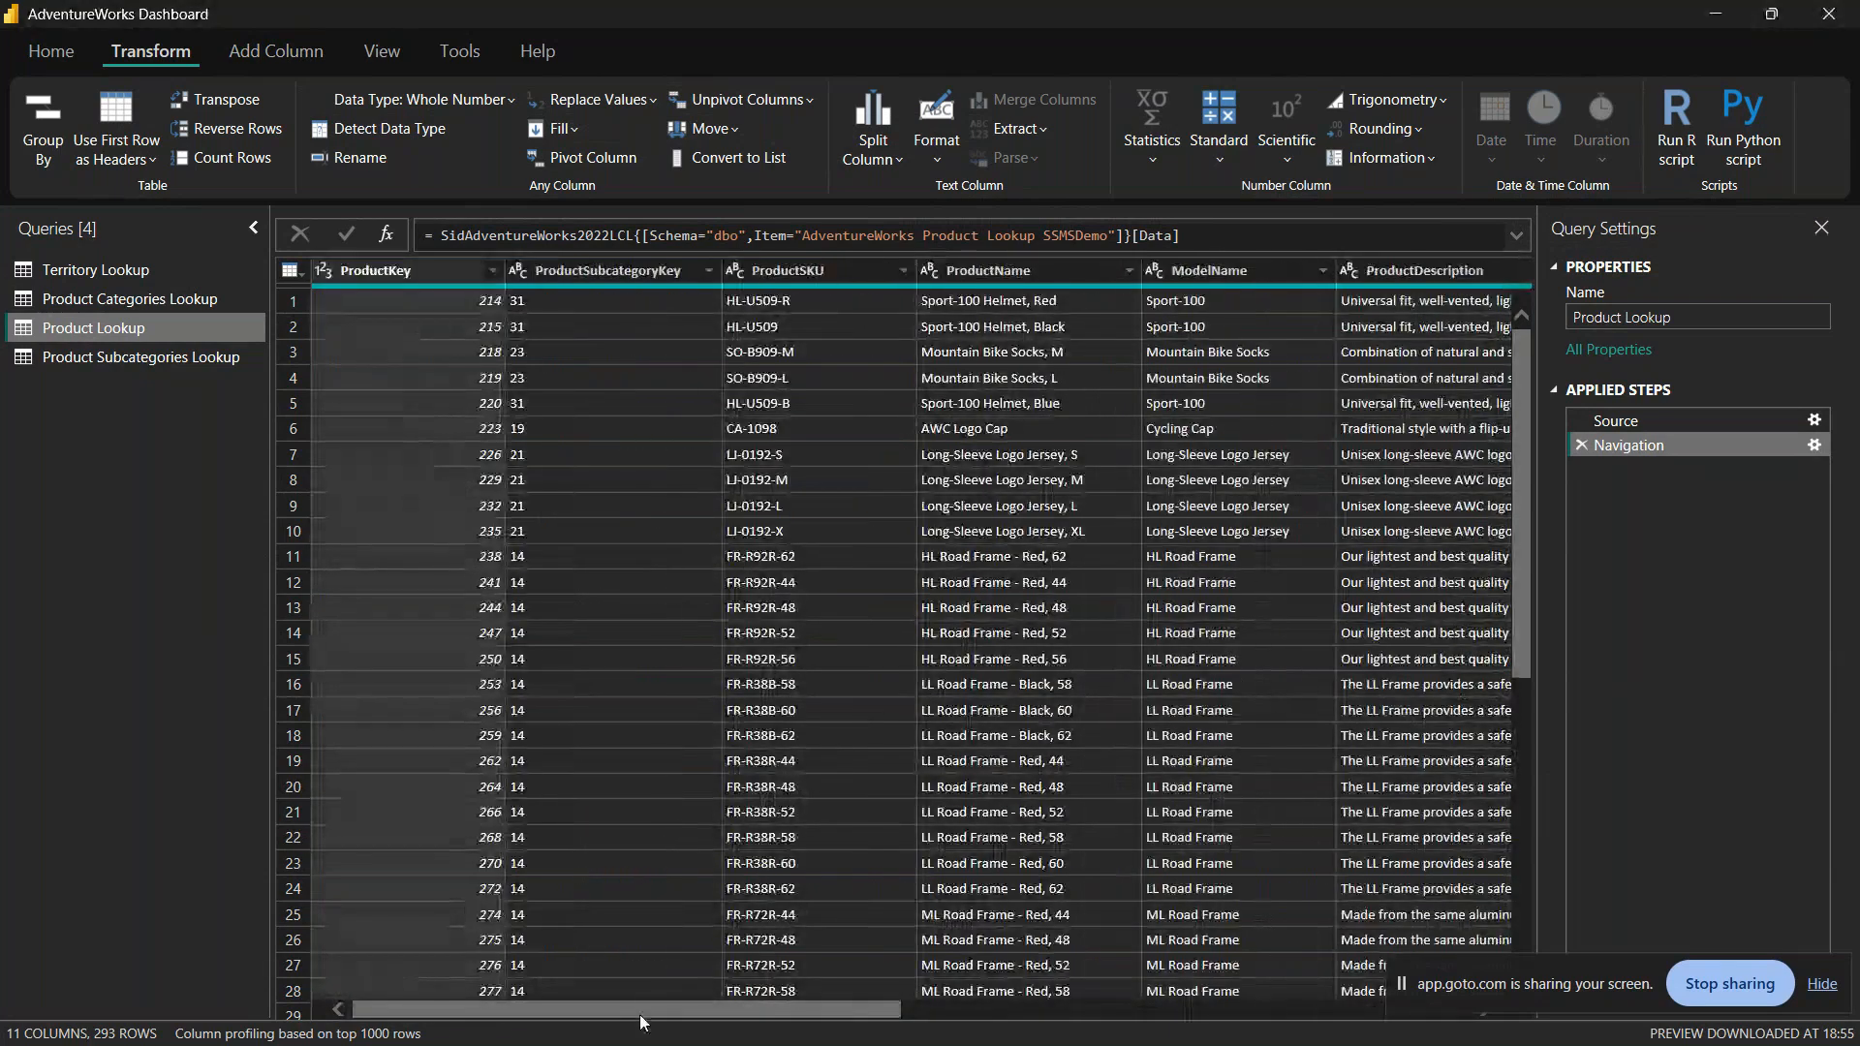
{"action": "left_click_drag", "start_coordinate": [646, 1017], "coordinate": [1106, 1015]}
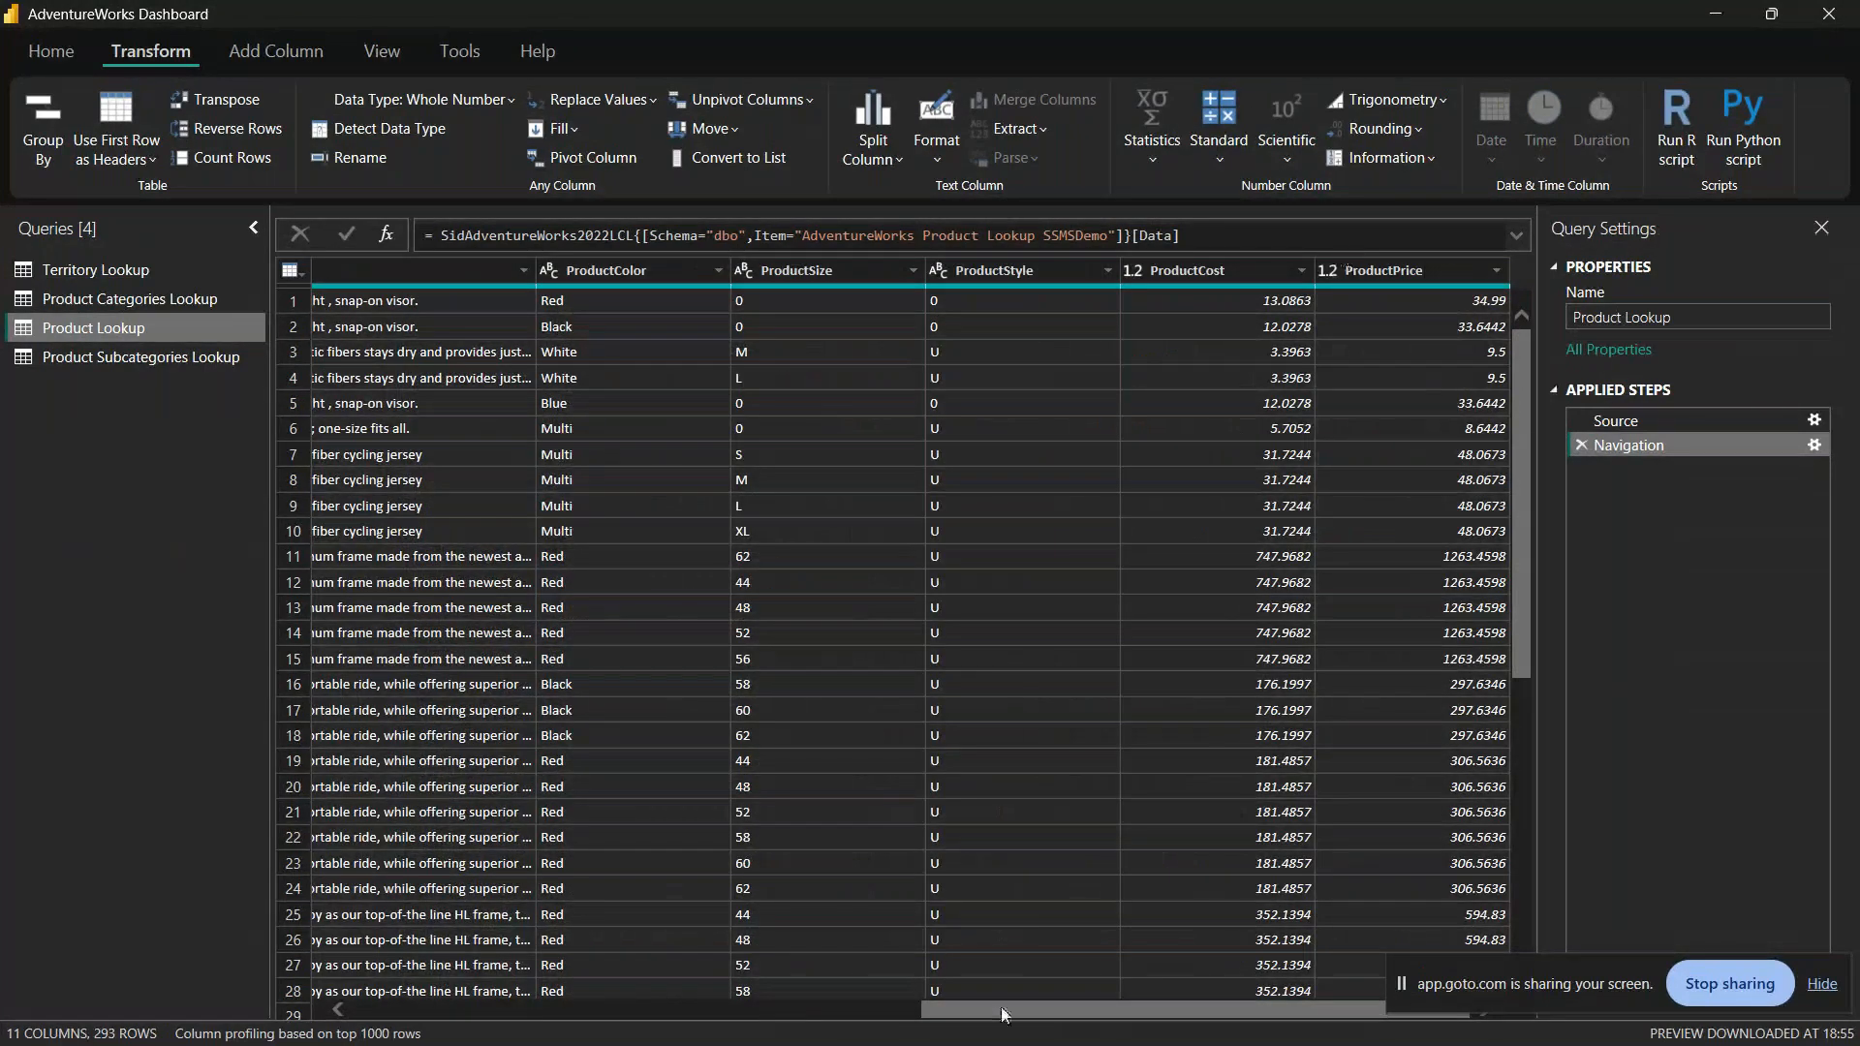
{"action": "left_click_drag", "start_coordinate": [1002, 1014], "coordinate": [547, 918]}
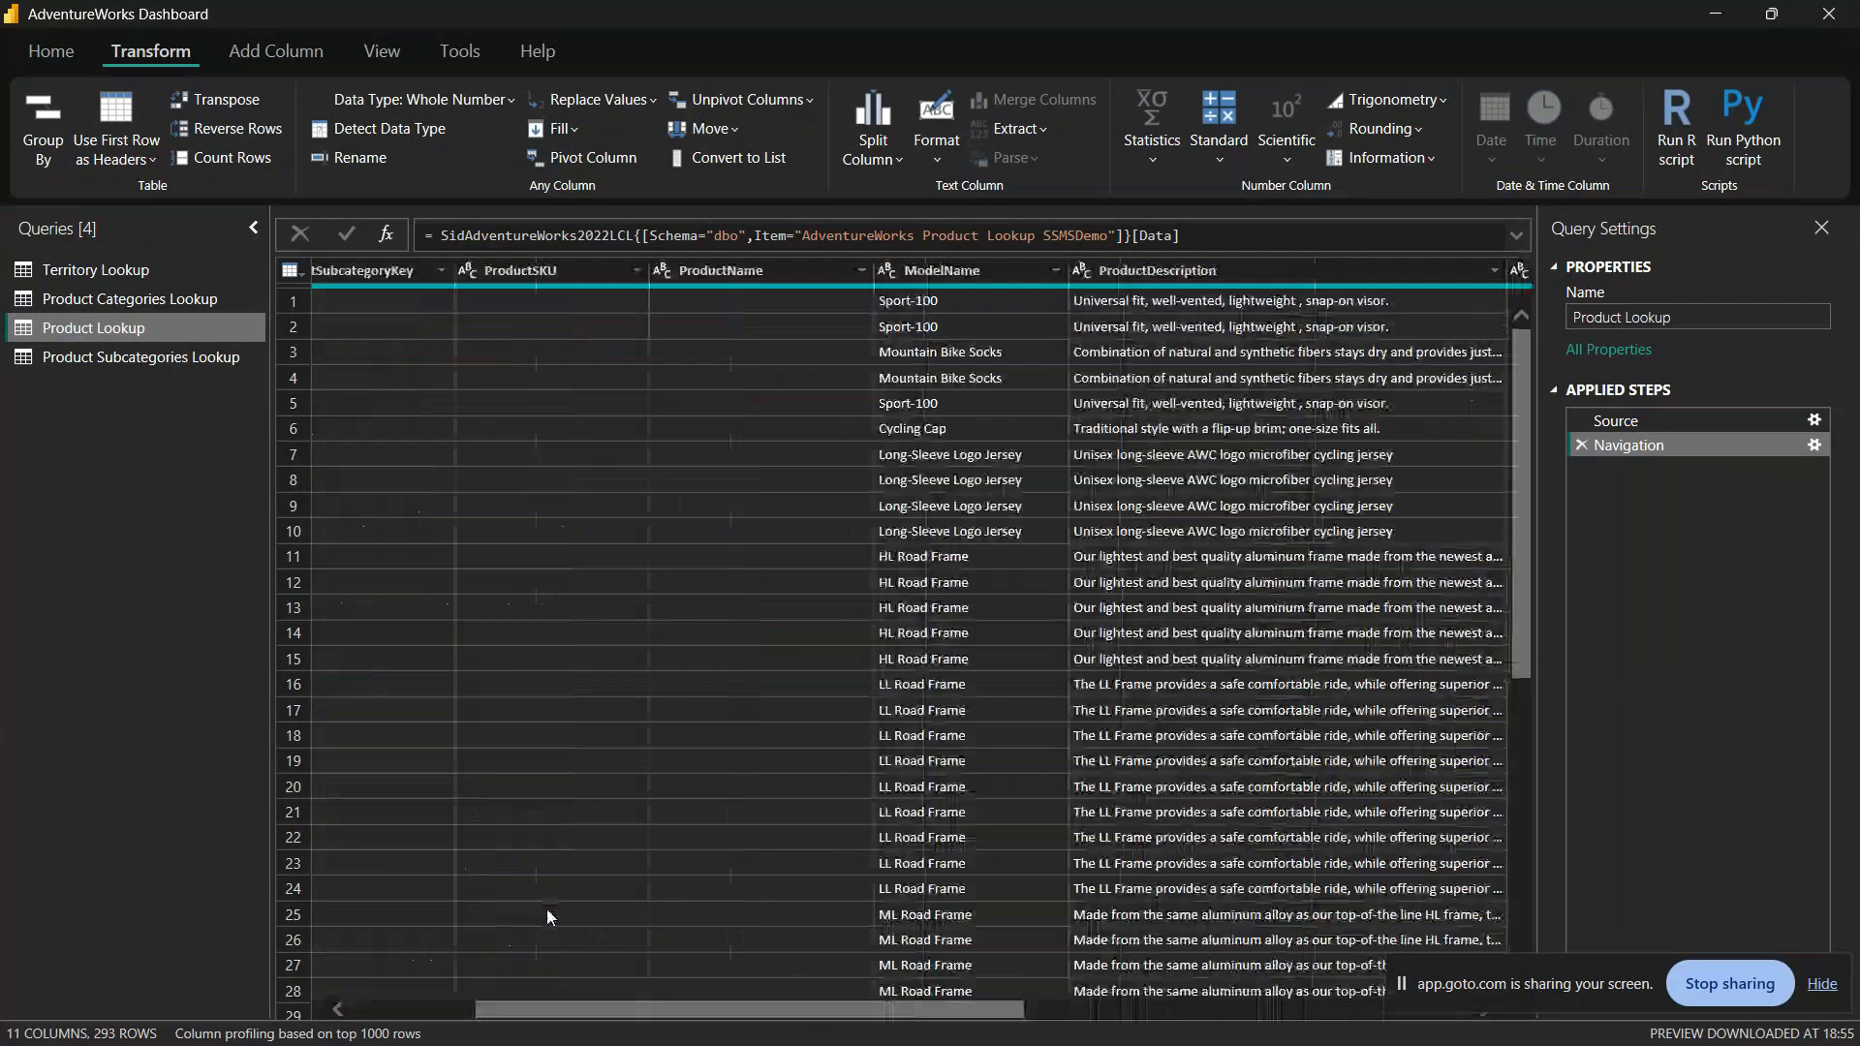
{"action": "left_click_drag", "start_coordinate": [617, 1019], "coordinate": [446, 996]}
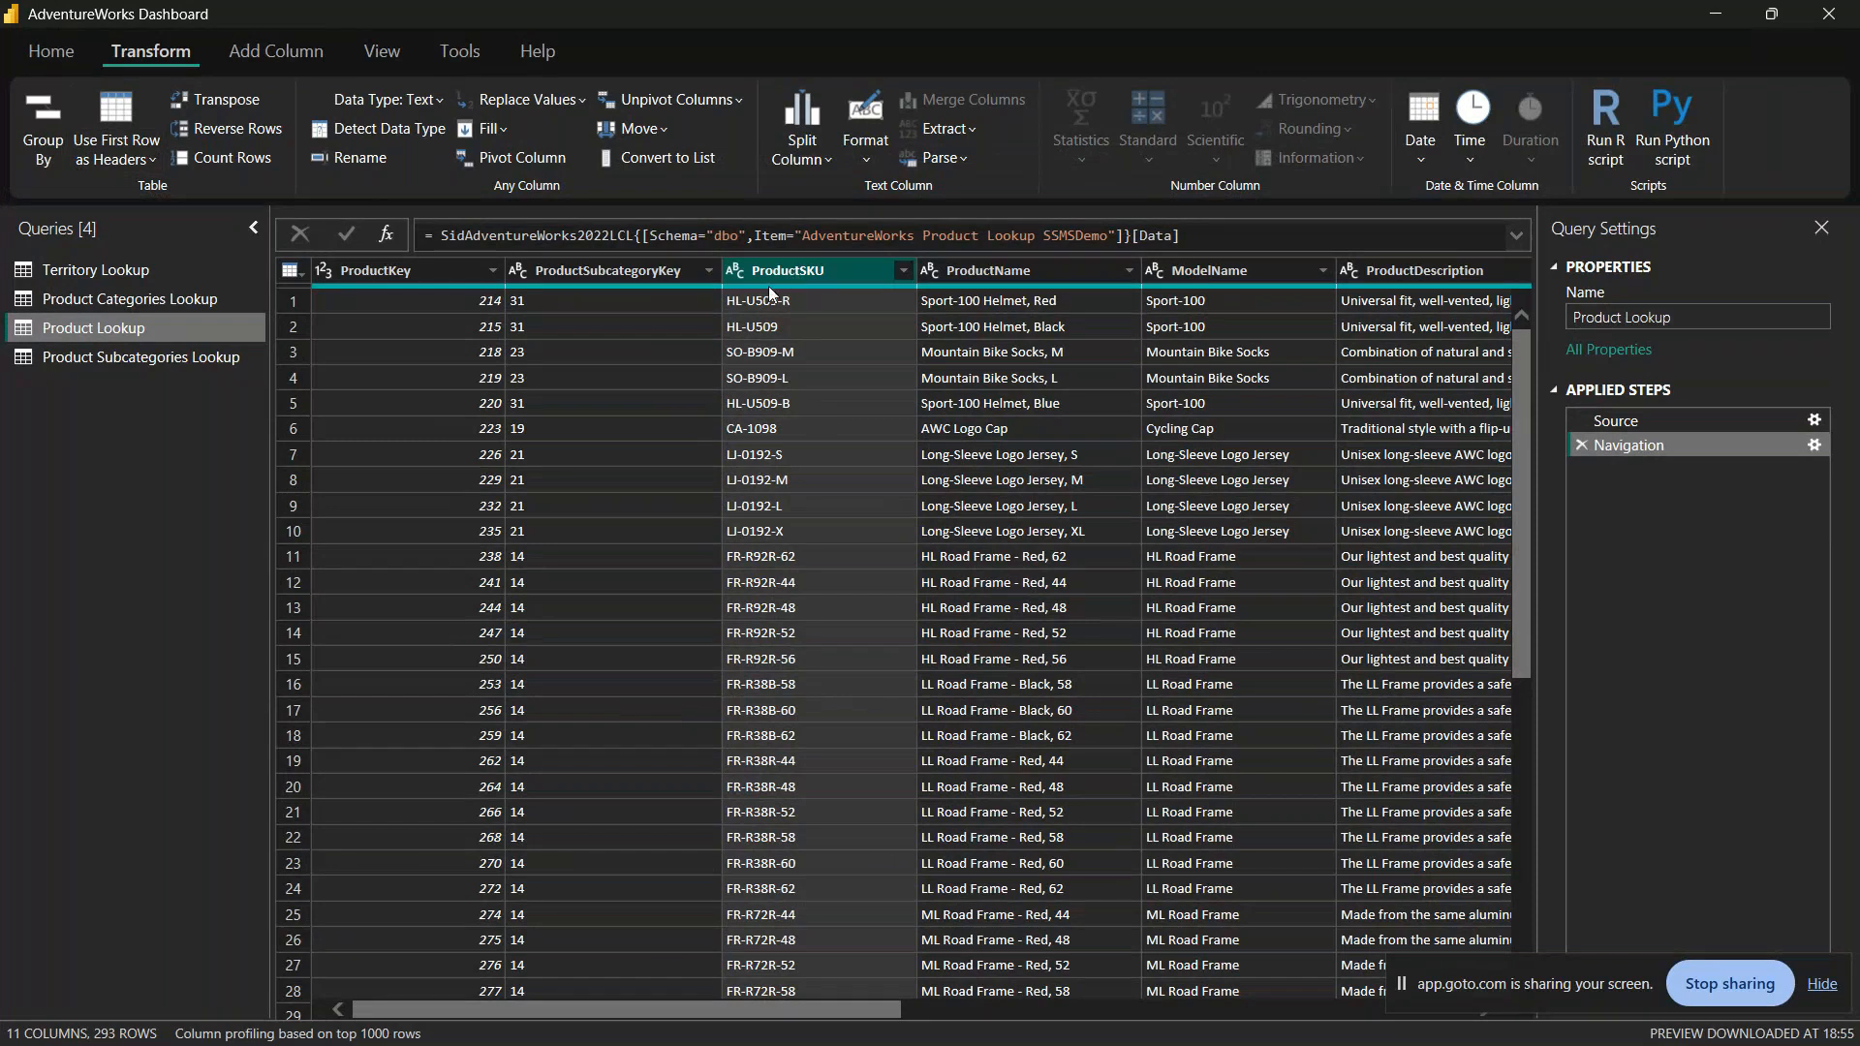
Step: Compare the transform and new-column commands available for the ProductSKU text column, and return to the general query commands
{"action": "left_click", "coordinate": [263, 53]}
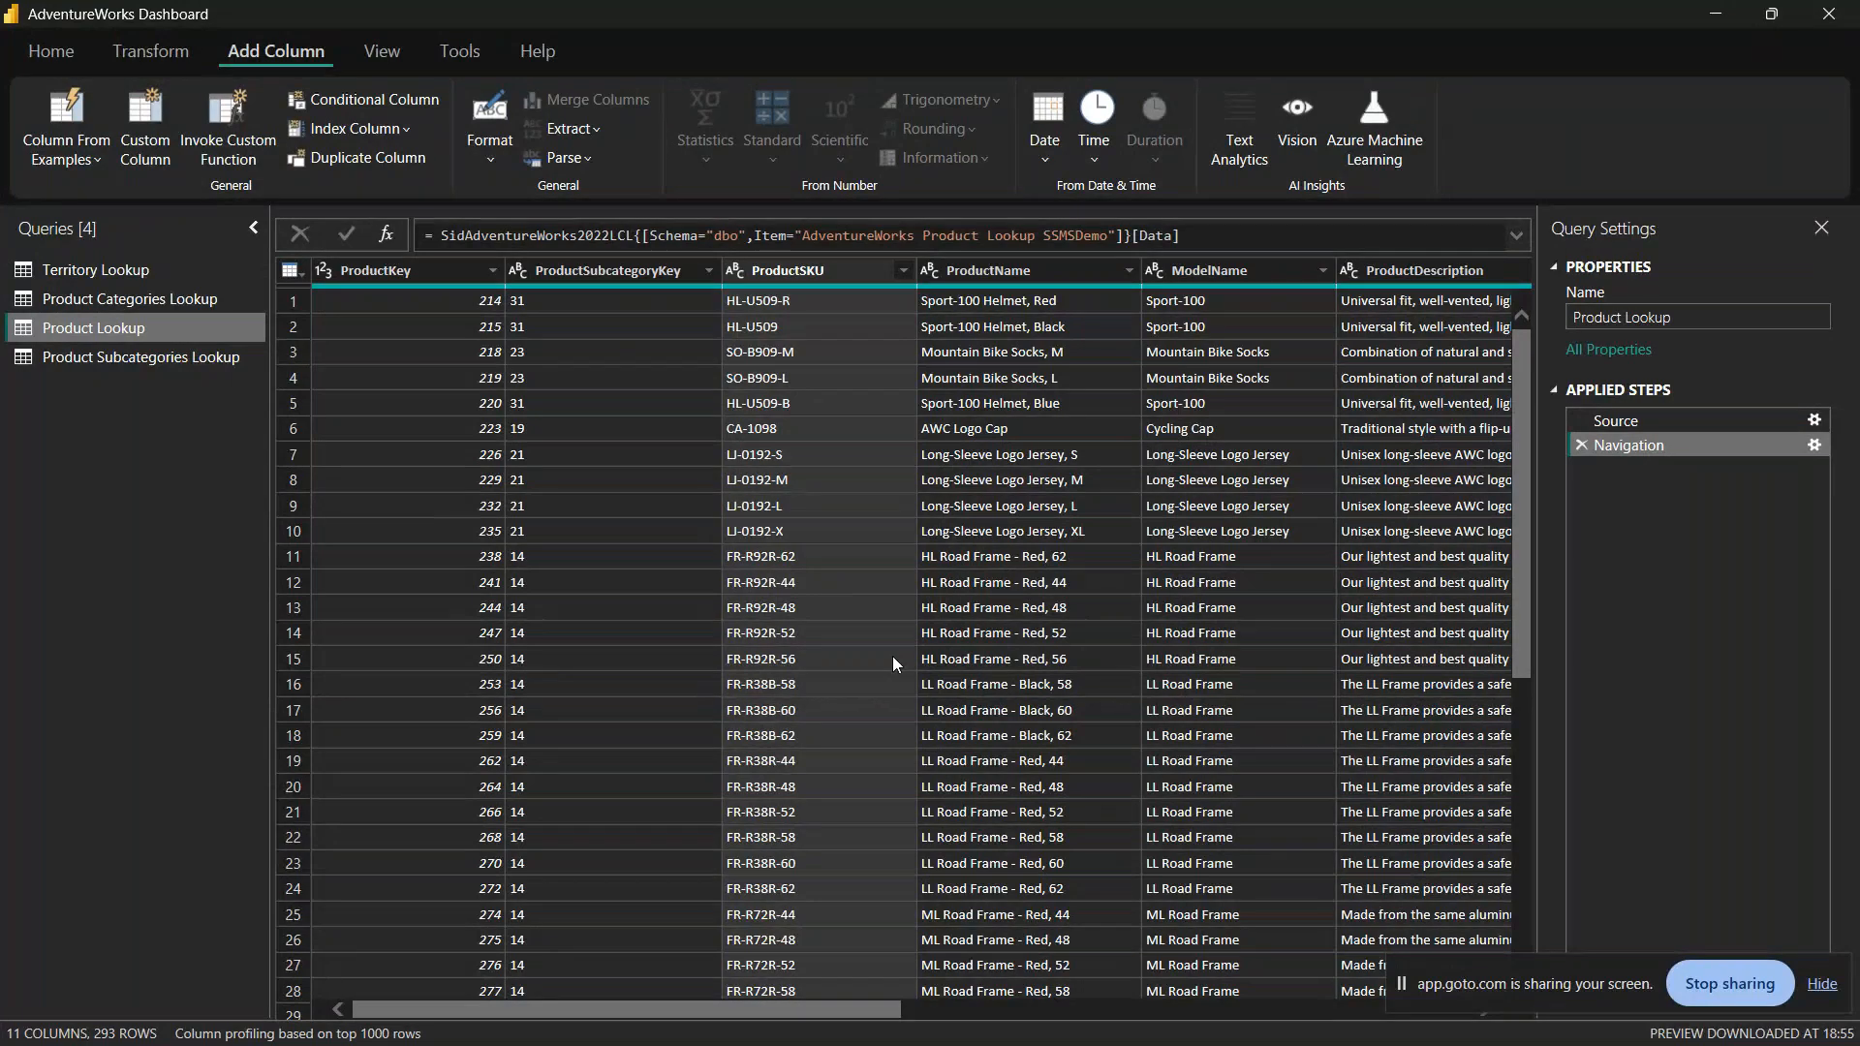
{"action": "left_click", "coordinate": [153, 51]}
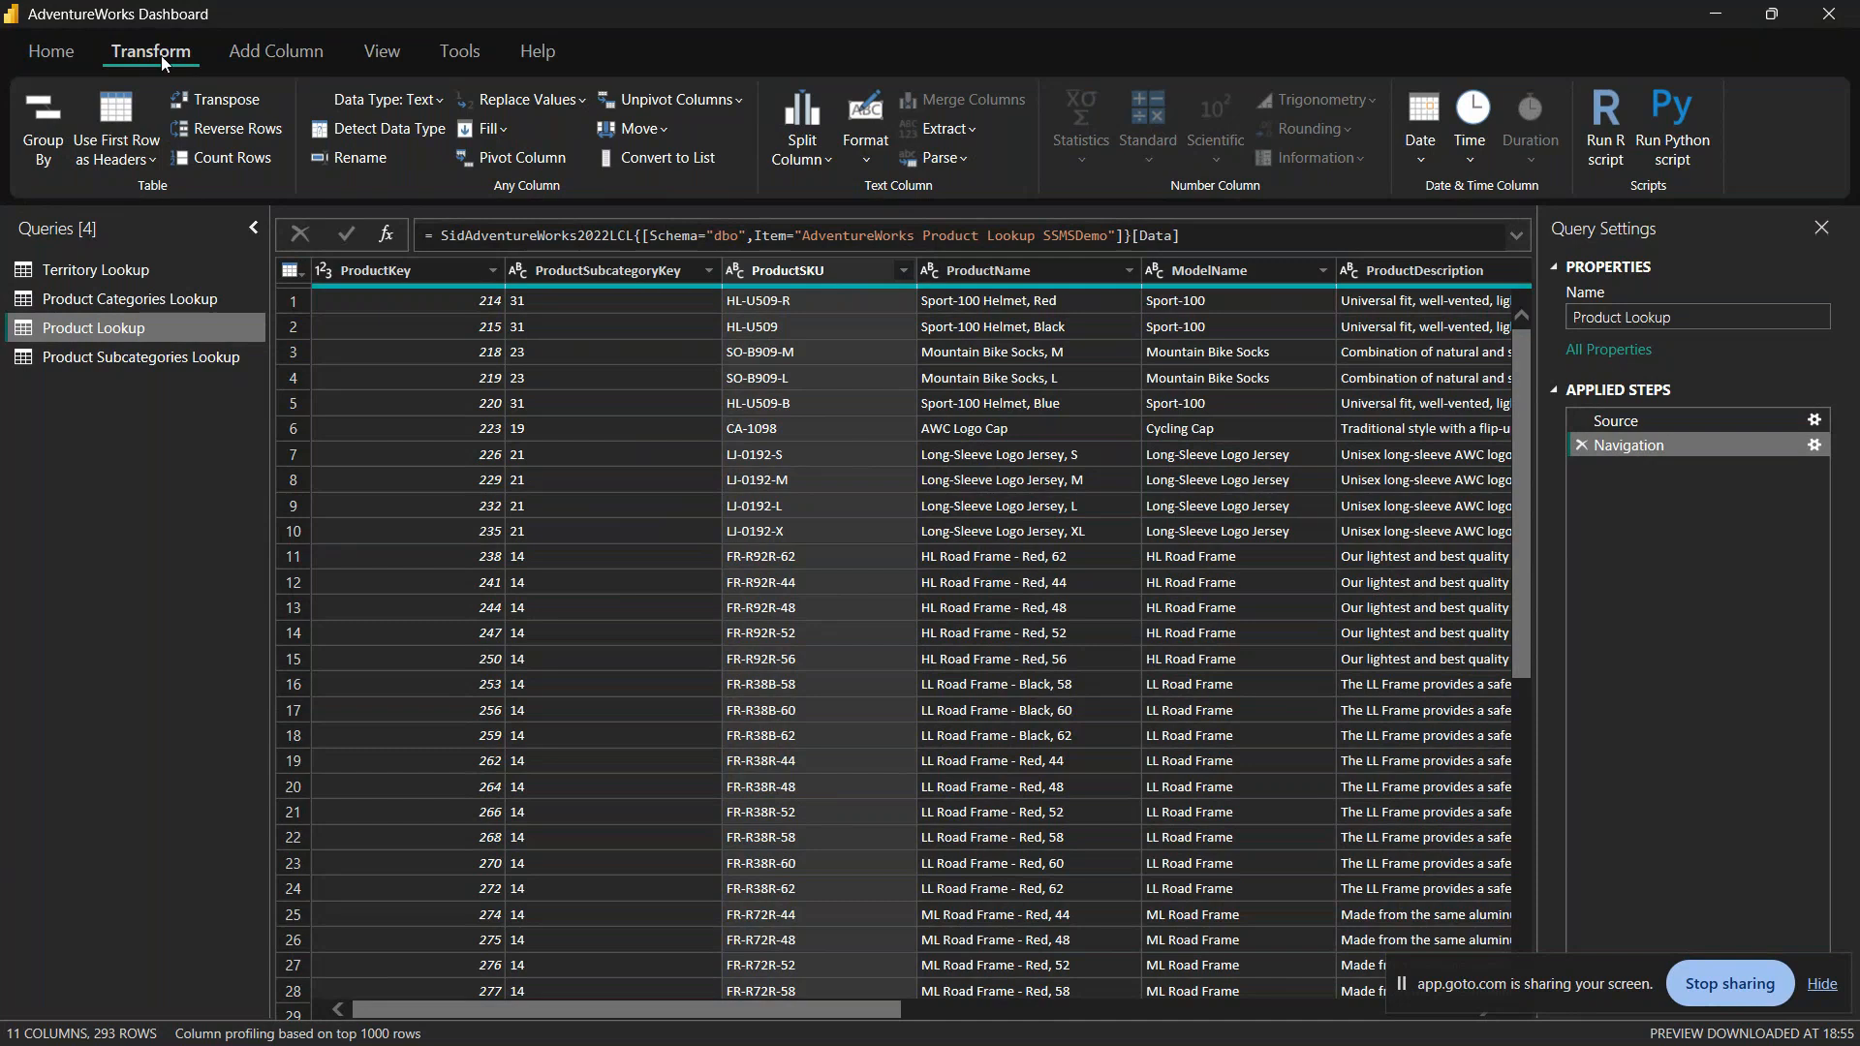
{"action": "left_click", "coordinate": [284, 54]}
{"action": "left_click", "coordinate": [150, 51]}
{"action": "left_click", "coordinate": [55, 50]}
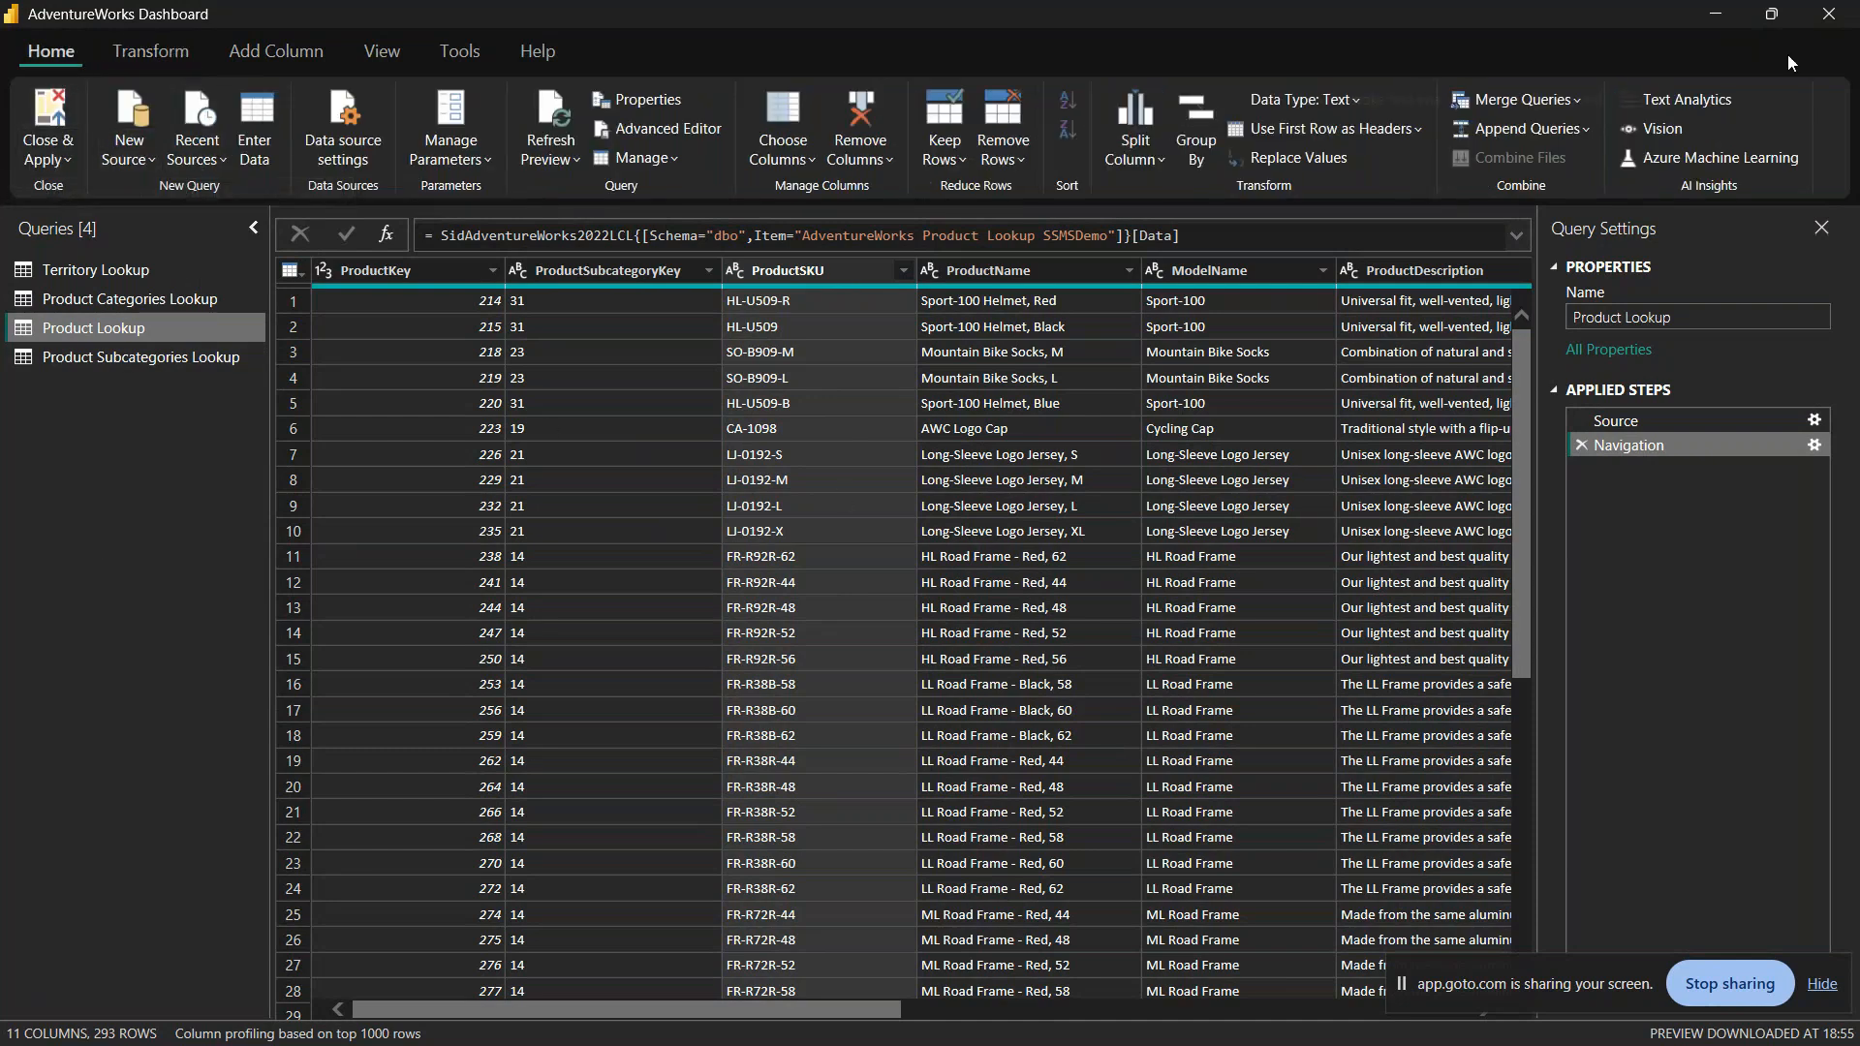
Step: Apply the pending query changes to the report and close the Power Query Editor
{"action": "left_click", "coordinate": [1830, 14]}
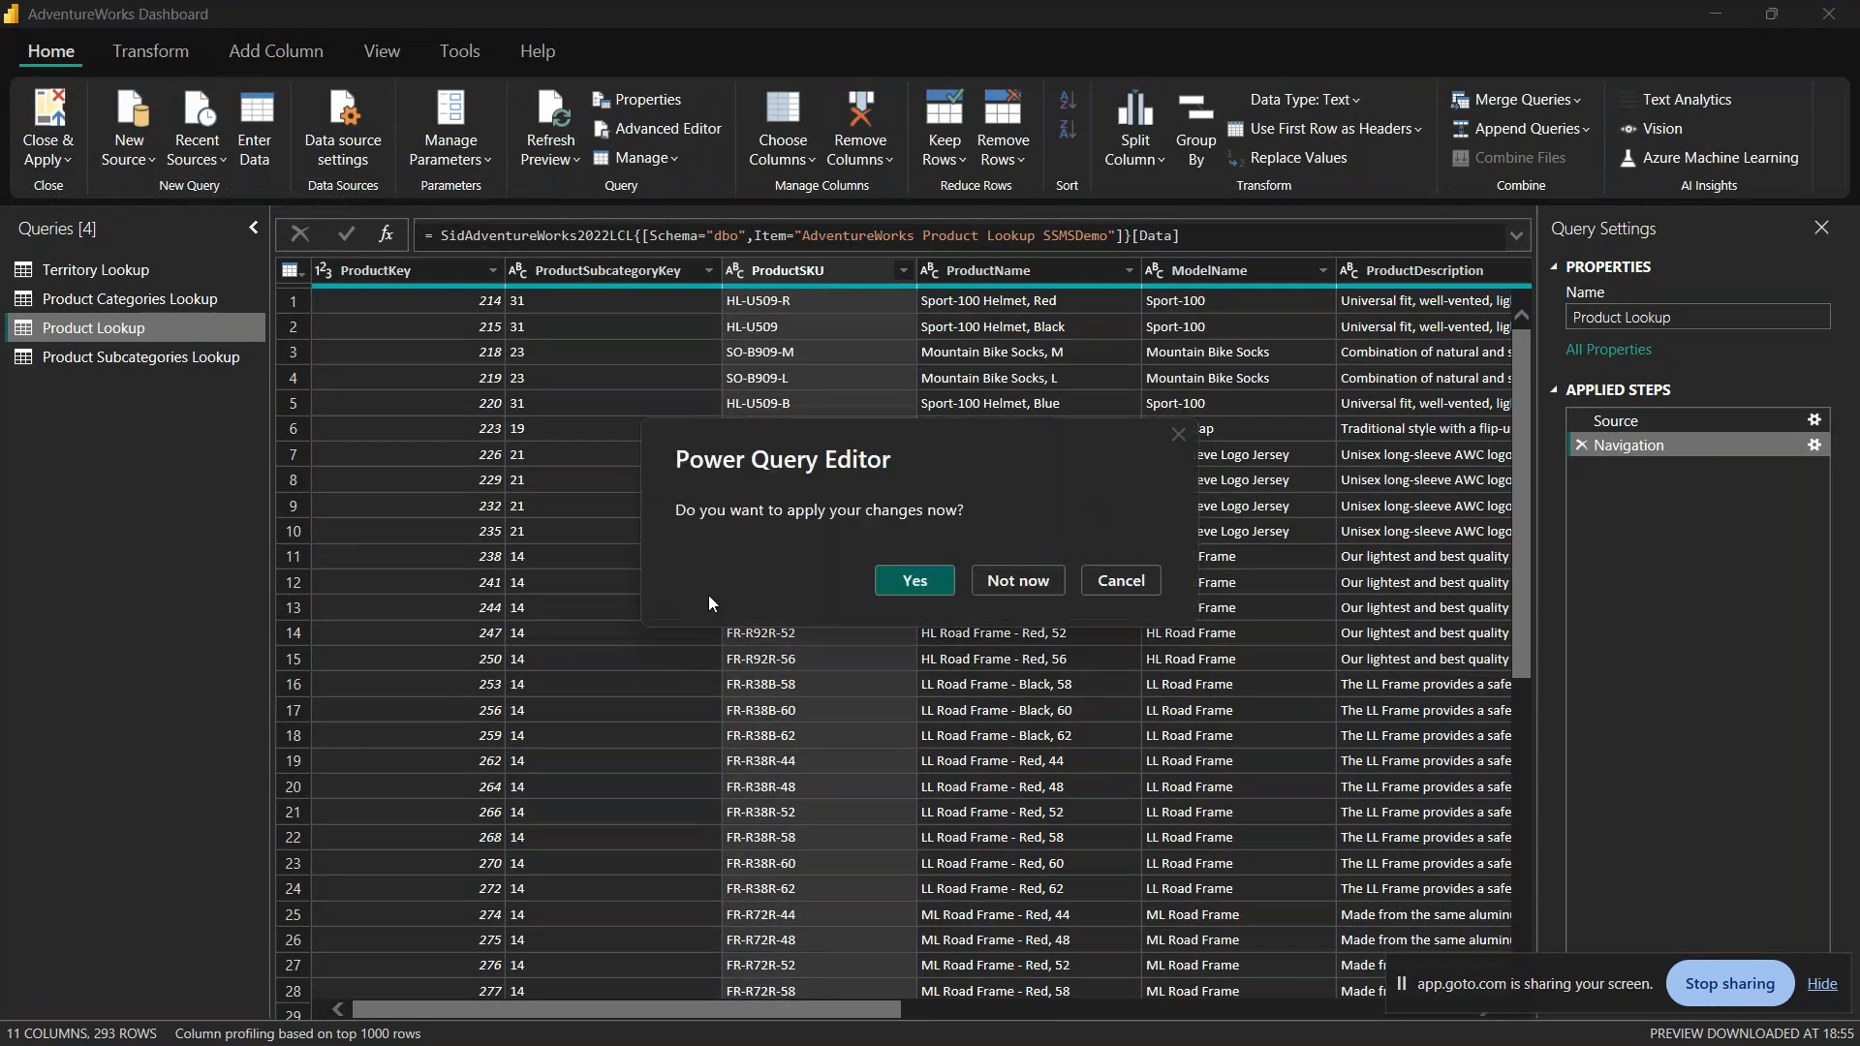
{"action": "left_click", "coordinate": [1114, 585]}
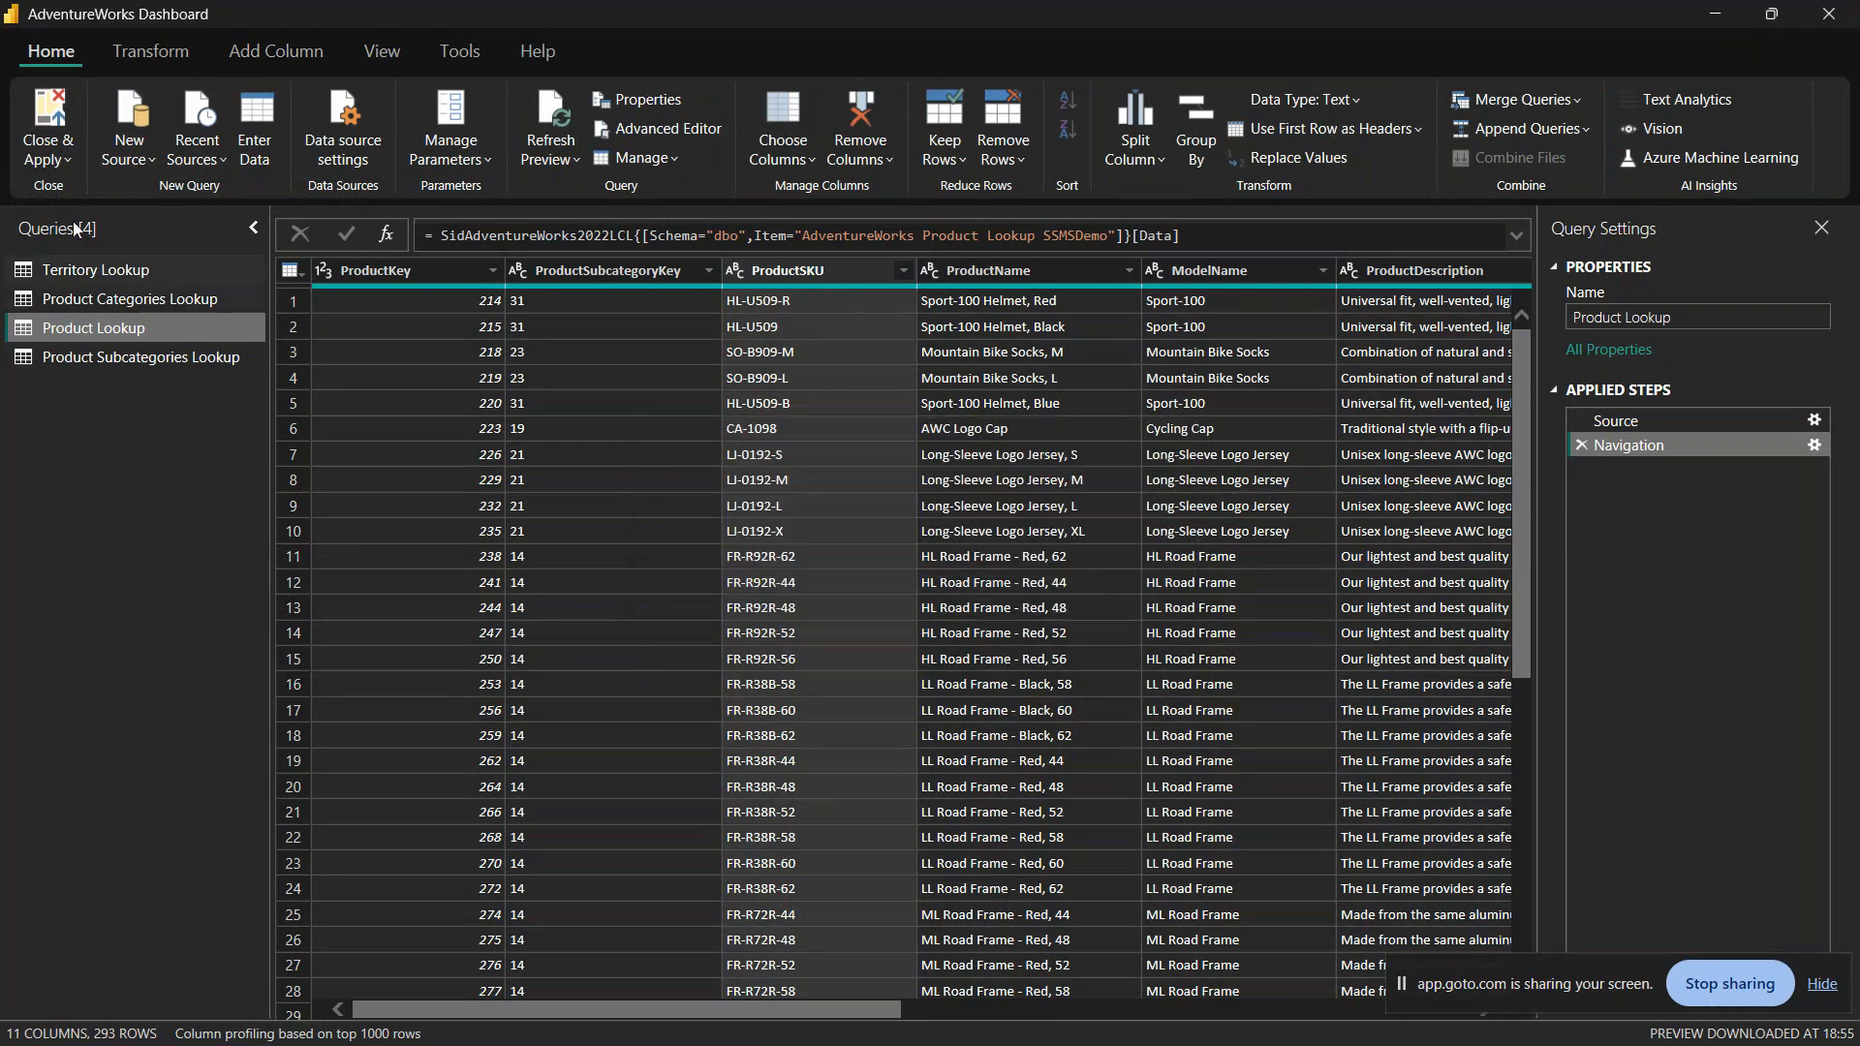
{"action": "left_click", "coordinate": [50, 124]}
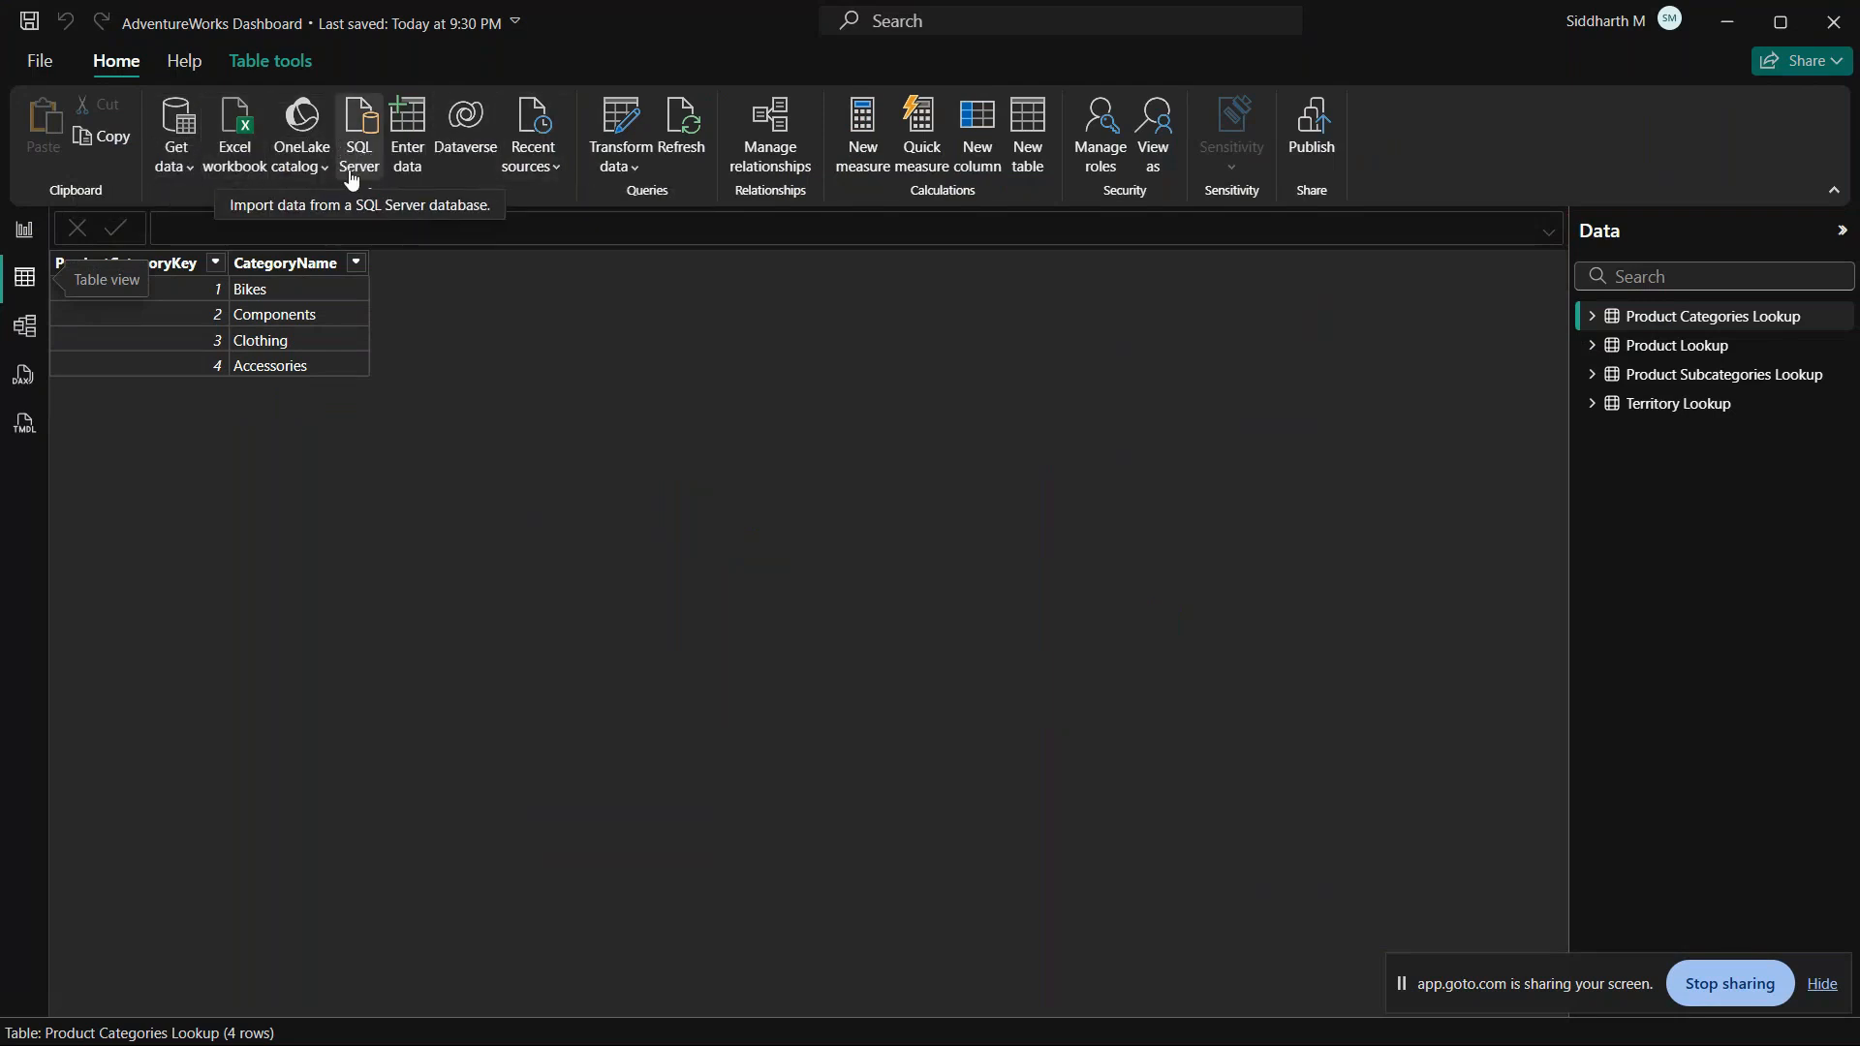
Step: Check the recent data sources, switch to Model view, and look at the Data pane's Model and Tables listings
{"action": "left_click", "coordinate": [531, 155]}
{"action": "left_click", "coordinate": [479, 206]}
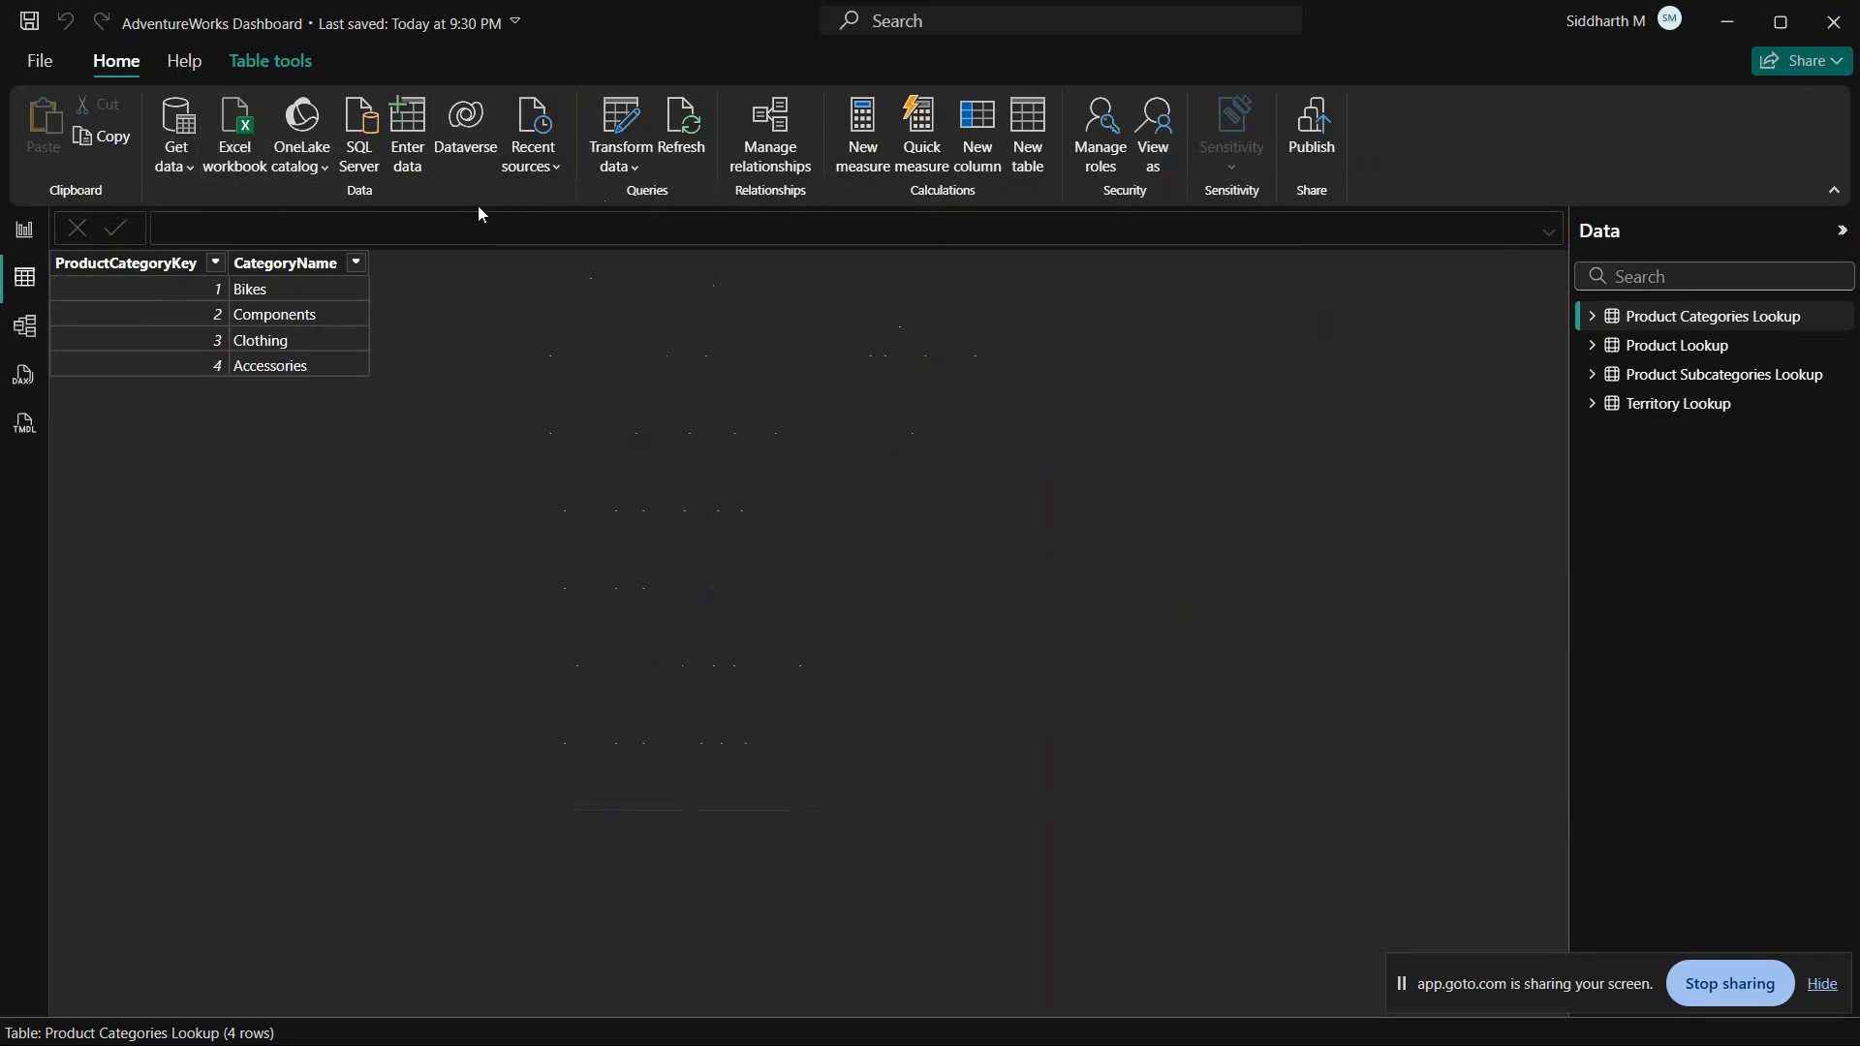
{"action": "left_click", "coordinate": [26, 326]}
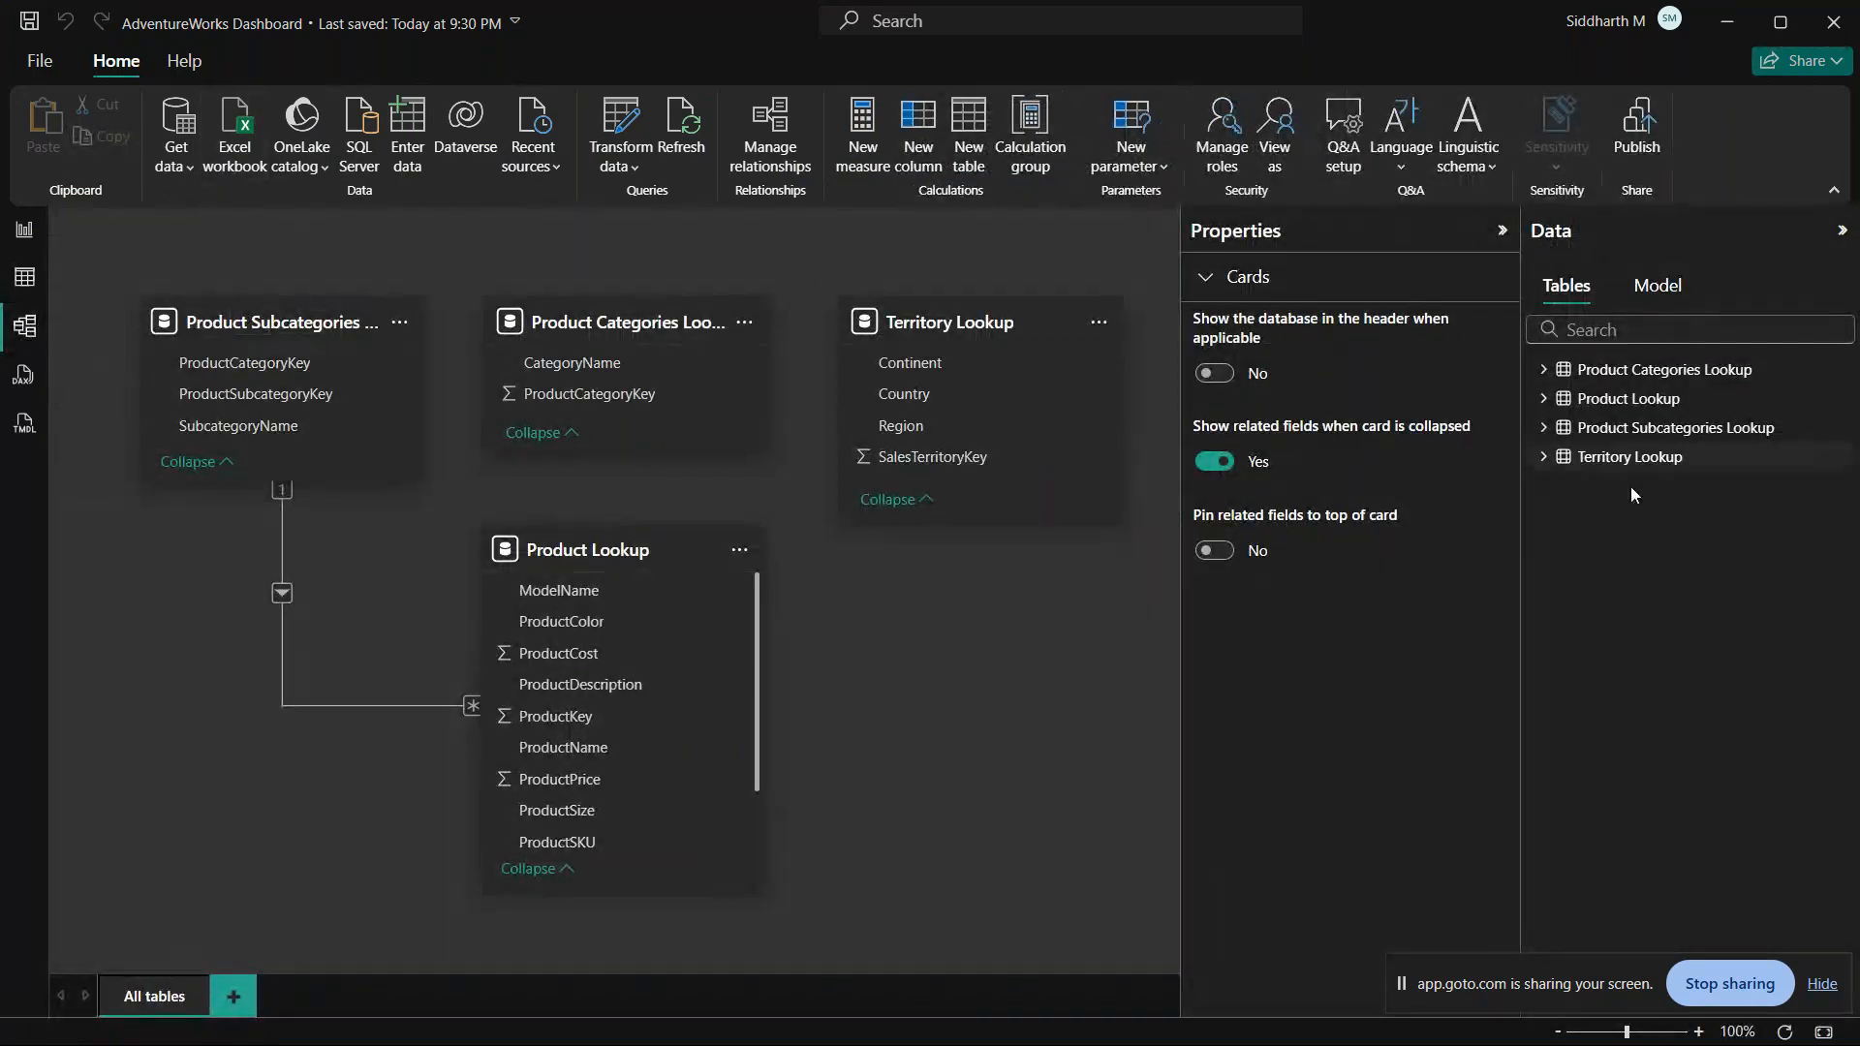
{"action": "right_click", "coordinate": [1623, 529]}
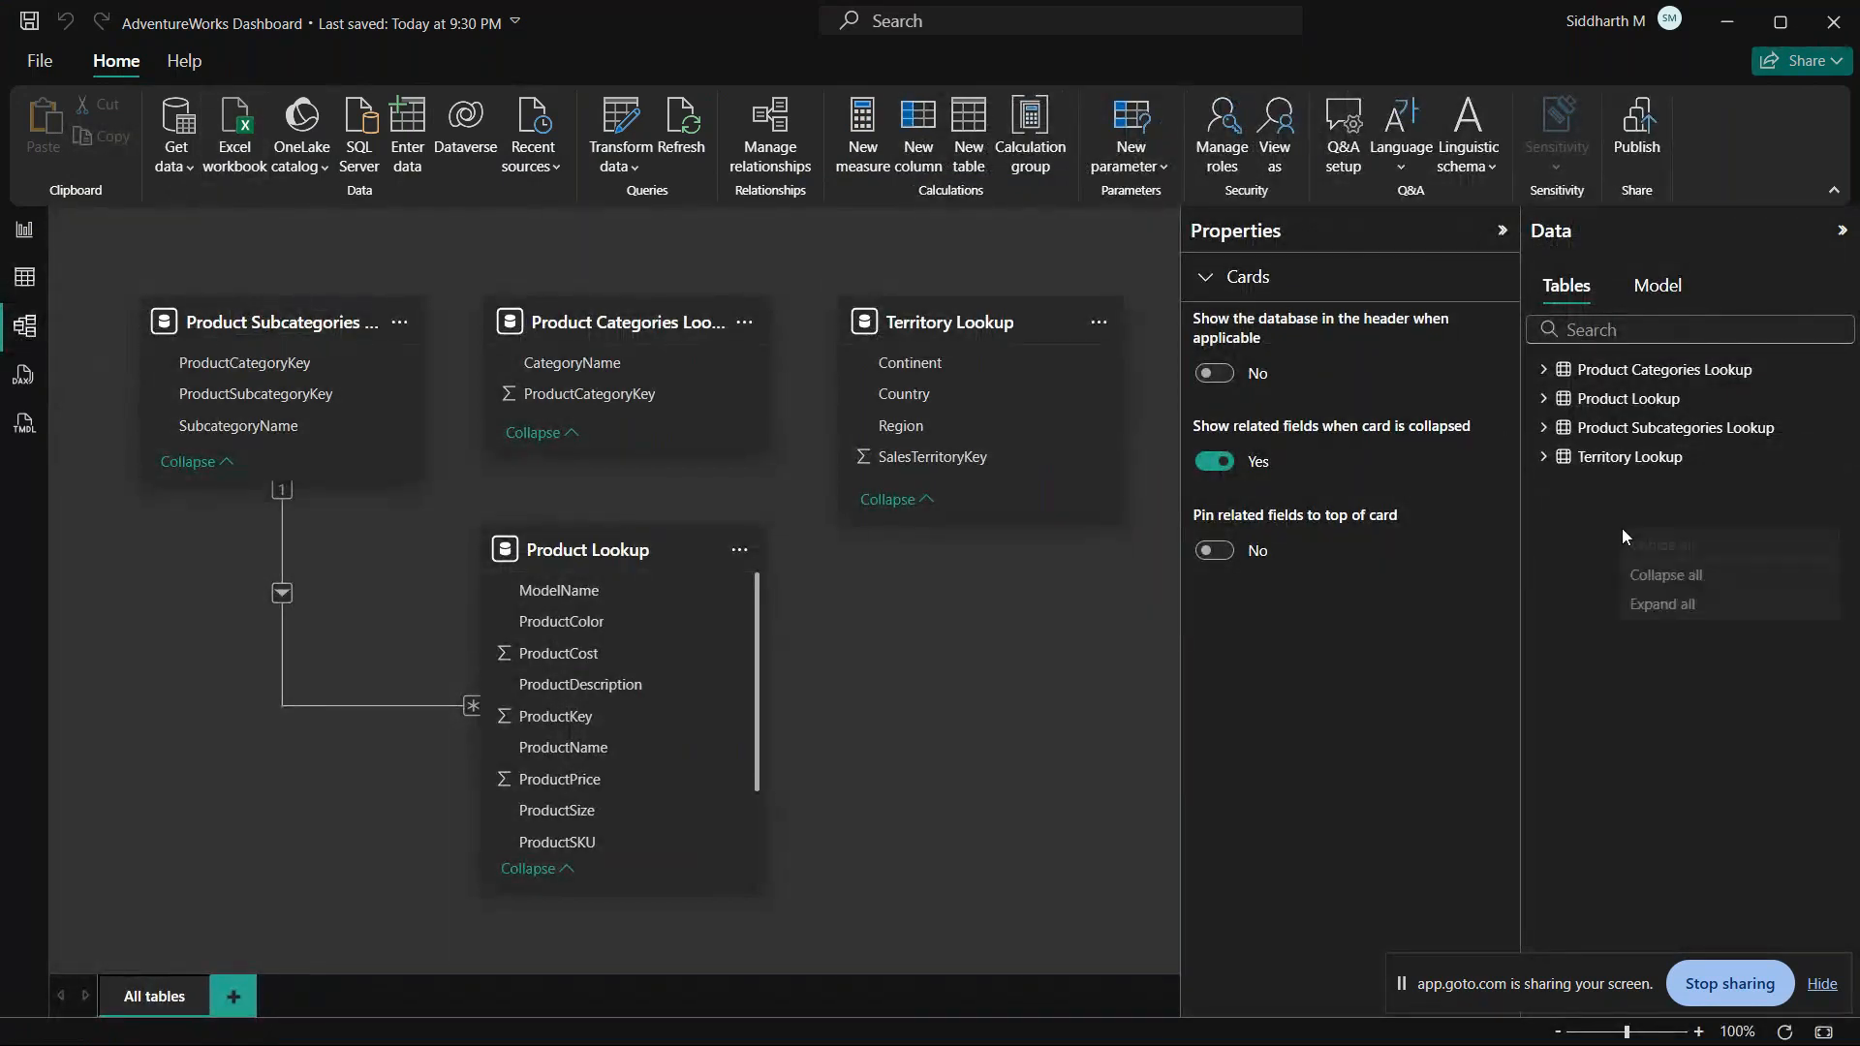
{"action": "left_click", "coordinate": [1640, 289]}
{"action": "left_click", "coordinate": [1566, 287]}
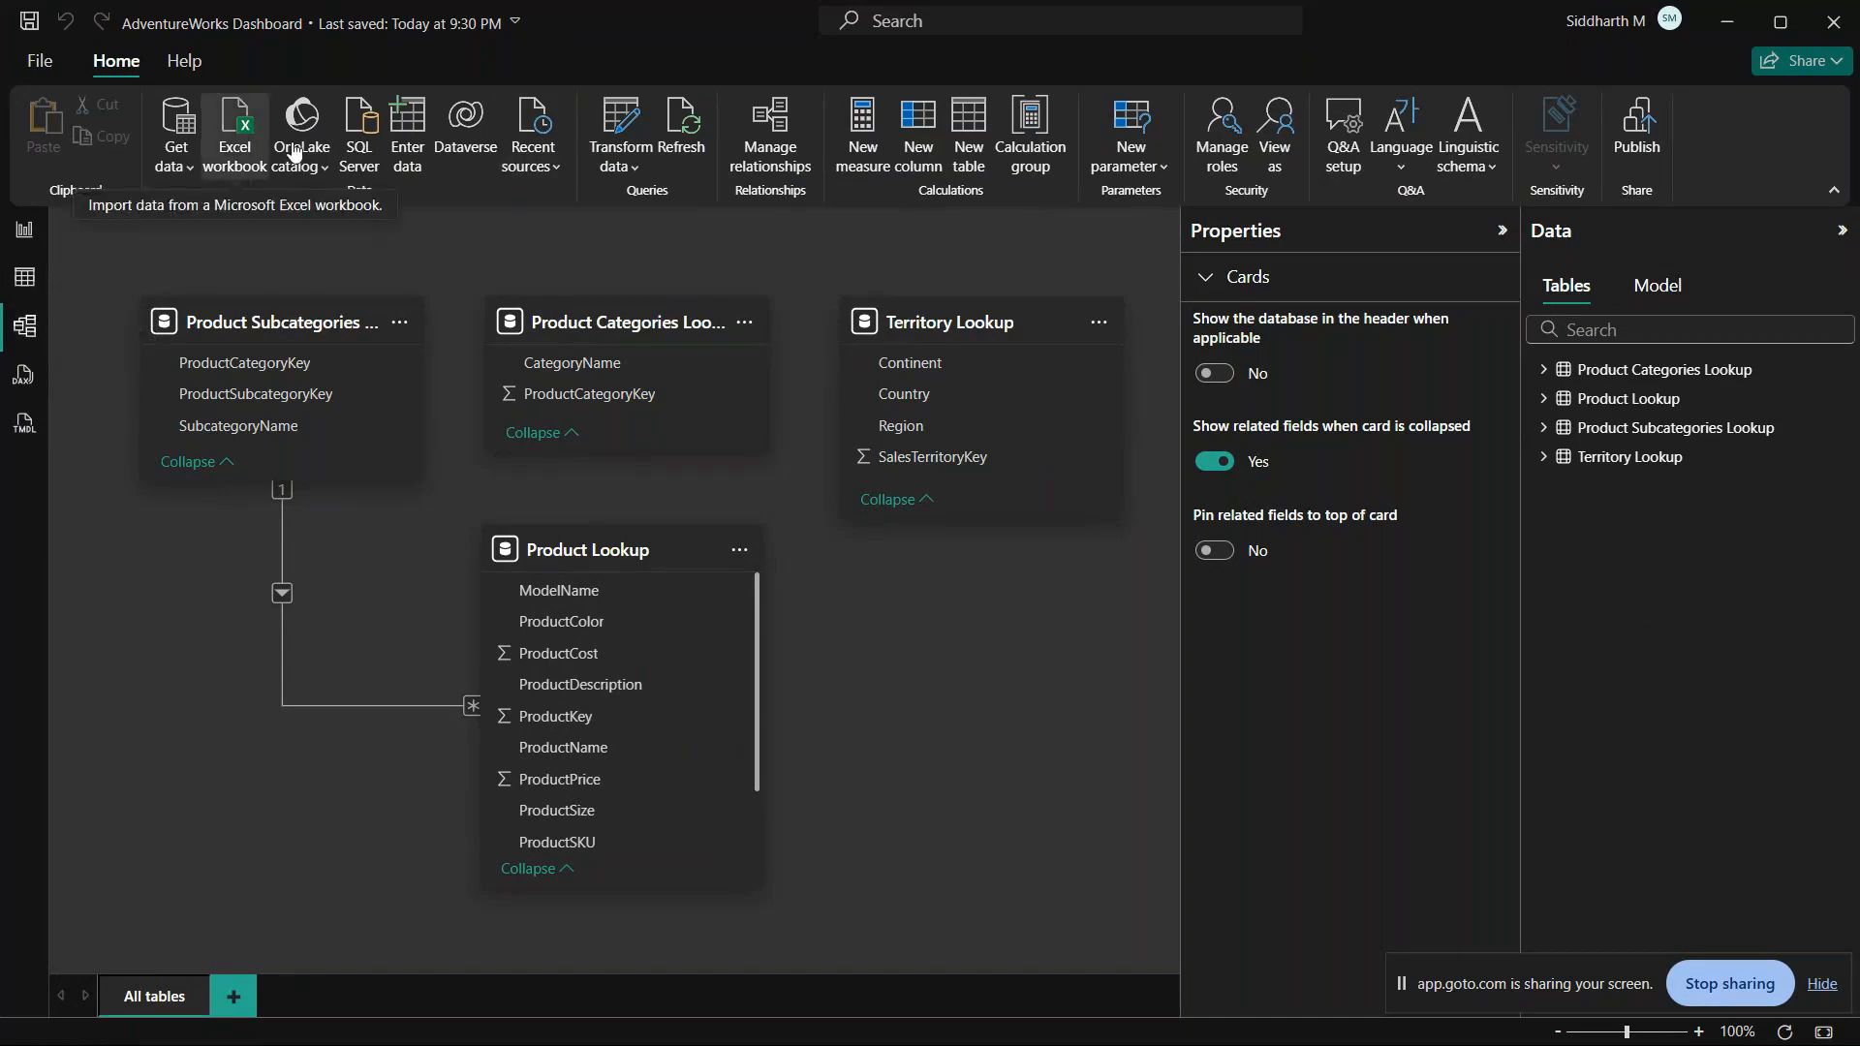
Step: Open the Power Query Editor for the report and start a new query from a Text/CSV source
{"action": "left_click", "coordinate": [621, 138]}
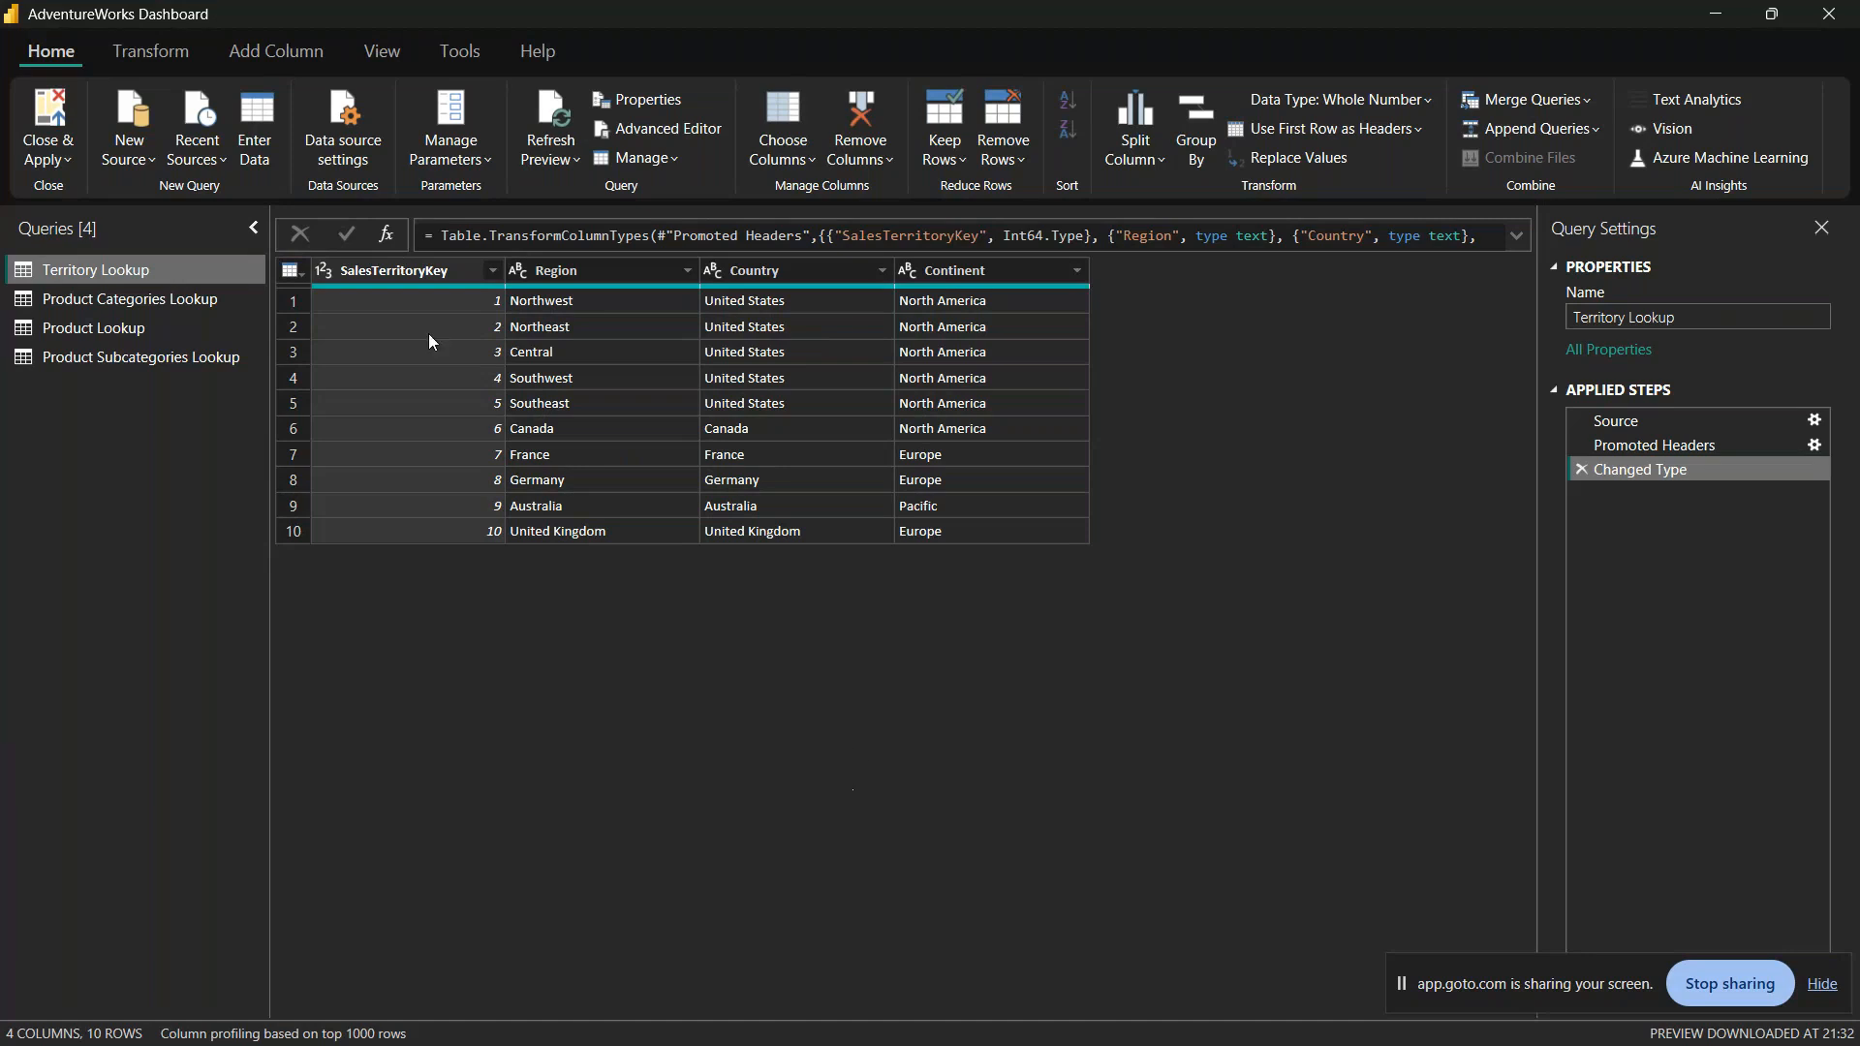
{"action": "left_click", "coordinate": [131, 113]}
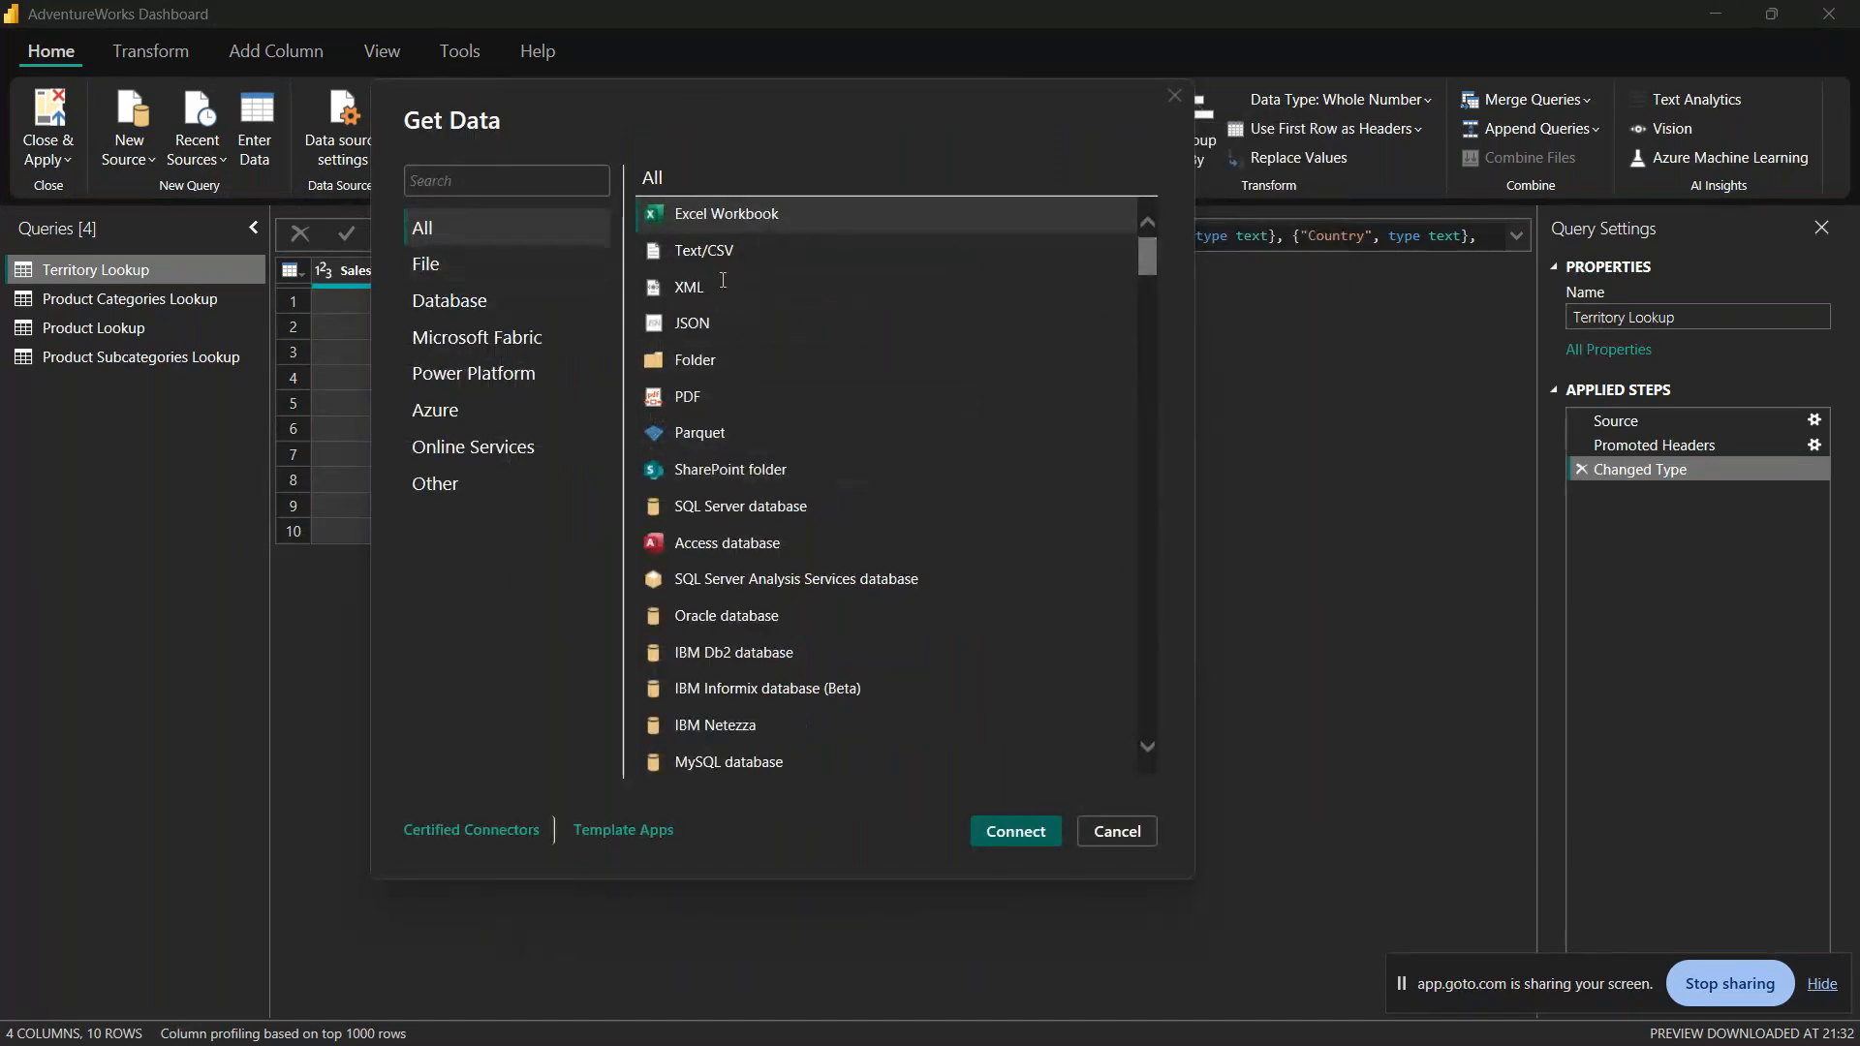
{"action": "left_click", "coordinate": [705, 252]}
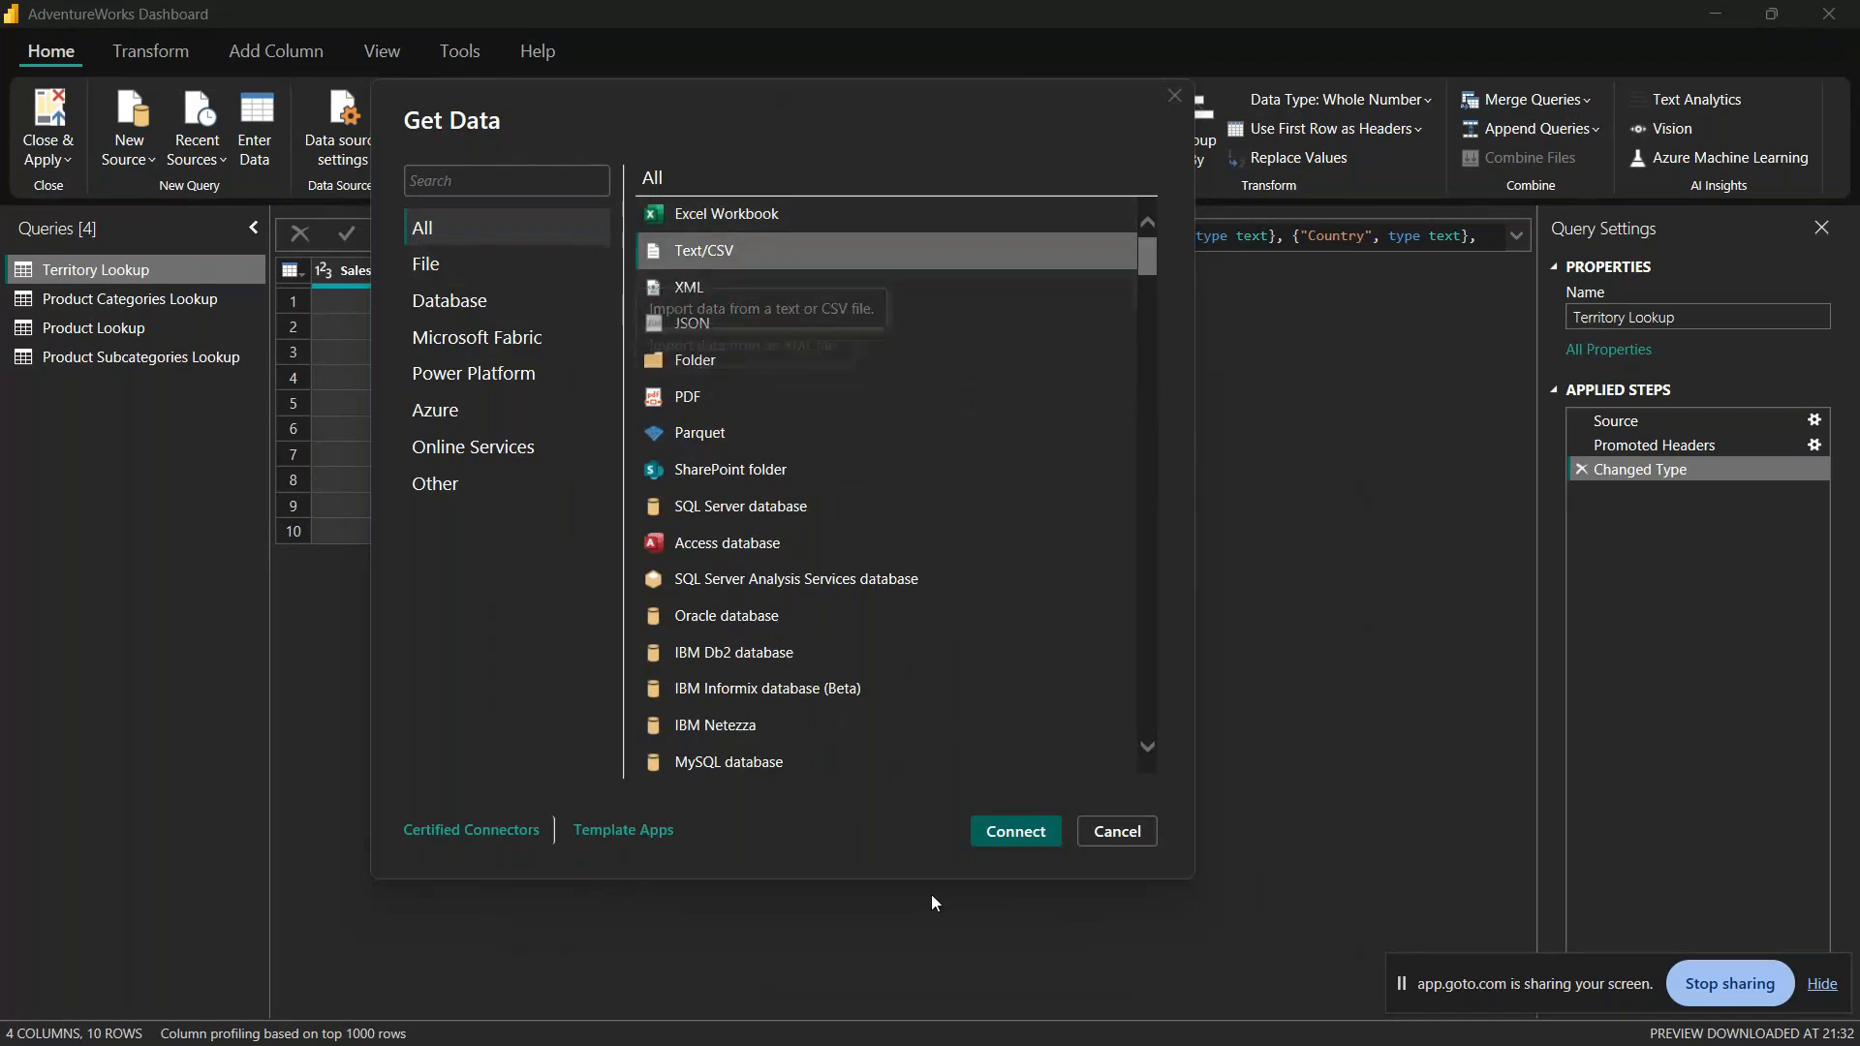
{"action": "left_click", "coordinate": [998, 835]}
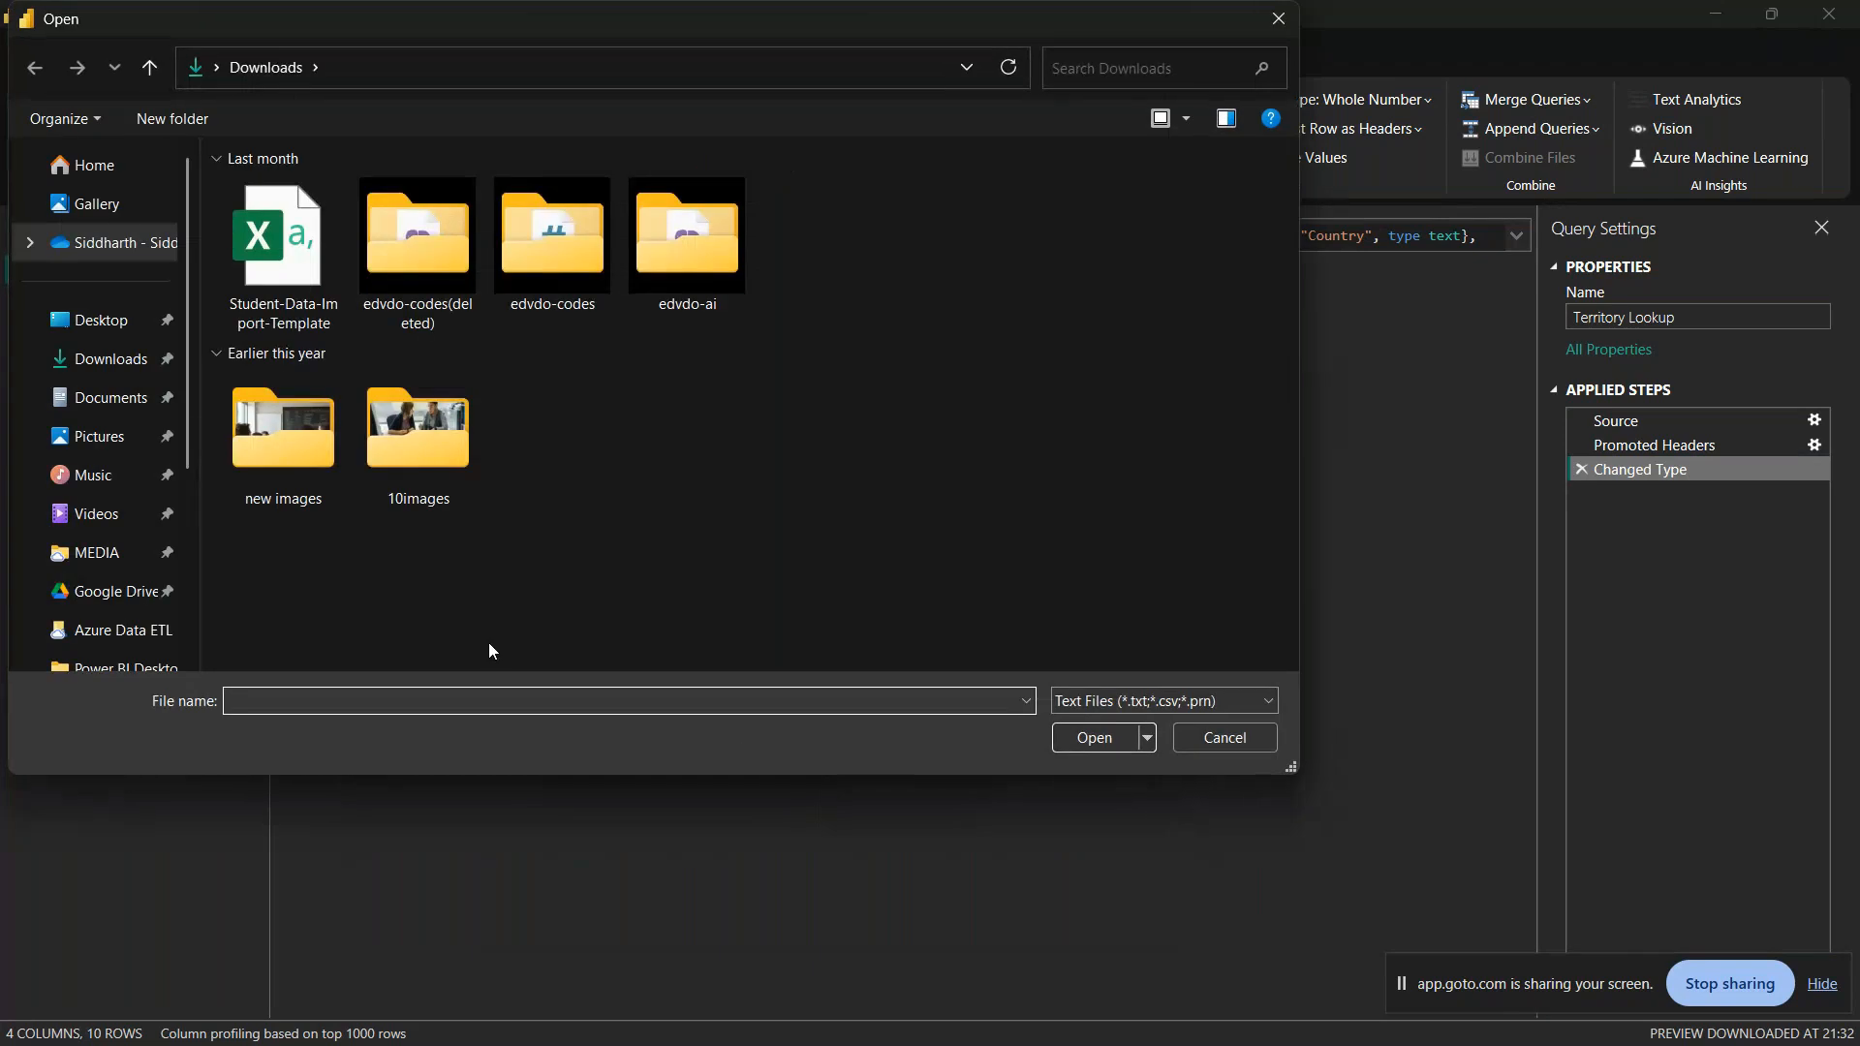
Step: Browse from Power BI Desktop Course Resources to the inner AdventureWorks Raw Data folder and open the AdventureWorks Customer Lookup file
{"action": "left_click", "coordinate": [115, 630]}
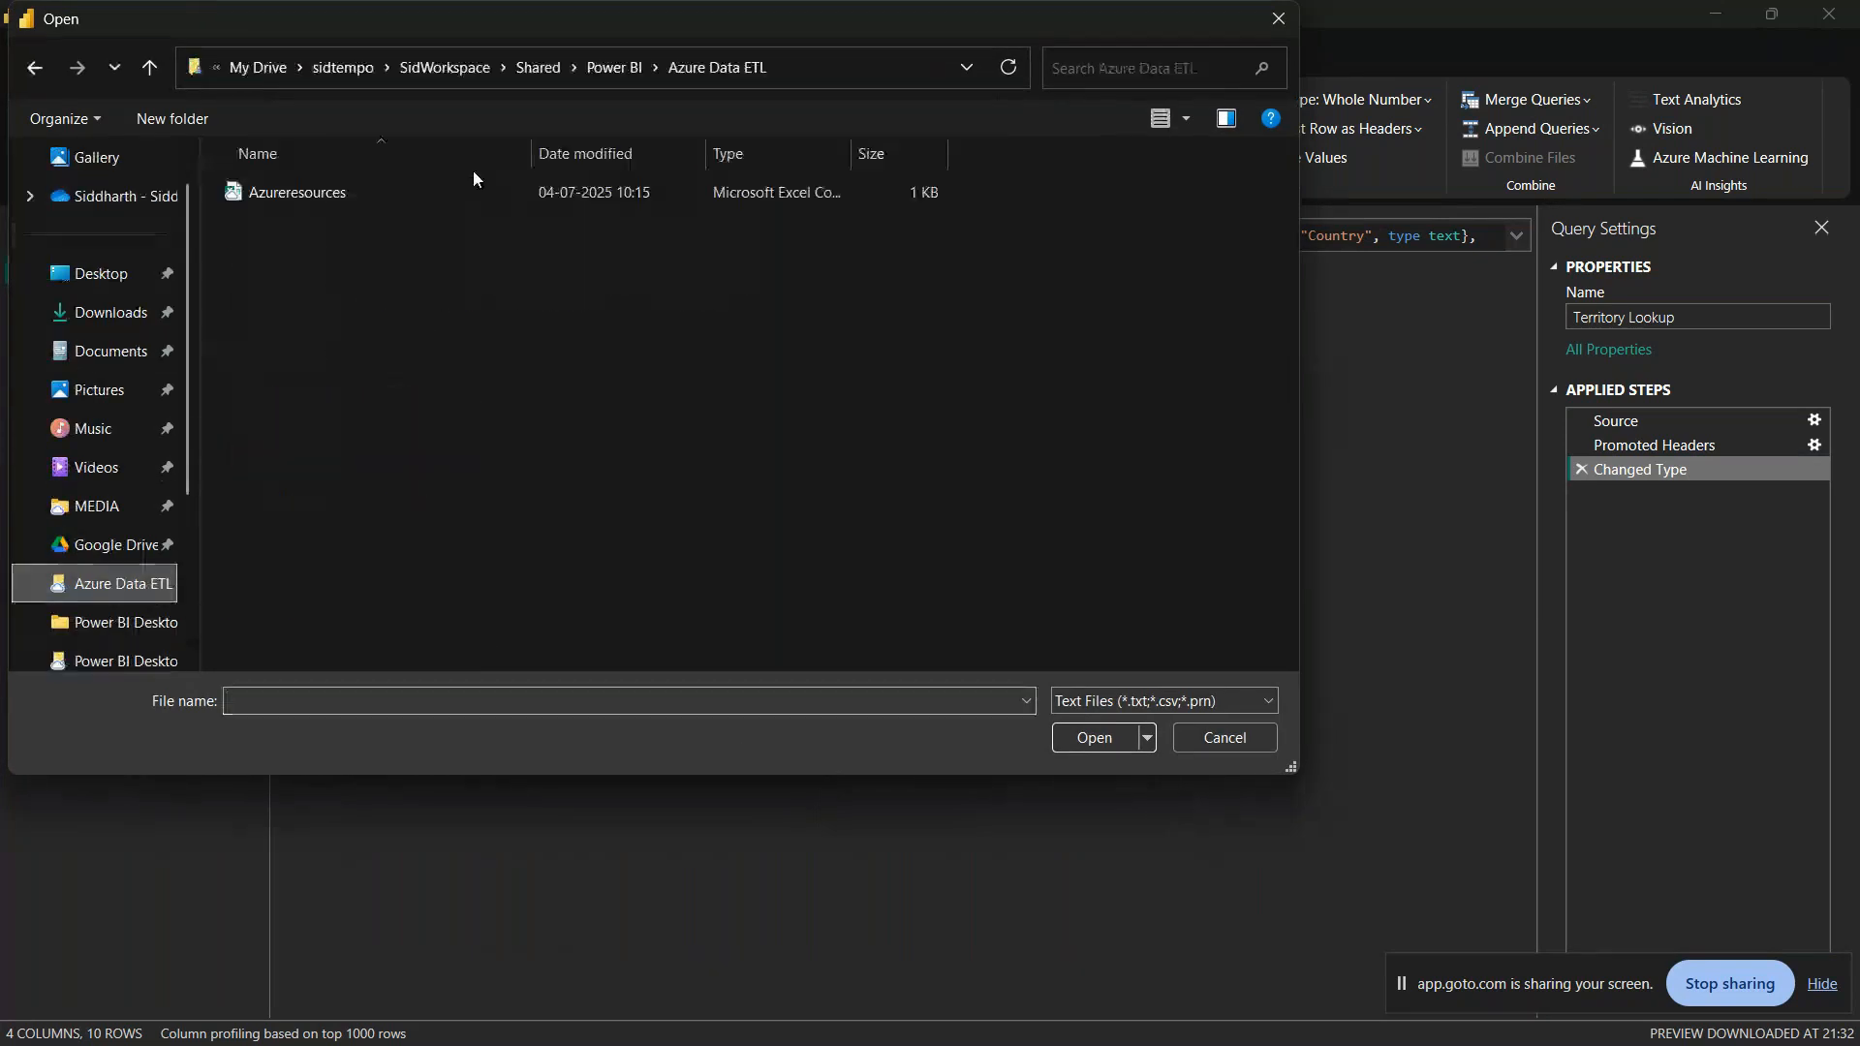
{"action": "left_click", "coordinate": [609, 70]}
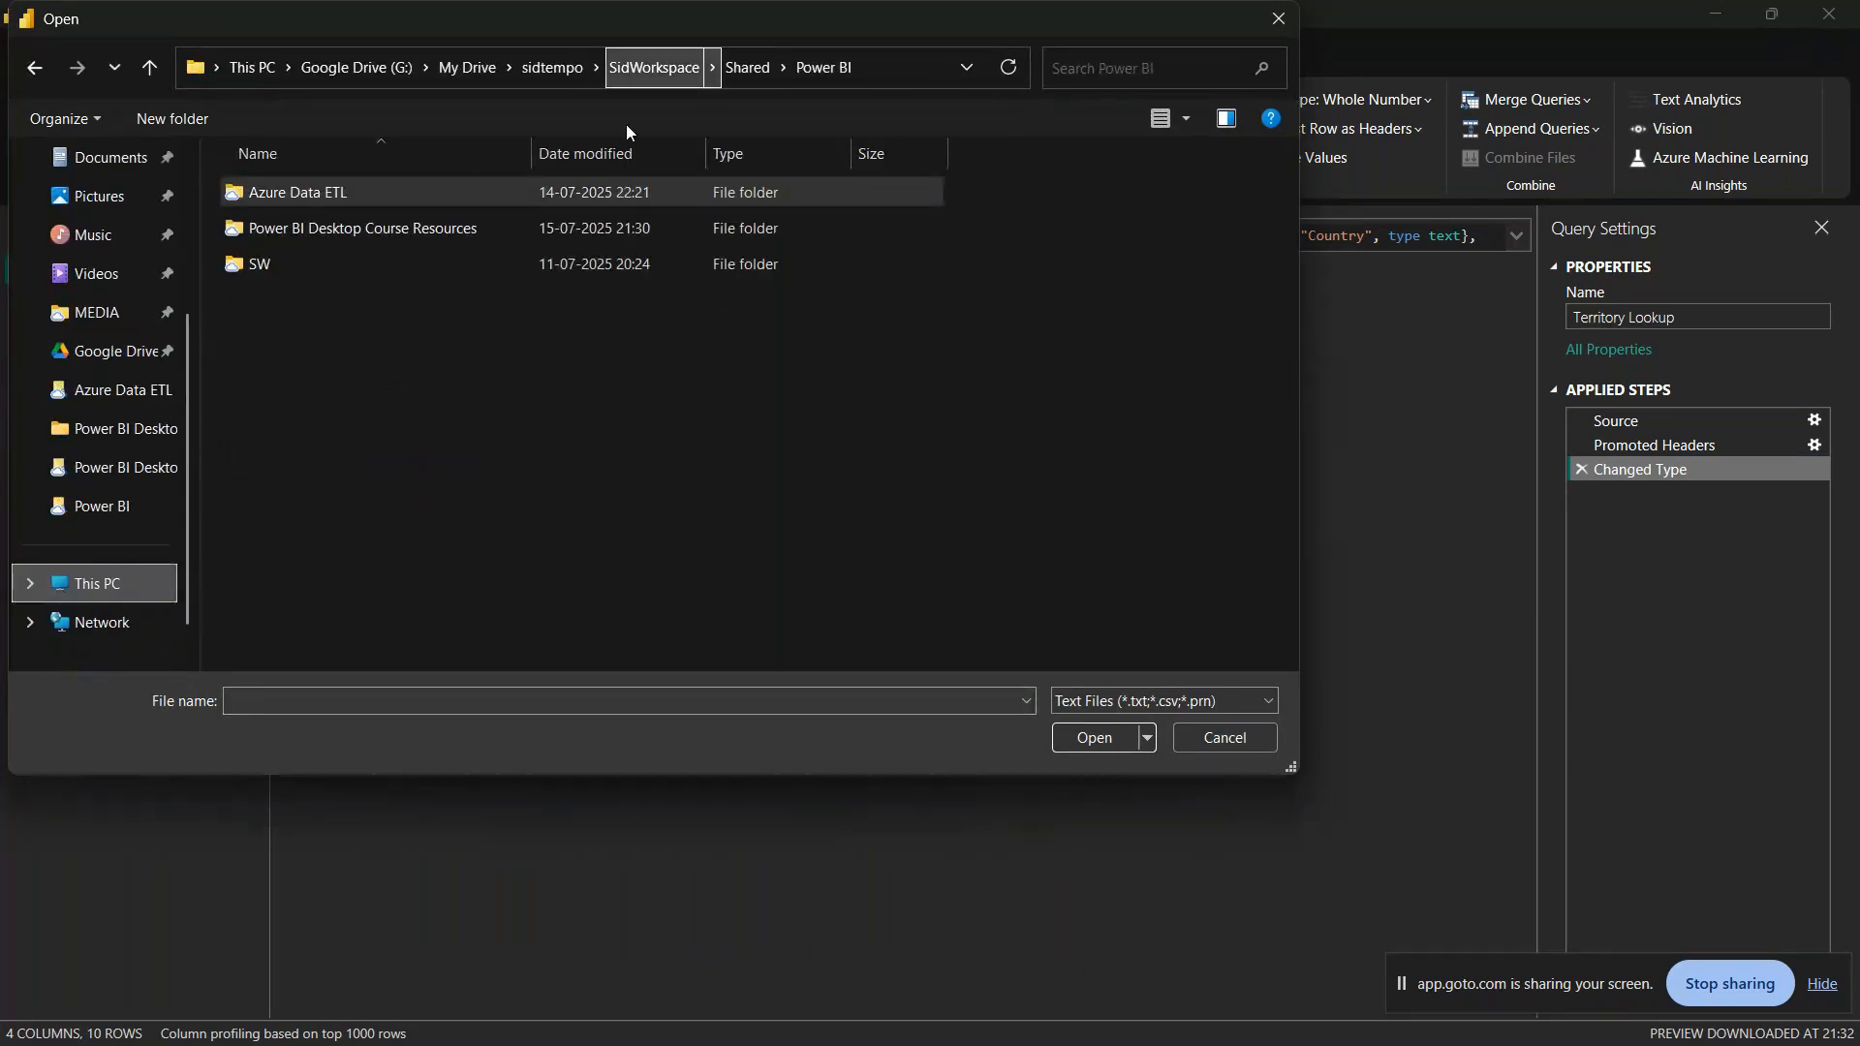
{"action": "double_click", "coordinate": [305, 231]}
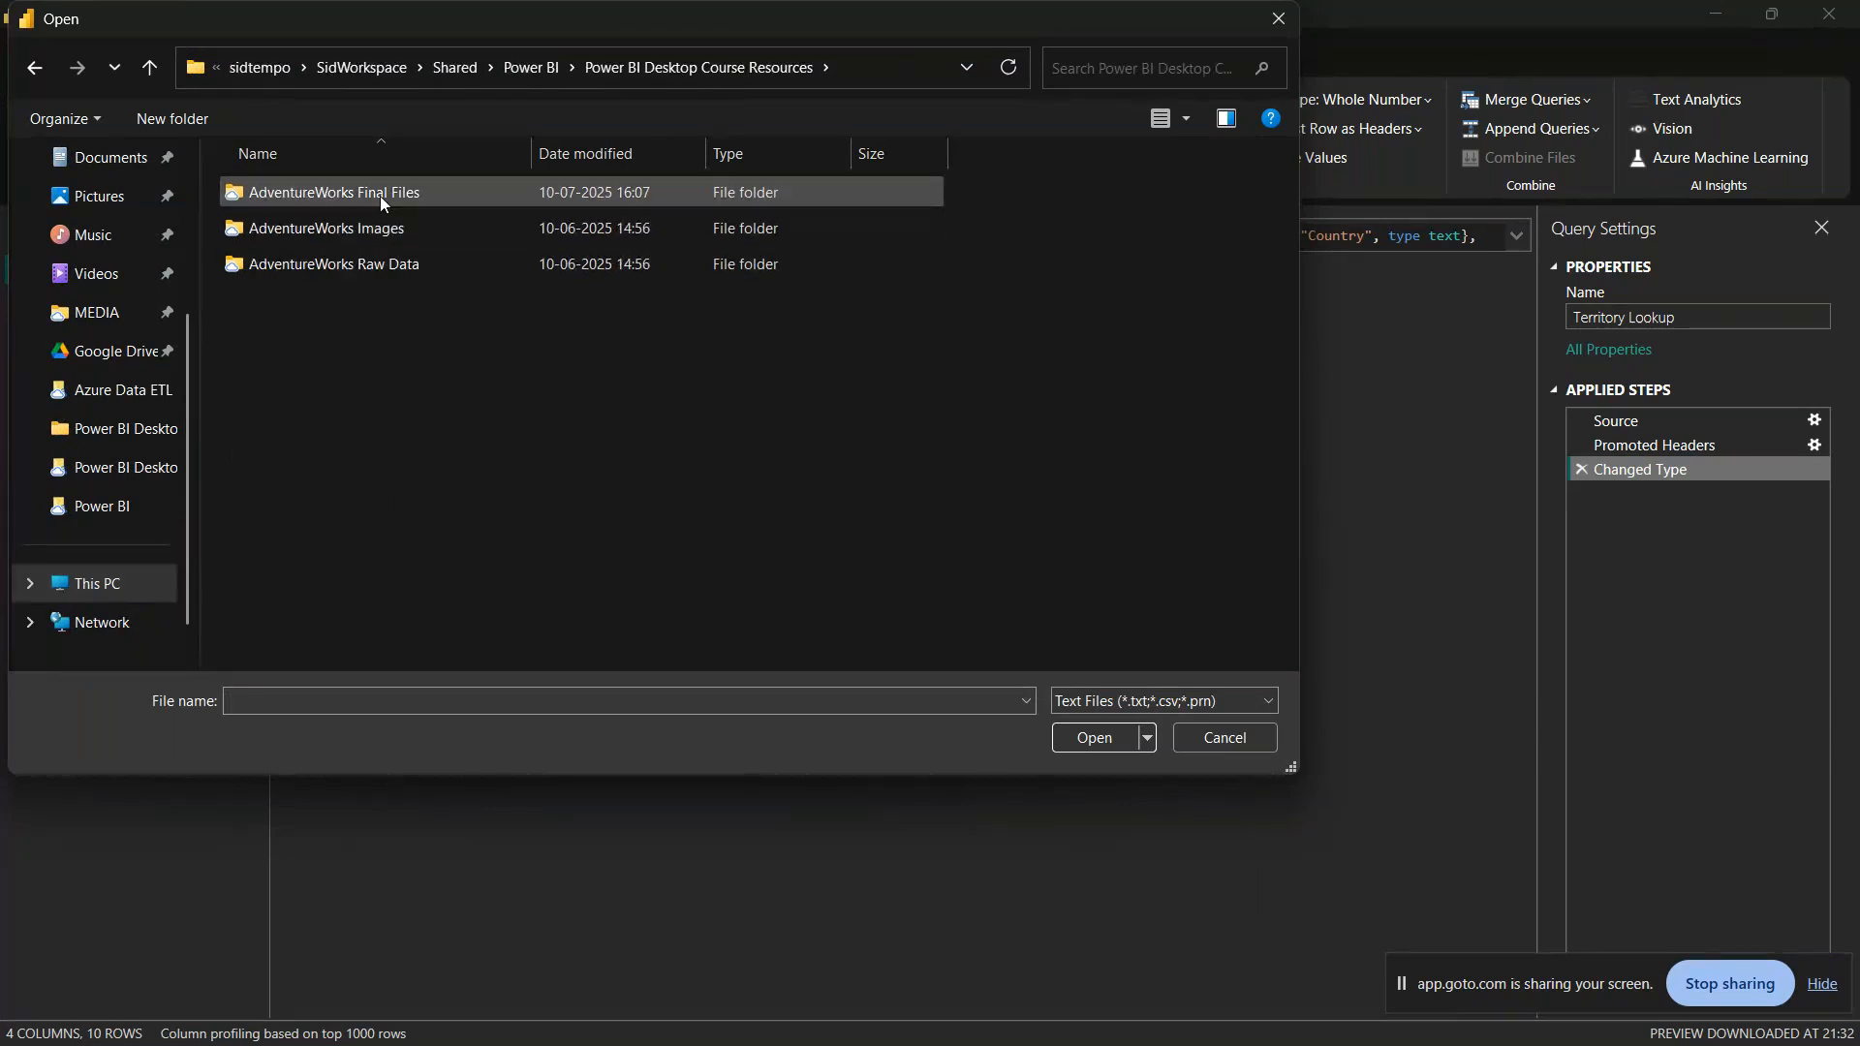
{"action": "double_click", "coordinate": [364, 264]}
{"action": "double_click", "coordinate": [337, 237]}
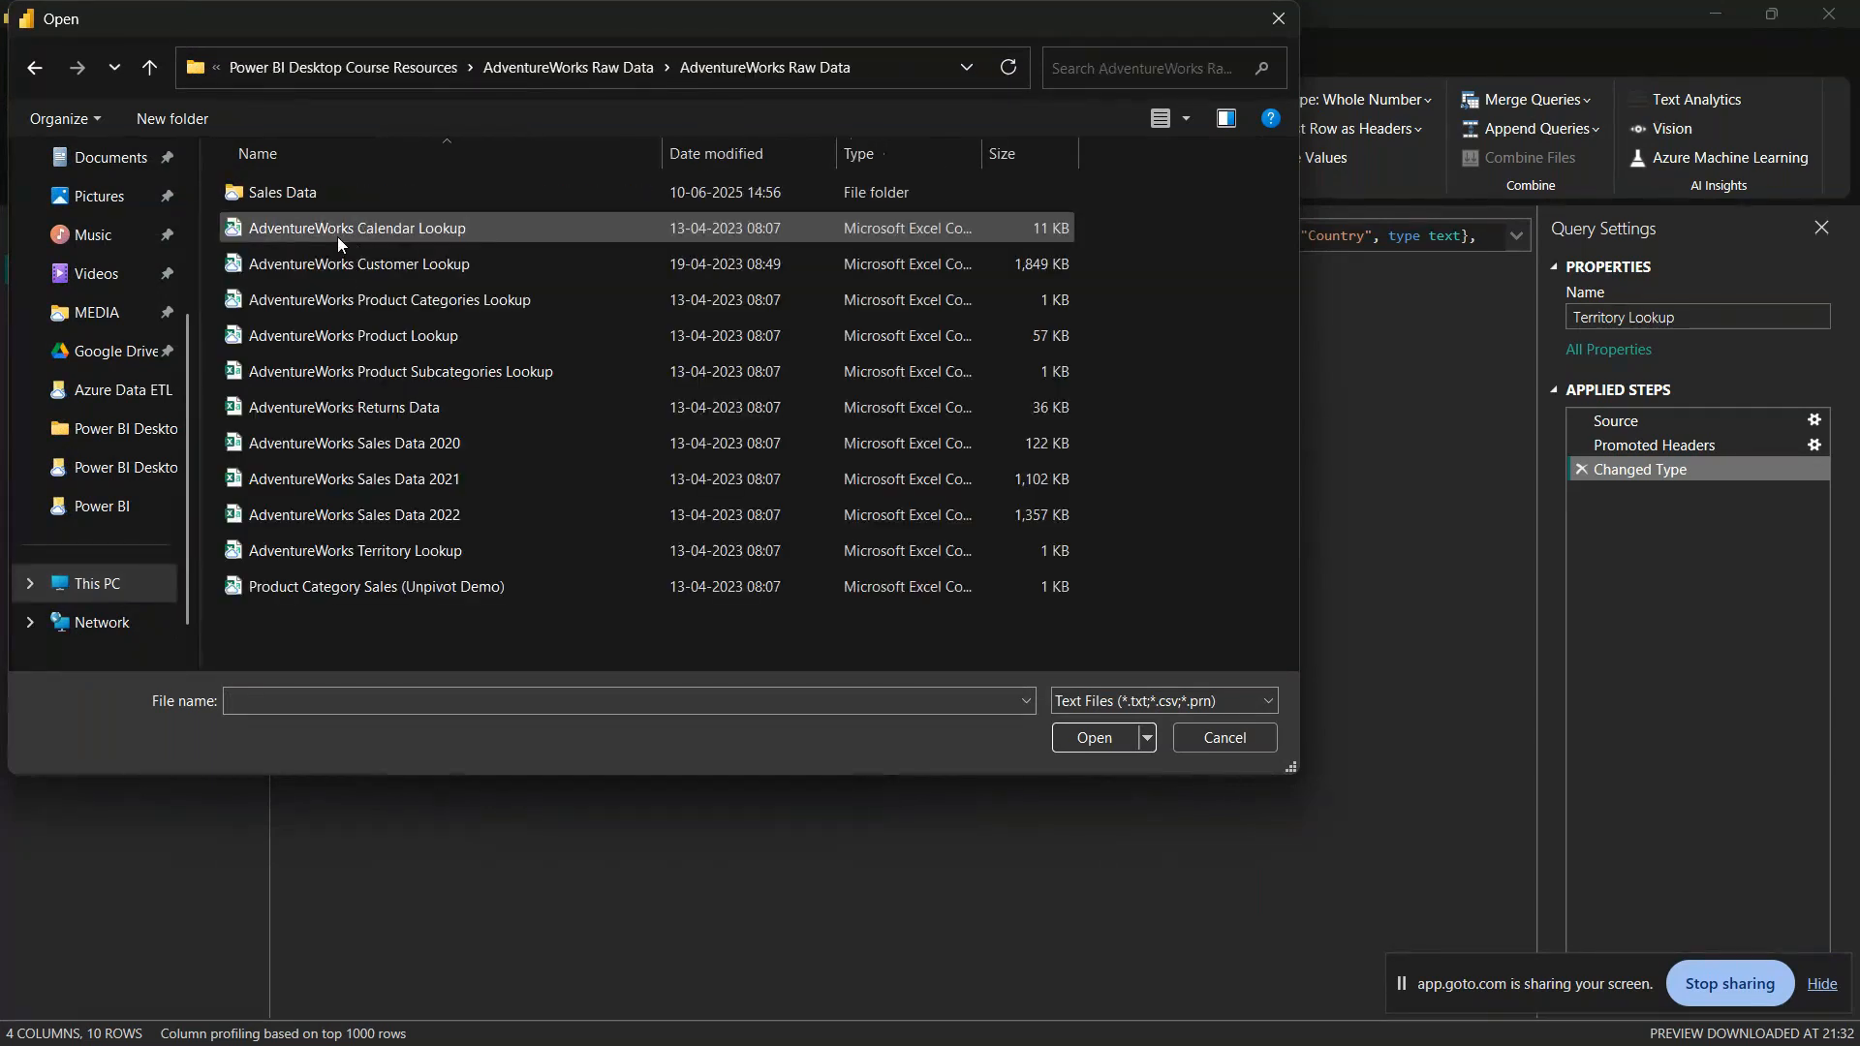
{"action": "left_click", "coordinate": [398, 265]}
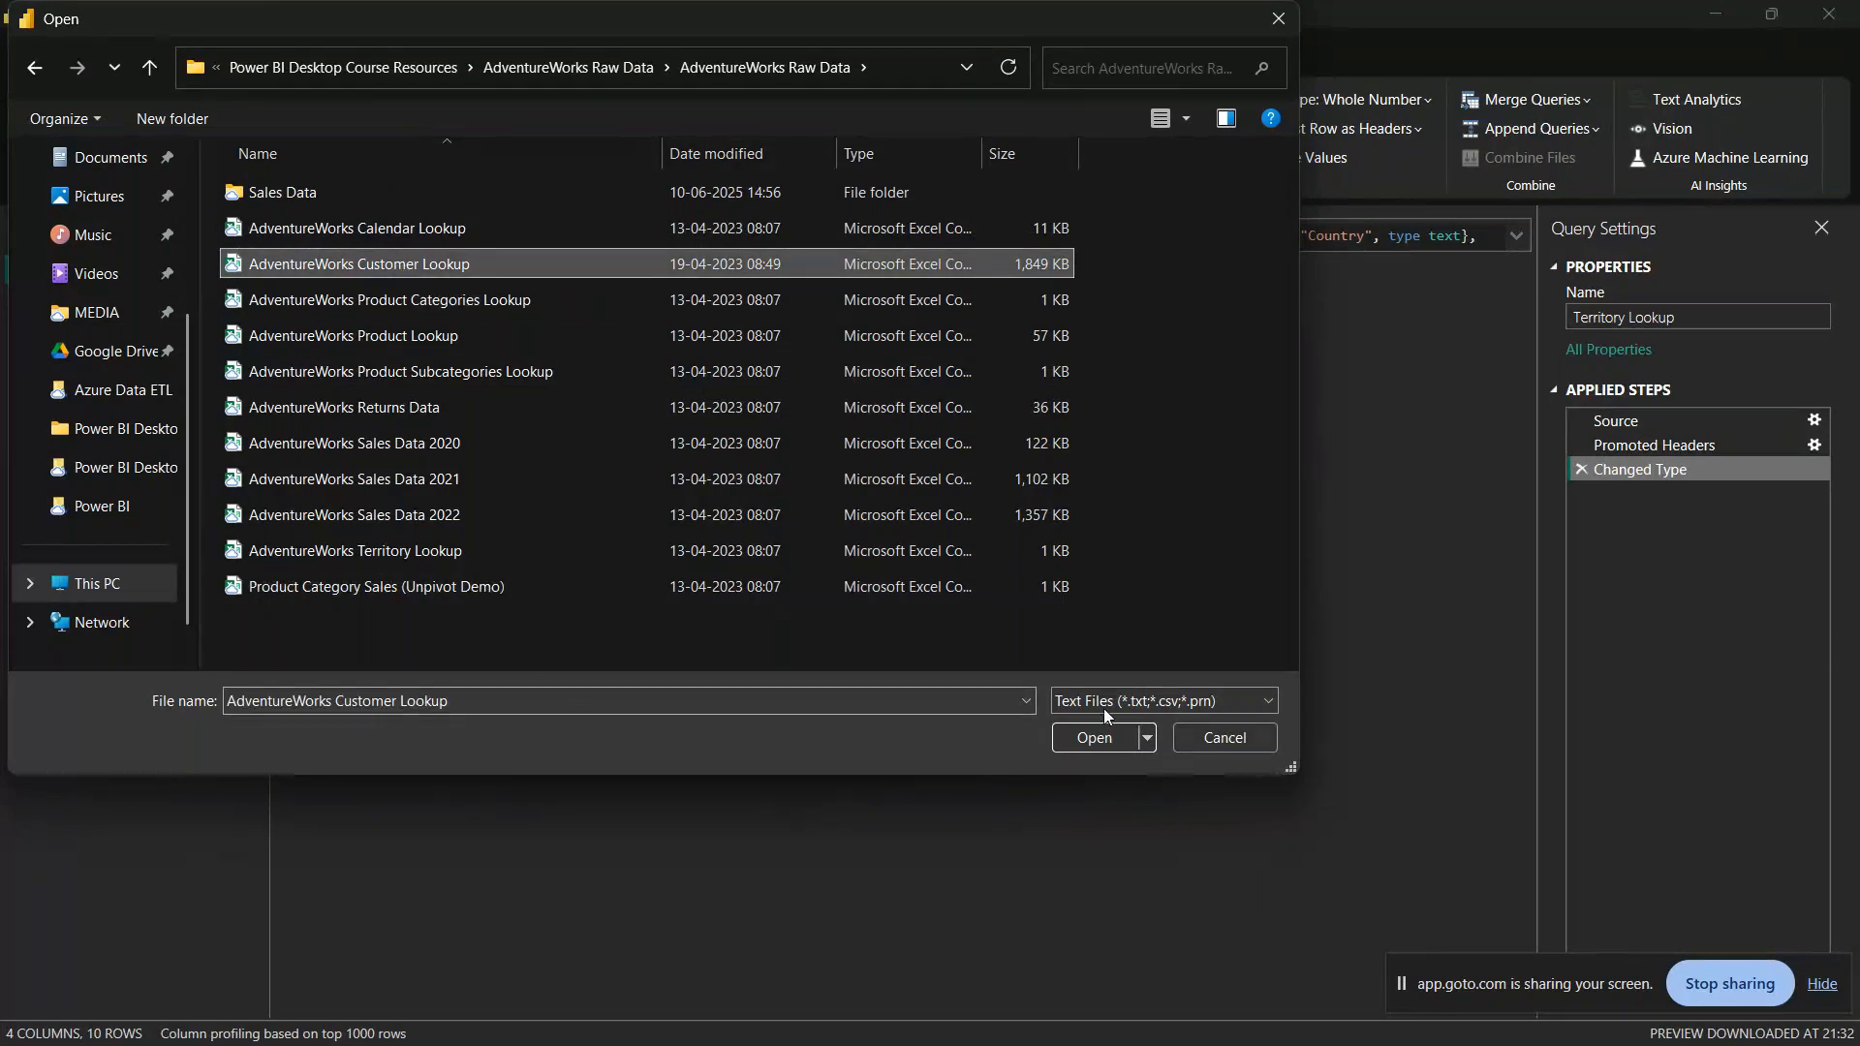
{"action": "left_click", "coordinate": [1092, 742]}
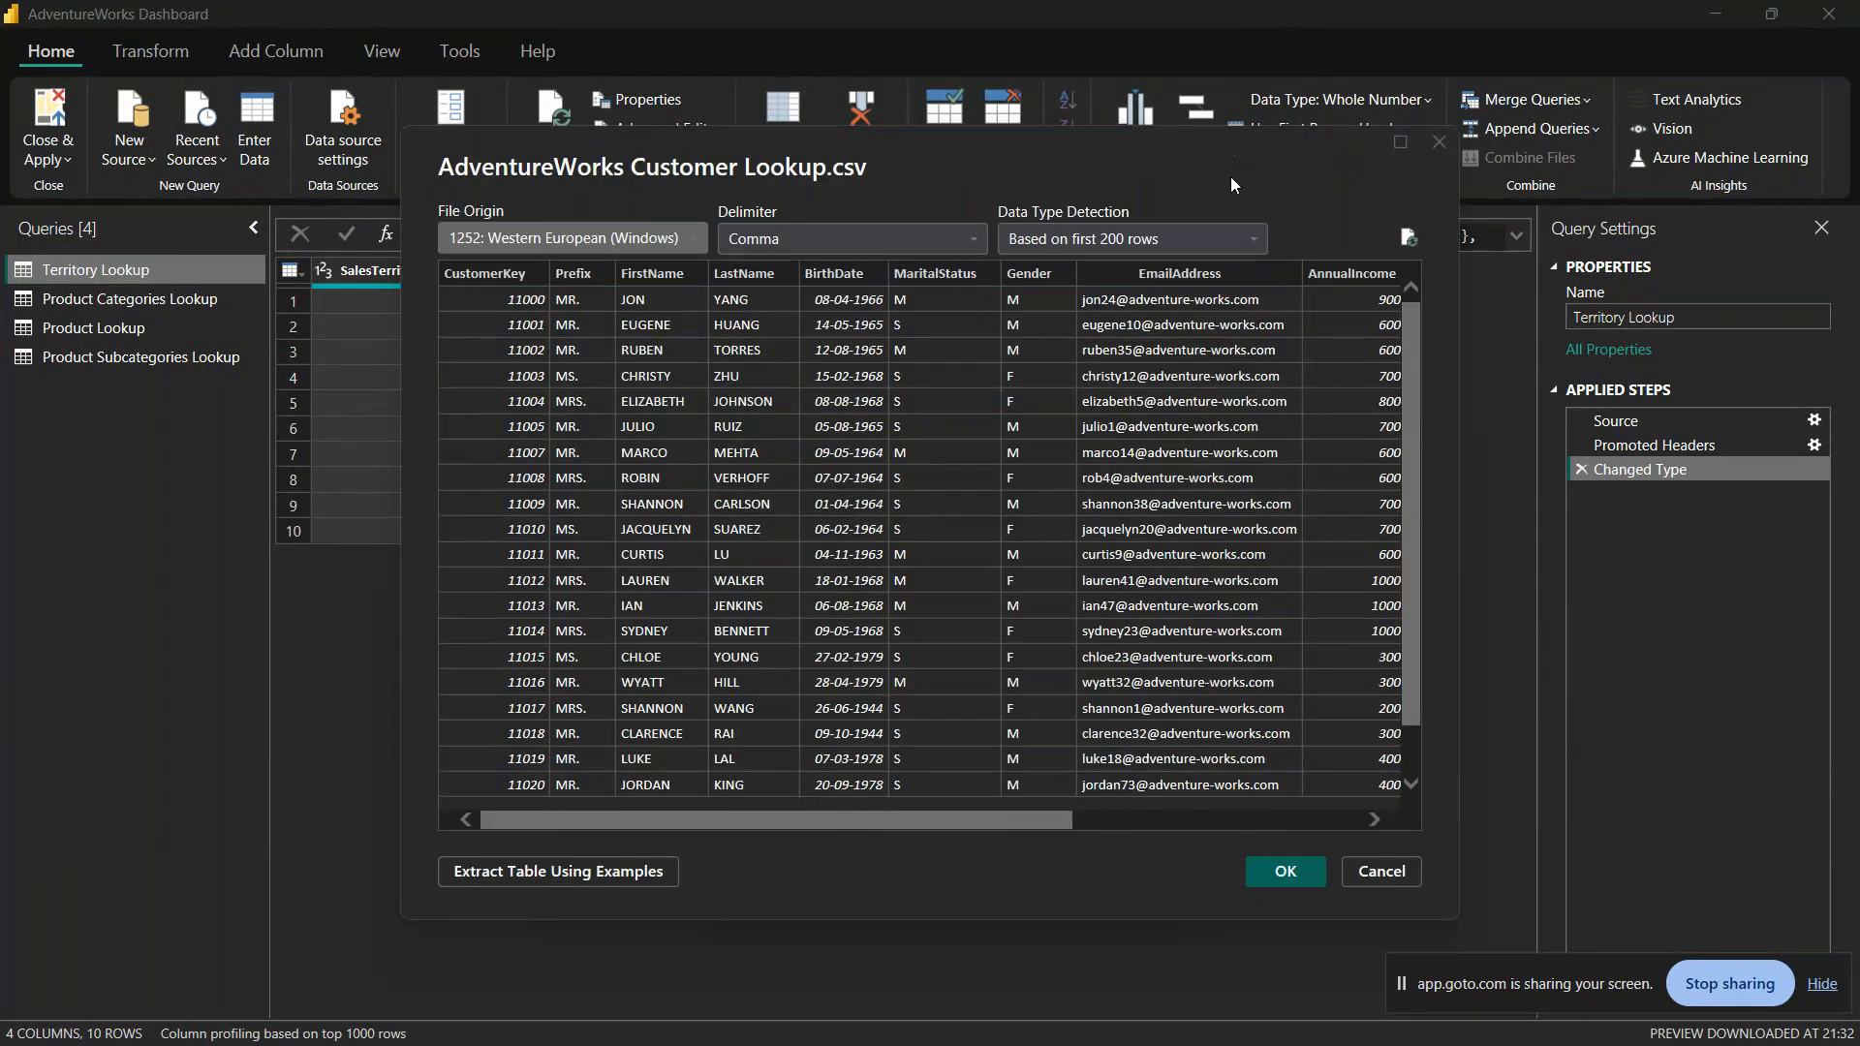
Step: Enlarge and reposition the CSV import preview, and review the available data type detection and delimiter options
{"action": "left_click_drag", "start_coordinate": [1228, 163], "coordinate": [940, 75]}
{"action": "left_click_drag", "start_coordinate": [1169, 829], "coordinate": [1688, 930]}
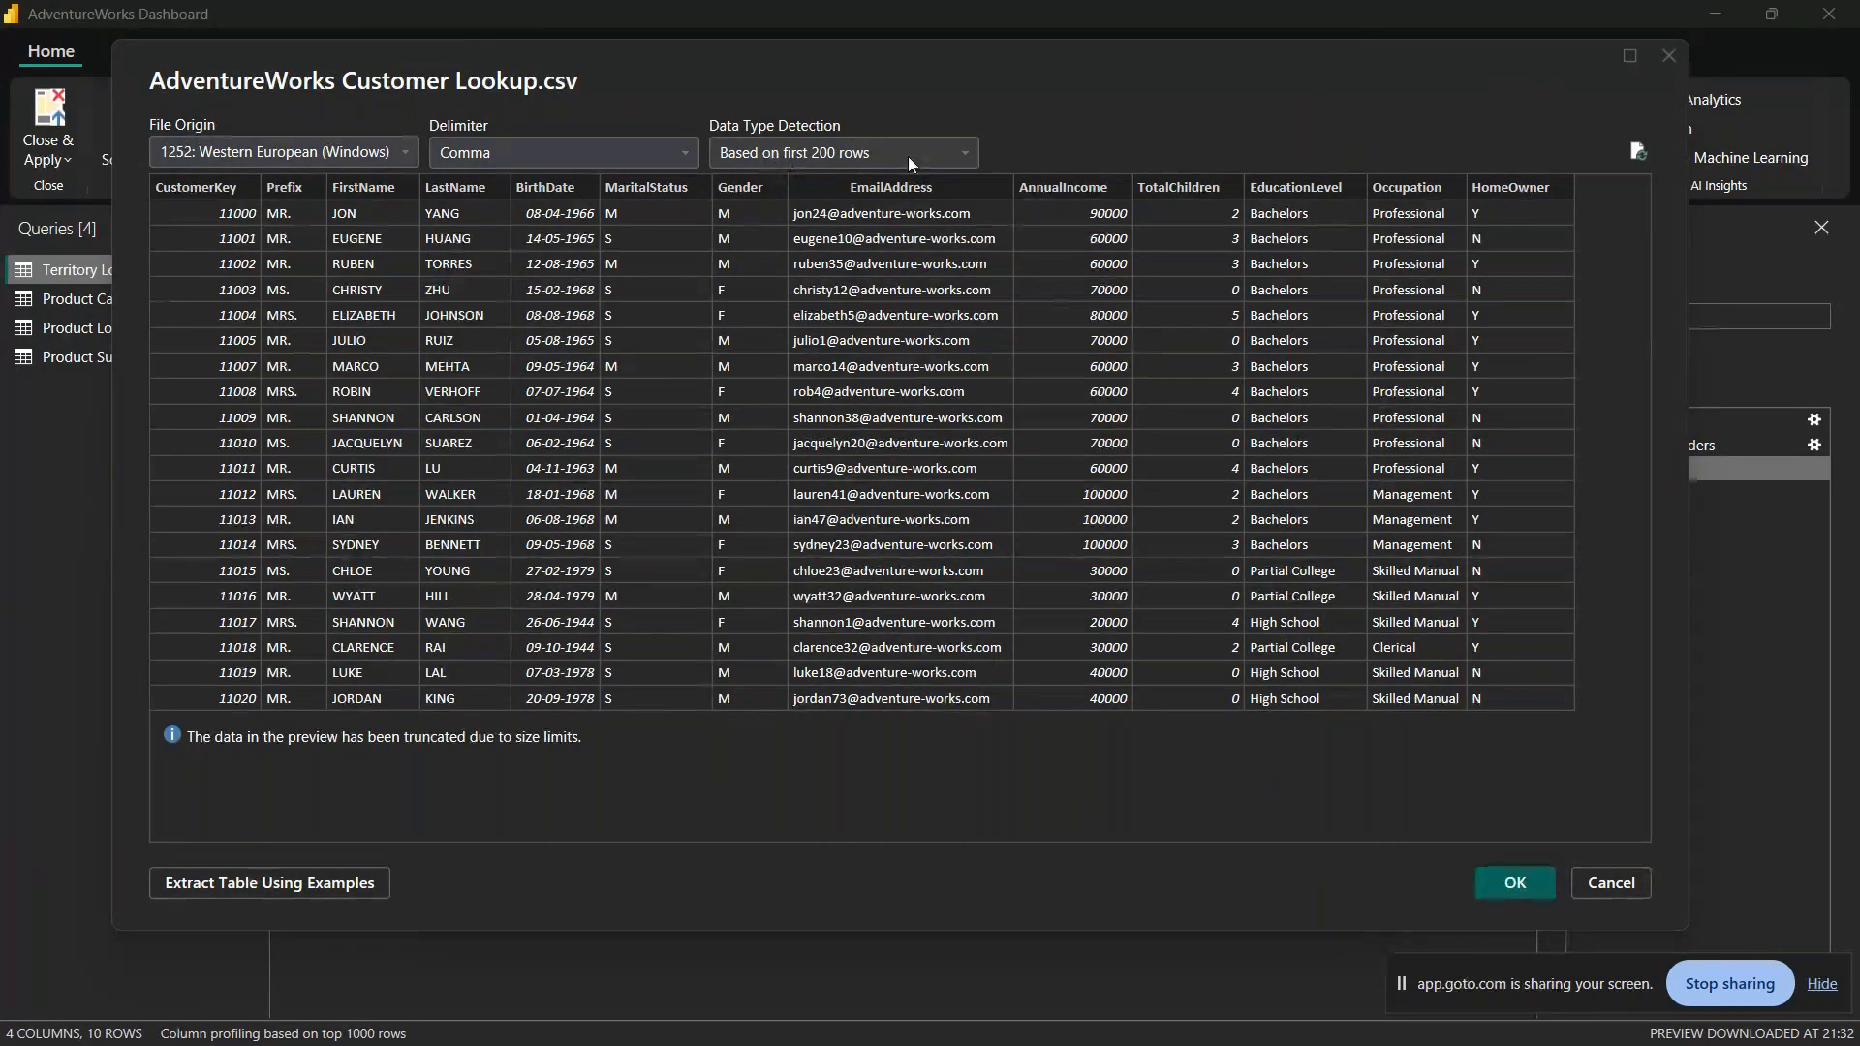
{"action": "left_click", "coordinate": [965, 161]}
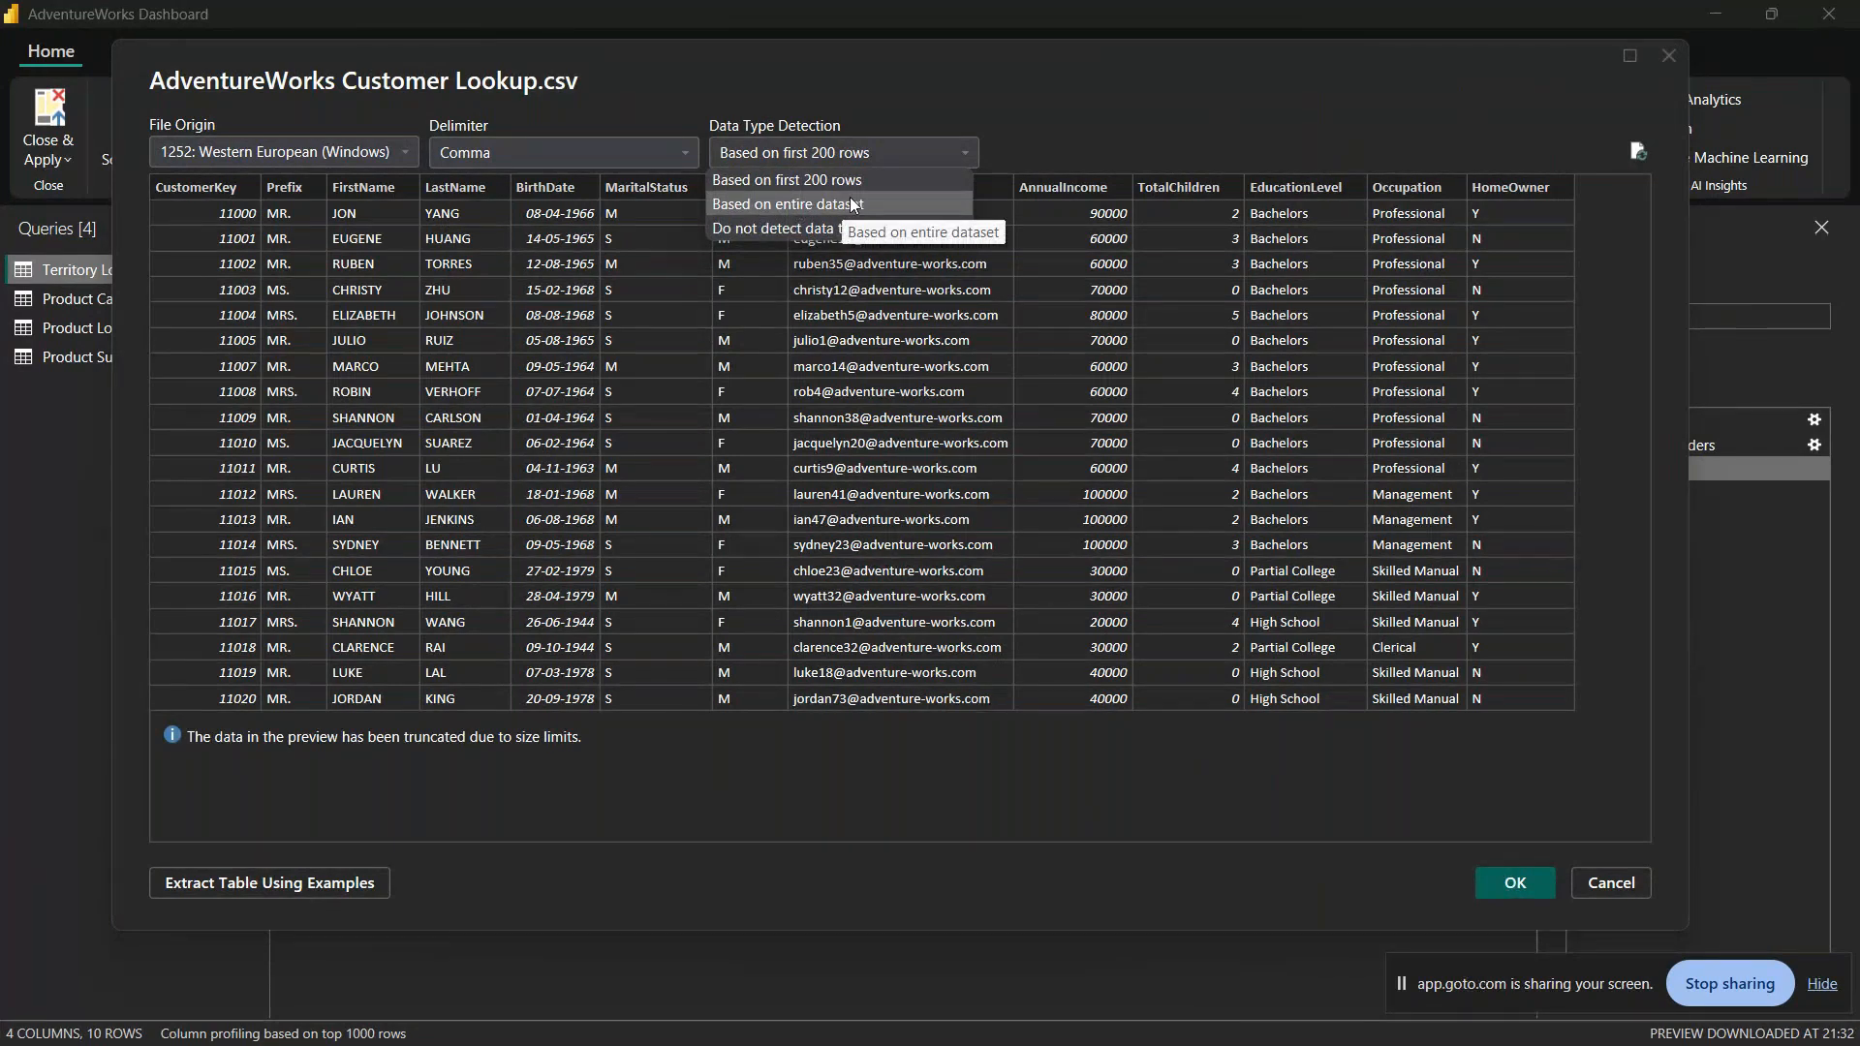
{"action": "left_click", "coordinate": [746, 120]}
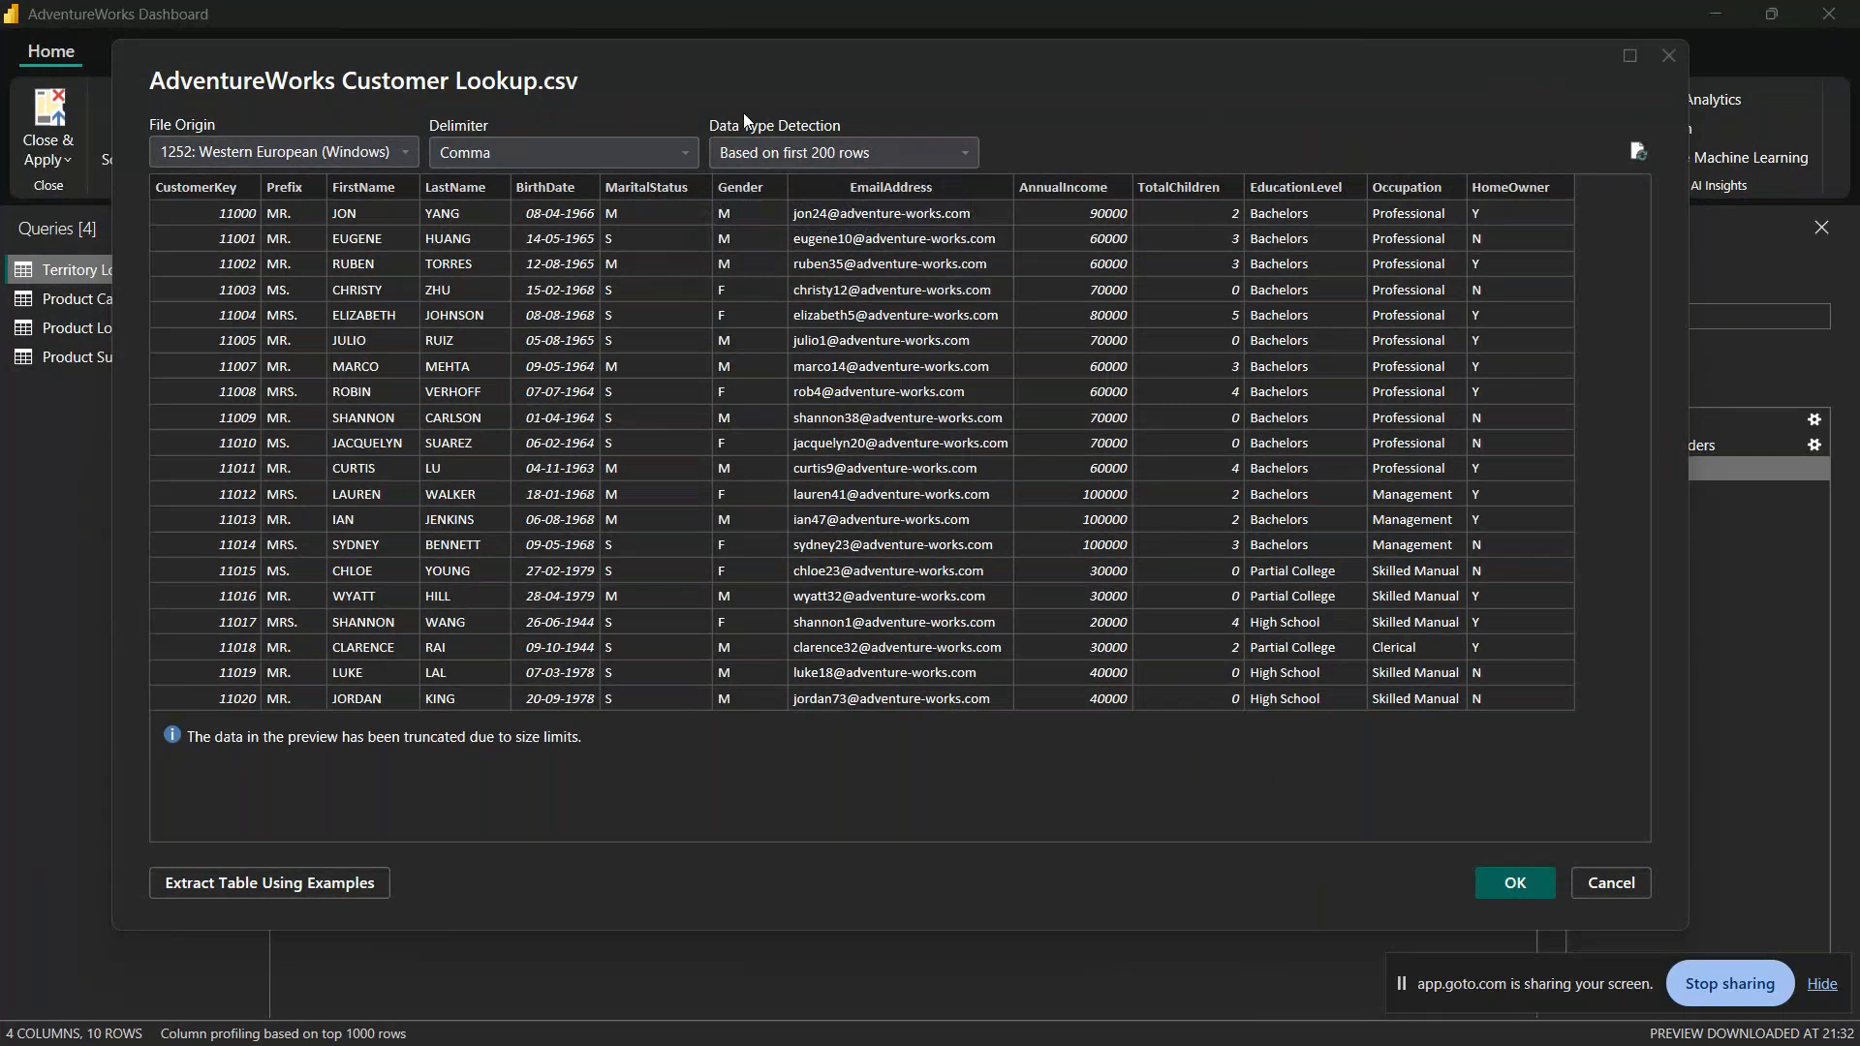
{"action": "left_click", "coordinate": [686, 154]}
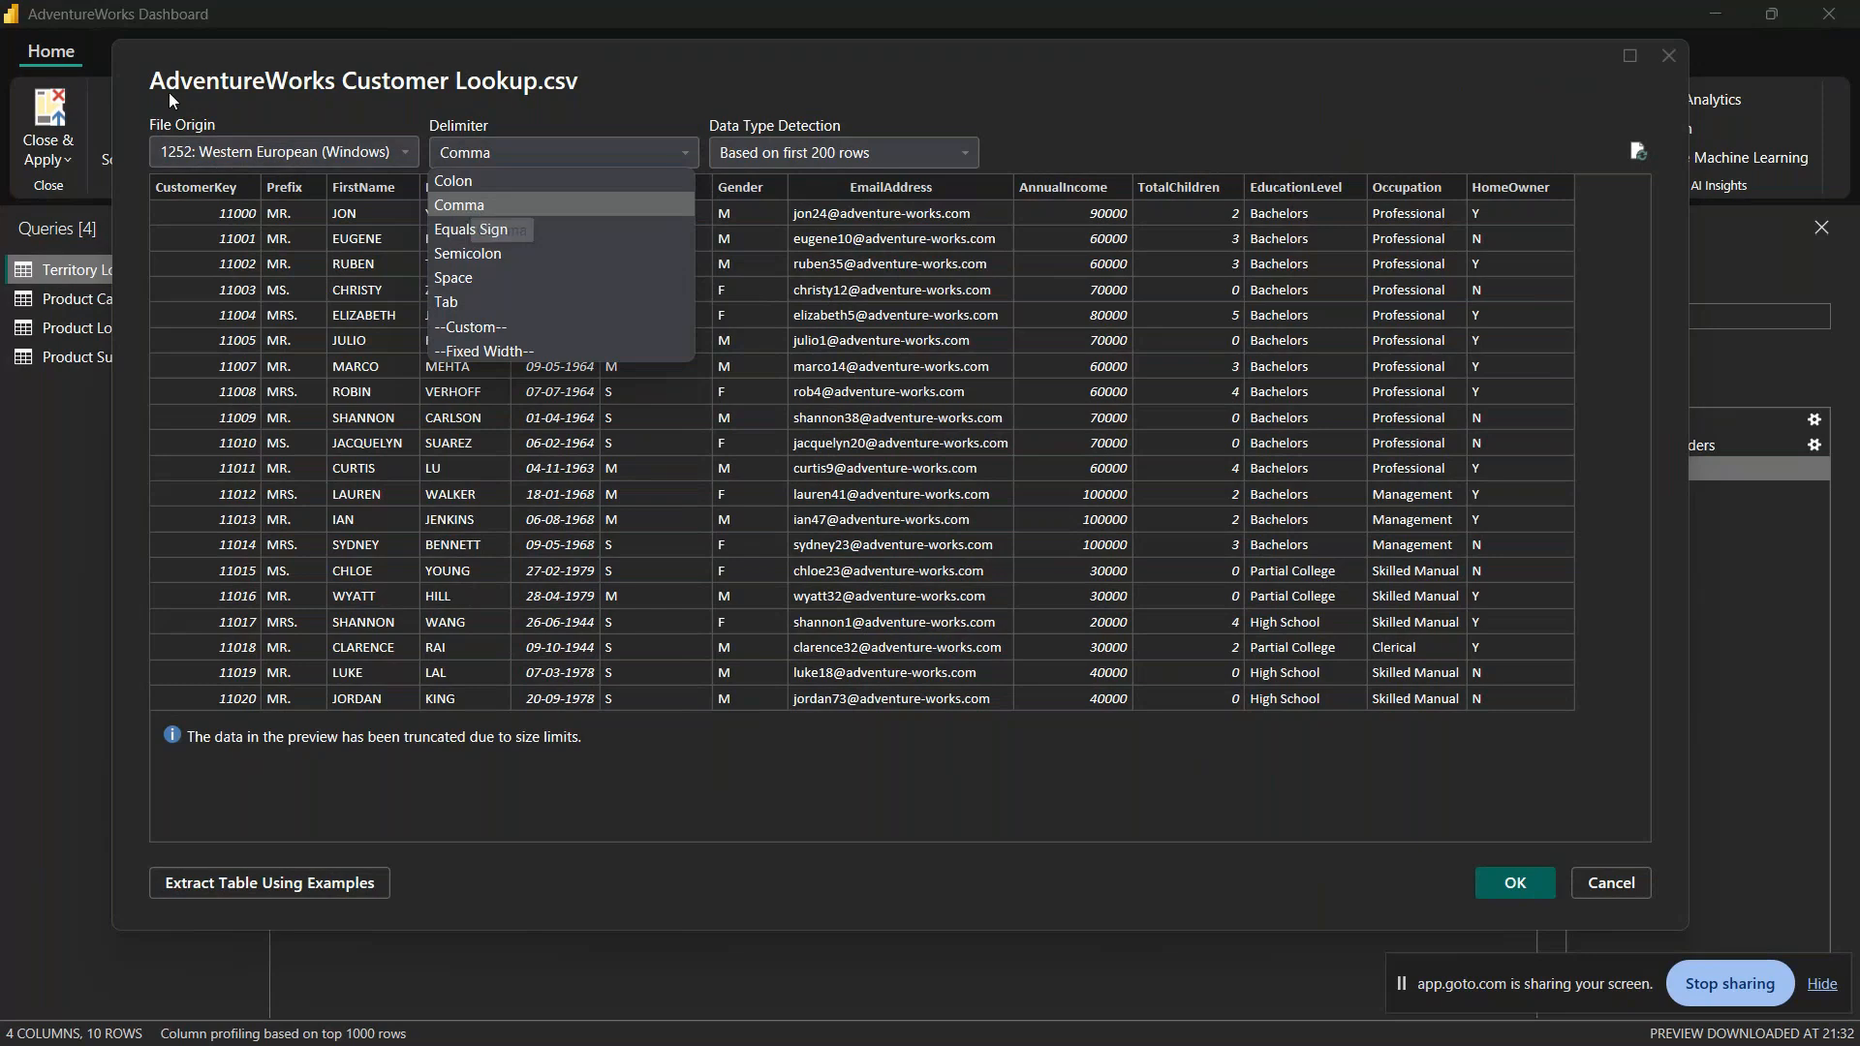
{"action": "left_click", "coordinate": [291, 81]}
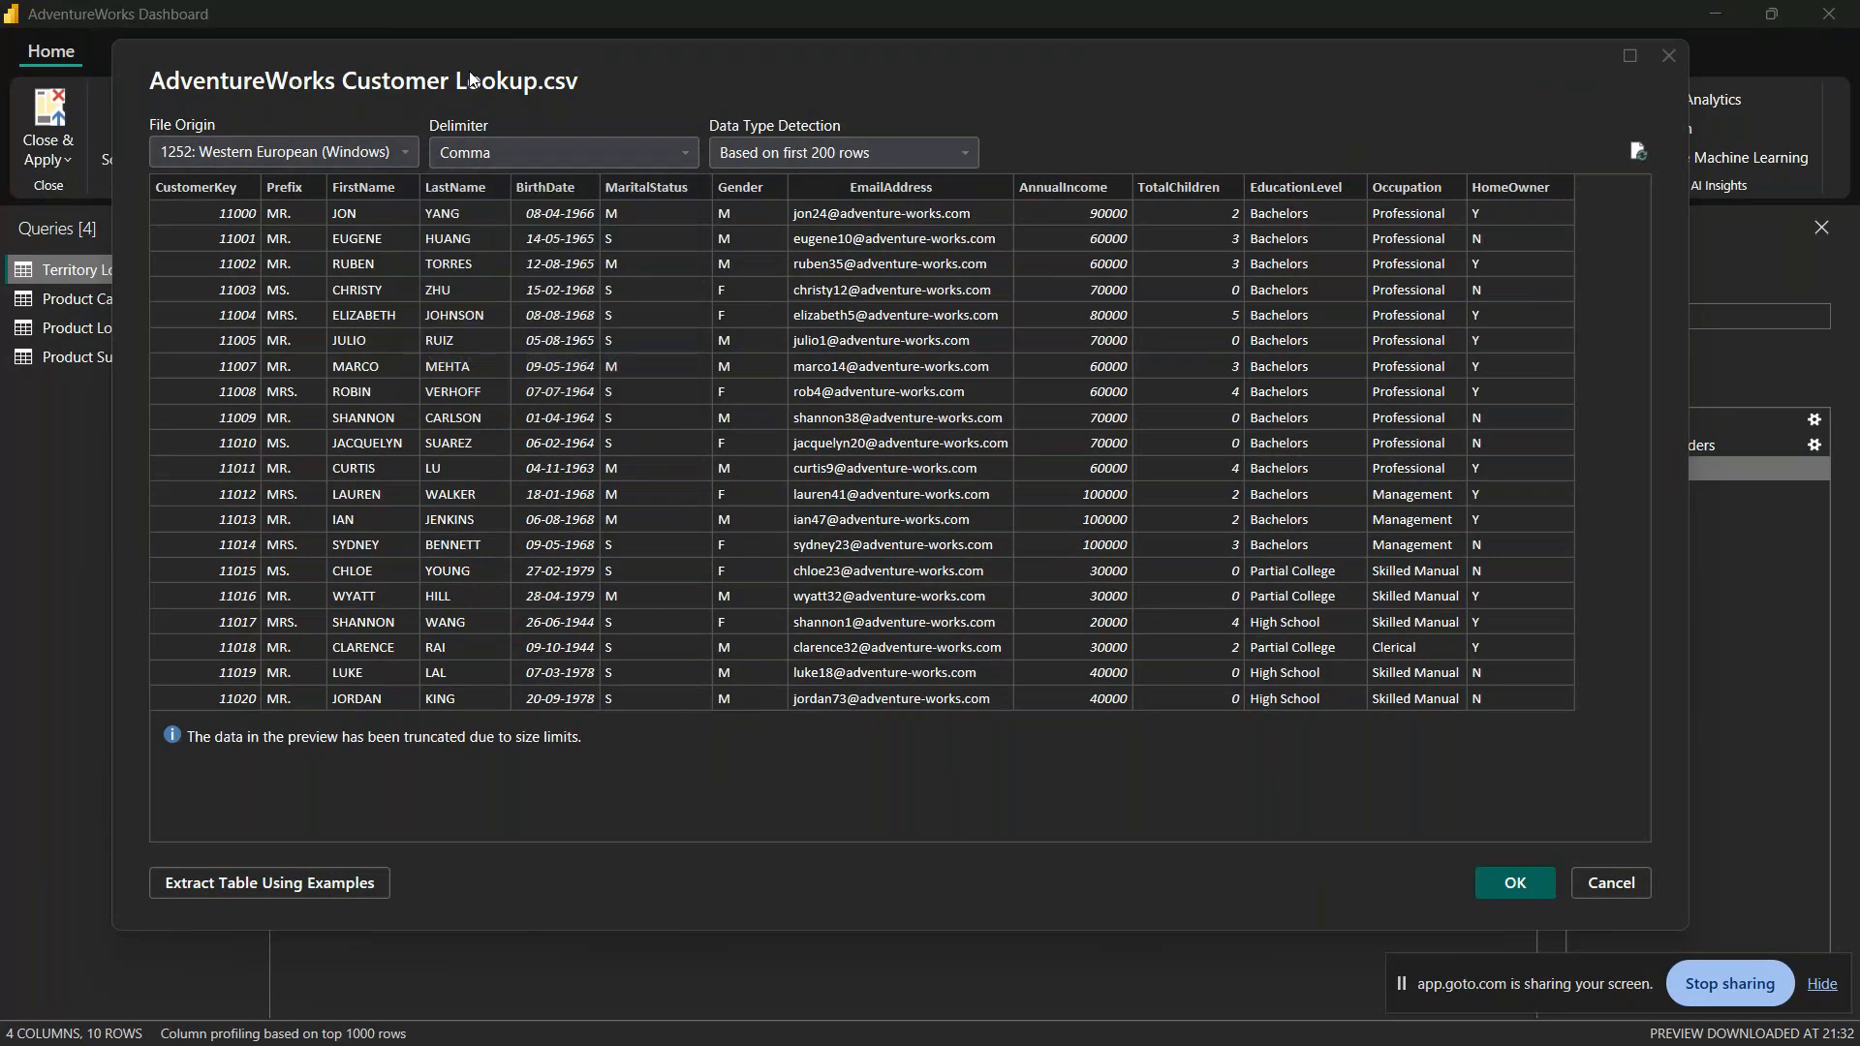
{"action": "left_click_drag", "start_coordinate": [502, 73], "coordinate": [447, 155]}
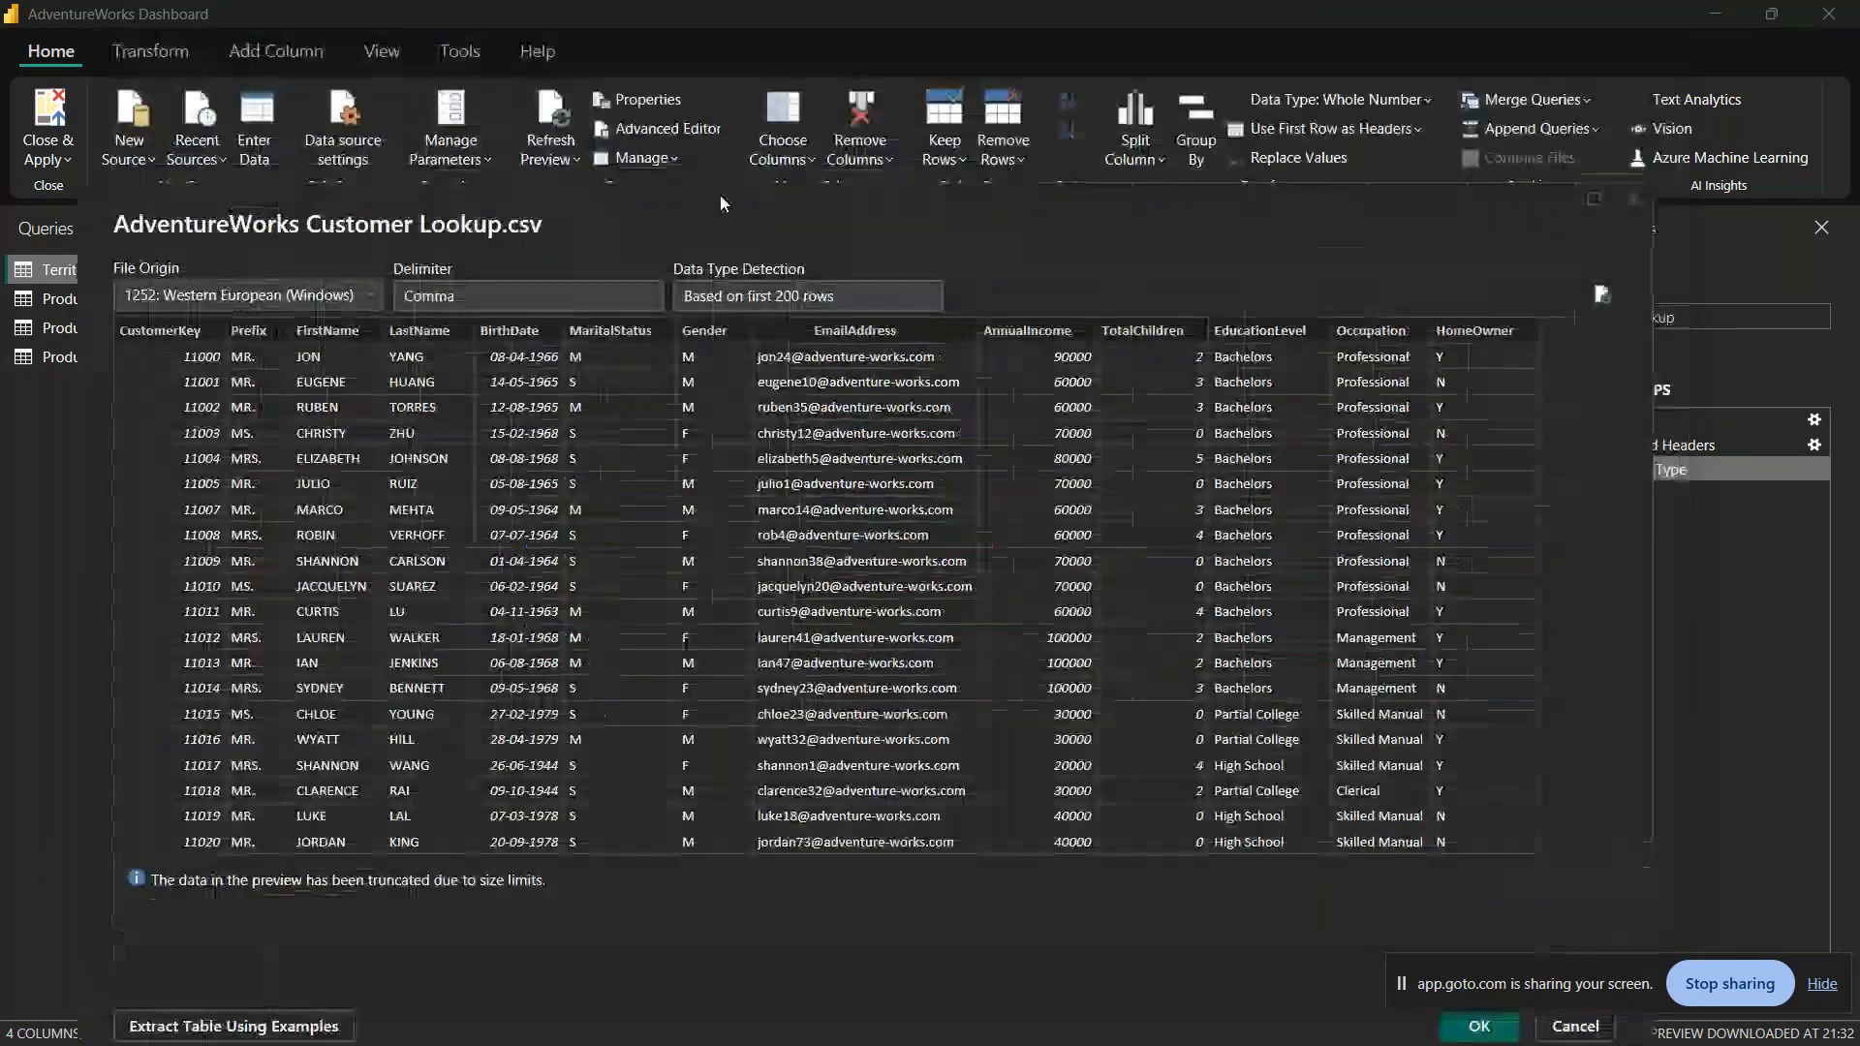
{"action": "left_click_drag", "start_coordinate": [701, 134], "coordinate": [684, 70]}
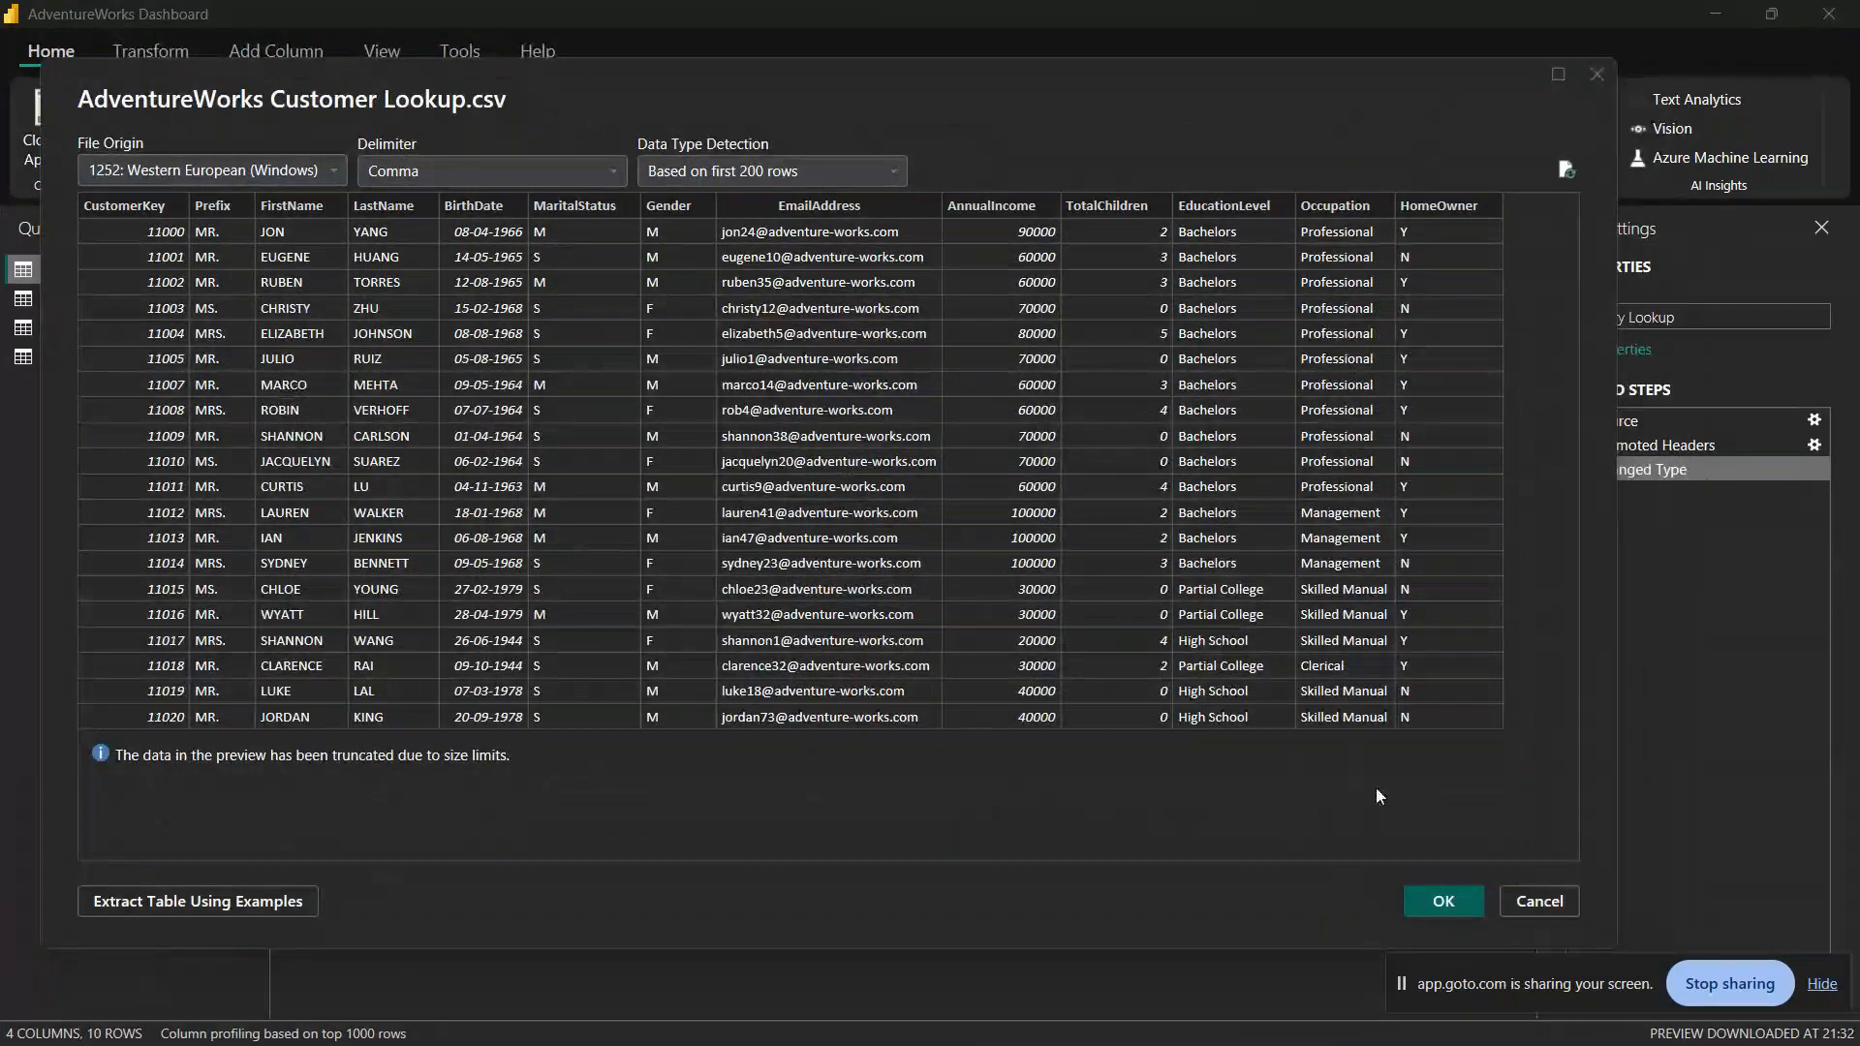
Step: Import the customer CSV with the comma delimiter and 200-row type detection, and rename its query Customer Lookup
{"action": "left_click", "coordinate": [1443, 902]}
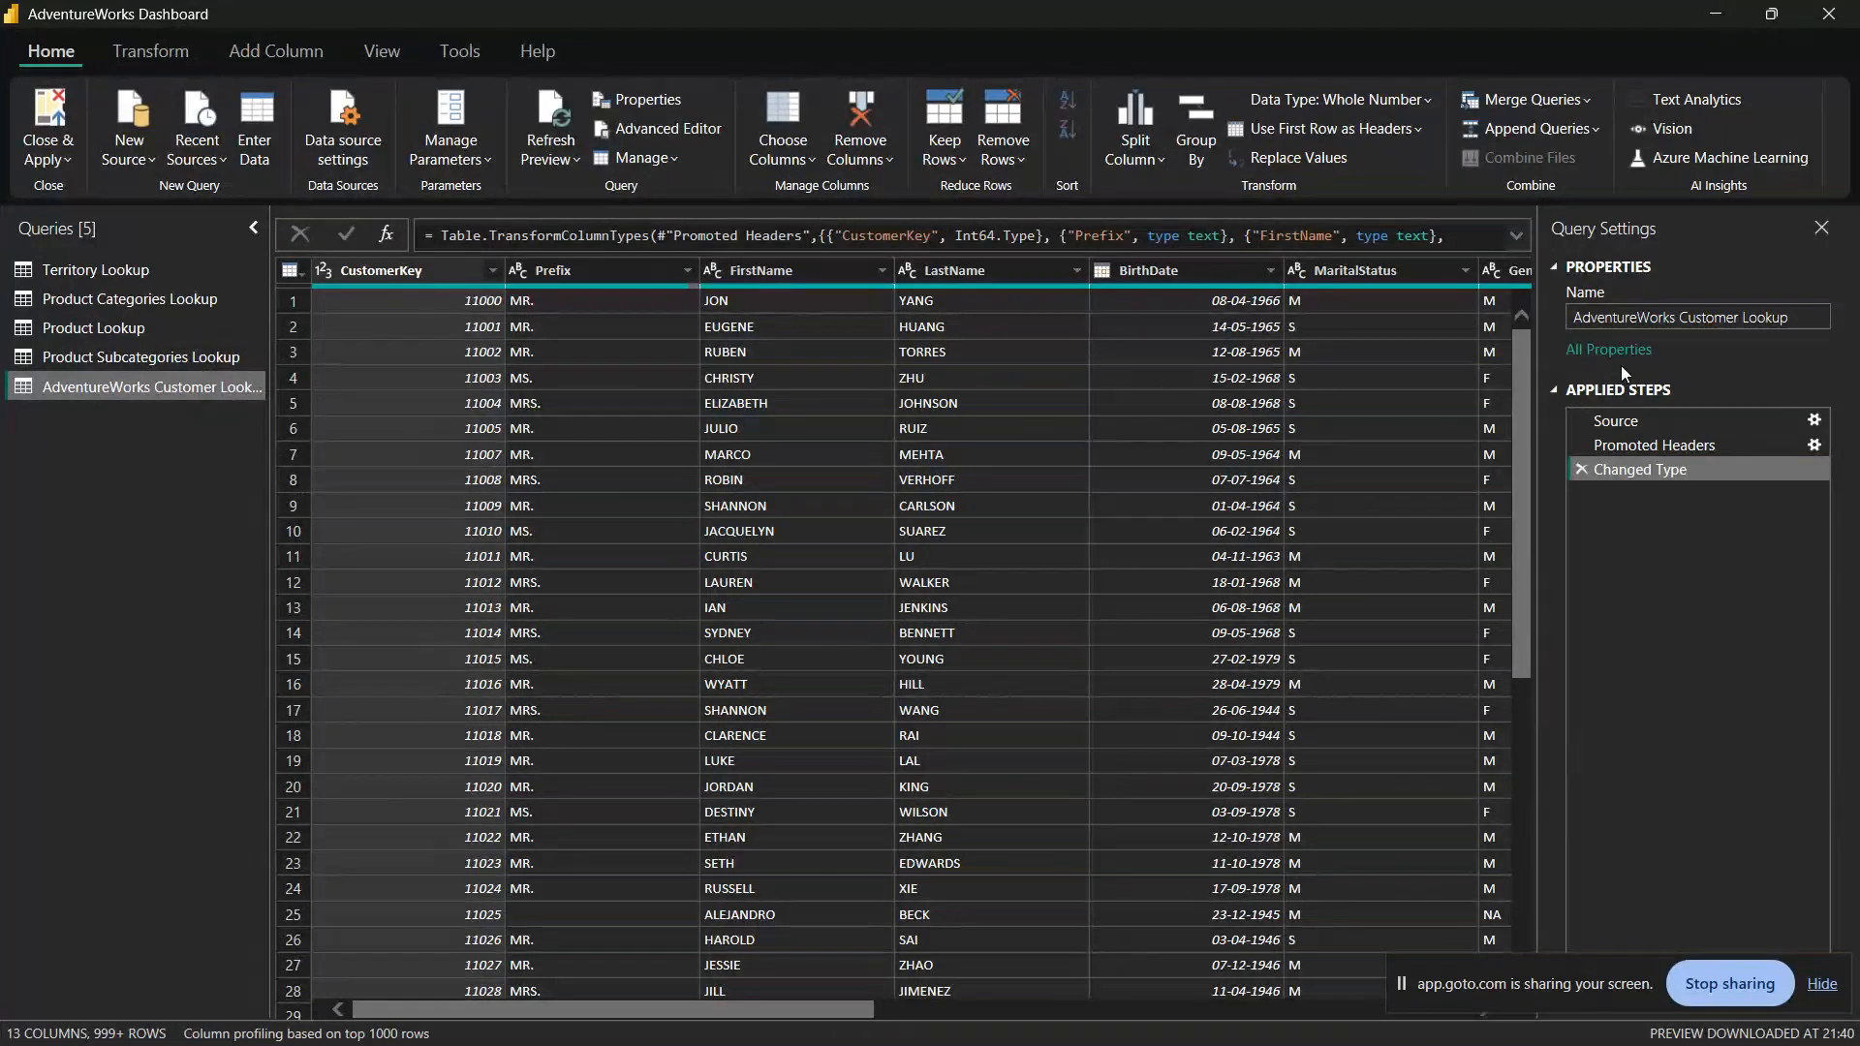
{"action": "double_click", "coordinate": [1641, 318]}
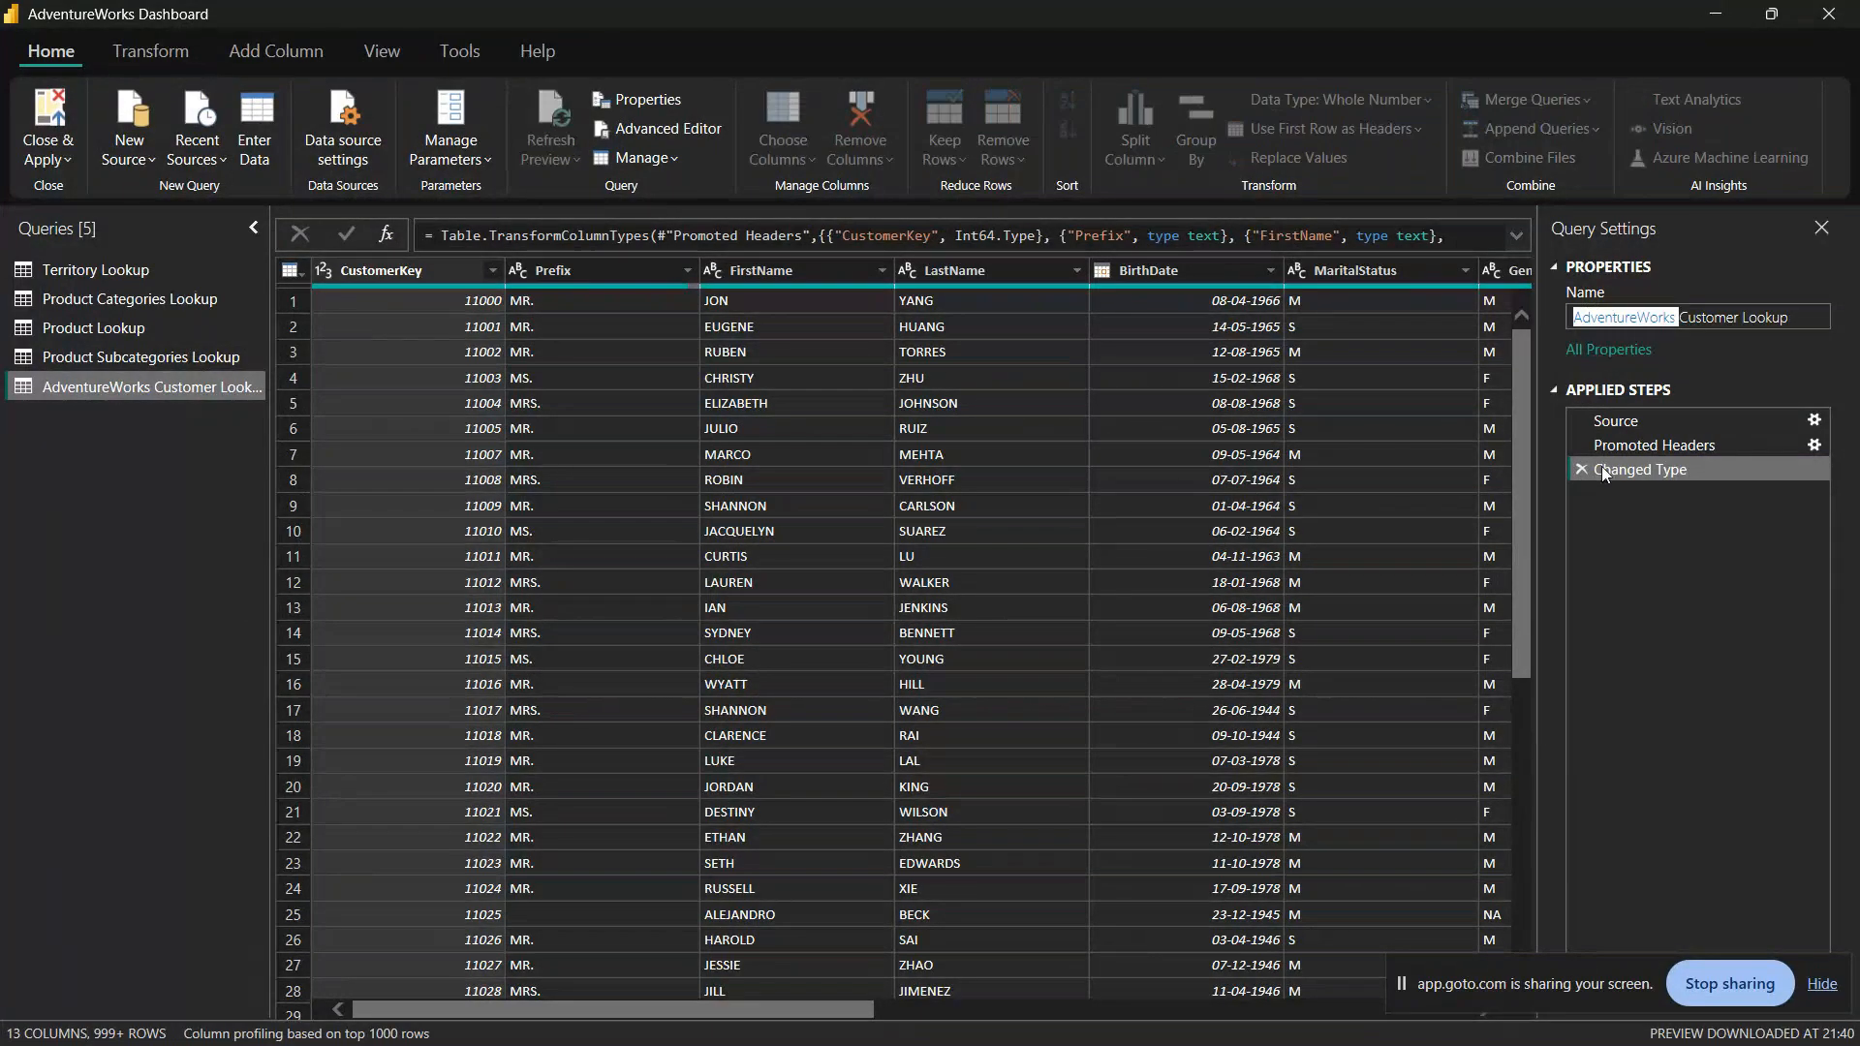
{"action": "key", "text": "BackSpace"}
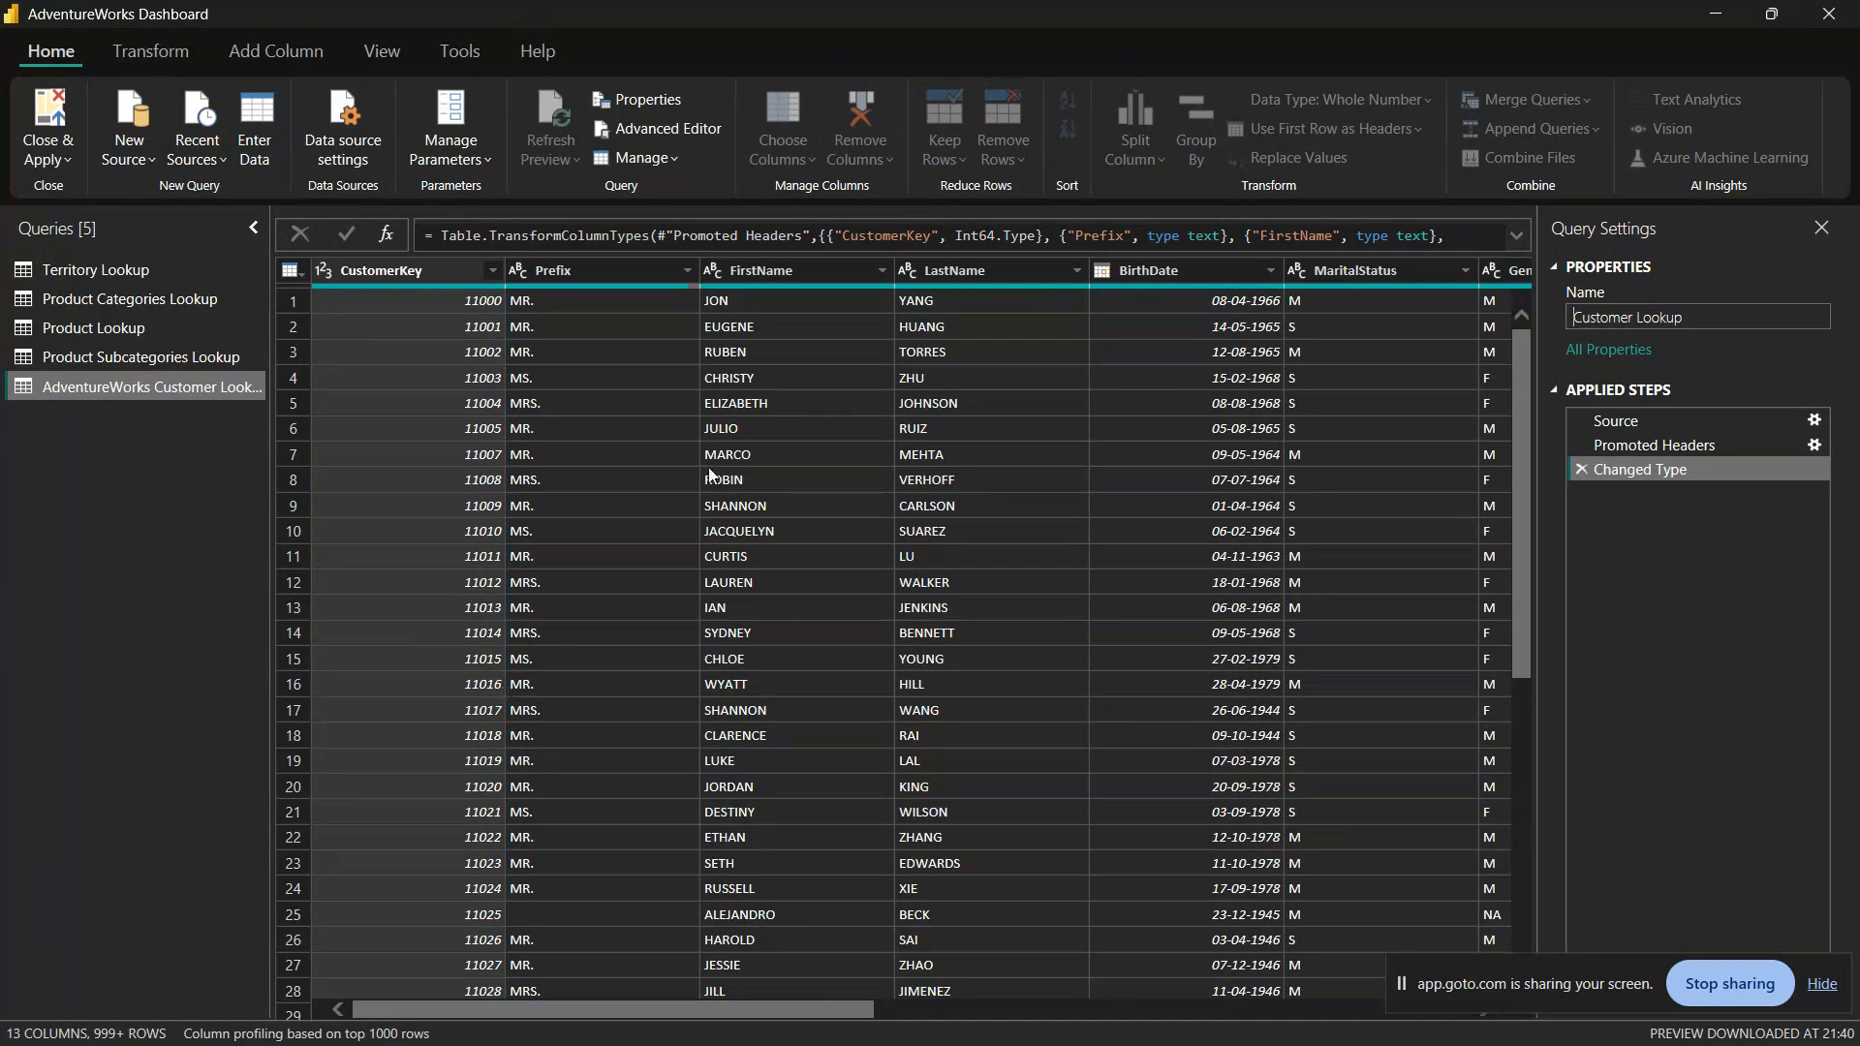
{"action": "key", "text": "Return"}
Step: Look over the Customer Lookup rows and set column profiling to be based on the entire data set
{"action": "scroll", "coordinate": [640, 591], "scroll_direction": "down", "scroll_amount": 7}
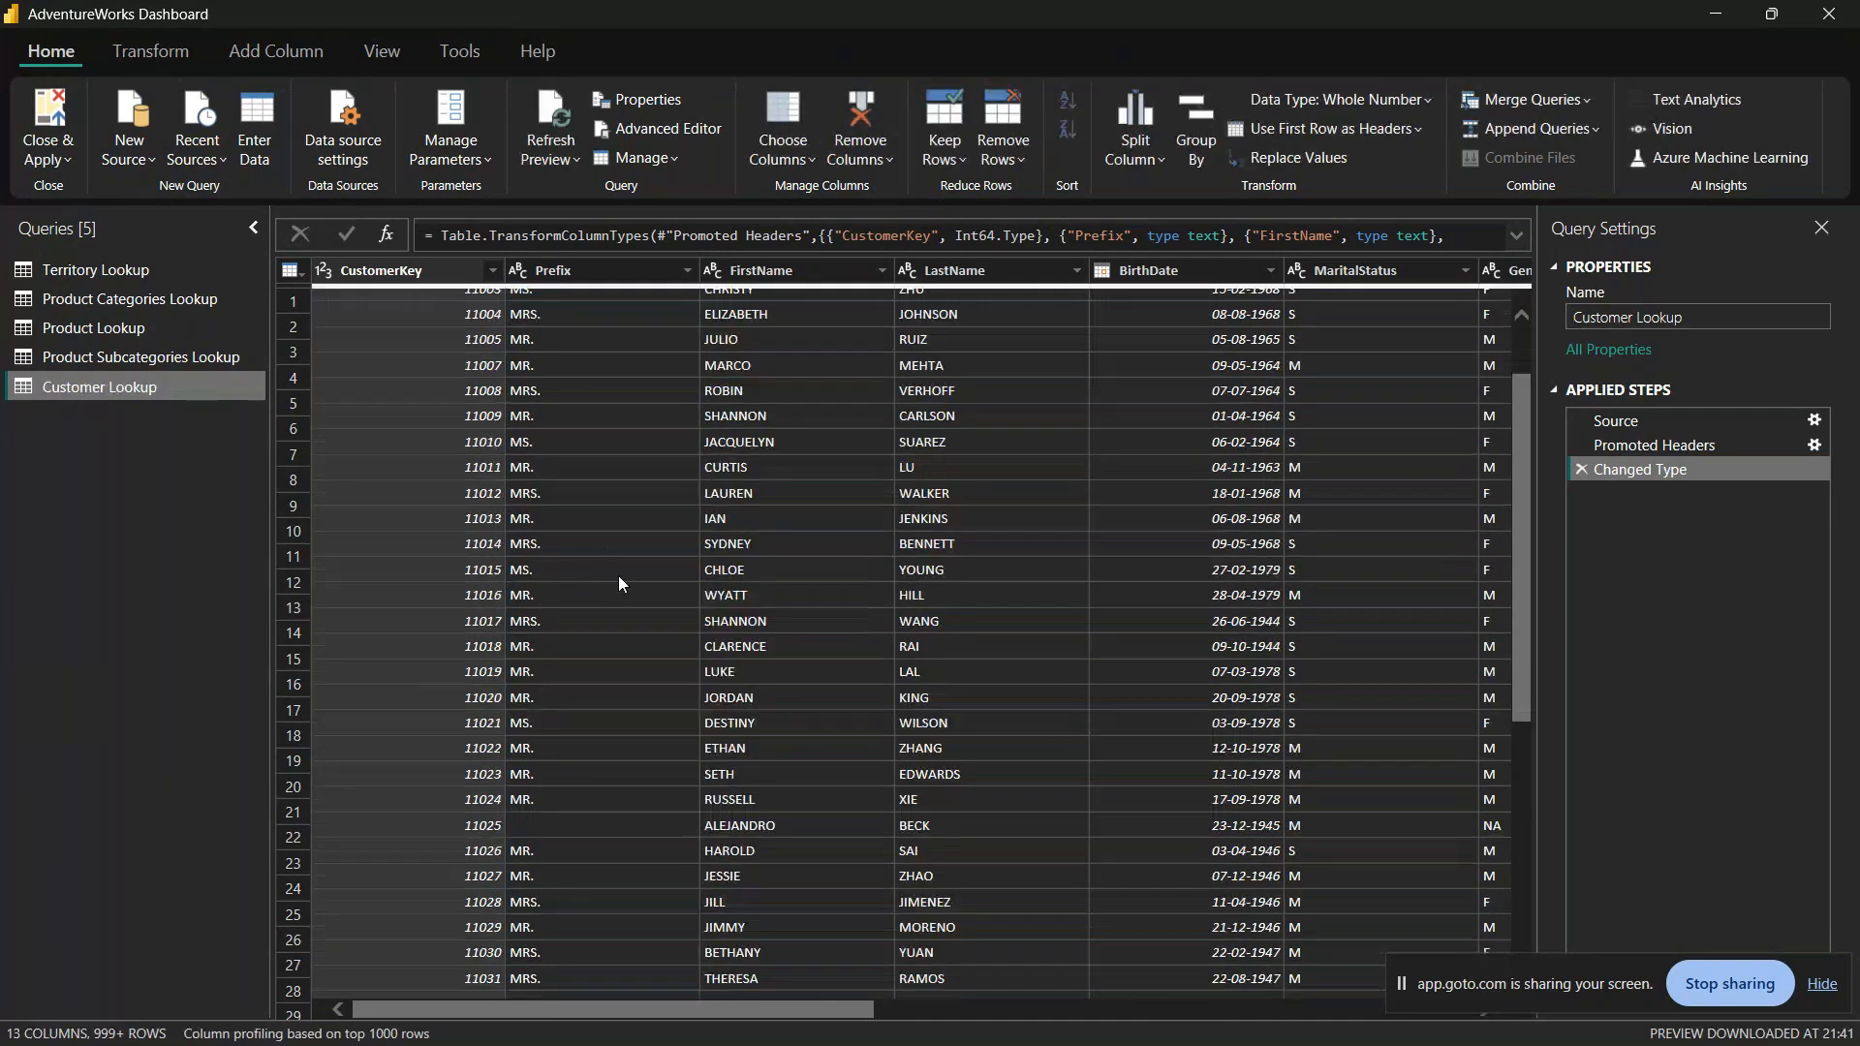
{"action": "scroll", "coordinate": [619, 578], "scroll_direction": "down", "scroll_amount": 20}
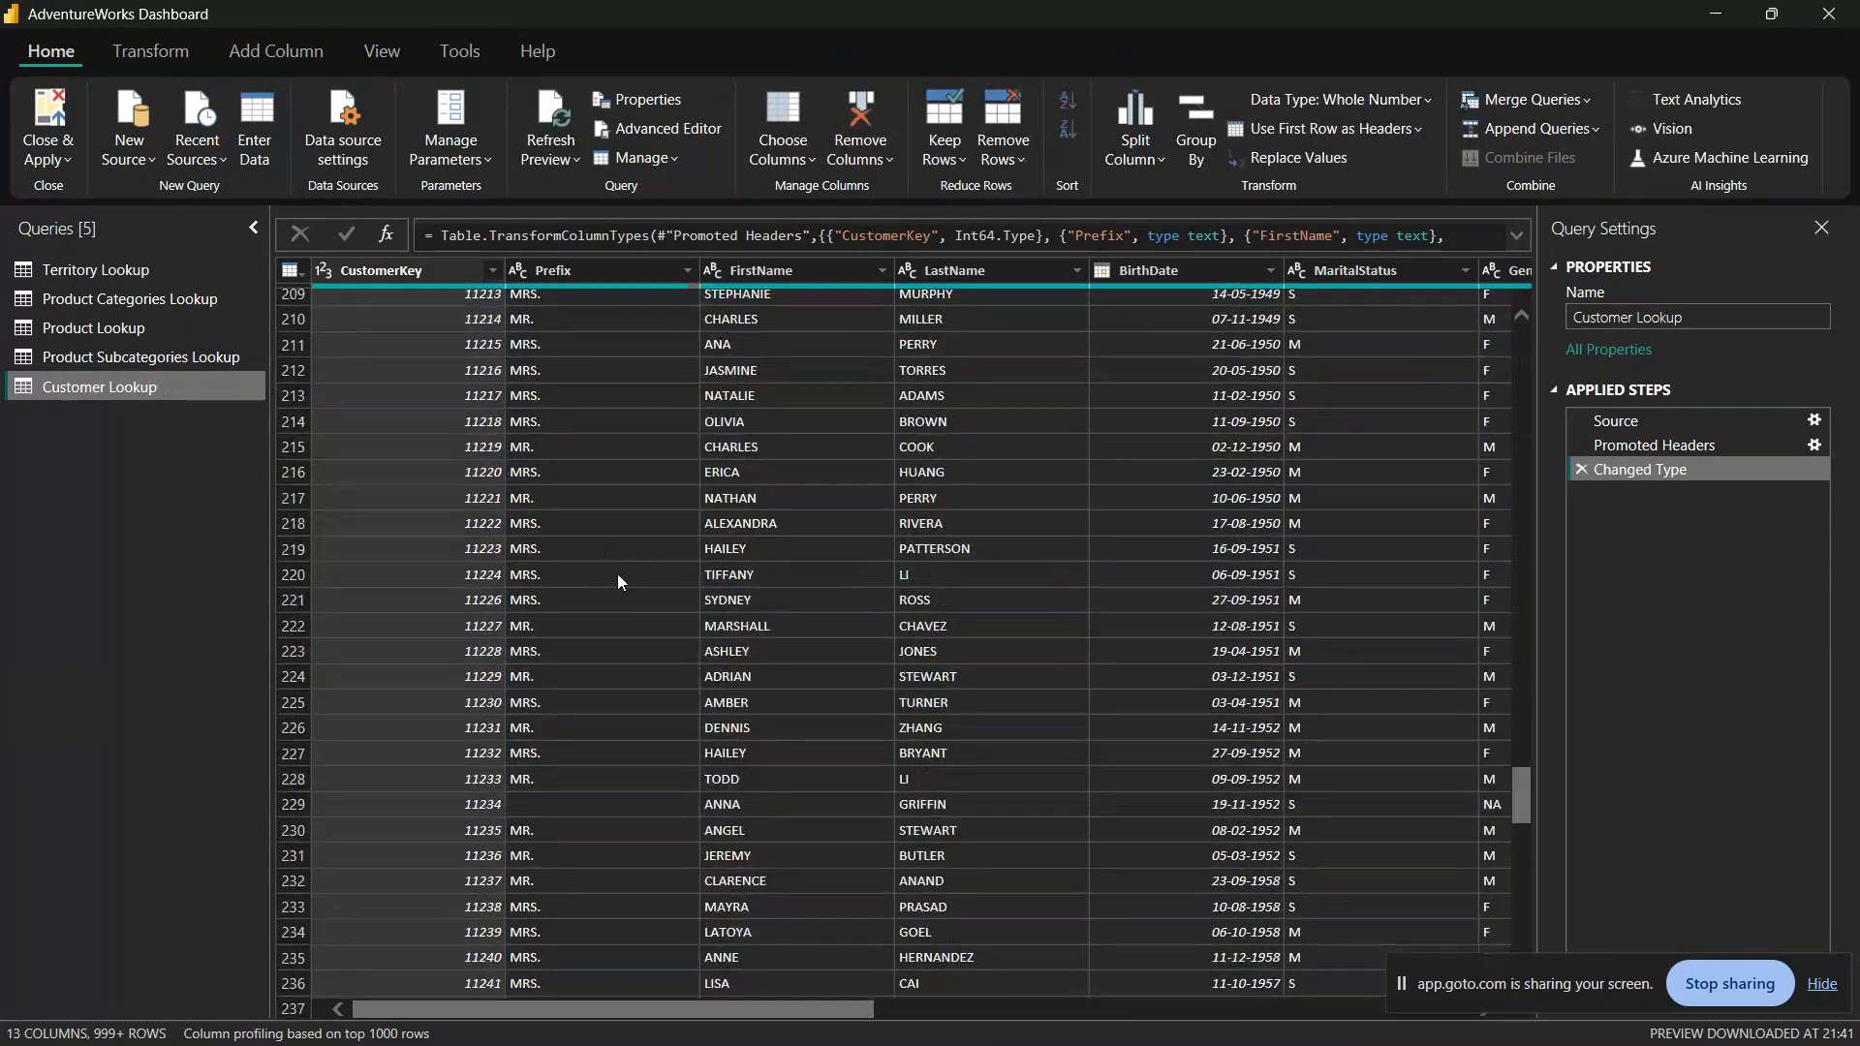
{"action": "scroll", "coordinate": [618, 573], "scroll_direction": "up", "scroll_amount": 20}
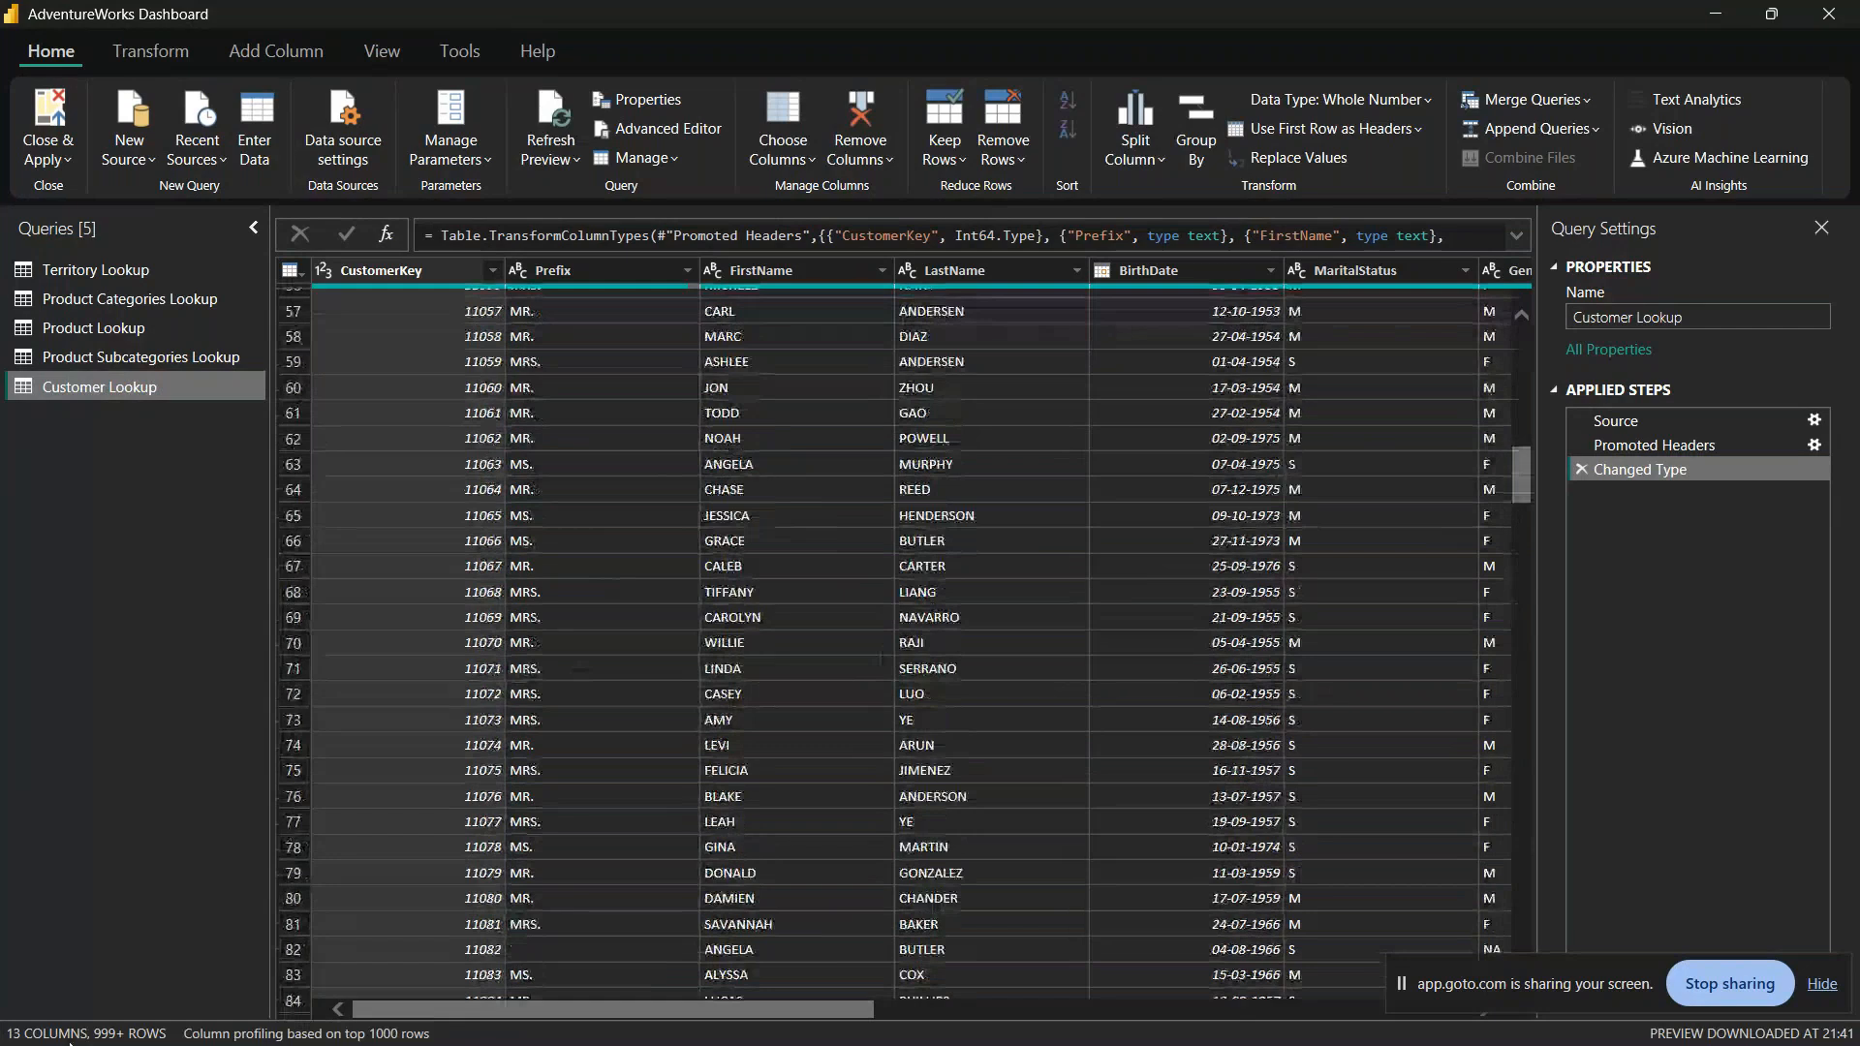
{"action": "left_click", "coordinate": [307, 1034]}
{"action": "left_click", "coordinate": [320, 1002]}
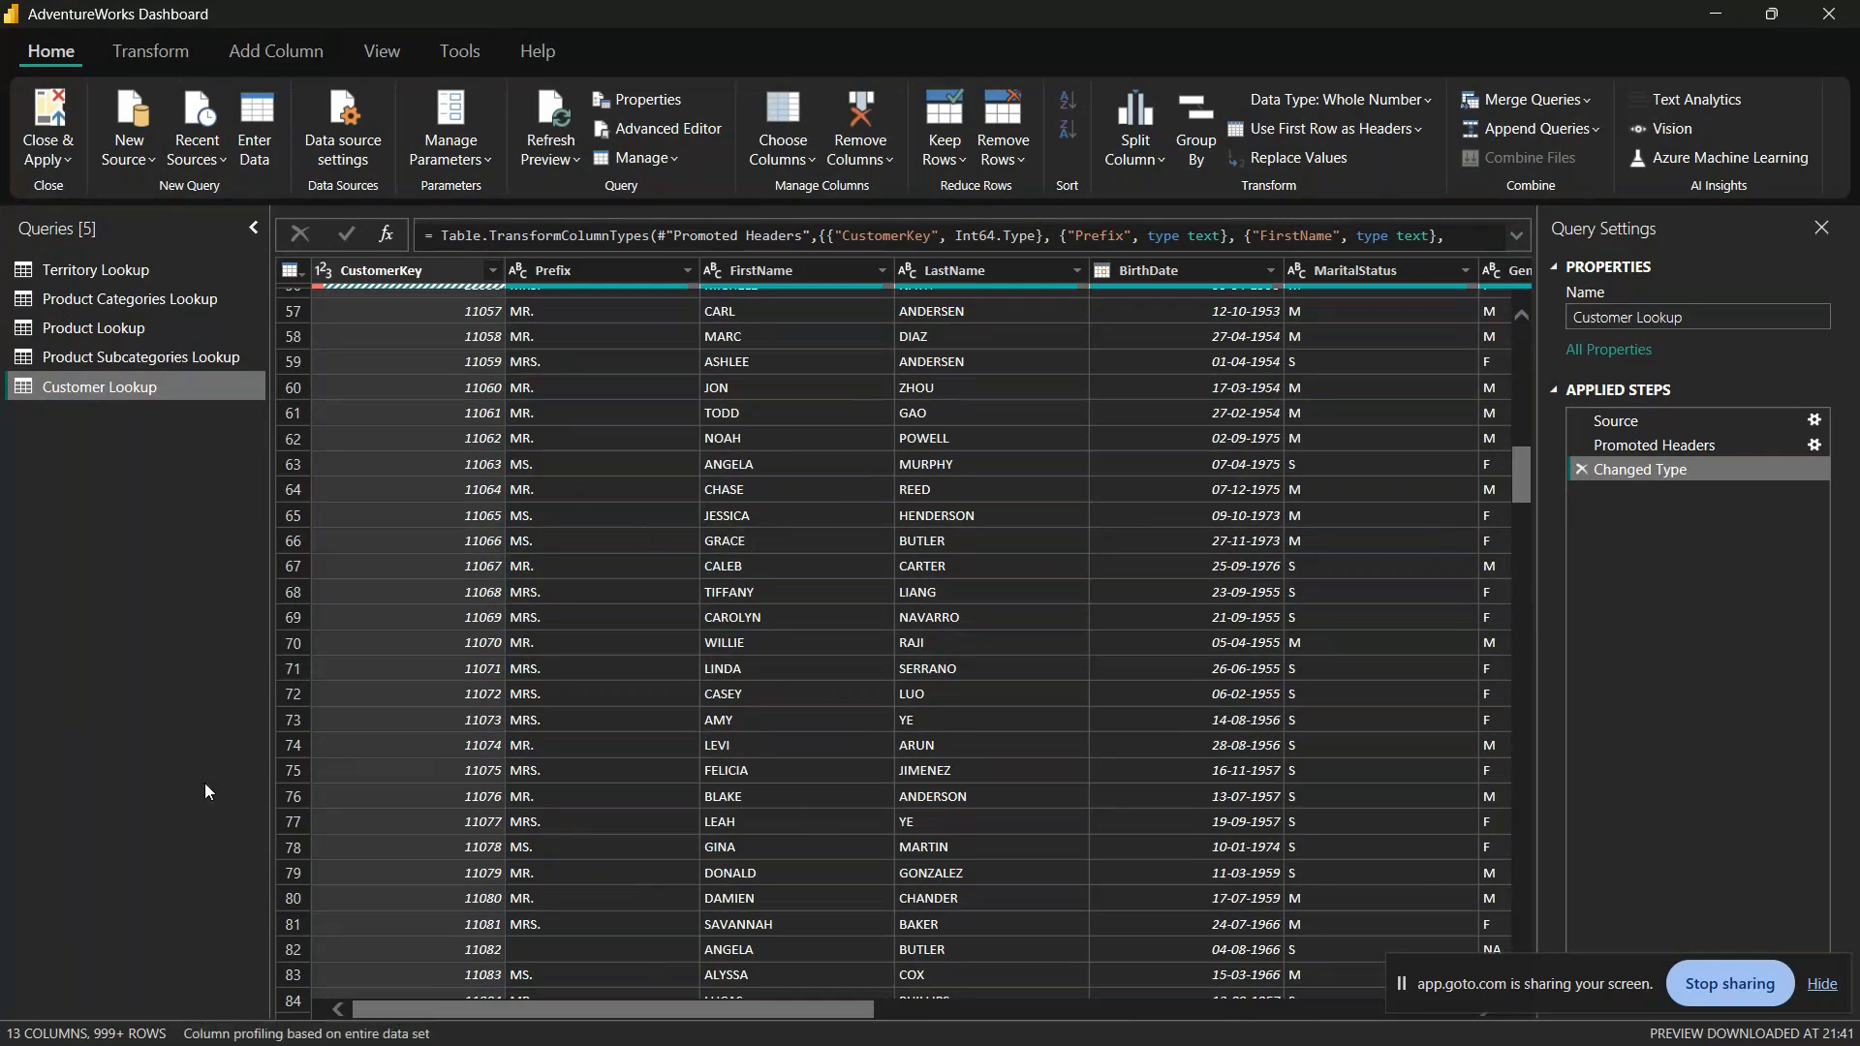
Step: Examine the Customer Lookup rows, checking the values in the BirthDate and MaritalStatus columns
{"action": "scroll", "coordinate": [765, 597], "scroll_direction": "down", "scroll_amount": 20}
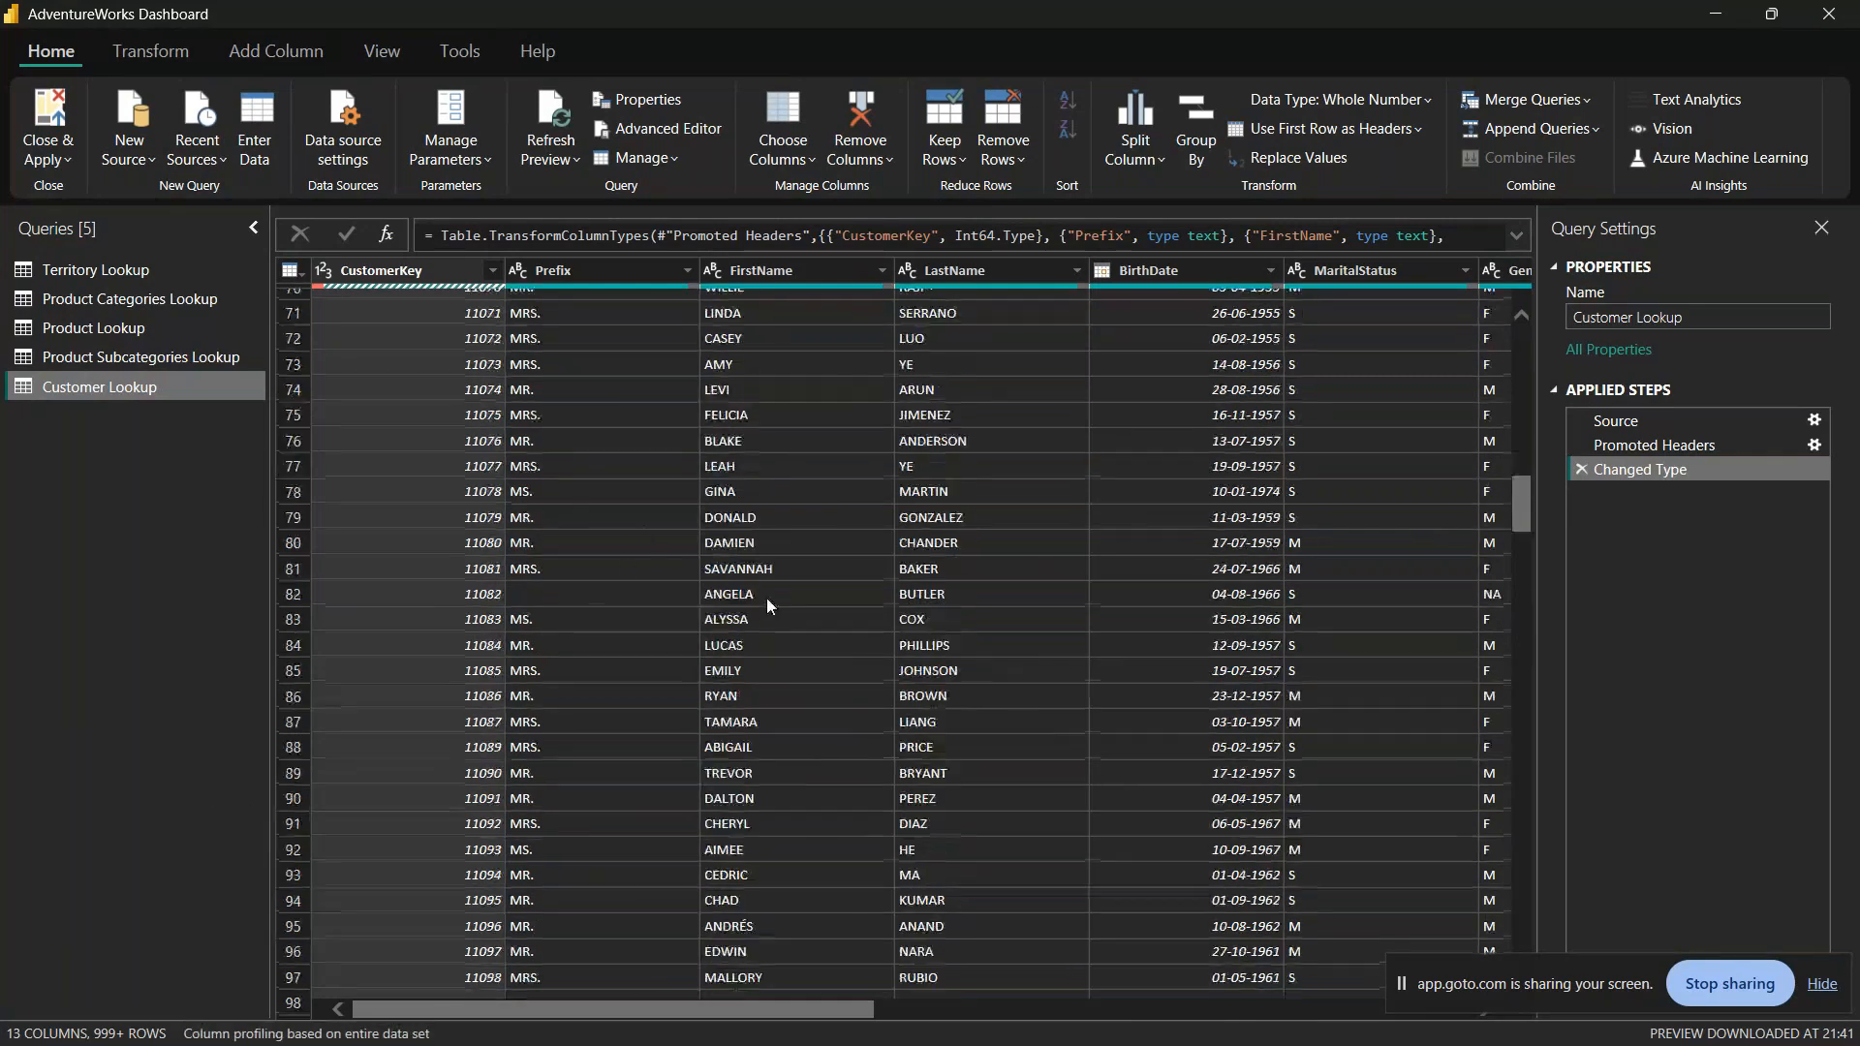
{"action": "scroll", "coordinate": [775, 596], "scroll_direction": "up", "scroll_amount": 20}
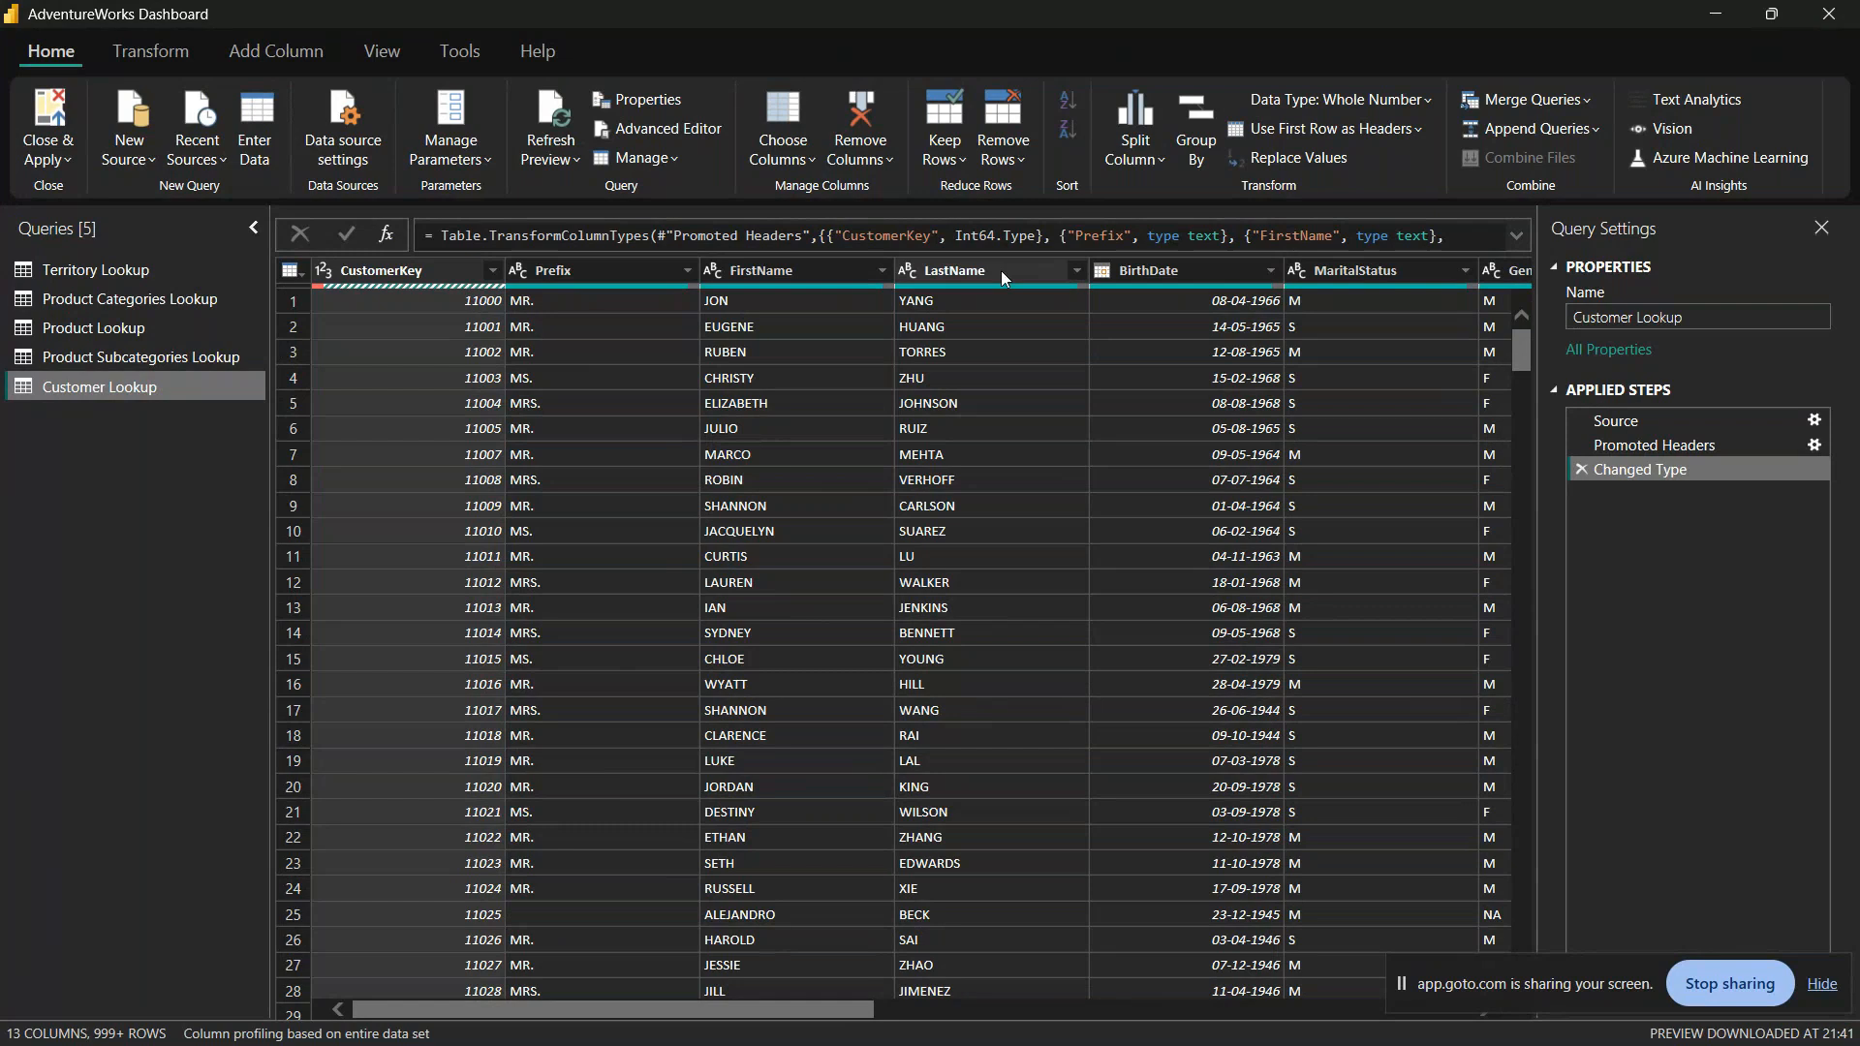
{"action": "left_click", "coordinate": [1202, 270]}
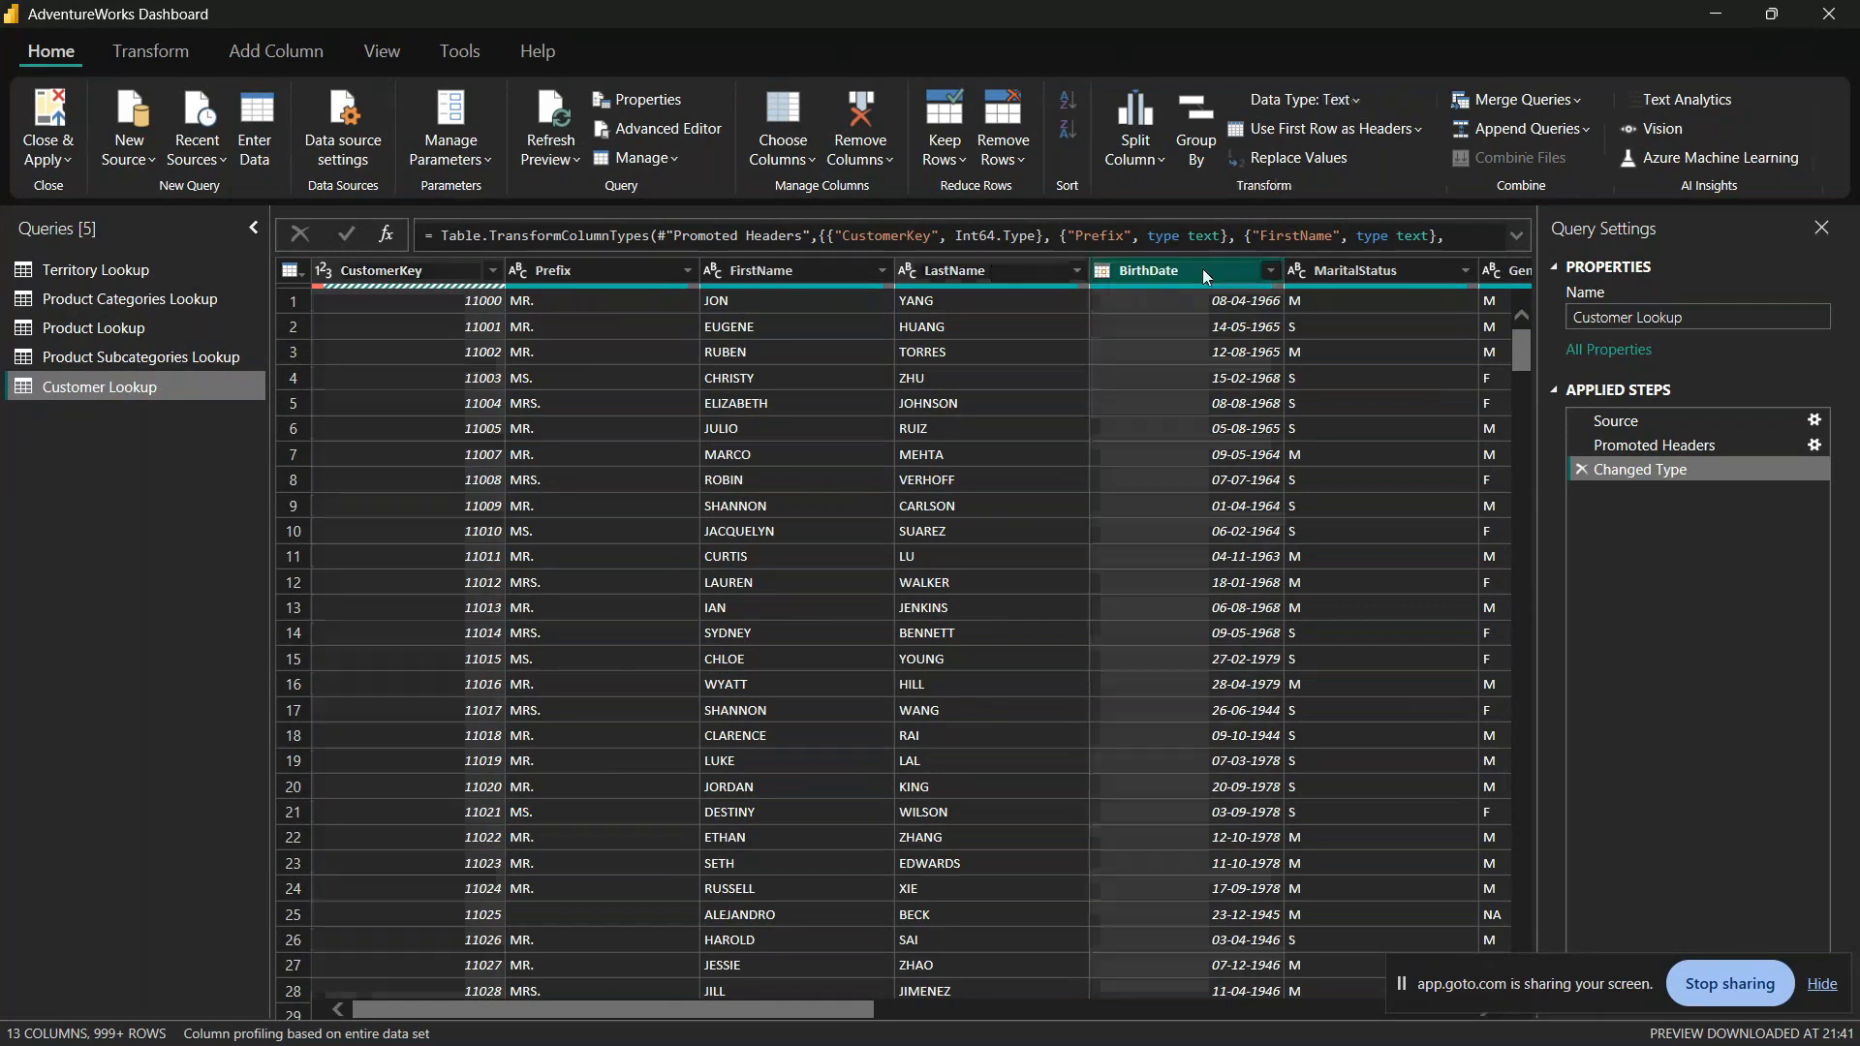
{"action": "left_click", "coordinate": [1386, 275]}
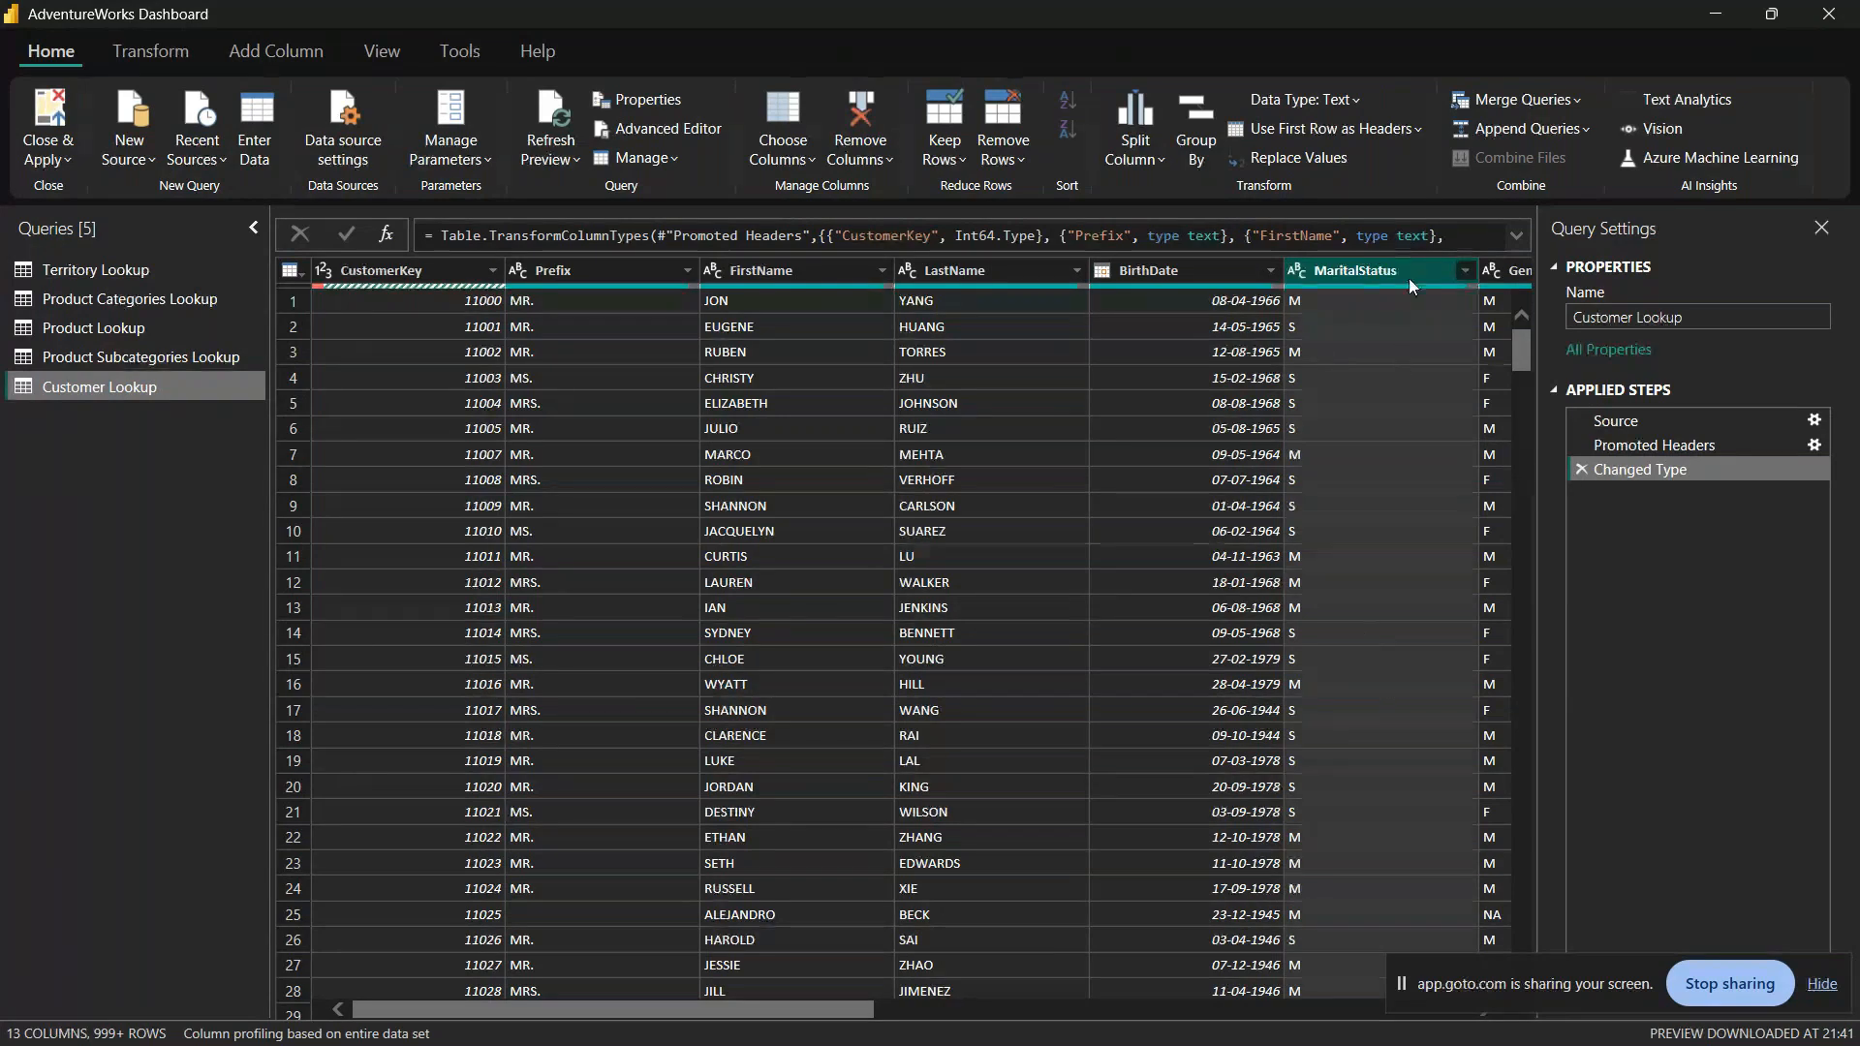
{"action": "scroll", "coordinate": [1329, 678], "scroll_direction": "down", "scroll_amount": 14}
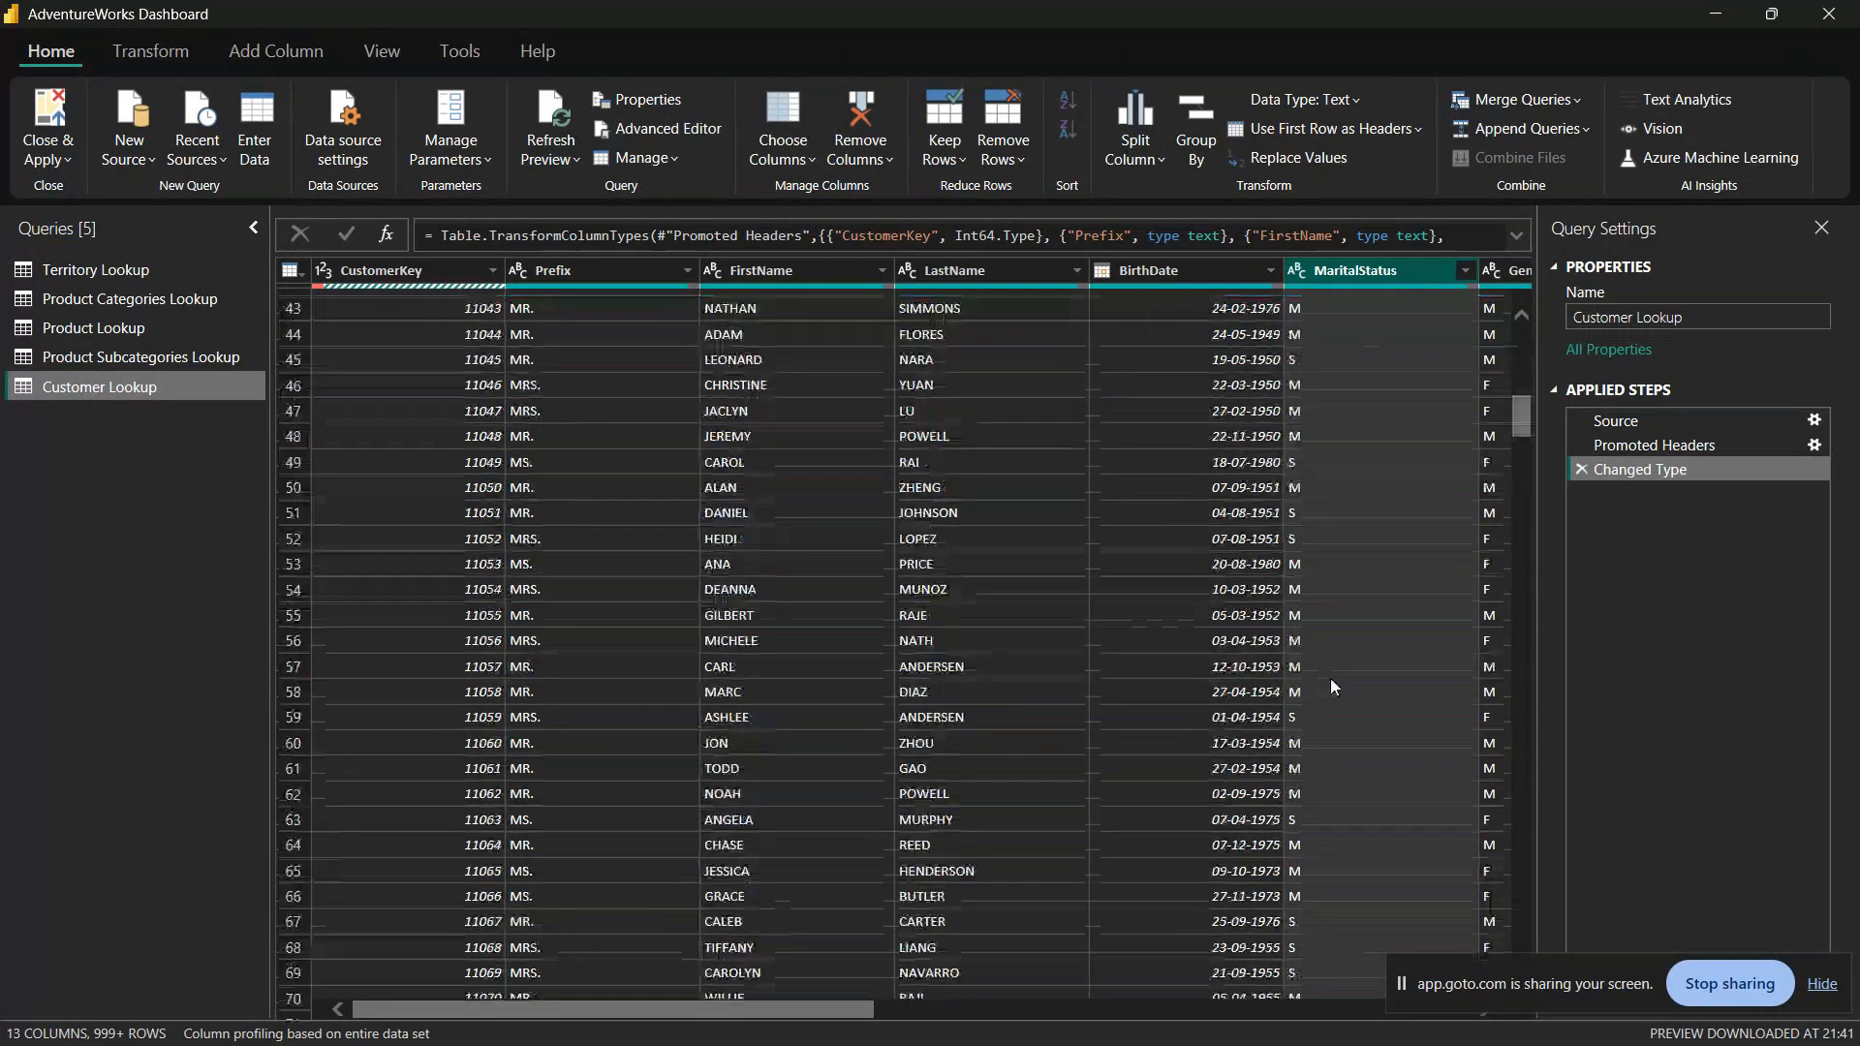
{"action": "scroll", "coordinate": [1330, 679], "scroll_direction": "down", "scroll_amount": 20}
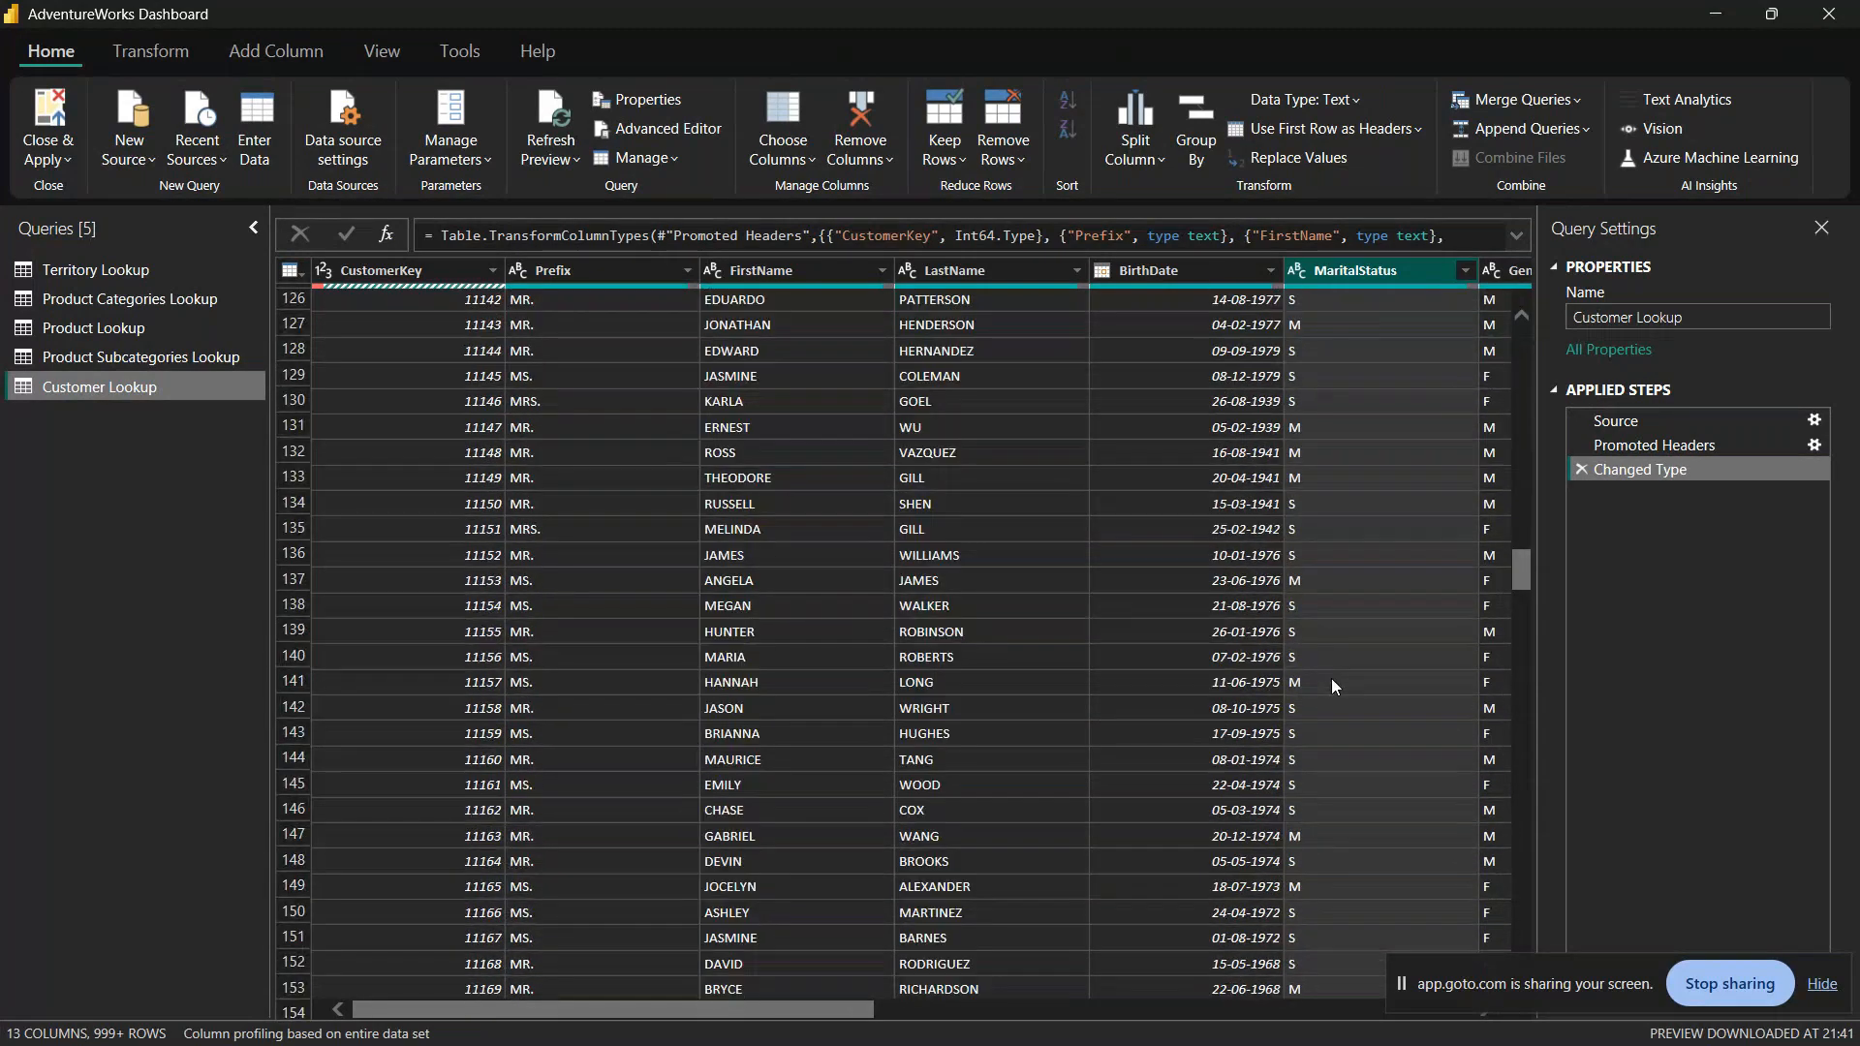
{"action": "scroll", "coordinate": [1331, 678], "scroll_direction": "down", "scroll_amount": 20}
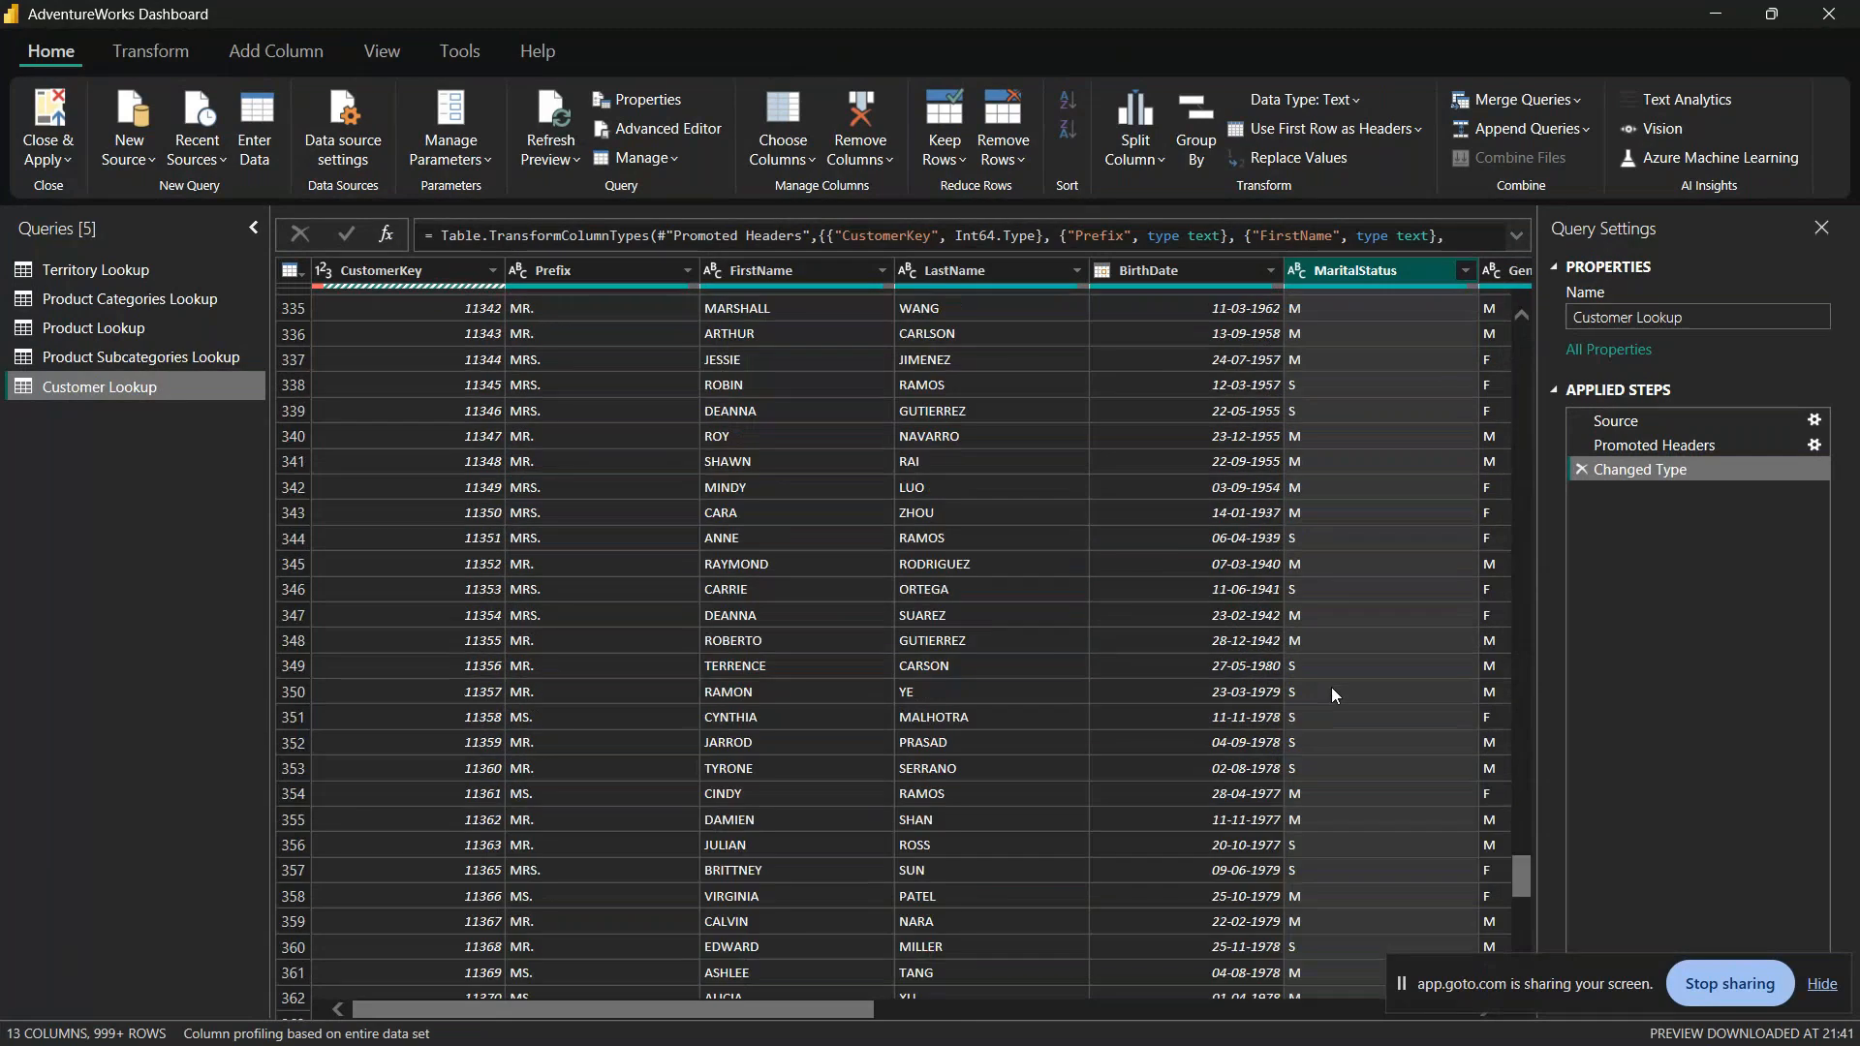
{"action": "scroll", "coordinate": [1331, 688], "scroll_direction": "up", "scroll_amount": 20}
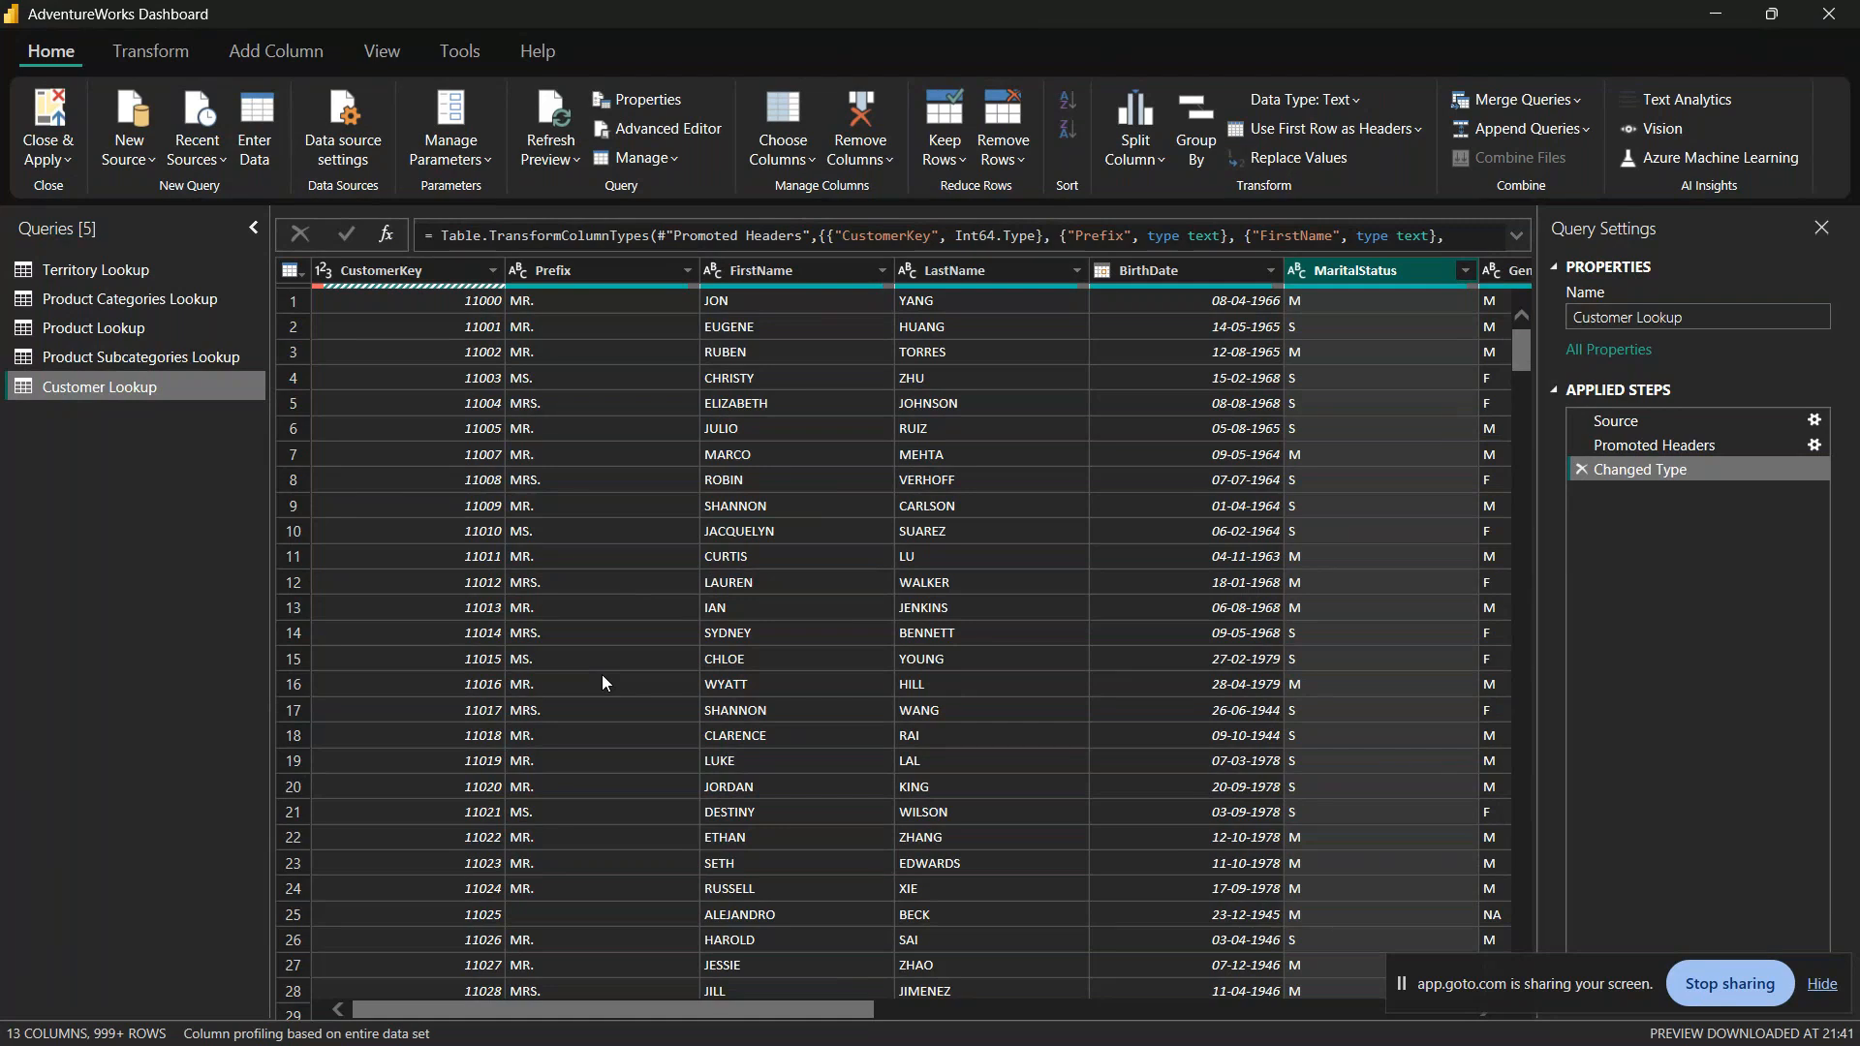
Step: Select the Prefix column and show column quality statistics in the data preview
{"action": "left_click", "coordinate": [387, 62]}
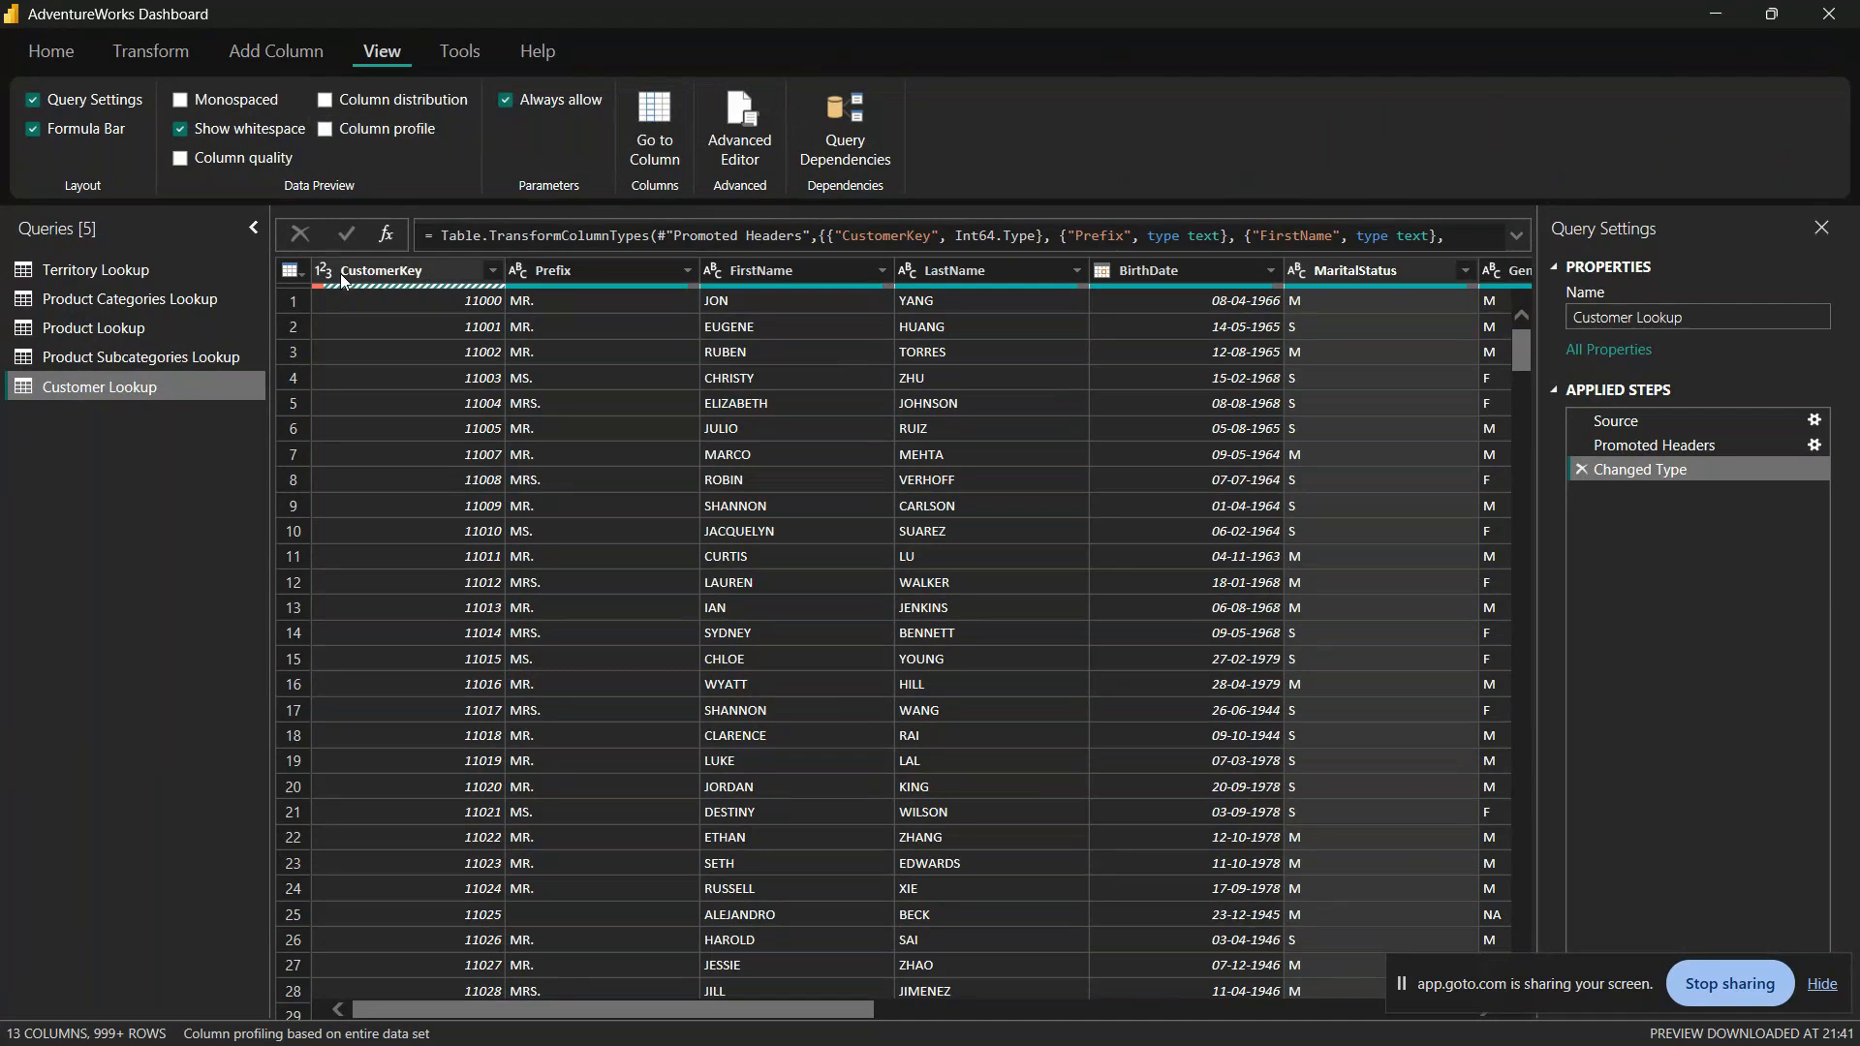
{"action": "left_click", "coordinate": [555, 279]}
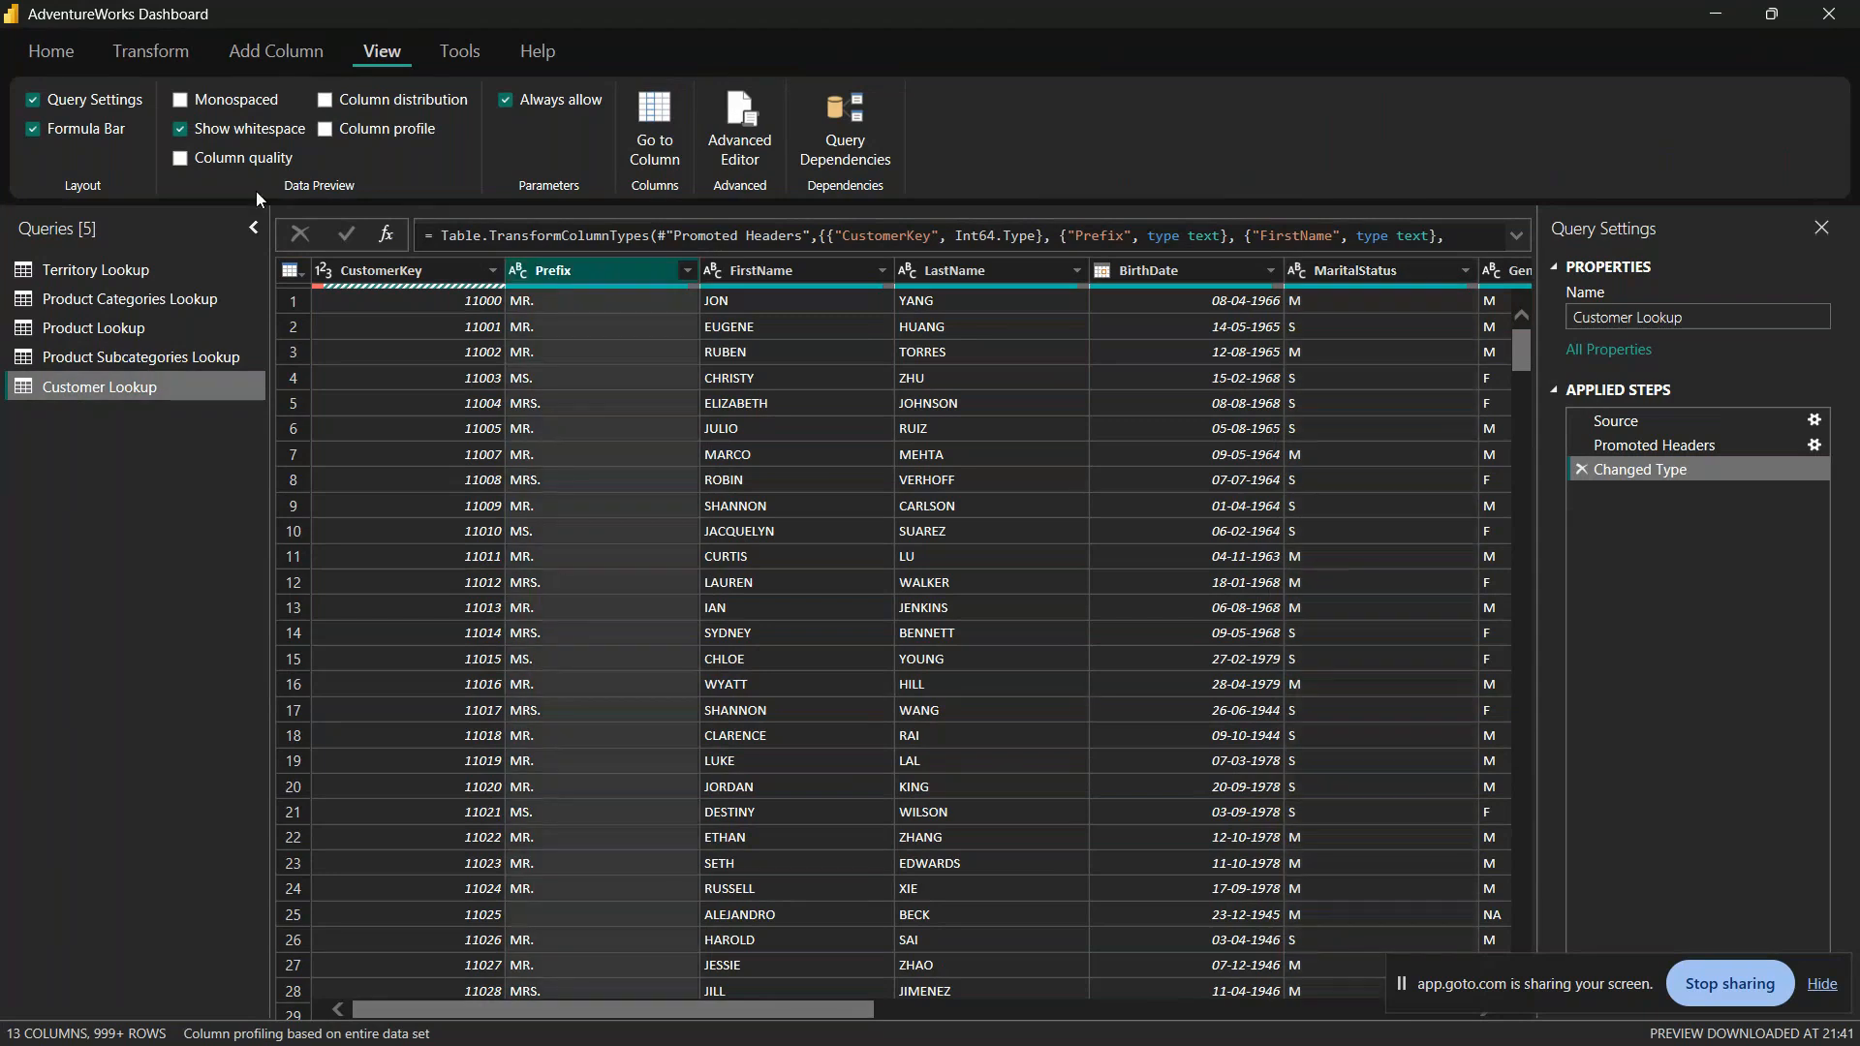
{"action": "left_click", "coordinate": [180, 158]}
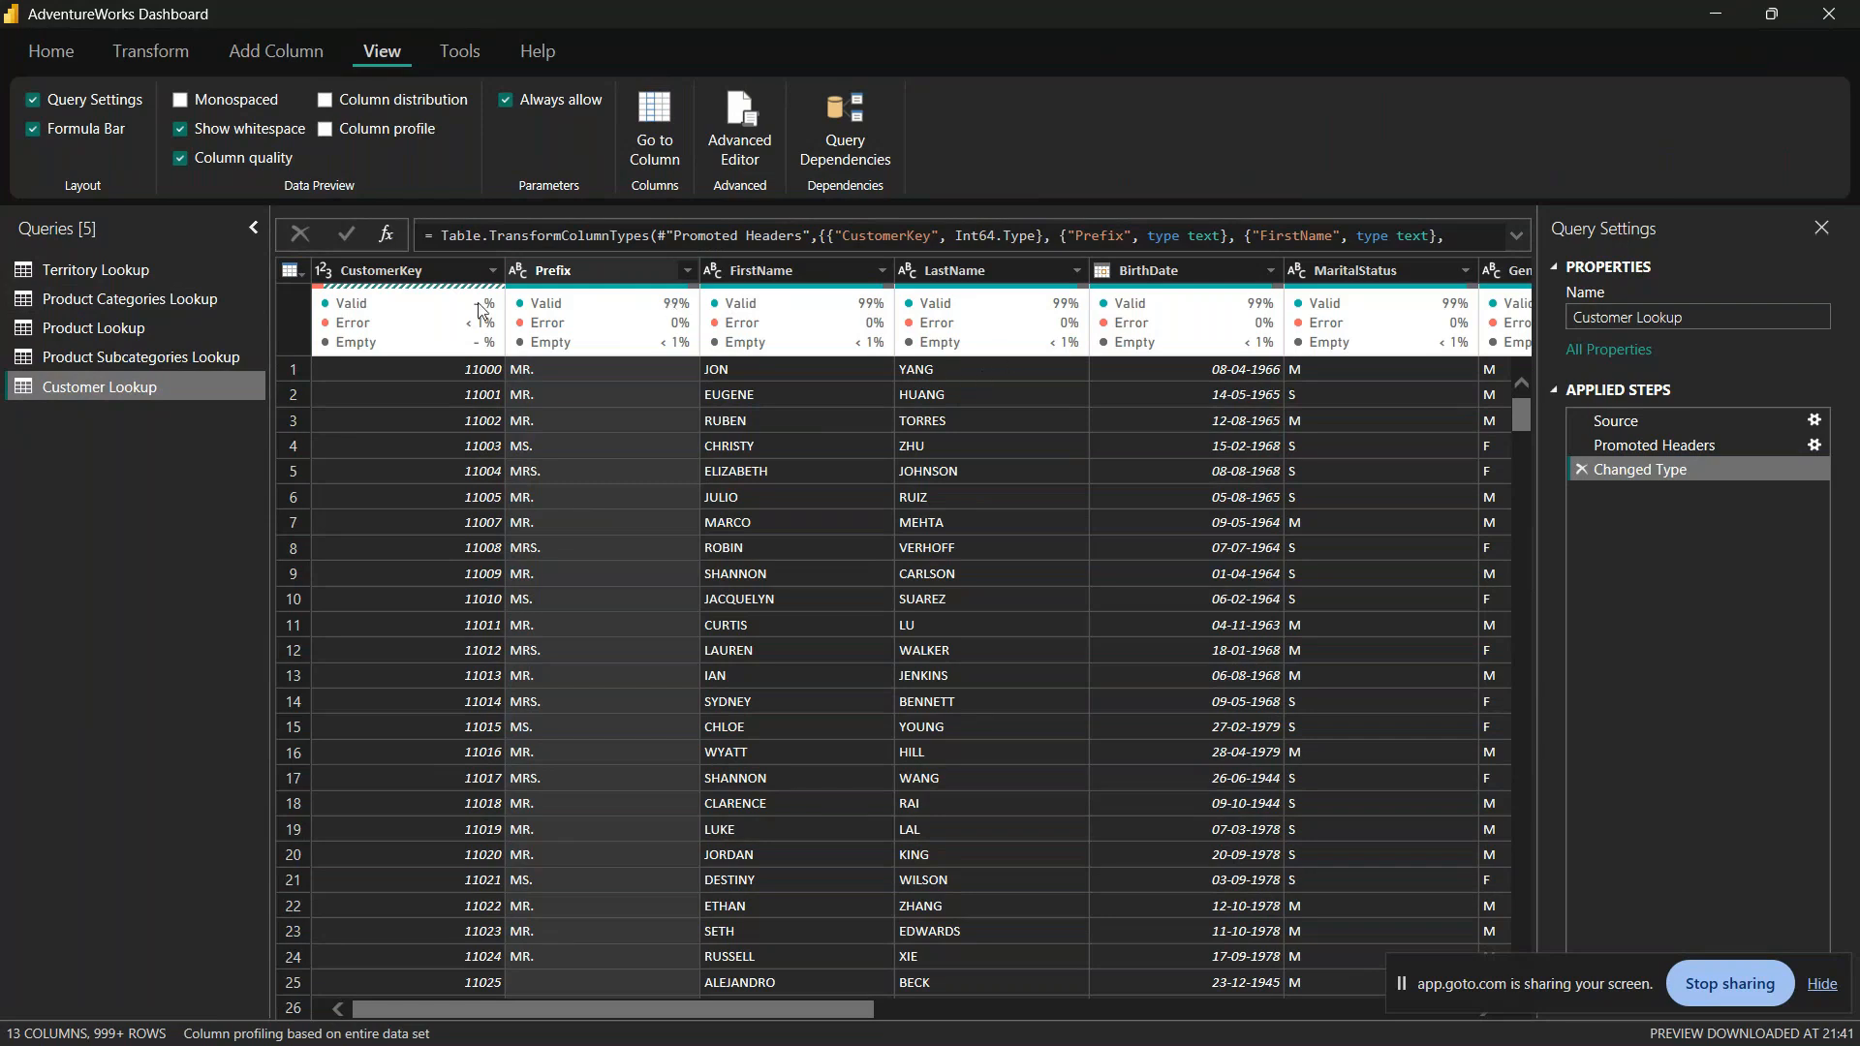
Step: Examine the CustomerKey column's error count and the cleanup options offered for it, without applying any
{"action": "mouse_move", "coordinate": [355, 308]}
{"action": "left_click_drag", "start_coordinate": [702, 1005], "coordinate": [659, 974]}
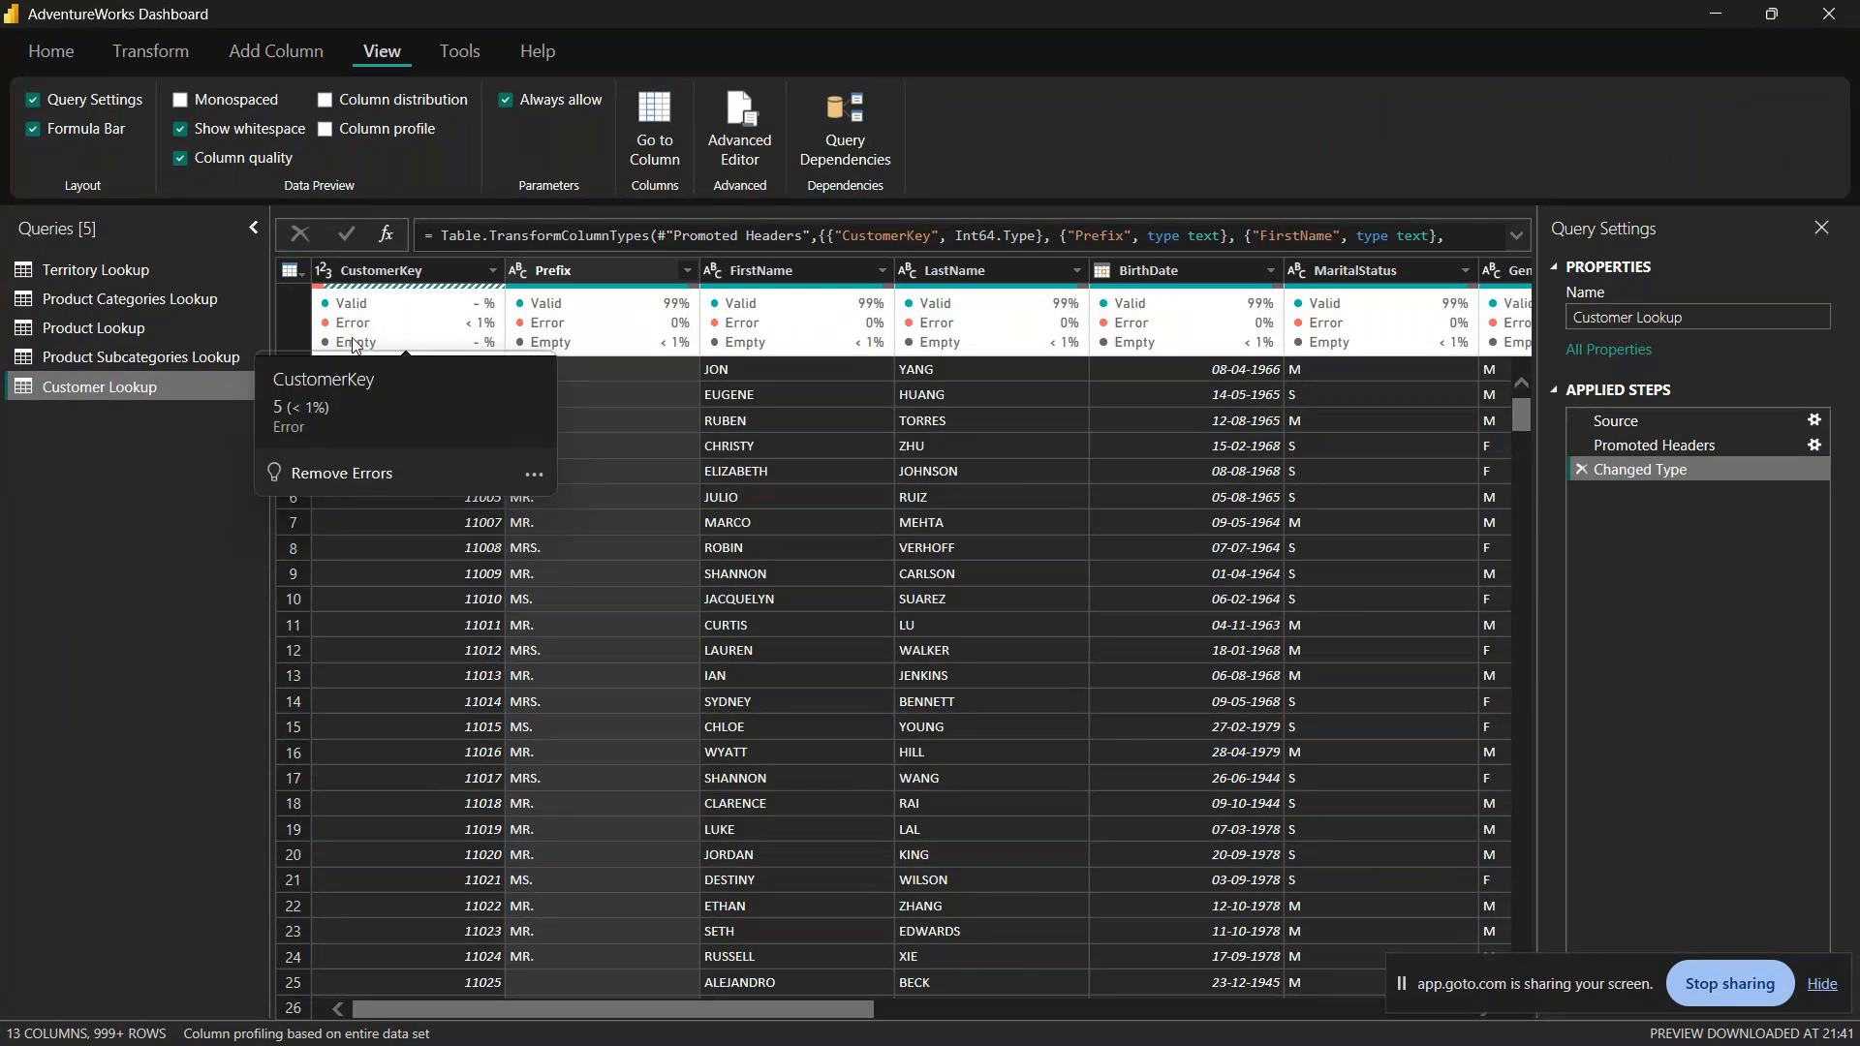
{"action": "left_click", "coordinate": [533, 474]}
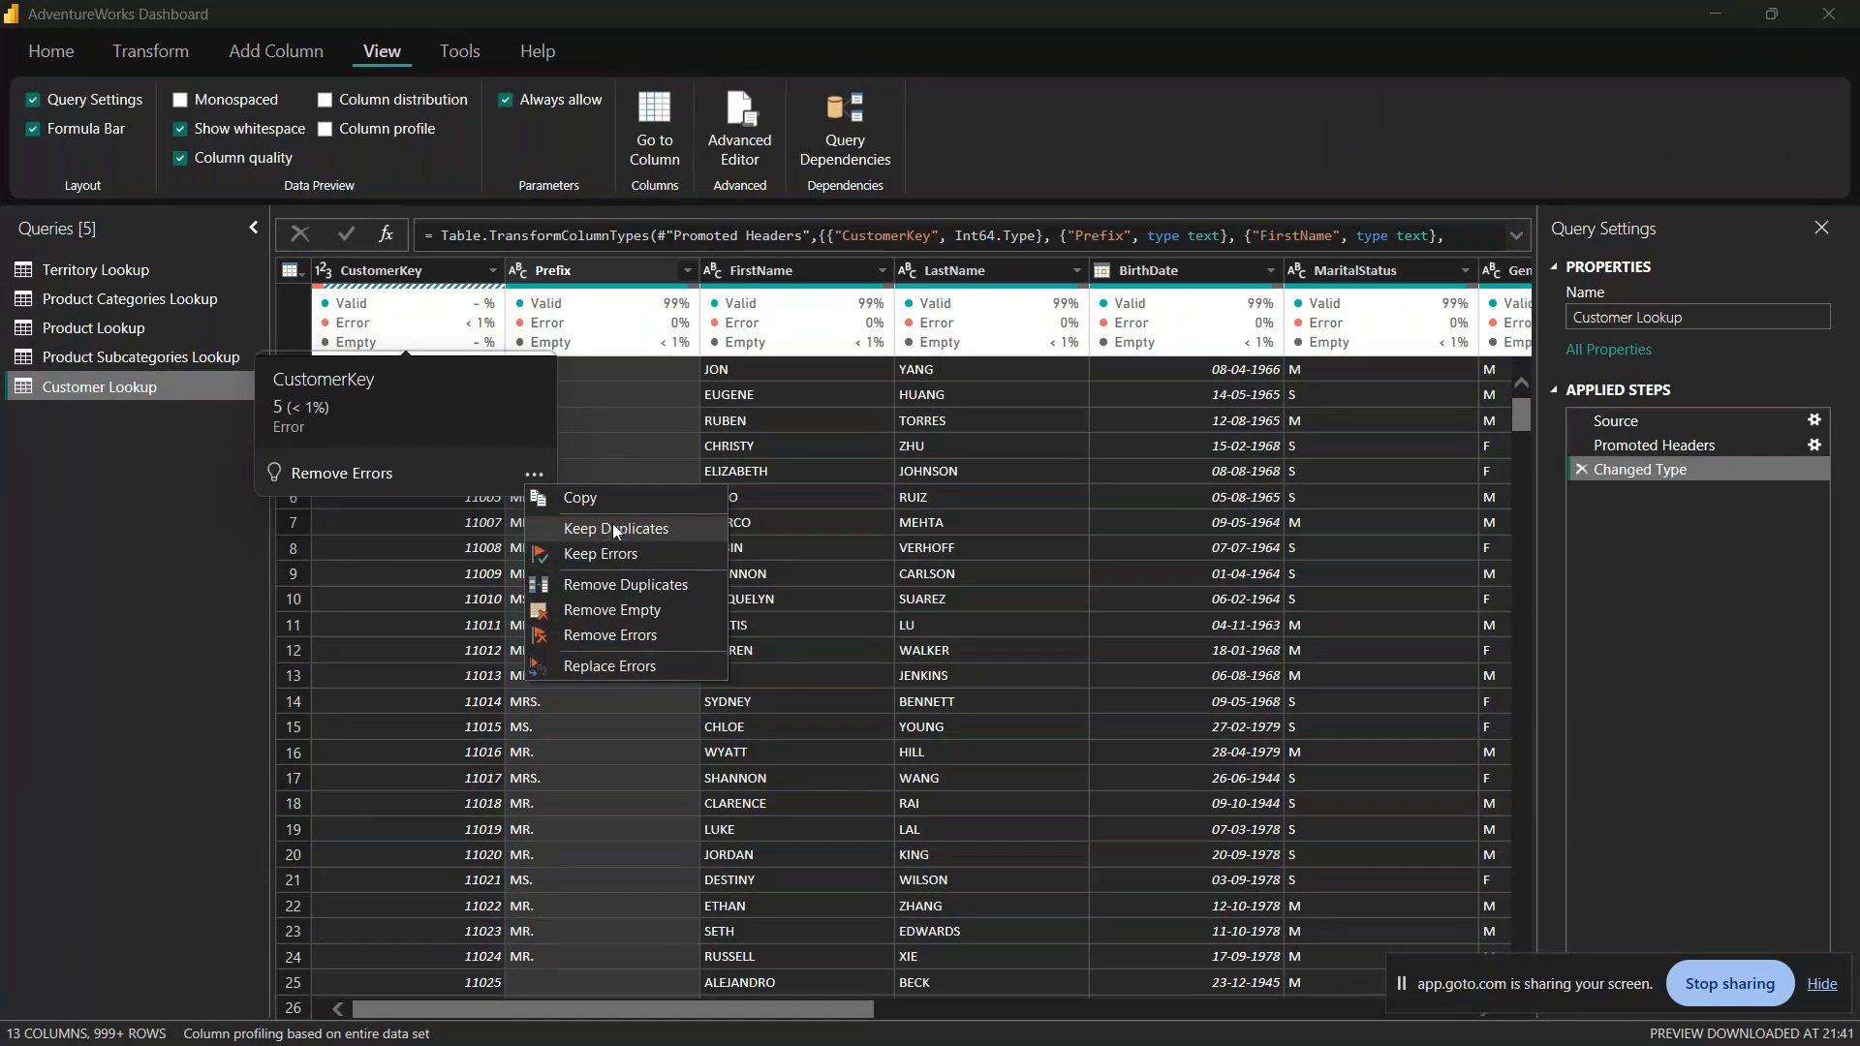
{"action": "left_click", "coordinate": [114, 709]}
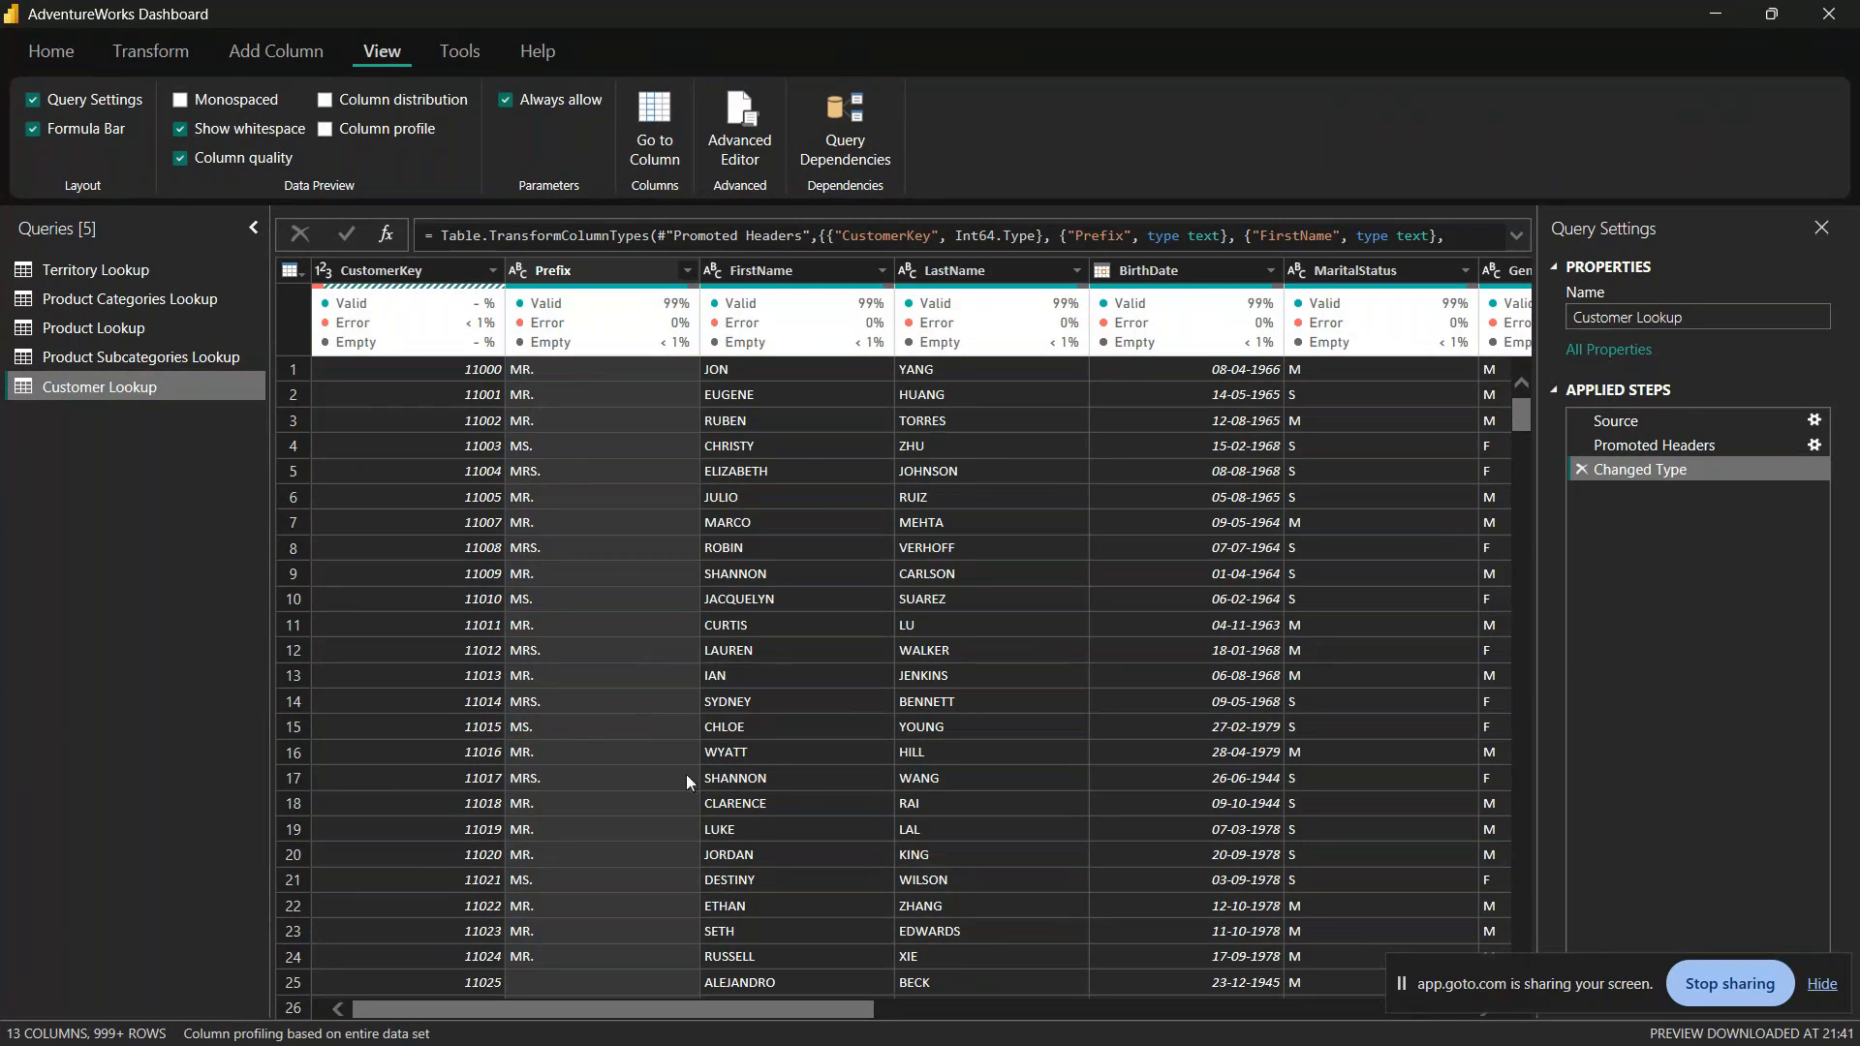
Step: Set column profiling to be based on the top 1000 rows and check the Prefix column's quality
{"action": "left_click", "coordinate": [361, 1036]}
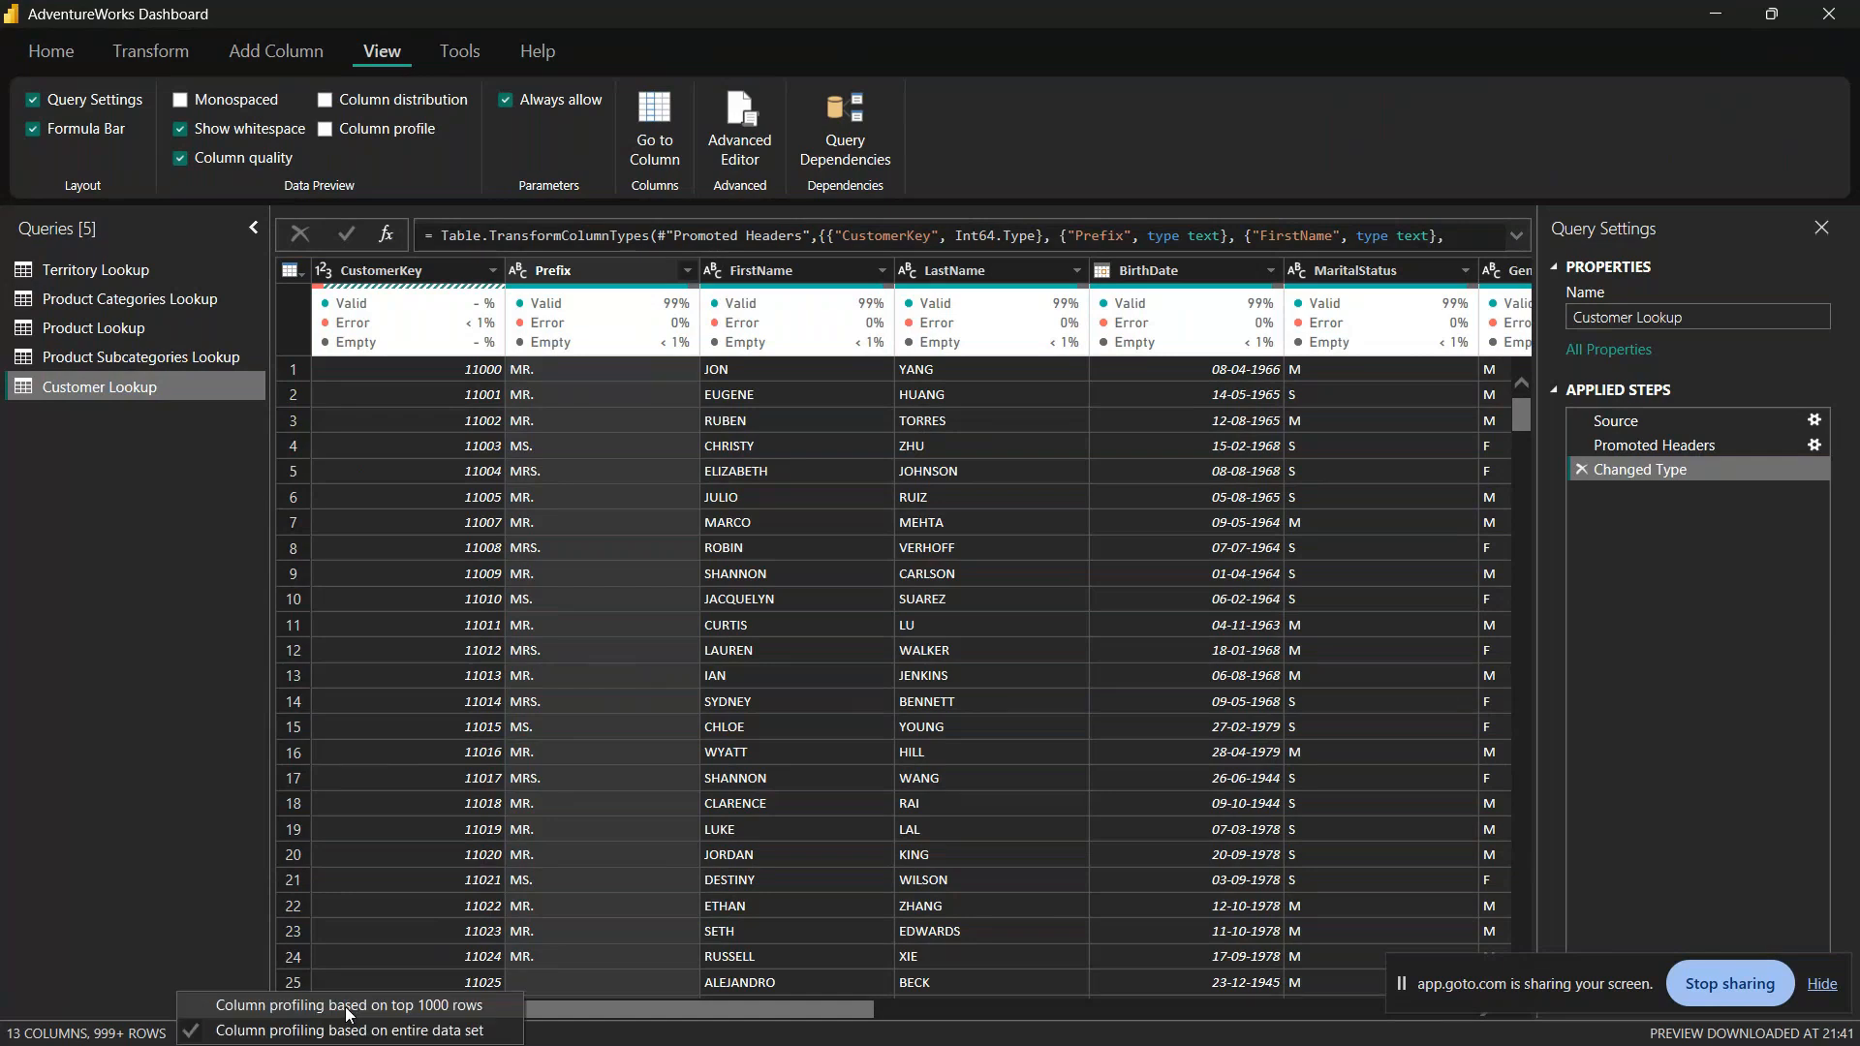
{"action": "left_click", "coordinate": [346, 1007]}
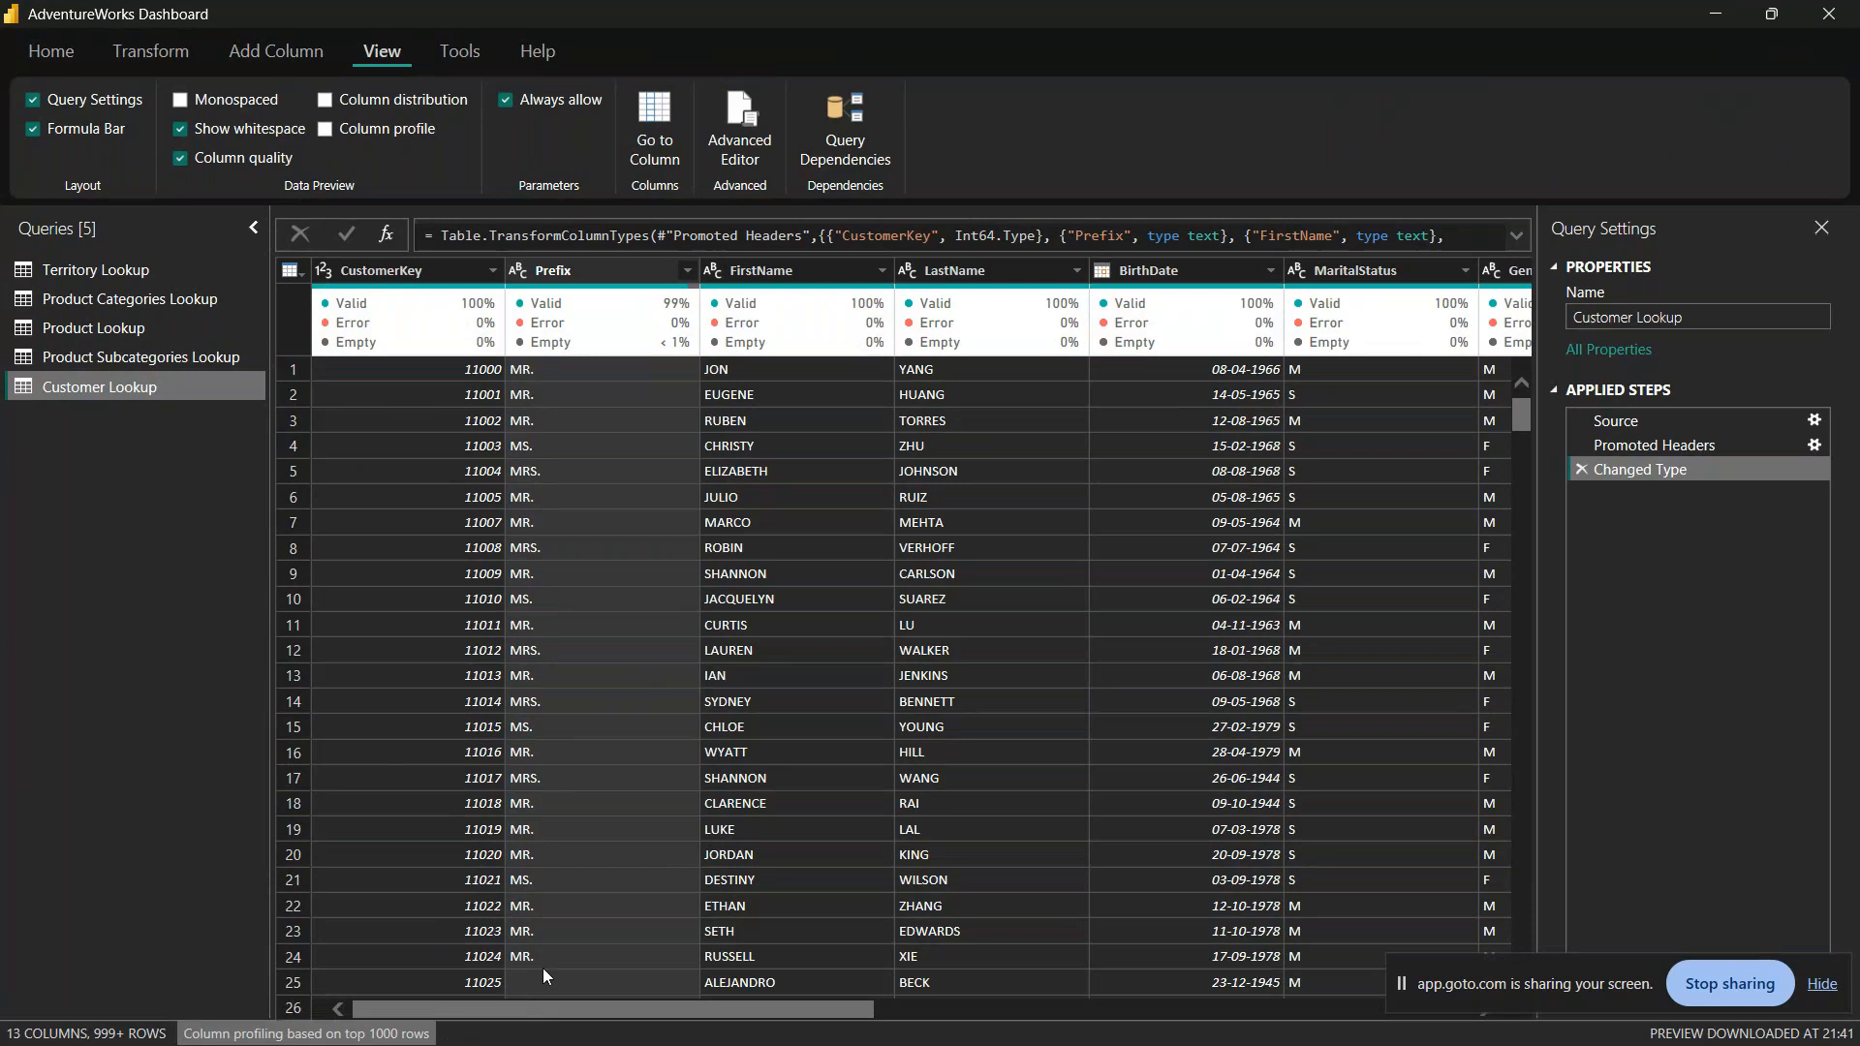
{"action": "left_click_drag", "start_coordinate": [558, 1007], "coordinate": [362, 973]}
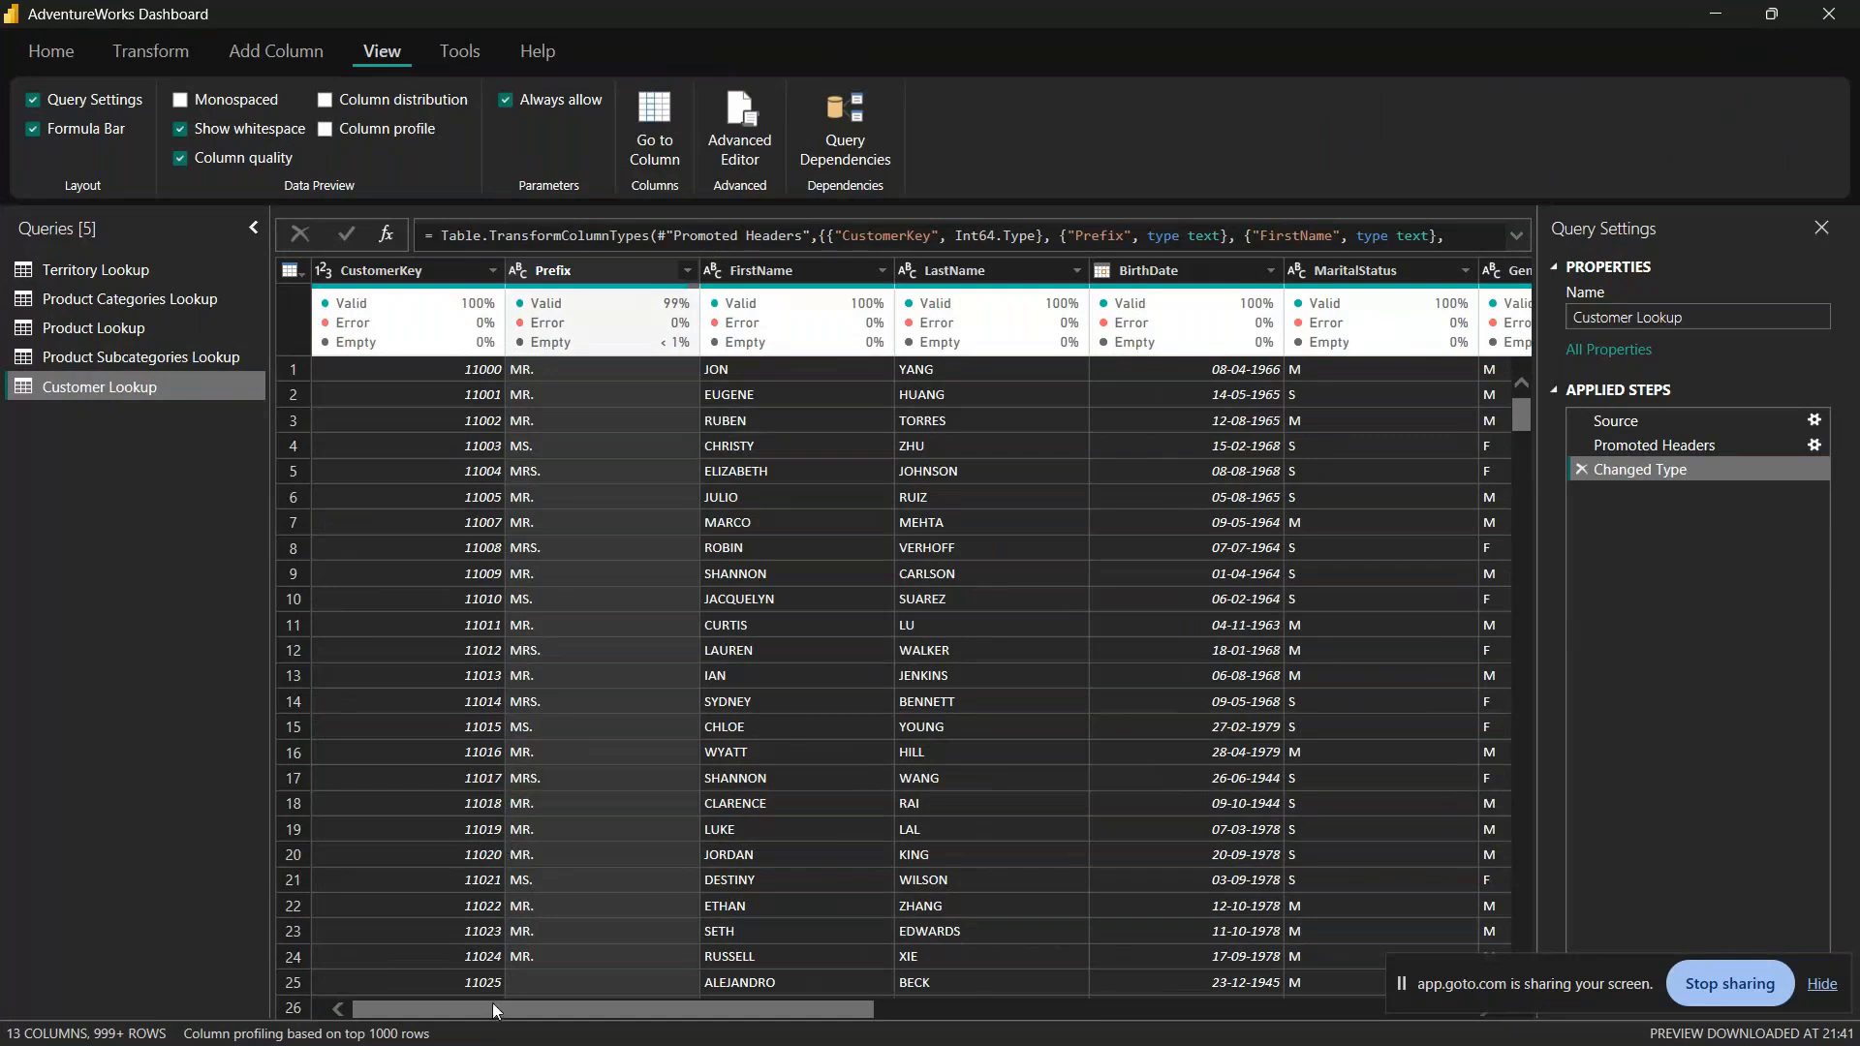
{"action": "mouse_move", "coordinate": [492, 1007]}
{"action": "left_mouse_down"}
{"action": "mouse_move", "coordinate": [775, 977]}
{"action": "mouse_move", "coordinate": [1075, 979]}
{"action": "mouse_move", "coordinate": [488, 998]}
{"action": "left_mouse_up"}
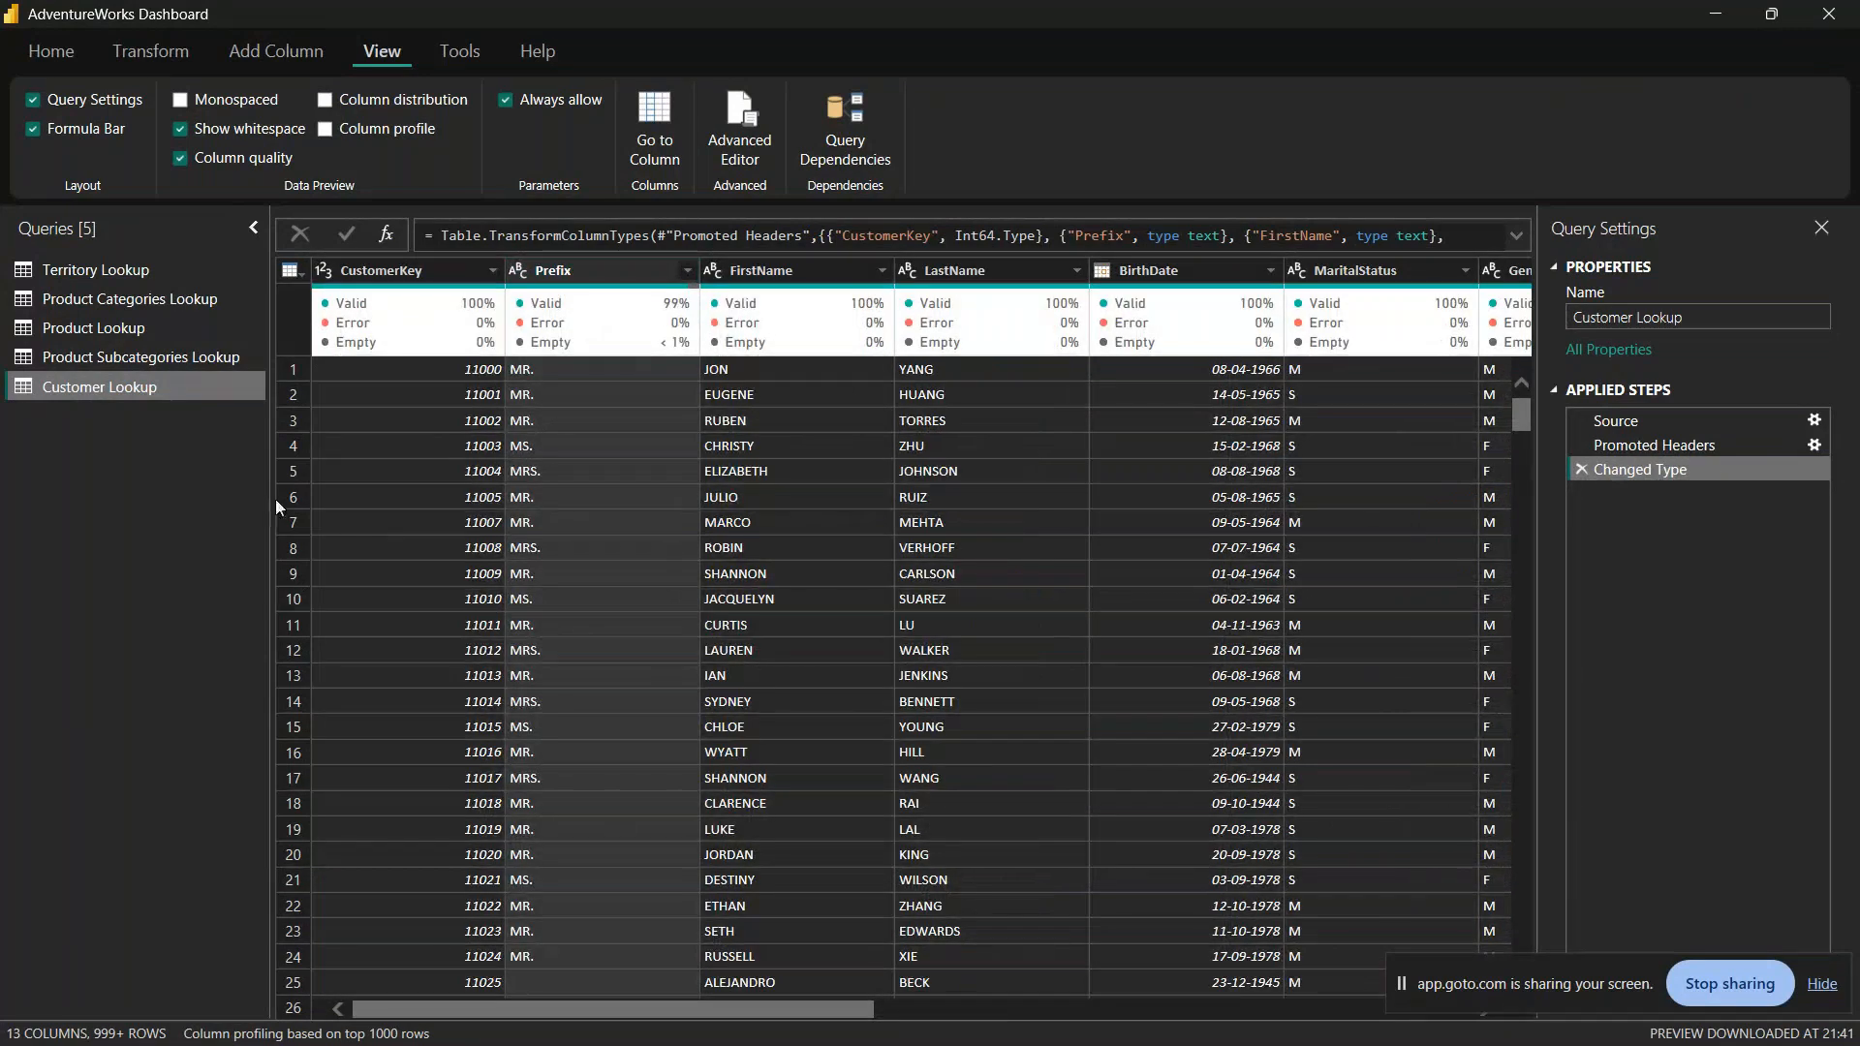
{"action": "mouse_move", "coordinate": [636, 302]}
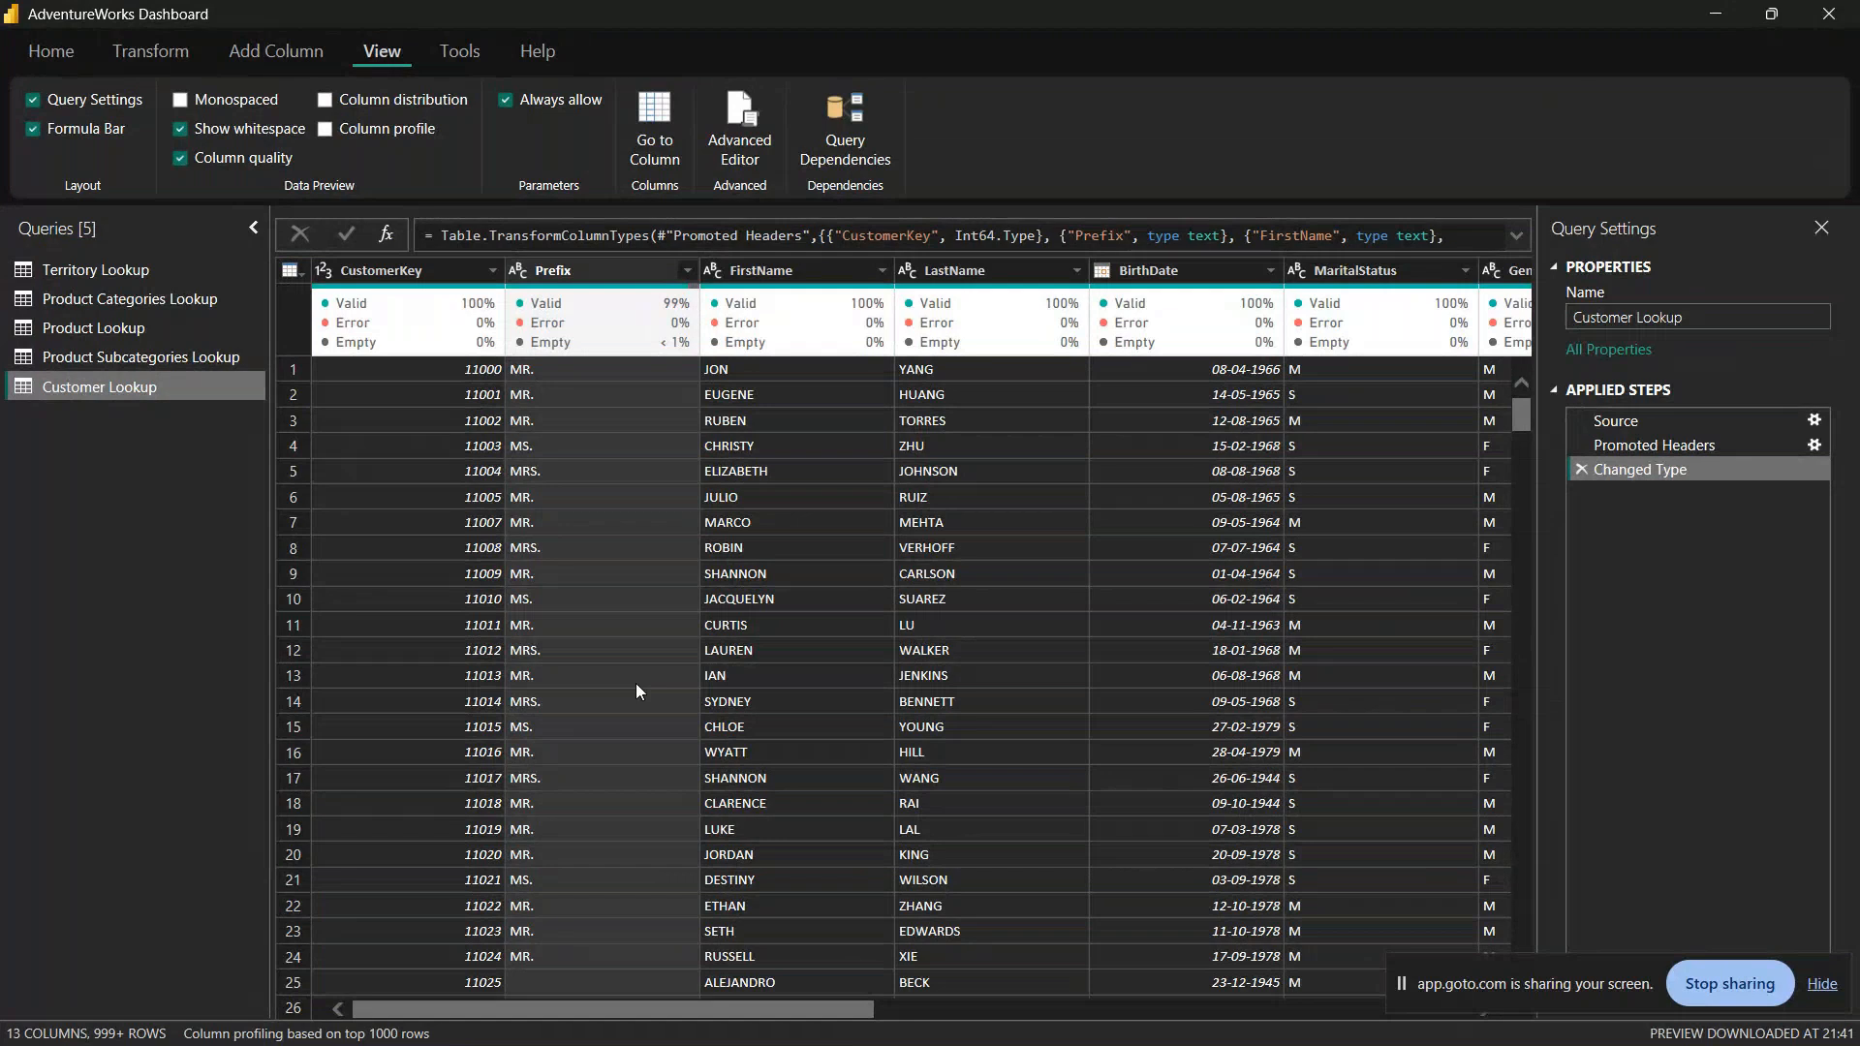
{"action": "mouse_move", "coordinate": [255, 1018]}
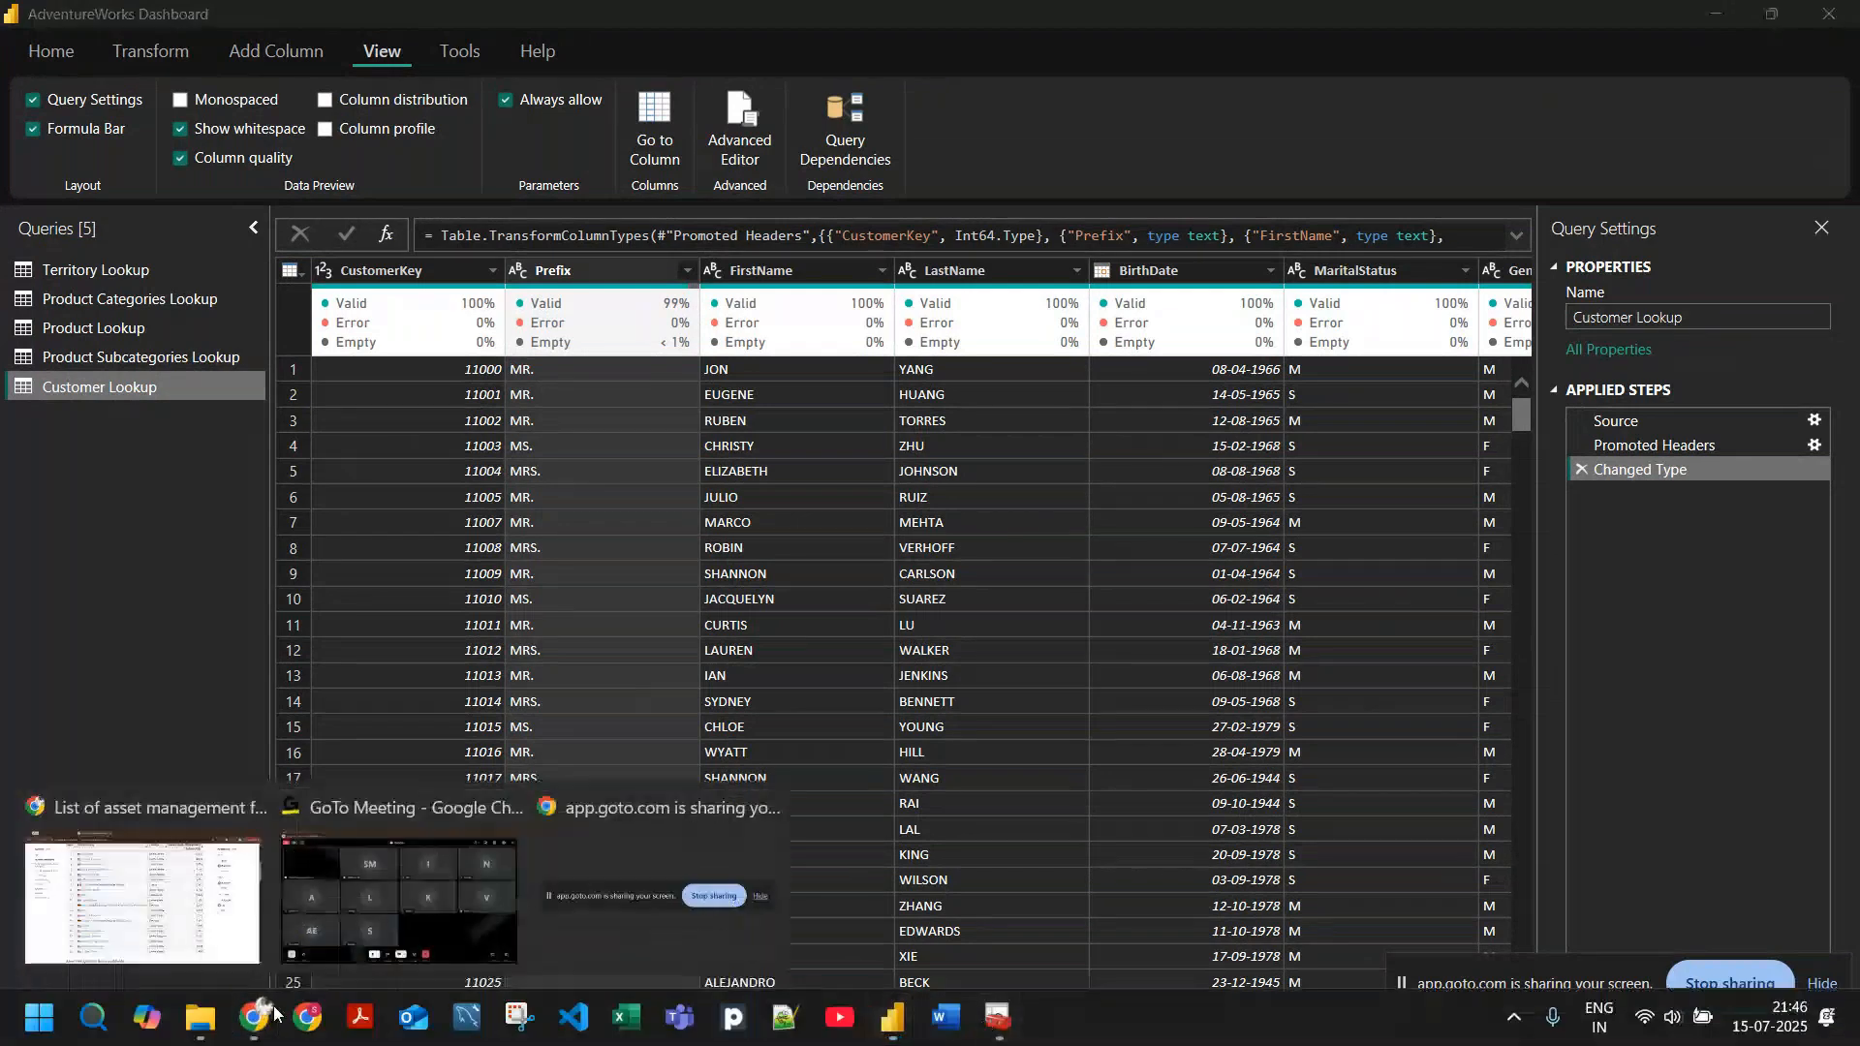
{"action": "left_click", "coordinate": [430, 899]}
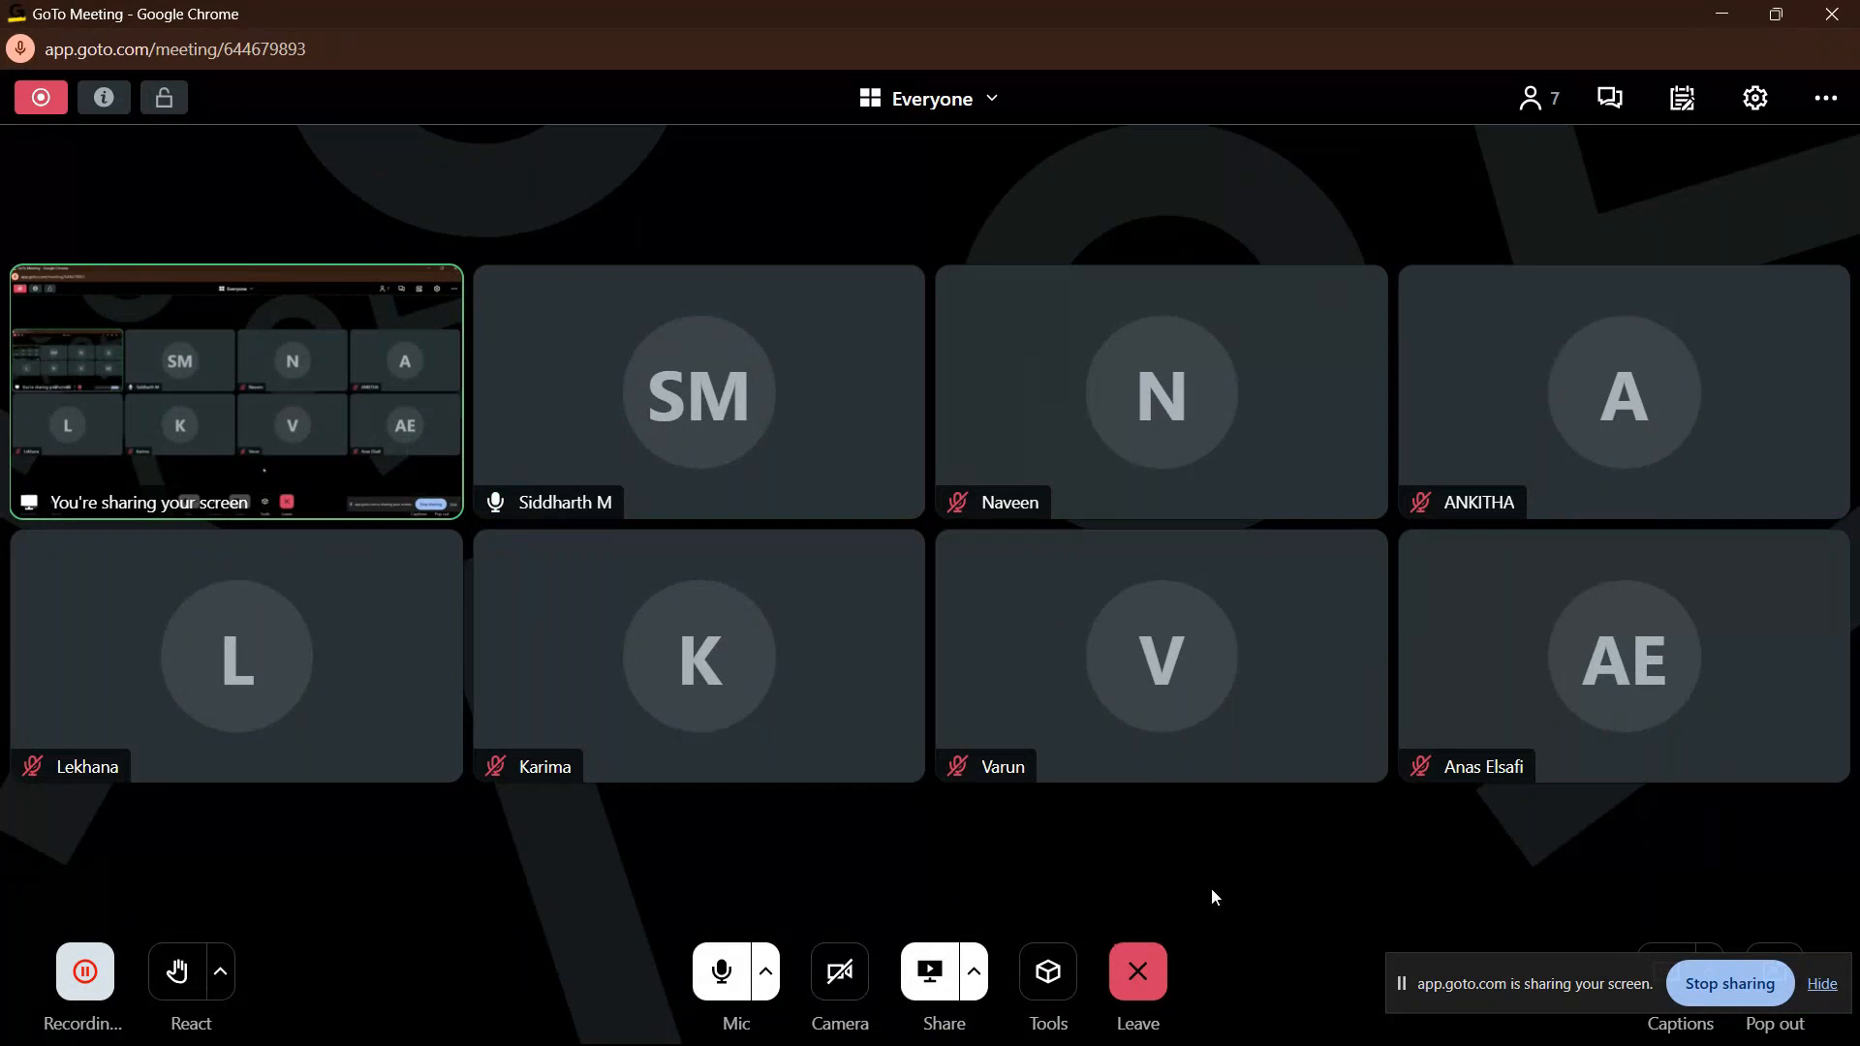
{"action": "key", "text": "alt+Tab"}
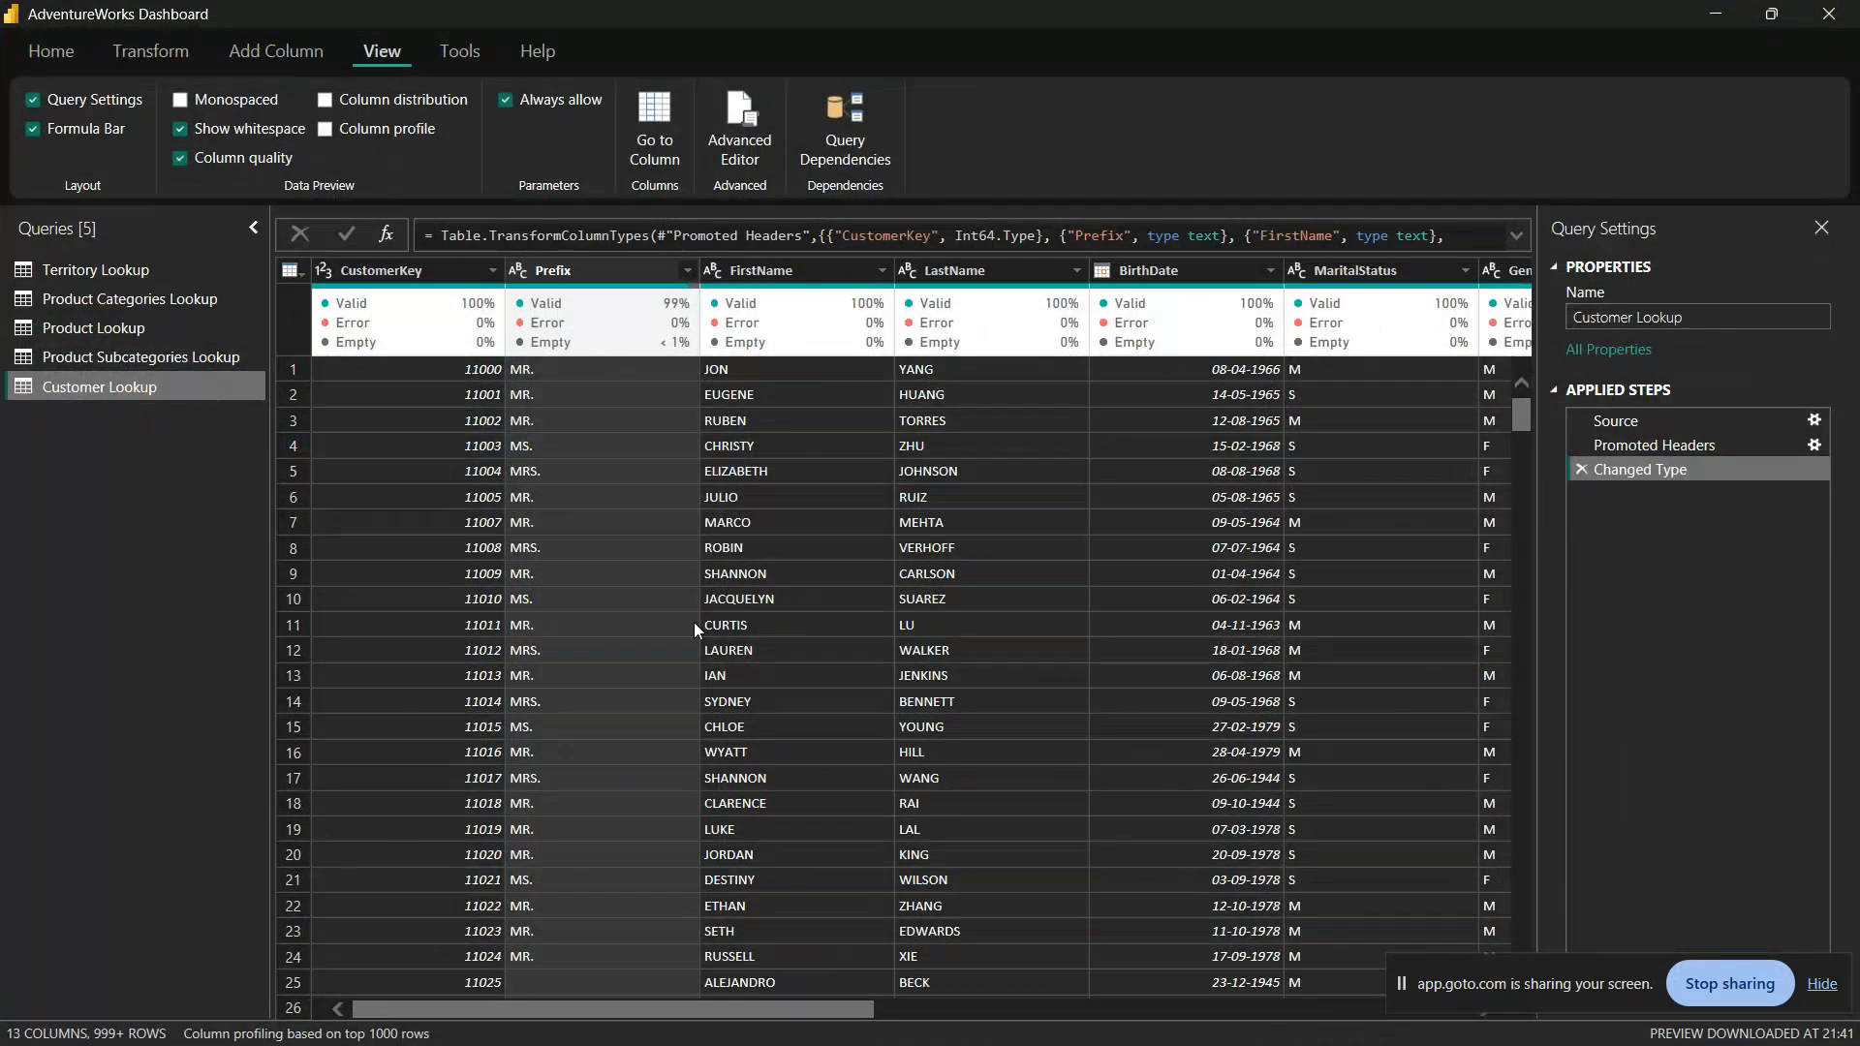
Step: Examine the blank Prefix cell in row 25 and the quality statistics of the CustomerKey and Prefix columns
{"action": "scroll", "coordinate": [694, 625], "scroll_direction": "down", "scroll_amount": 4}
{"action": "left_click", "coordinate": [530, 660]}
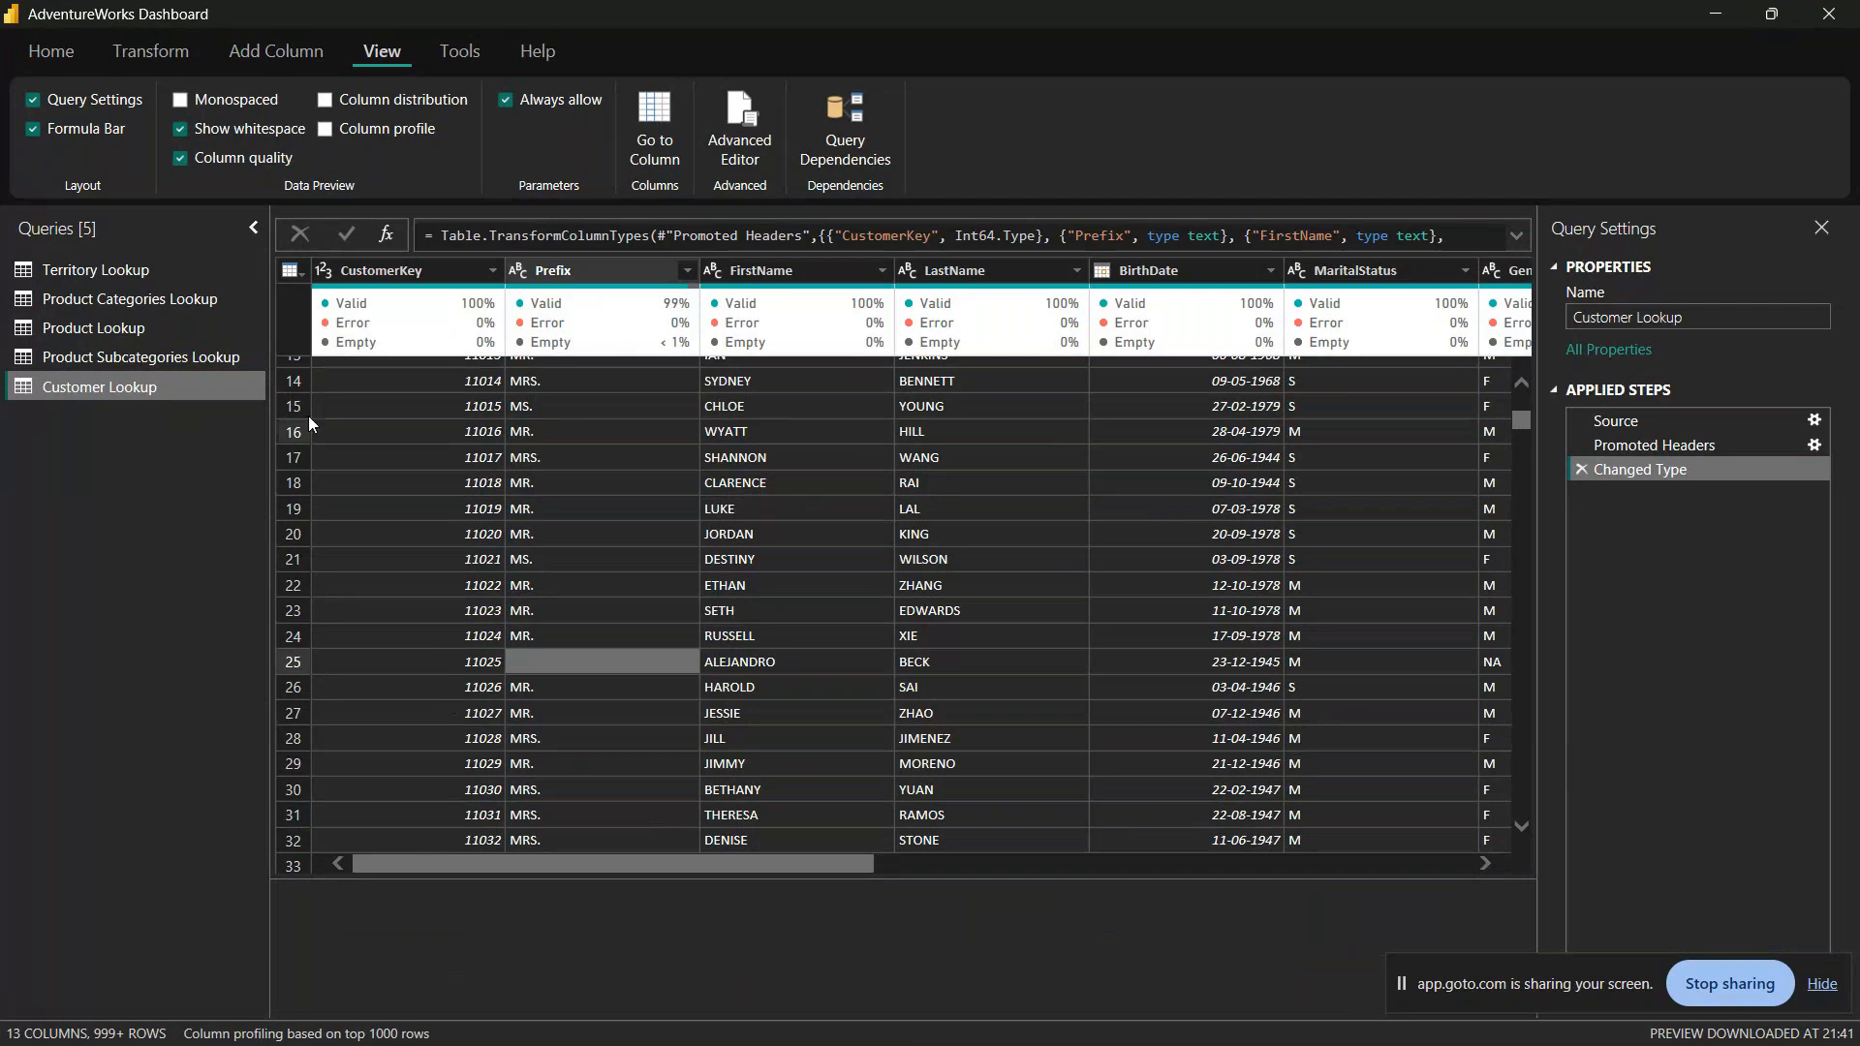
{"action": "mouse_move", "coordinate": [390, 320]}
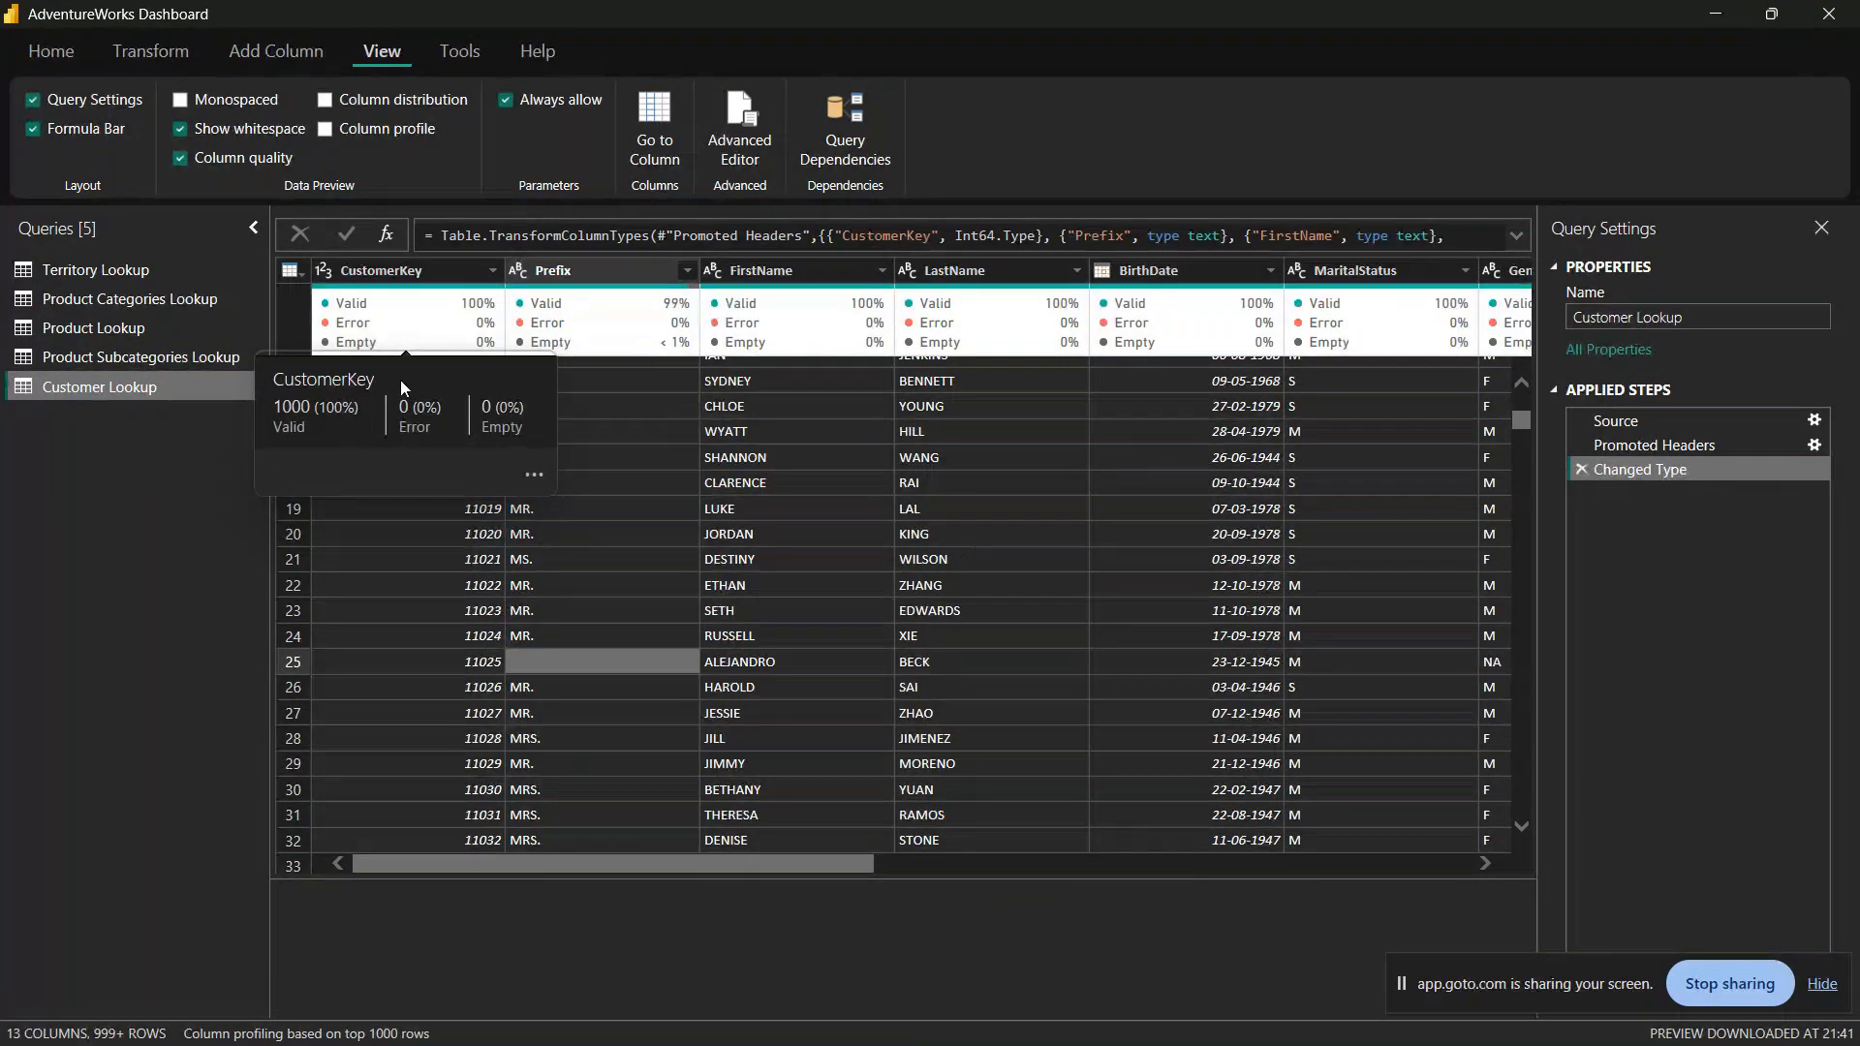
{"action": "left_click", "coordinate": [435, 281]}
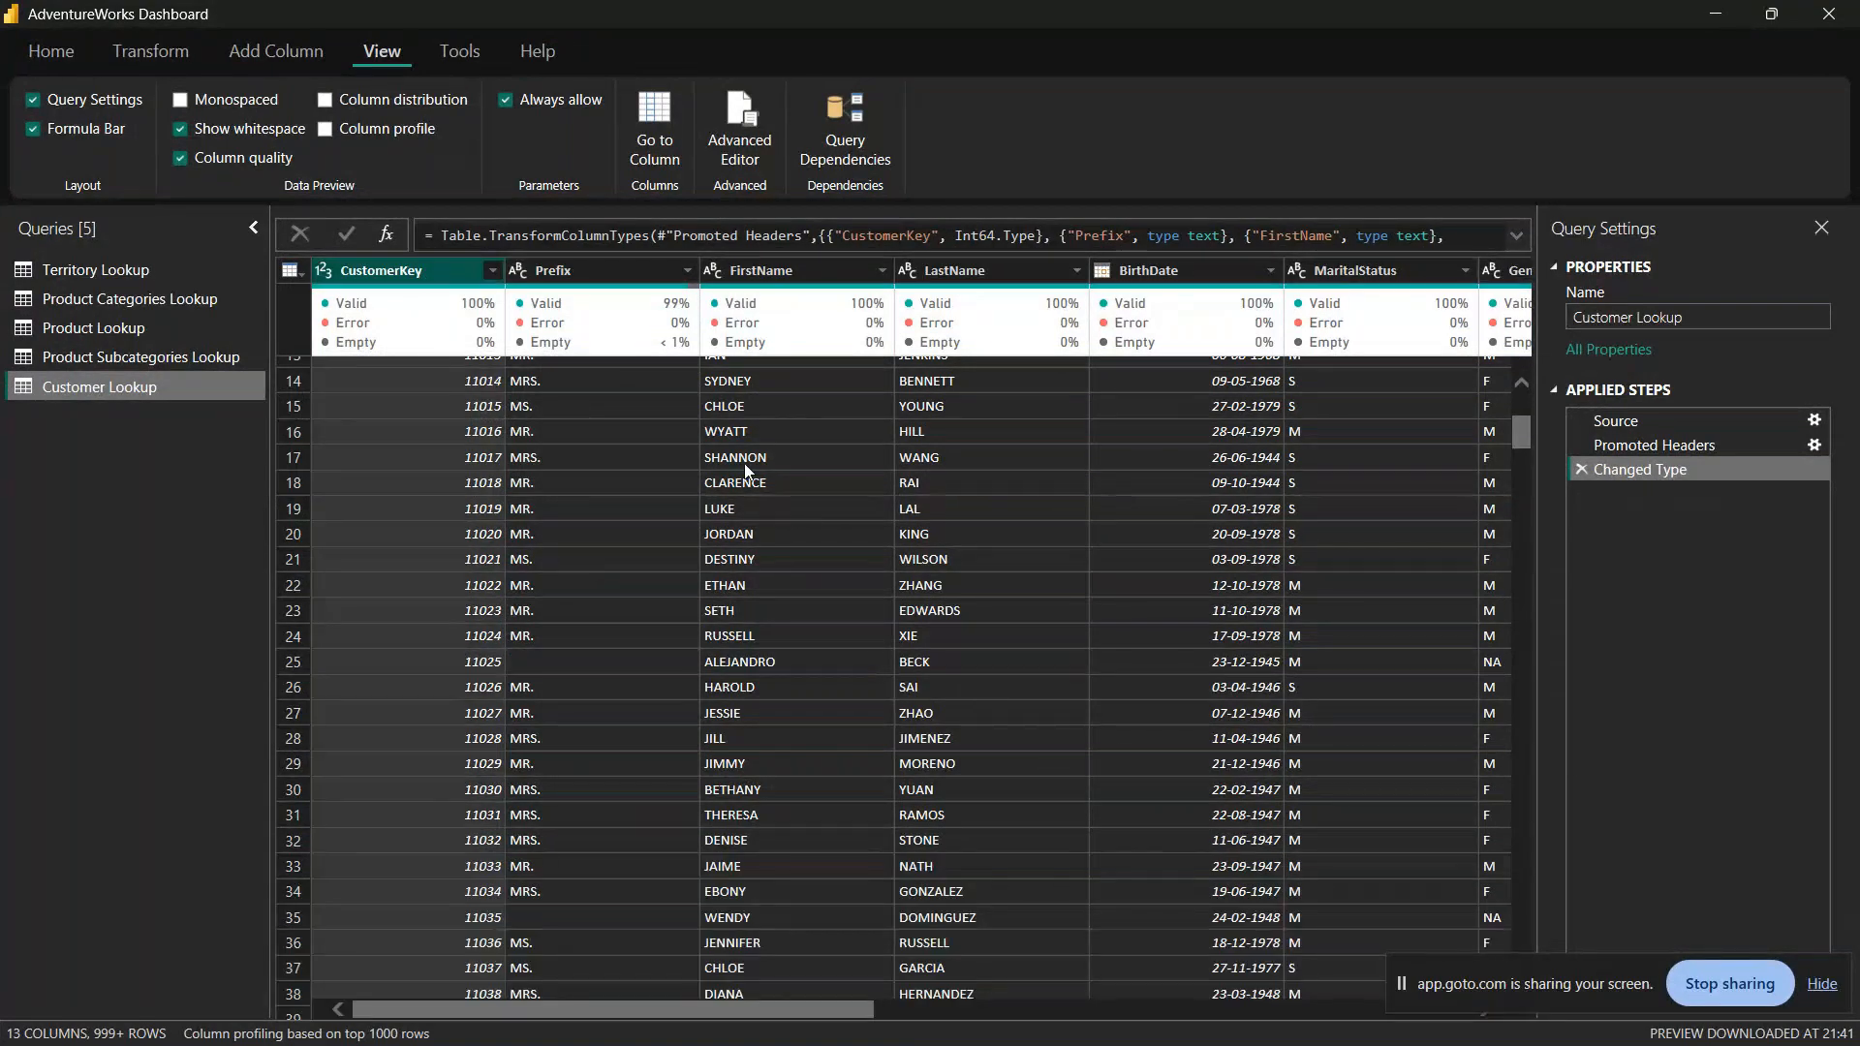
{"action": "scroll", "coordinate": [540, 711], "scroll_direction": "up", "scroll_amount": 5}
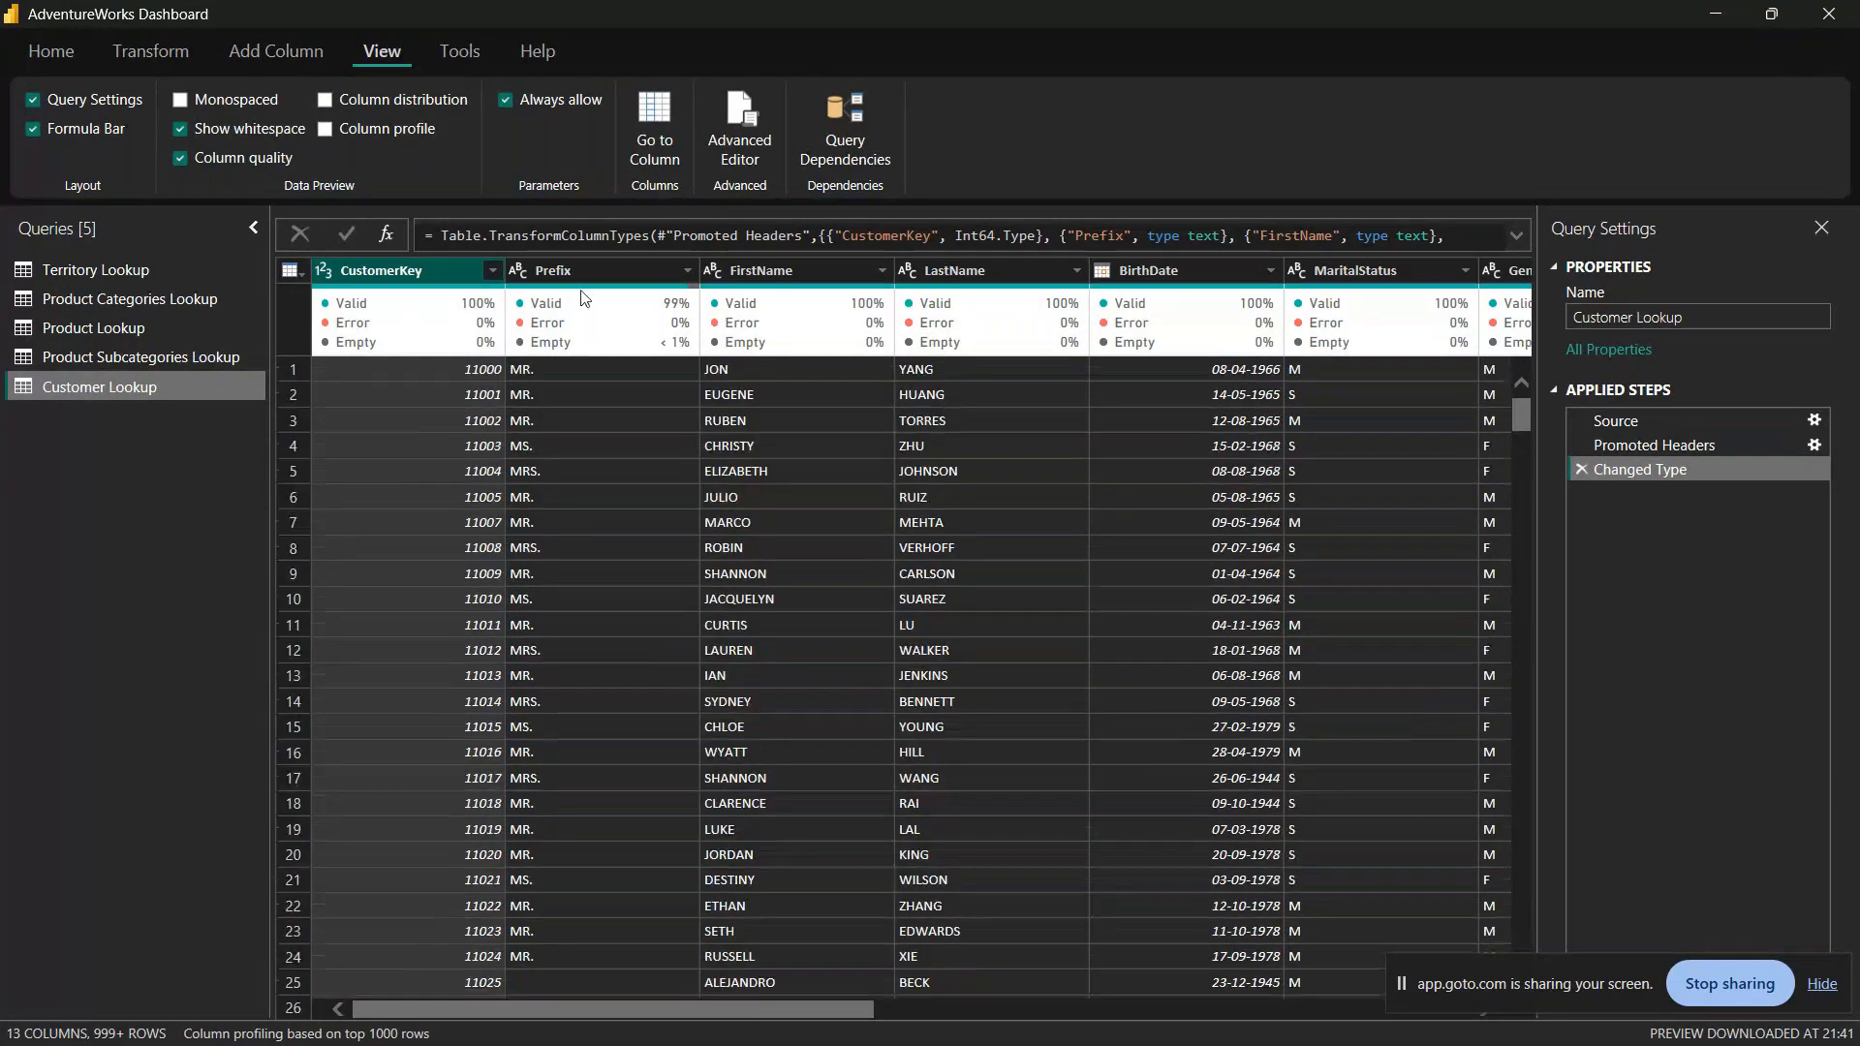
{"action": "left_click", "coordinate": [593, 273]}
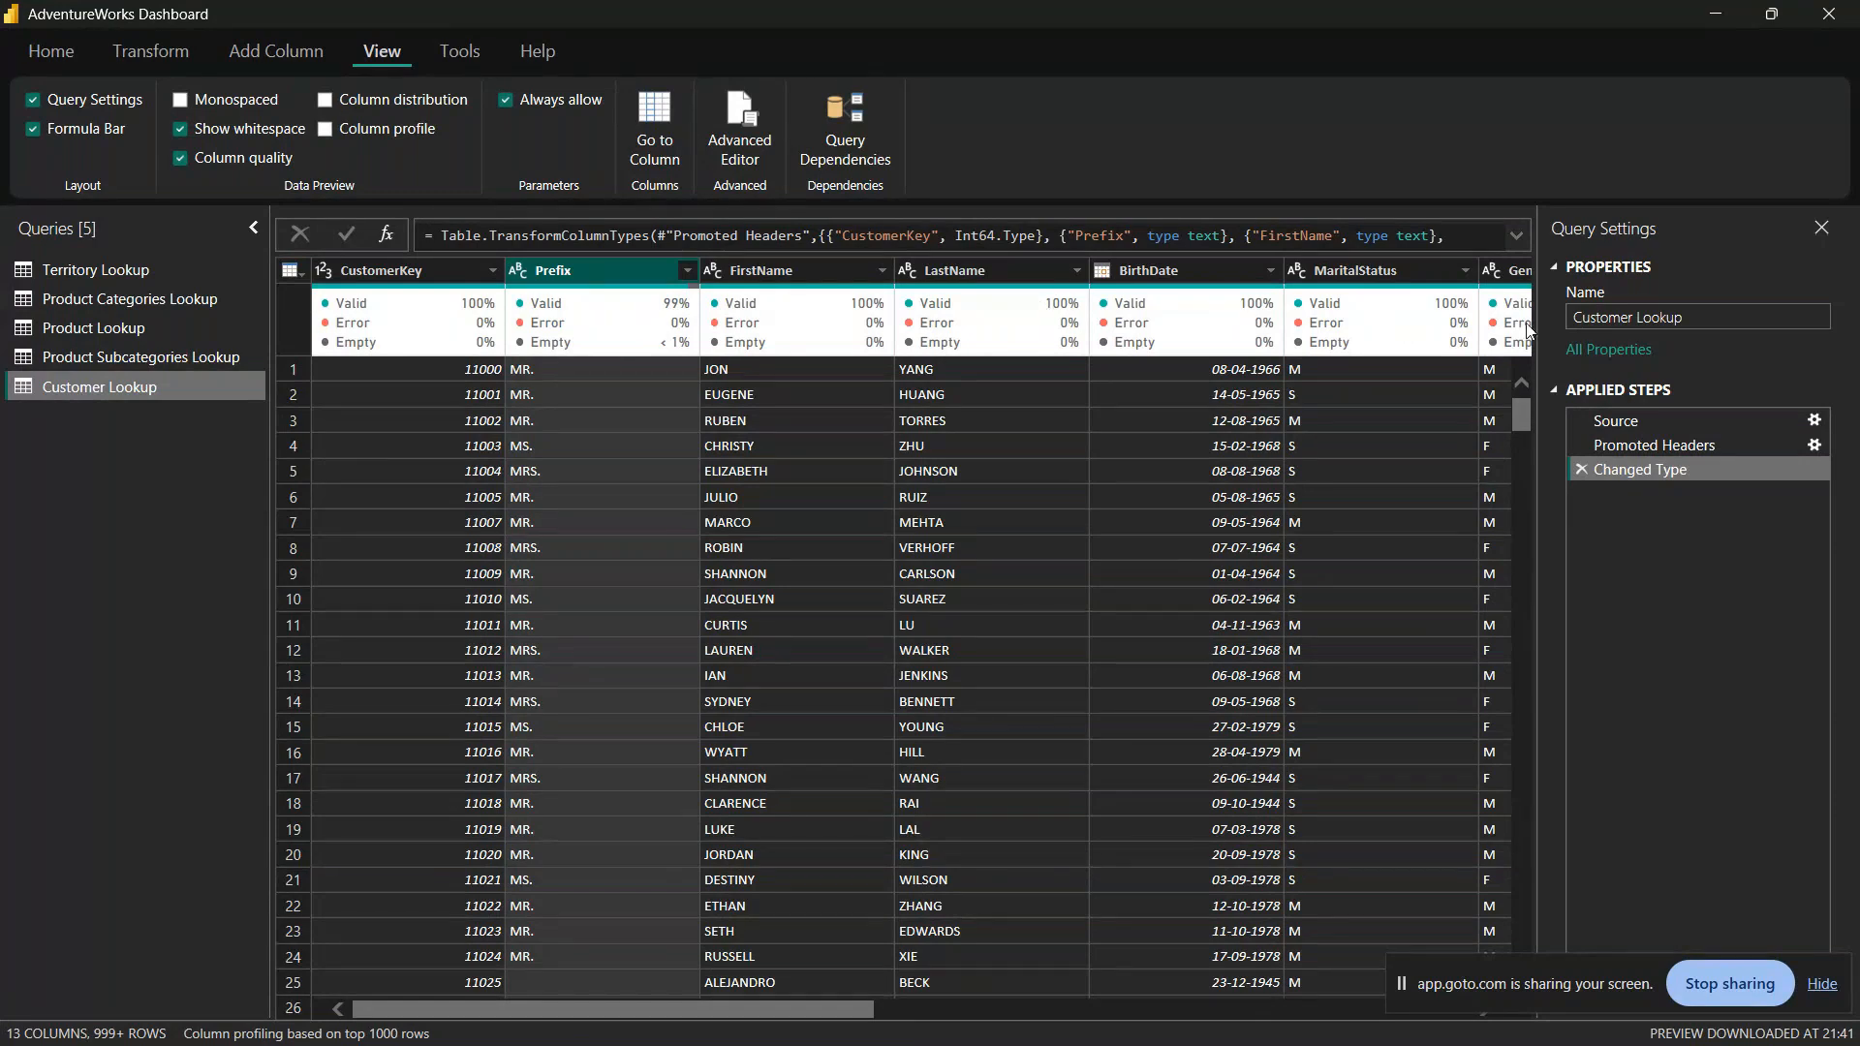
{"action": "mouse_move", "coordinate": [374, 340]}
{"action": "mouse_move", "coordinate": [351, 283]}
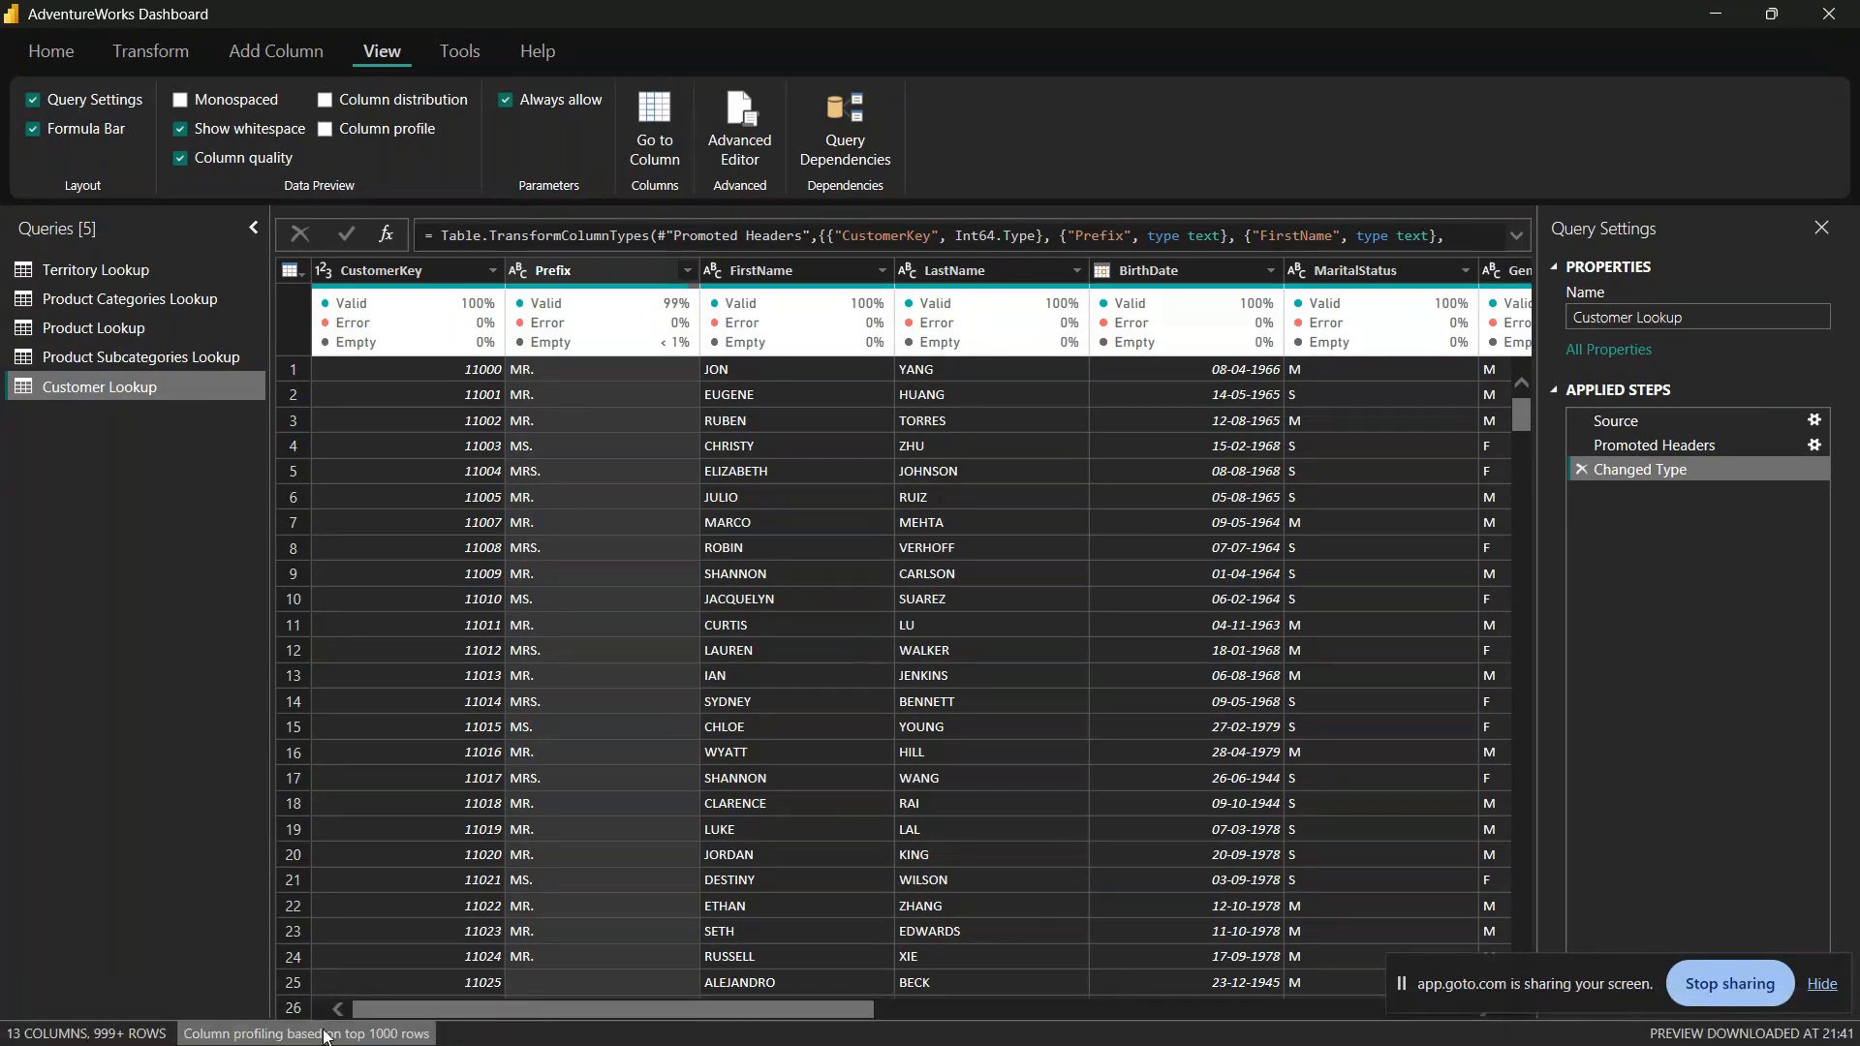
Step: Base column profiling on the entire data set and look through the Customer Lookup rows
{"action": "left_click", "coordinate": [405, 1033]}
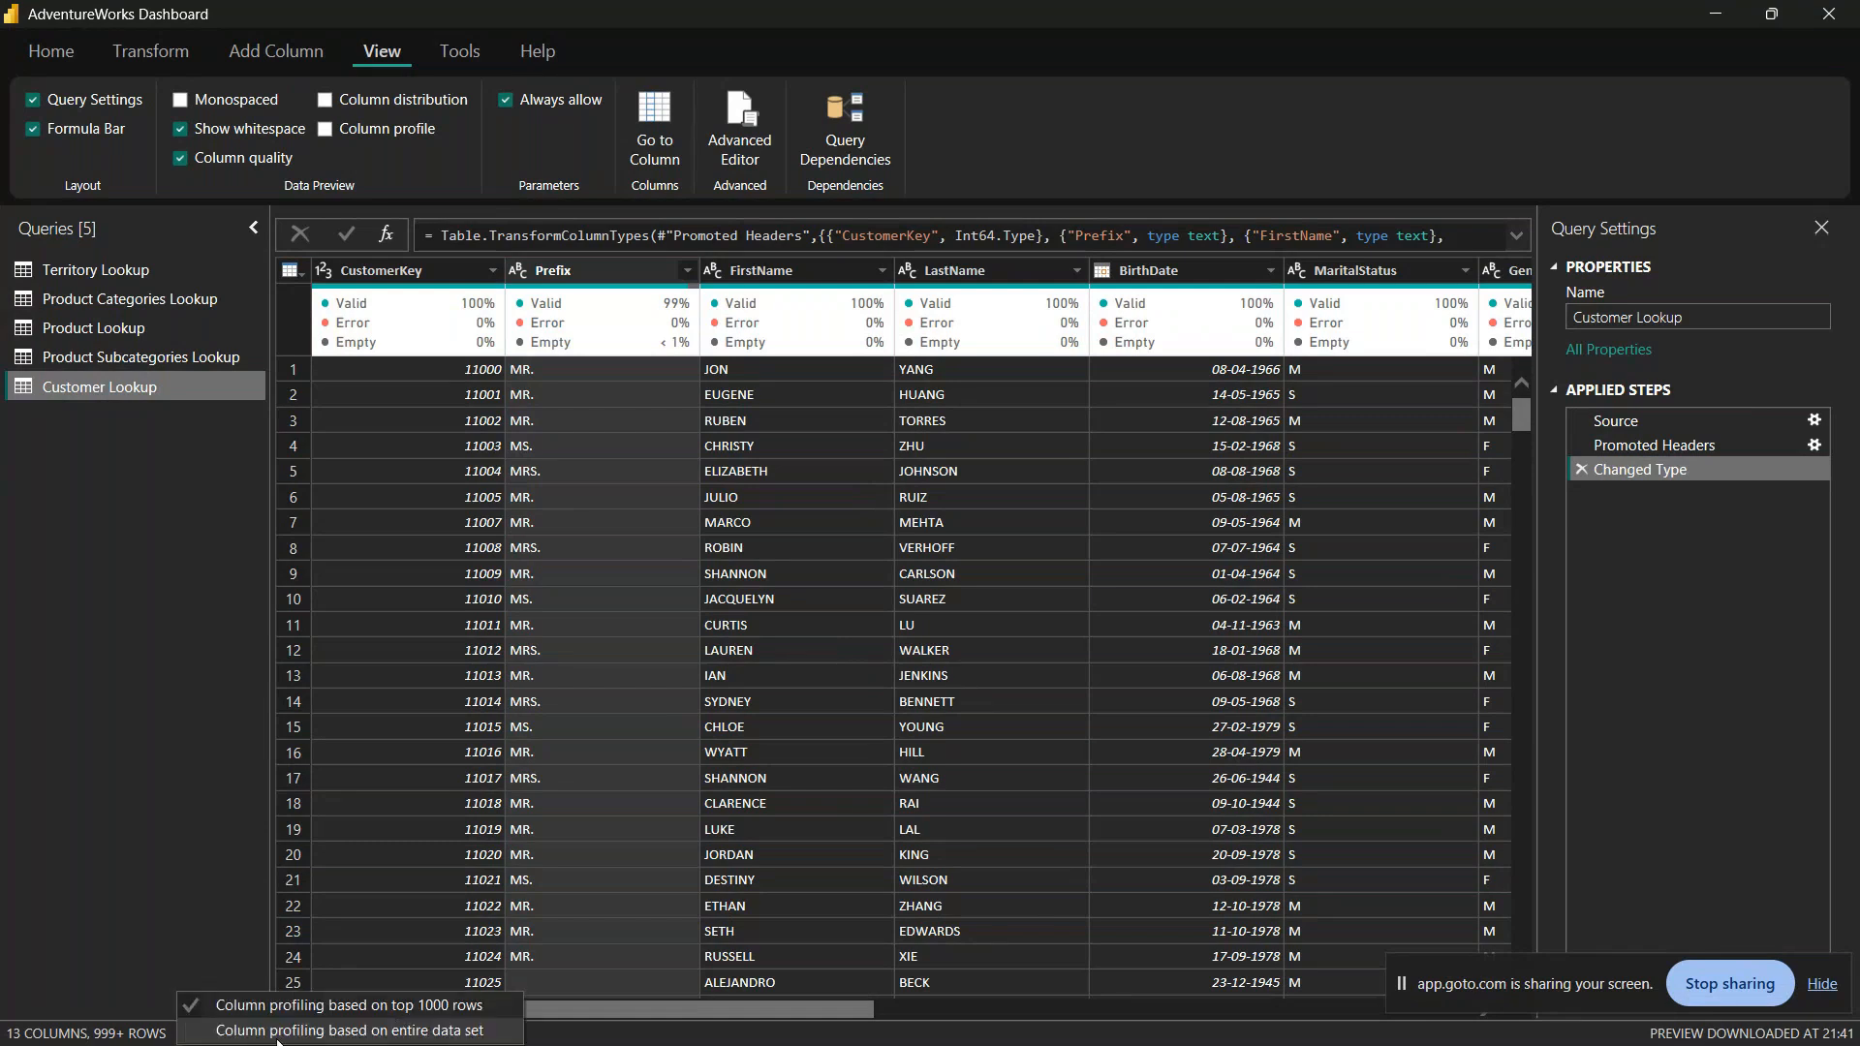
{"action": "left_click", "coordinate": [432, 1031]}
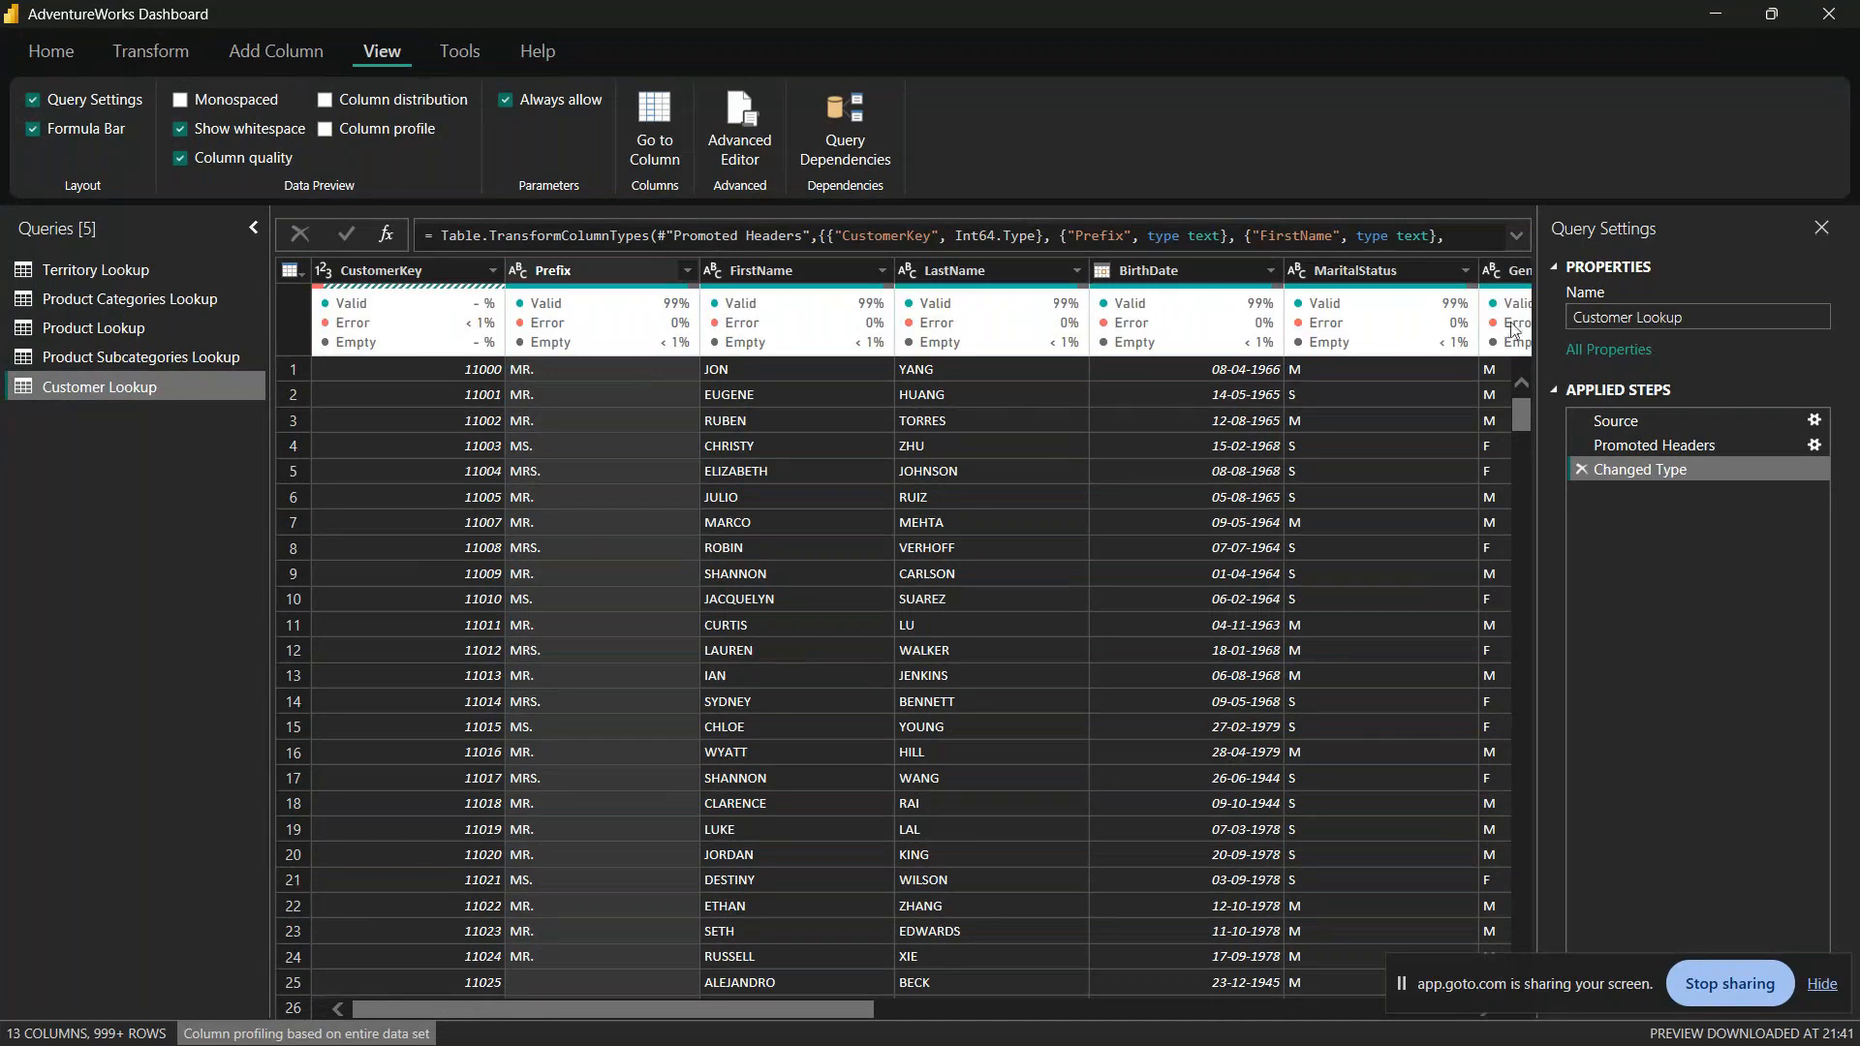
{"action": "left_click_drag", "start_coordinate": [655, 1006], "coordinate": [360, 741]}
{"action": "scroll", "coordinate": [1002, 735], "scroll_direction": "down", "scroll_amount": 20}
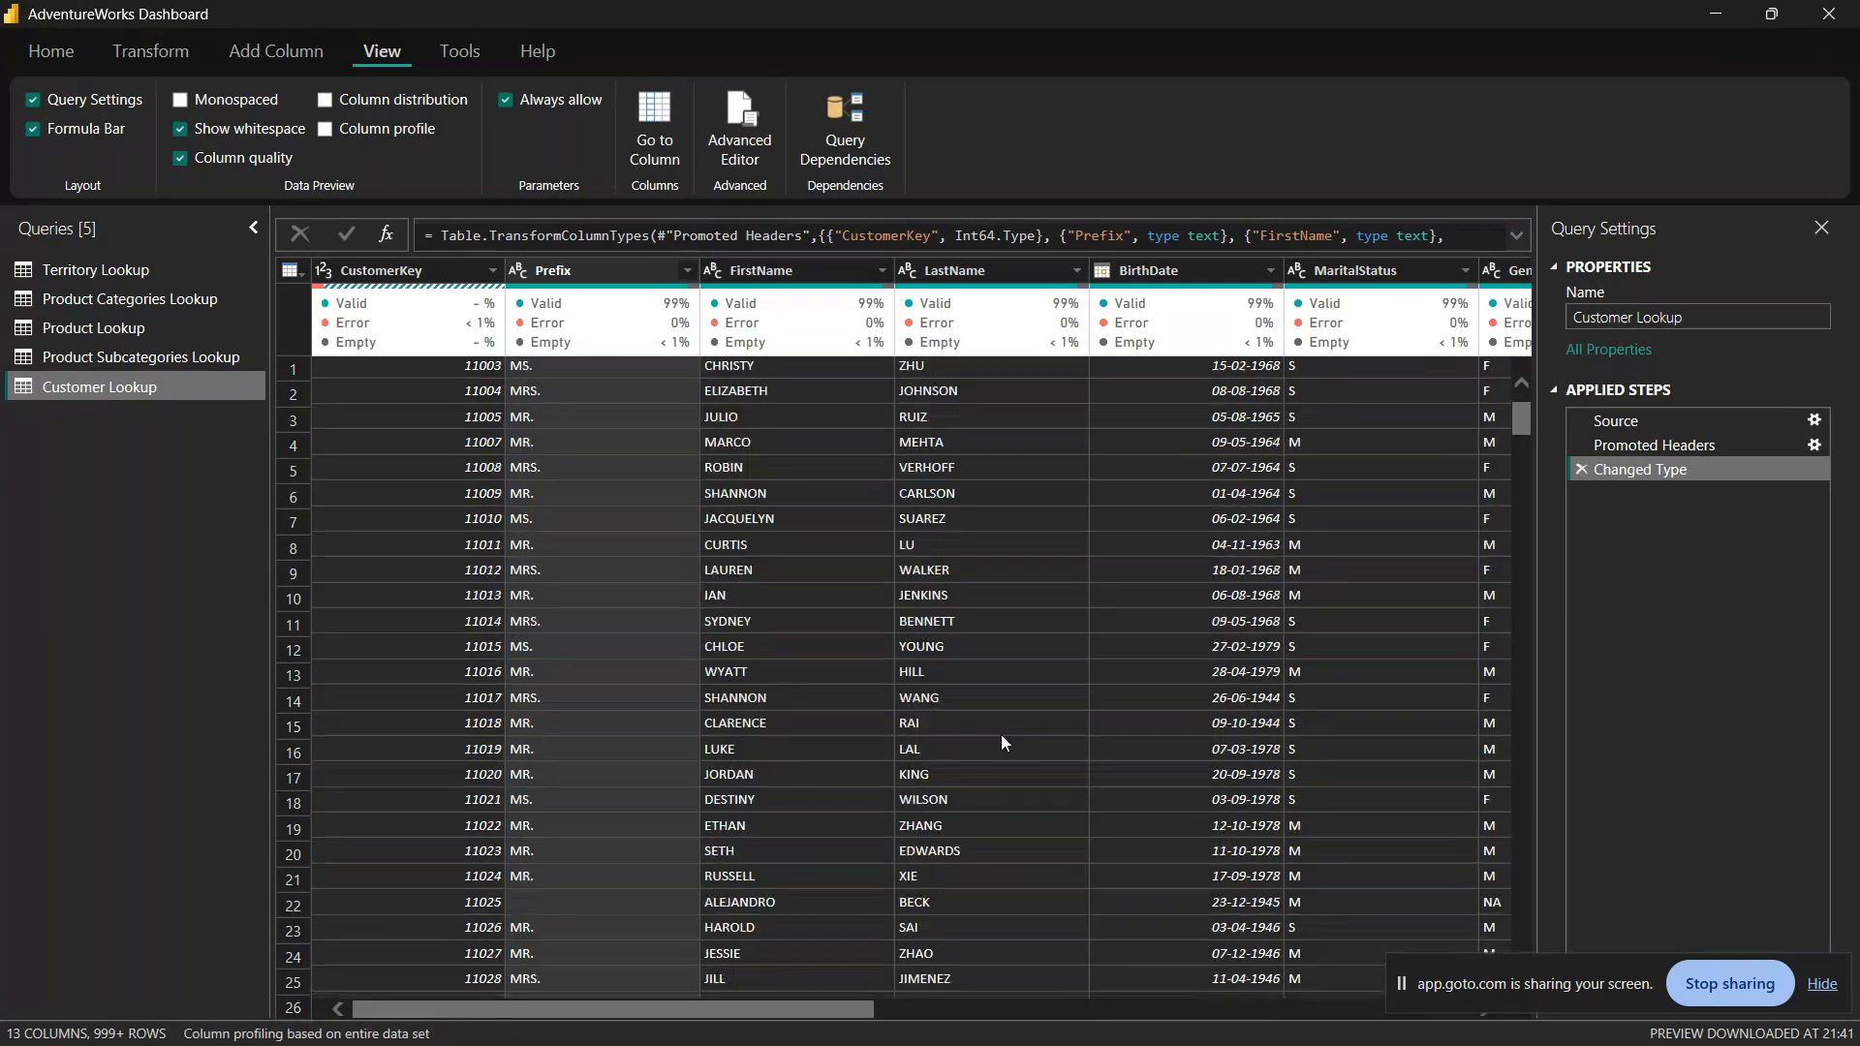
{"action": "scroll", "coordinate": [522, 685], "scroll_direction": "down", "scroll_amount": 15}
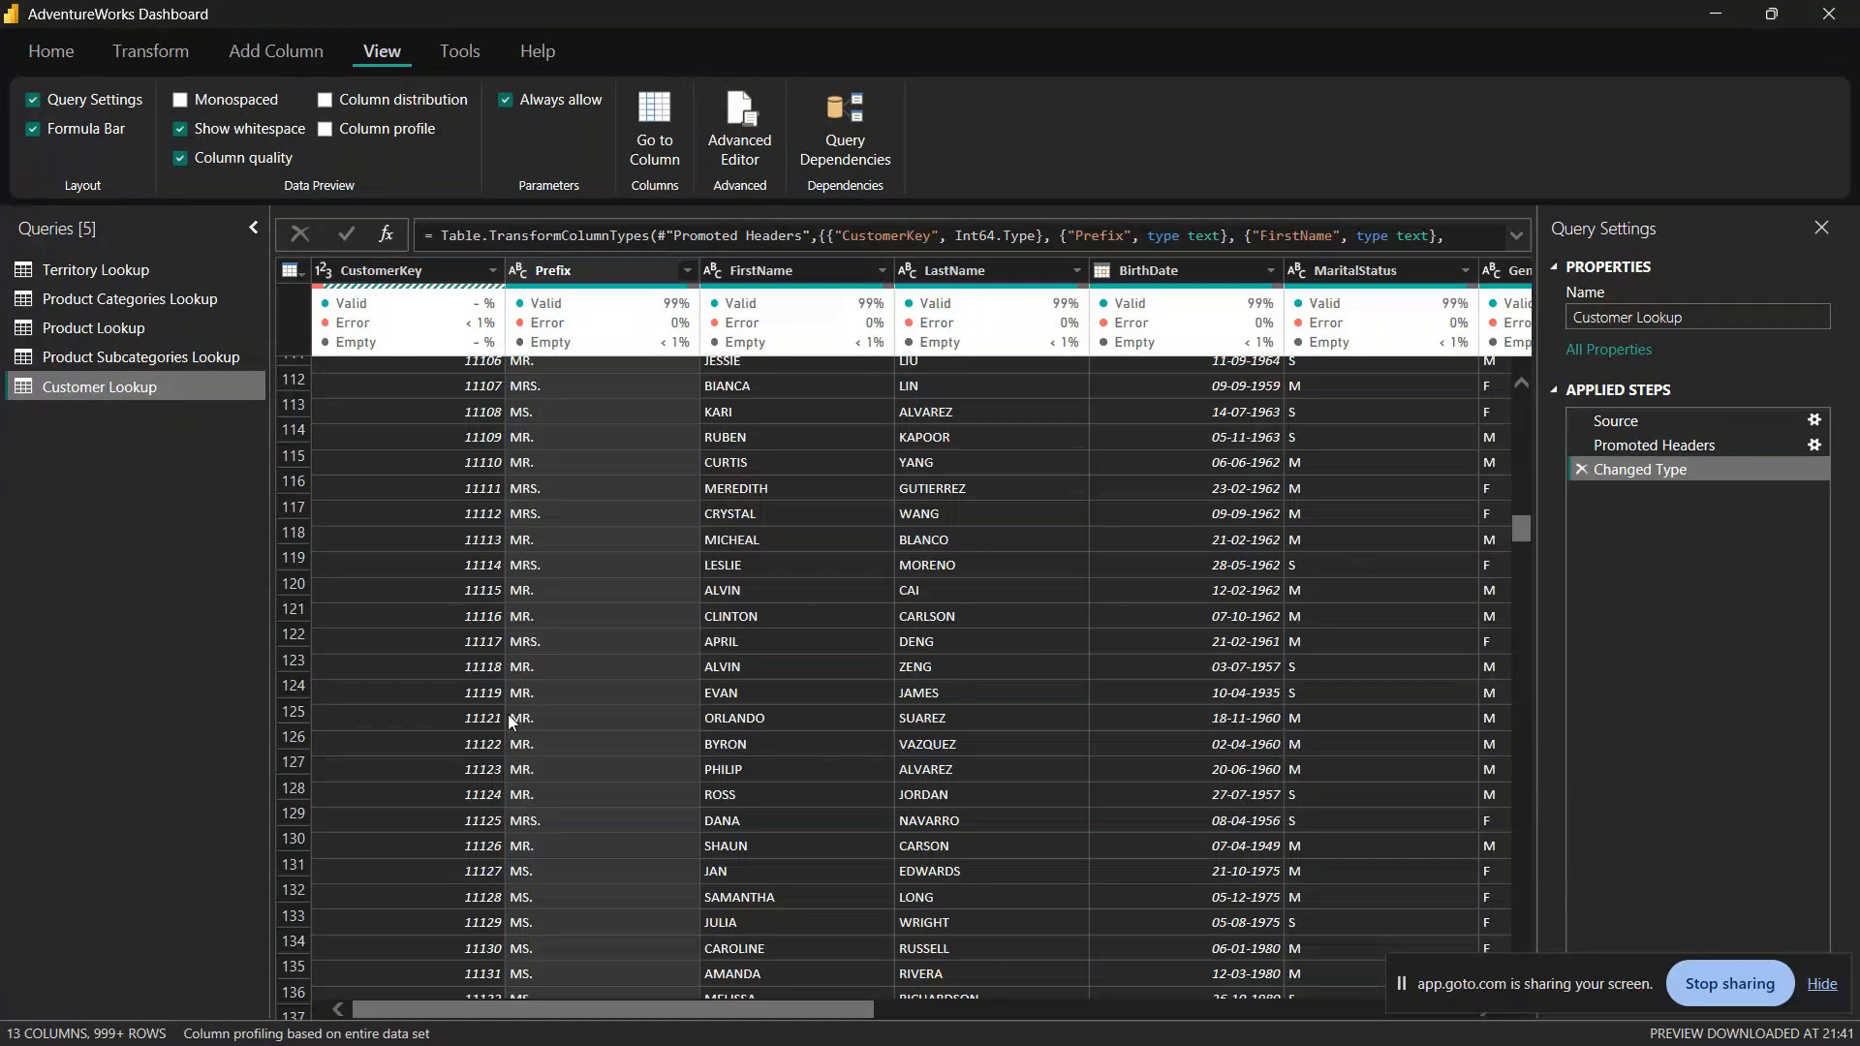
Step: Switch to File Explorer and open the AdventureWorks Customer Lookup CSV from the nested AdventureWorks Raw Data folder in Excel
{"action": "left_click", "coordinate": [203, 1035]}
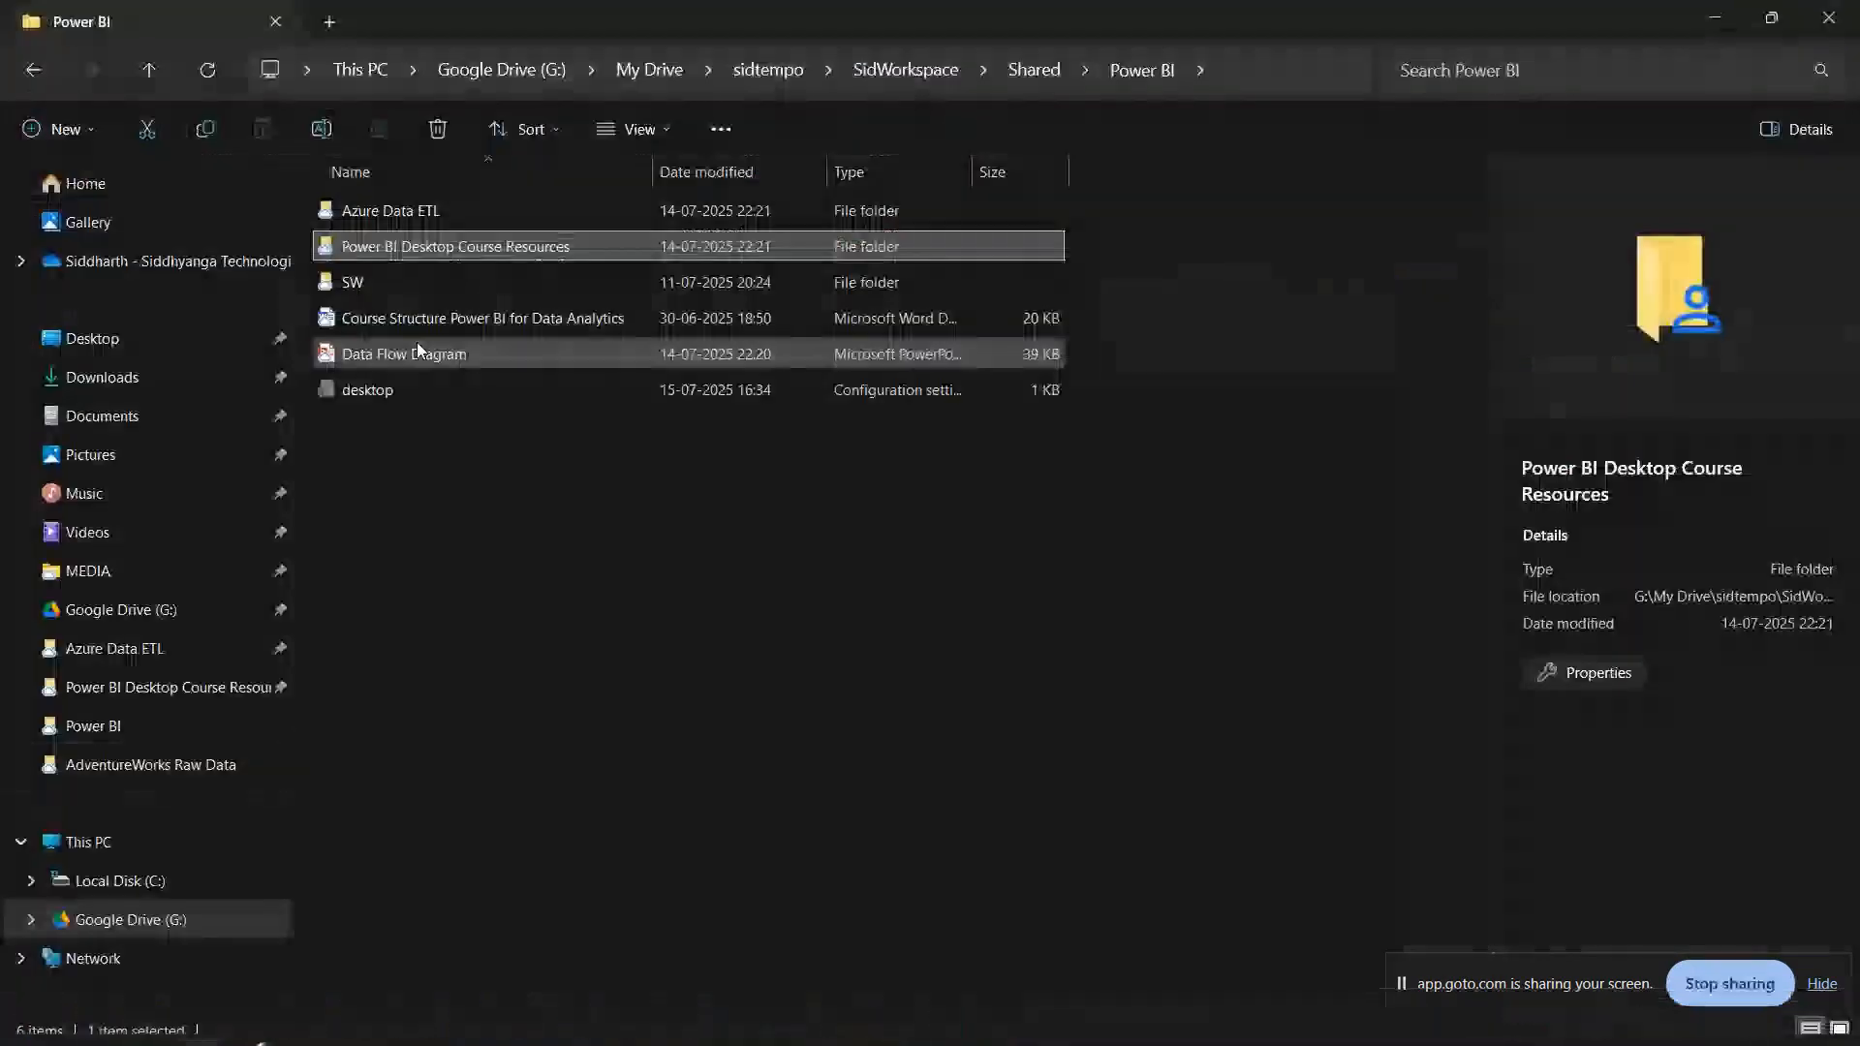
{"action": "double_click", "coordinate": [474, 252]}
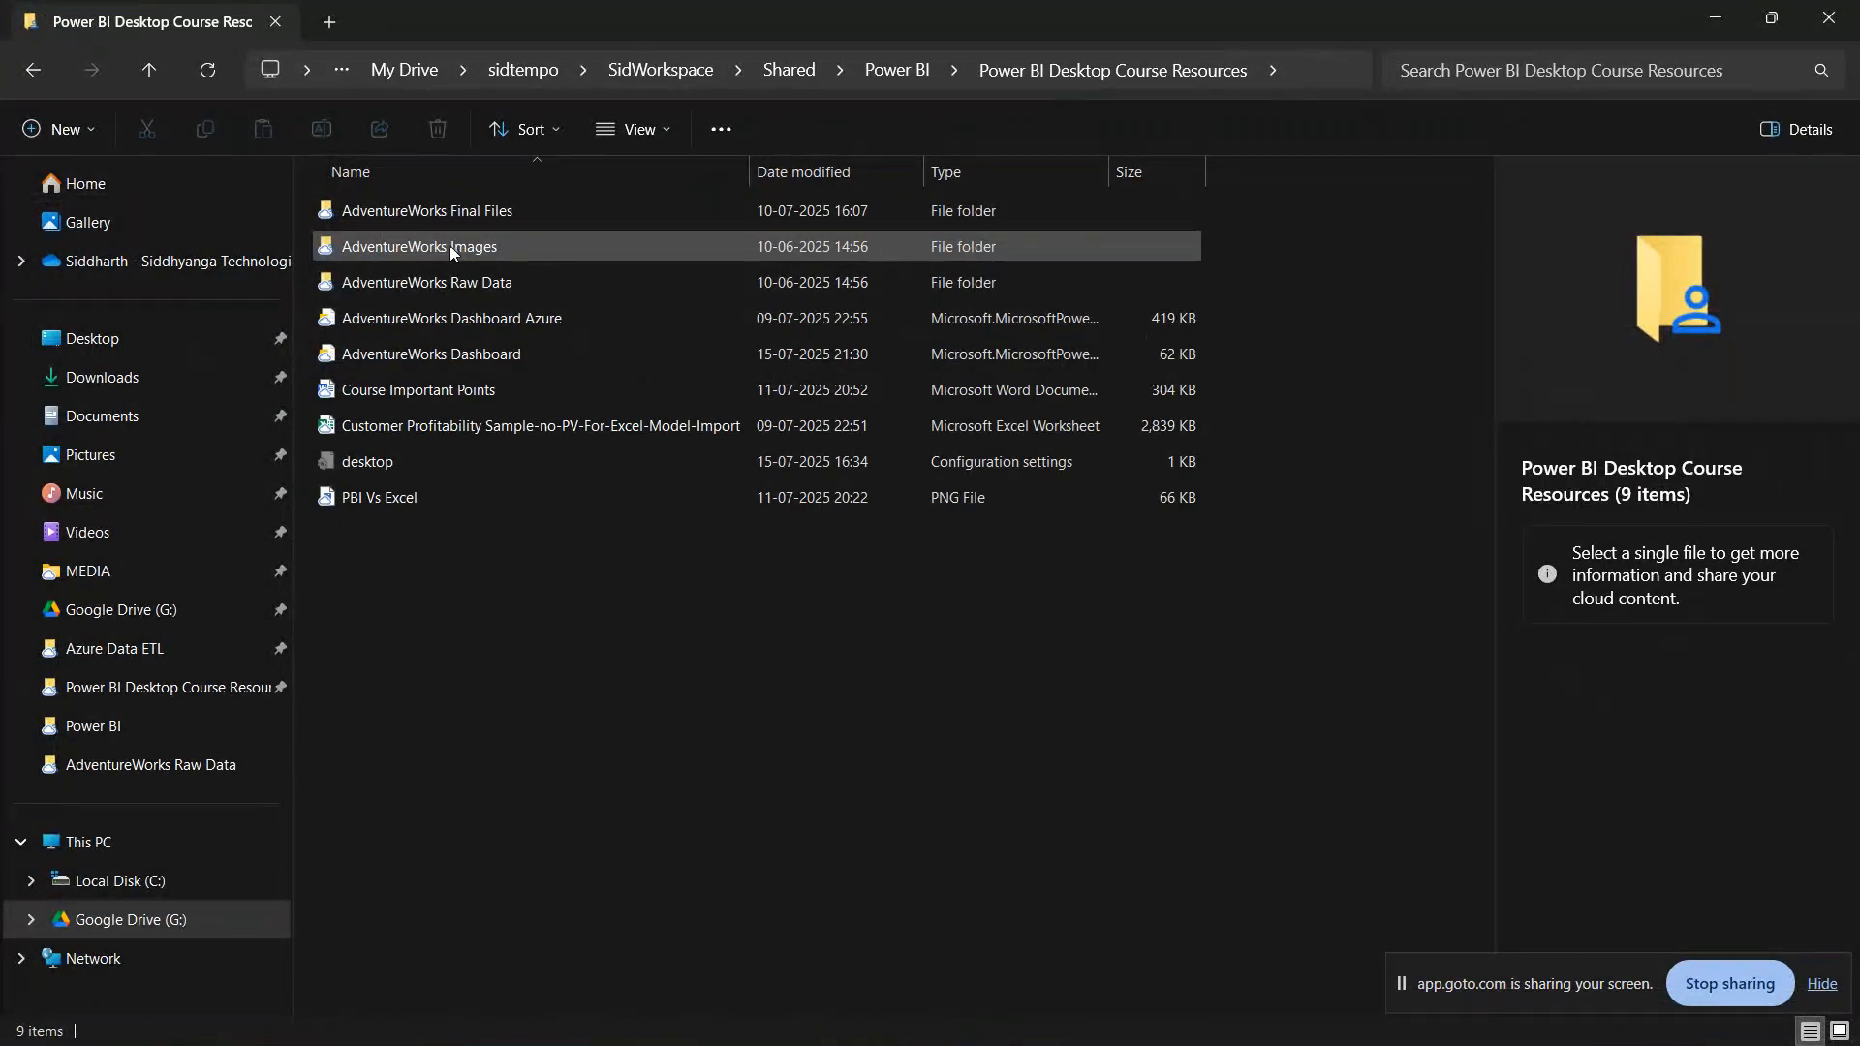
{"action": "double_click", "coordinate": [469, 283]}
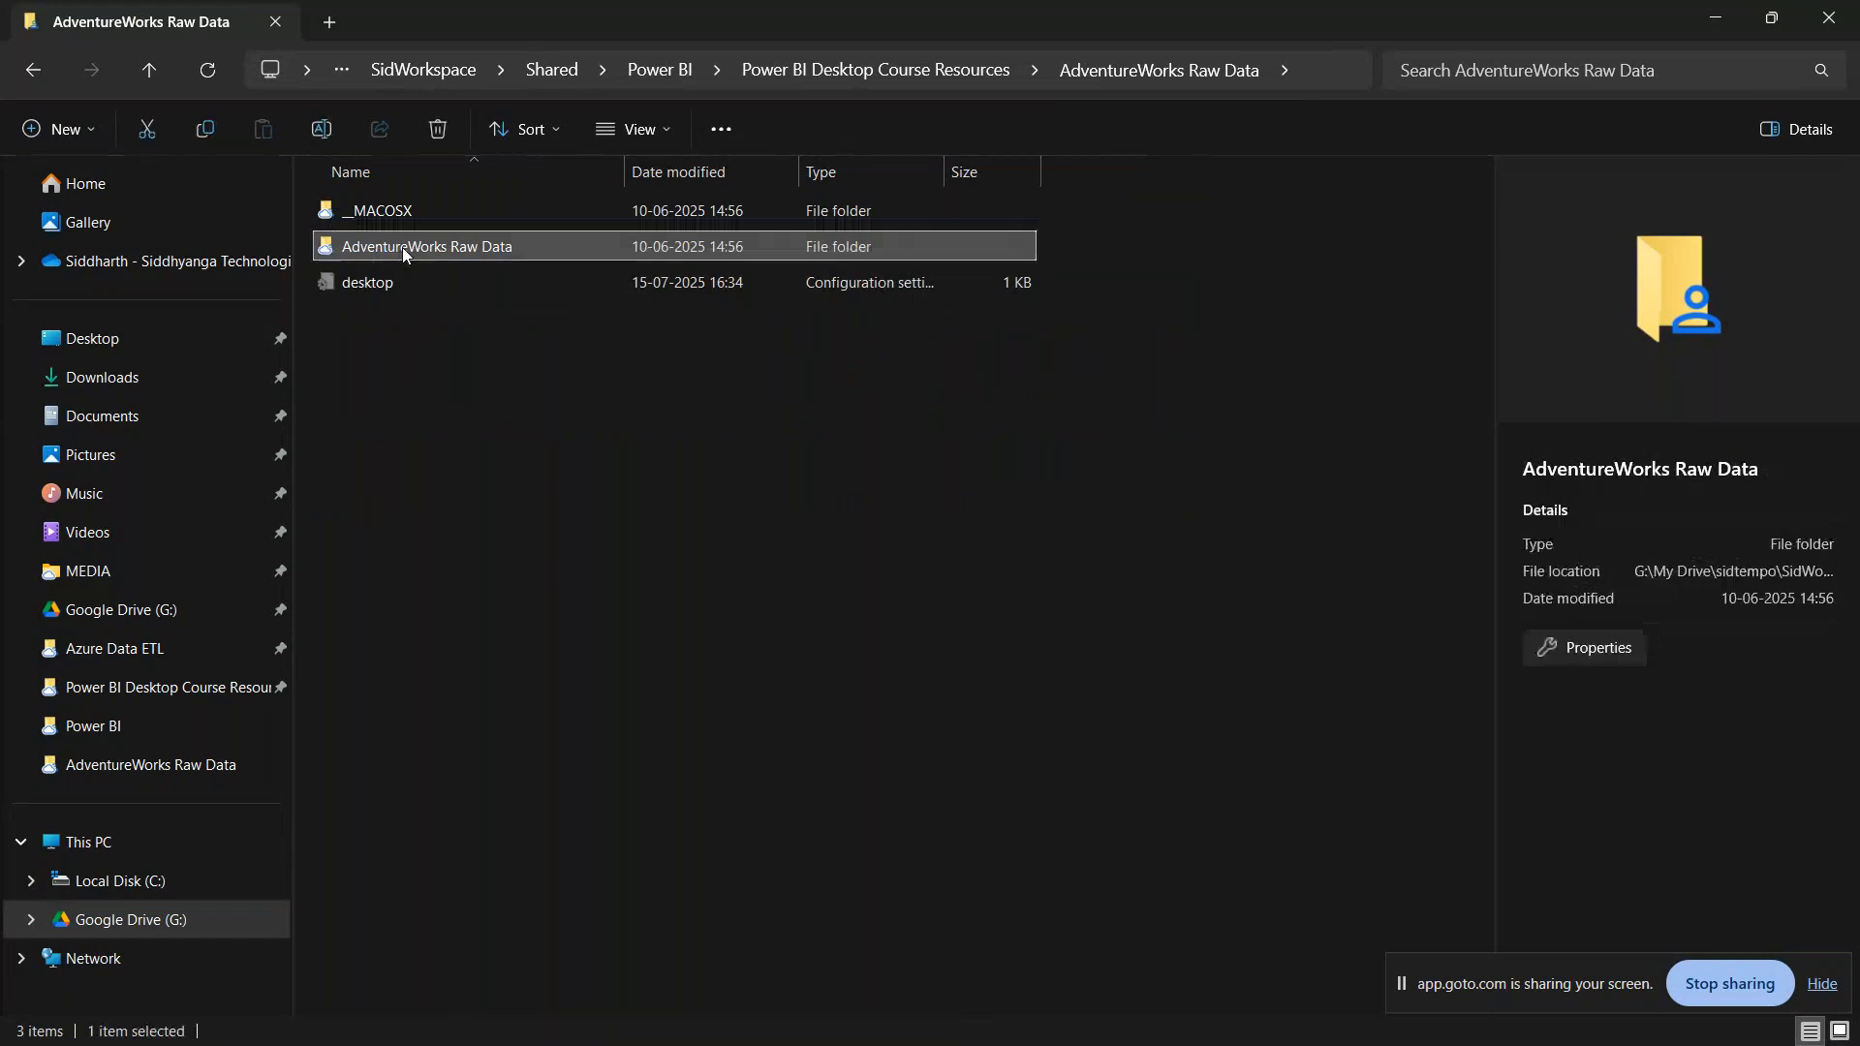
{"action": "double_click", "coordinate": [403, 247]}
{"action": "left_click", "coordinate": [456, 279]}
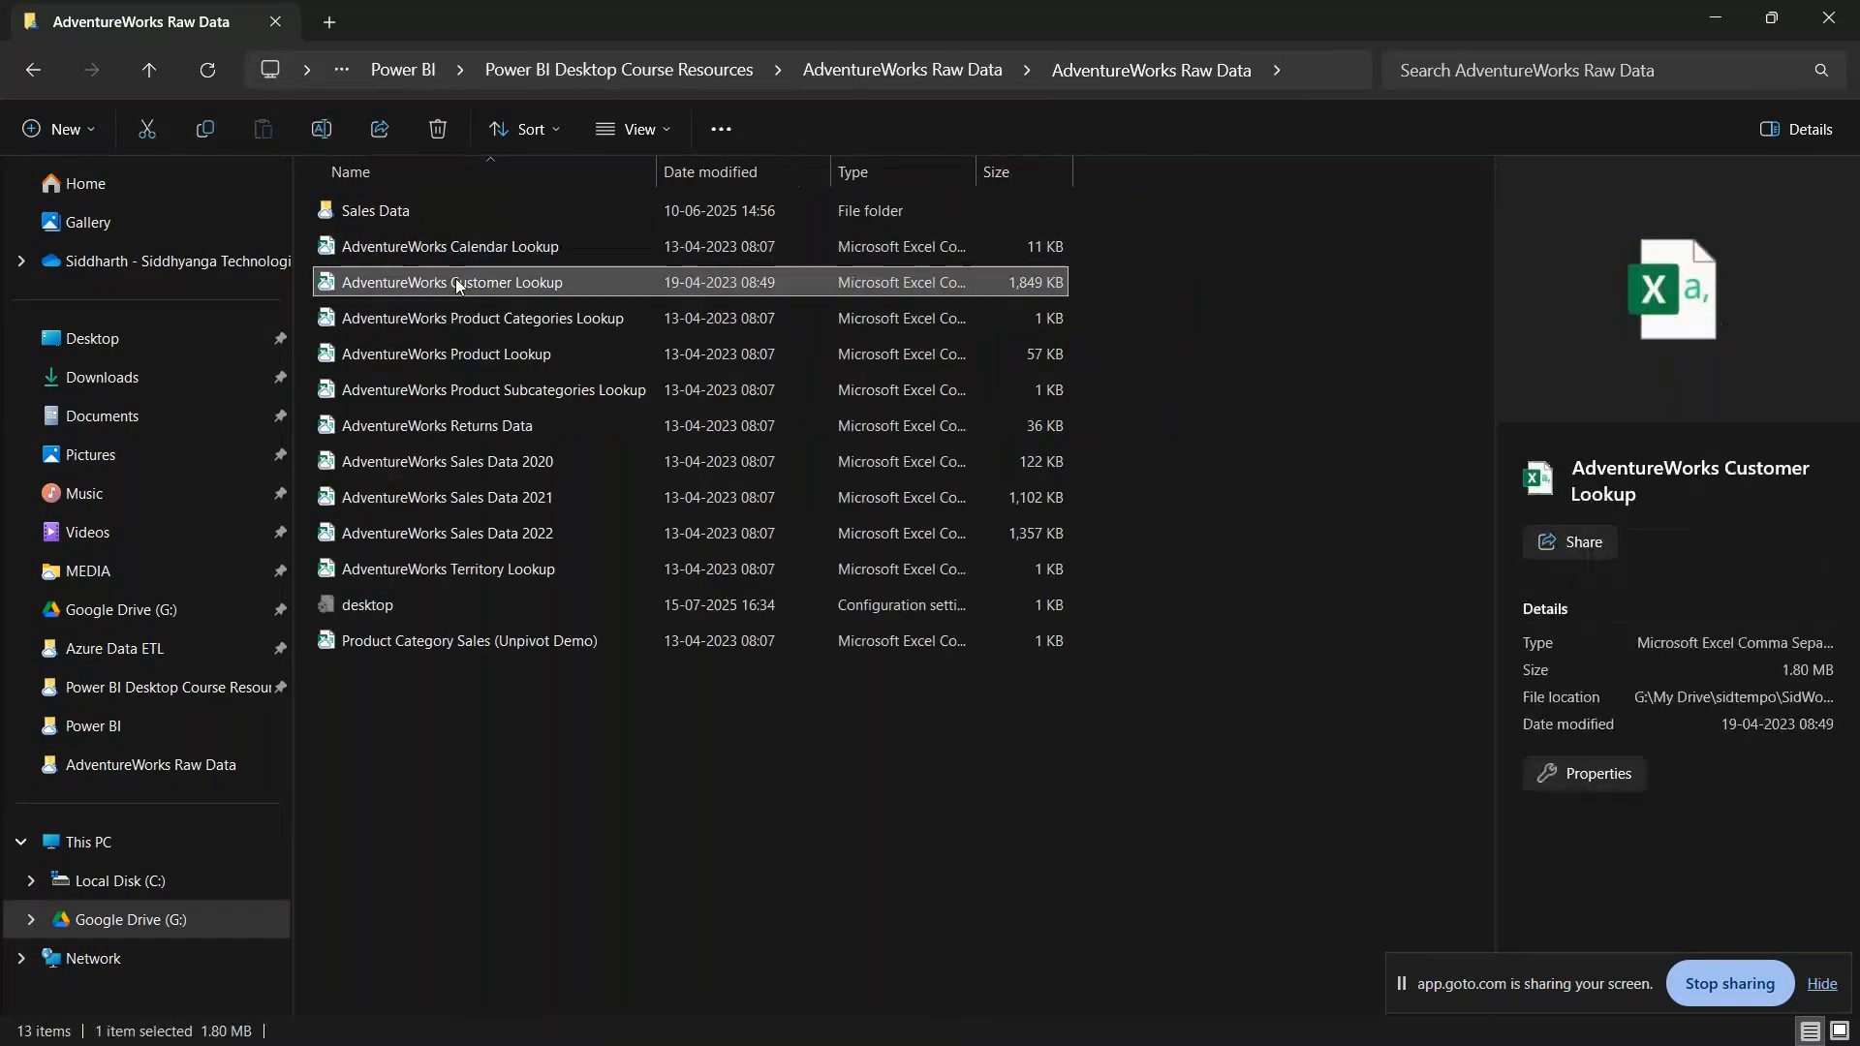
{"action": "double_click", "coordinate": [463, 282]}
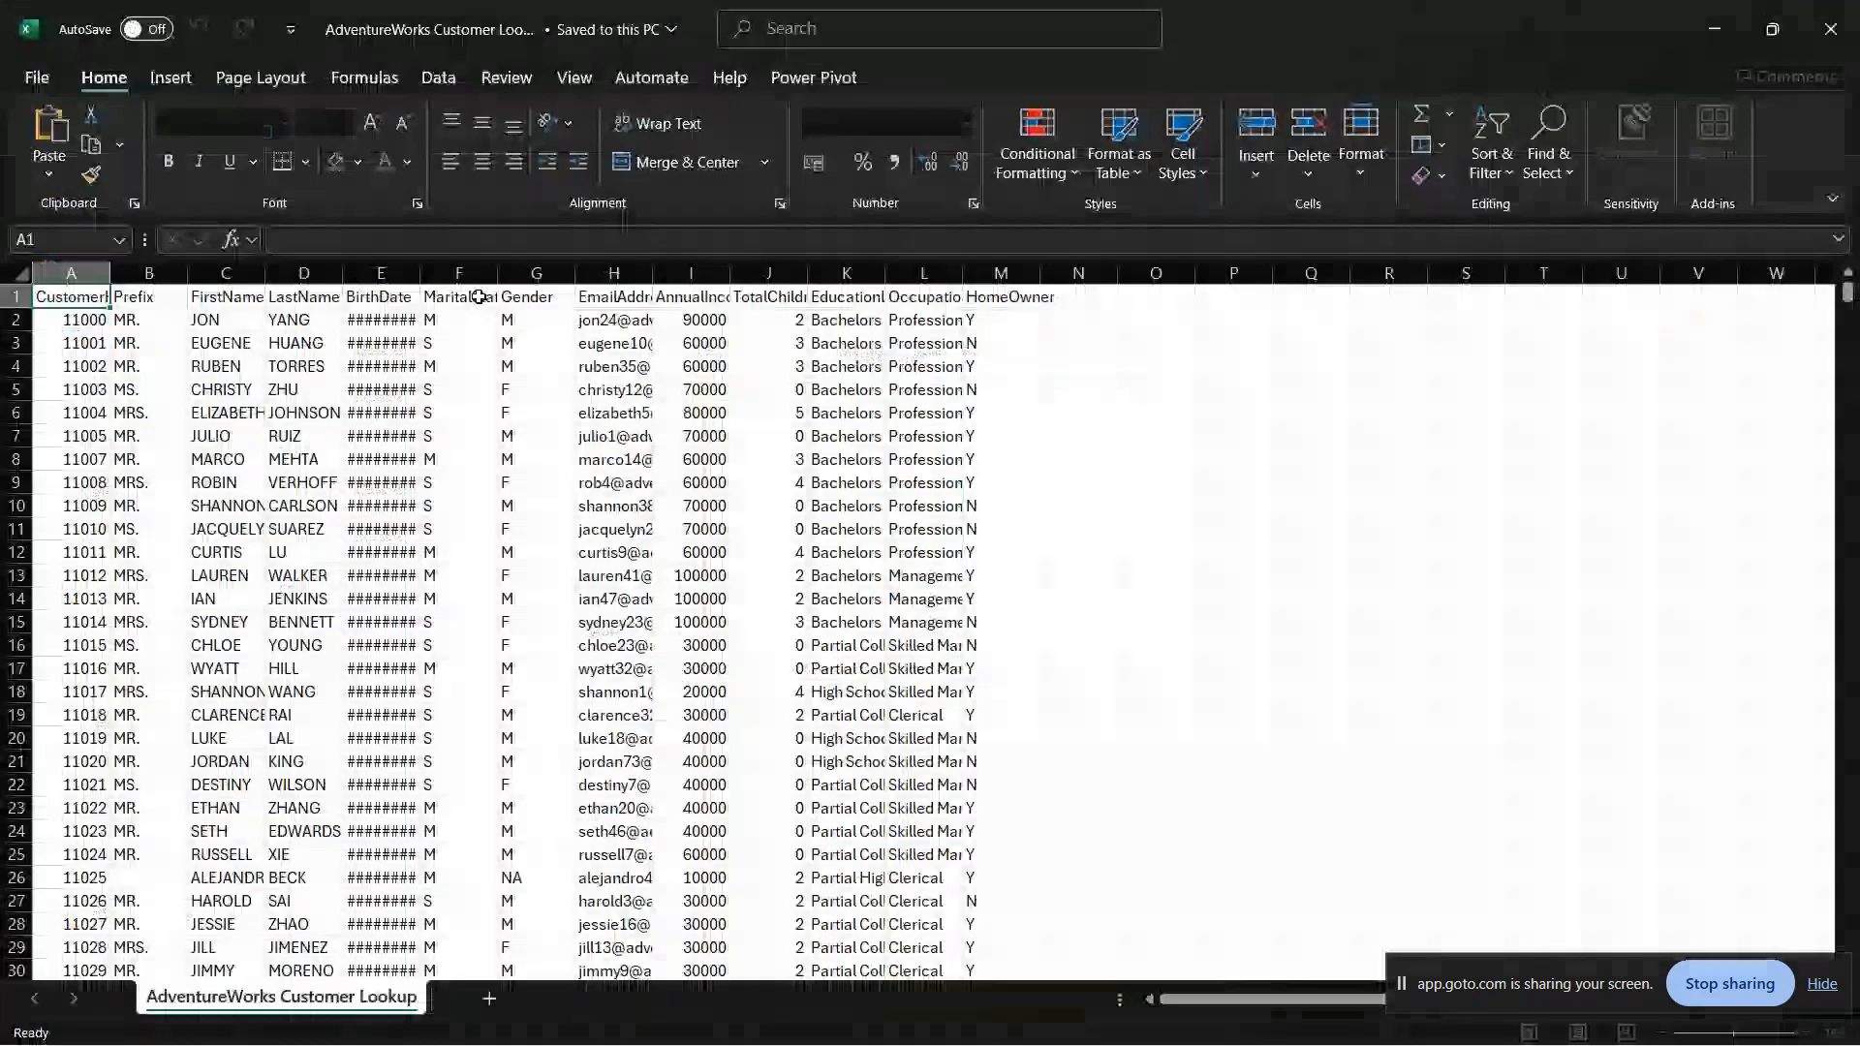
Step: Check the count of the whole CustomerKey column in Excel, close the workbook and return to Power Query
{"action": "left_click", "coordinate": [92, 273]}
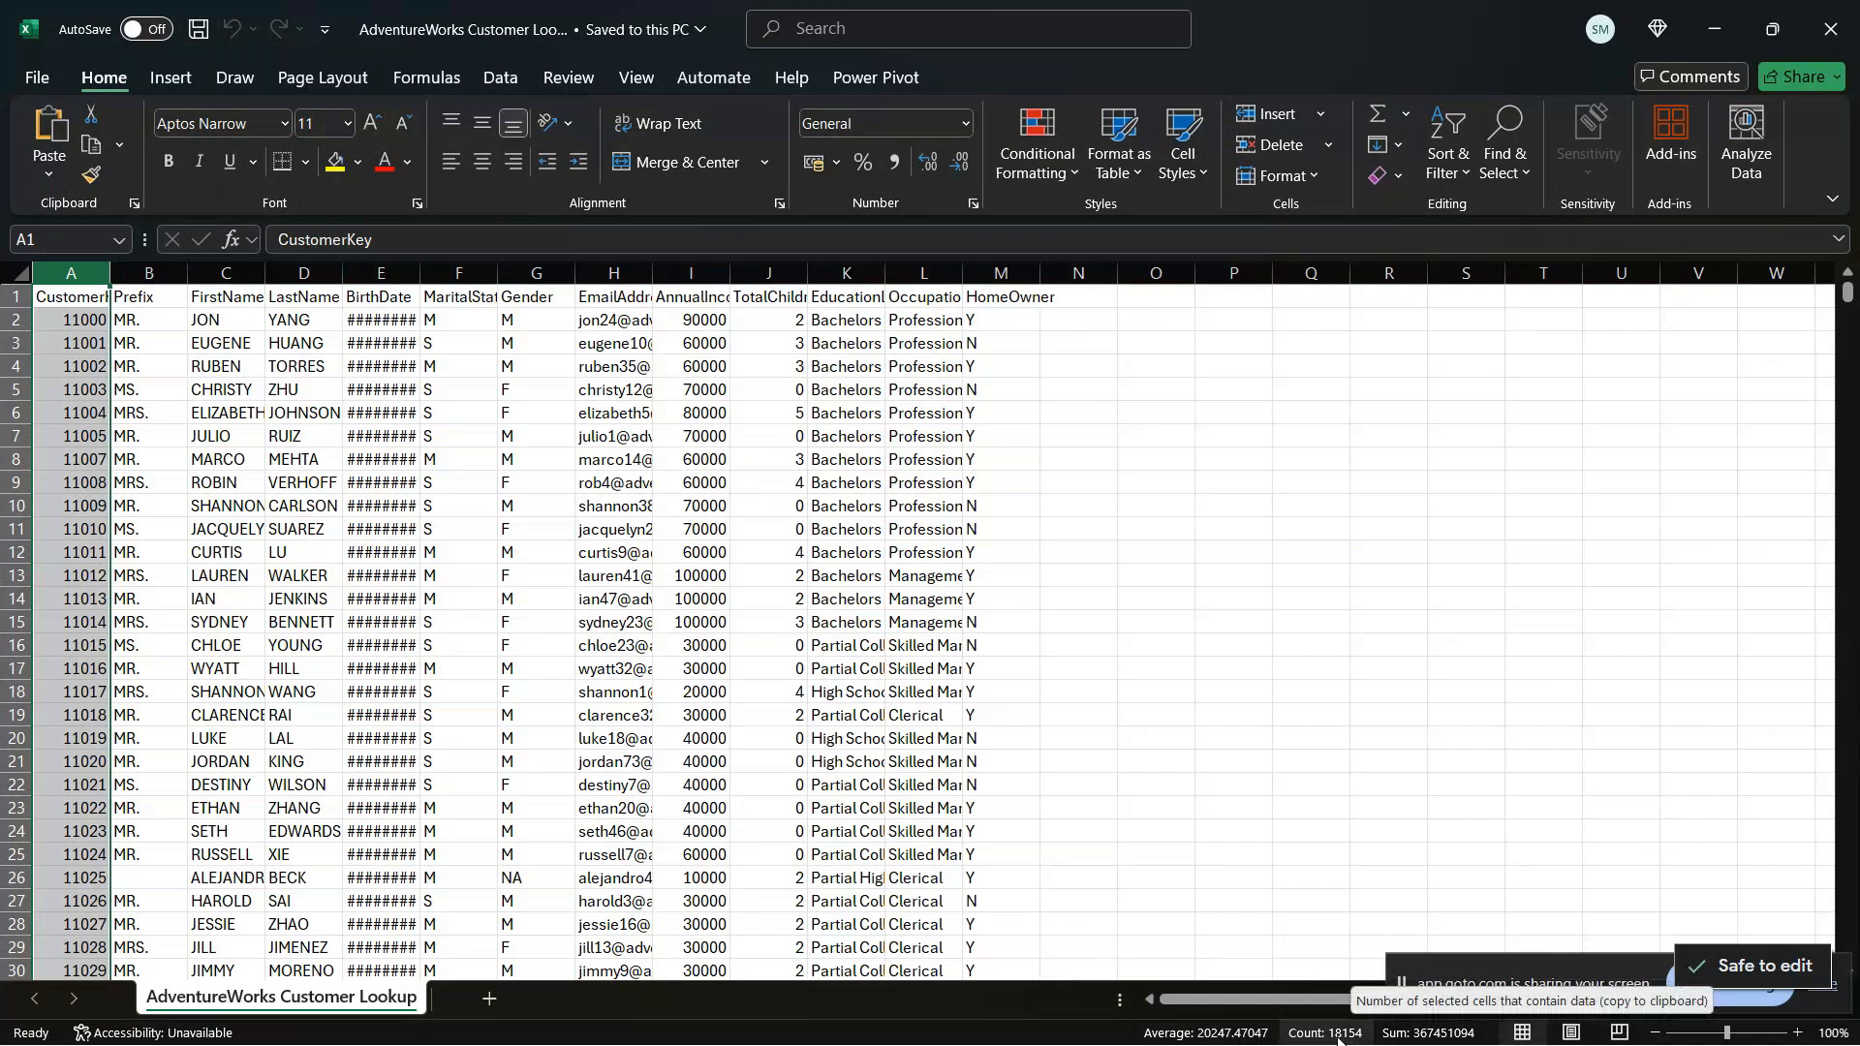
{"action": "left_click", "coordinate": [1829, 25]}
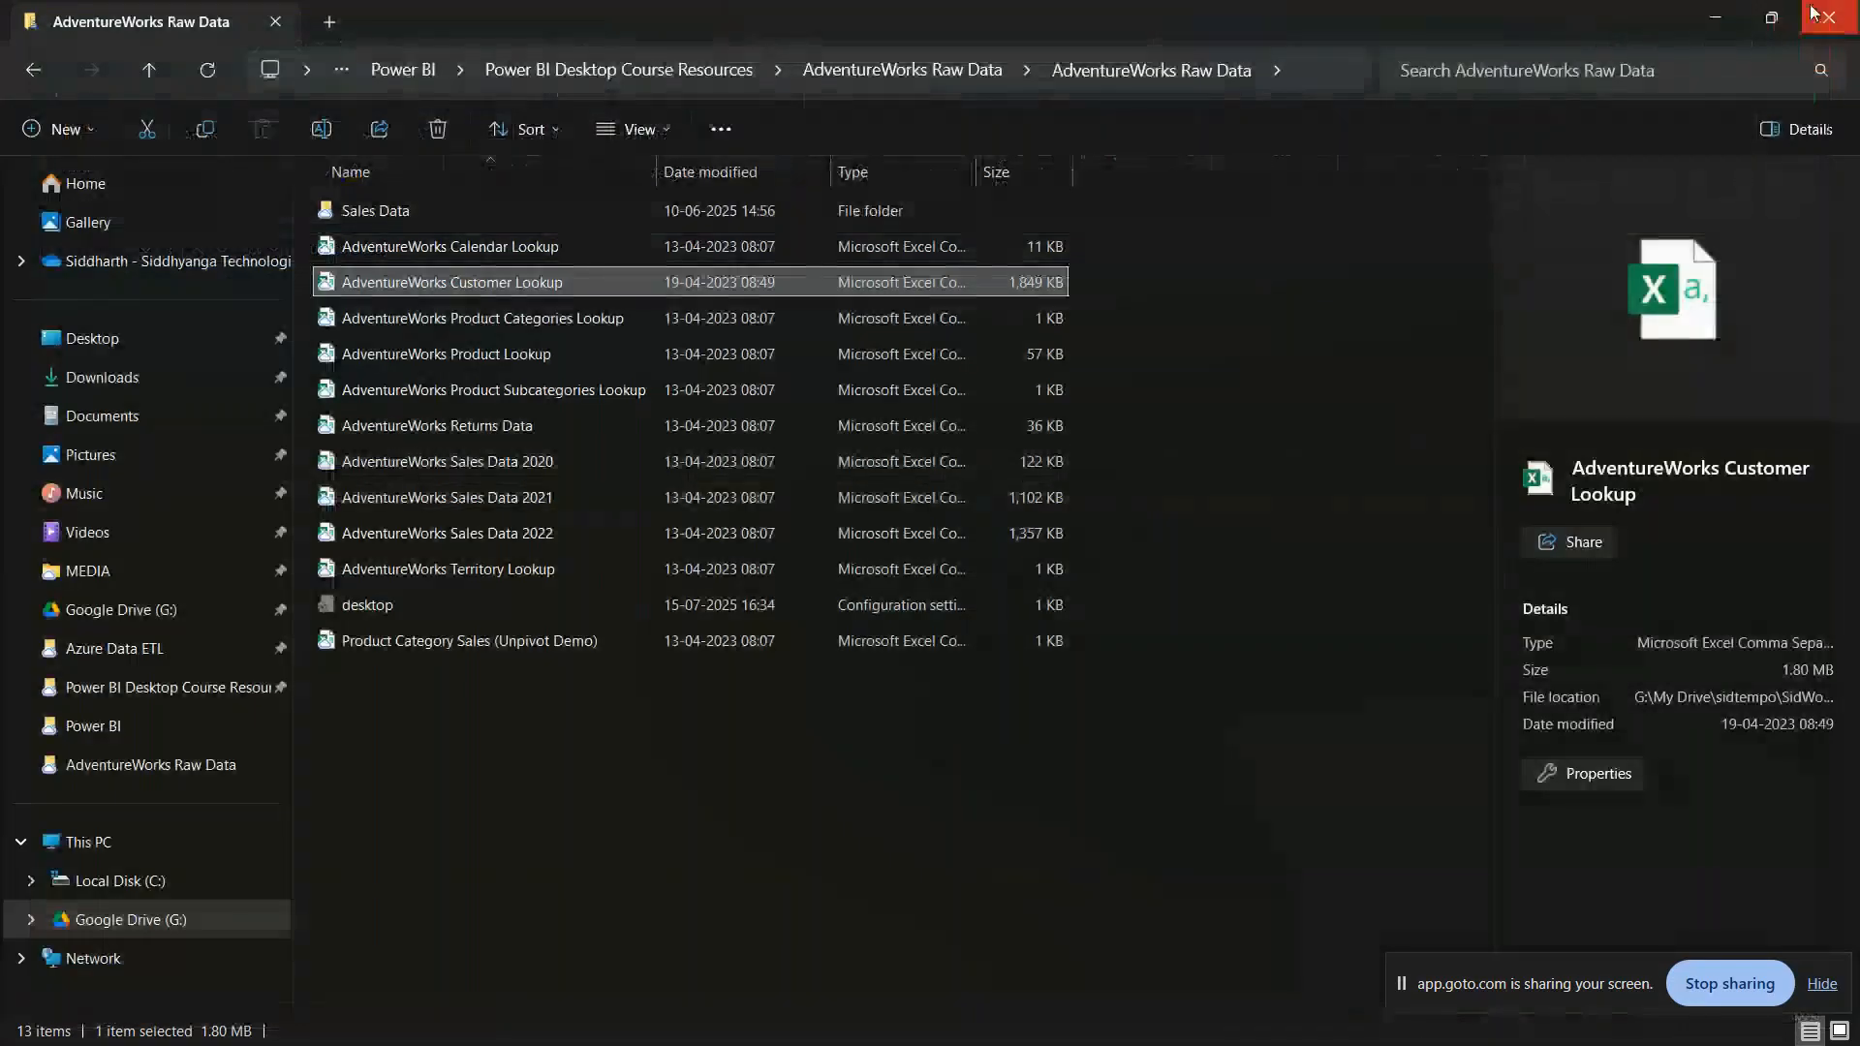
{"action": "left_click", "coordinate": [1716, 17]}
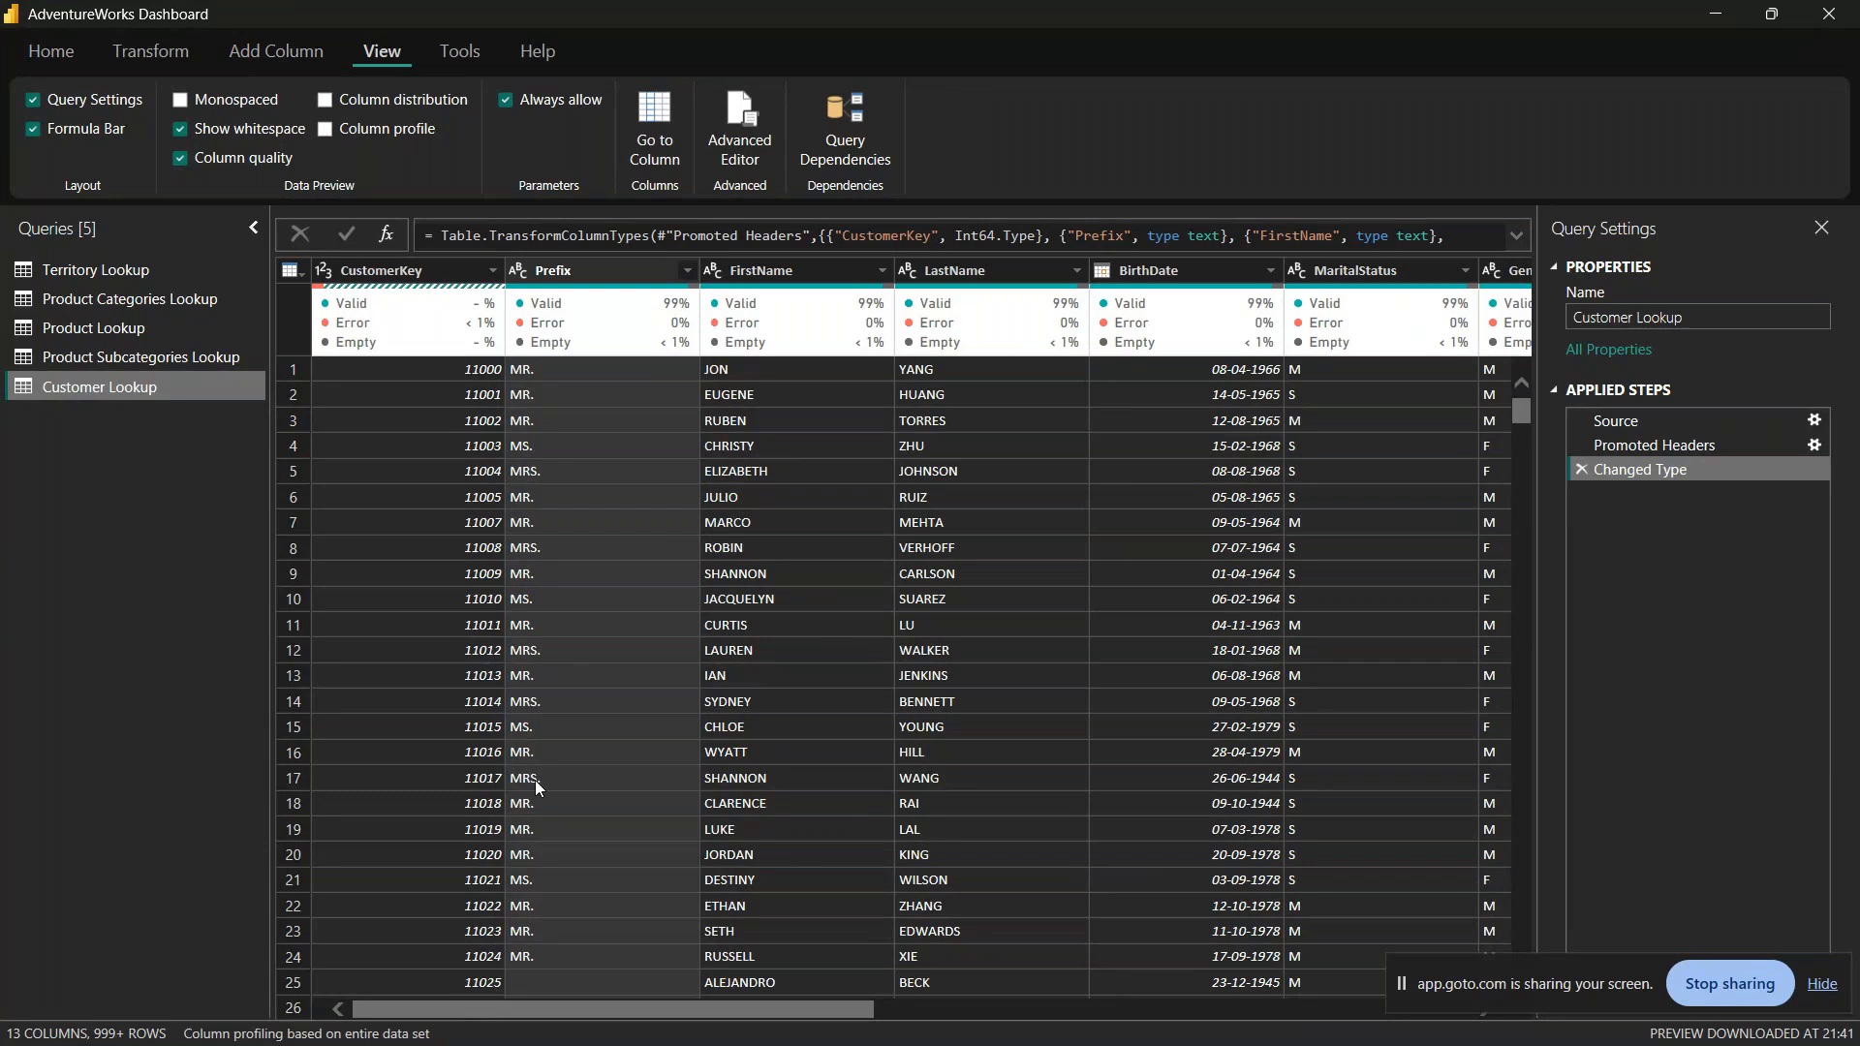
Step: Remove the rows with an empty Prefix from Customer Lookup and check the column's quality statistics
{"action": "mouse_move", "coordinate": [465, 330]}
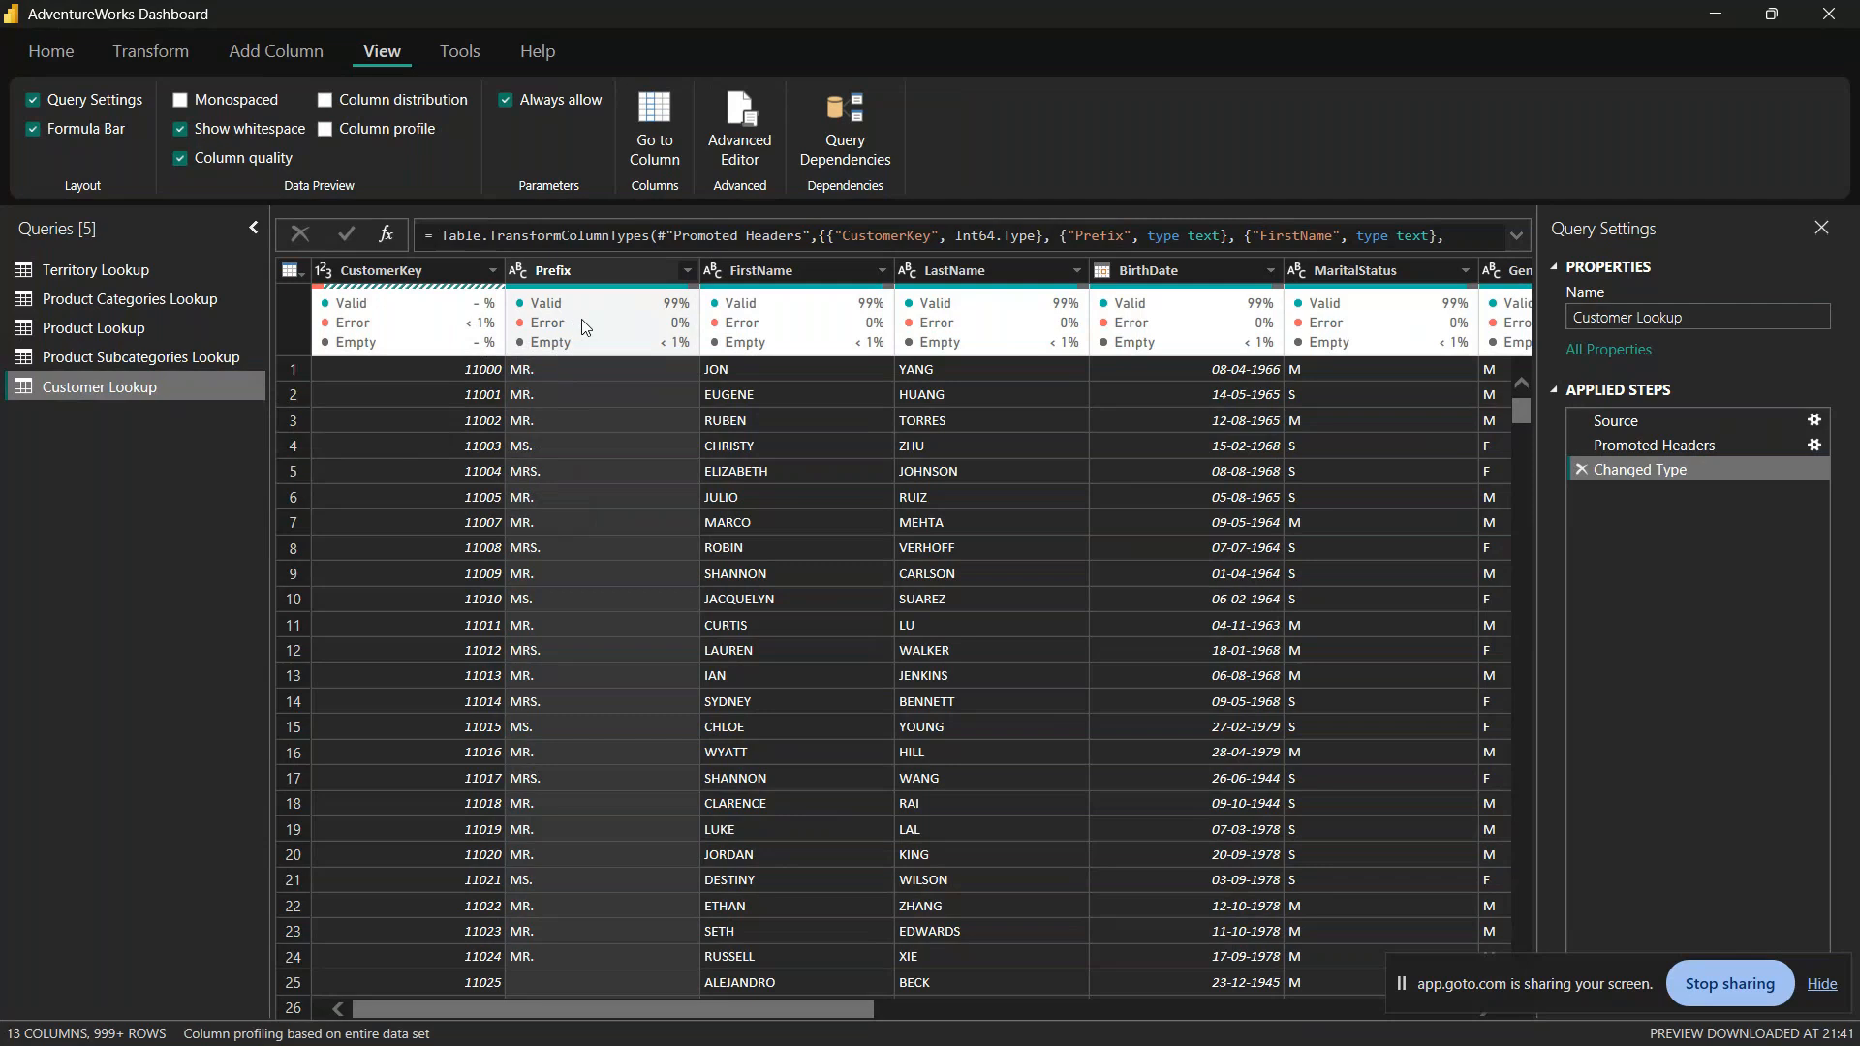
{"action": "mouse_move", "coordinate": [598, 343]}
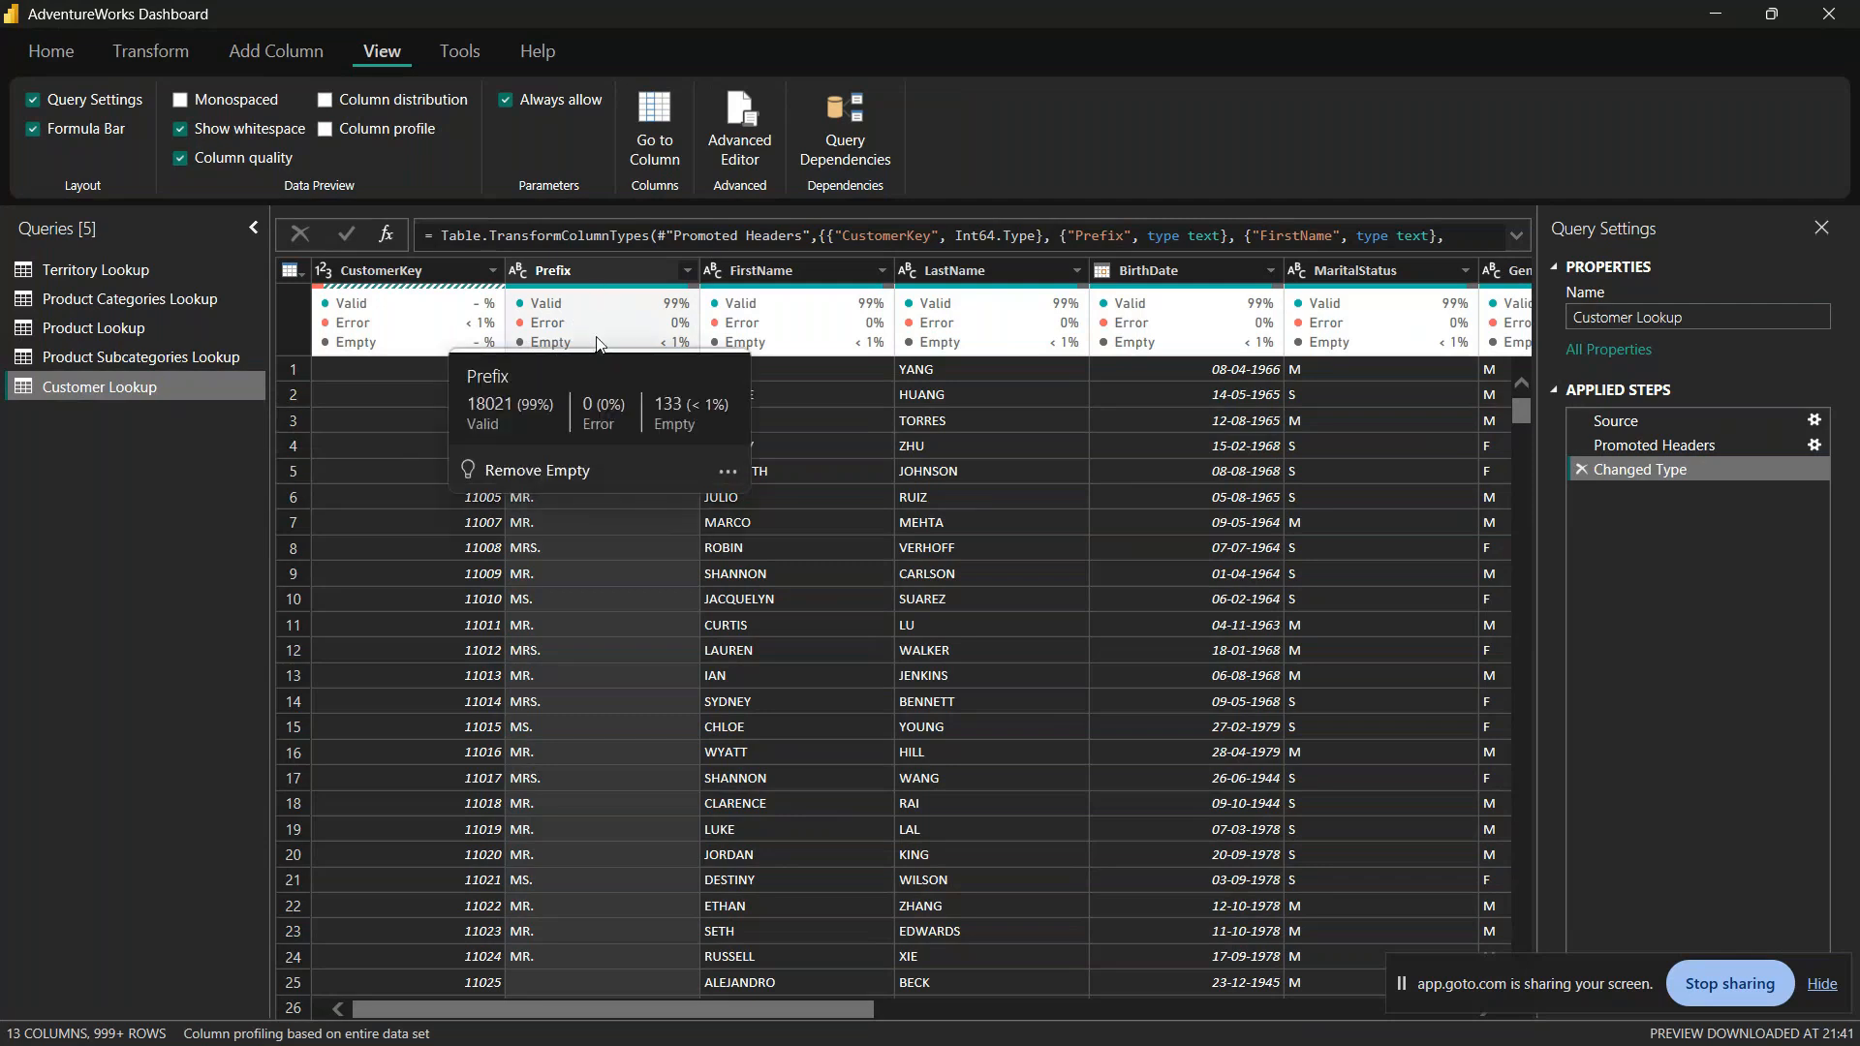
{"action": "left_click", "coordinate": [726, 478]}
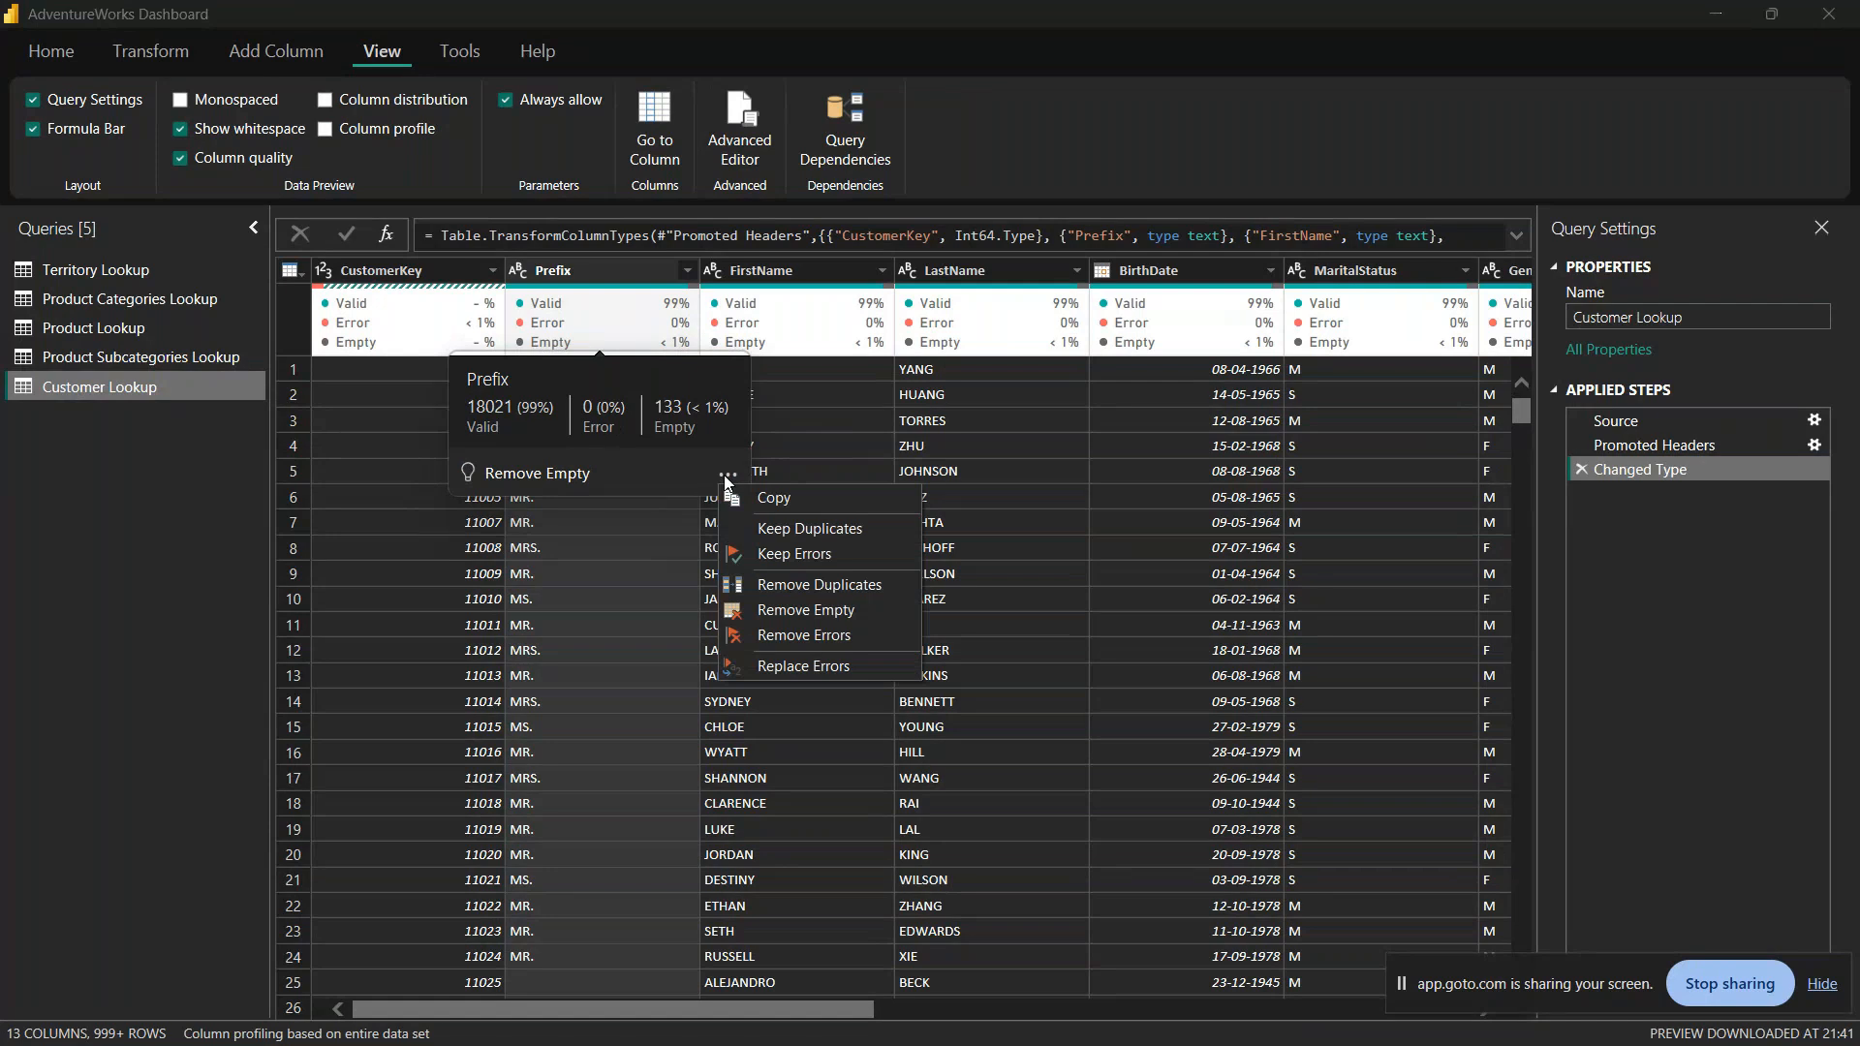
{"action": "left_click", "coordinate": [852, 613]}
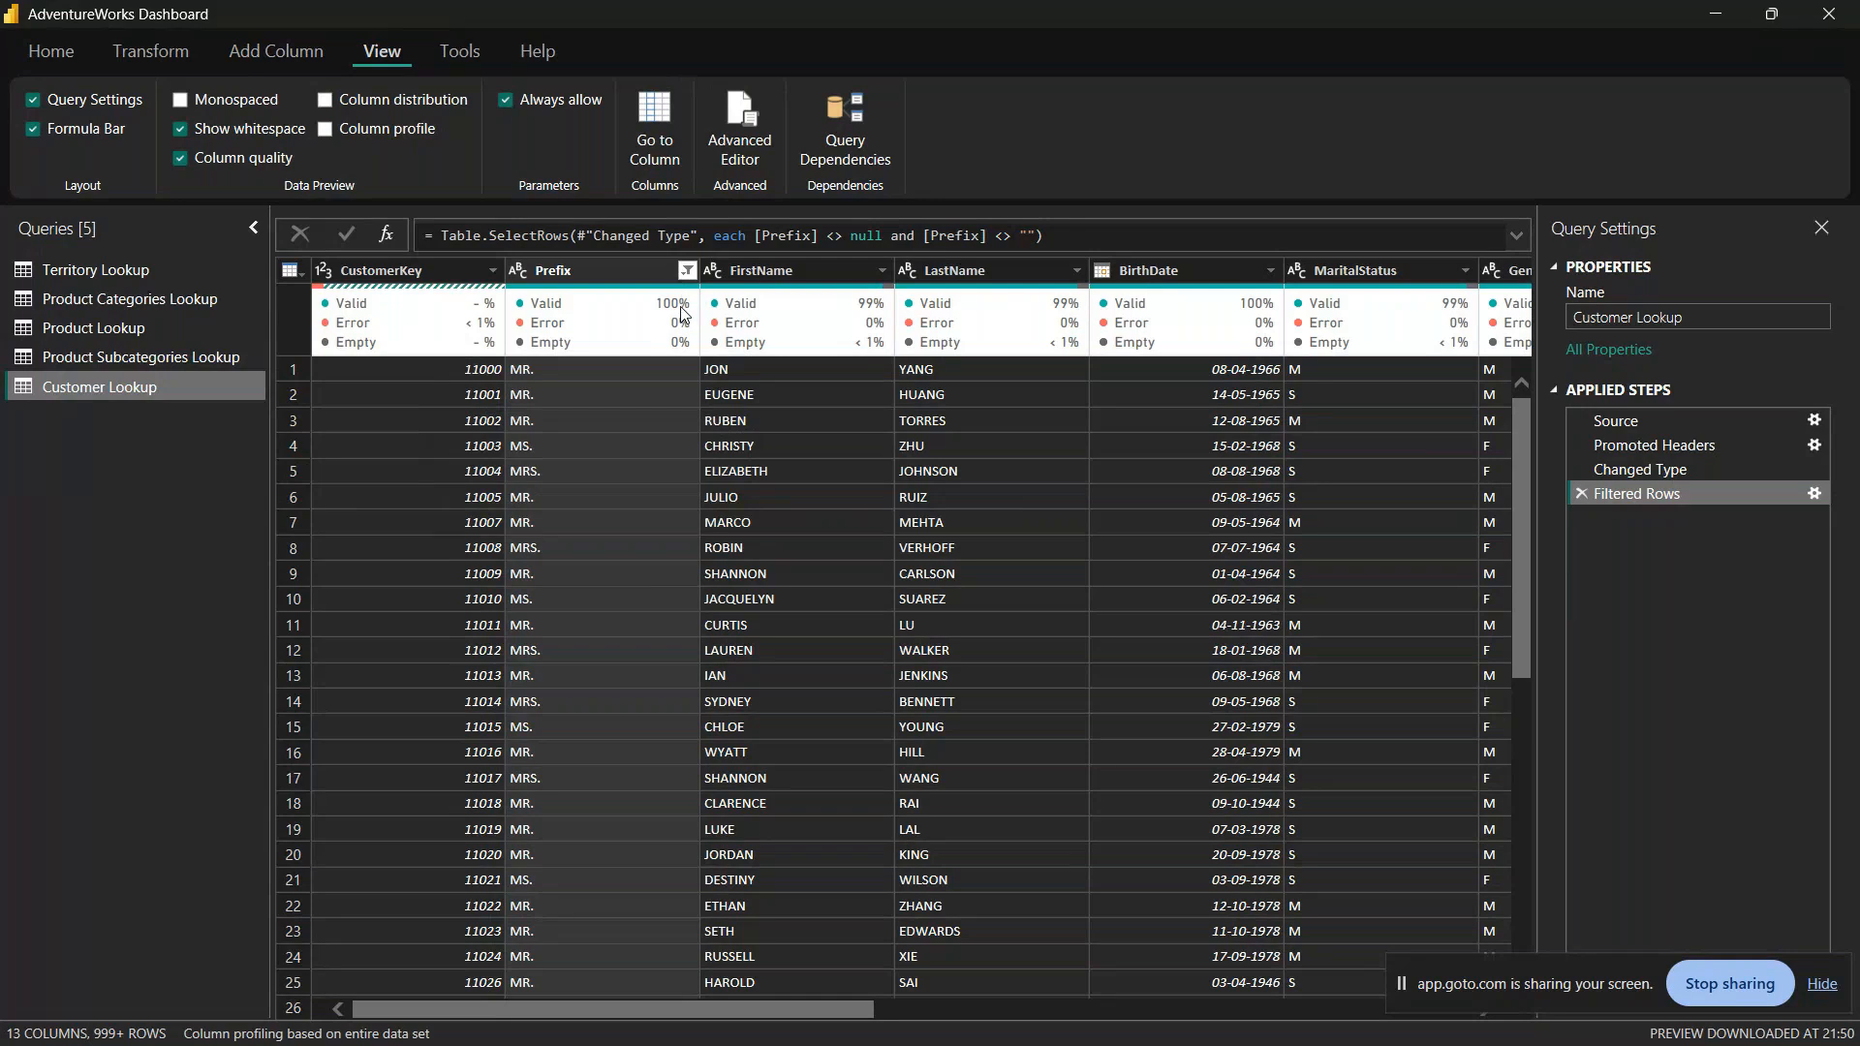
{"action": "mouse_move", "coordinate": [683, 313]}
Step: Delete the Filtered Rows step from Customer Lookup and view the CustomerKey column's quality details
{"action": "left_click", "coordinate": [1583, 494]}
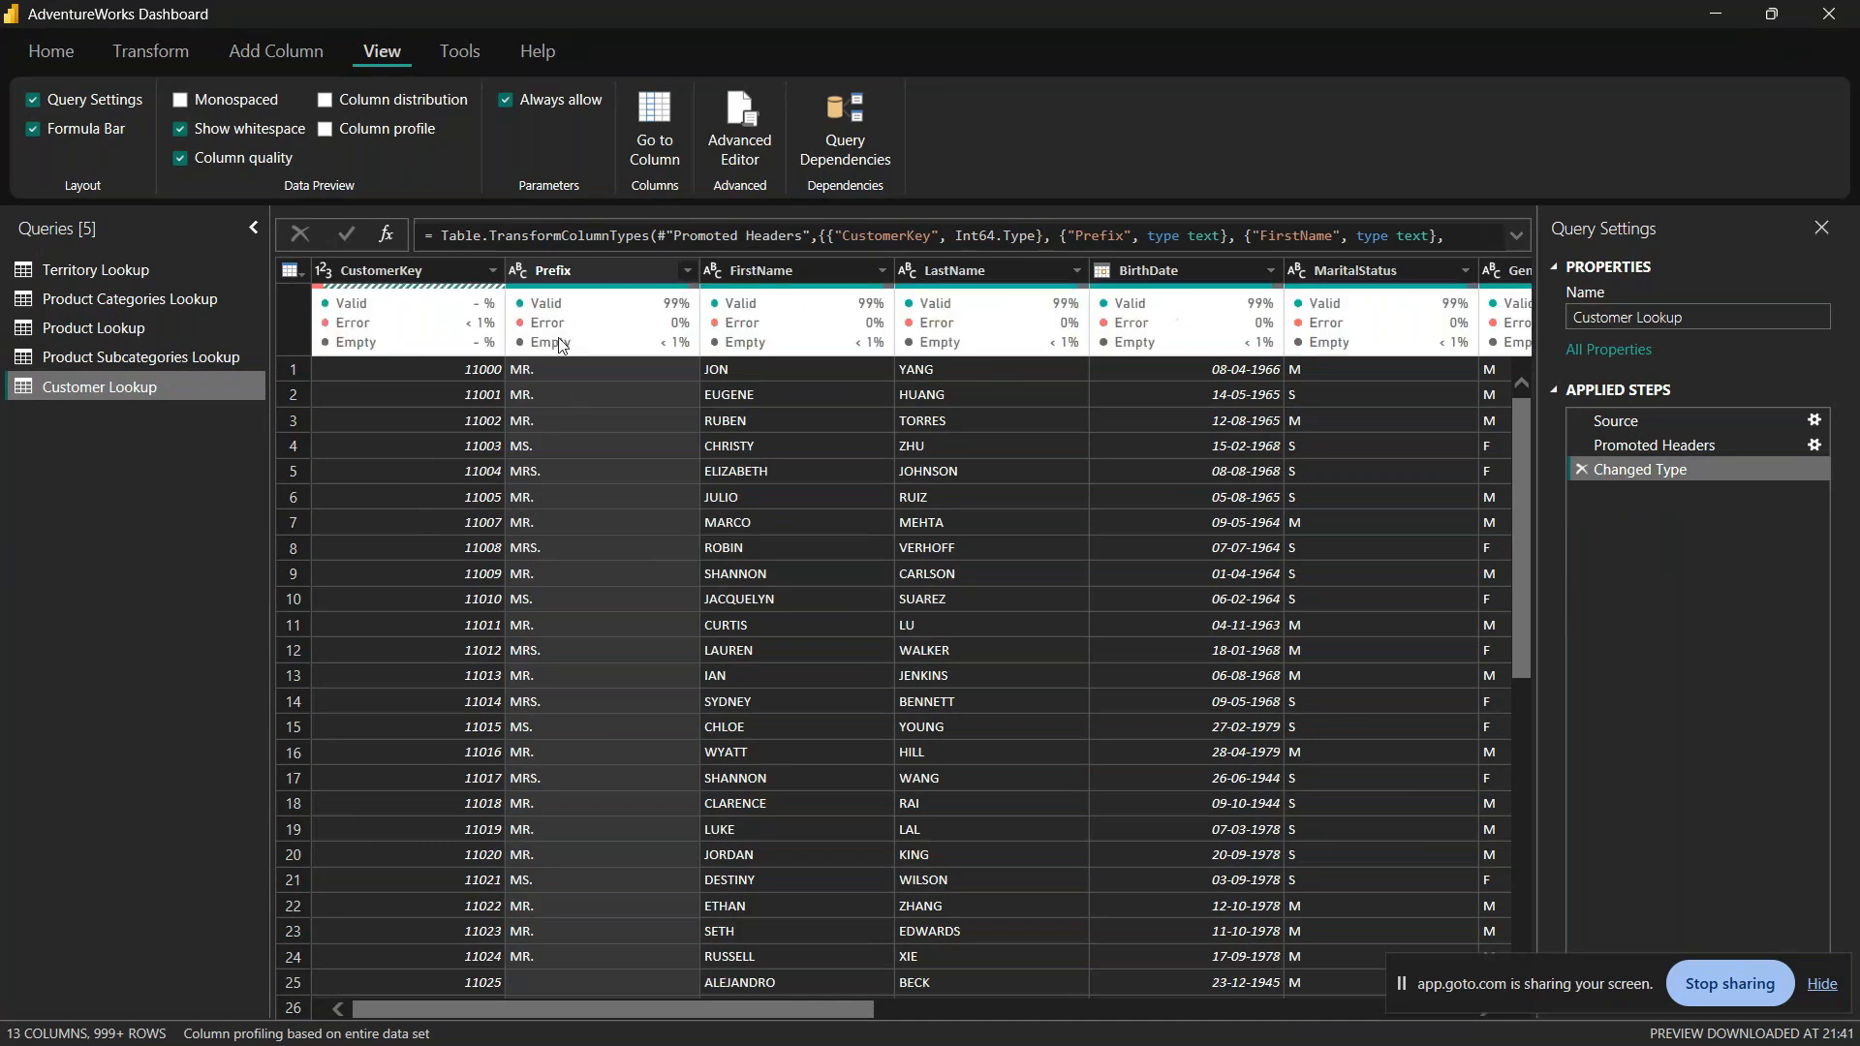
{"action": "mouse_move", "coordinate": [591, 337]}
{"action": "mouse_move", "coordinate": [436, 346]}
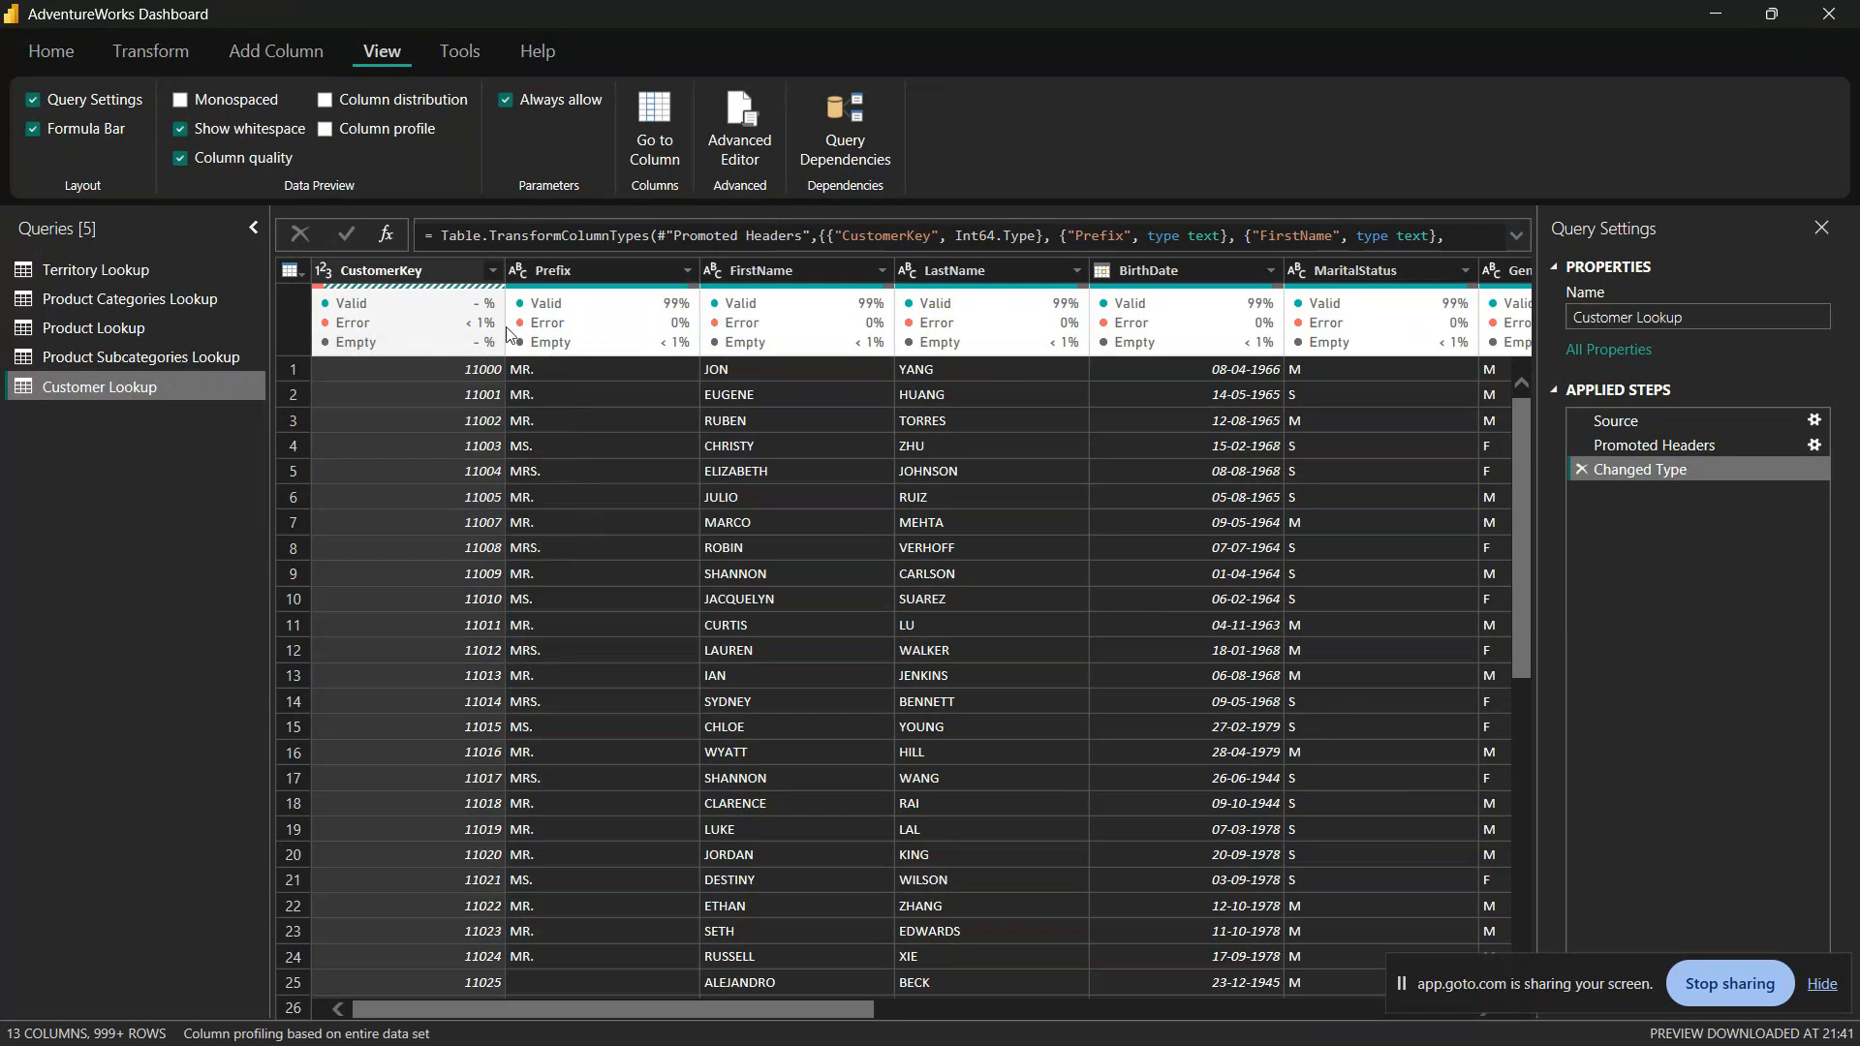
Step: Try removing the rows with an empty CustomerKey from Customer Lookup, and delete the resulting Filtered Rows step
{"action": "right_click", "coordinate": [406, 334]}
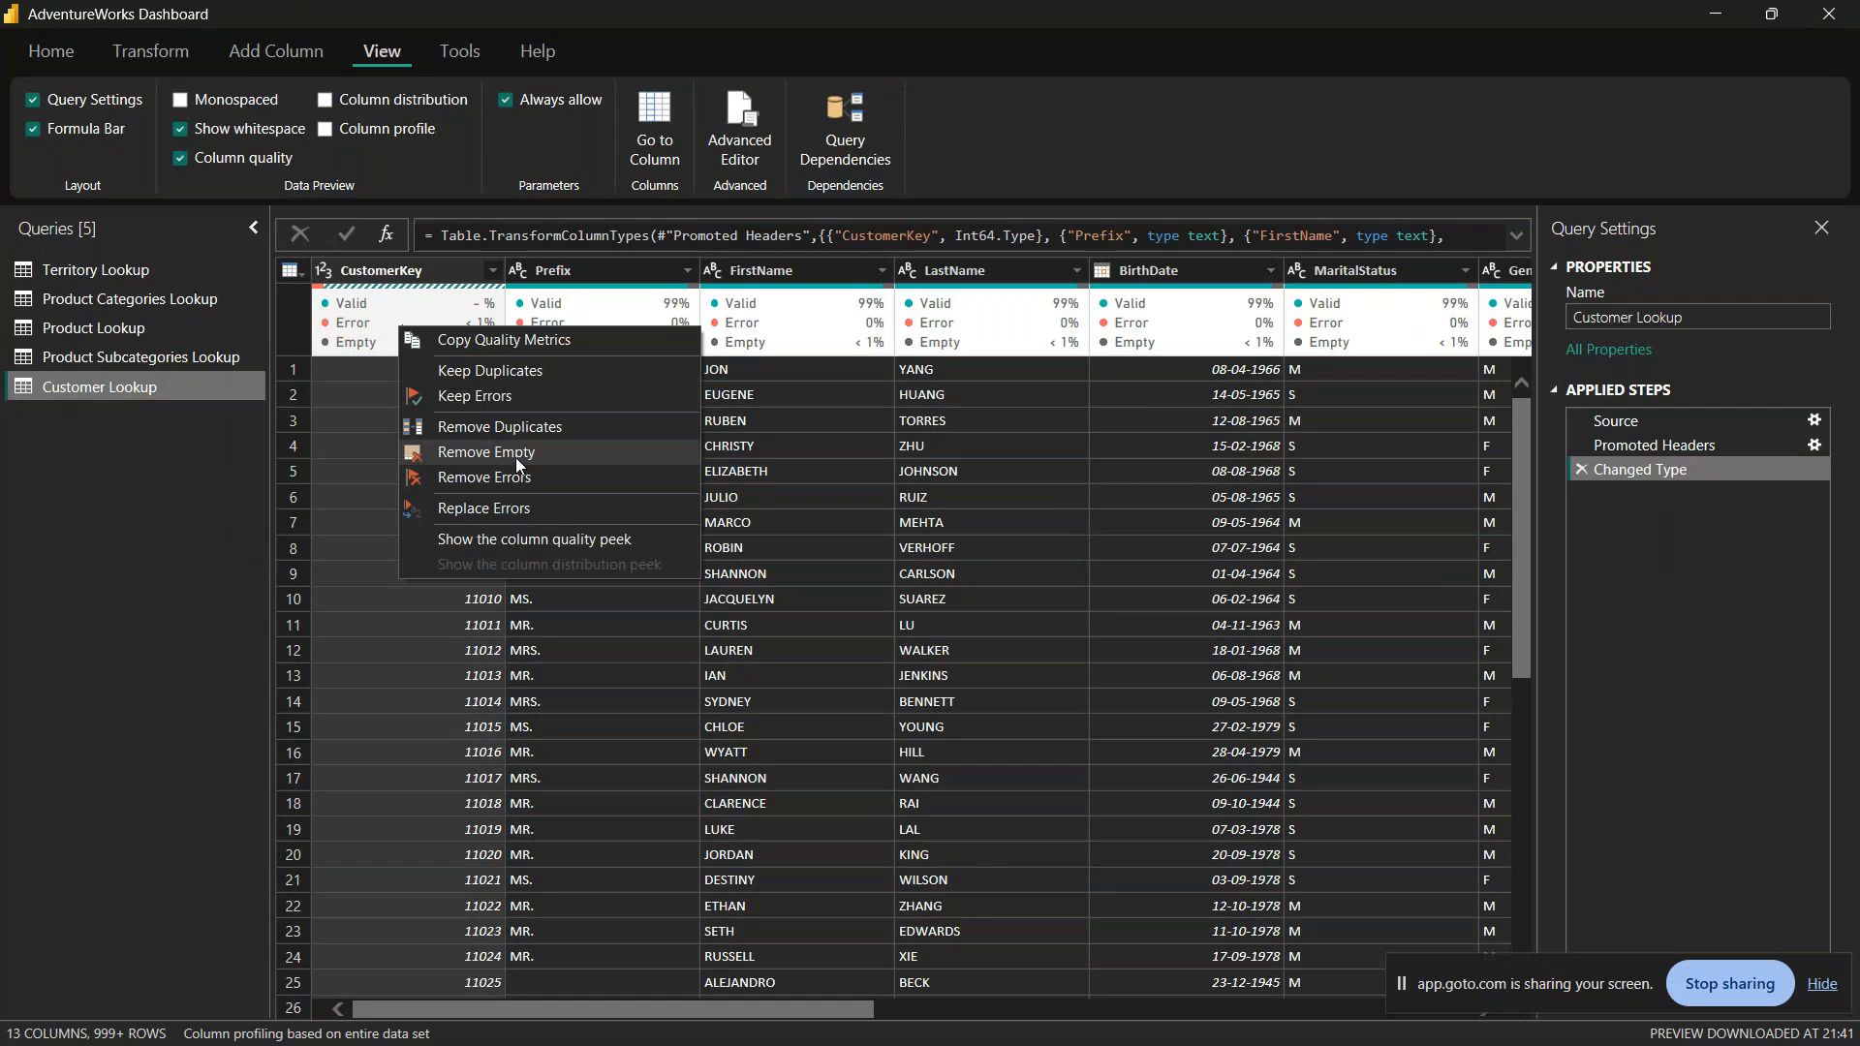
{"action": "left_click", "coordinate": [515, 458]}
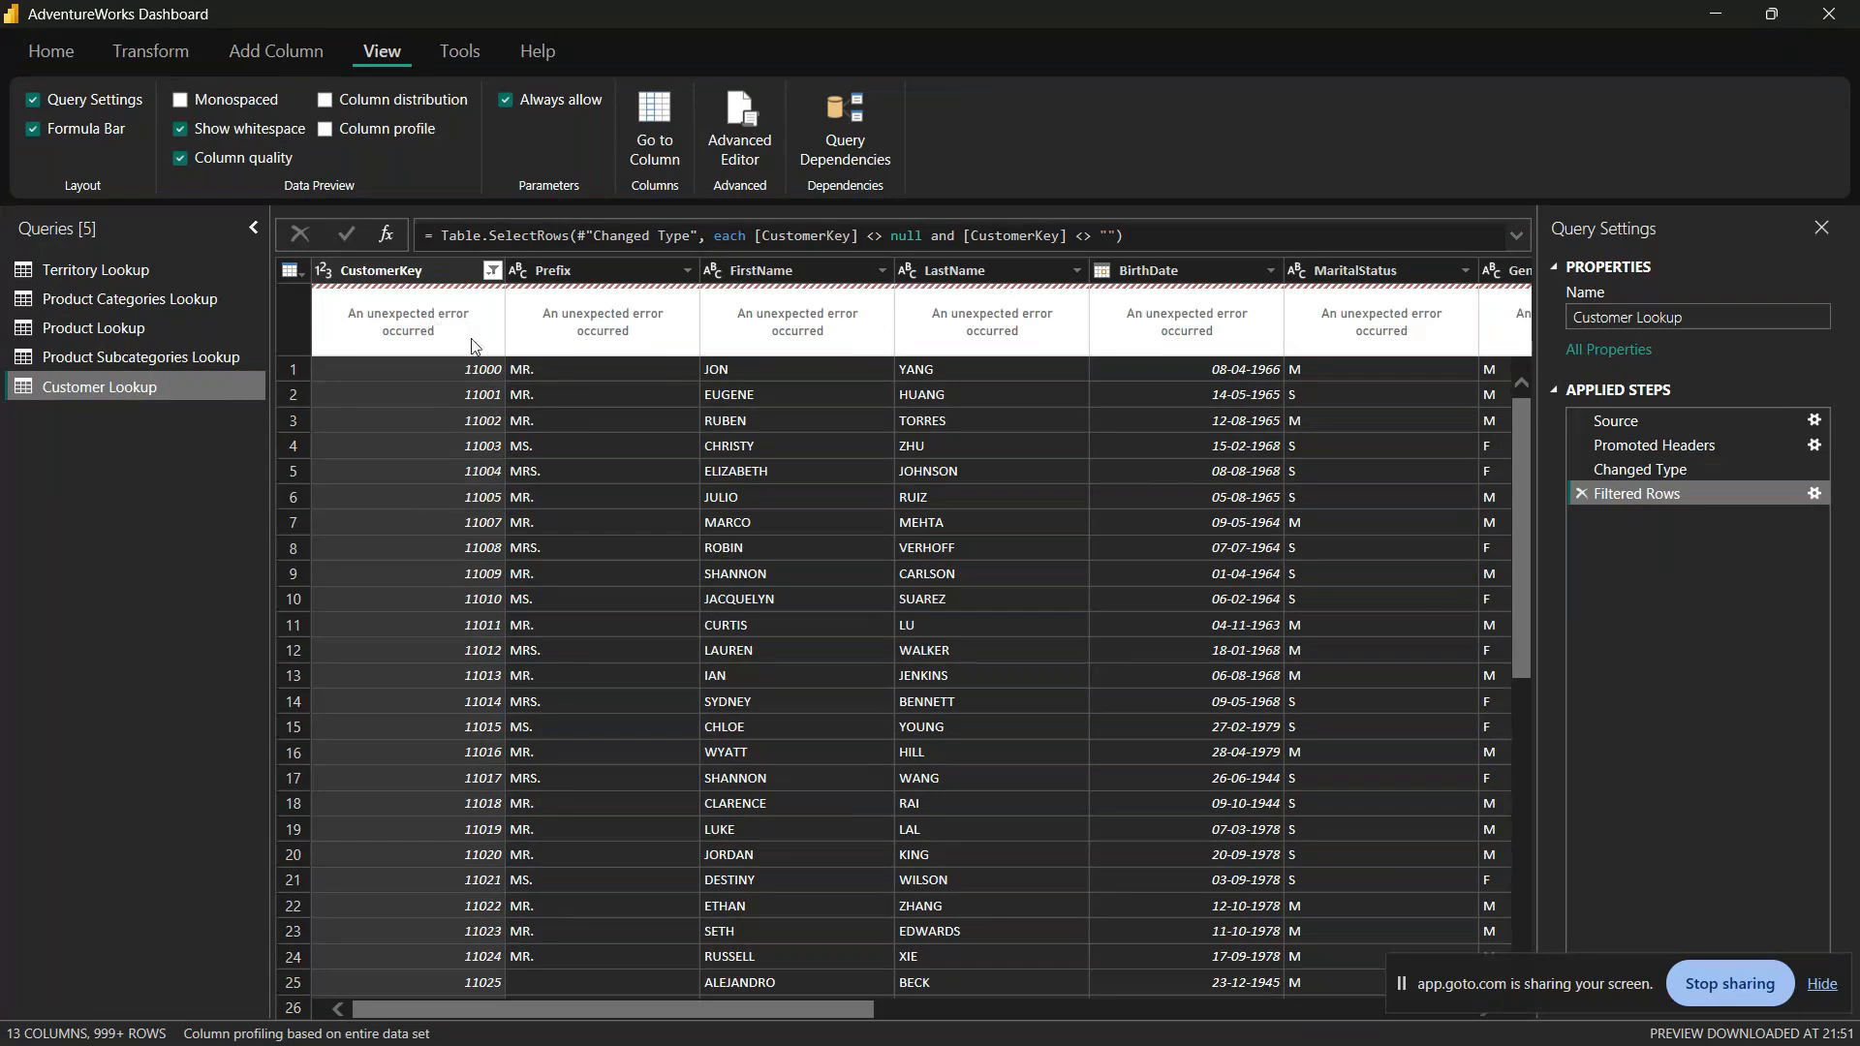
{"action": "left_click", "coordinate": [1580, 494]}
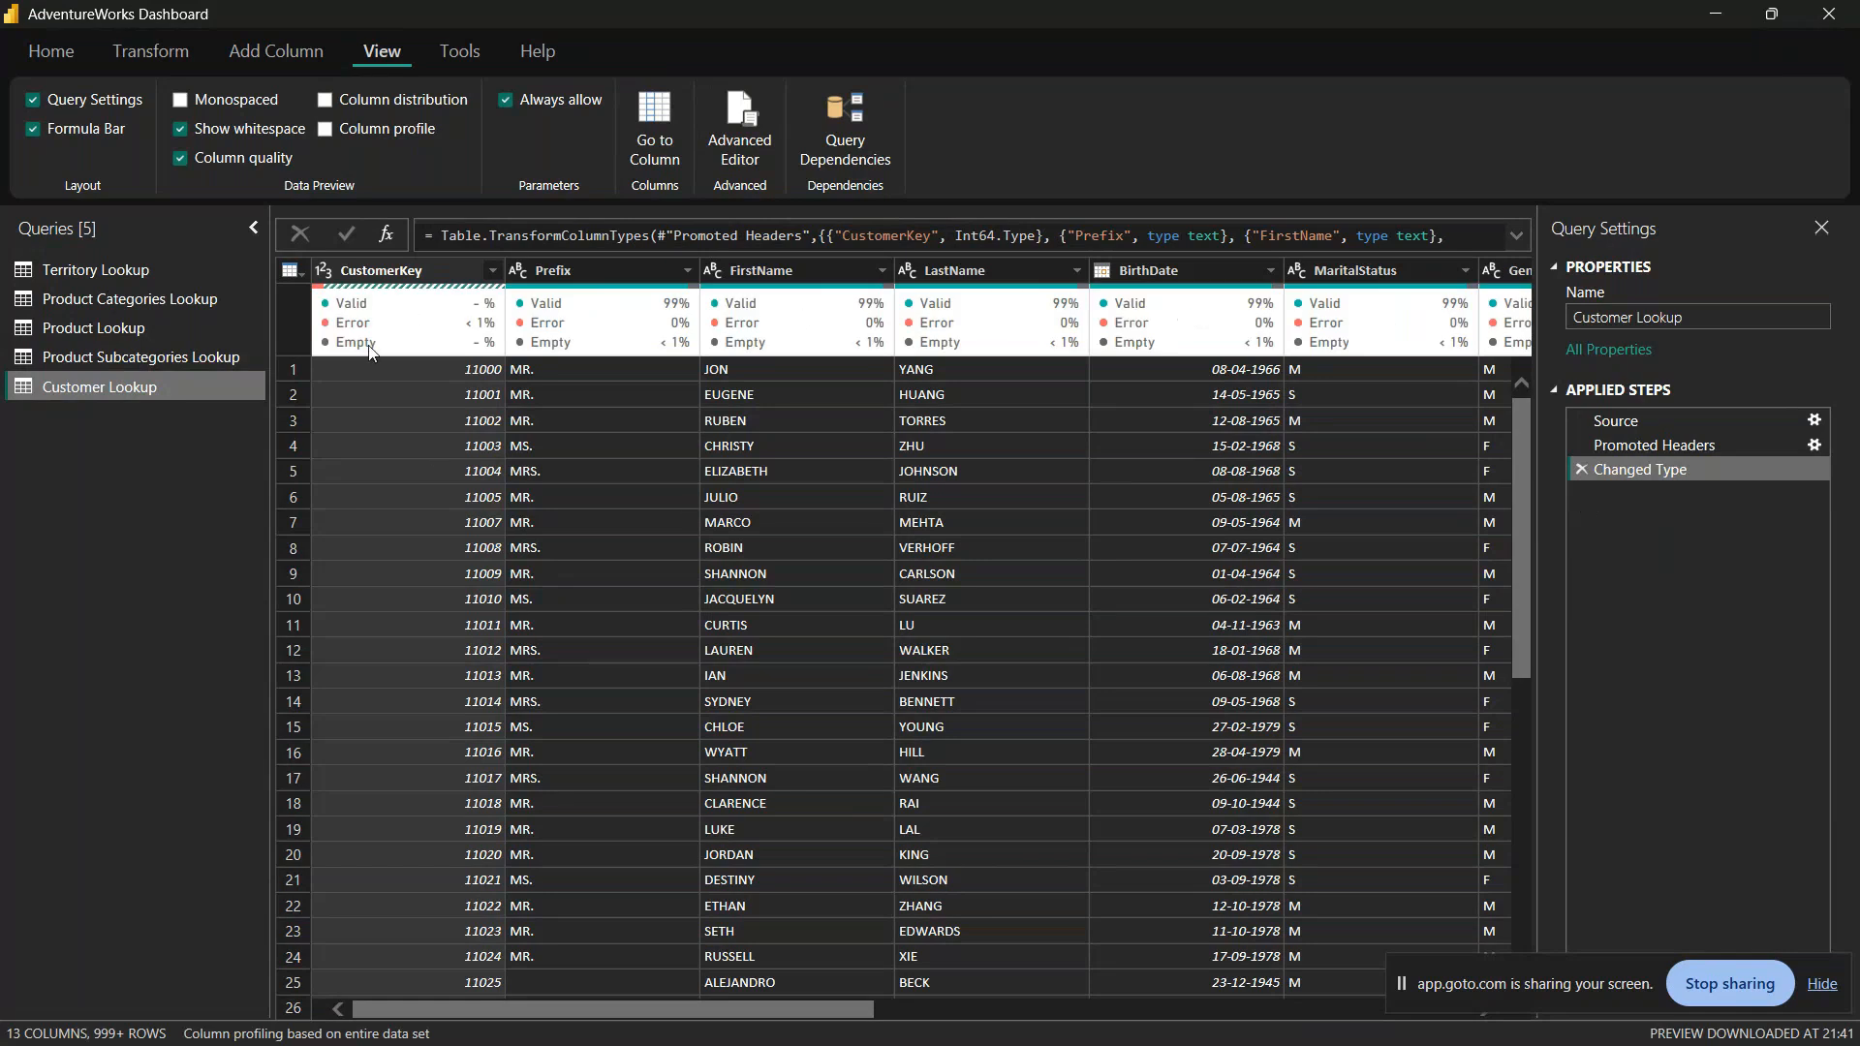
{"action": "mouse_move", "coordinate": [459, 339]}
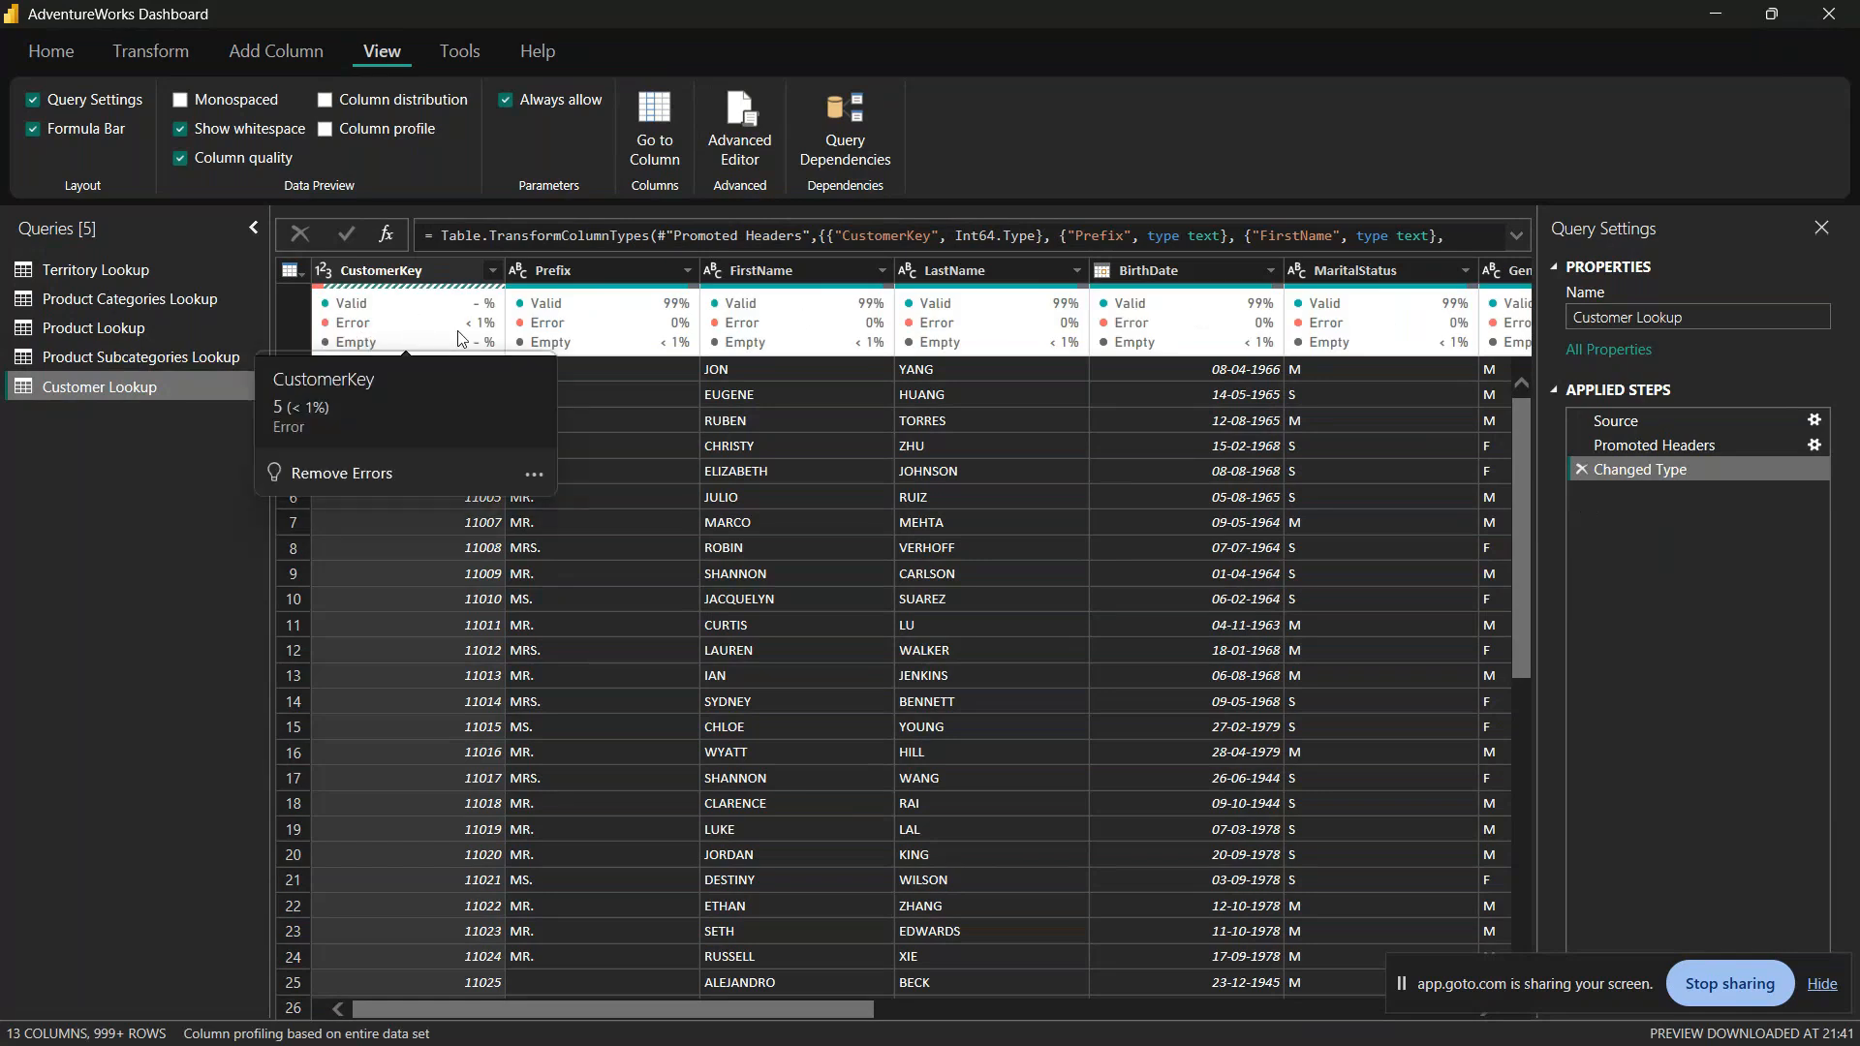
Step: Keep only the CustomerKey error rows to inspect their values across the columns, and delete the Kept Errors step
{"action": "right_click", "coordinate": [384, 331]}
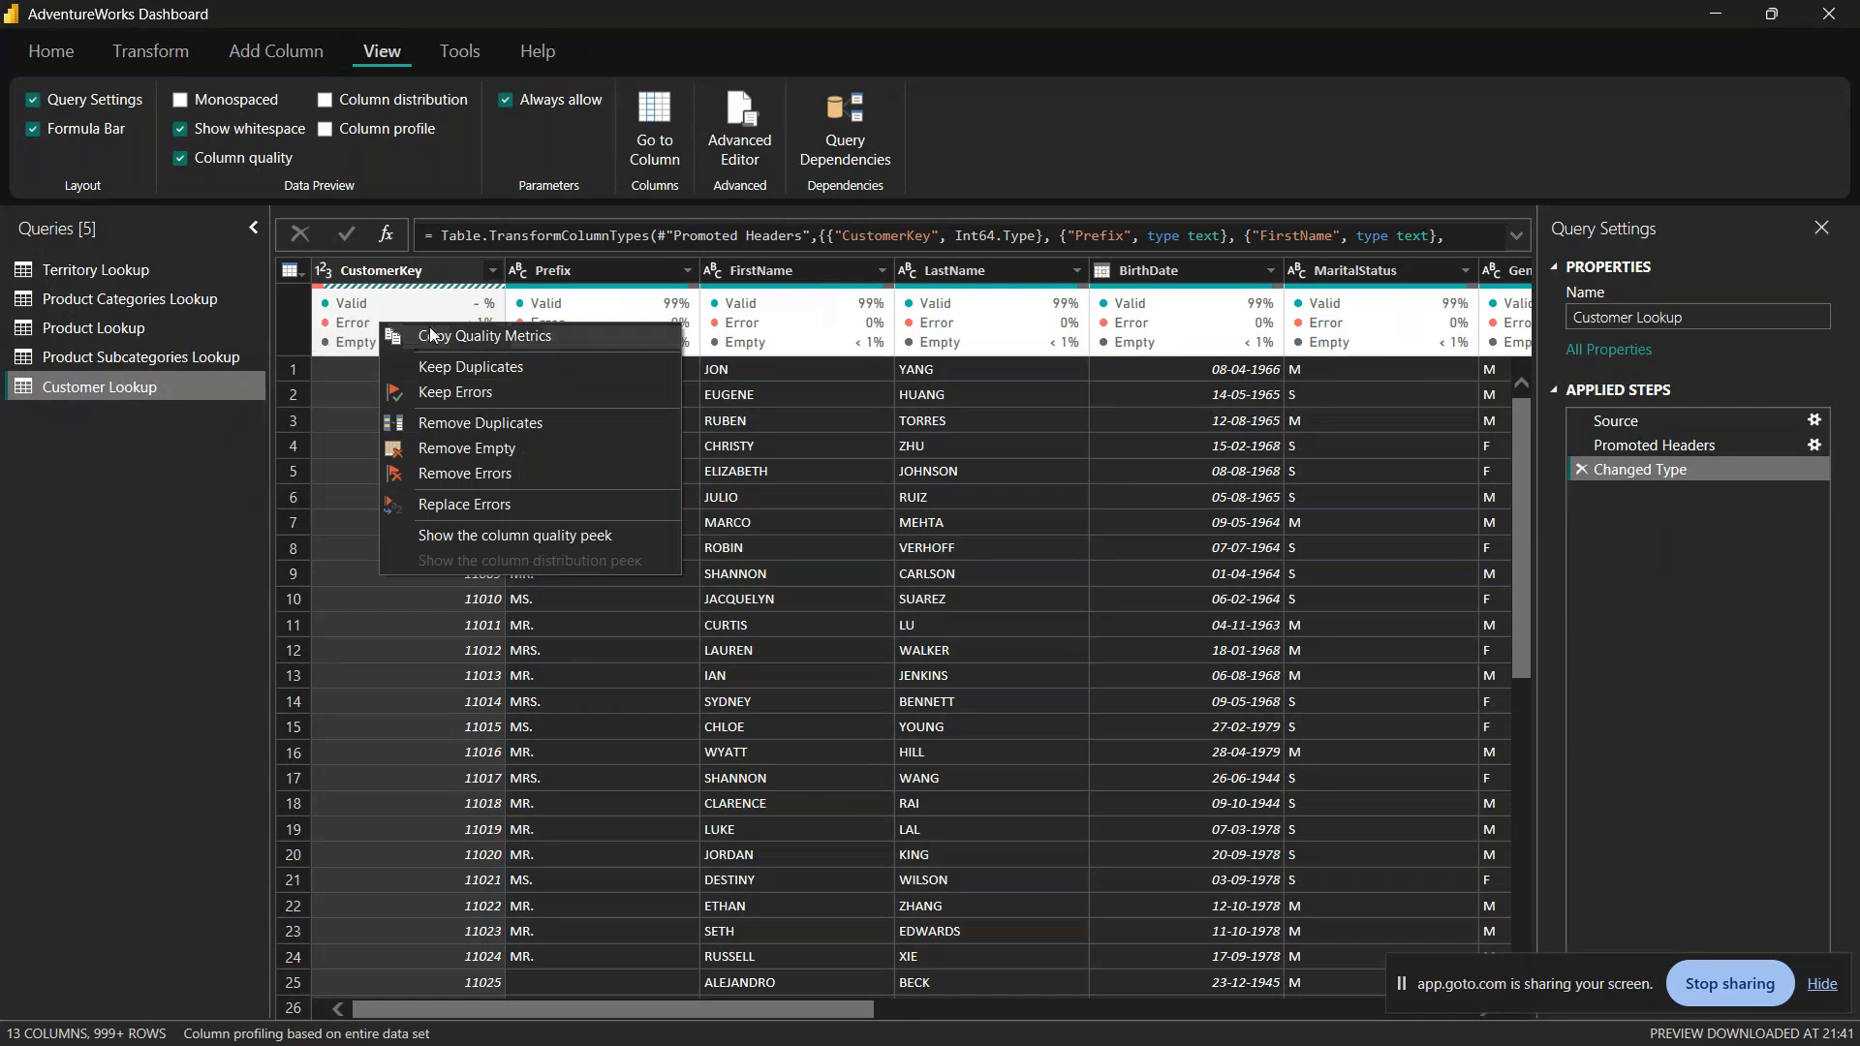
{"action": "left_click", "coordinate": [546, 391]}
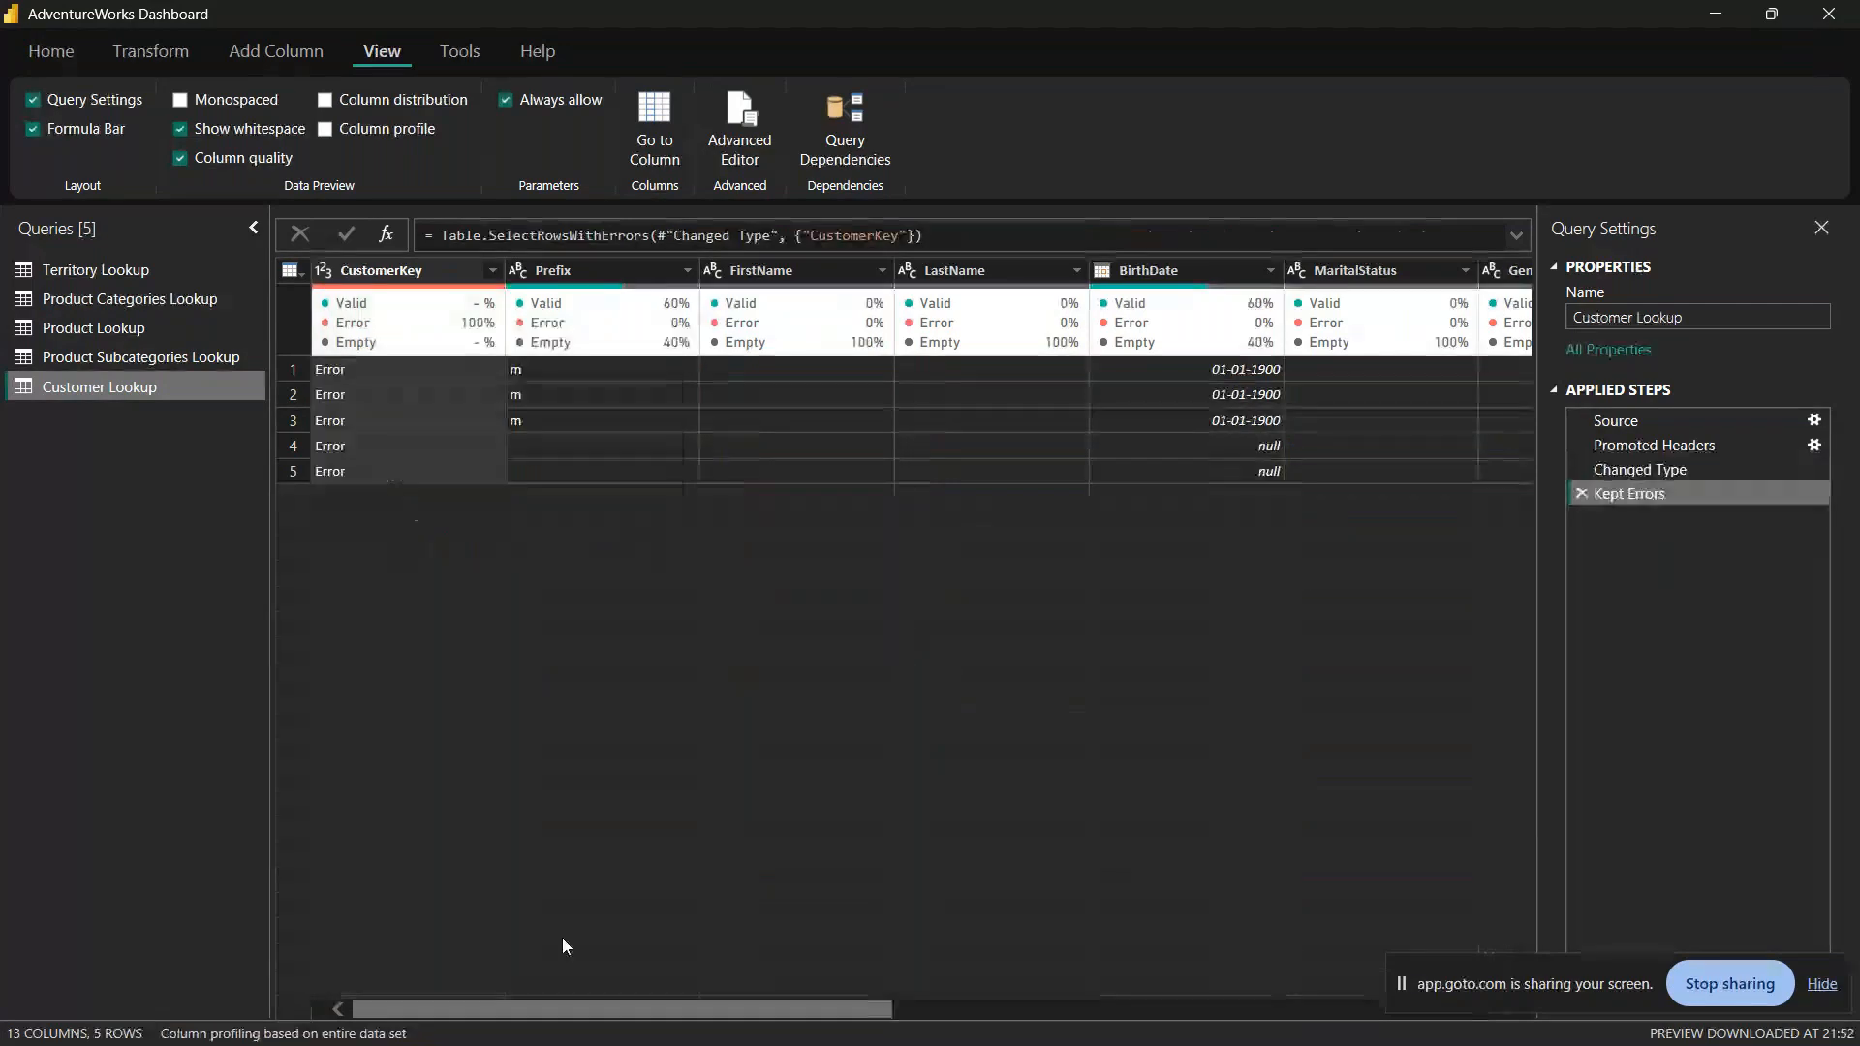
{"action": "scroll", "coordinate": [562, 938], "scroll_direction": "right", "scroll_amount": 6}
{"action": "scroll", "coordinate": [843, 987], "scroll_direction": "left", "scroll_amount": 6}
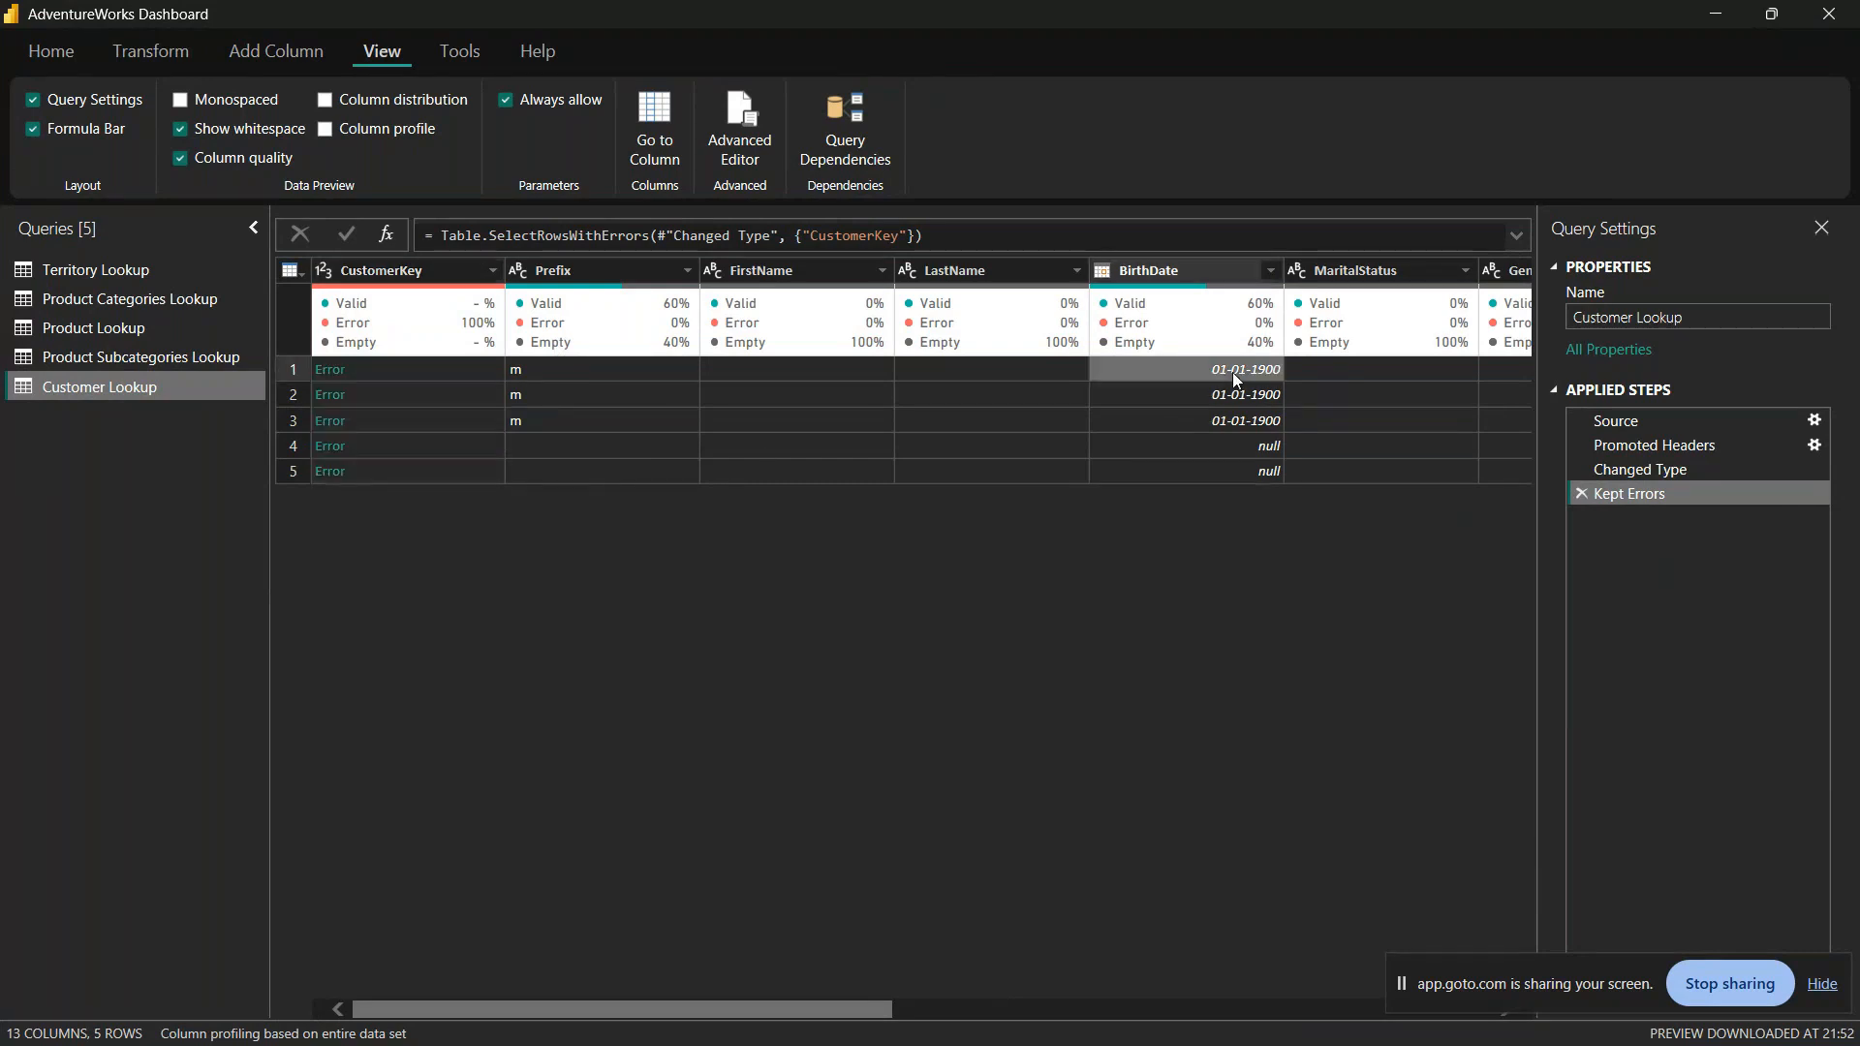
{"action": "left_click_drag", "start_coordinate": [672, 1005], "coordinate": [584, 946]}
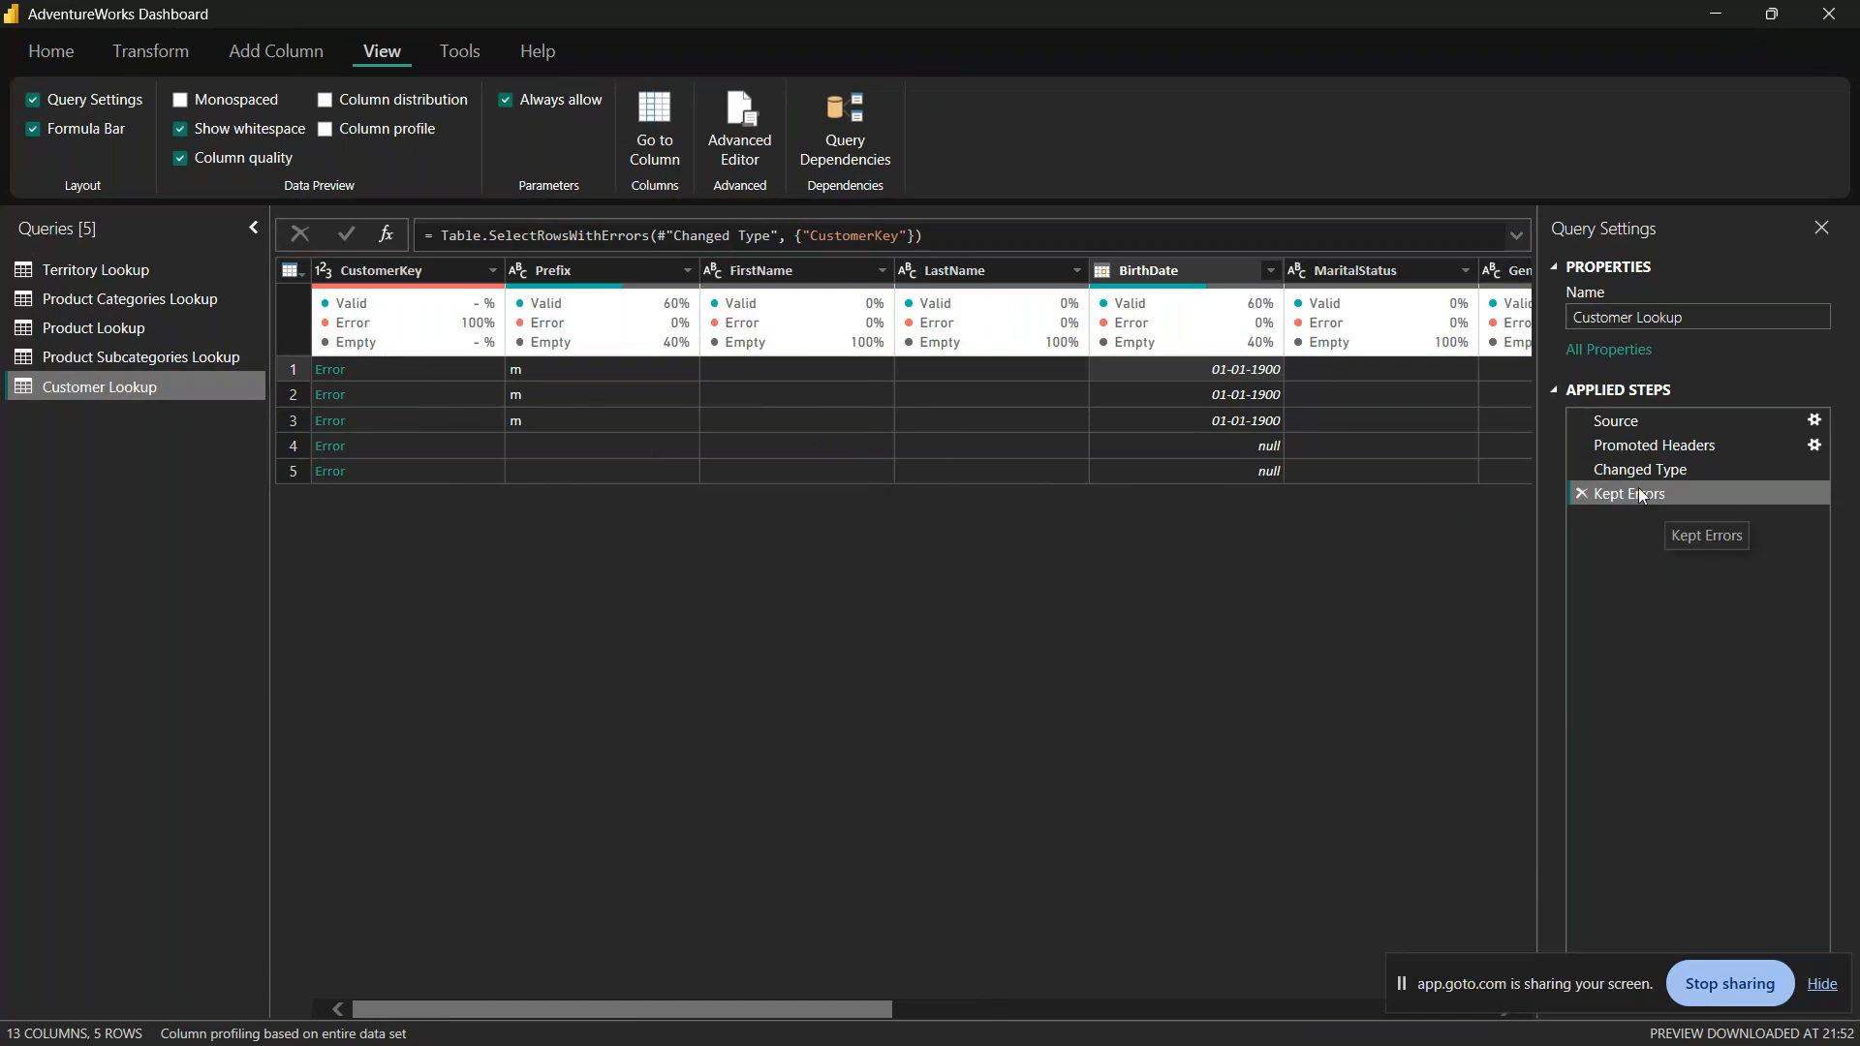
{"action": "left_click", "coordinate": [1583, 496]}
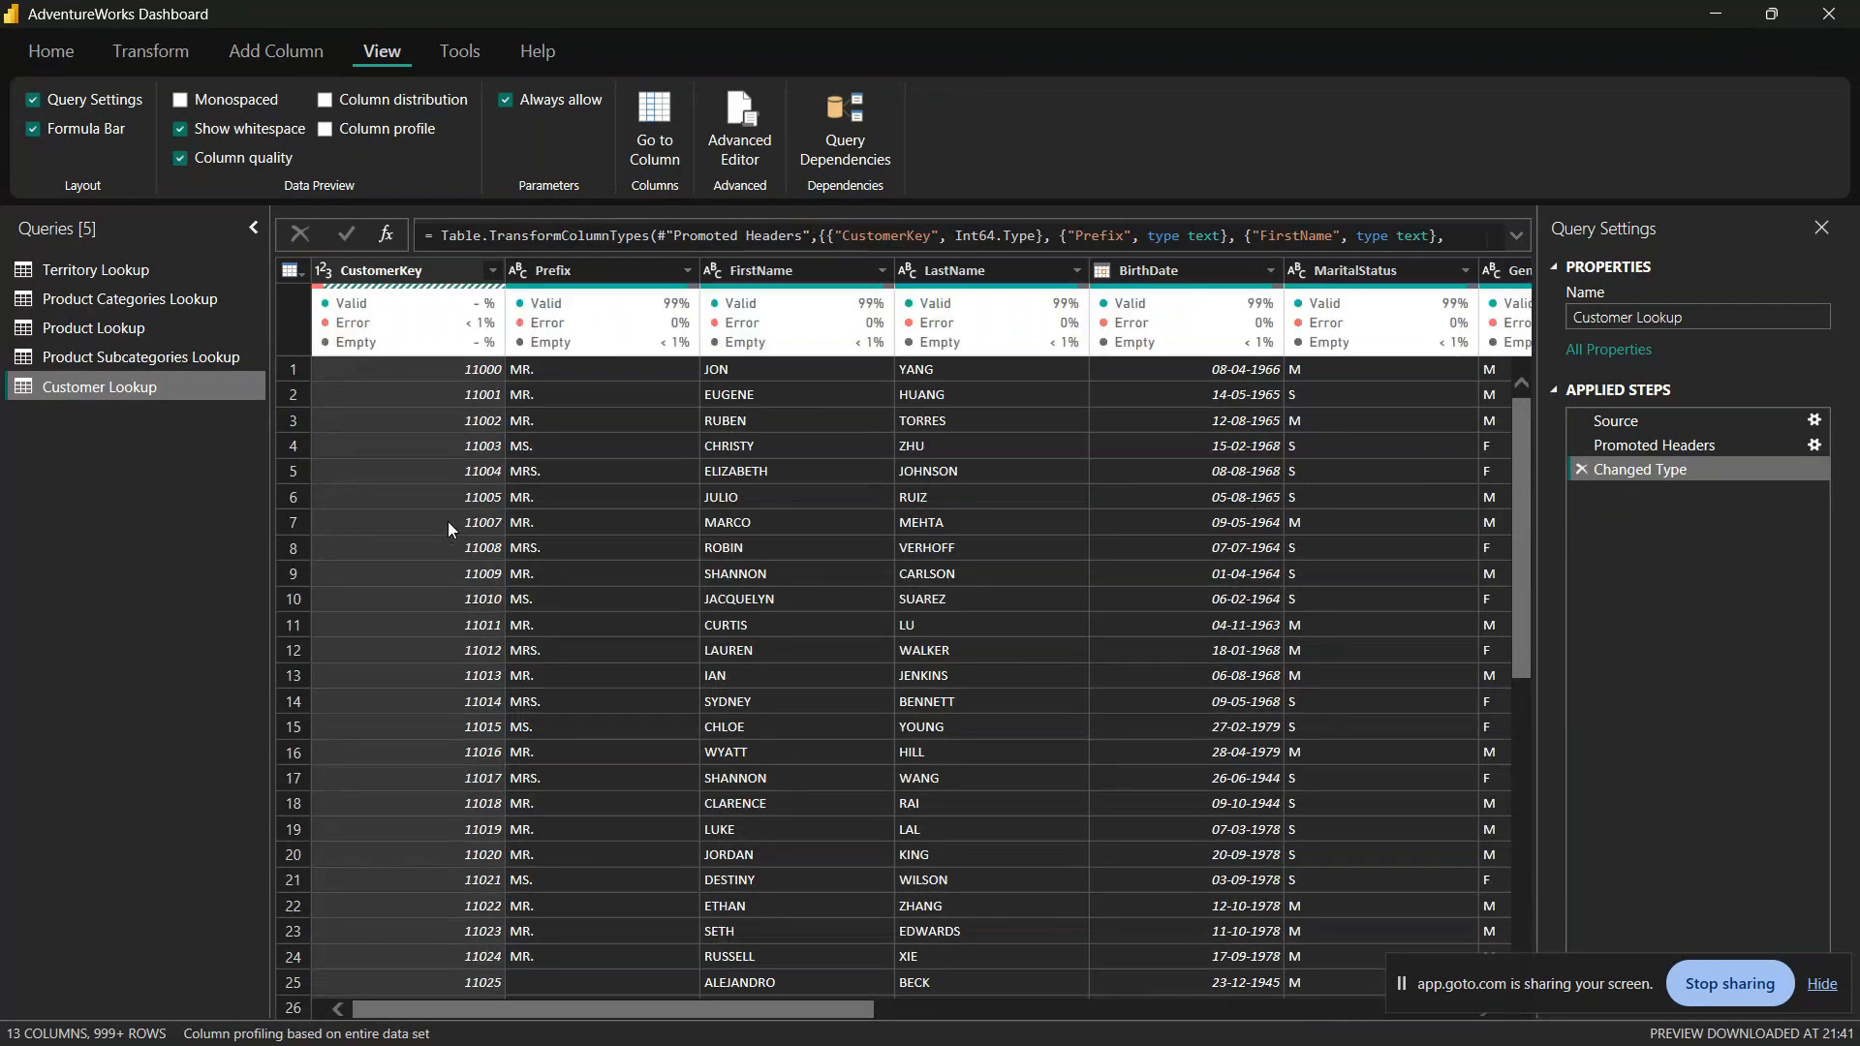
Step: Remove the rows with errors in CustomerKey from Customer Lookup and check the column's quality details
{"action": "right_click", "coordinate": [411, 332]}
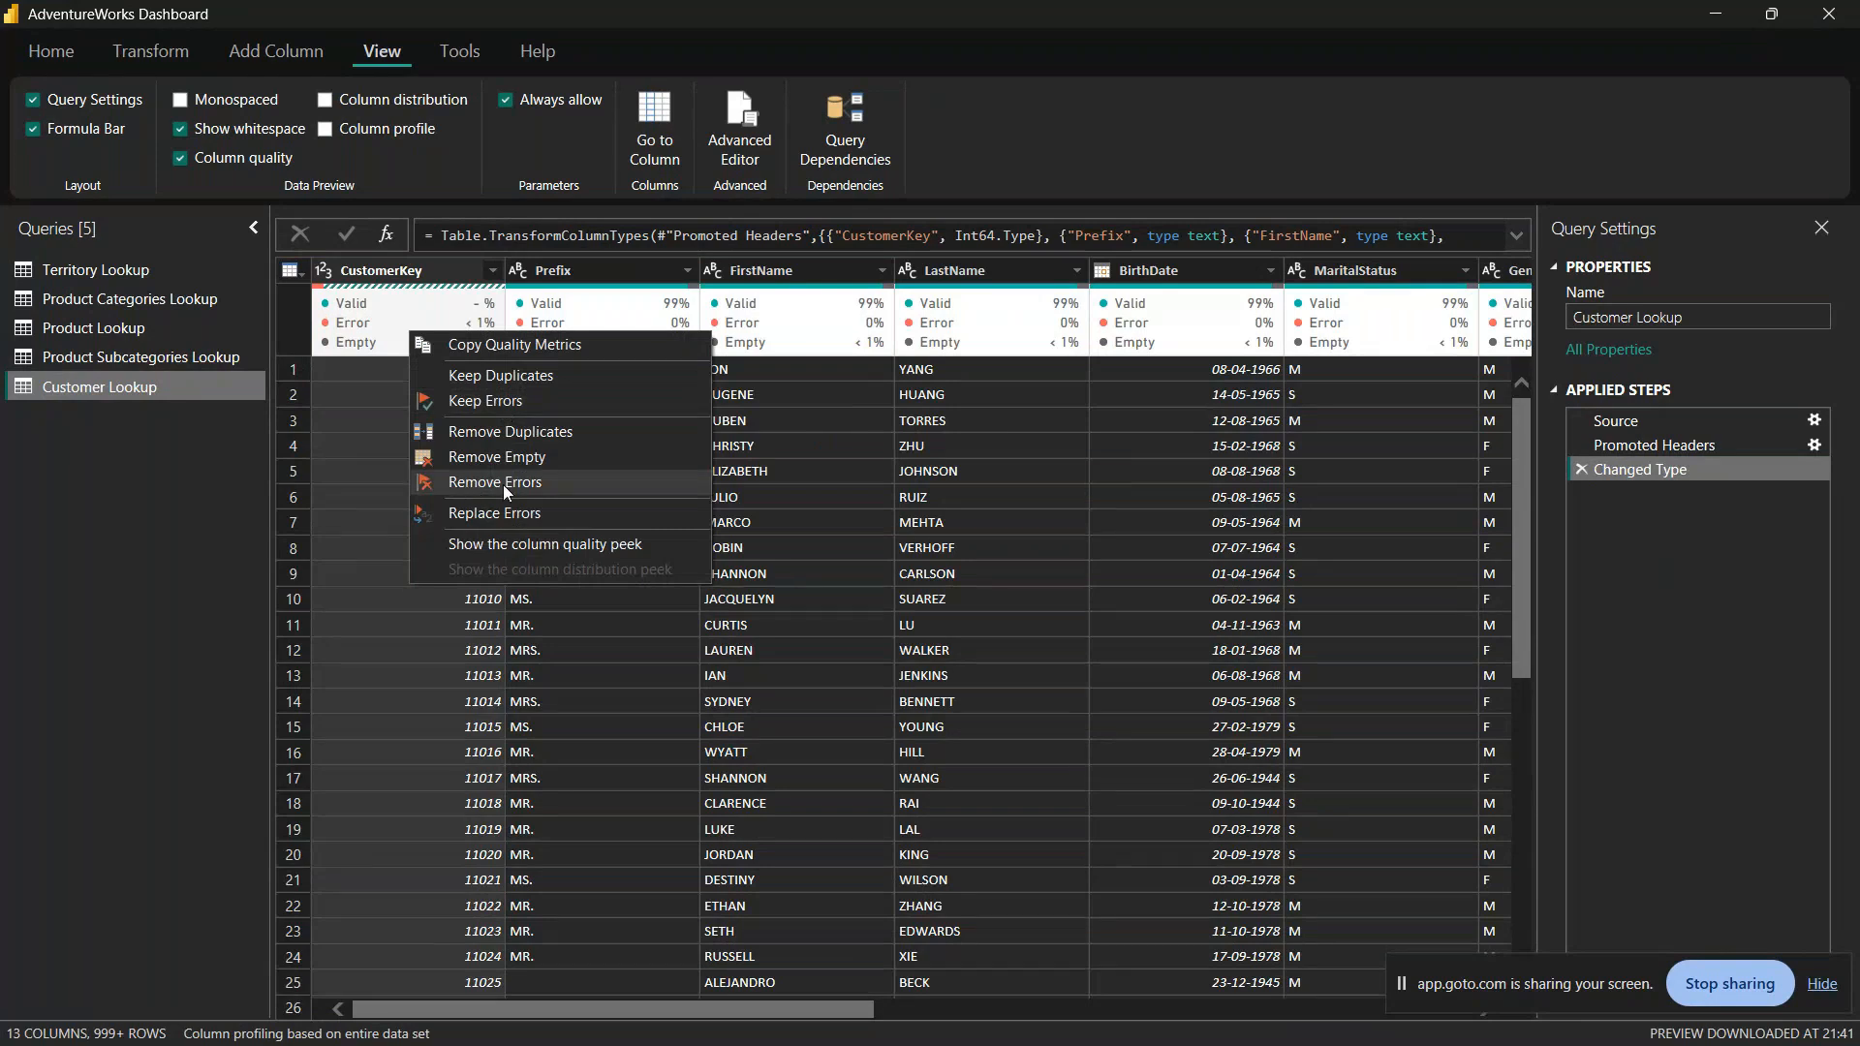
{"action": "left_click", "coordinate": [549, 483]}
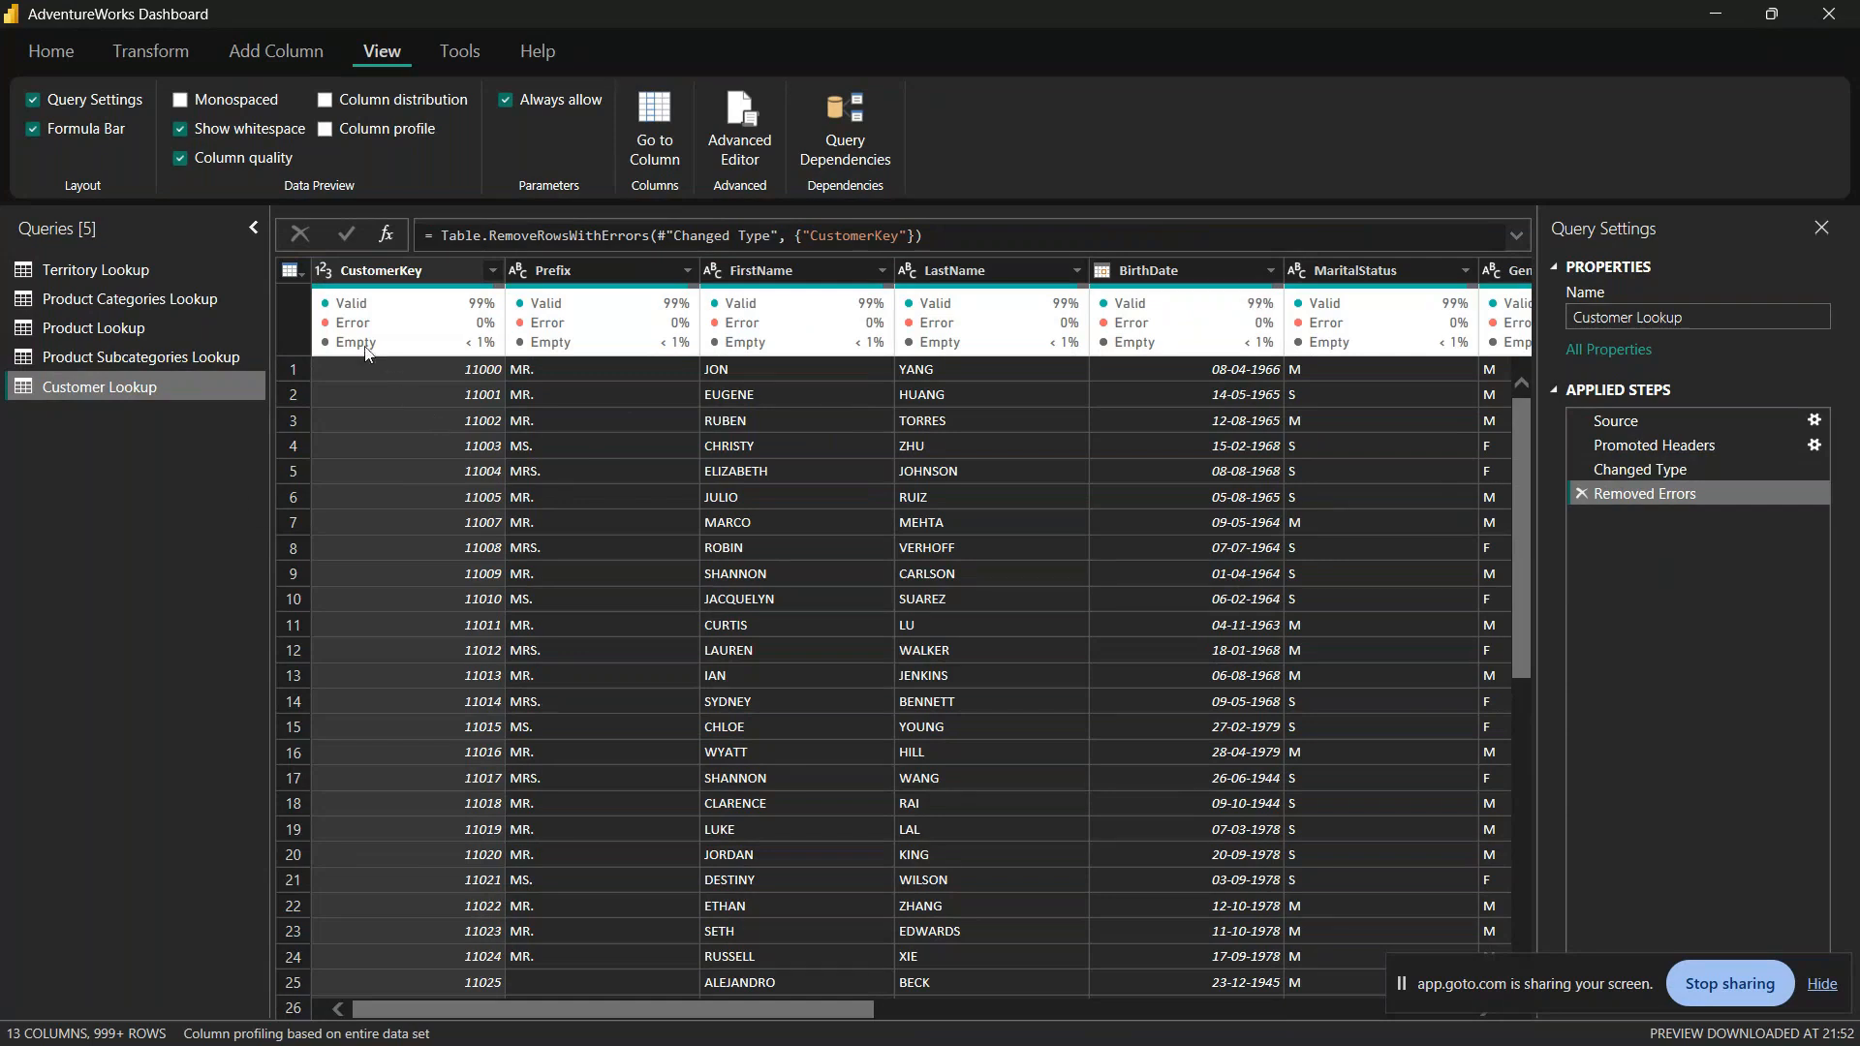
{"action": "mouse_move", "coordinate": [386, 351]}
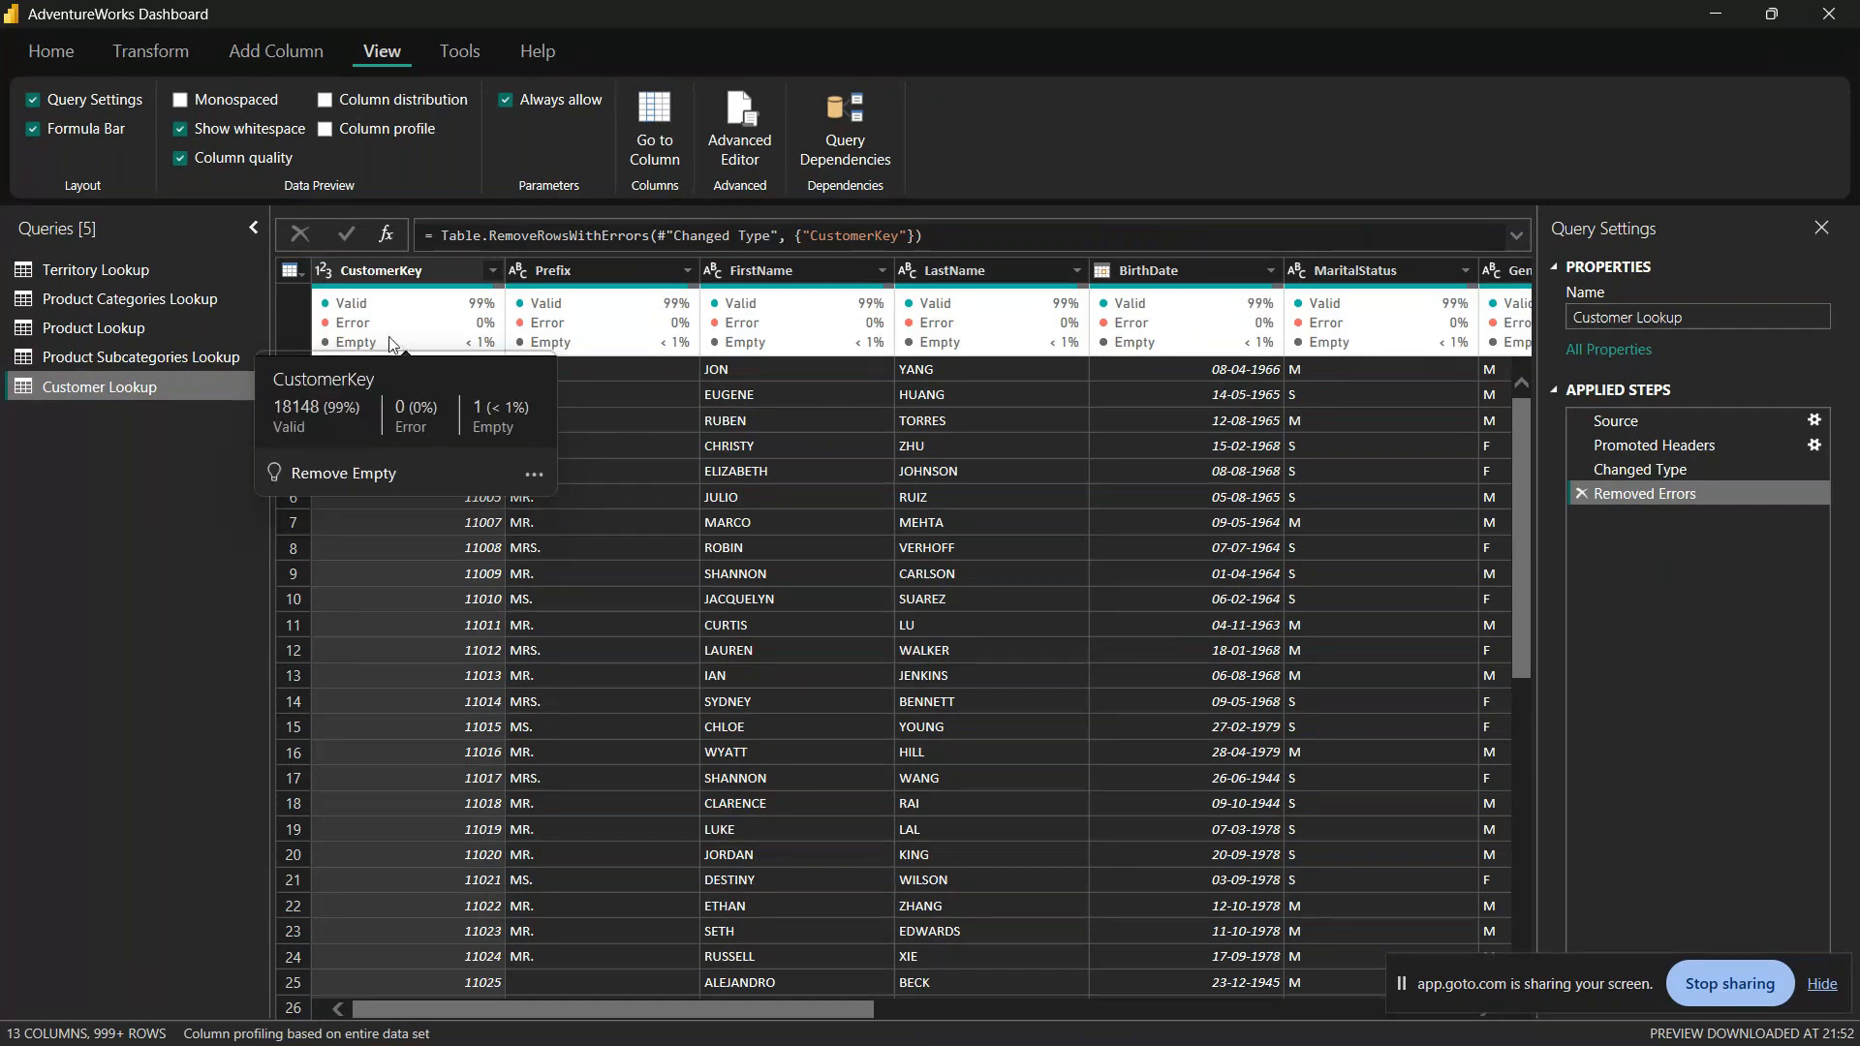
Step: Check for remaining CustomerKey errors by keeping only error rows, and delete that Kept Errors step again
{"action": "right_click", "coordinate": [380, 327]}
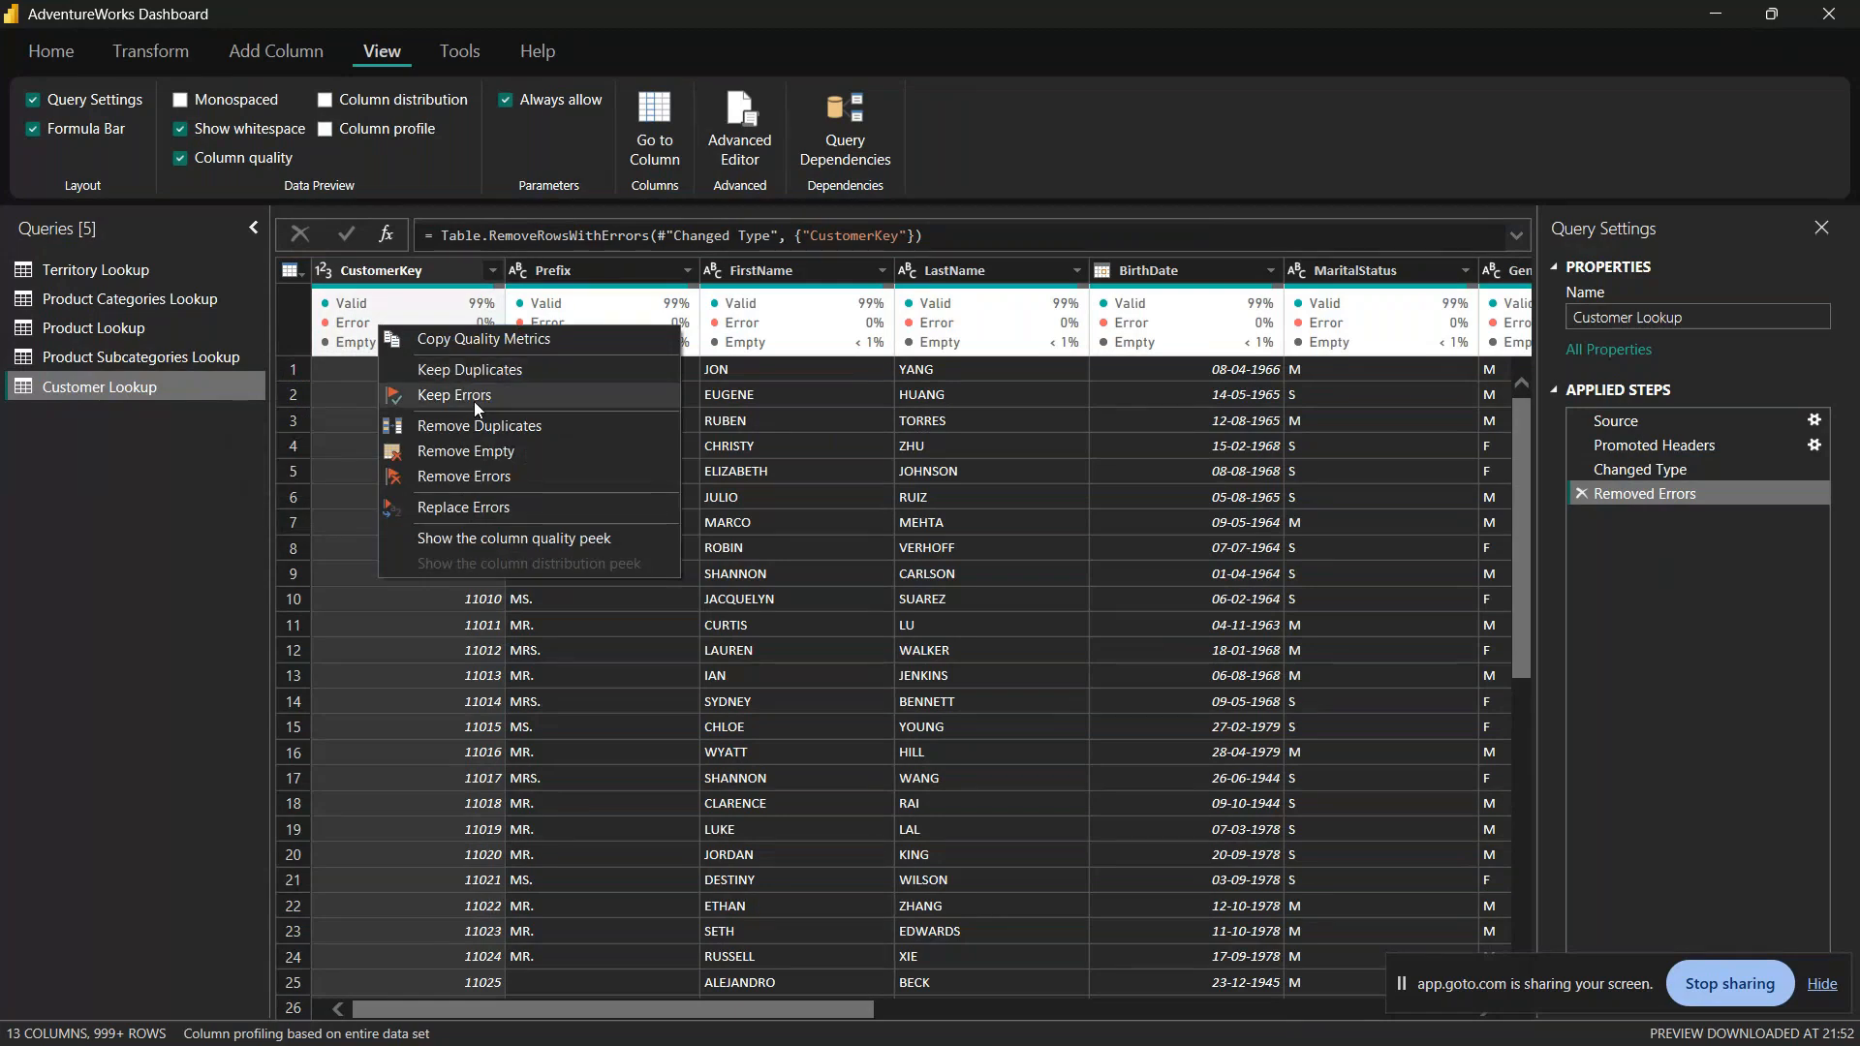
{"action": "left_click", "coordinate": [474, 397]}
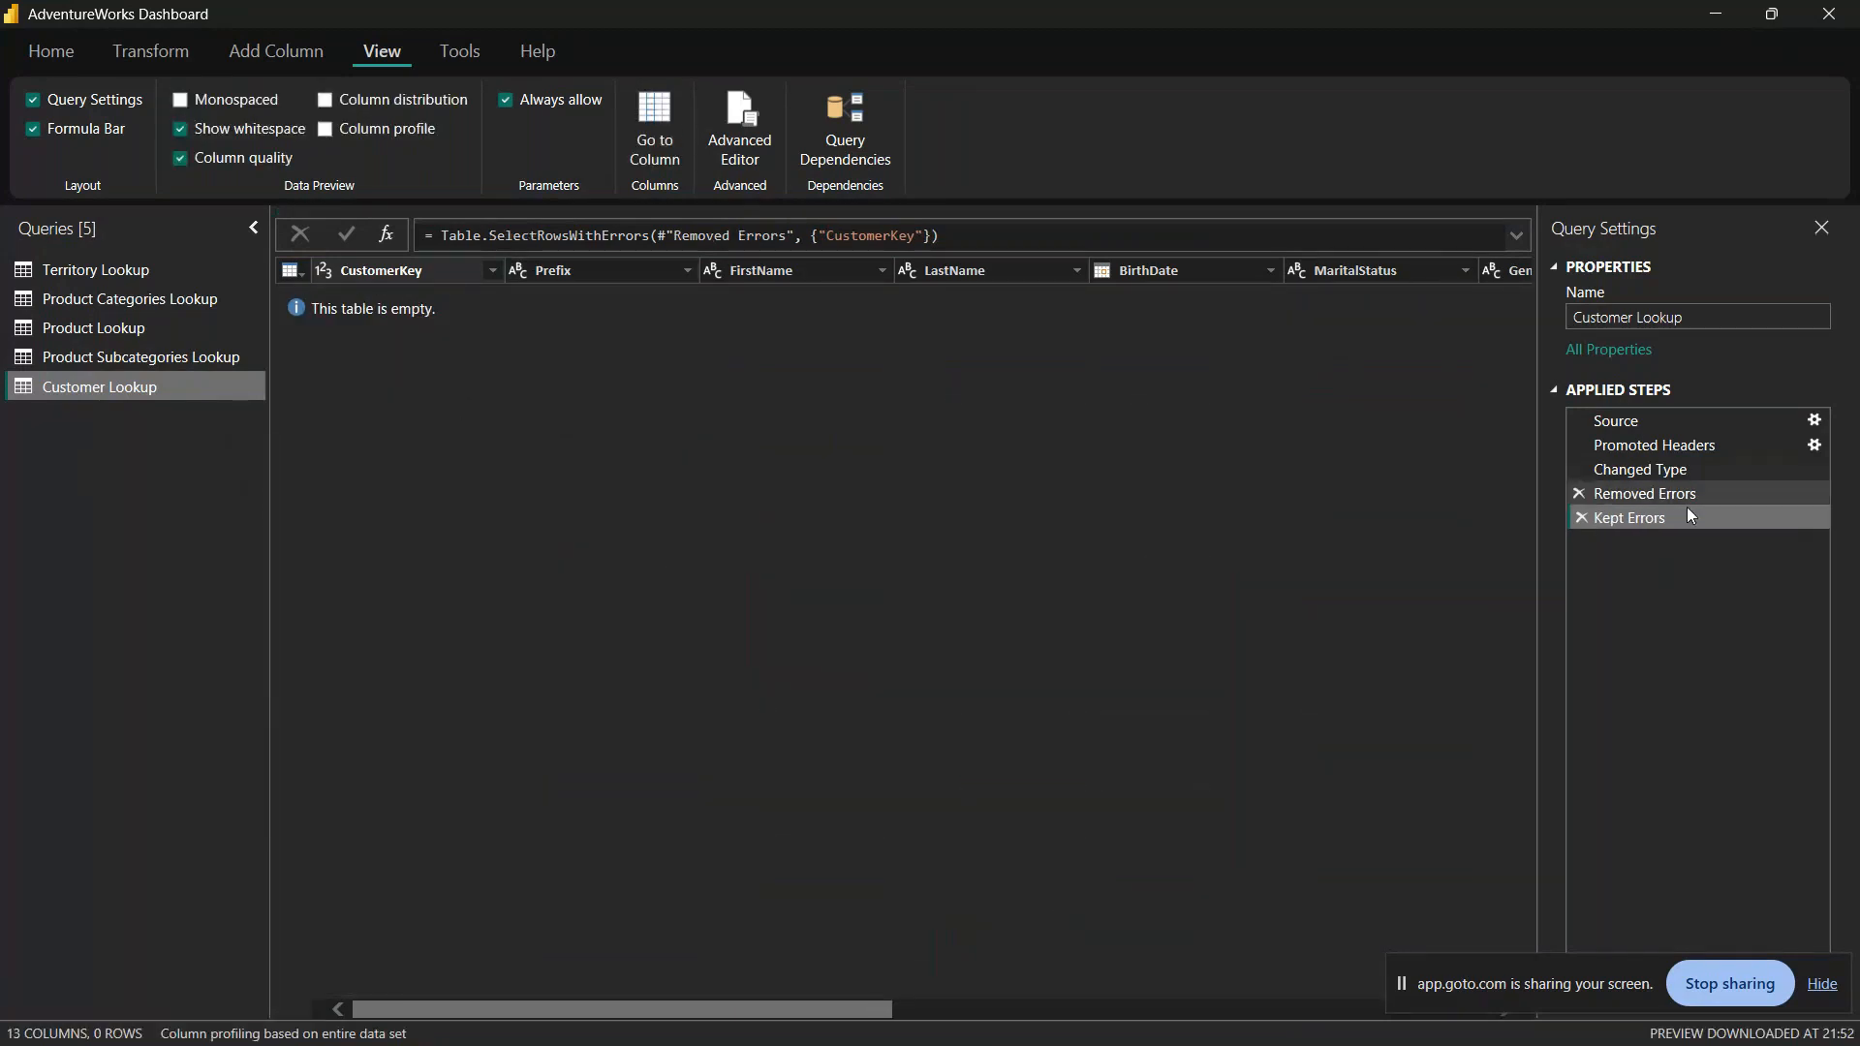
{"action": "left_click", "coordinate": [1581, 518]}
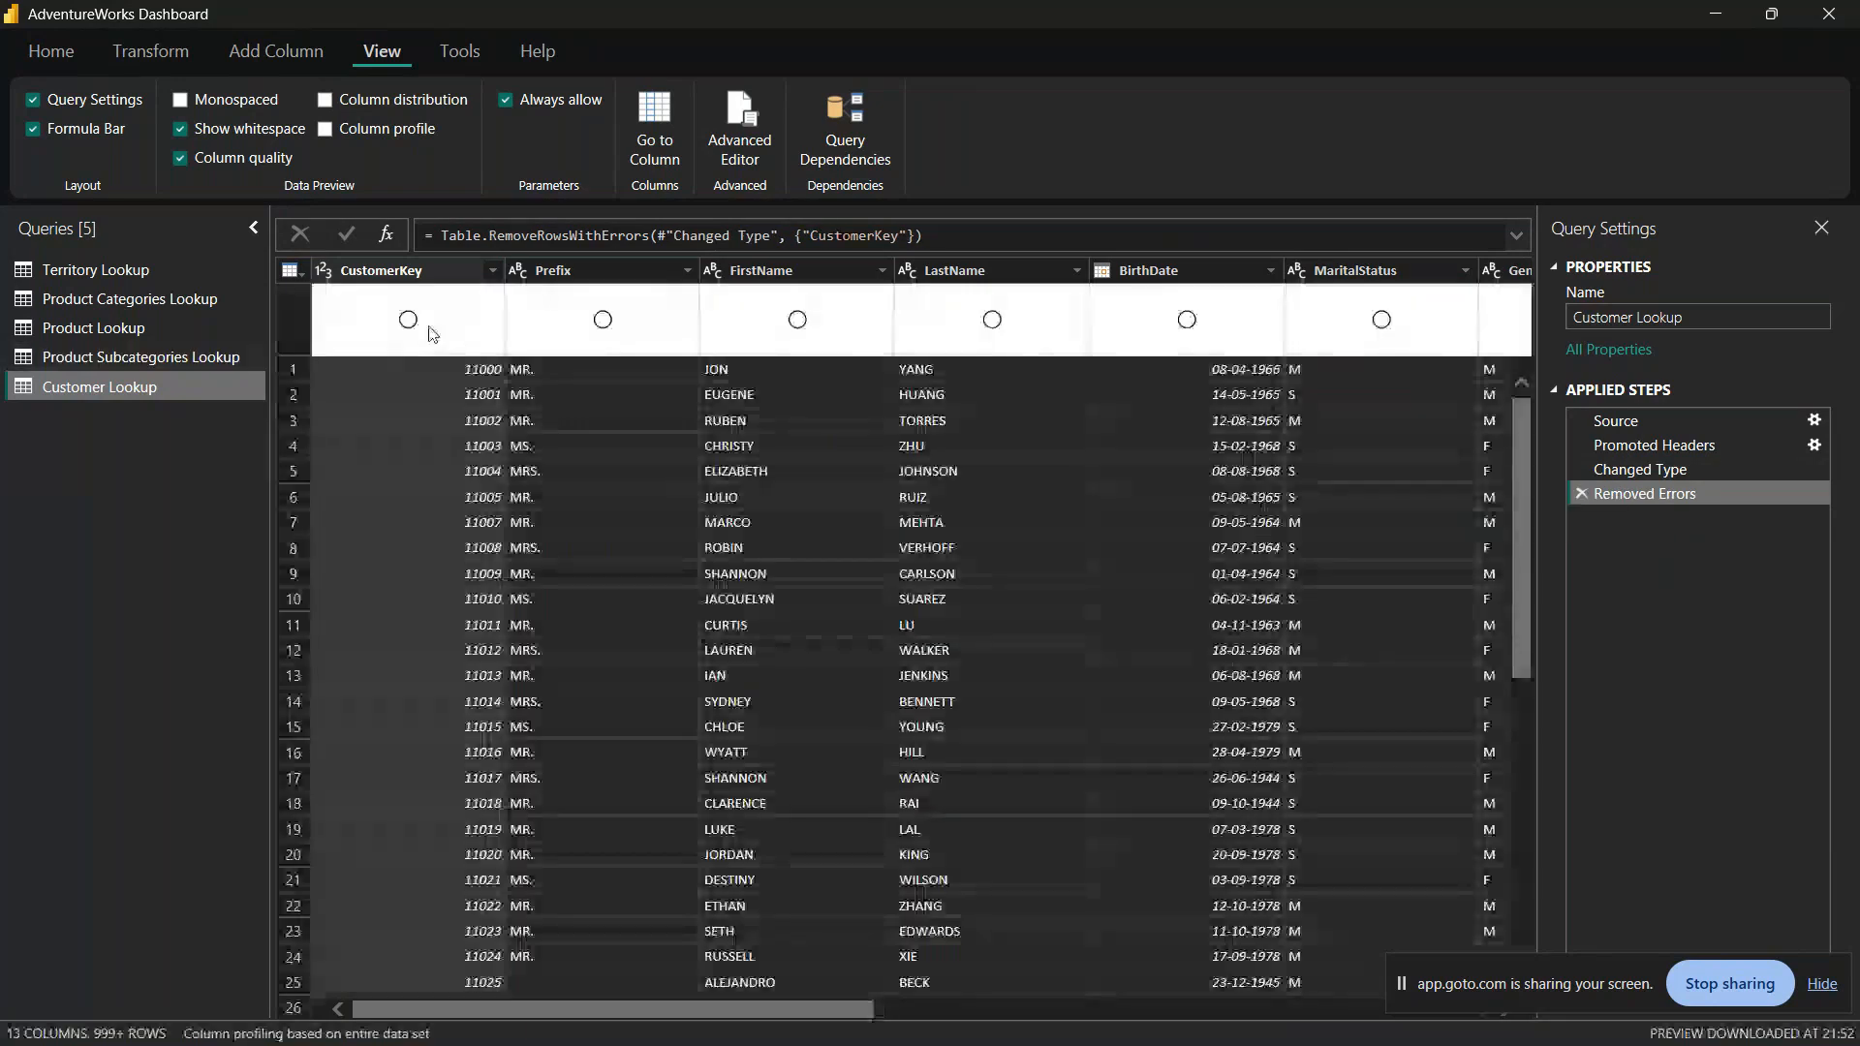
Step: Remove the rows with an empty CustomerKey and look through the remaining Customer Lookup data
{"action": "right_click", "coordinate": [397, 318]}
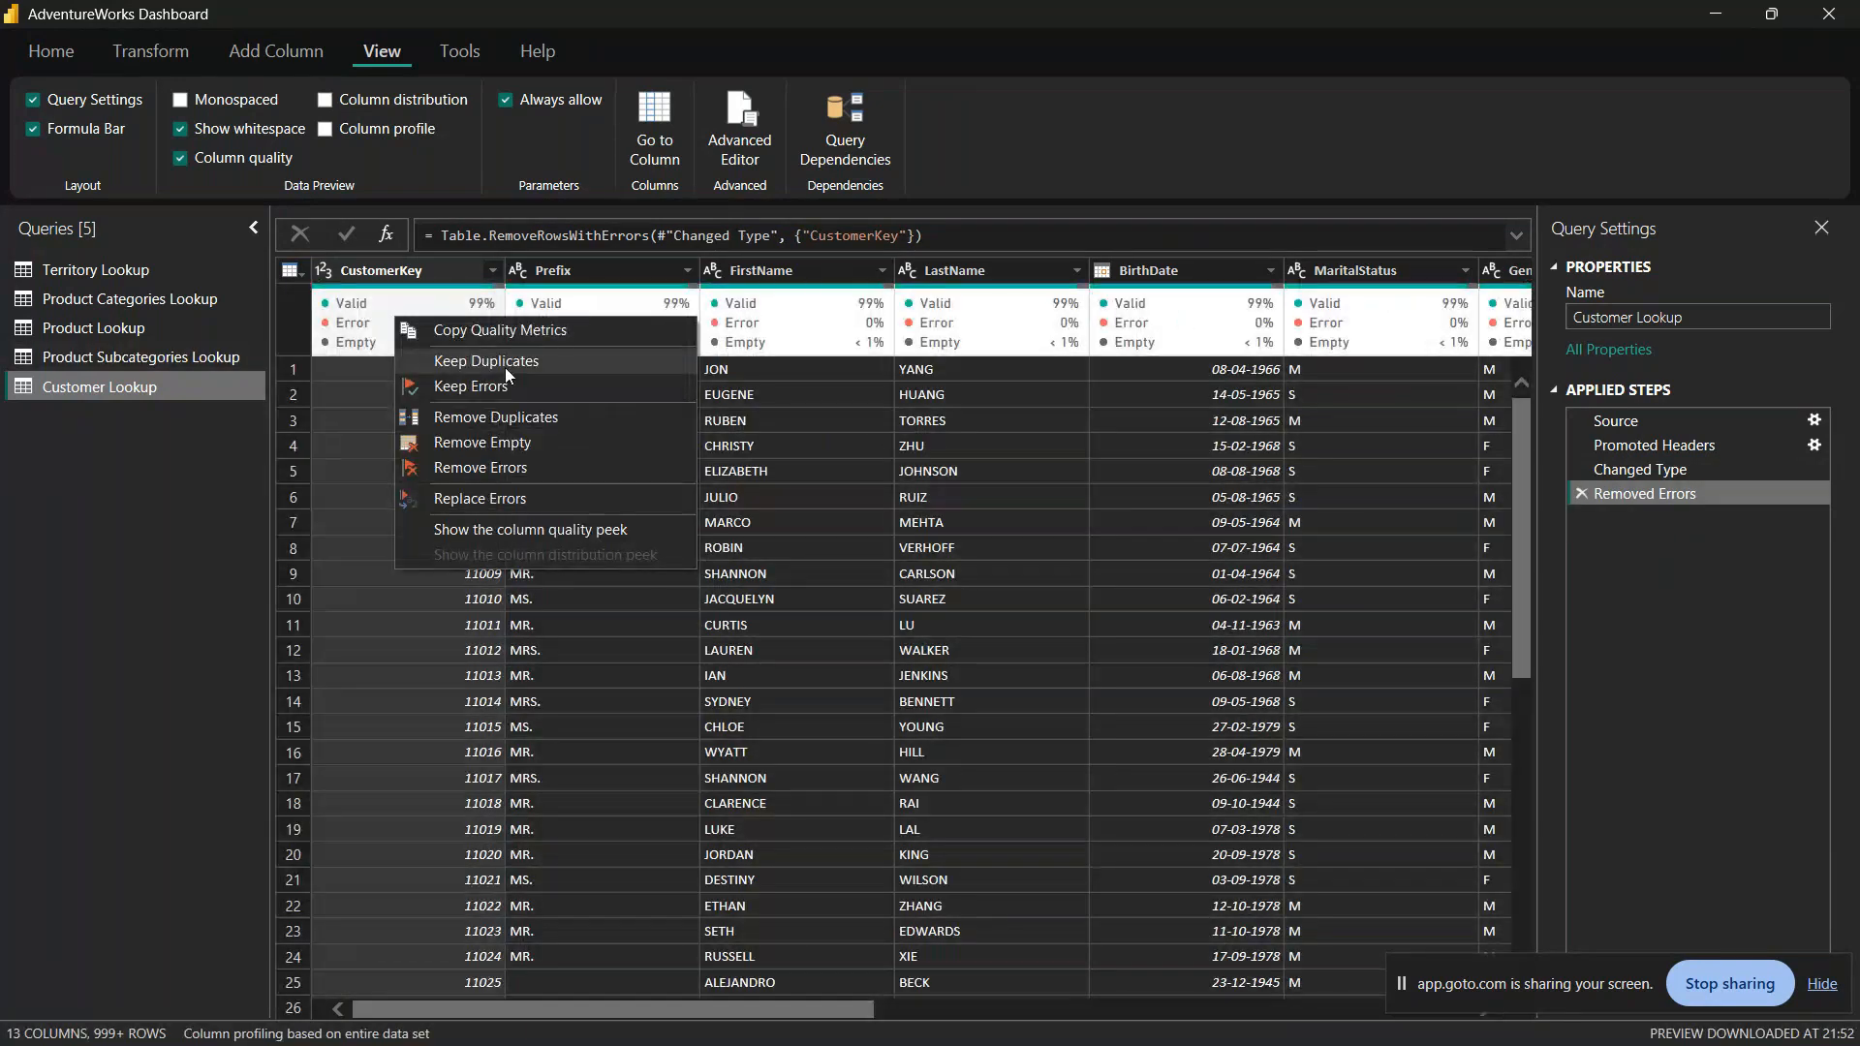
{"action": "left_click", "coordinate": [509, 446]}
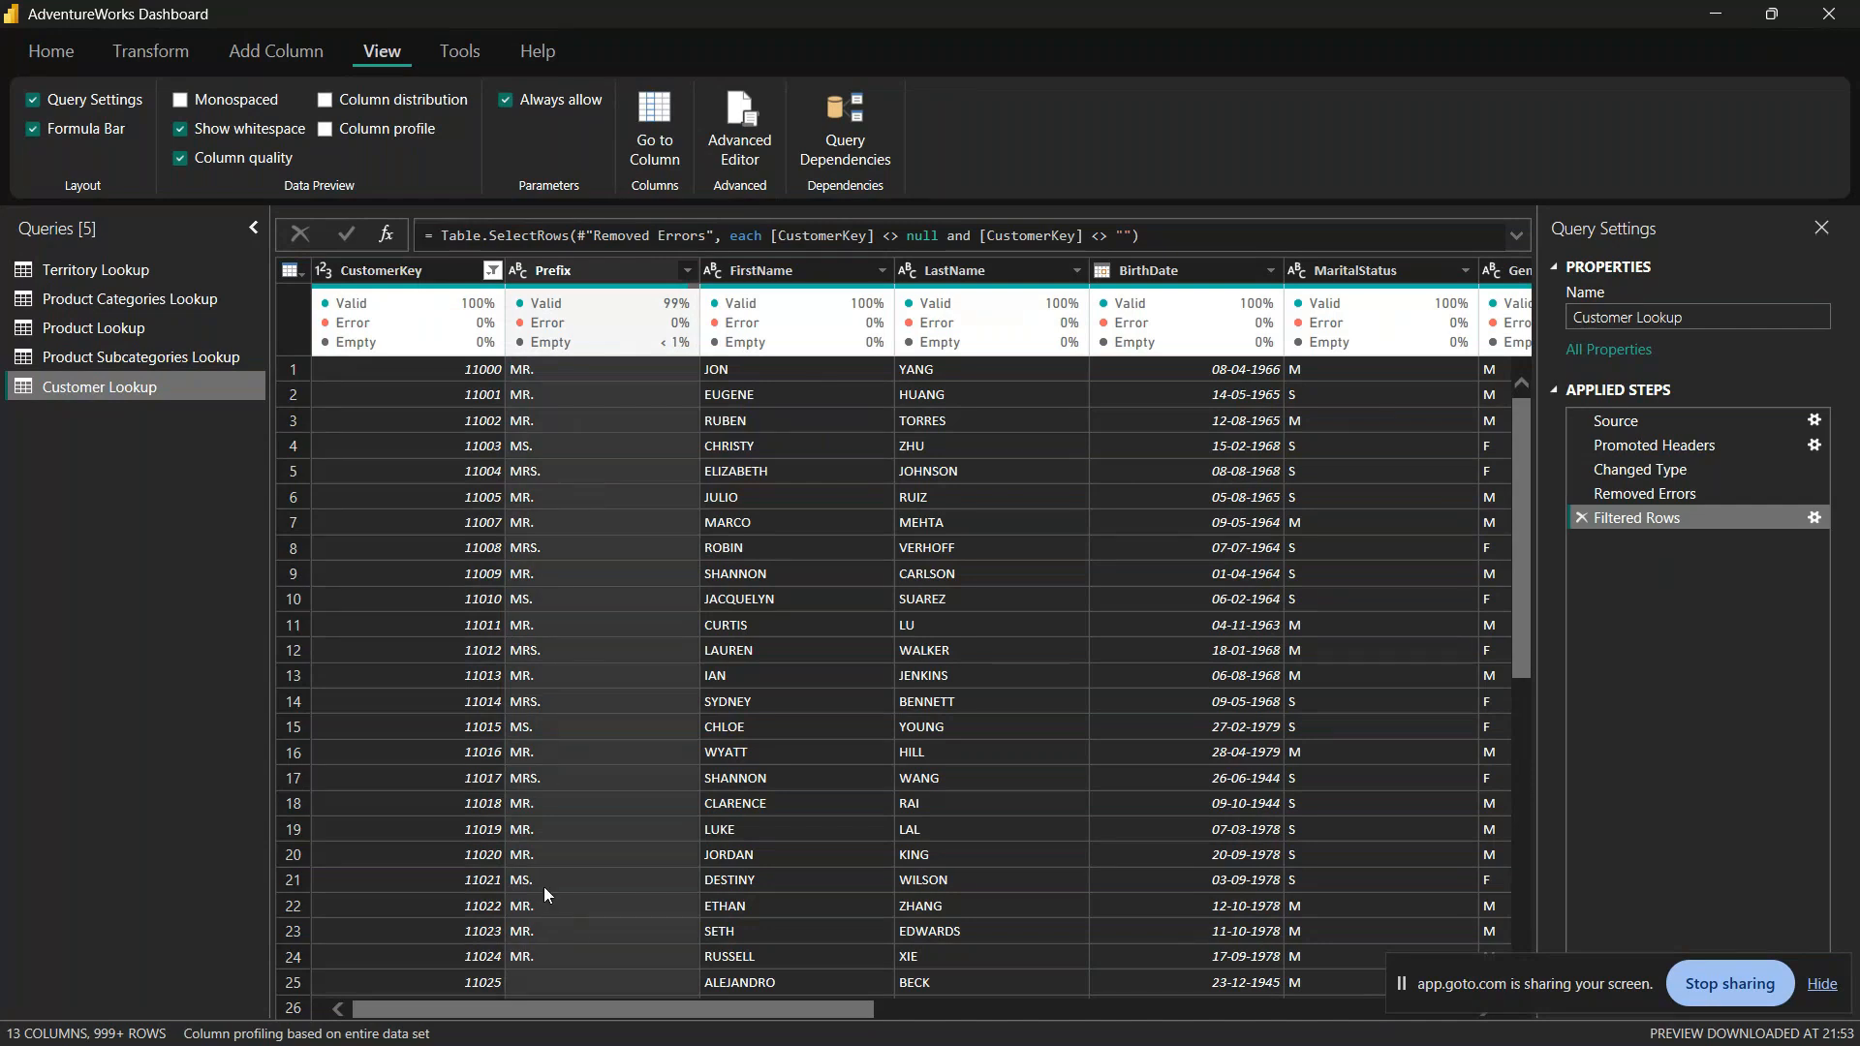
{"action": "scroll", "coordinate": [544, 887], "scroll_direction": "down", "scroll_amount": 4}
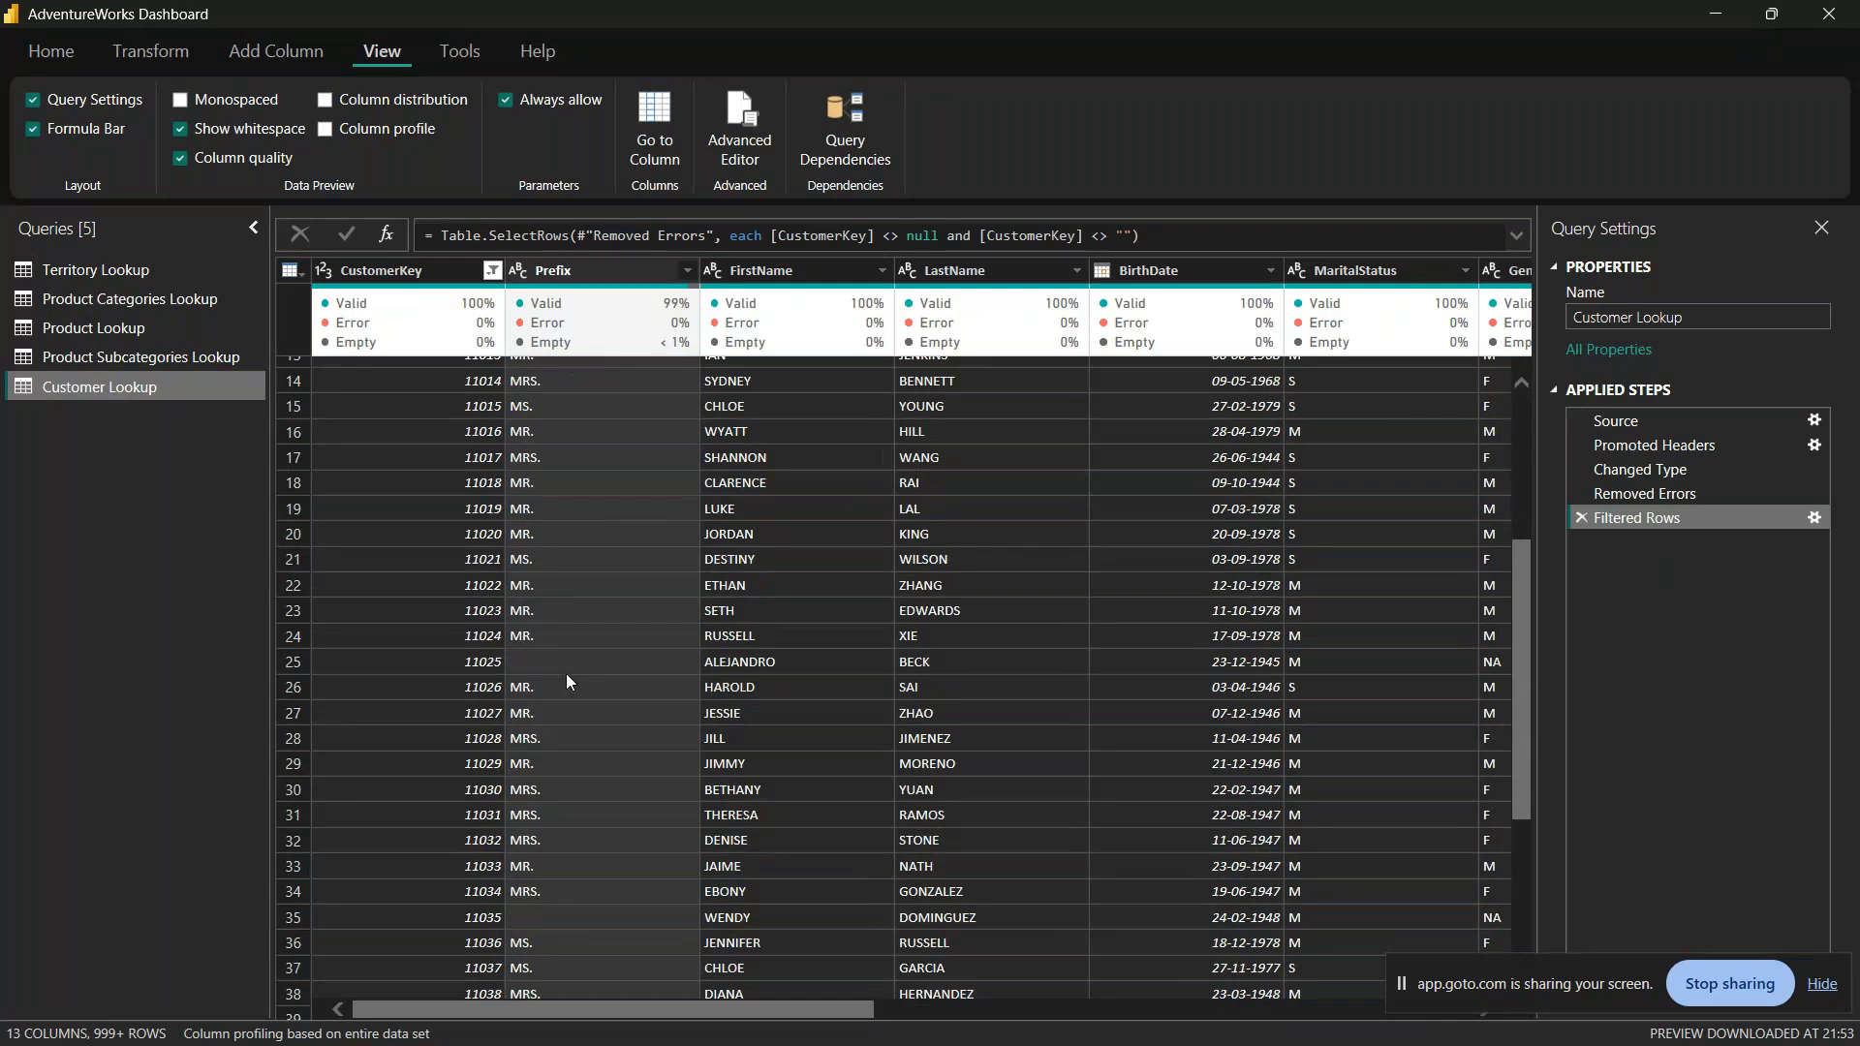
{"action": "scroll", "coordinate": [593, 676], "scroll_direction": "up", "scroll_amount": 4}
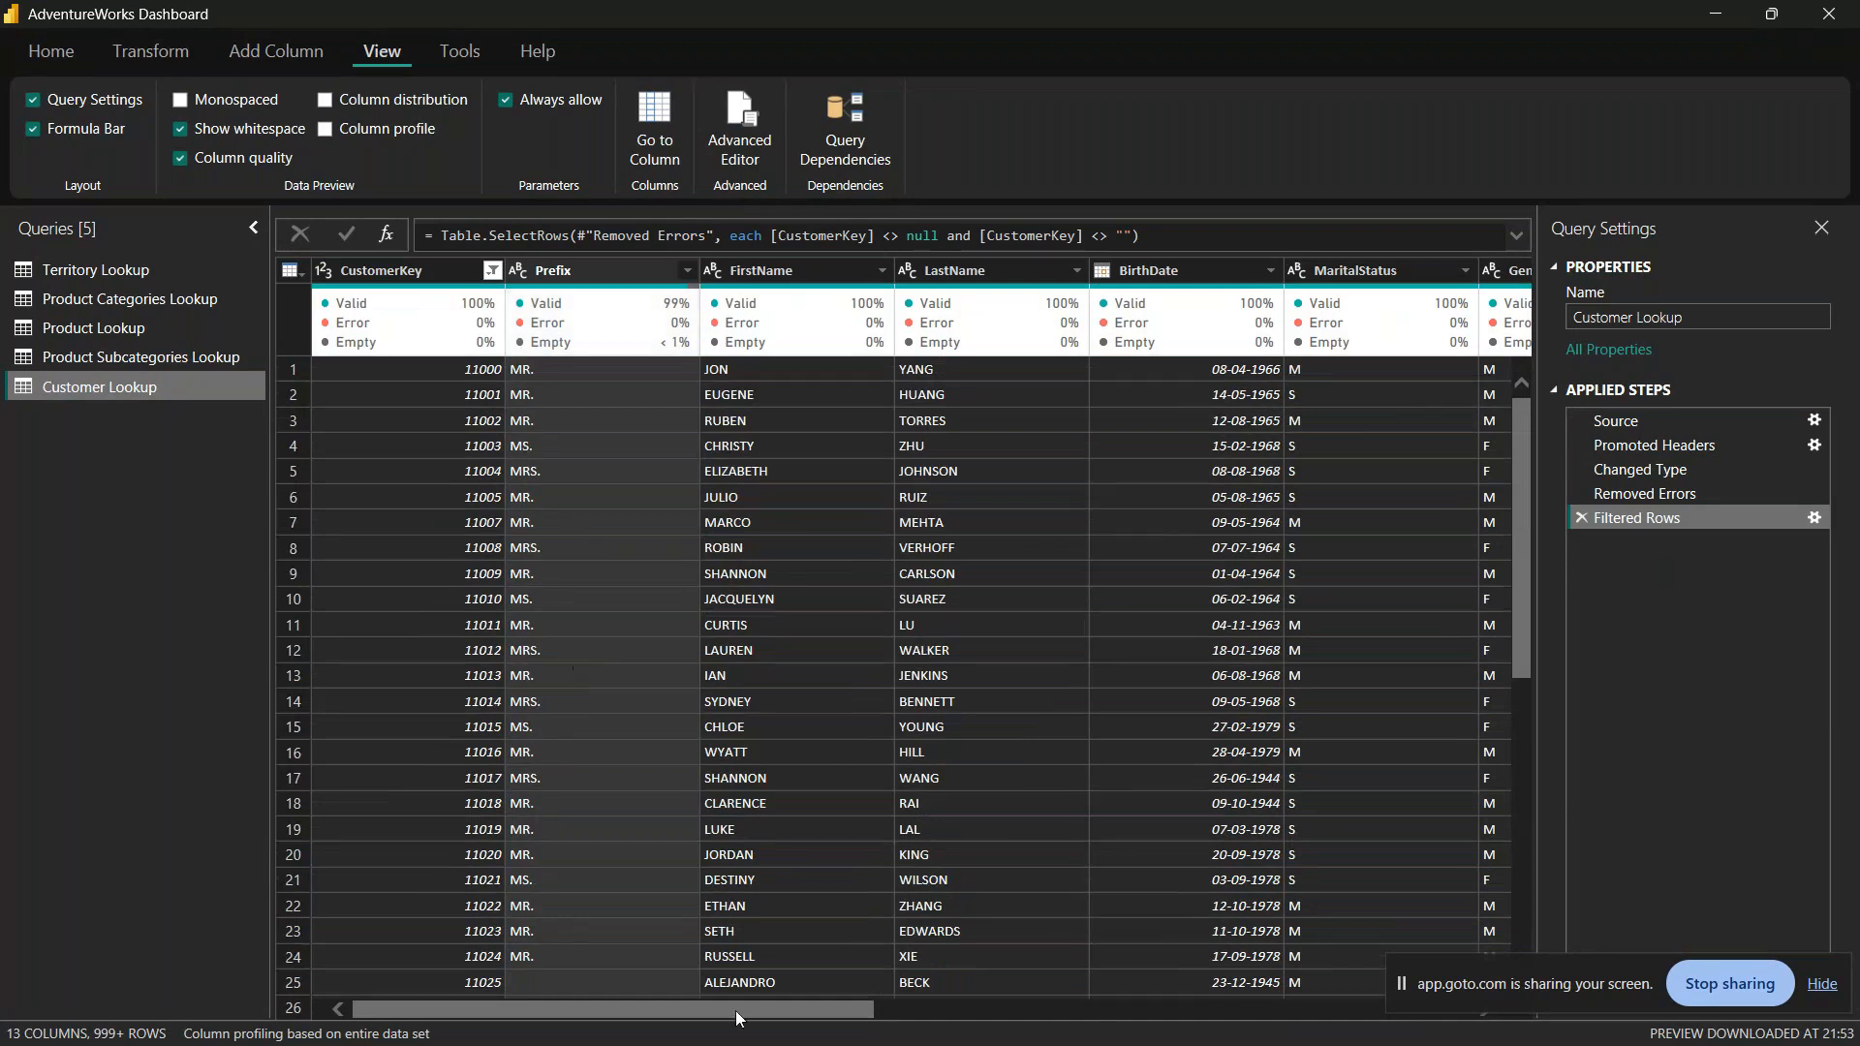
{"action": "mouse_move", "coordinate": [735, 1010]}
{"action": "left_mouse_down"}
{"action": "mouse_move", "coordinate": [1324, 1033]}
{"action": "mouse_move", "coordinate": [723, 985]}
{"action": "left_mouse_up"}
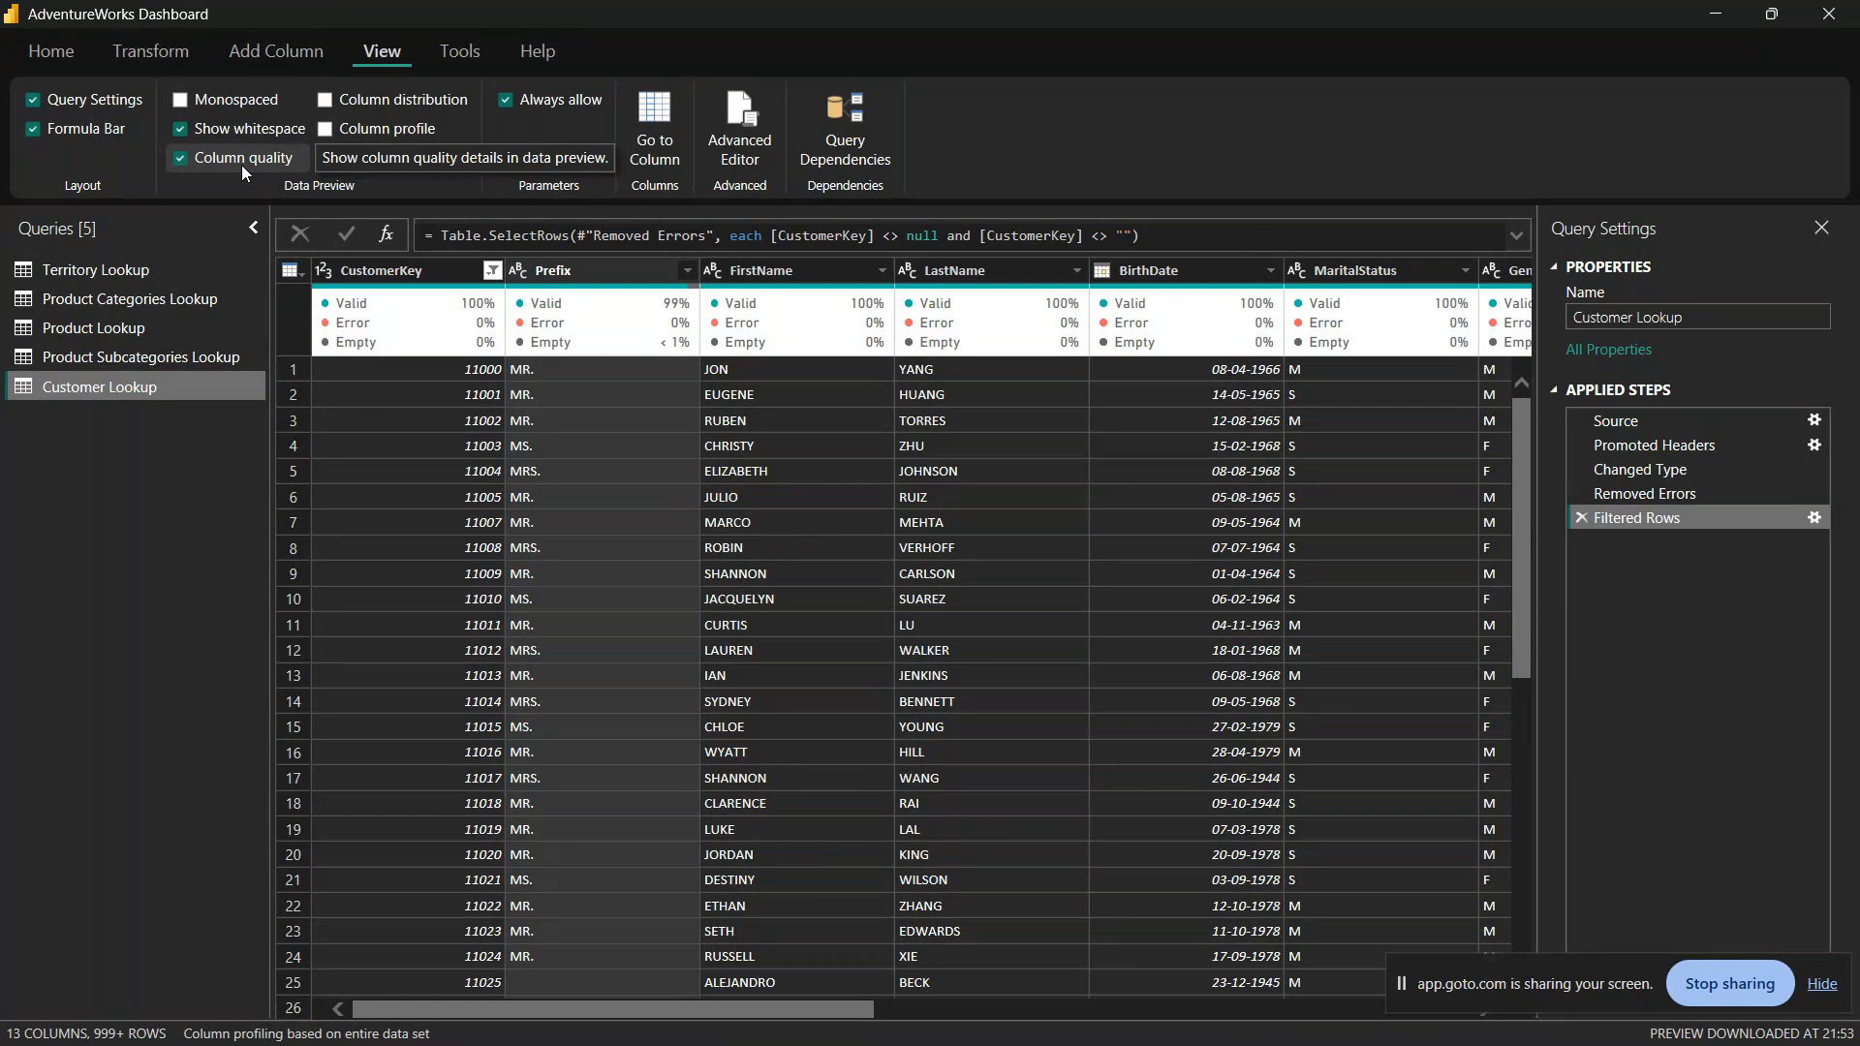
{"action": "key", "text": "alt+Tab"}
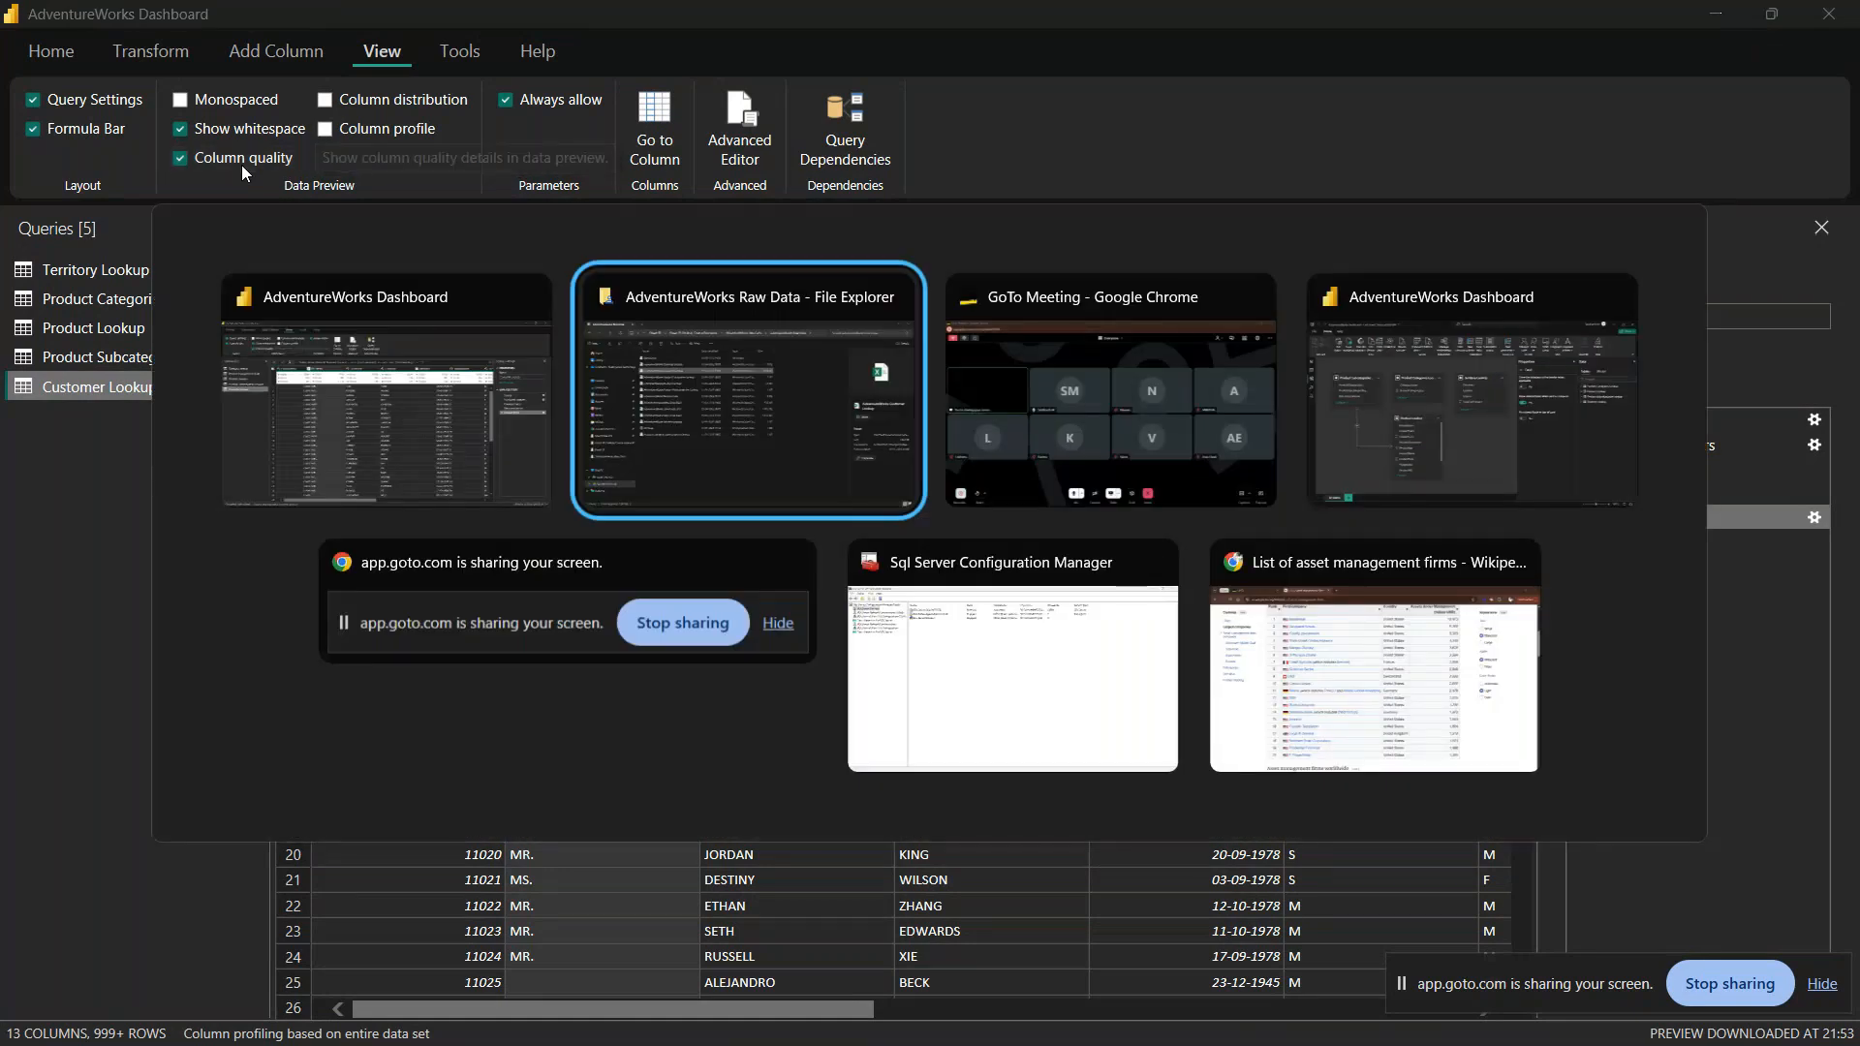
{"action": "key", "text": "Tab"}
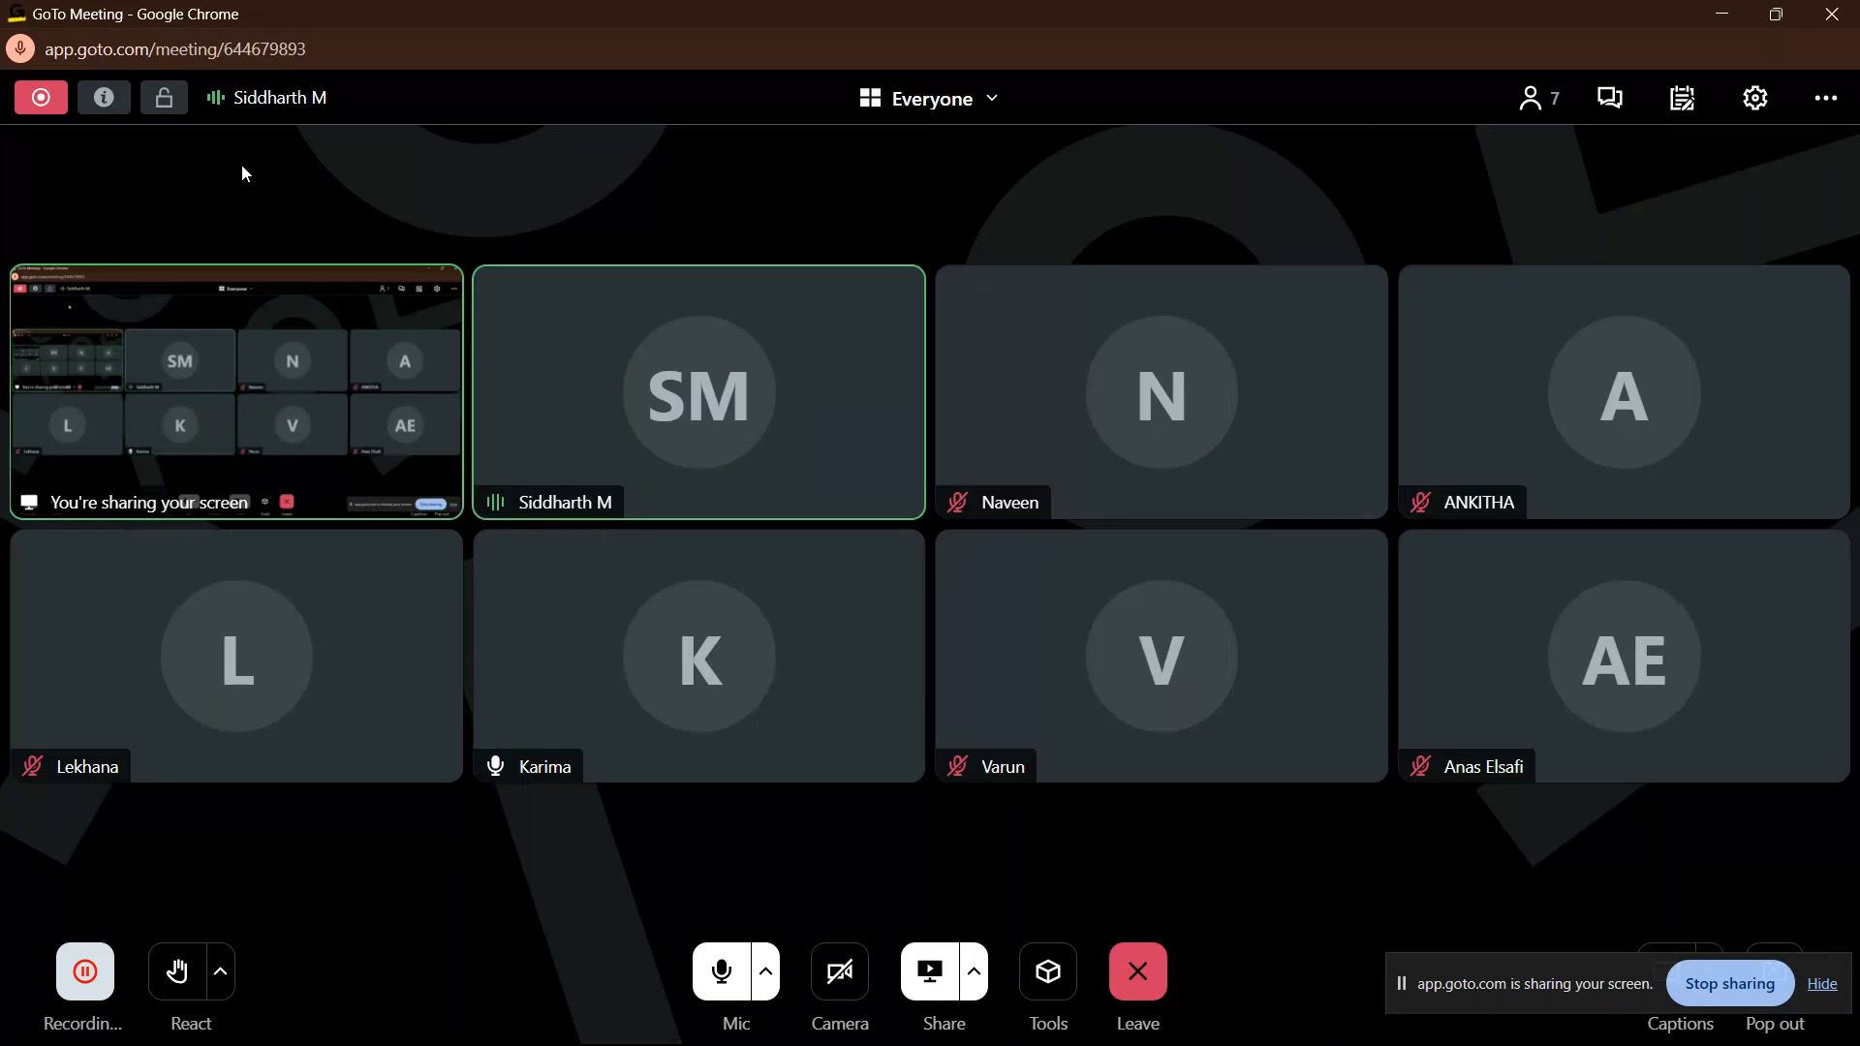
{"action": "key", "text": "alt+Tab"}
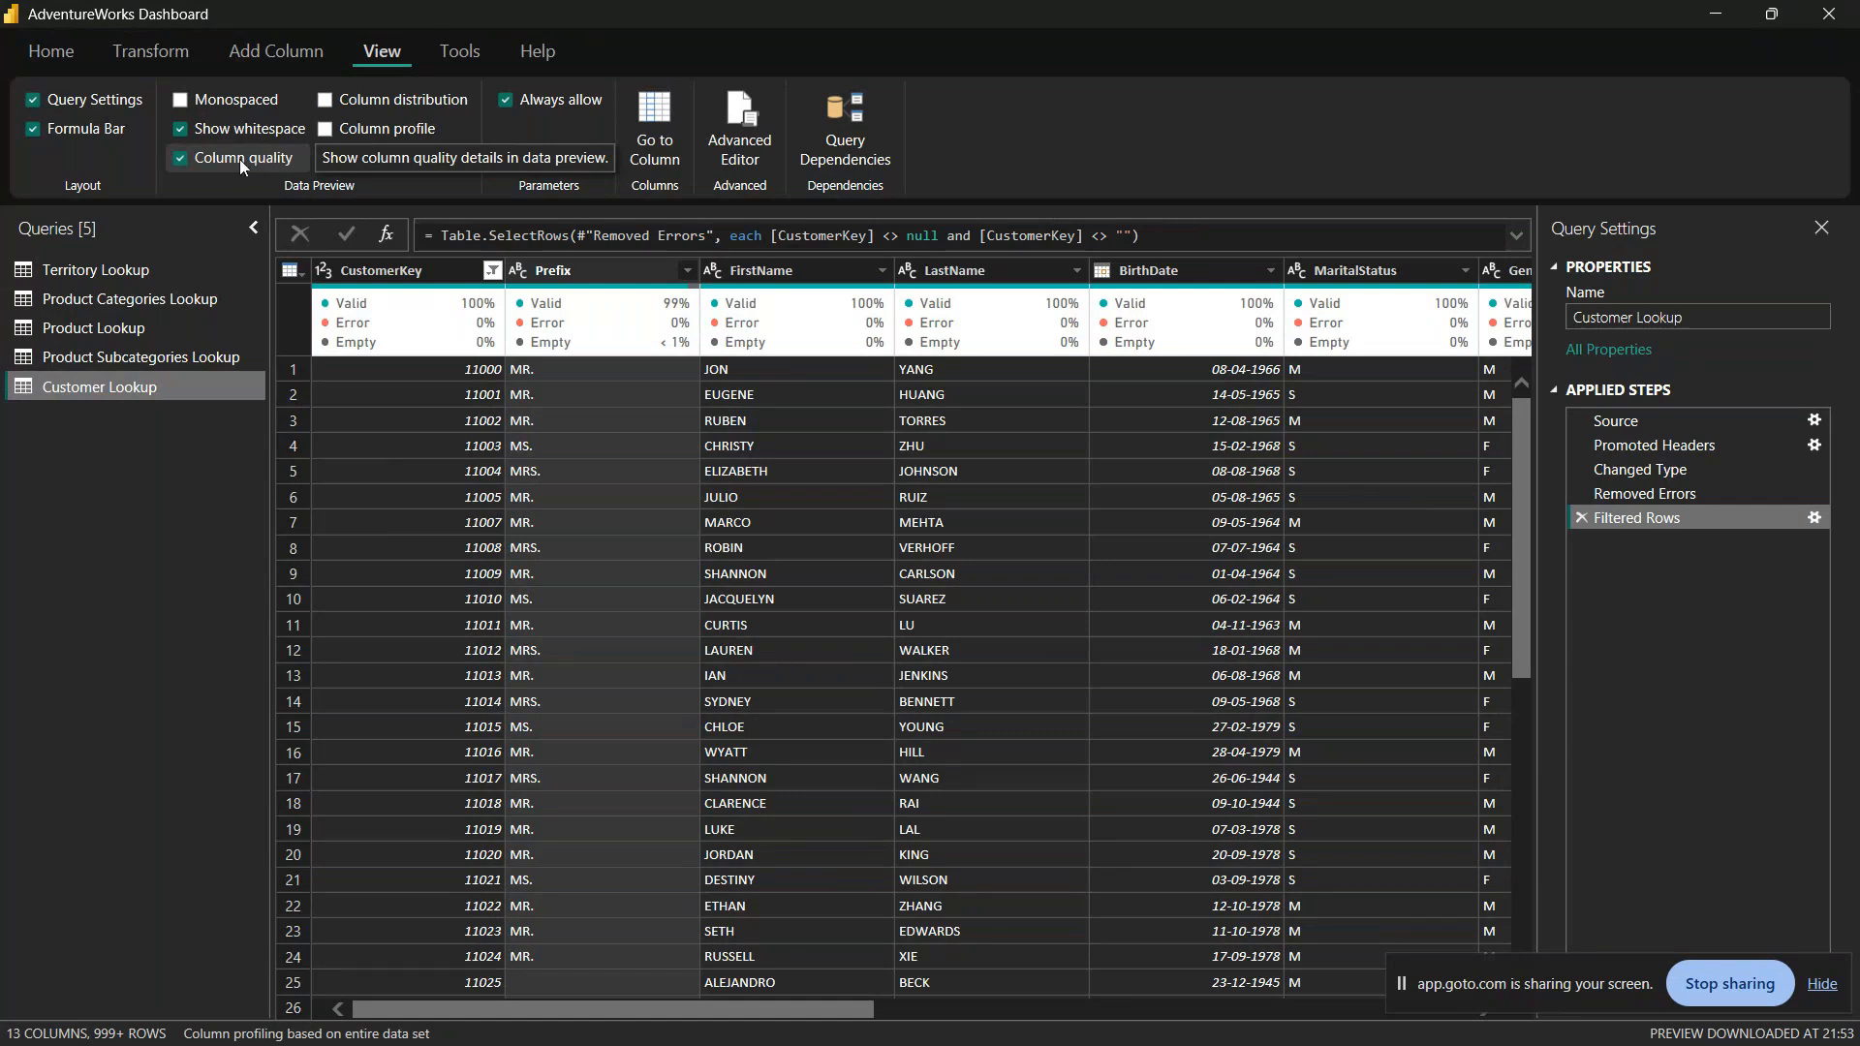
Step: Show column distribution instead of column quality, and examine the CustomerKey distribution with the column temporarily widened
{"action": "left_click", "coordinate": [179, 159]}
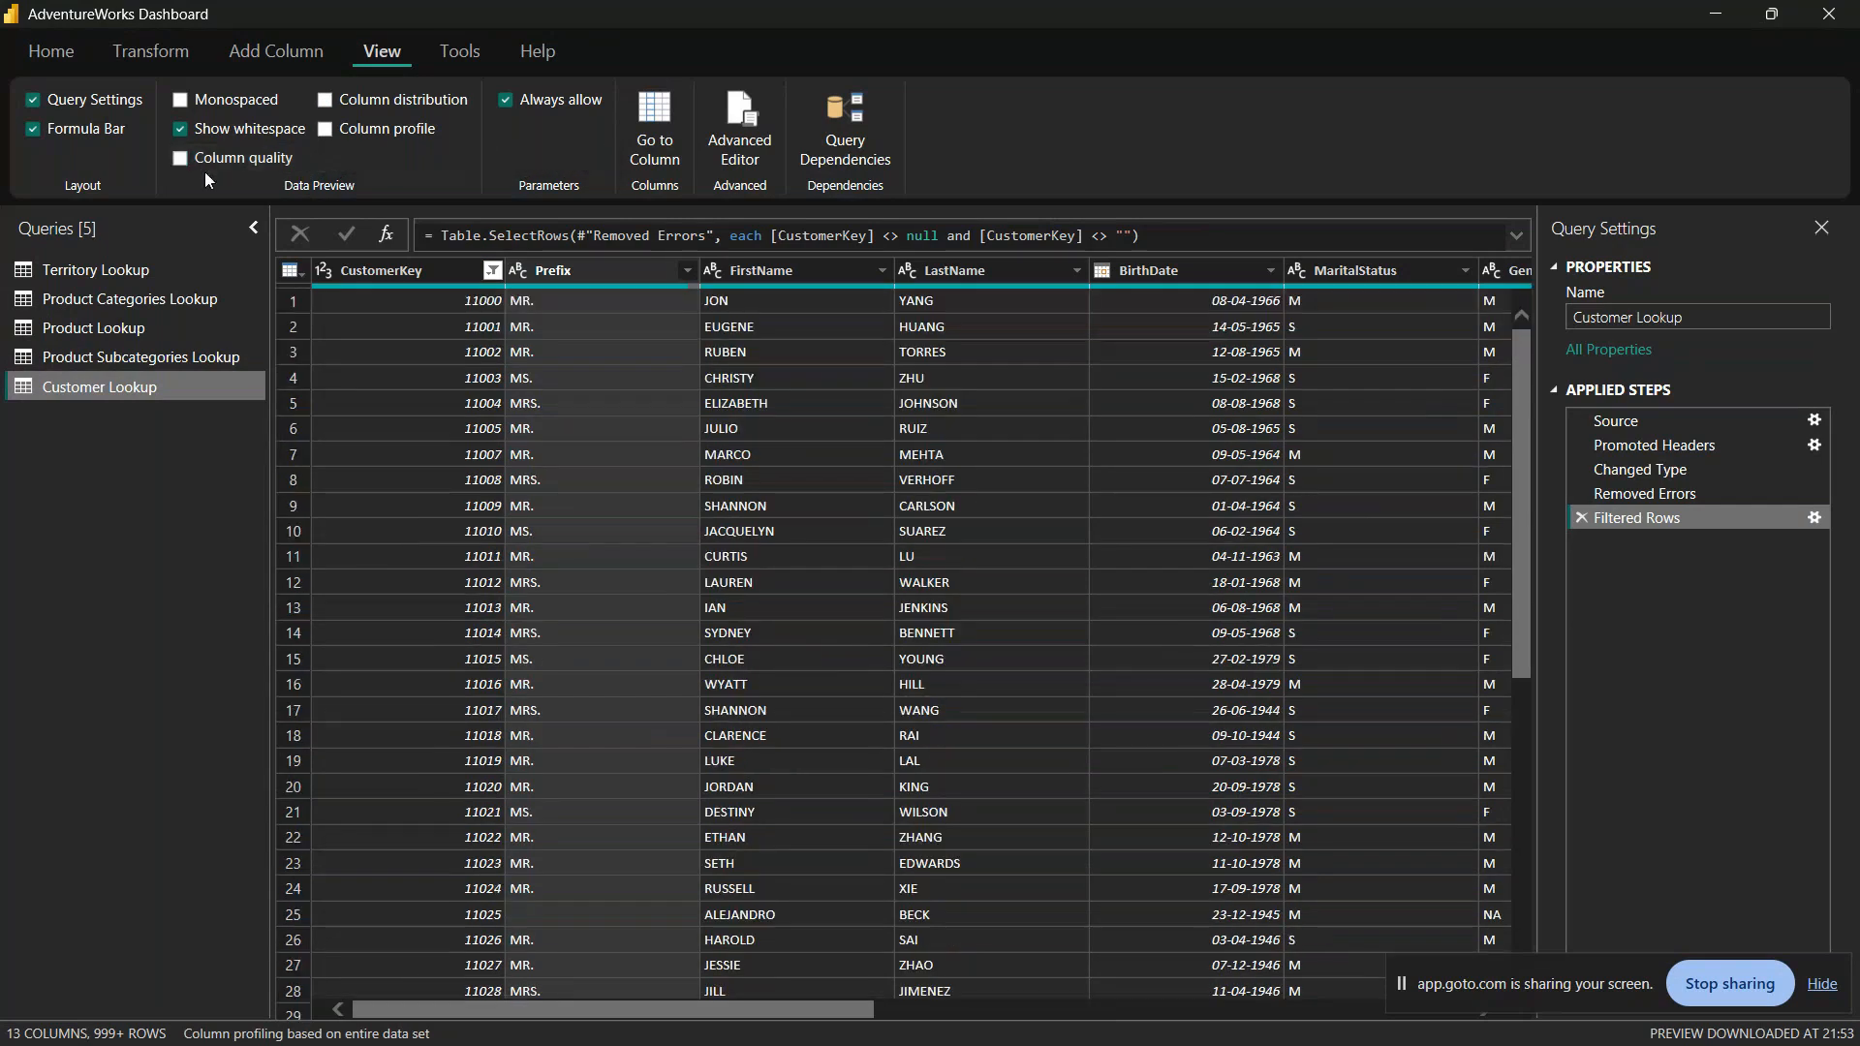
{"action": "left_click", "coordinate": [326, 100]}
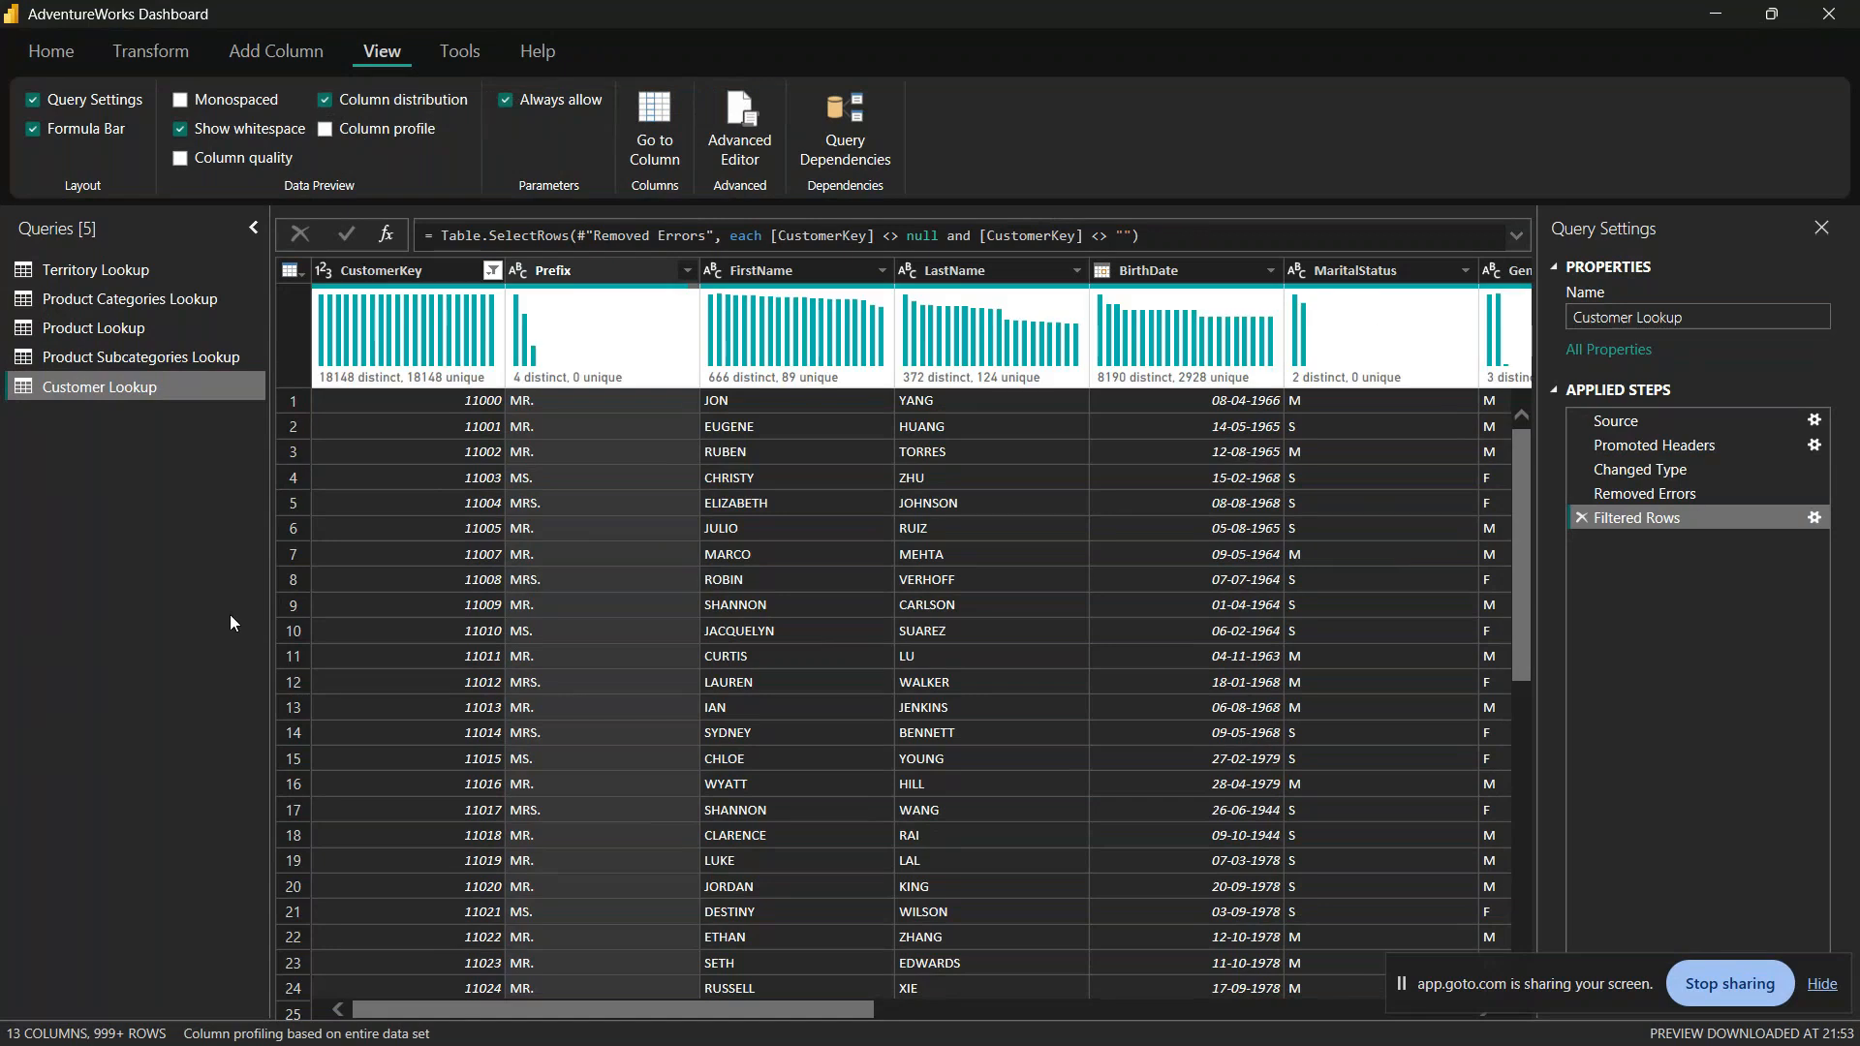
{"action": "left_click_drag", "start_coordinate": [505, 277], "coordinate": [580, 277]}
{"action": "left_click_drag", "start_coordinate": [582, 310], "coordinate": [989, 365]}
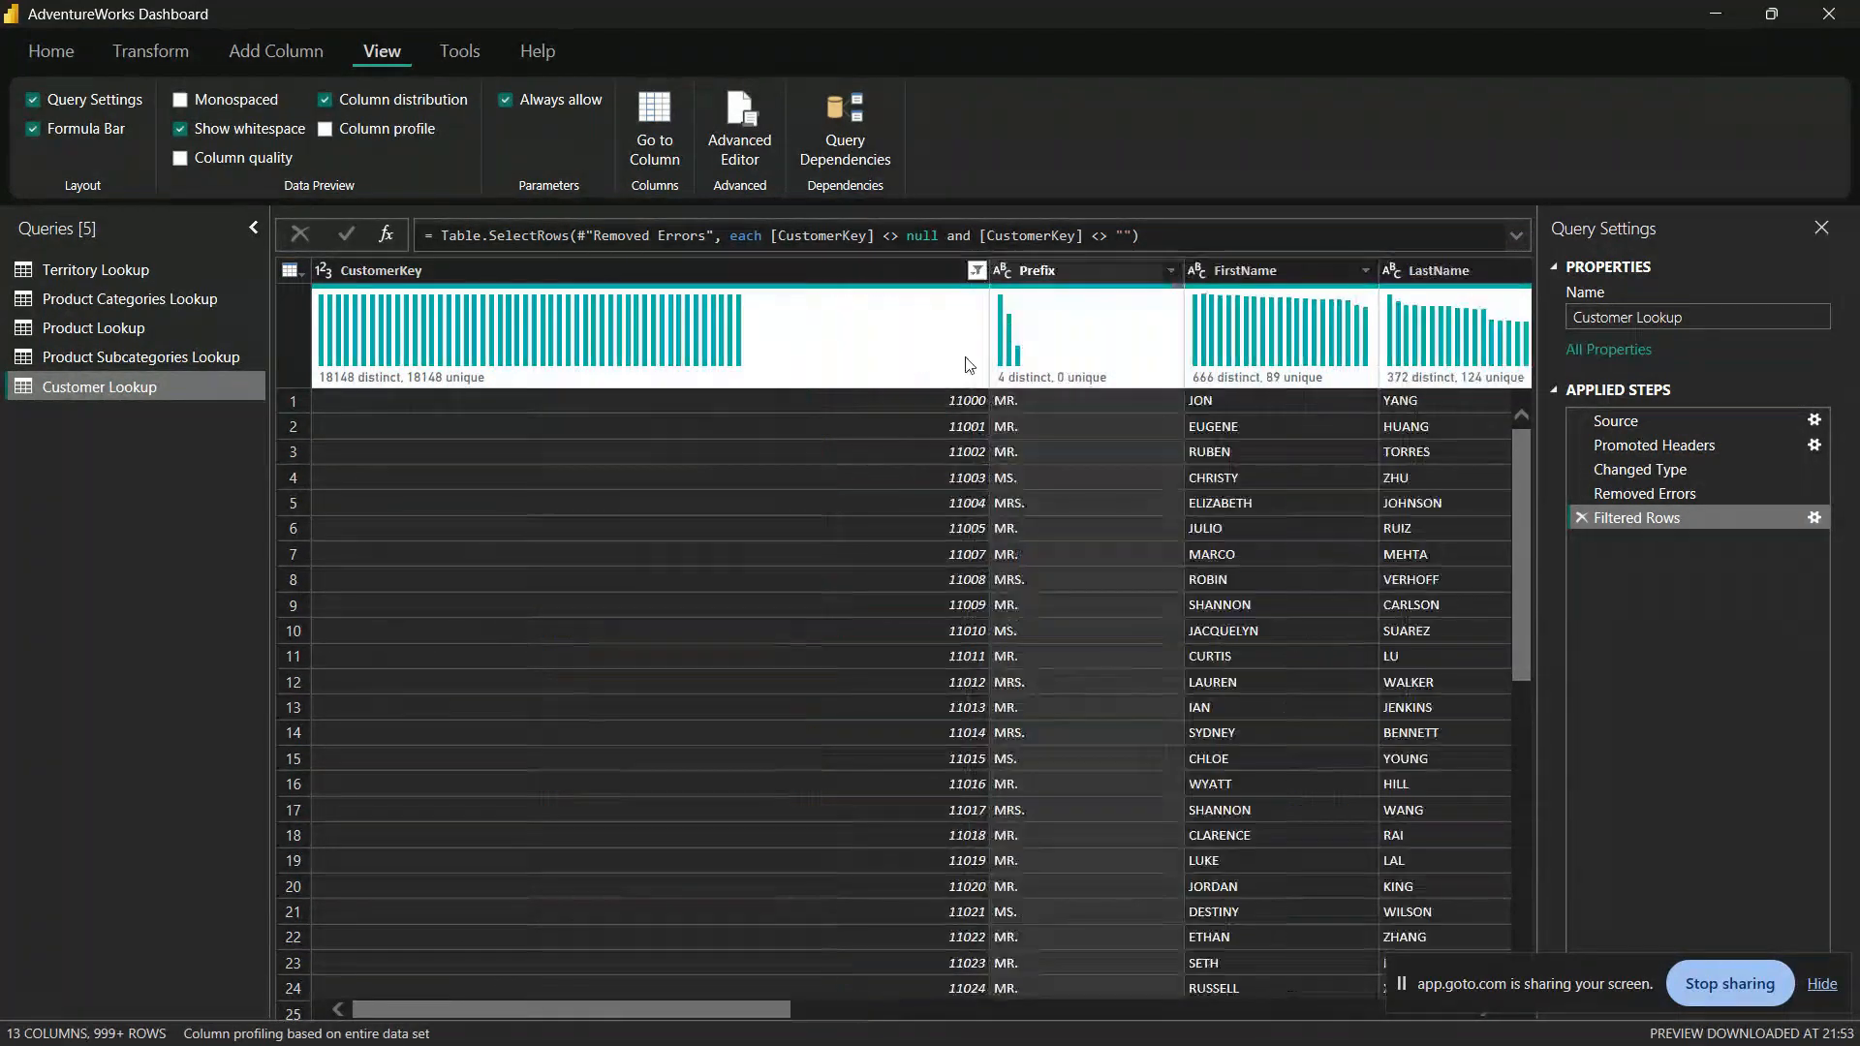
{"action": "mouse_move", "coordinate": [347, 349]}
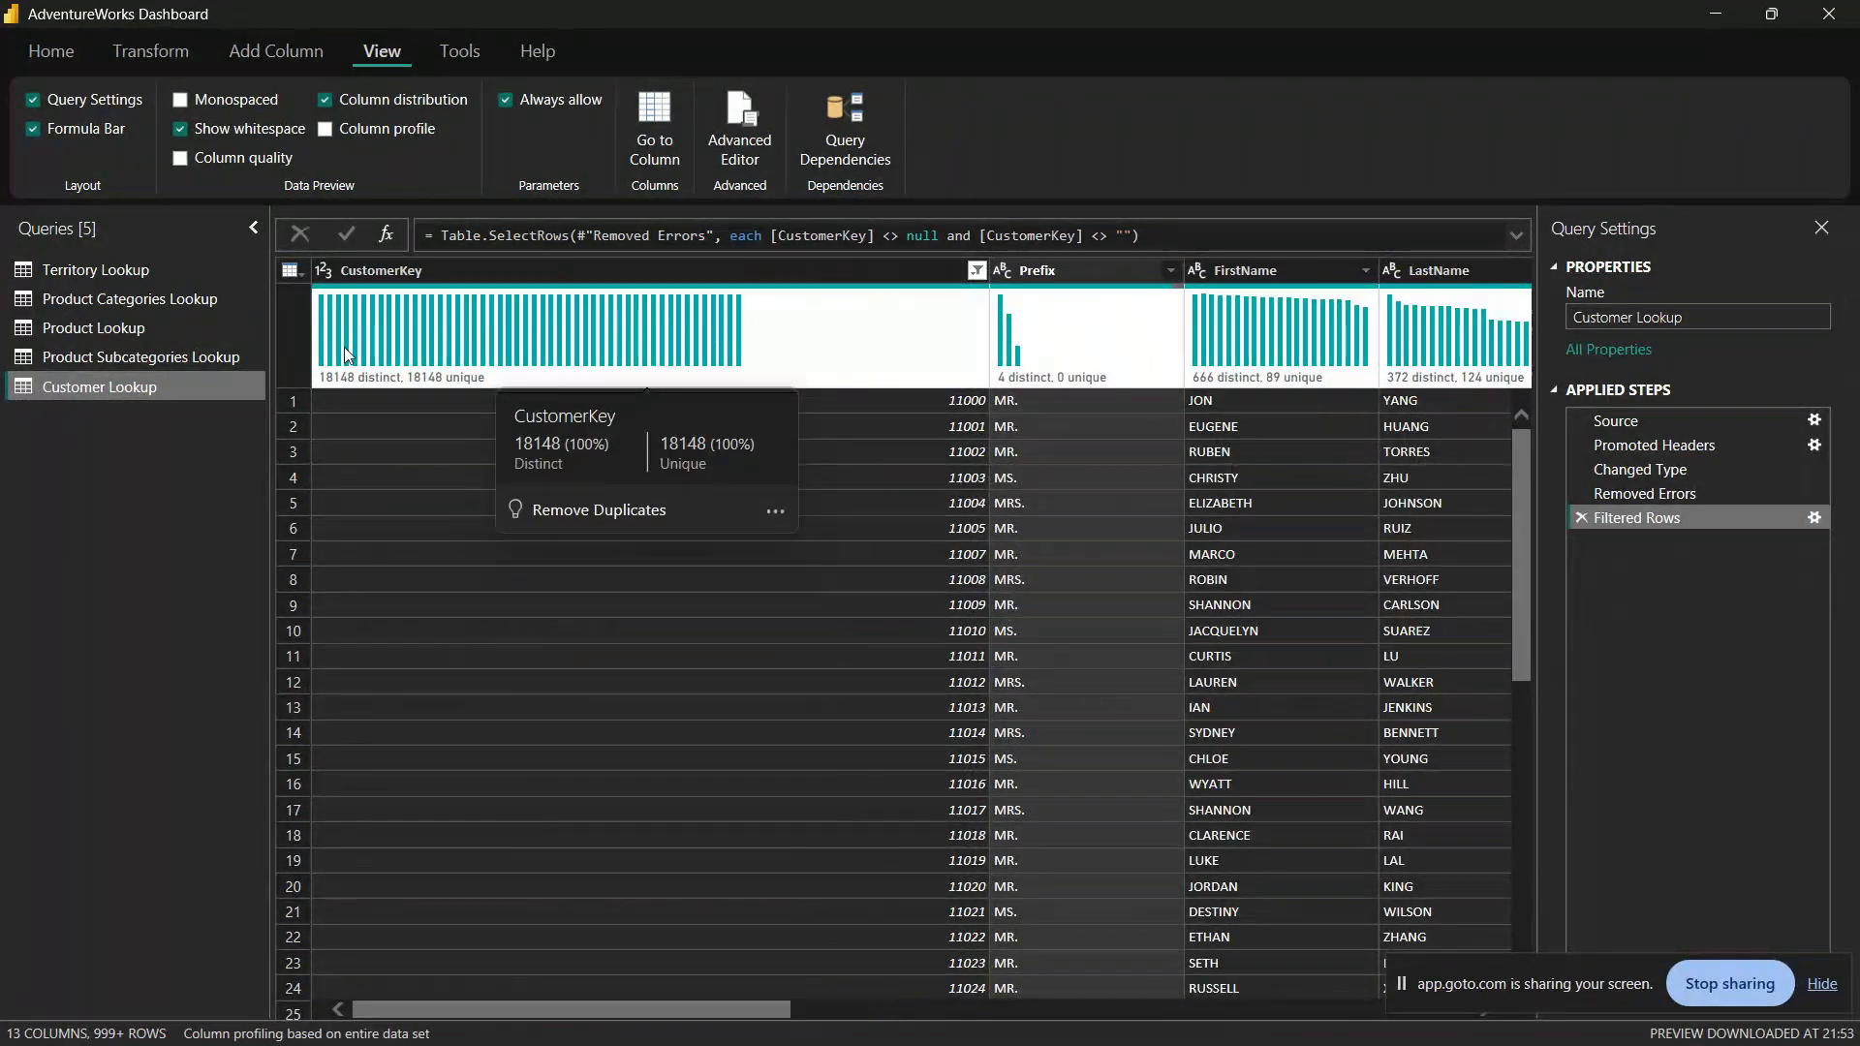
{"action": "left_click_drag", "start_coordinate": [992, 270], "coordinate": [492, 258]}
{"action": "mouse_move", "coordinate": [363, 383]}
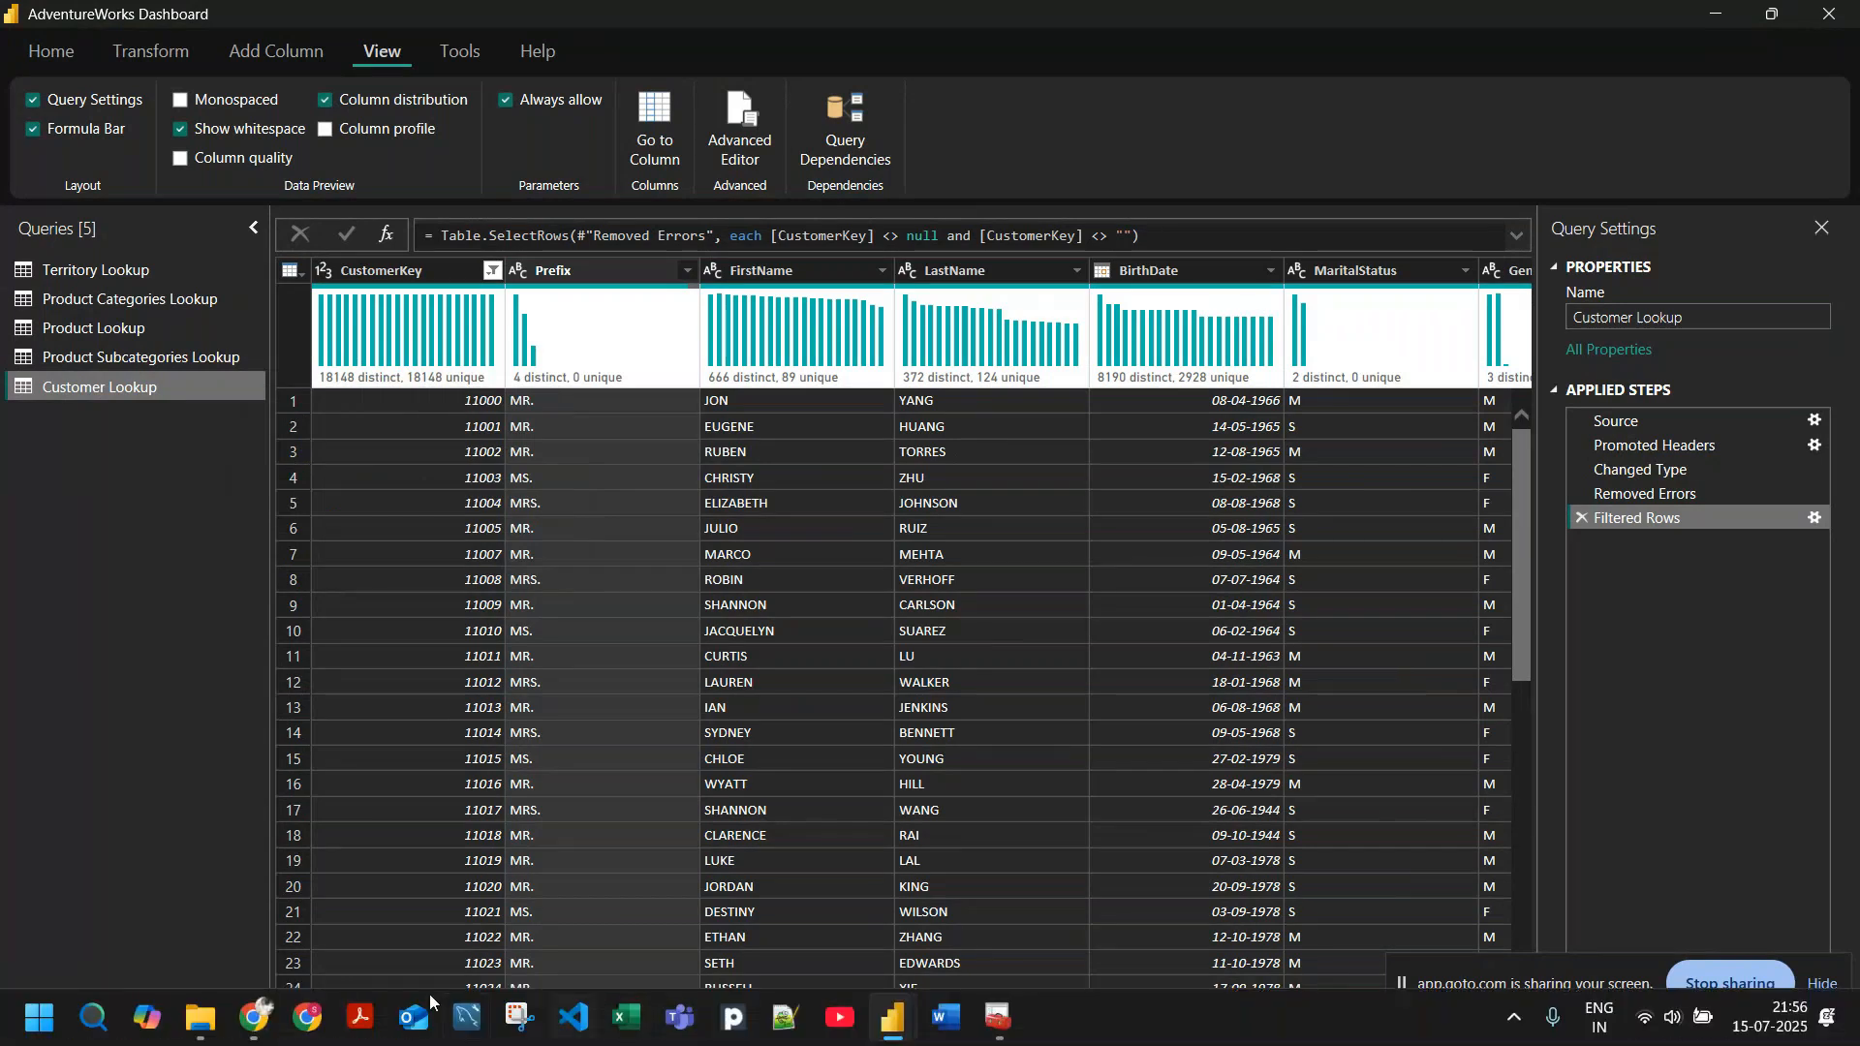
Step: Examine the distinct and unique value details of the Prefix and FirstName columns
{"action": "mouse_move", "coordinate": [254, 1018]}
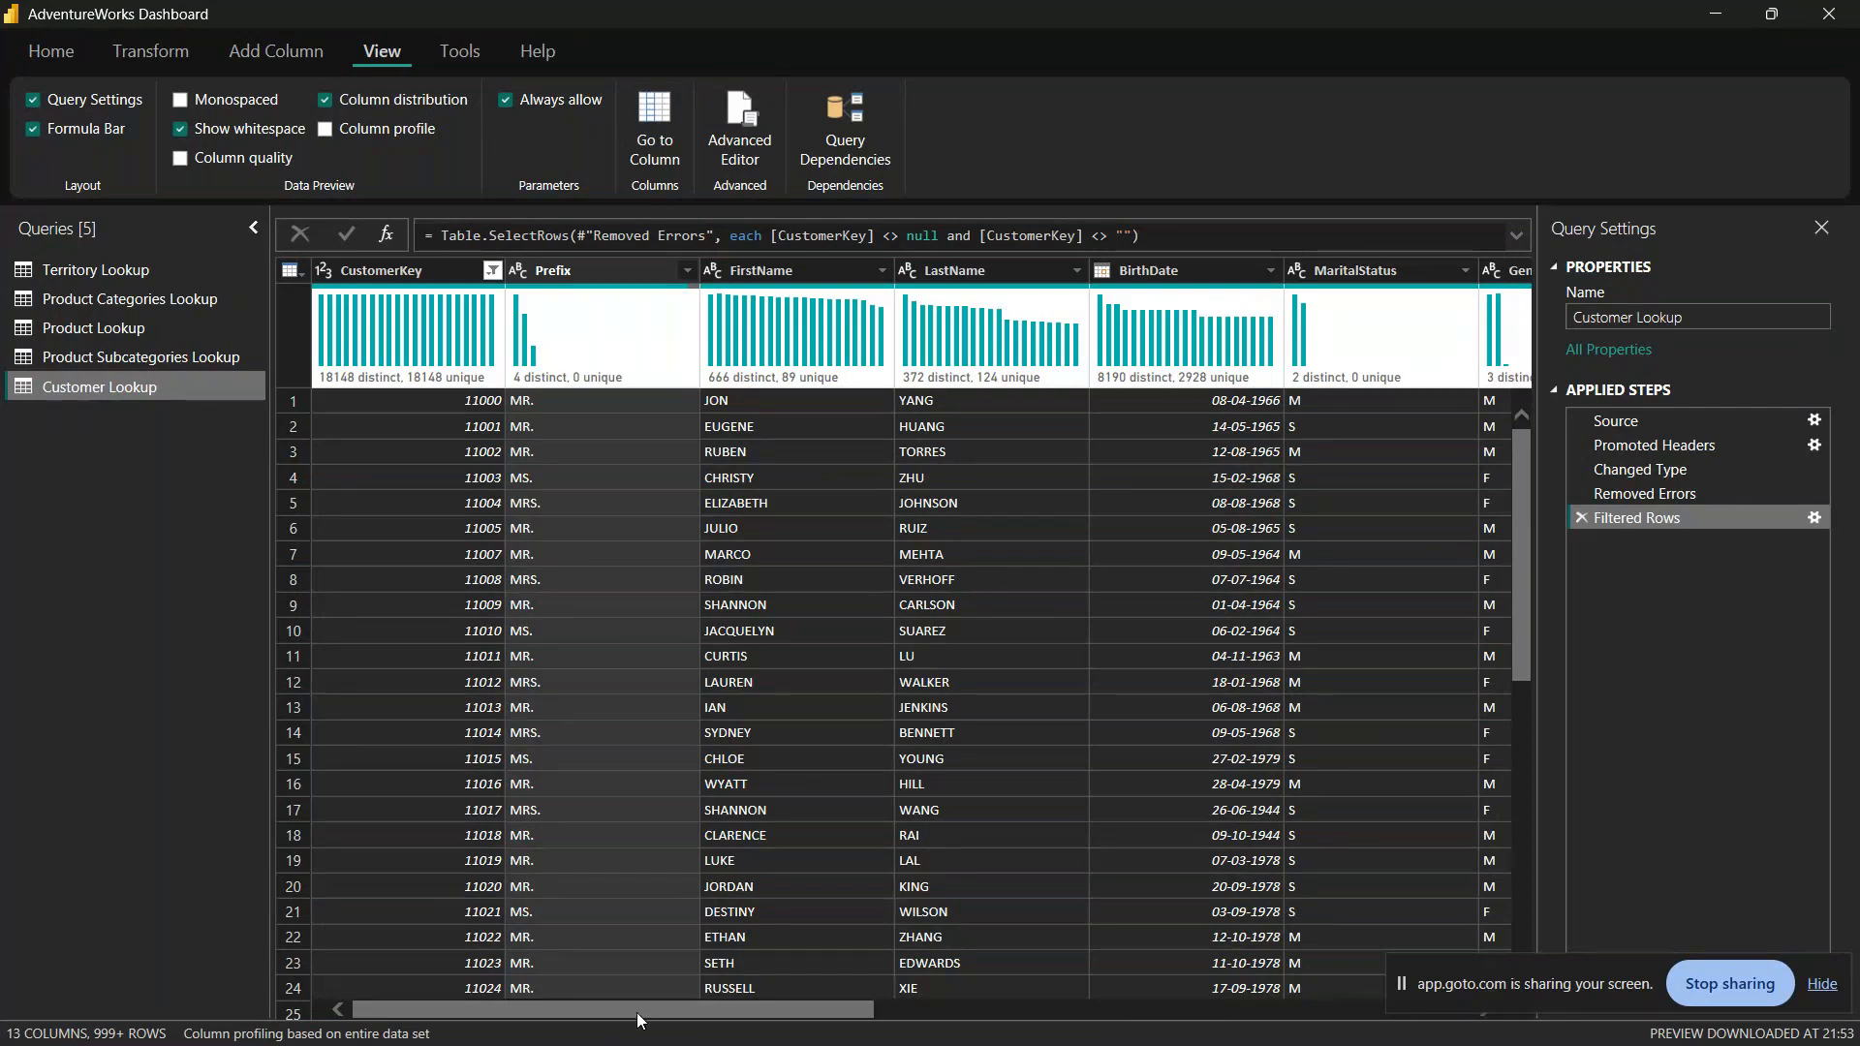
{"action": "left_click_drag", "start_coordinate": [654, 1012], "coordinate": [659, 564]}
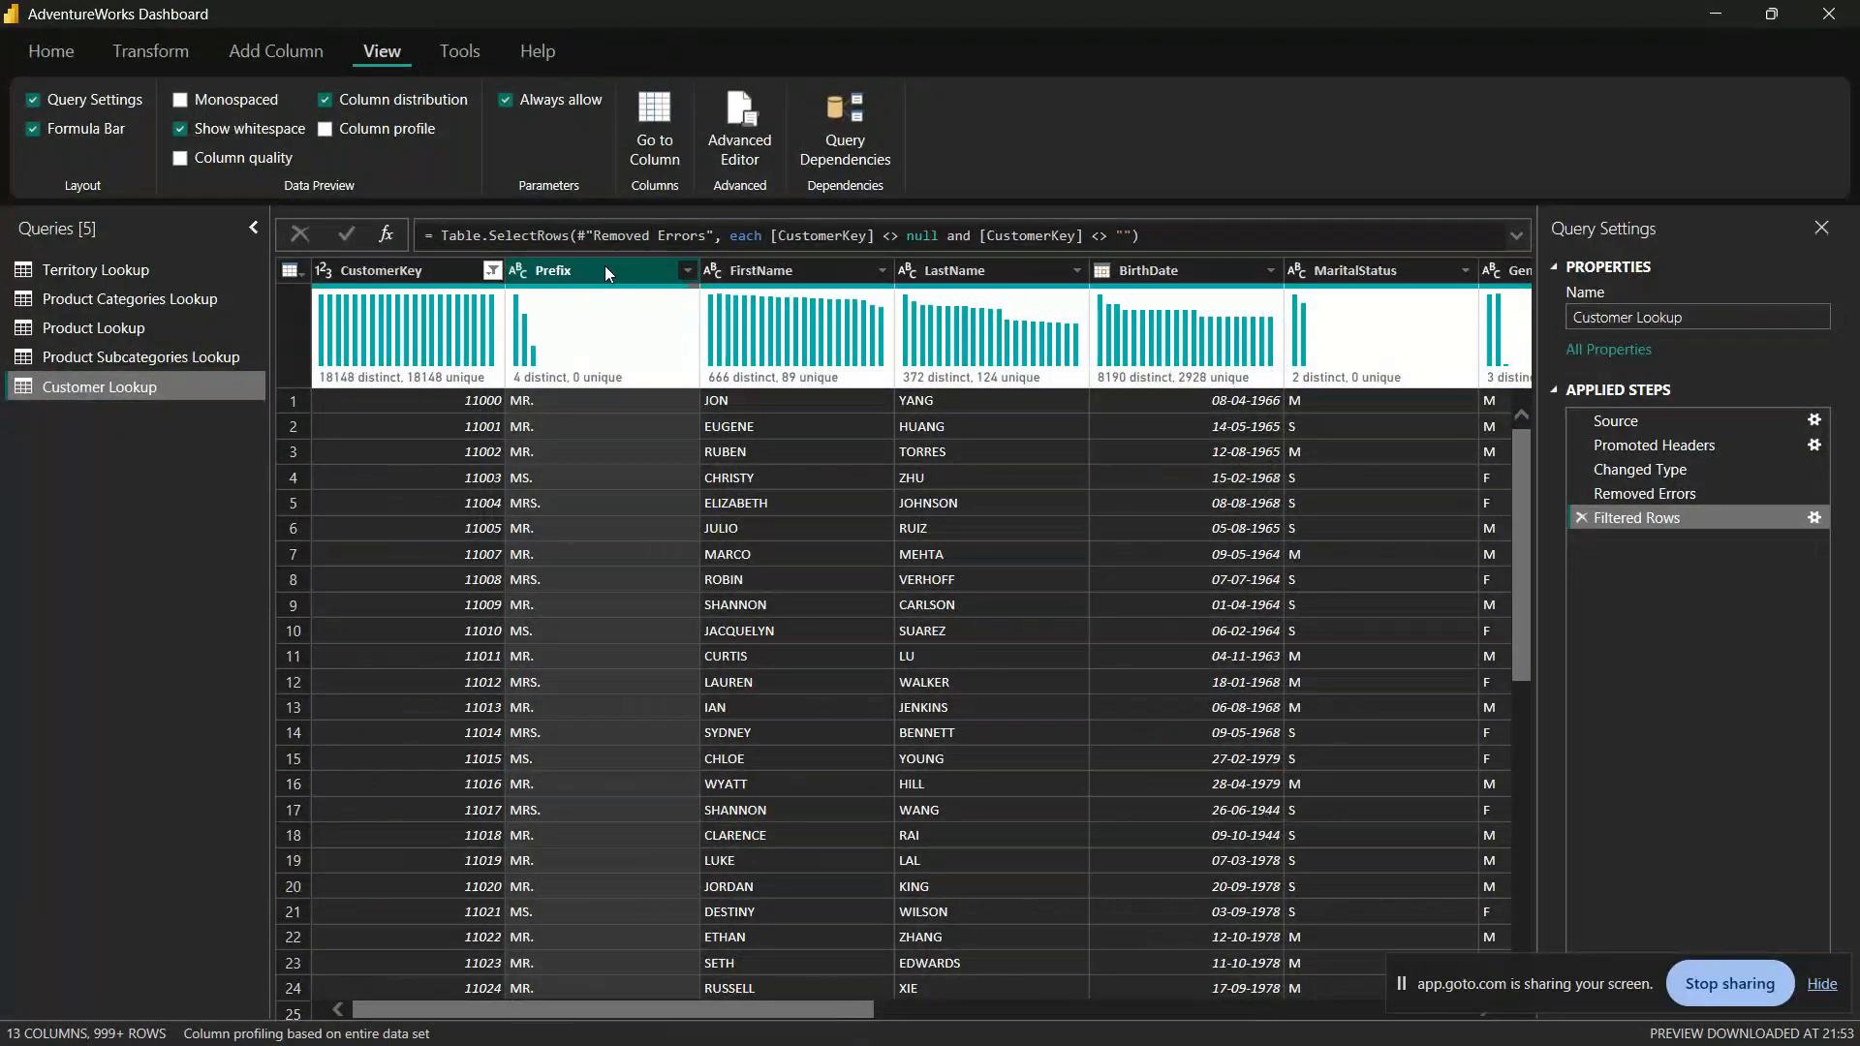
{"action": "mouse_move", "coordinate": [515, 455]}
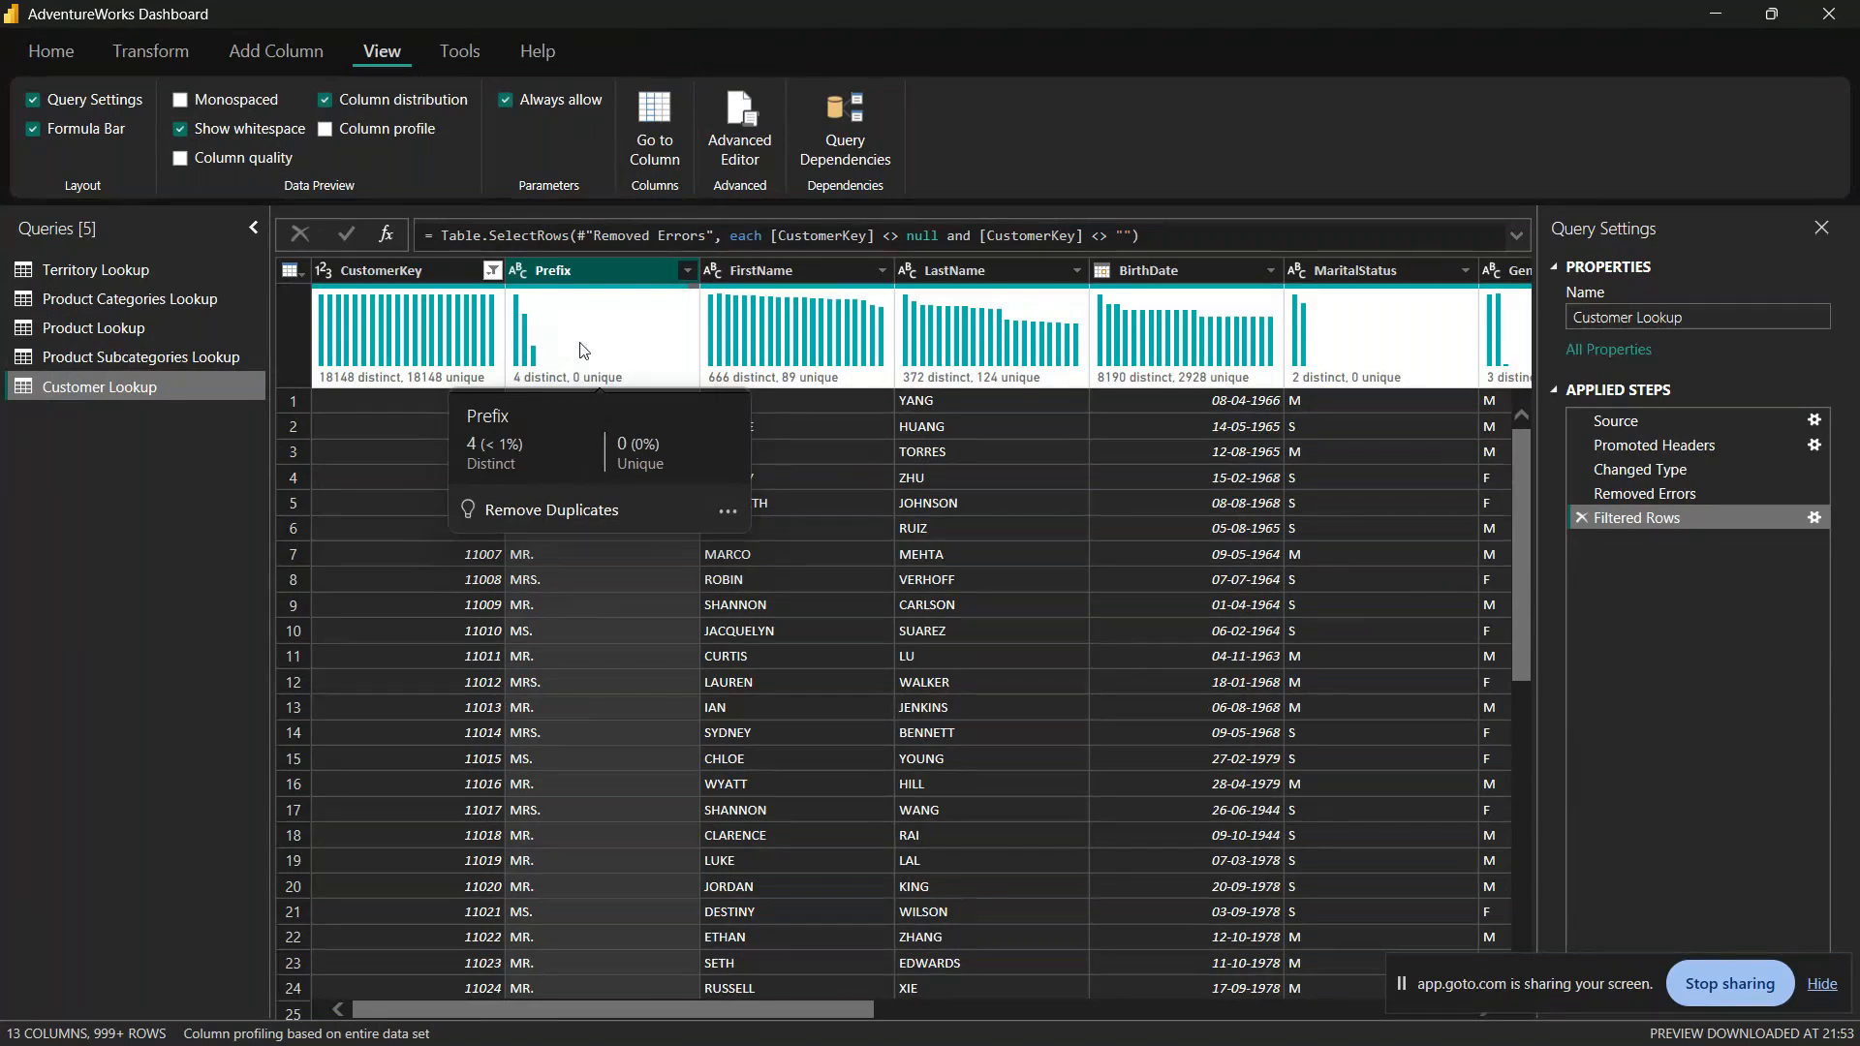
{"action": "mouse_move", "coordinate": [631, 355]}
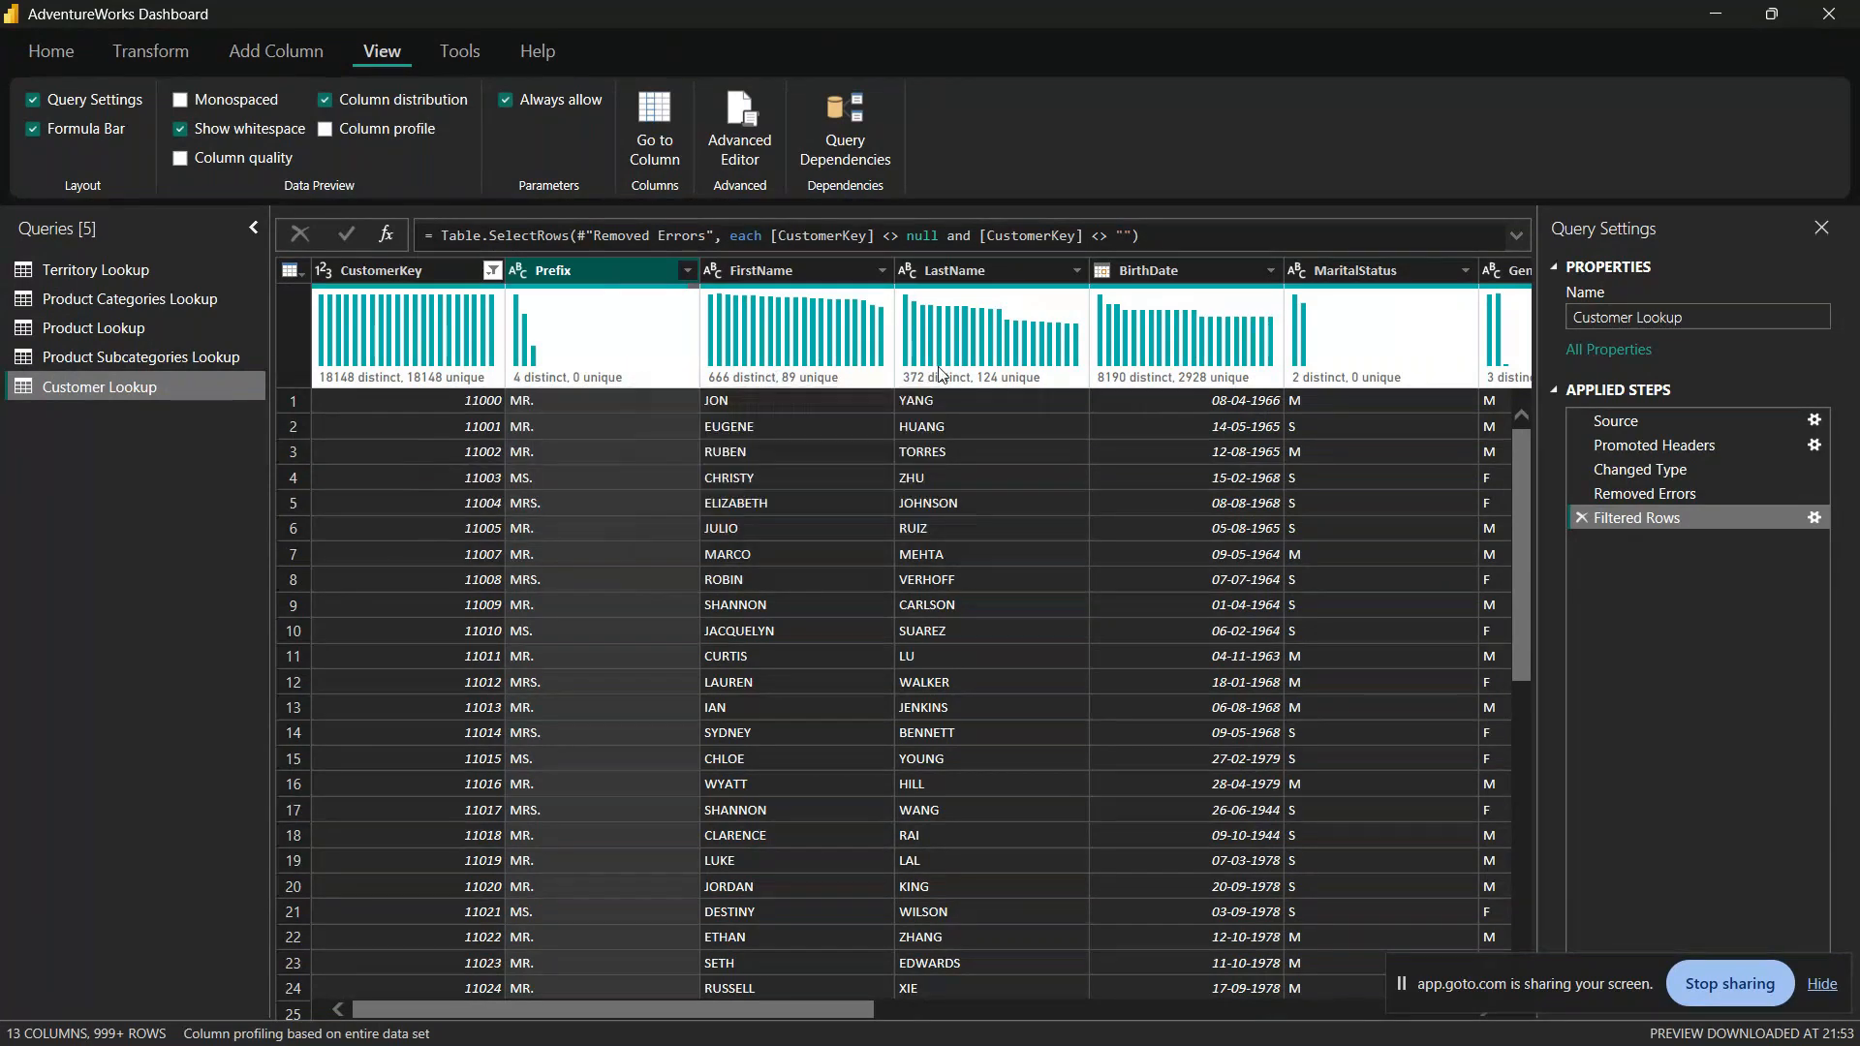
{"action": "mouse_move", "coordinate": [762, 388]}
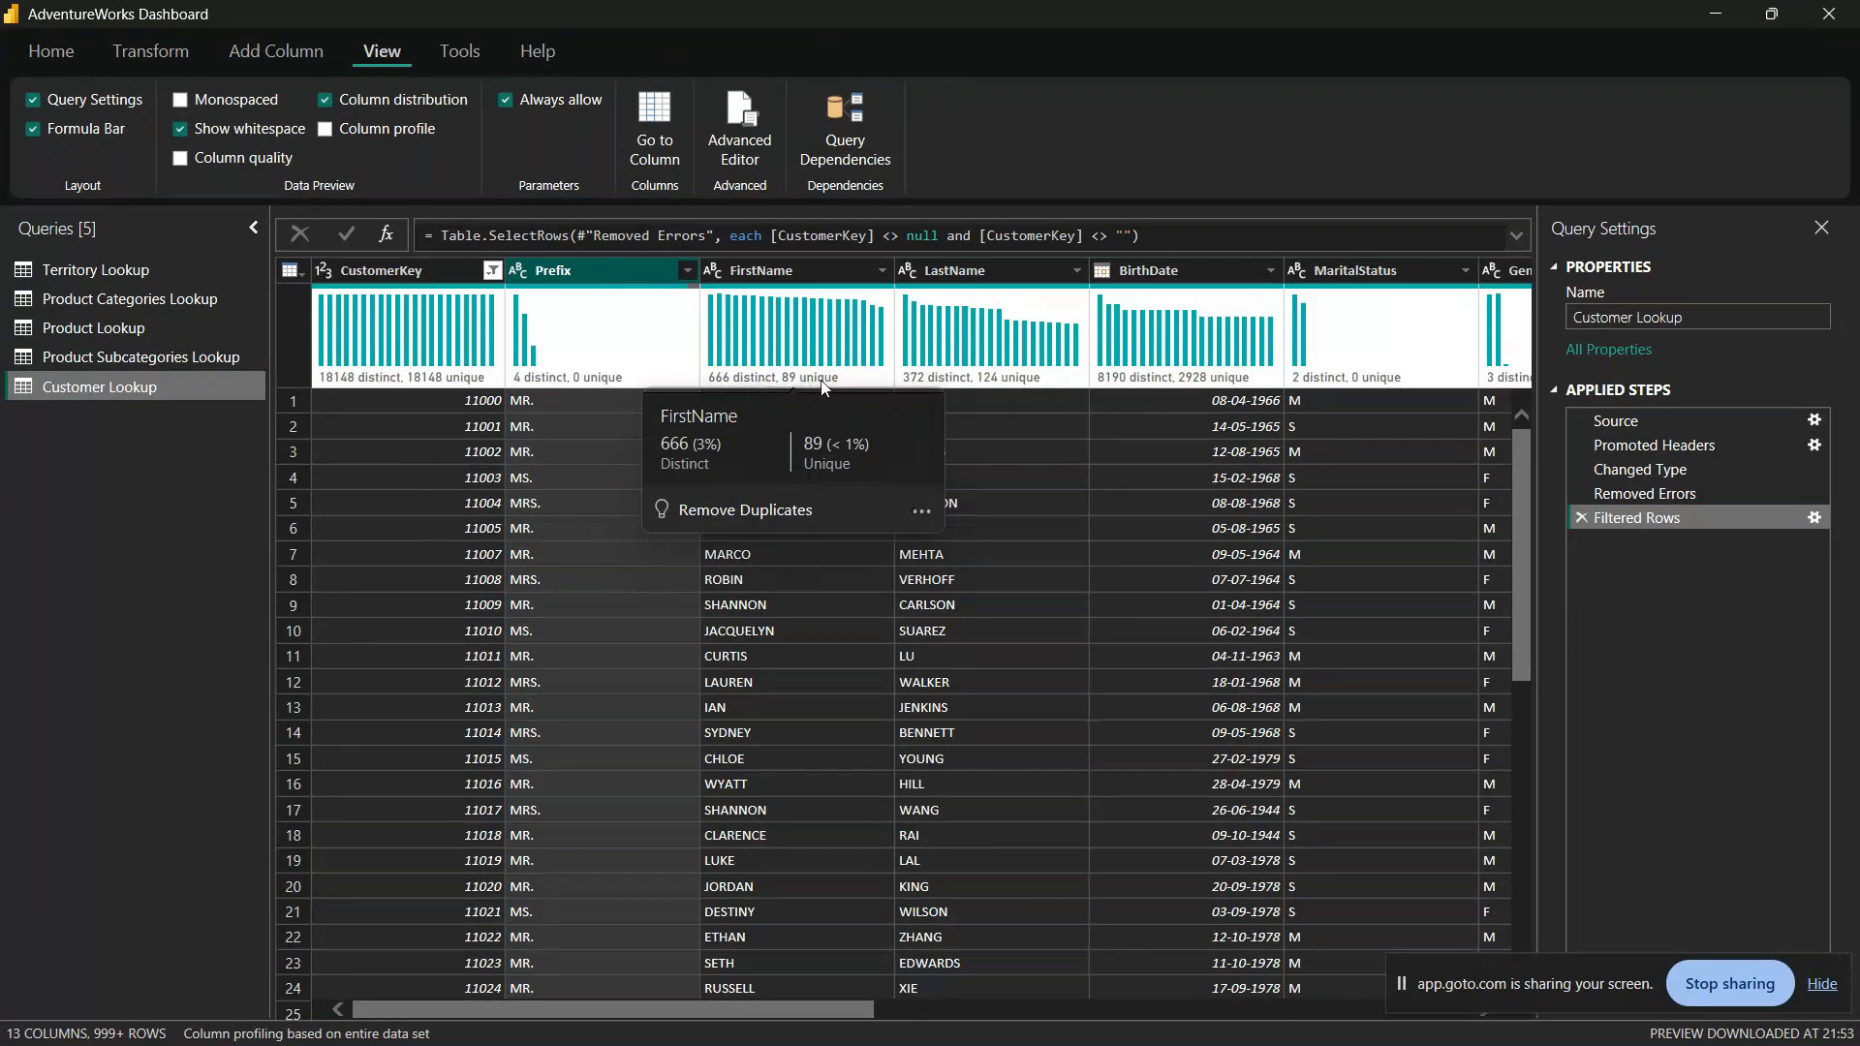
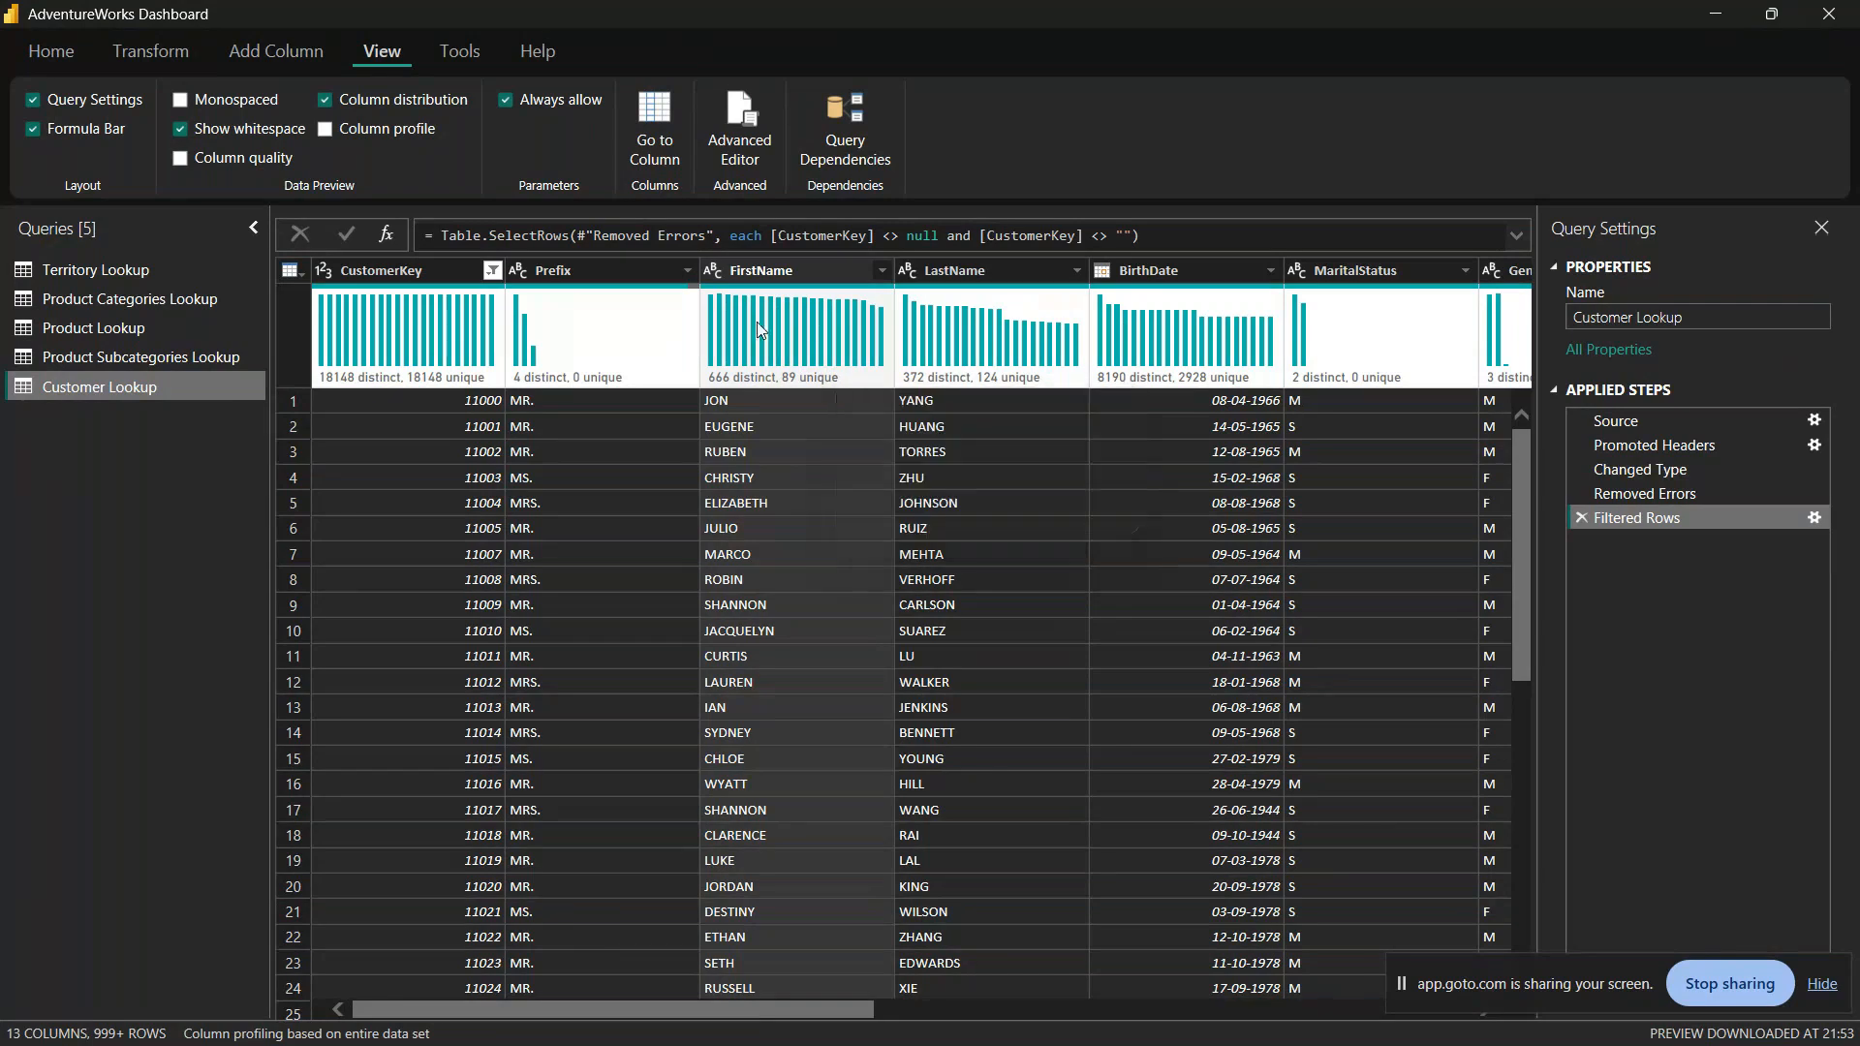
Step: Review the cleanup options for the FirstName distribution and look through the distributions of the remaining Customer Lookup columns
{"action": "mouse_move", "coordinate": [713, 392]}
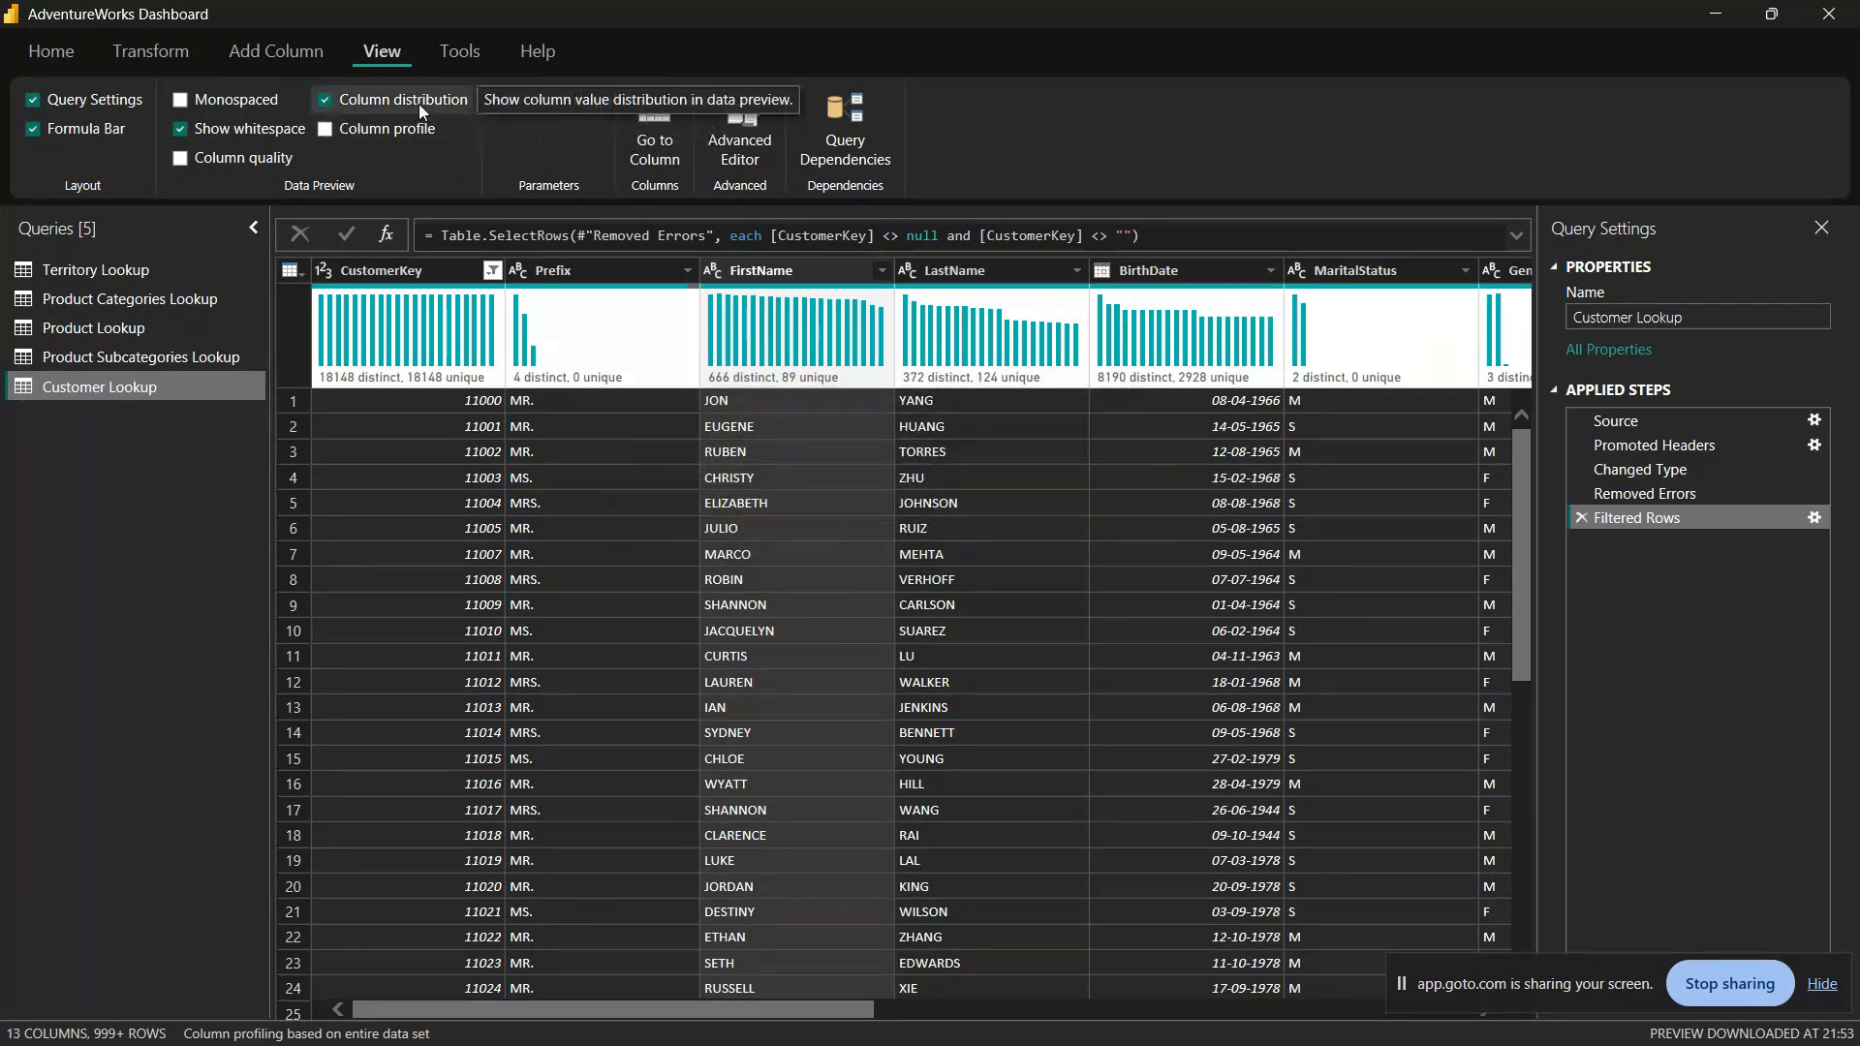
{"action": "mouse_move", "coordinate": [840, 371]}
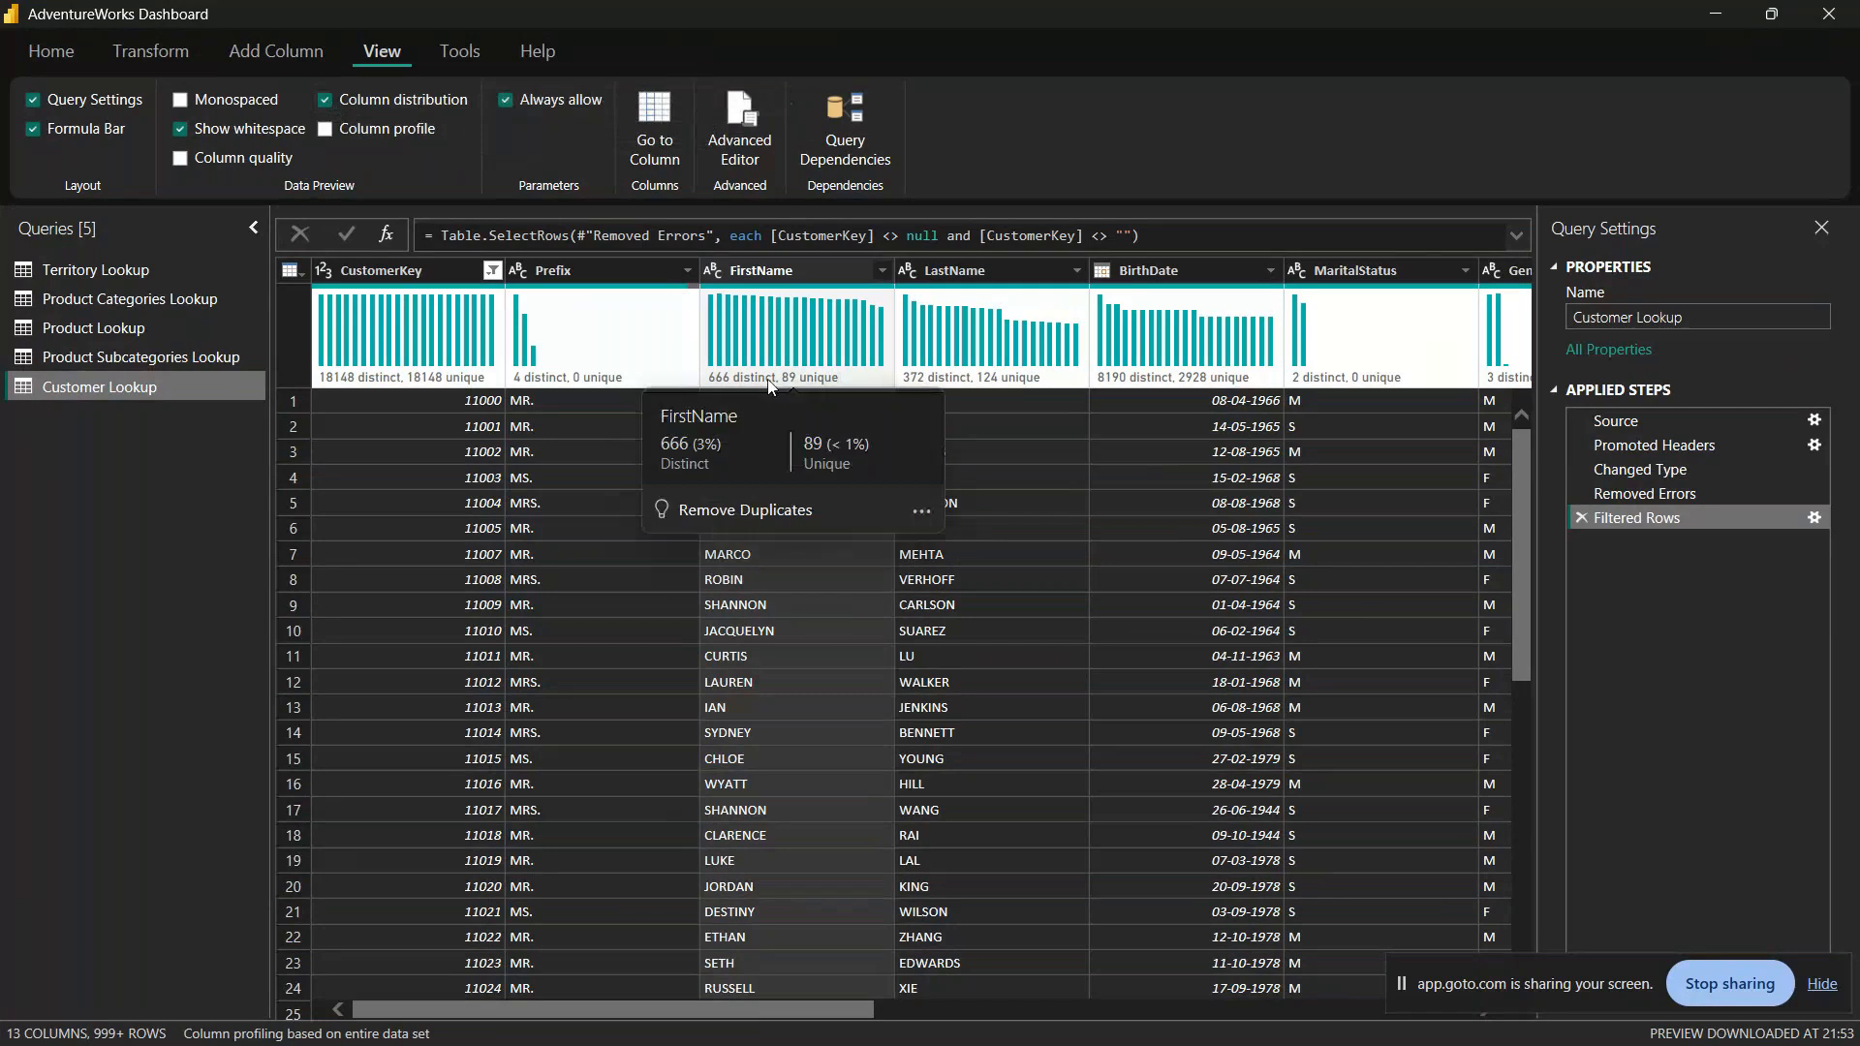
{"action": "left_click", "coordinate": [919, 512]}
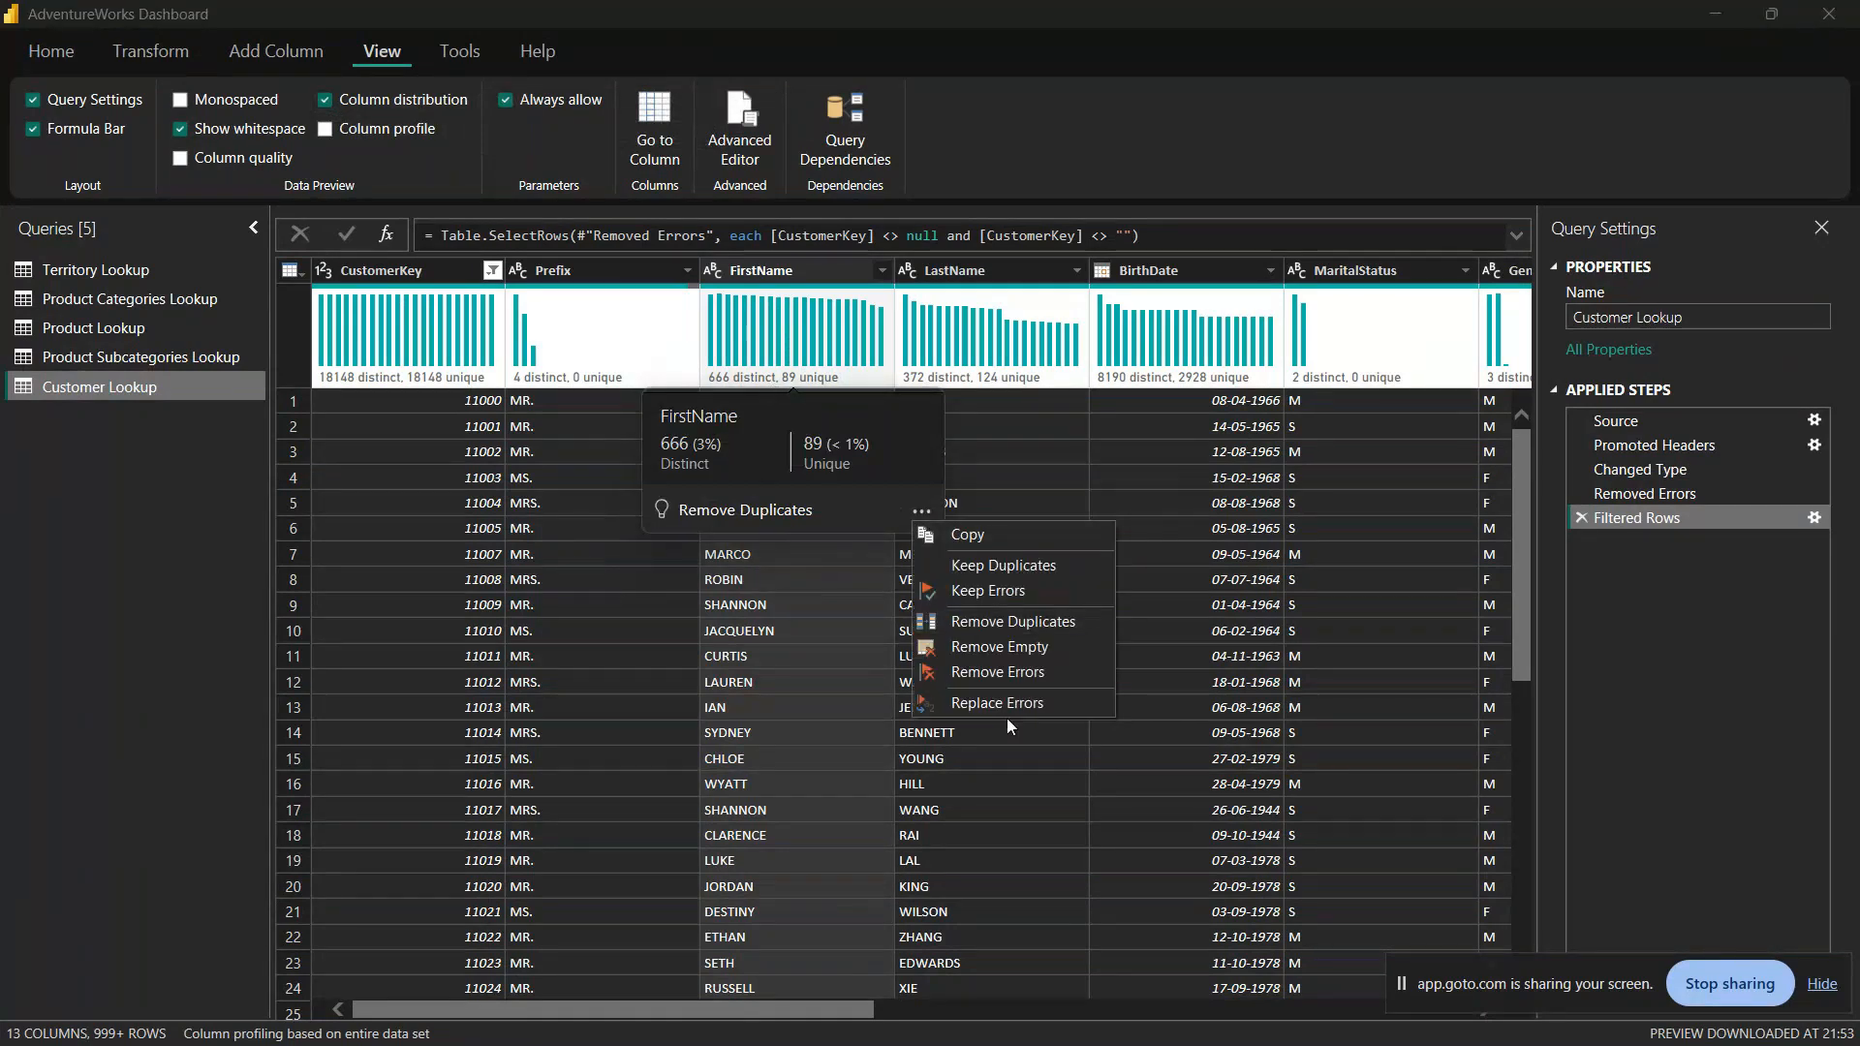
{"action": "left_click", "coordinate": [735, 388]}
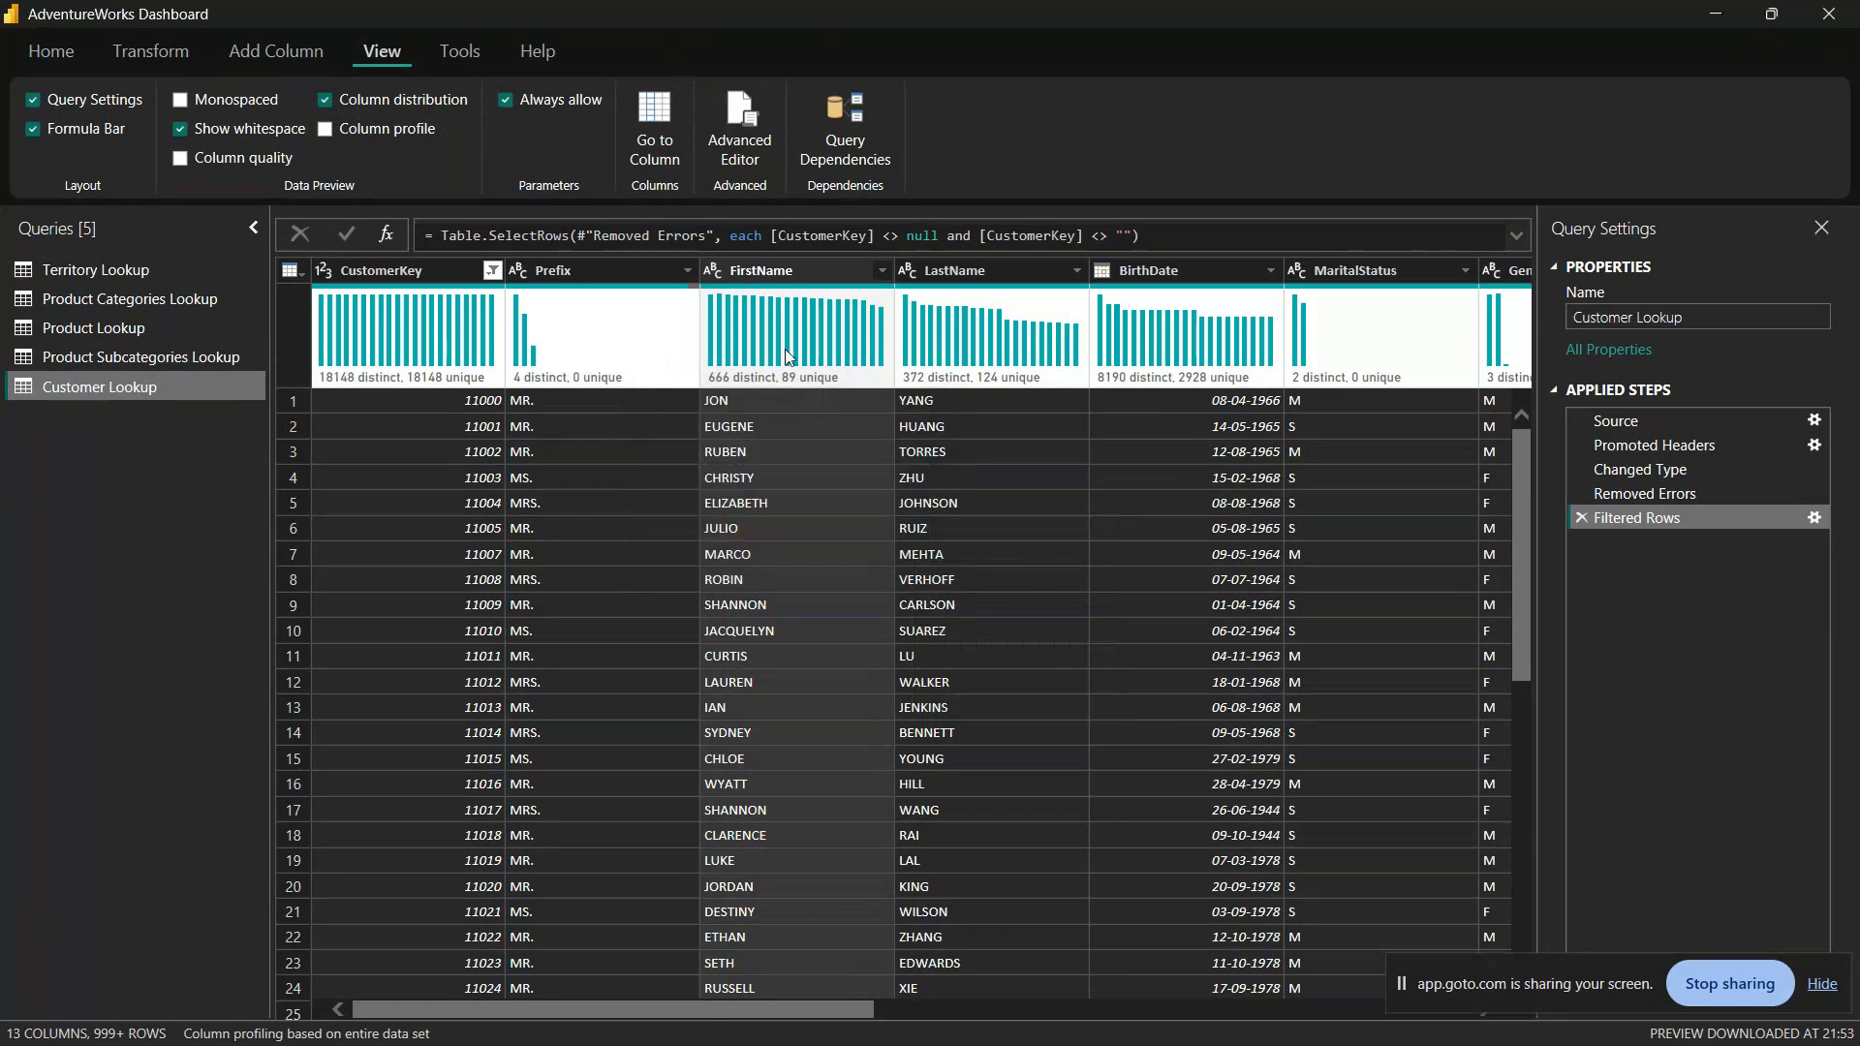
{"action": "mouse_move", "coordinate": [828, 334]}
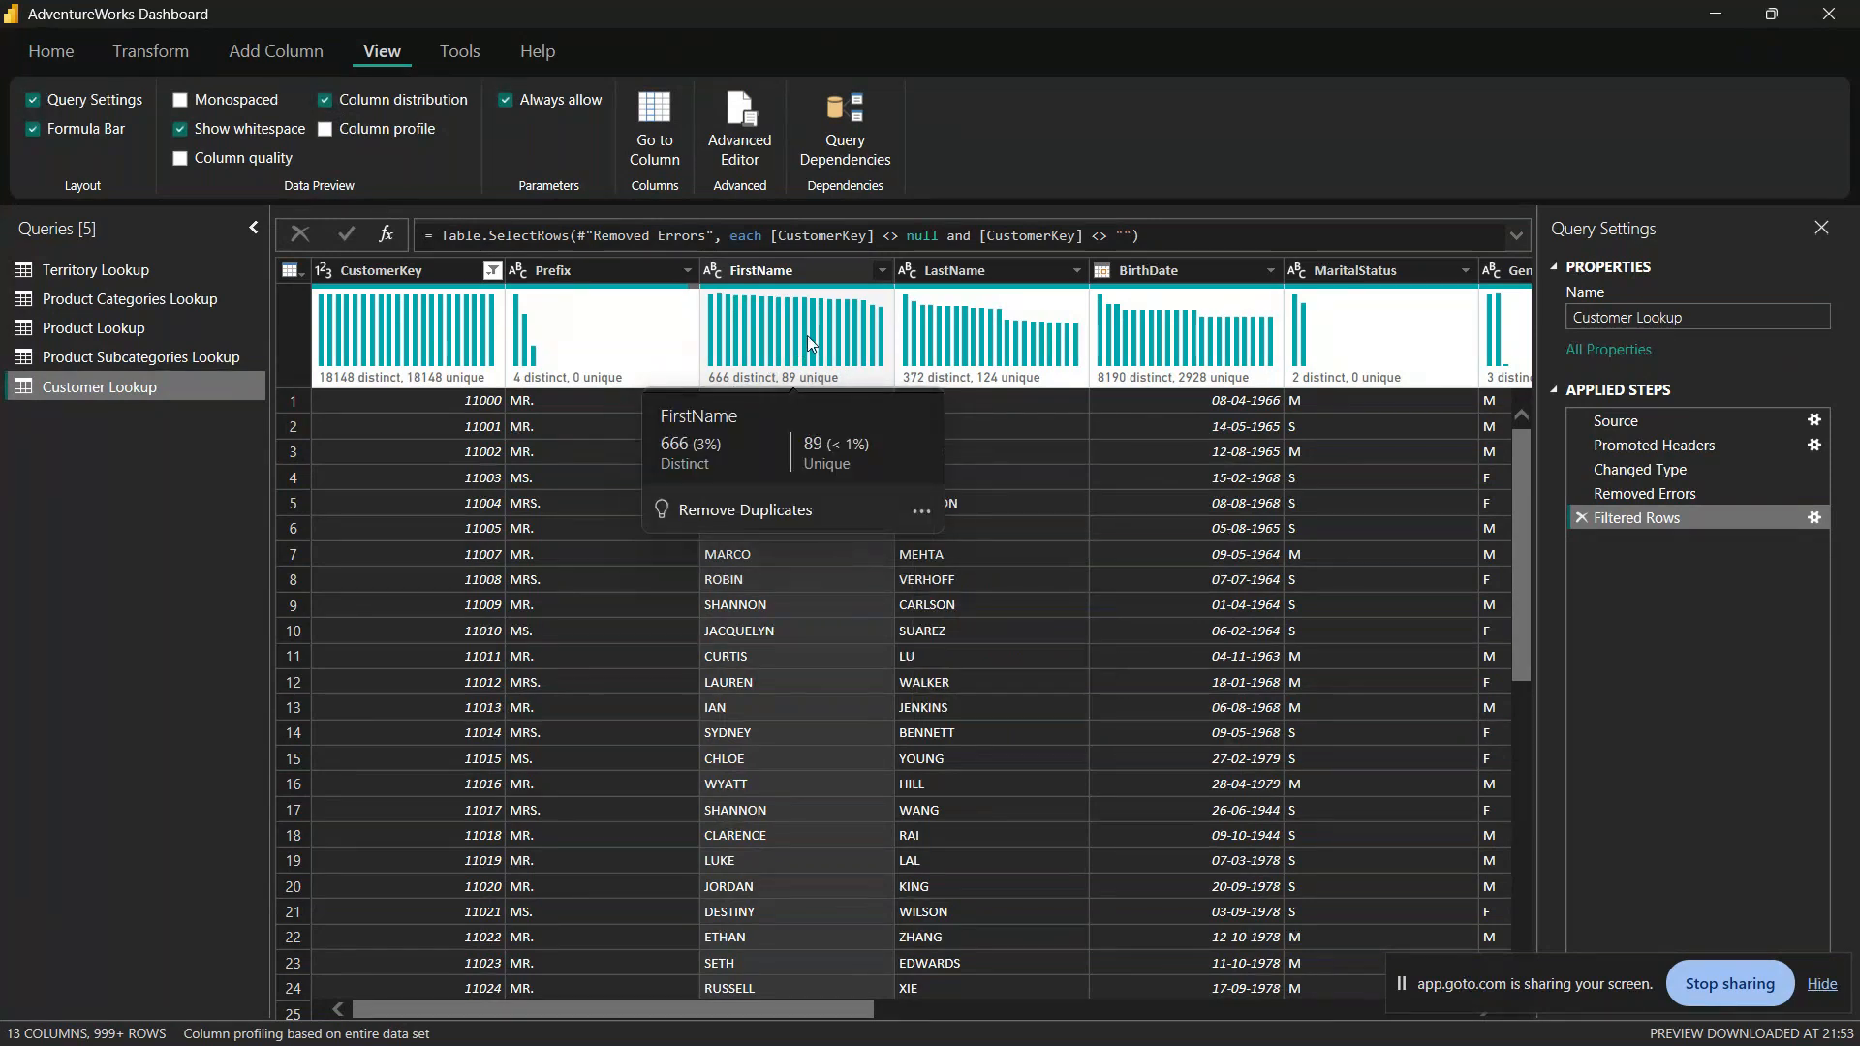
{"action": "mouse_move", "coordinate": [578, 378]}
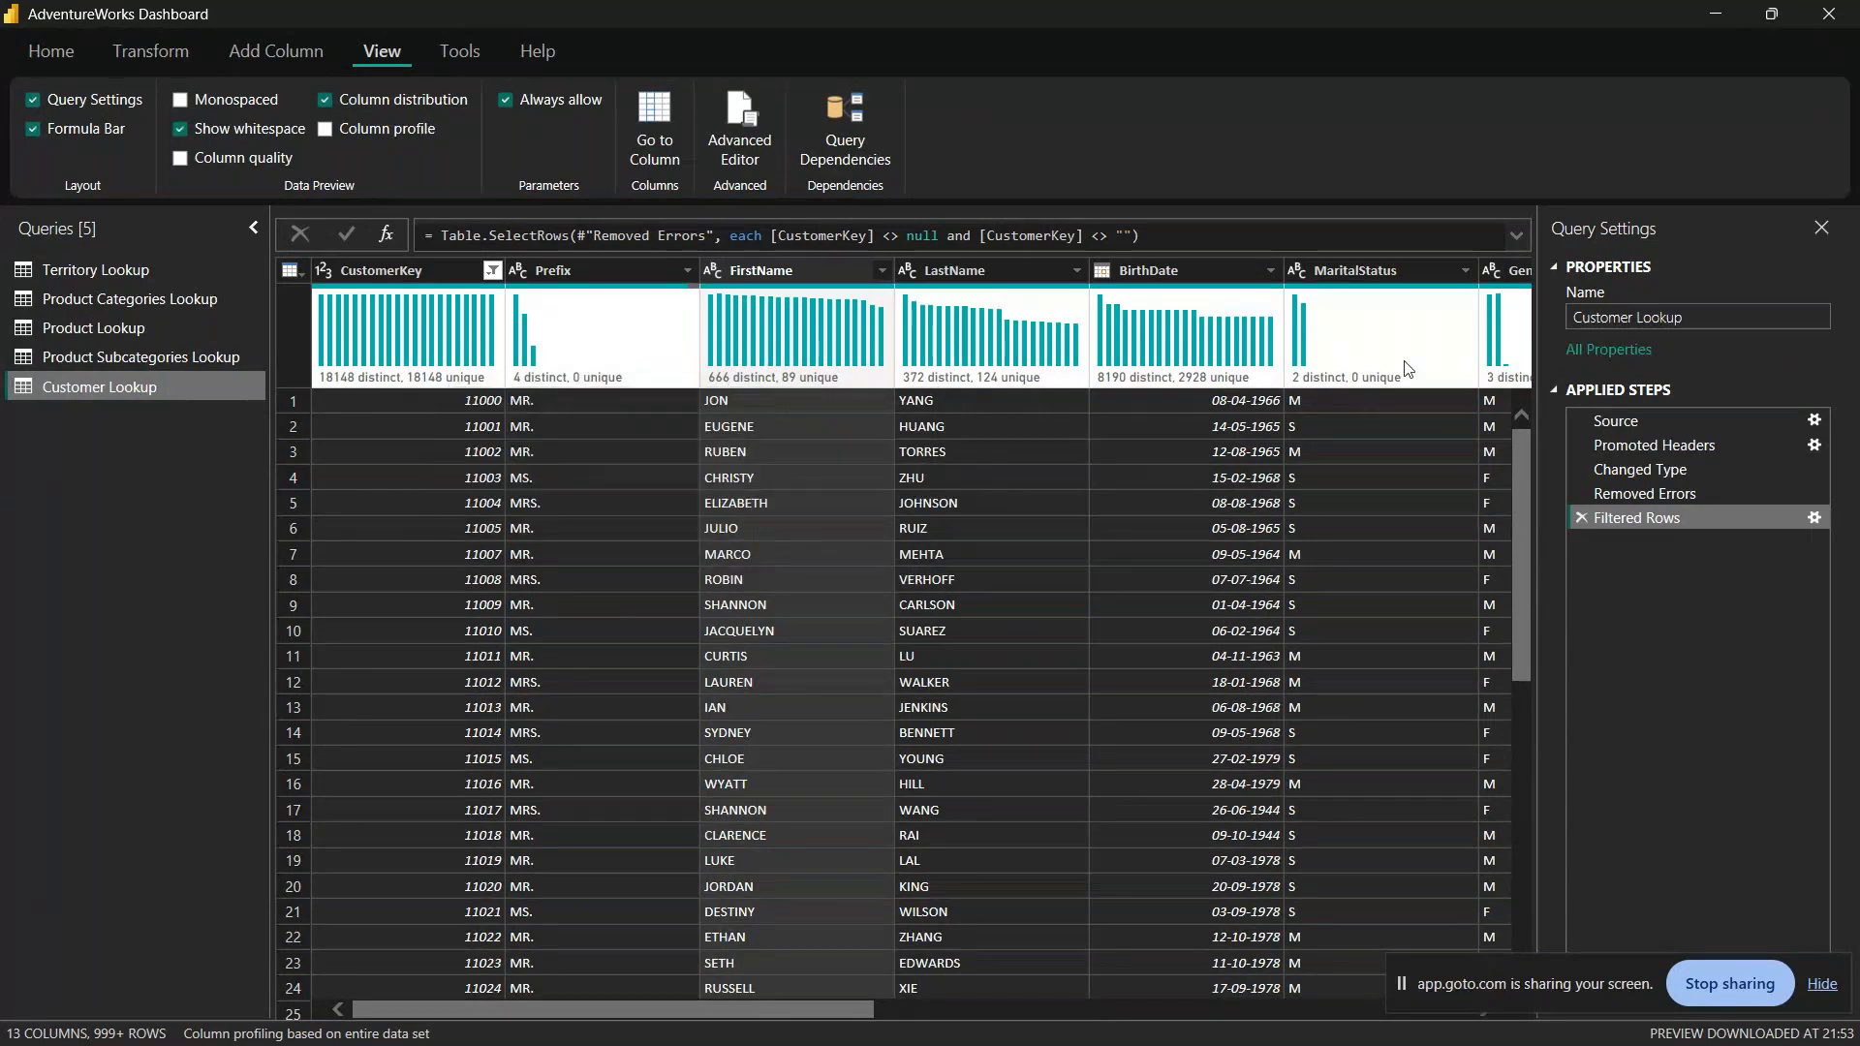
{"action": "left_click", "coordinate": [1140, 1009]}
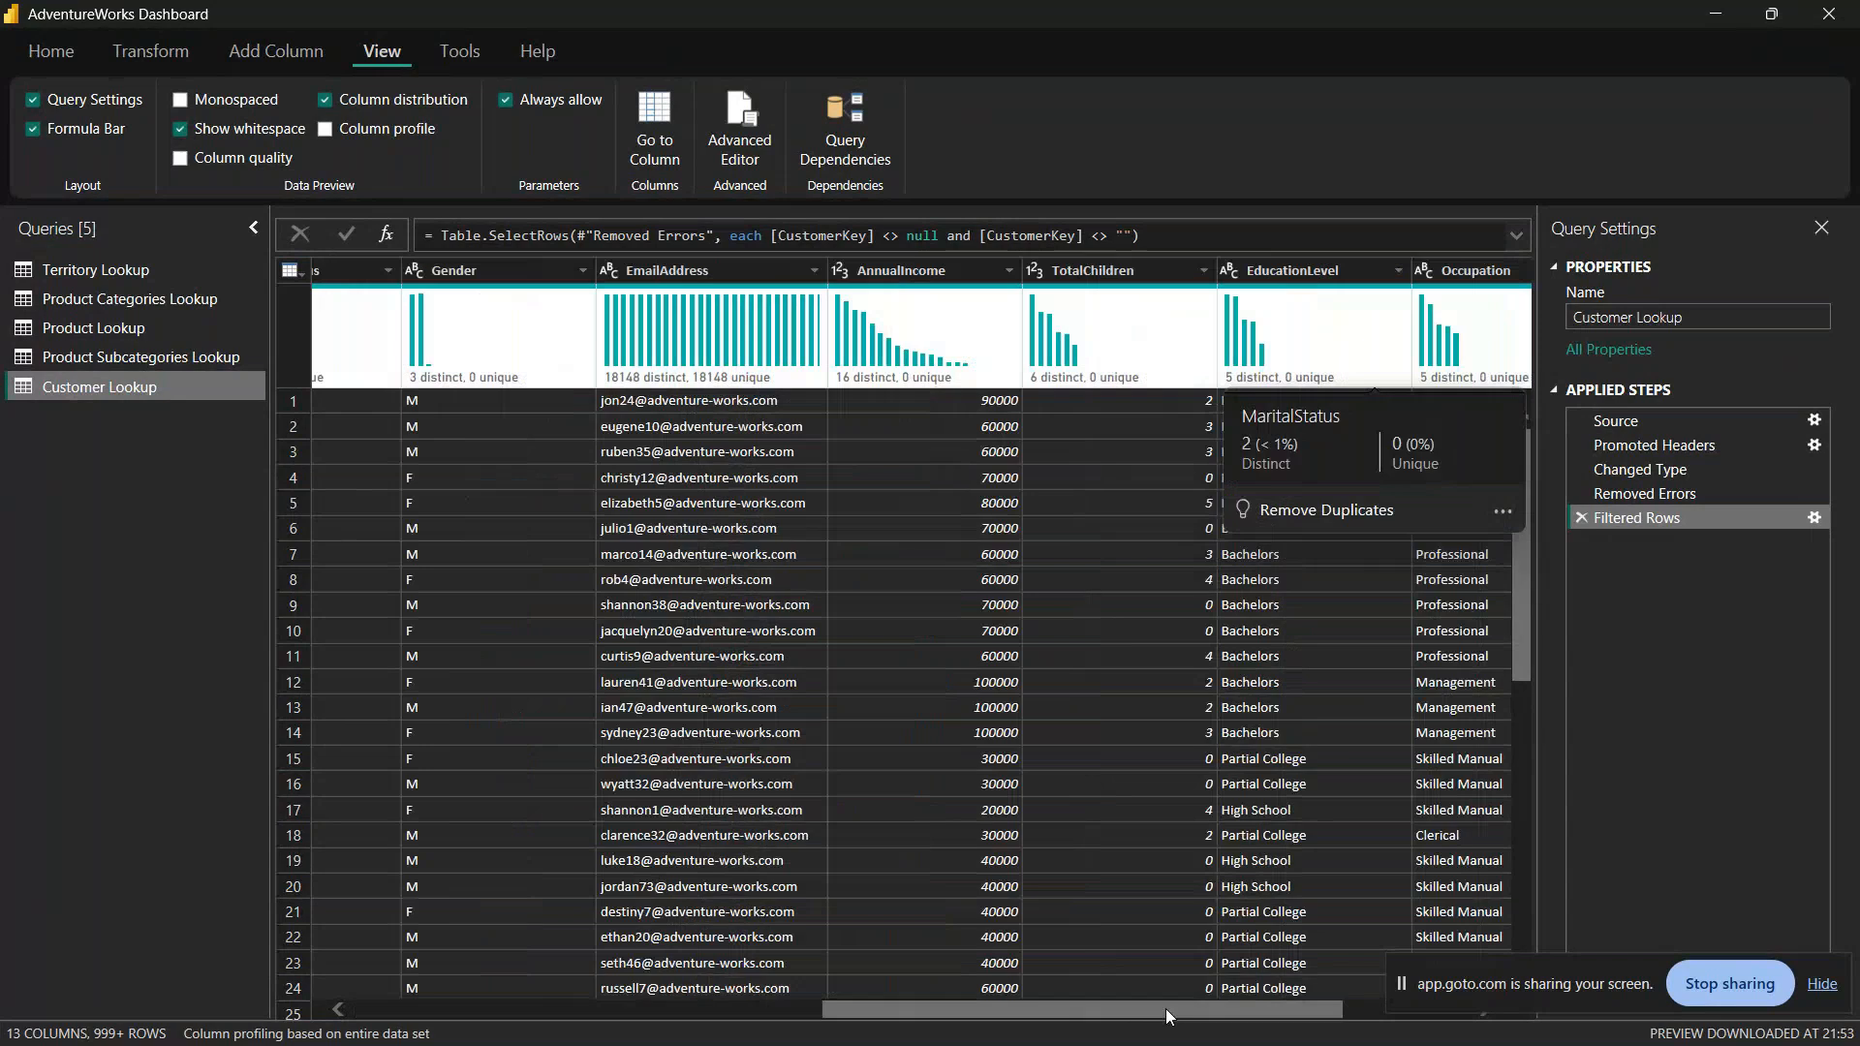
{"action": "left_click_drag", "start_coordinate": [1165, 1009], "coordinate": [689, 998]}
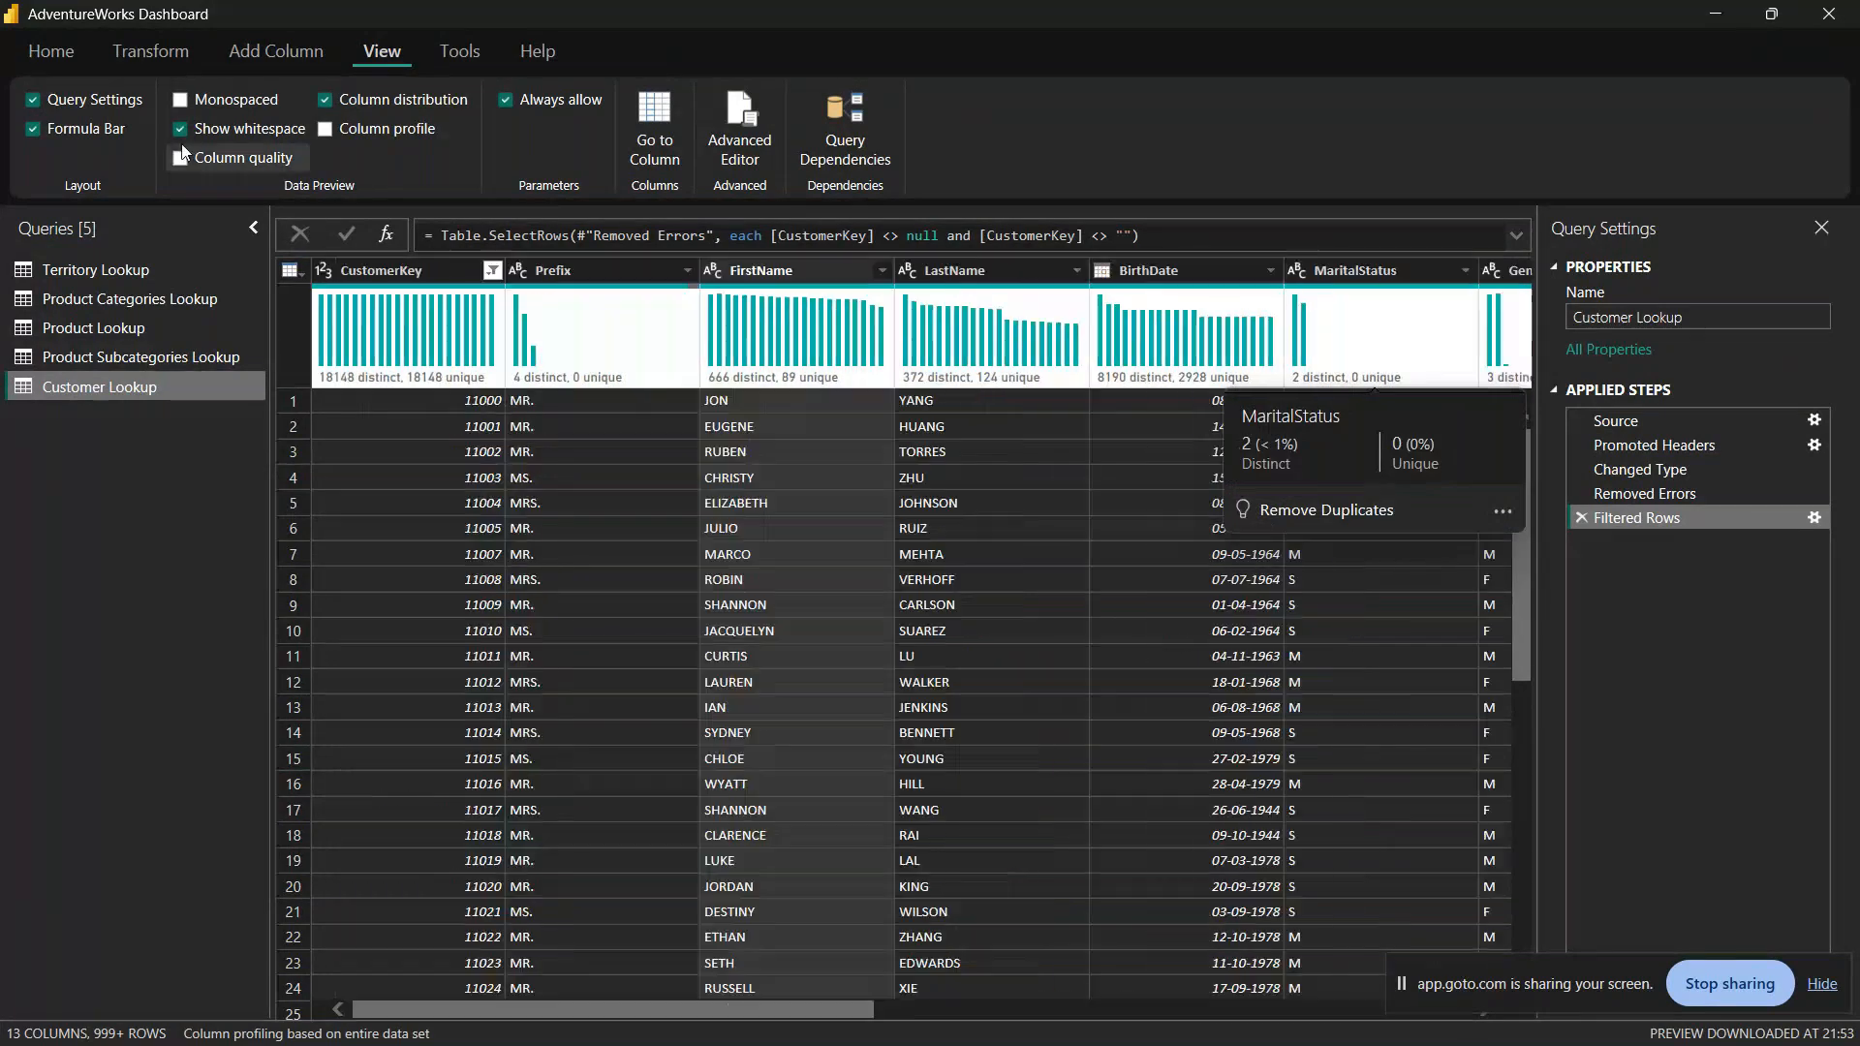
Step: Show the column profile instead of column distribution, enlarge its pane, and move the screen-sharing bar out of the way
{"action": "left_click", "coordinate": [326, 100]}
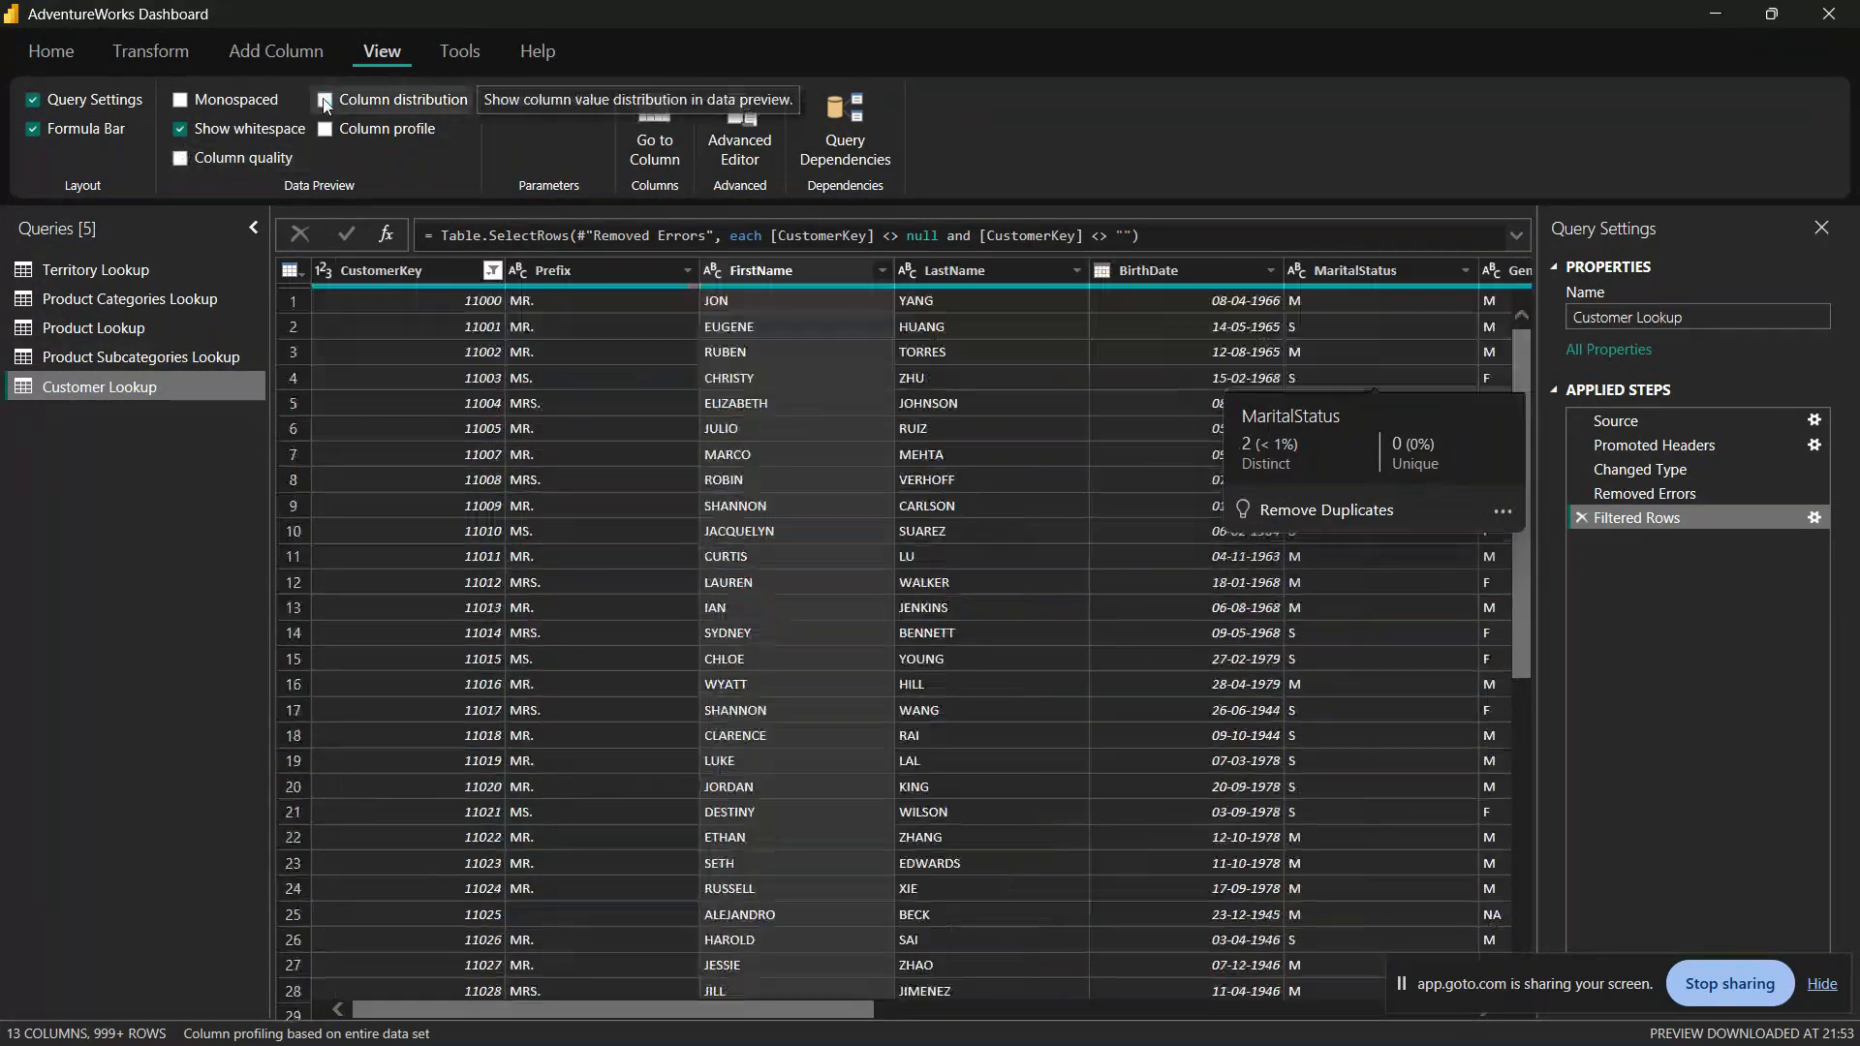
{"action": "left_click", "coordinate": [373, 131]}
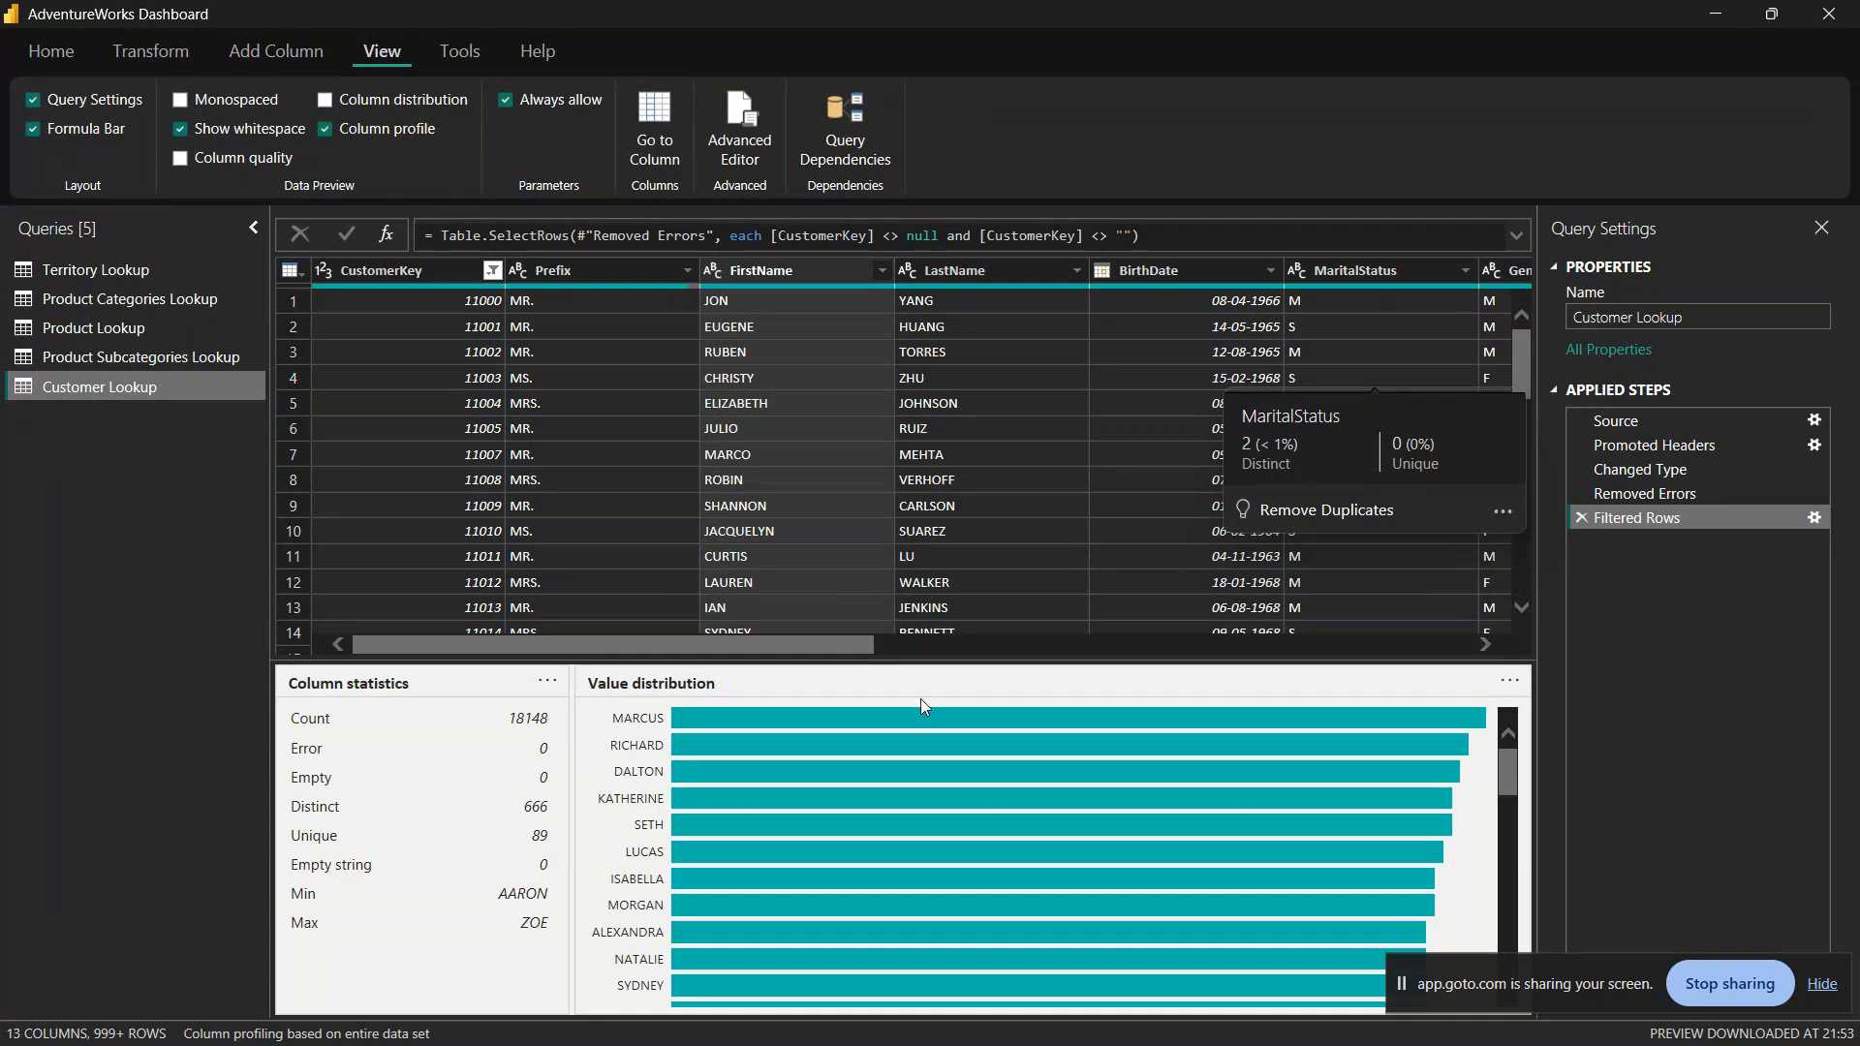
{"action": "left_click_drag", "start_coordinate": [888, 657], "coordinate": [887, 694]}
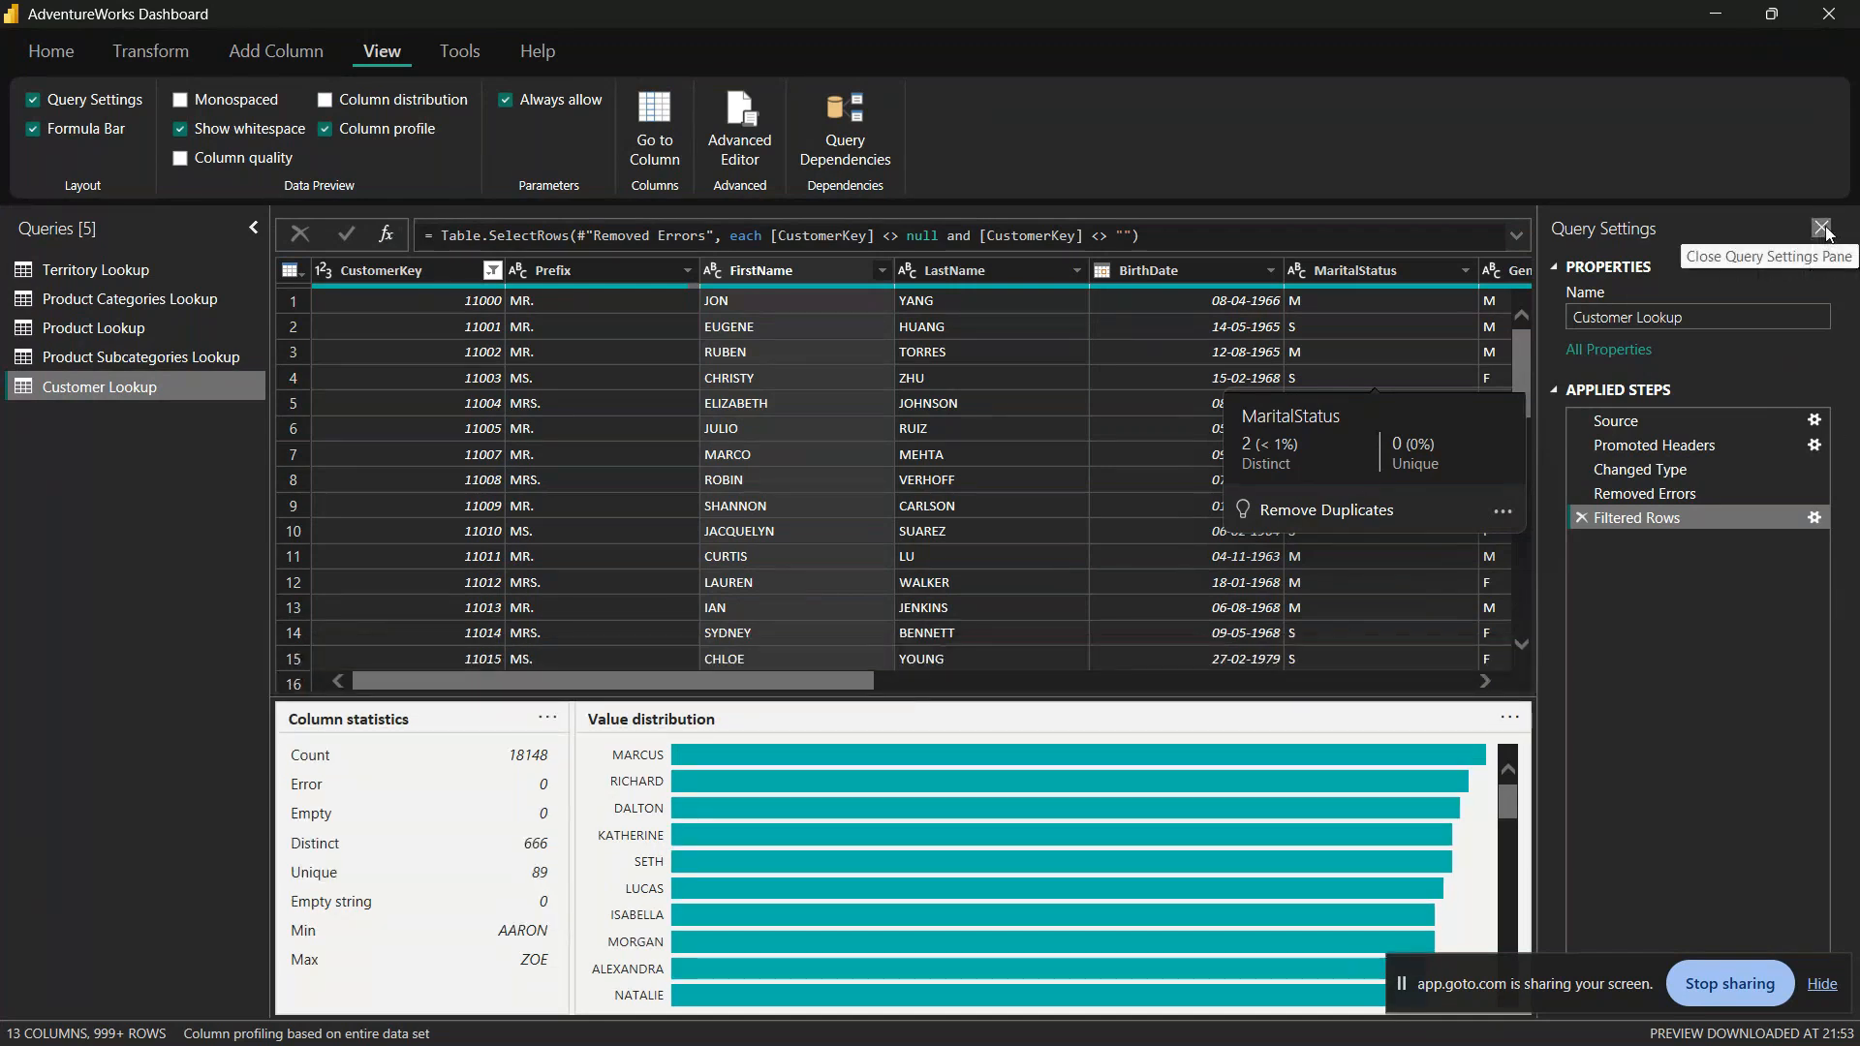
{"action": "left_click_drag", "start_coordinate": [1409, 986], "coordinate": [1660, 649]}
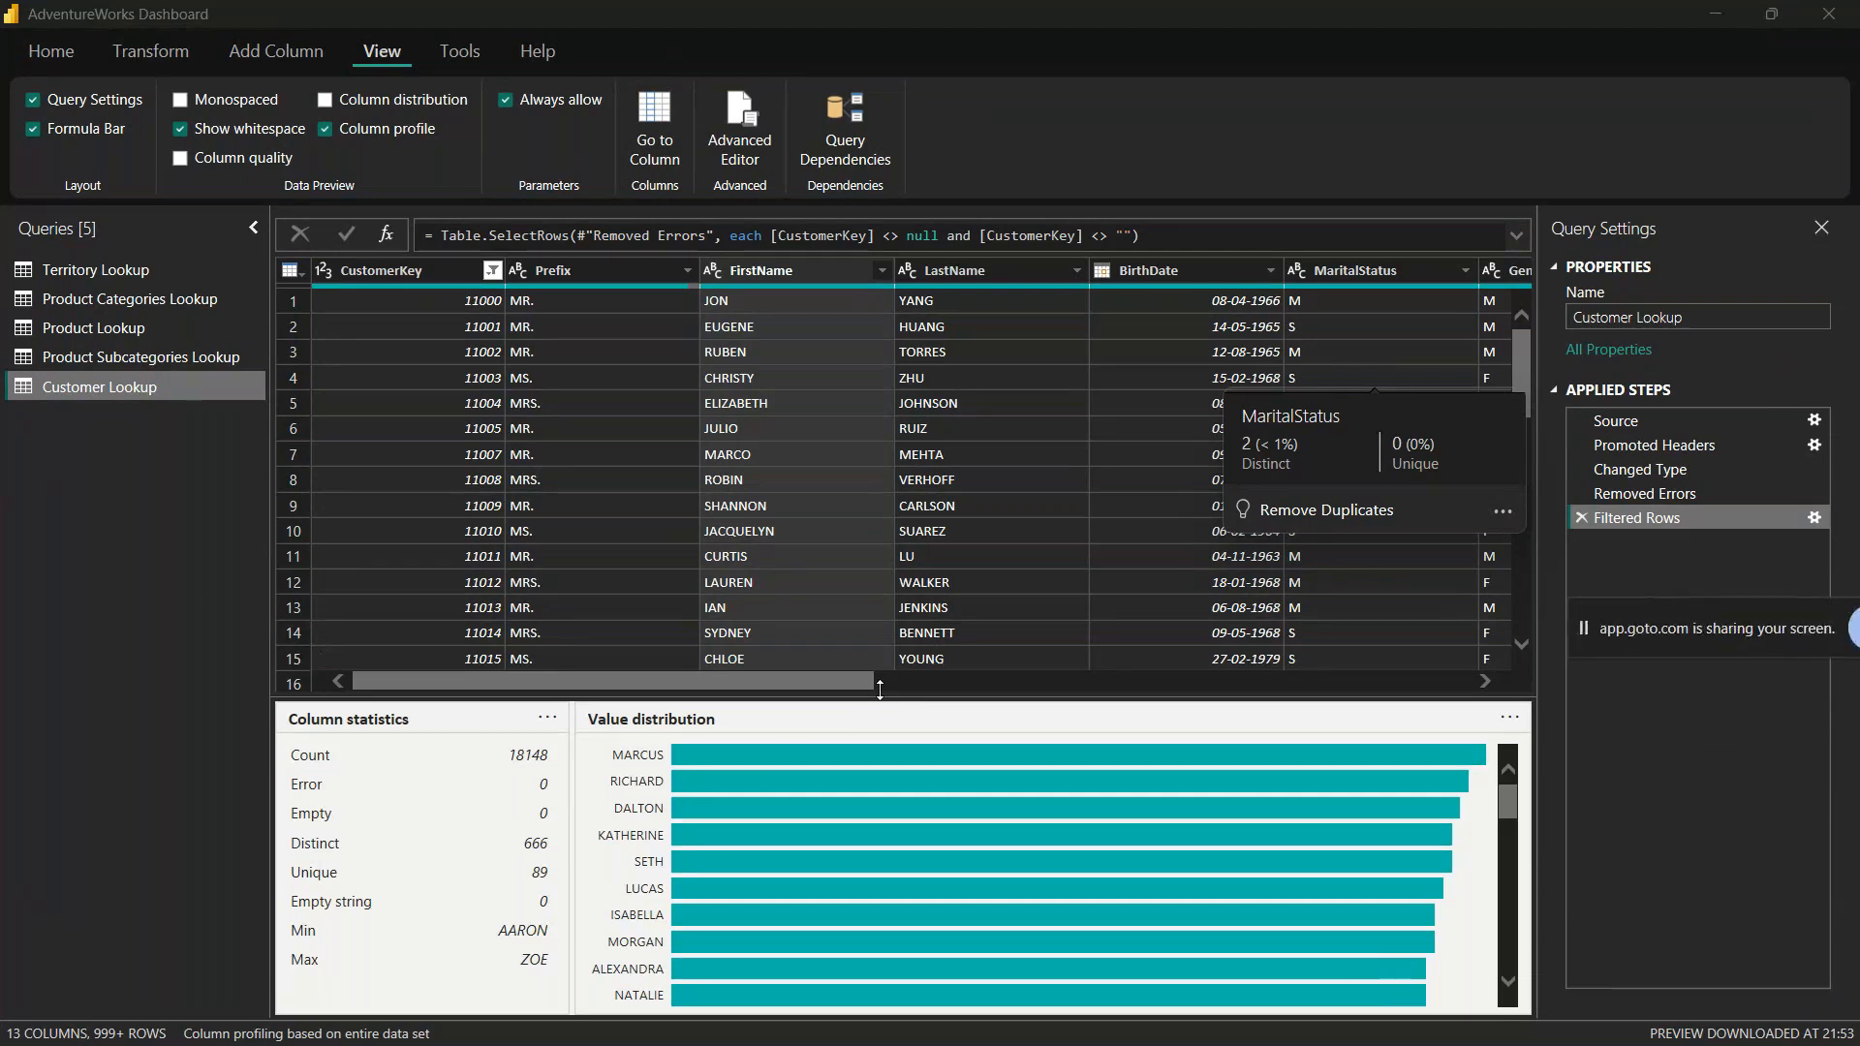
{"action": "left_click_drag", "start_coordinate": [882, 694], "coordinate": [878, 613]}
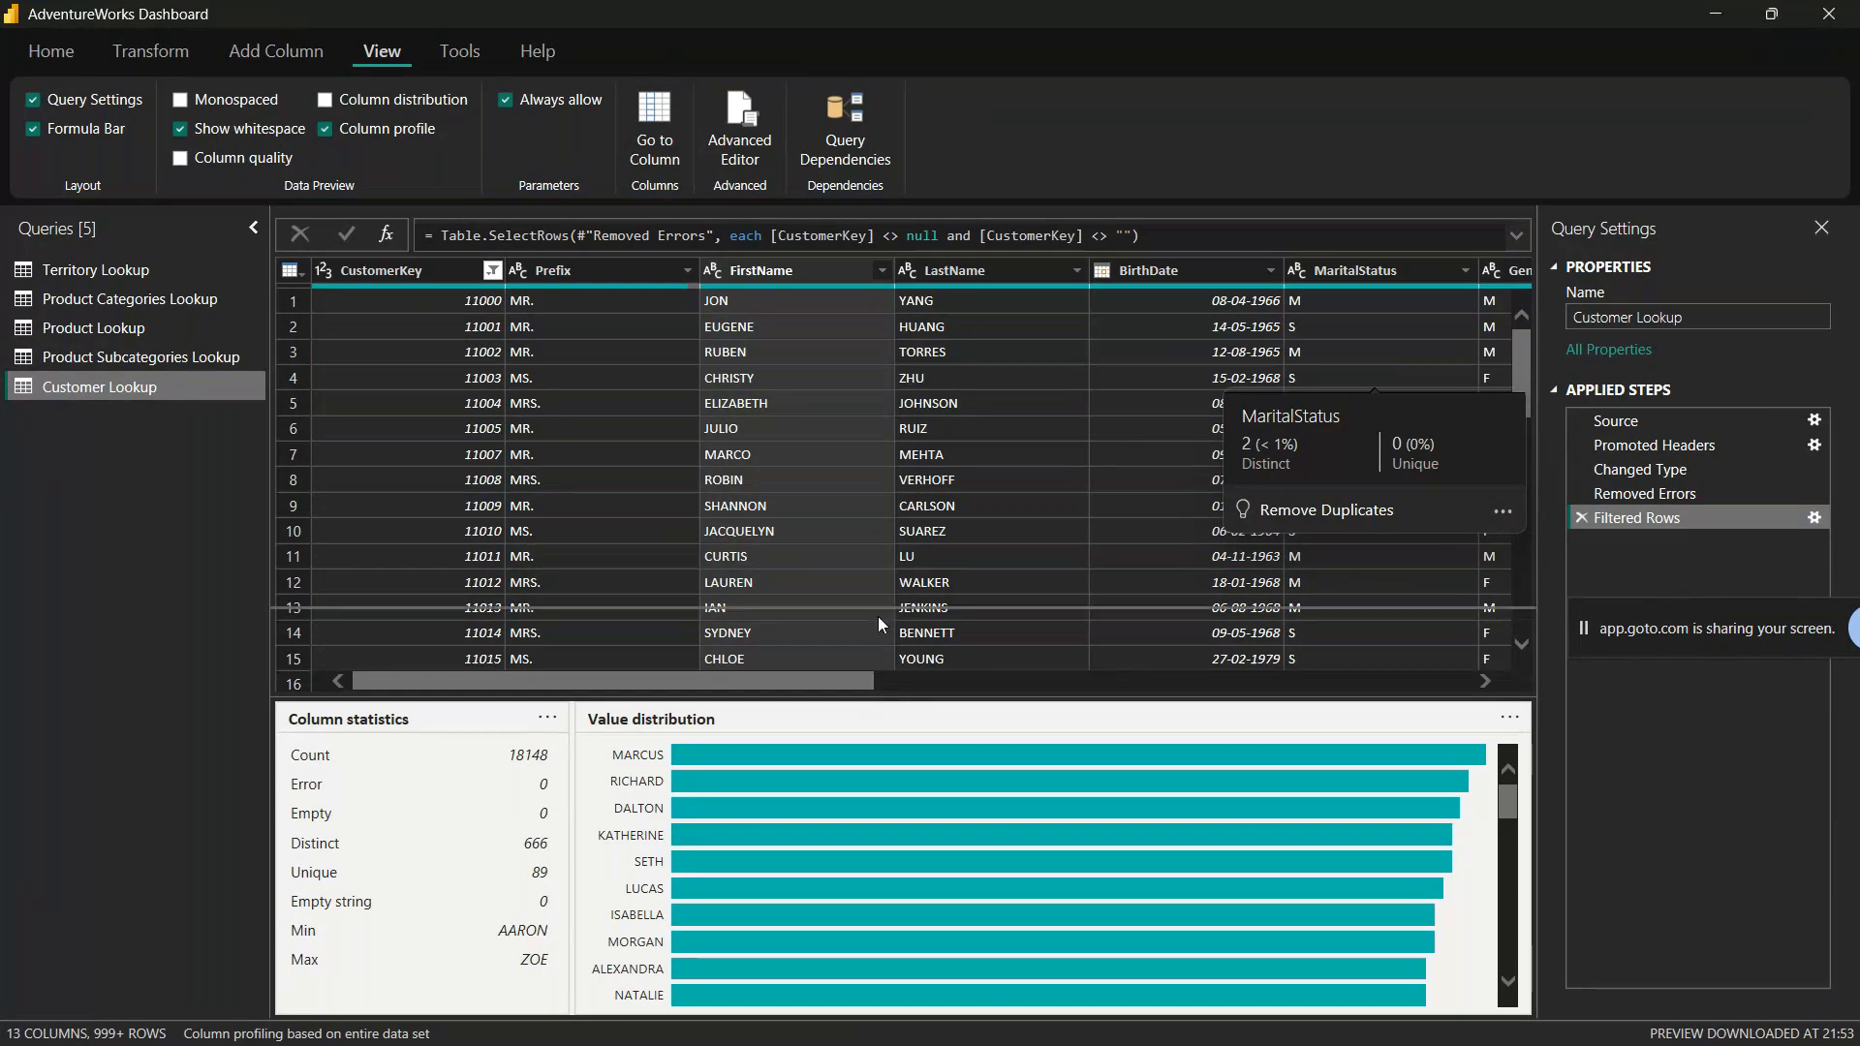
Step: Examine the FirstName column statistics and look through its full value distribution
{"action": "mouse_move", "coordinate": [729, 783]}
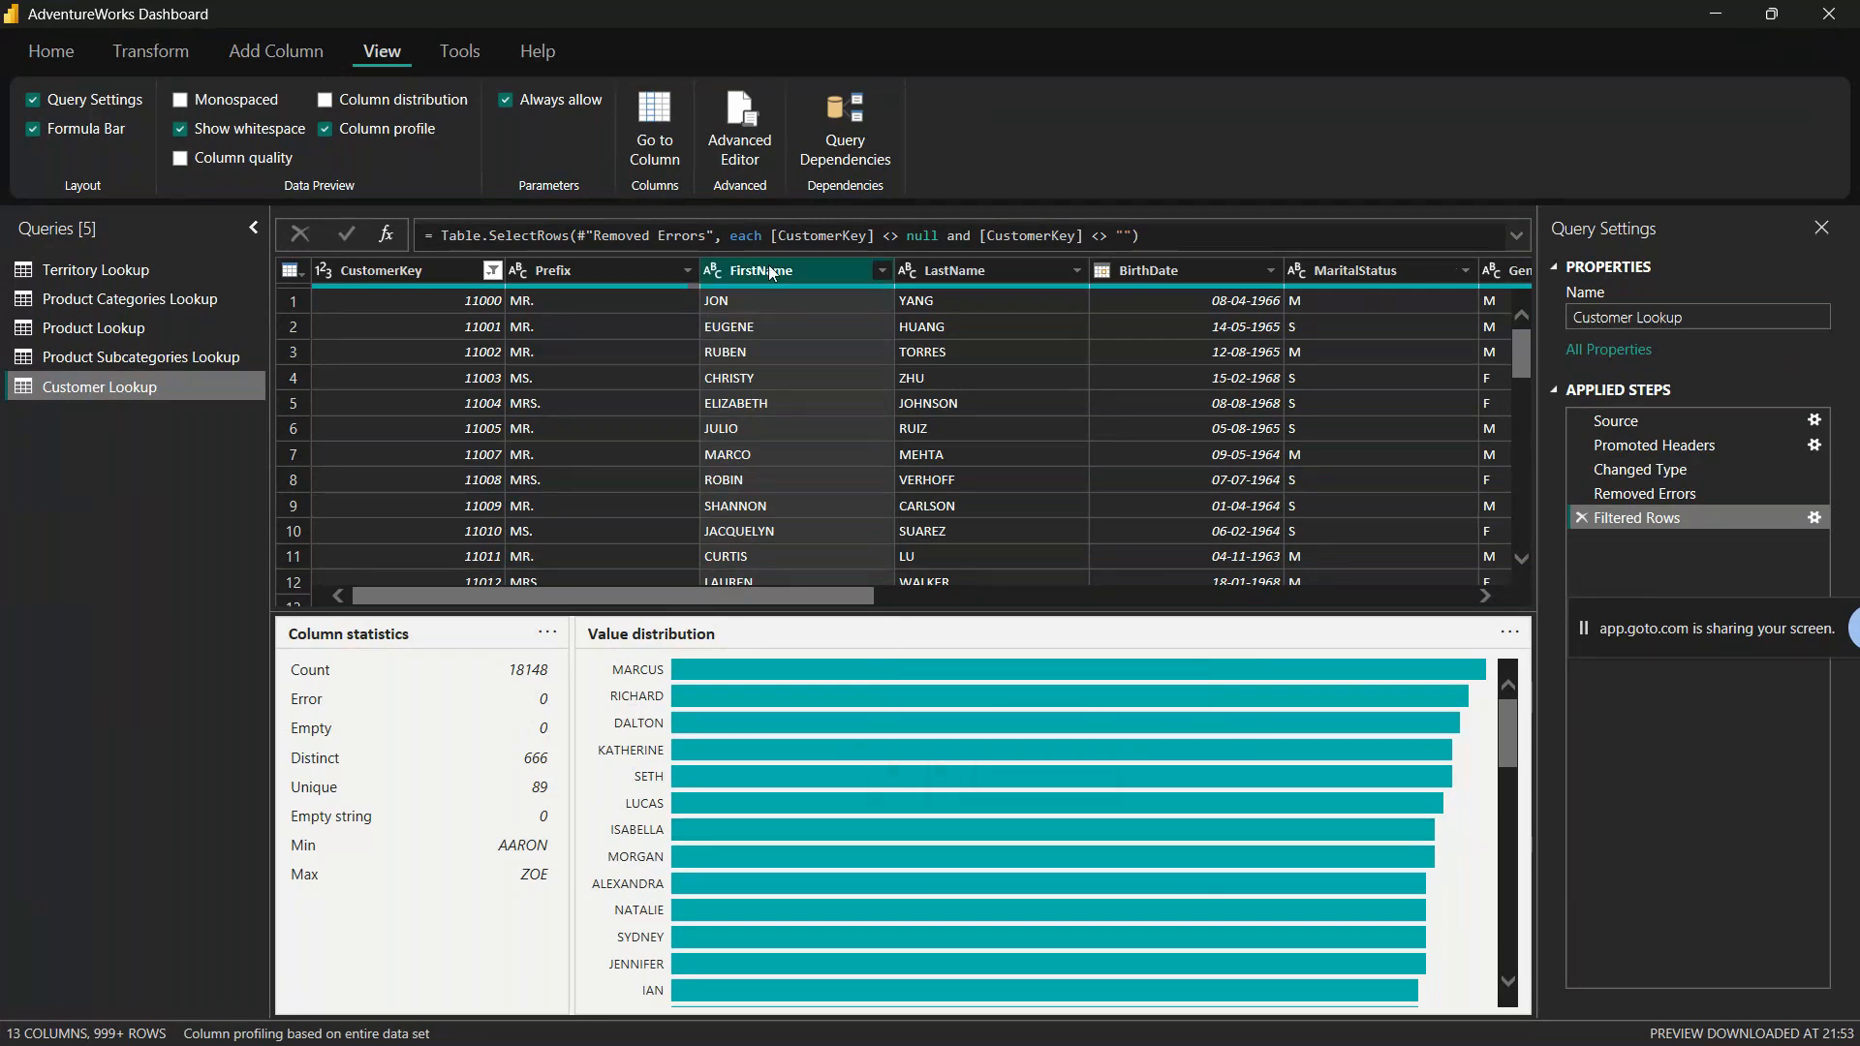
{"action": "scroll", "coordinate": [953, 746], "scroll_direction": "down", "scroll_amount": 10}
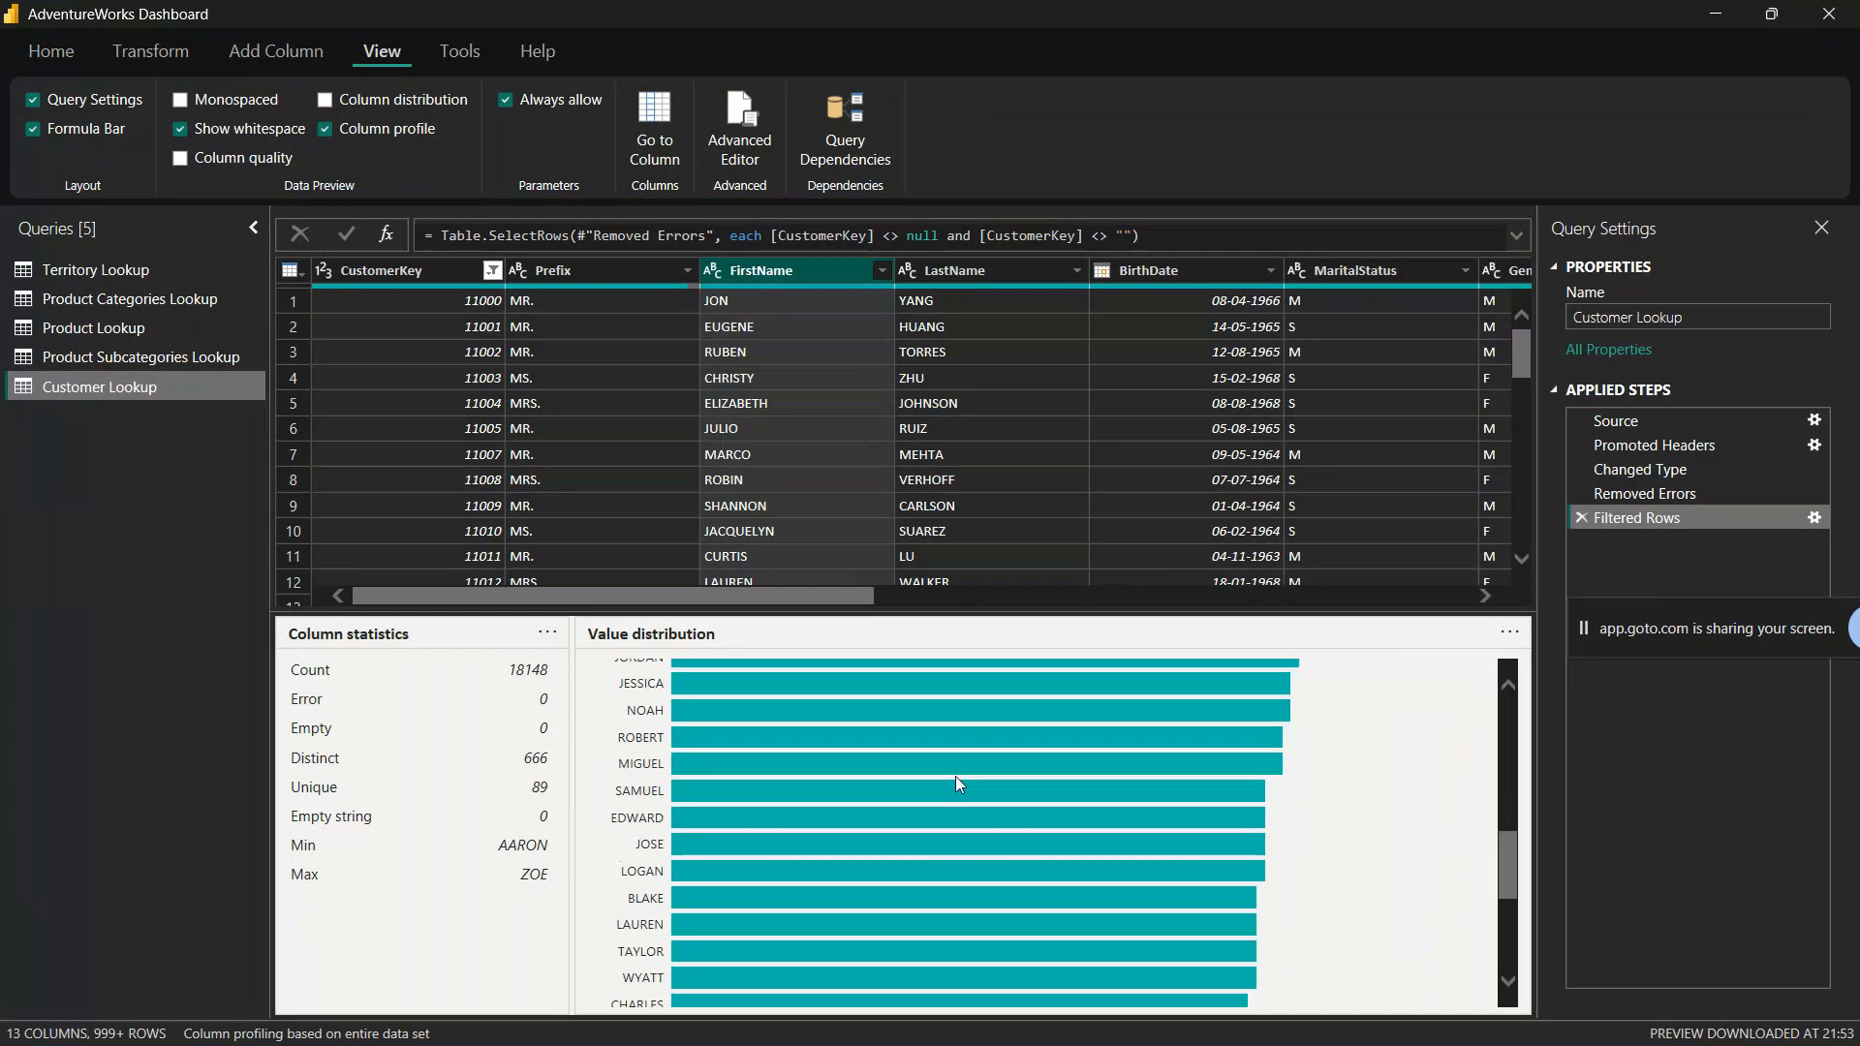
{"action": "scroll", "coordinate": [905, 870], "scroll_direction": "up", "scroll_amount": 10}
{"action": "scroll", "coordinate": [757, 758], "scroll_direction": "down", "scroll_amount": 10}
{"action": "scroll", "coordinate": [666, 998], "scroll_direction": "up", "scroll_amount": 2}
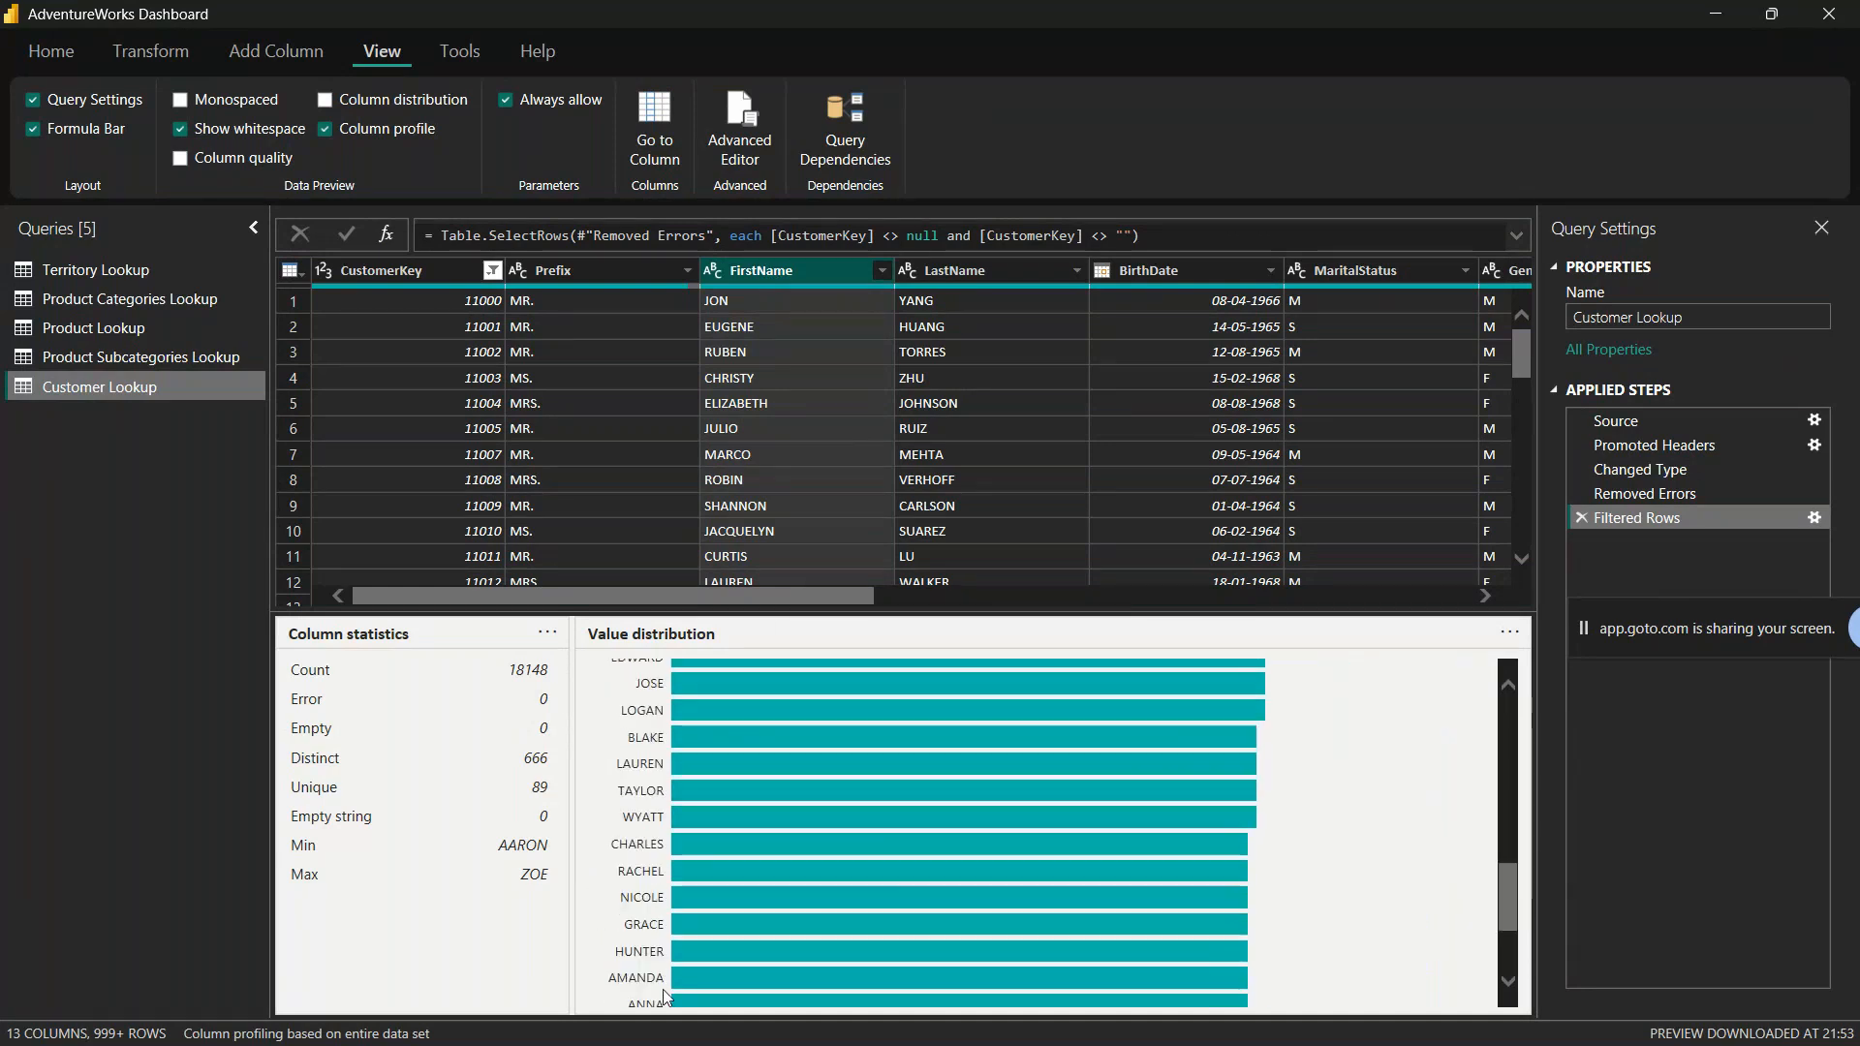
{"action": "scroll", "coordinate": [664, 978], "scroll_direction": "up", "scroll_amount": 8}
{"action": "scroll", "coordinate": [662, 959], "scroll_direction": "down", "scroll_amount": 10}
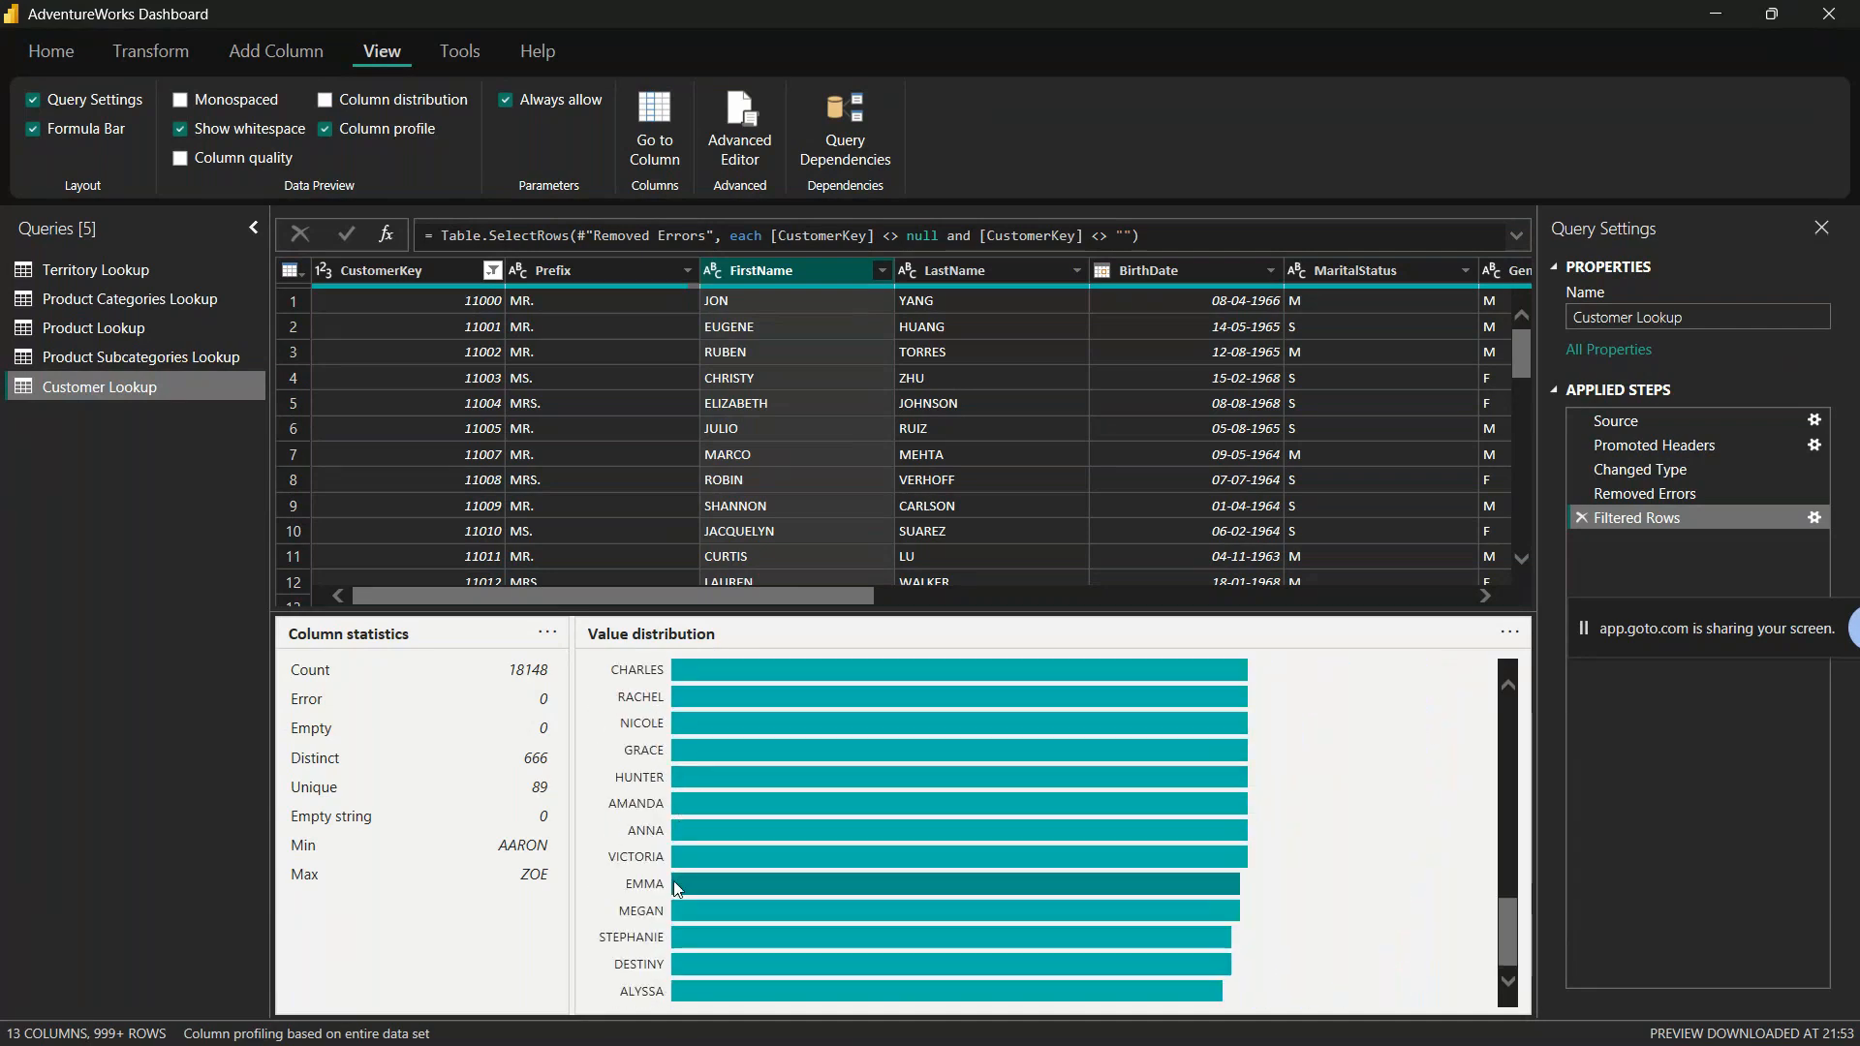
{"action": "scroll", "coordinate": [619, 914], "scroll_direction": "up", "scroll_amount": 10}
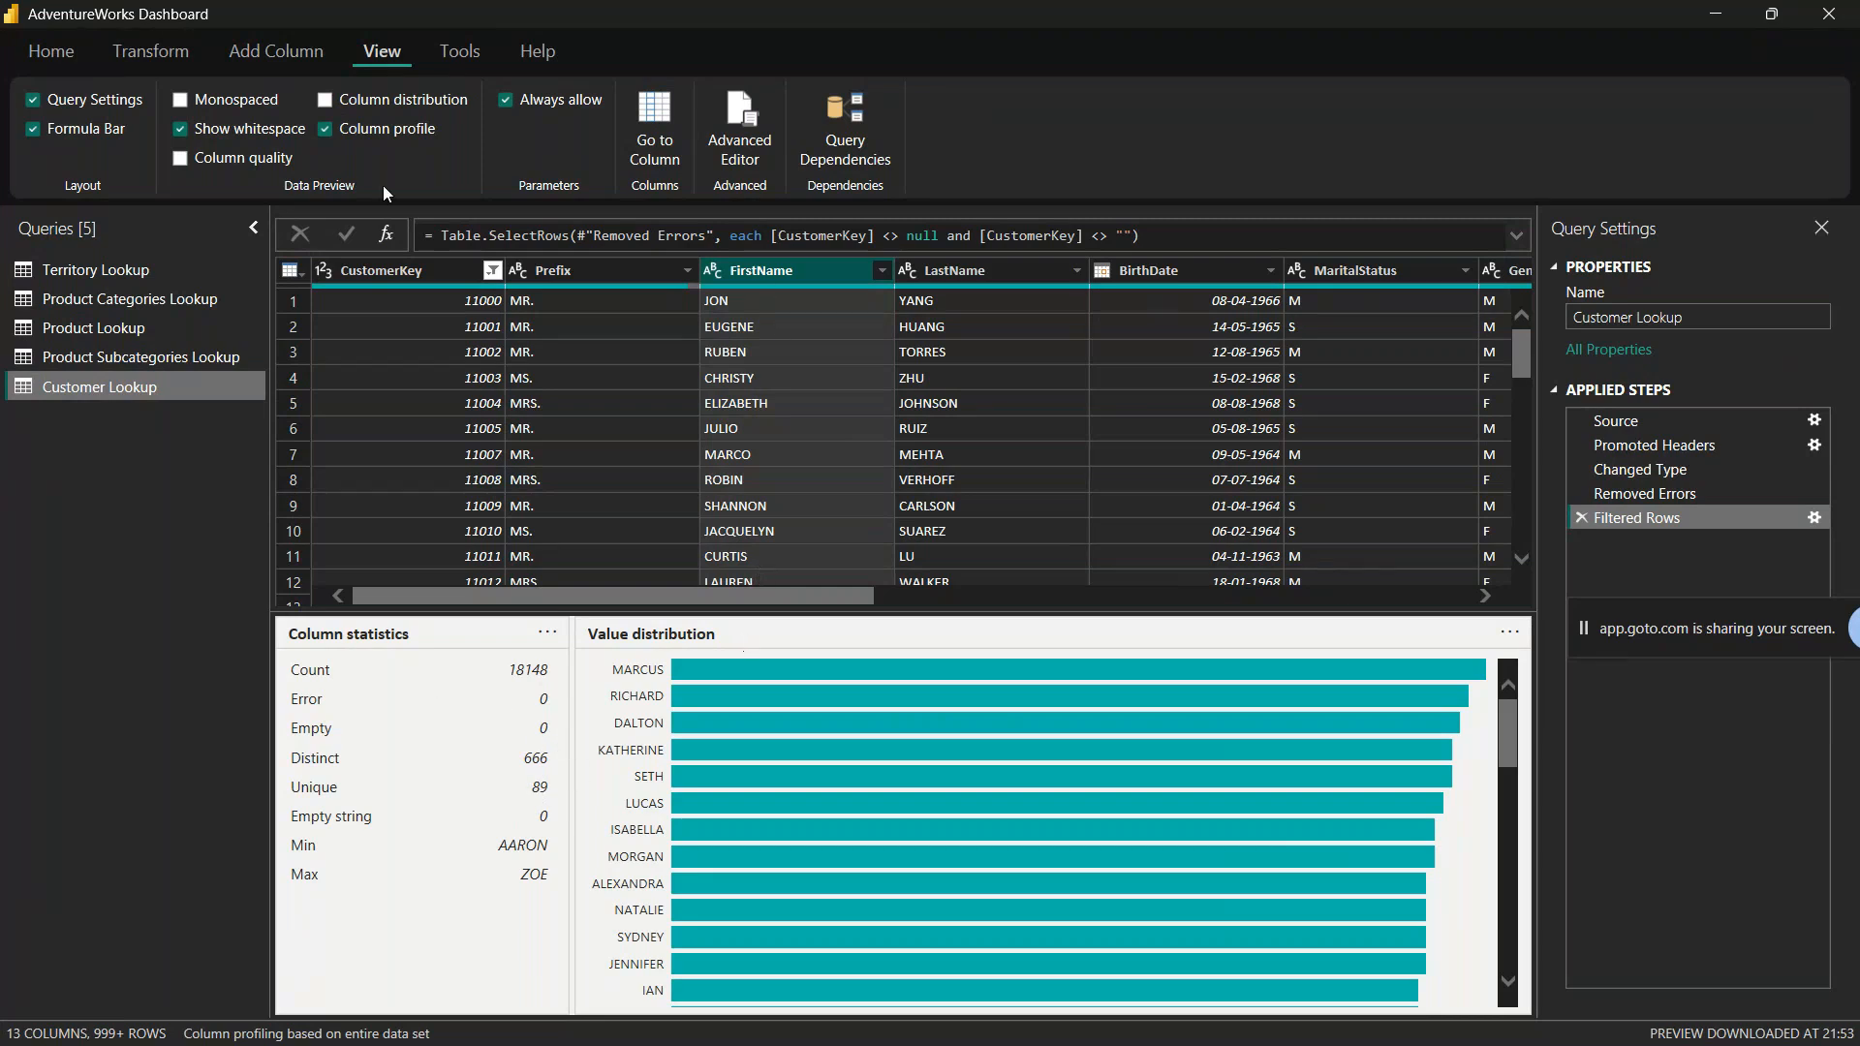
Step: Examine the column statistics and value distribution of the AnnualIncome column
{"action": "left_click_drag", "start_coordinate": [593, 599], "coordinate": [1273, 609]}
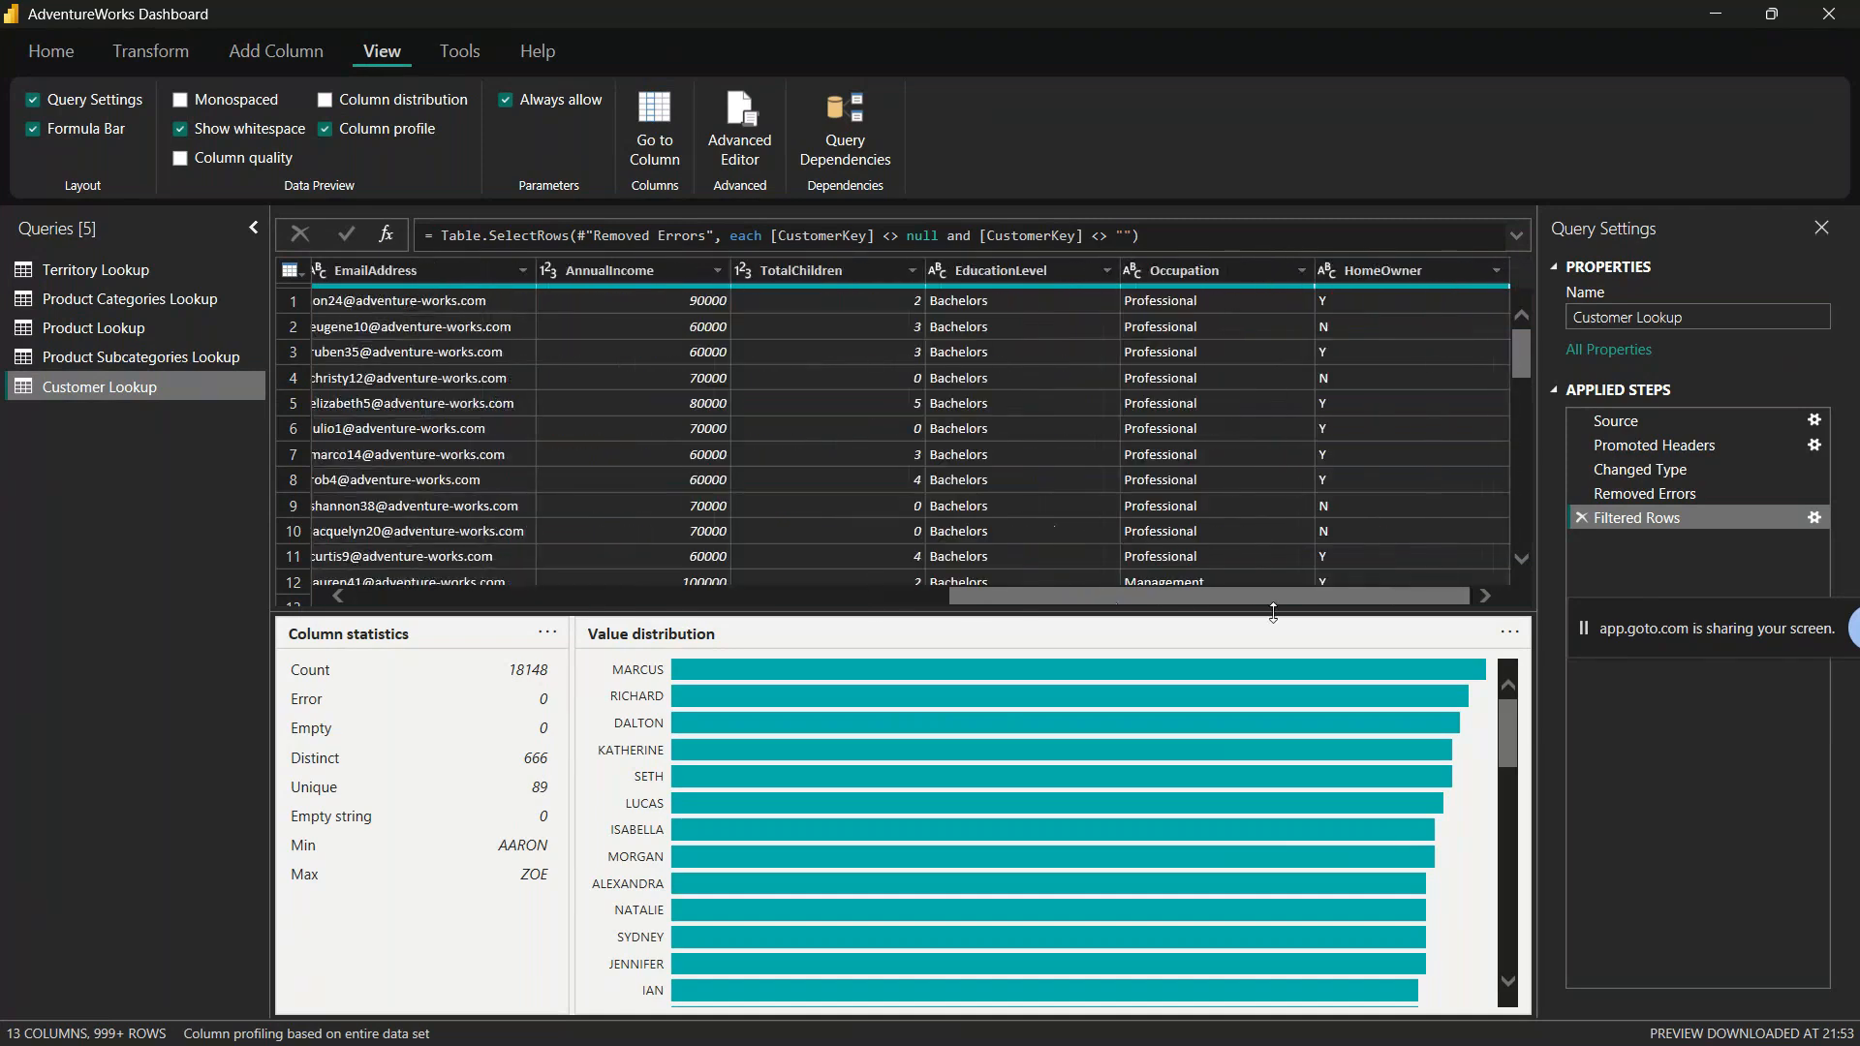
{"action": "left_click", "coordinate": [613, 267]}
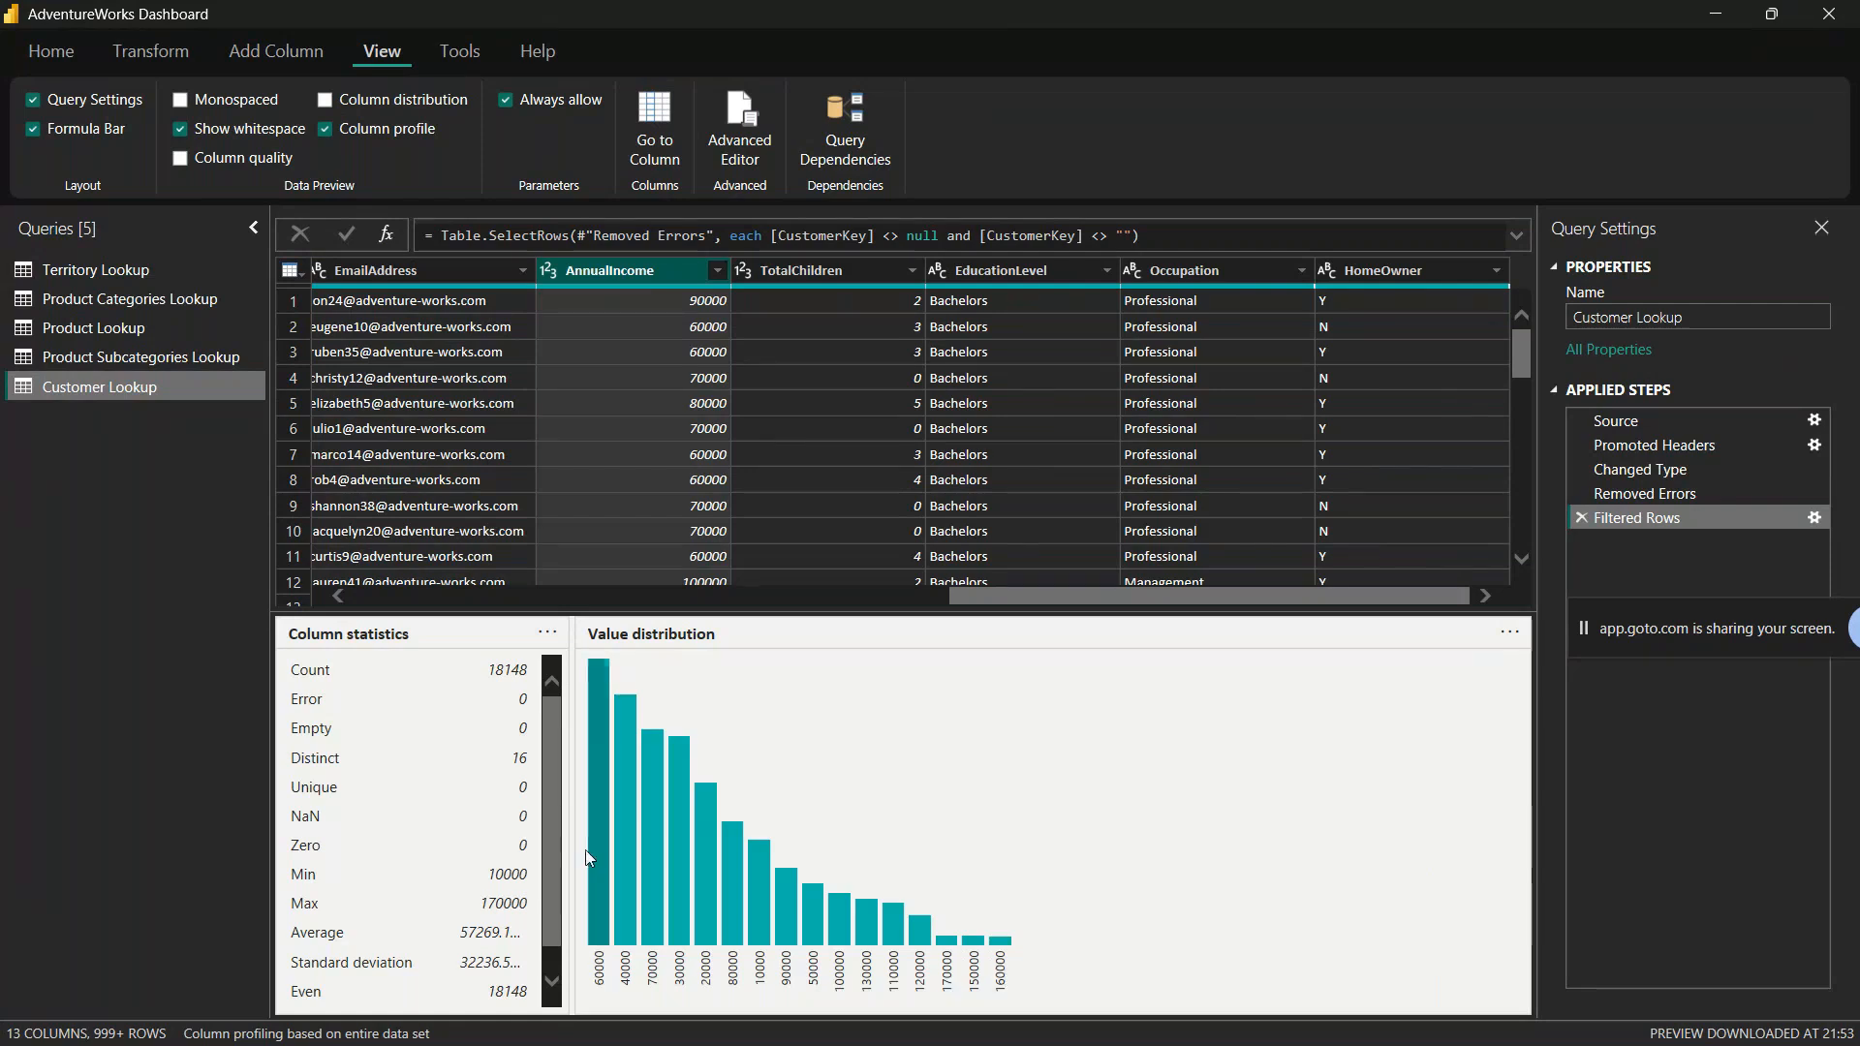
{"action": "mouse_move", "coordinate": [598, 675]}
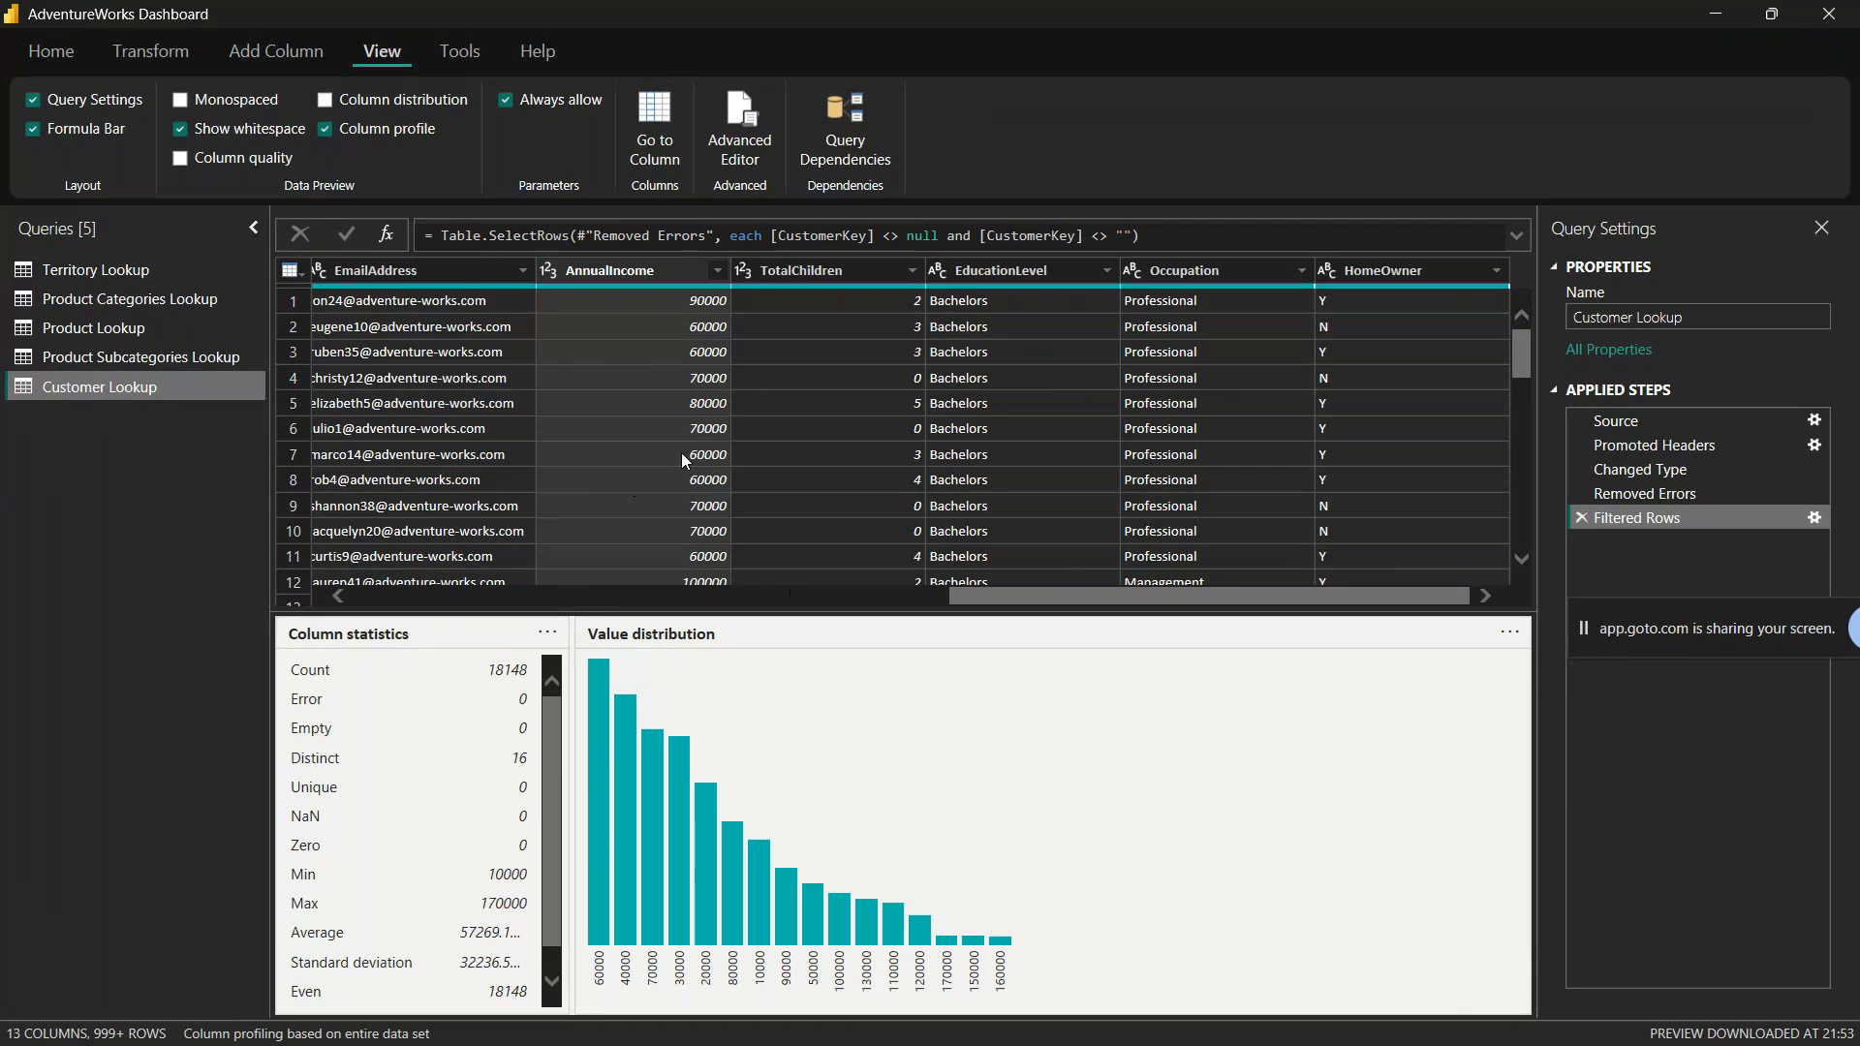
Step: Give the data preview more height and look through the Customer Lookup rows, returning to the first columns
{"action": "left_click_drag", "start_coordinate": [927, 609], "coordinate": [983, 785]}
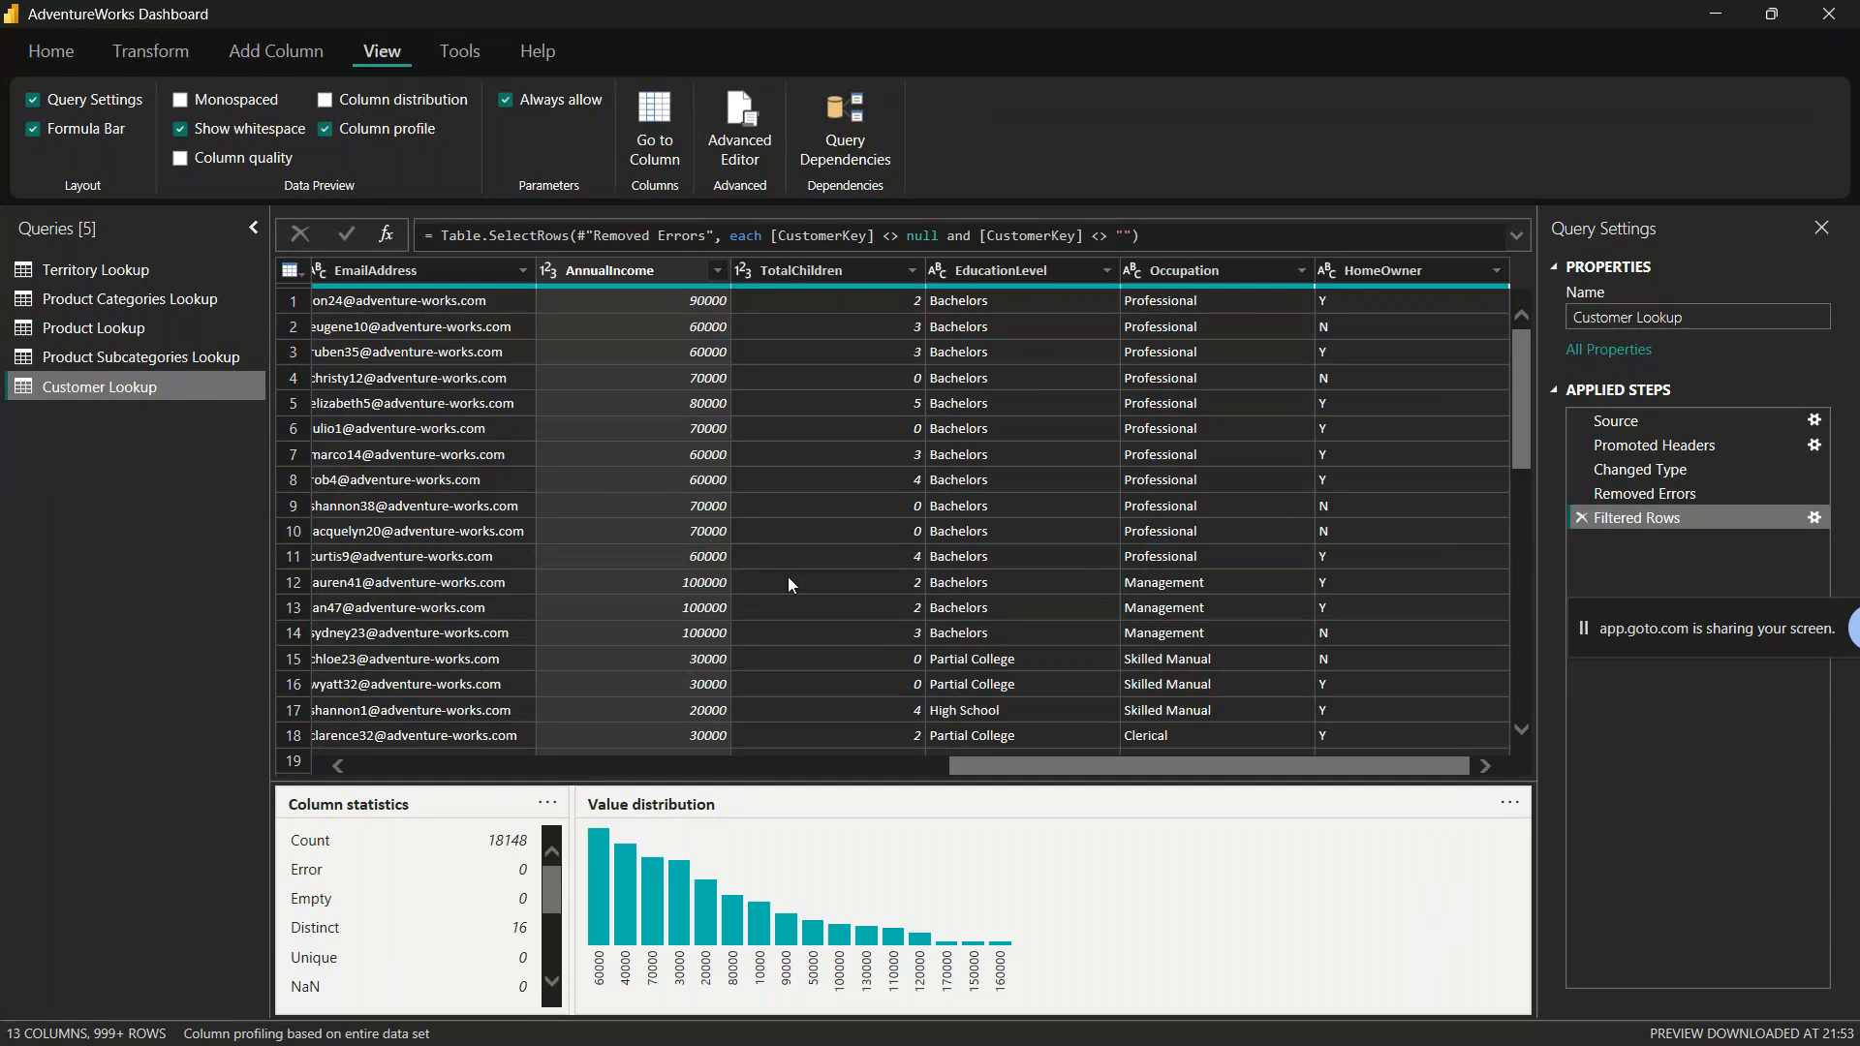
{"action": "scroll", "coordinate": [827, 520], "scroll_direction": "down", "scroll_amount": 20}
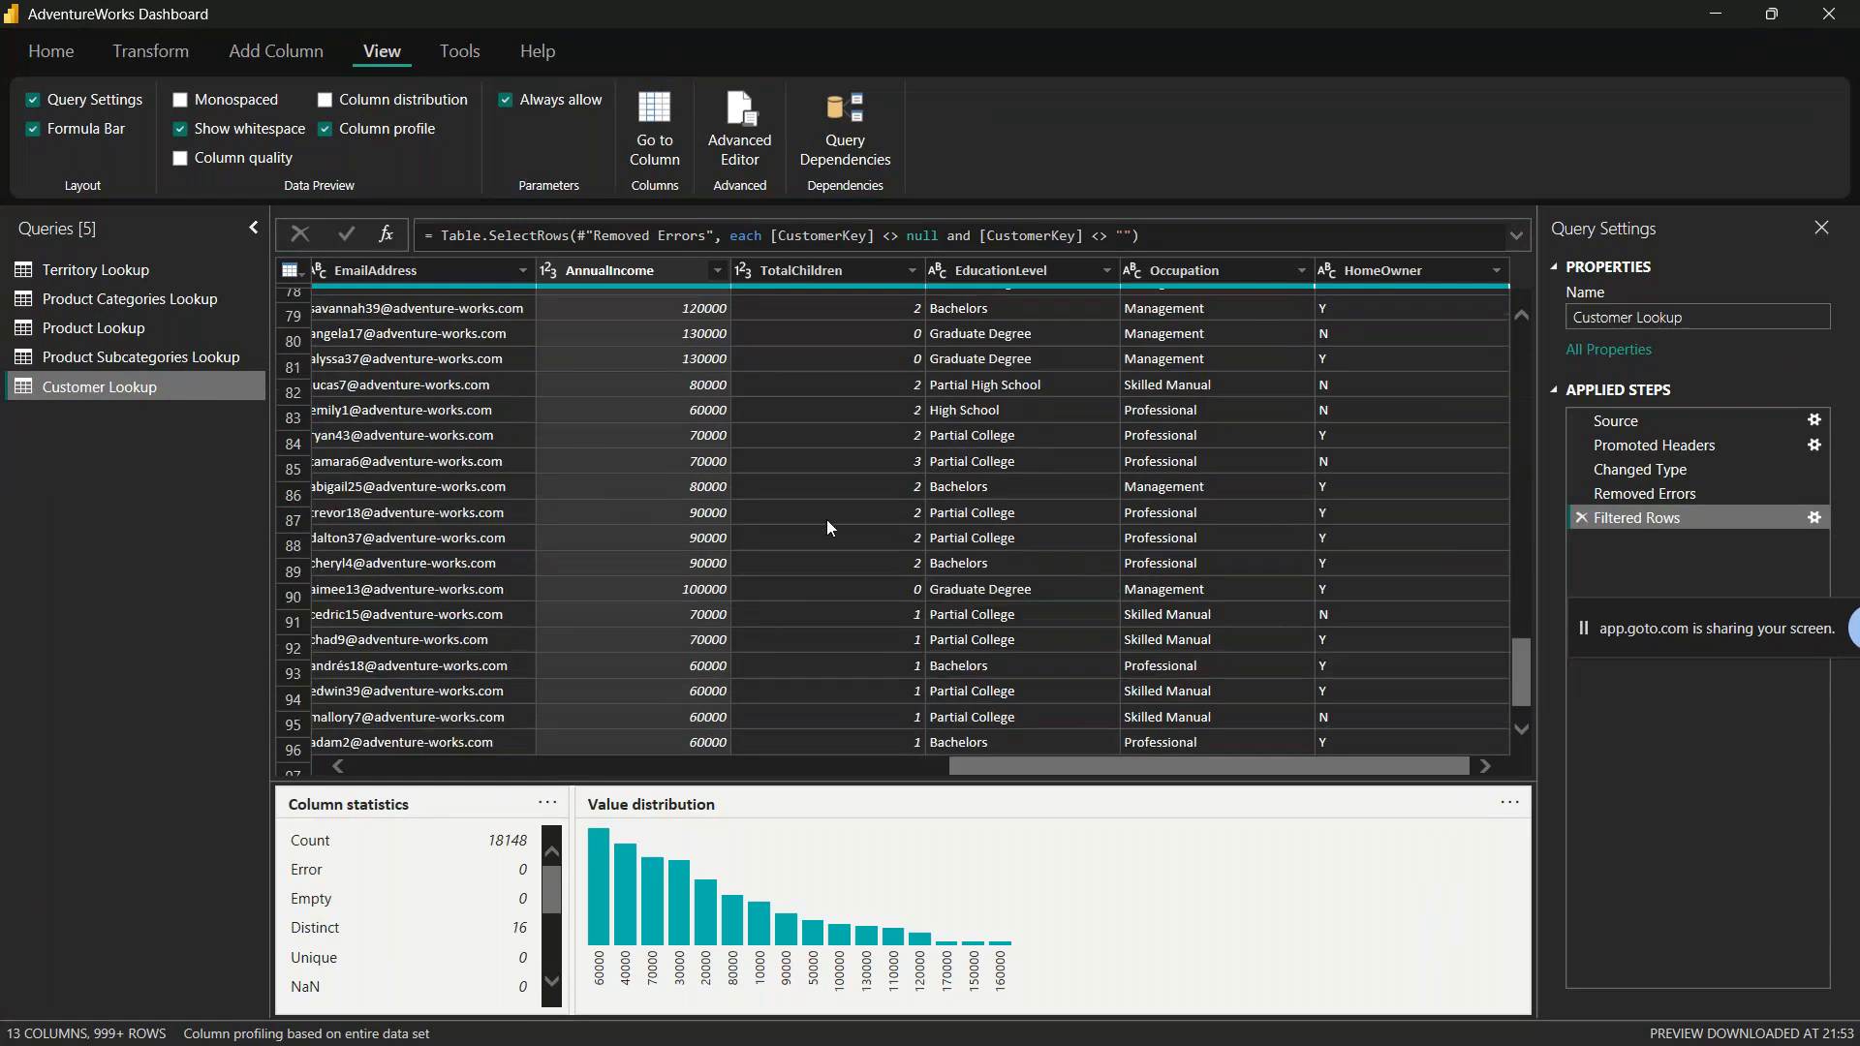
{"action": "scroll", "coordinate": [839, 550], "scroll_direction": "down", "scroll_amount": 17}
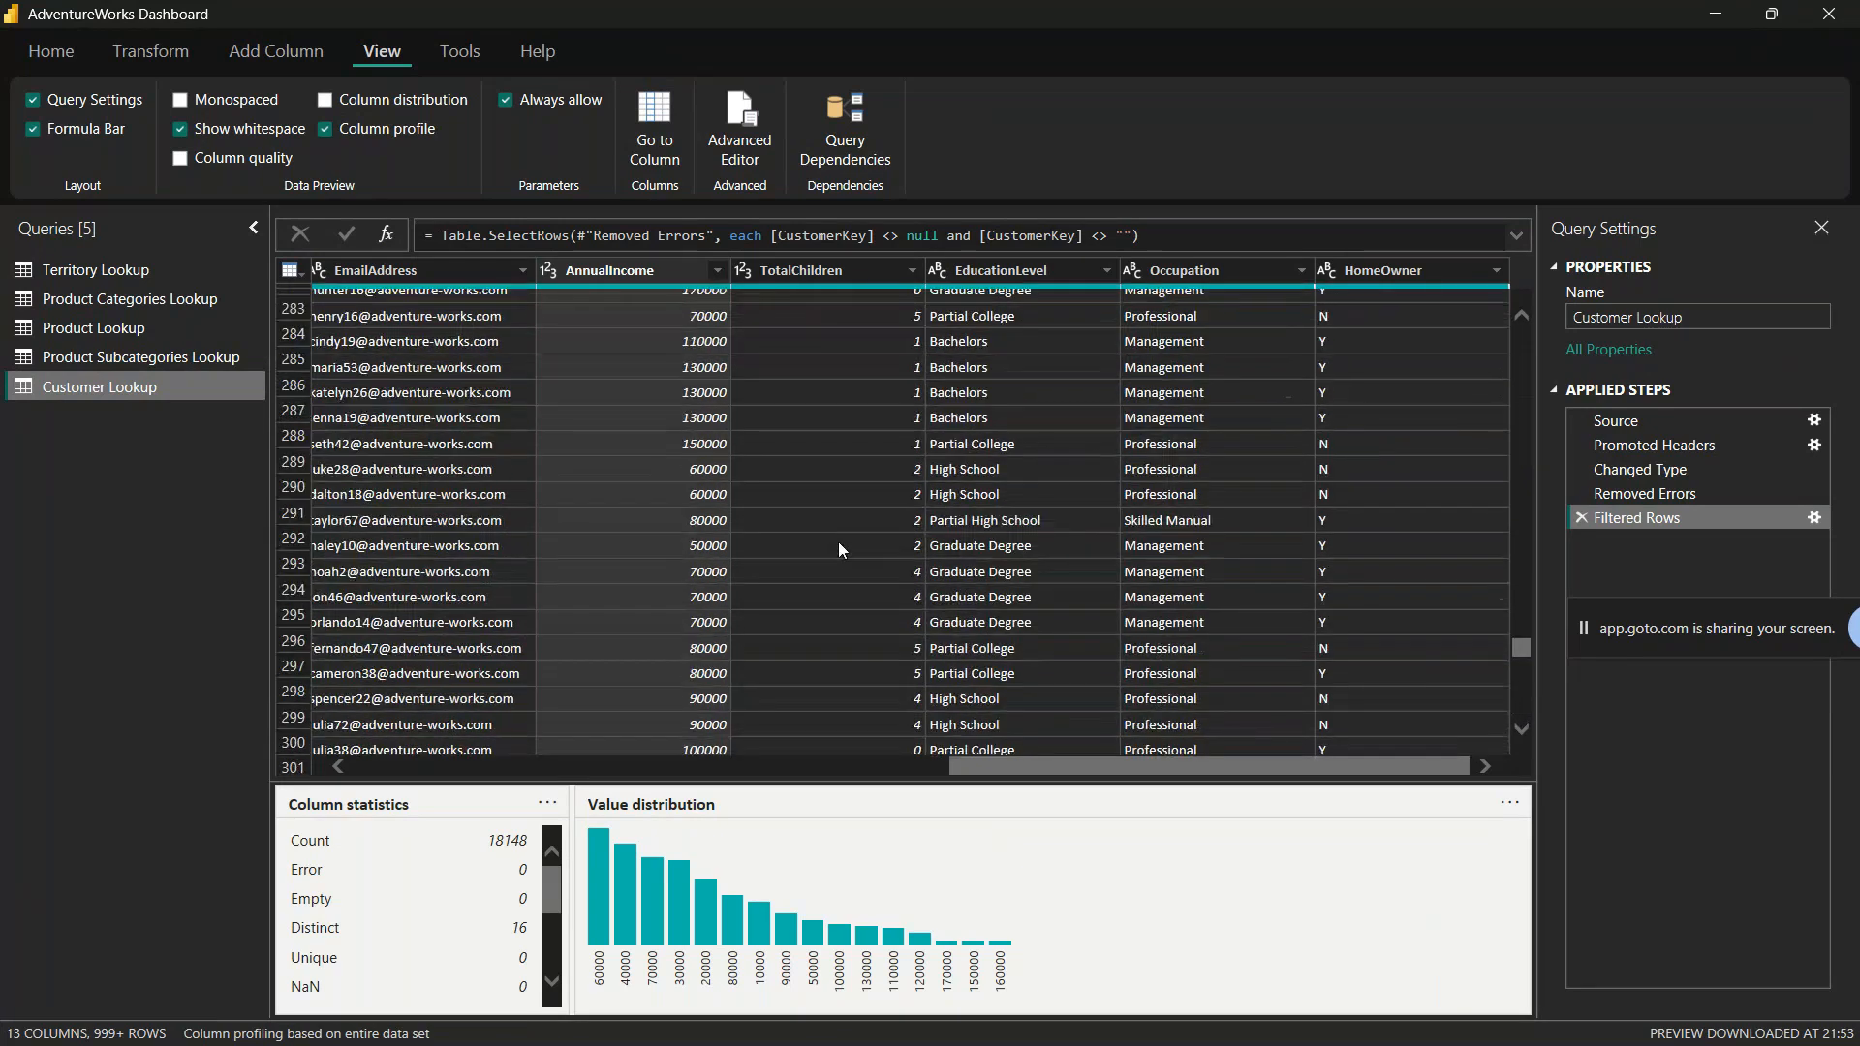
{"action": "scroll", "coordinate": [839, 550], "scroll_direction": "up", "scroll_amount": 20}
{"action": "left_click", "coordinate": [337, 768]}
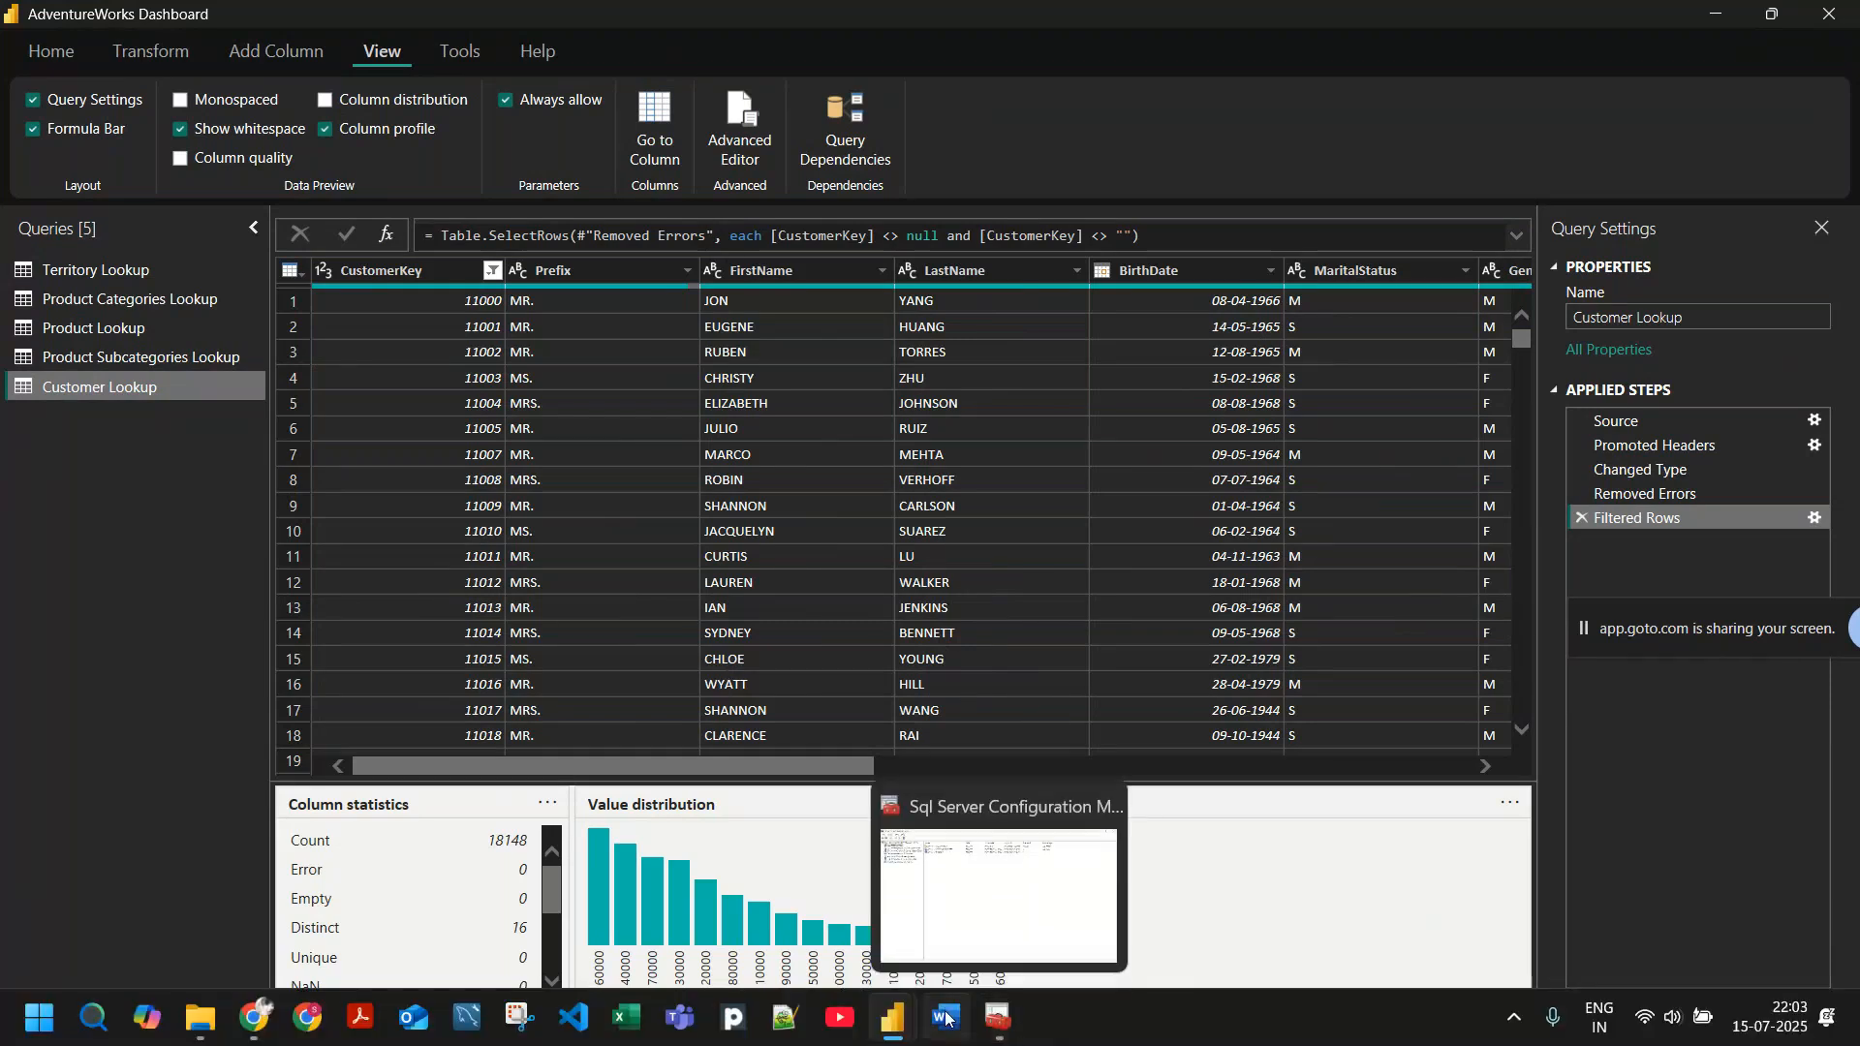
Step: Check the GoTo Meeting window in Chrome, and return to Power Query Editor with the column profile pane enlarged
{"action": "mouse_move", "coordinate": [259, 1019]}
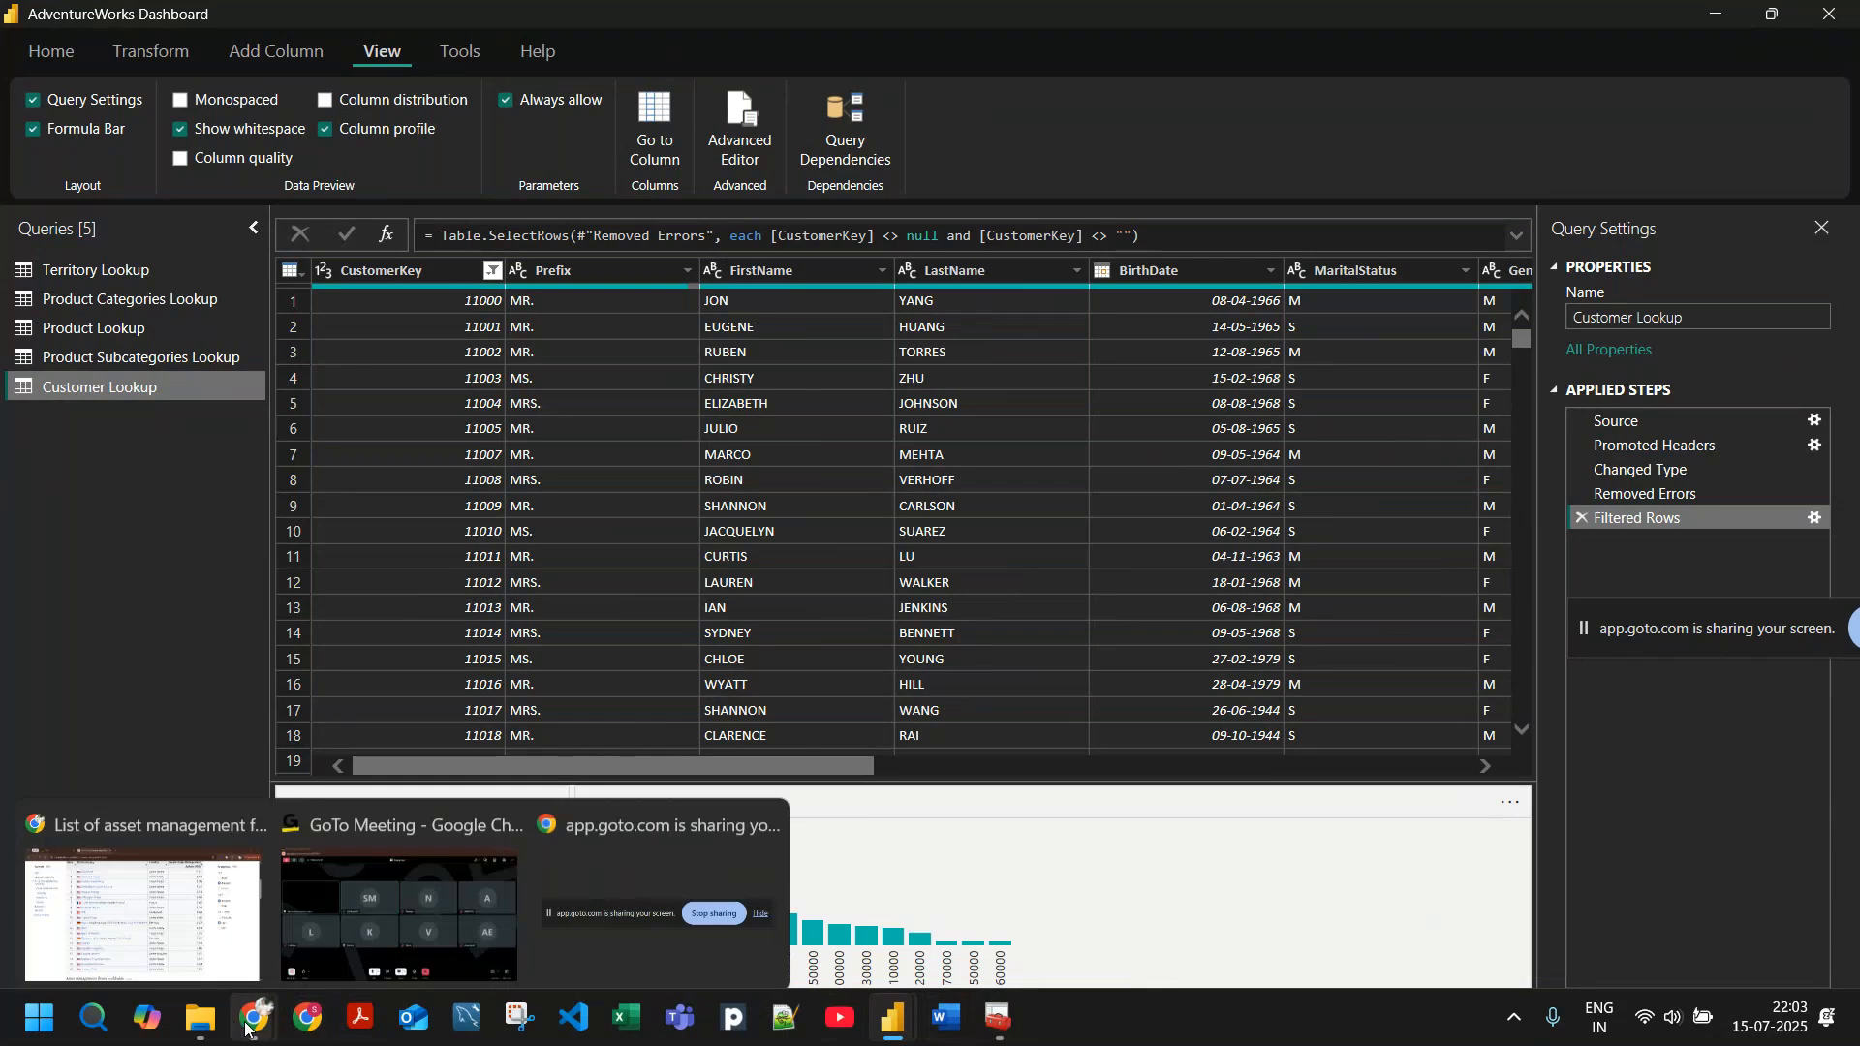
{"action": "left_click", "coordinate": [398, 878]}
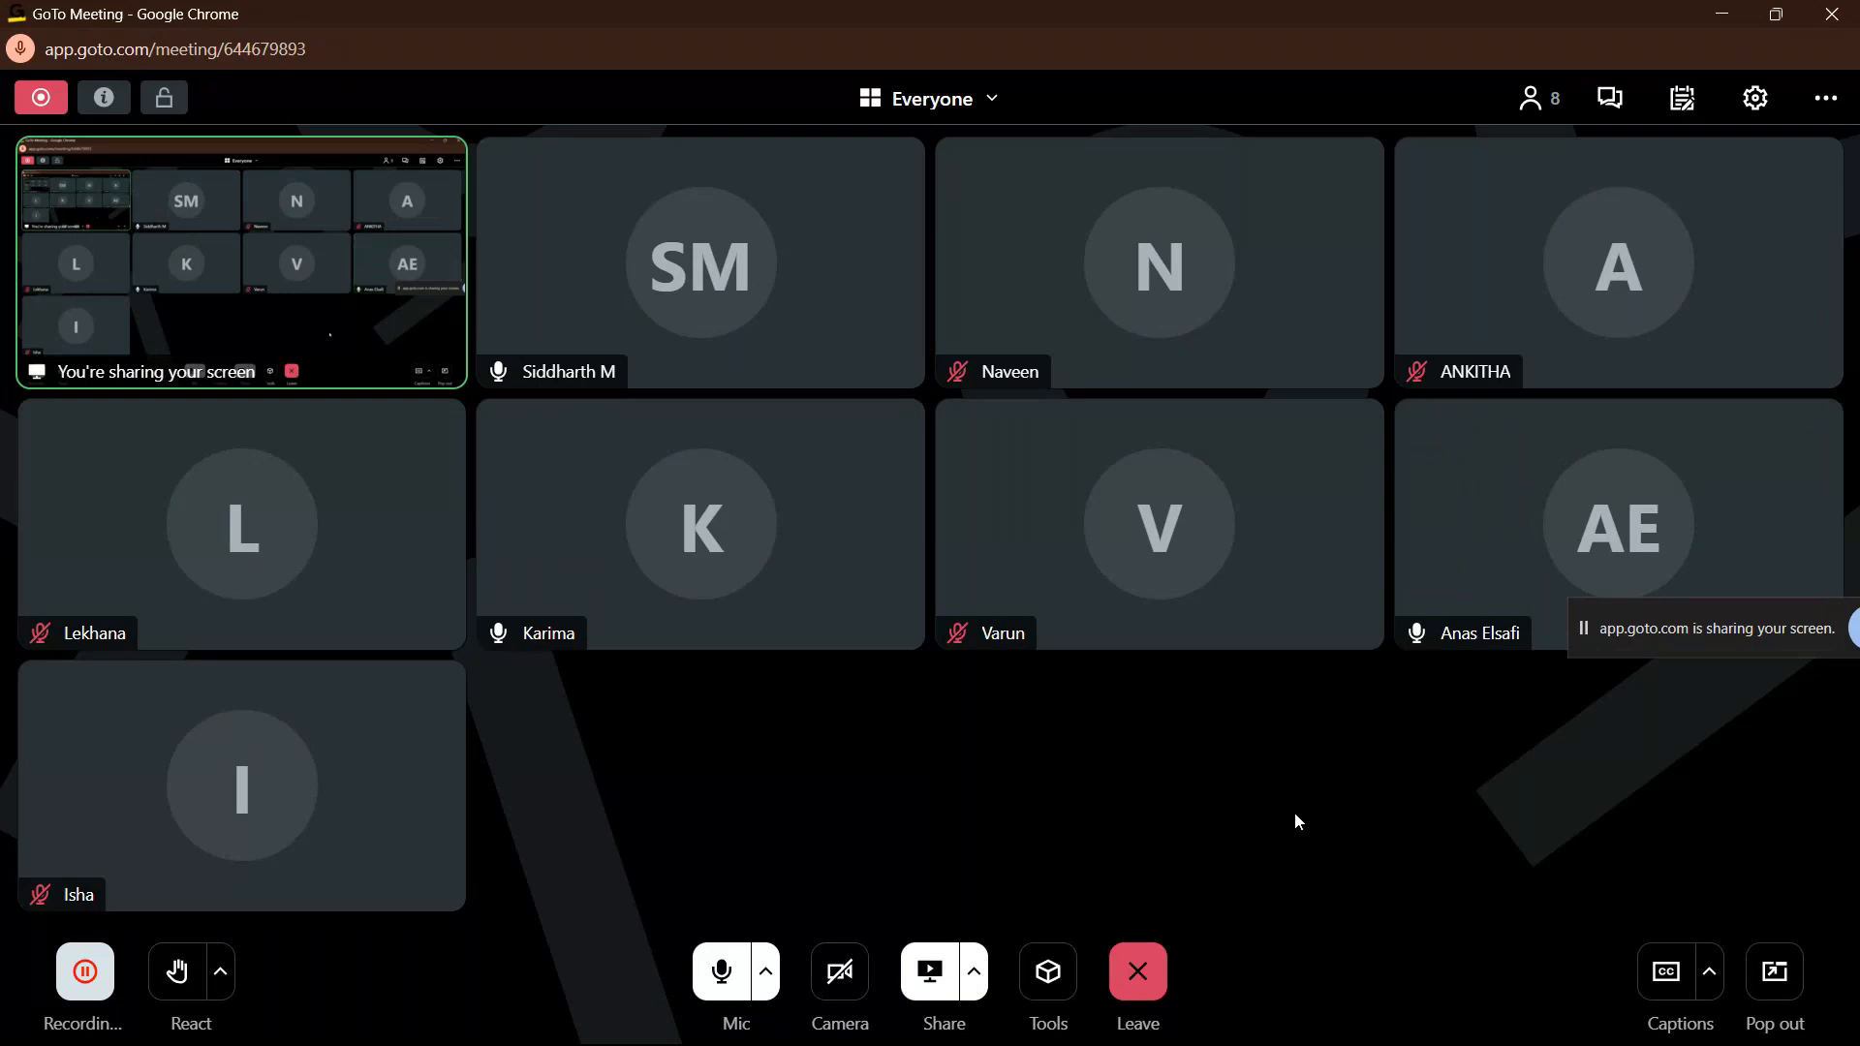
{"action": "key", "text": "alt+Tab"}
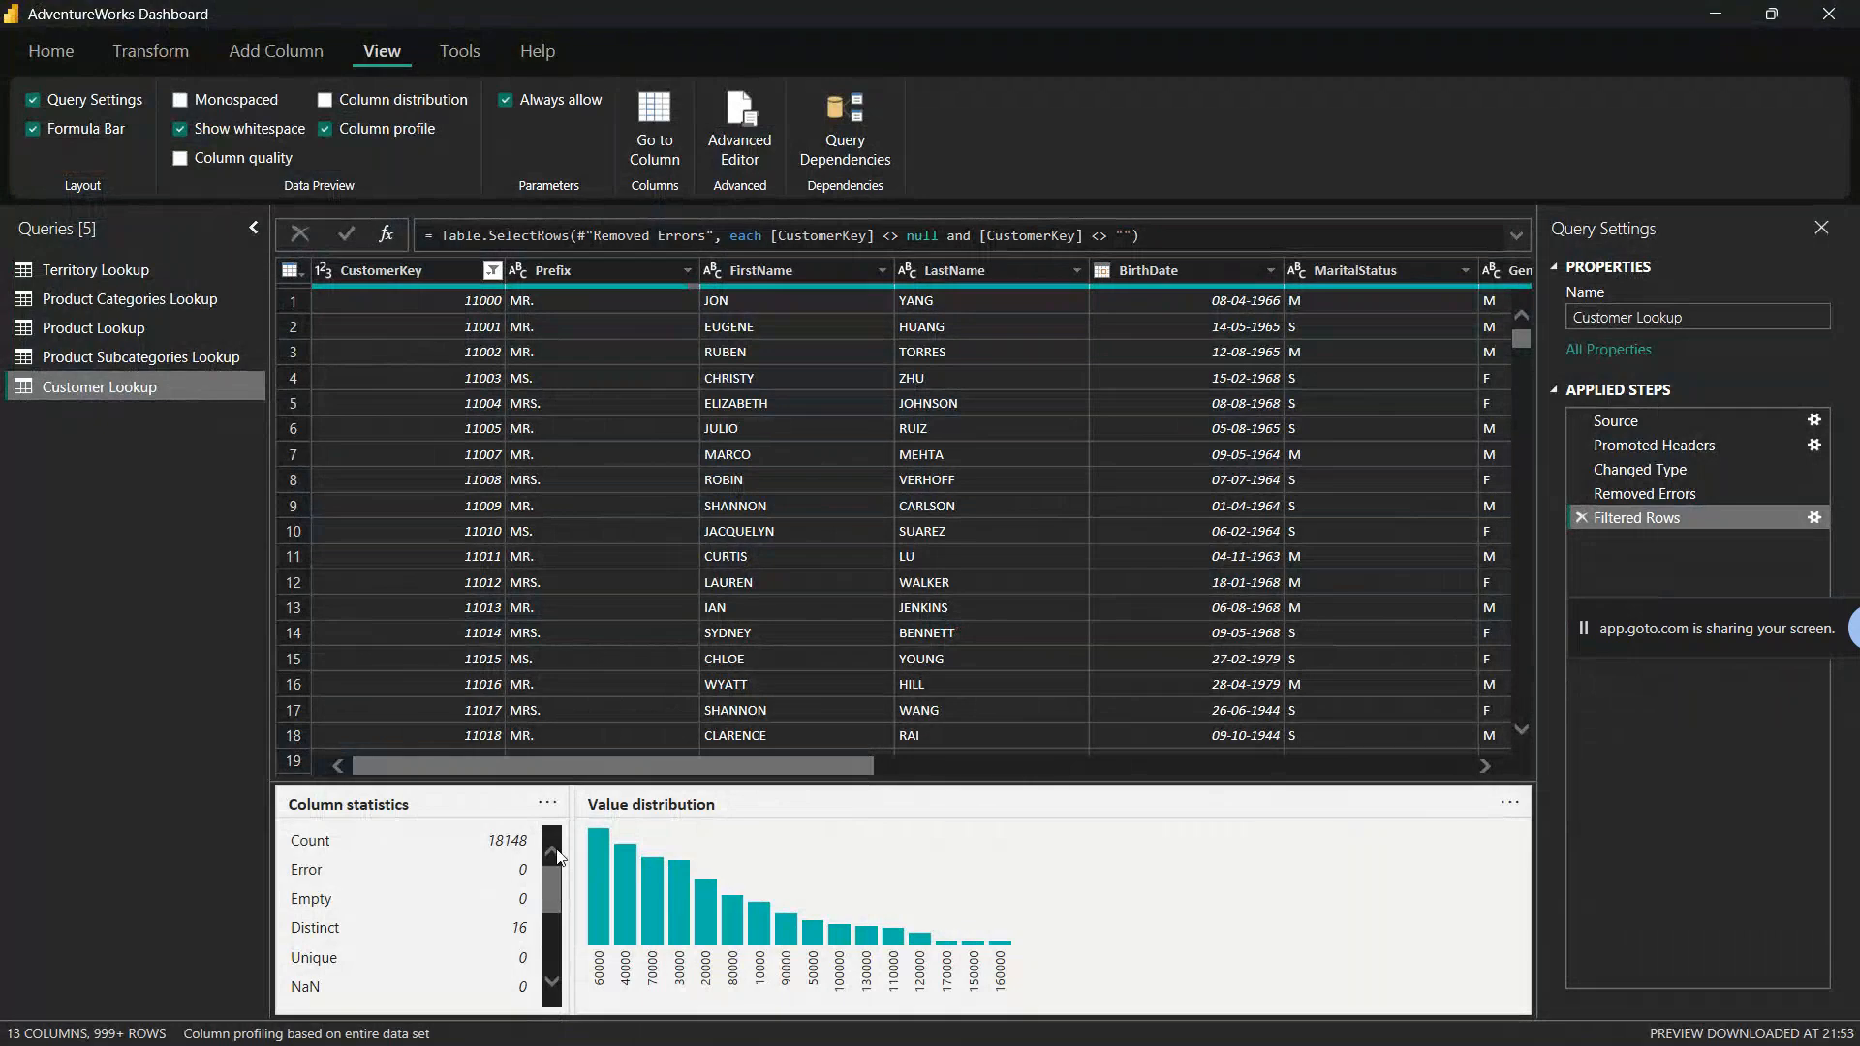
{"action": "left_click_drag", "start_coordinate": [623, 780], "coordinate": [655, 550]}
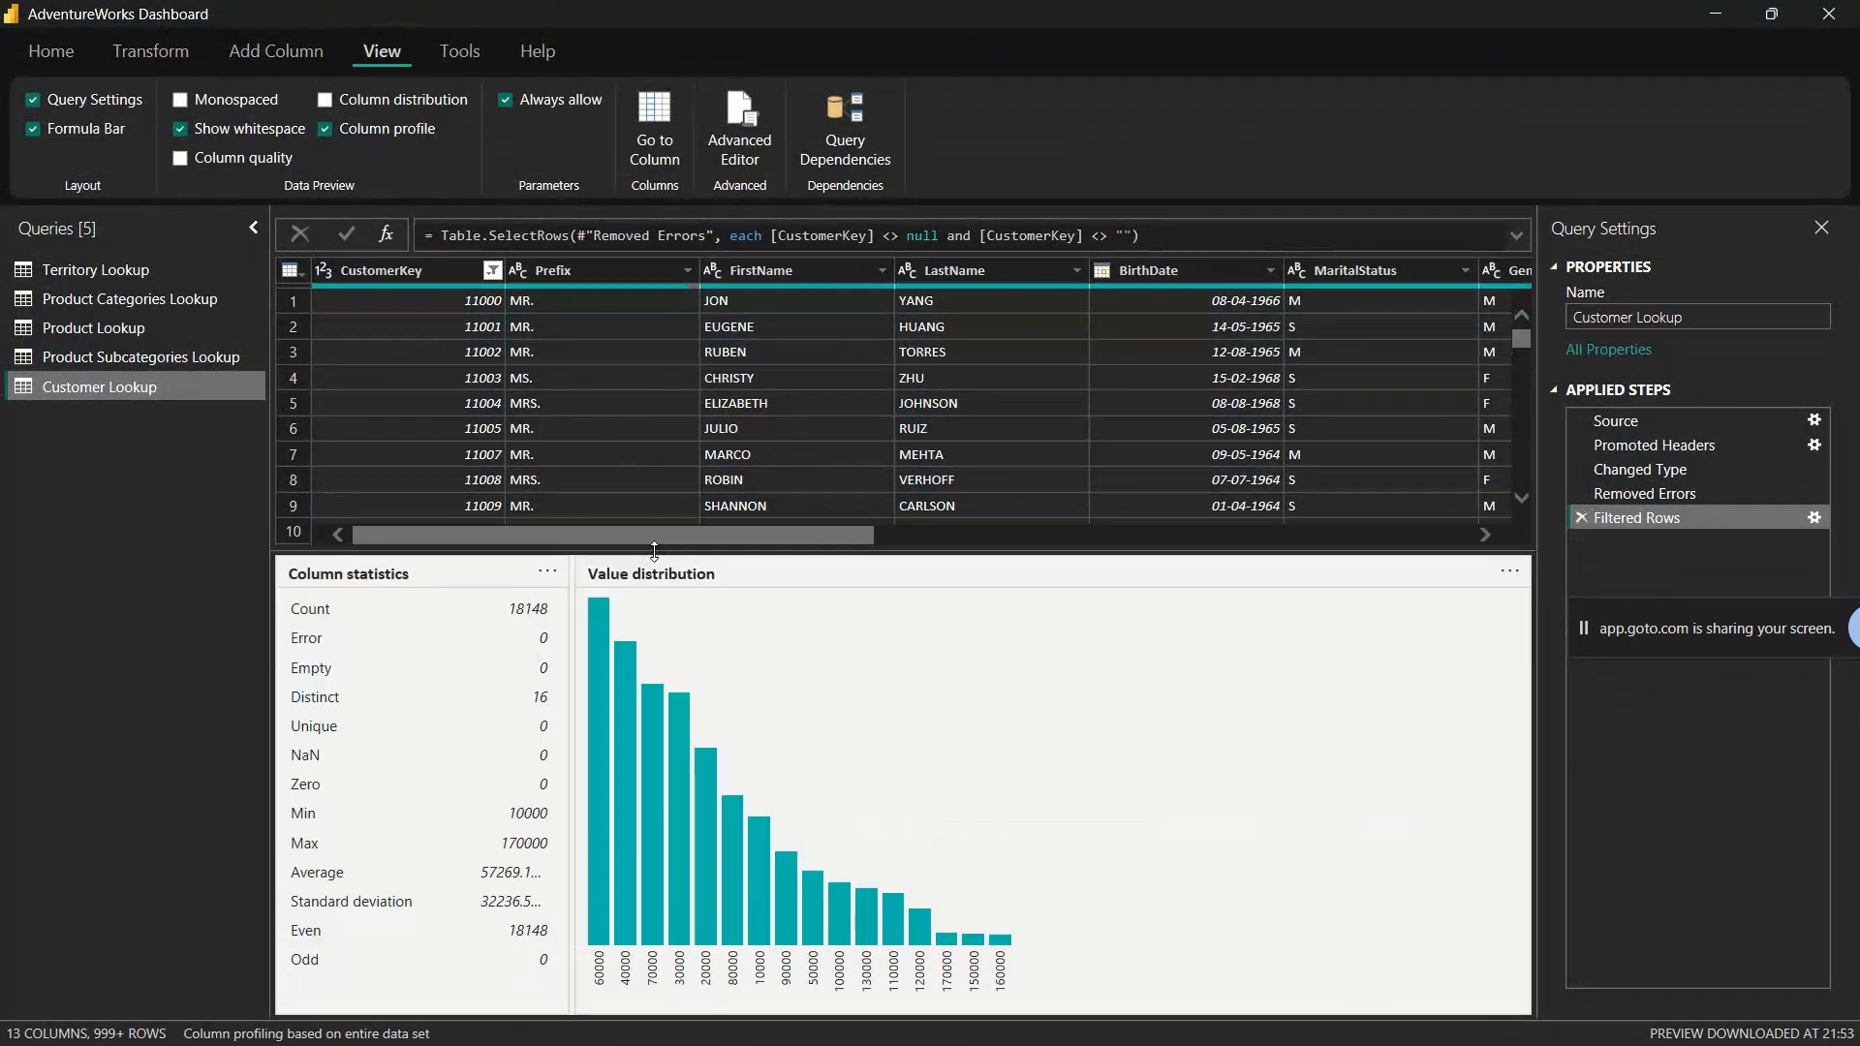
Step: Switch to Notepad++, start a new blank document, and write "18148 fnames" on its first line
{"action": "mouse_move", "coordinate": [623, 1010]}
{"action": "left_click", "coordinate": [789, 1024]}
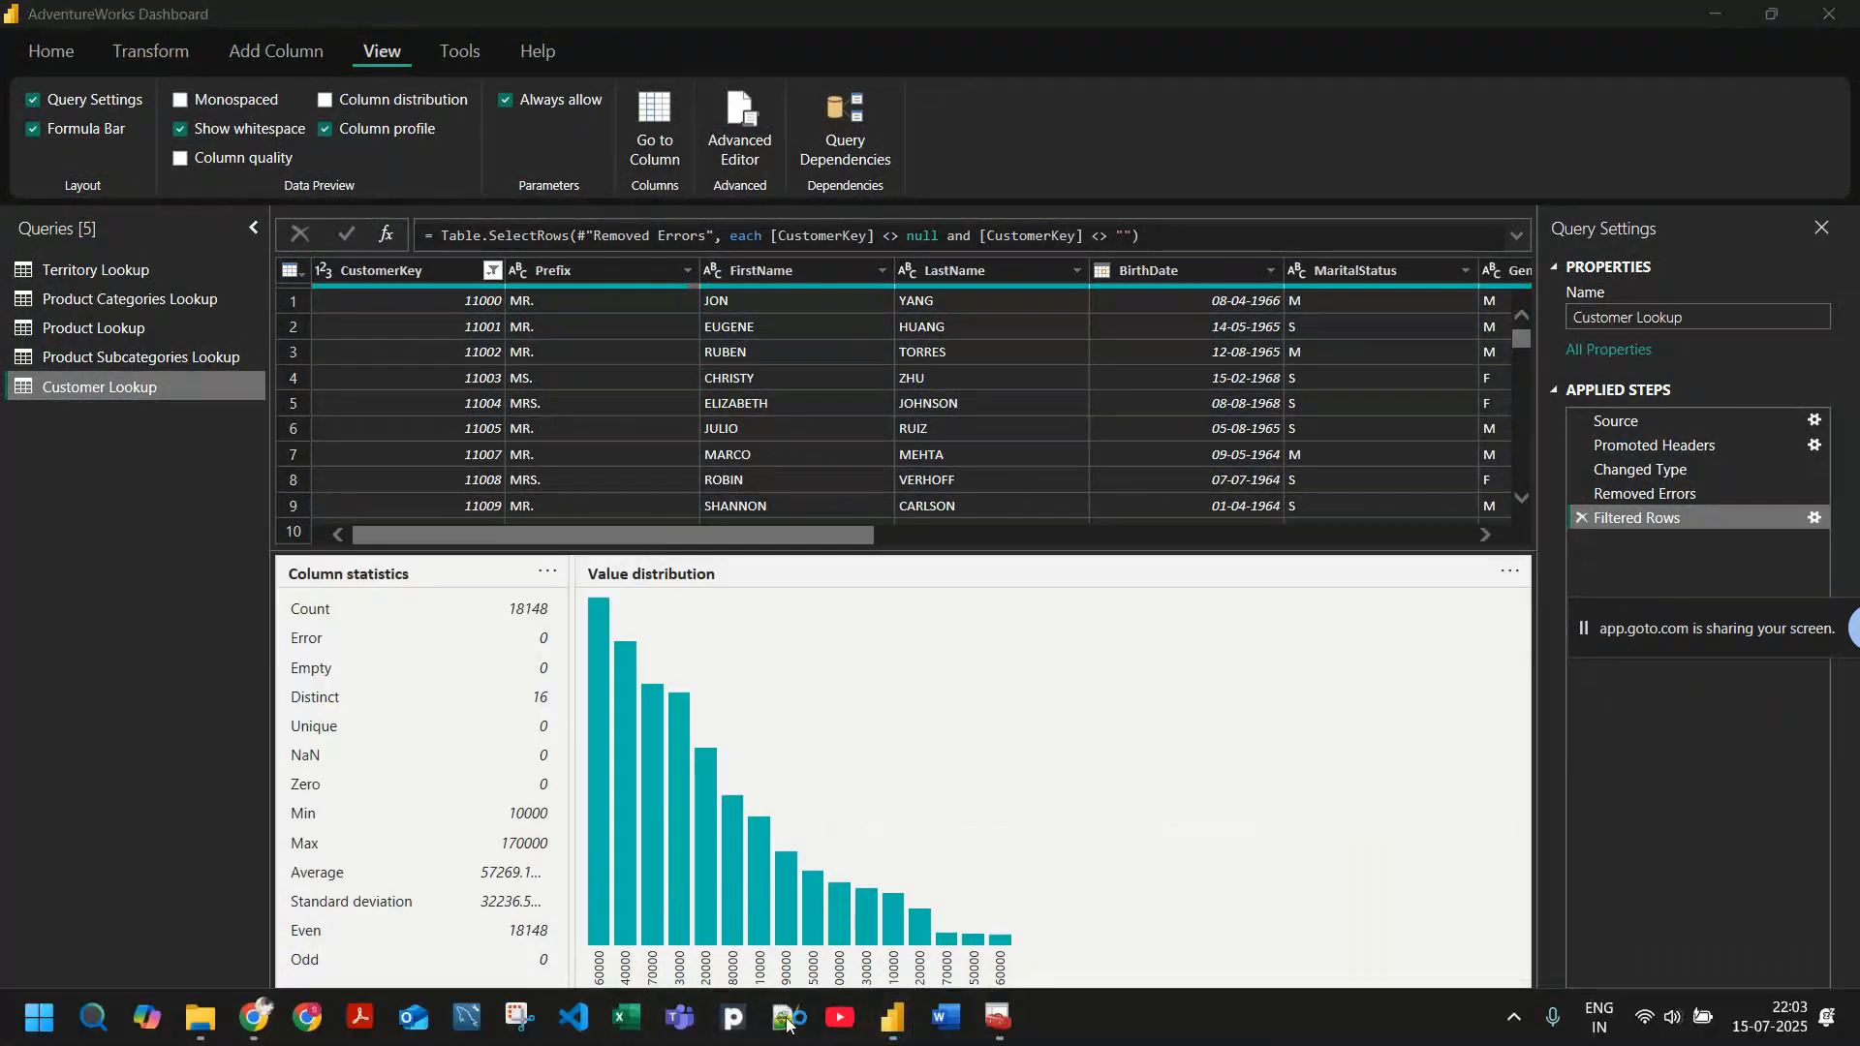
{"action": "double_click", "coordinate": [538, 101]}
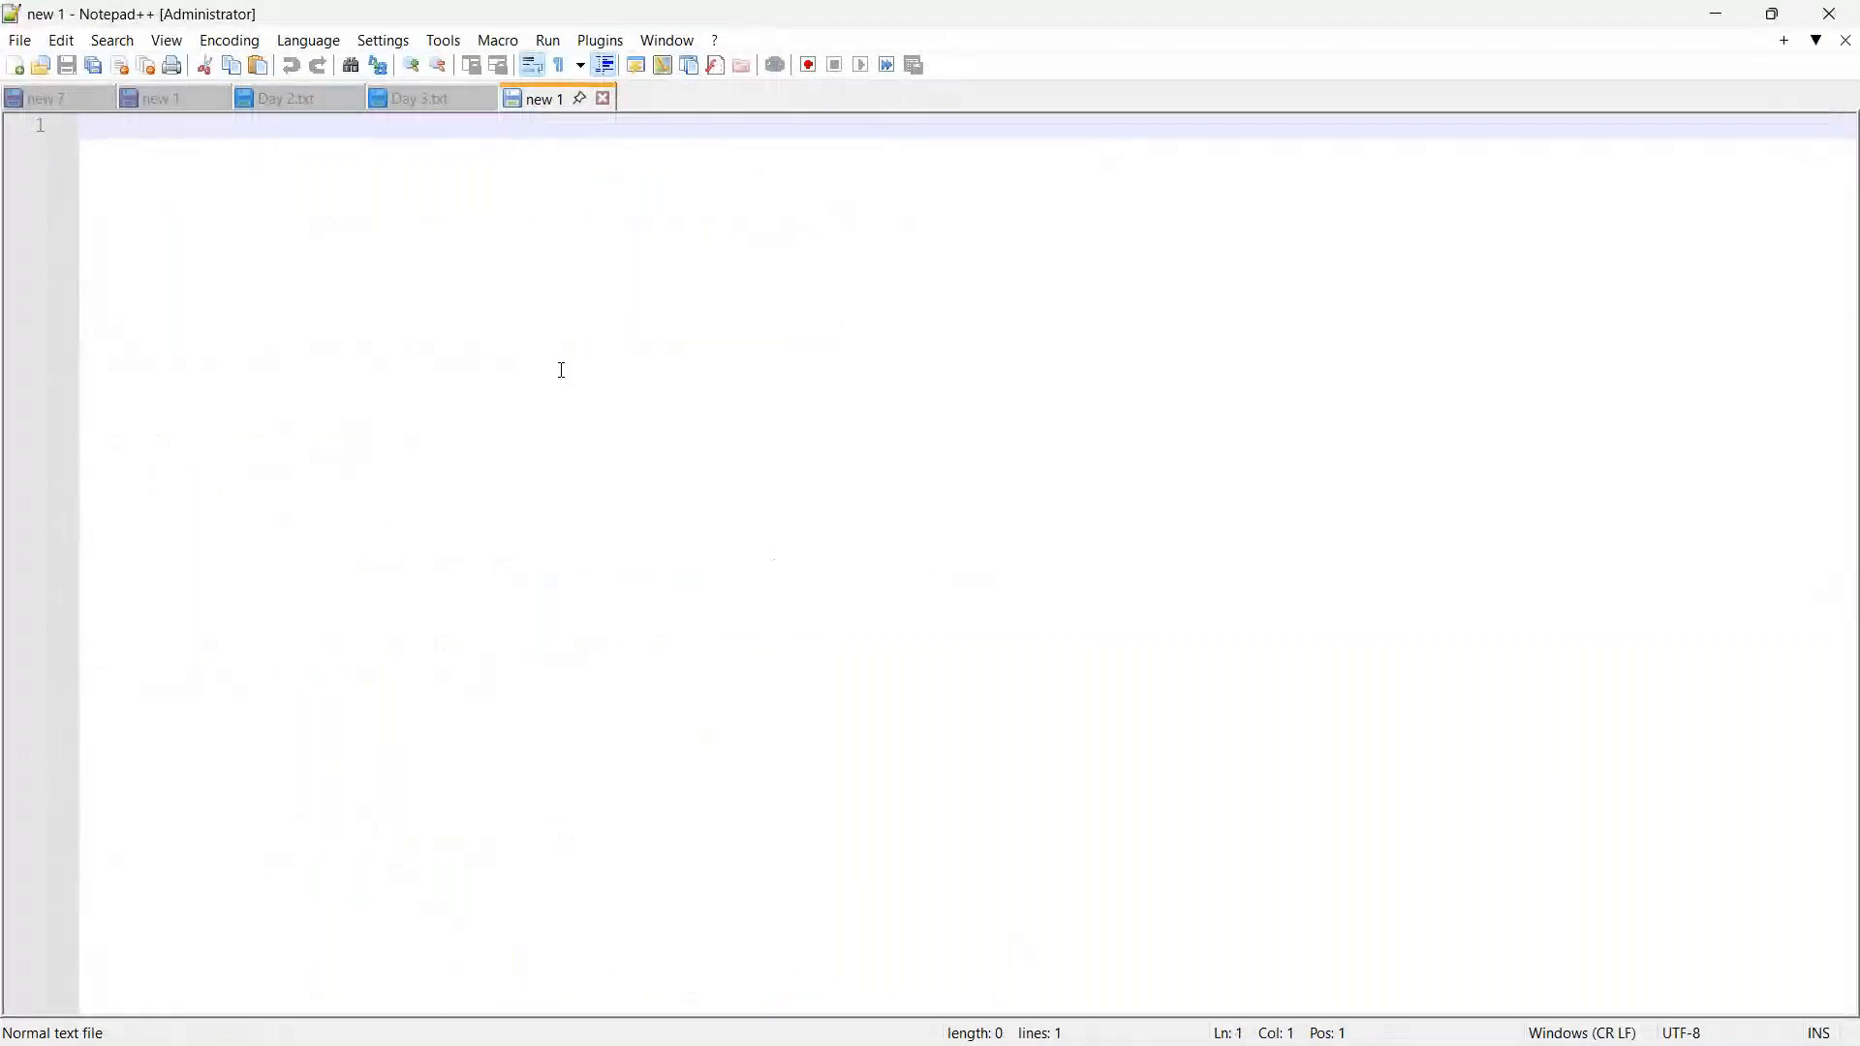
{"action": "type", "text": "1"}
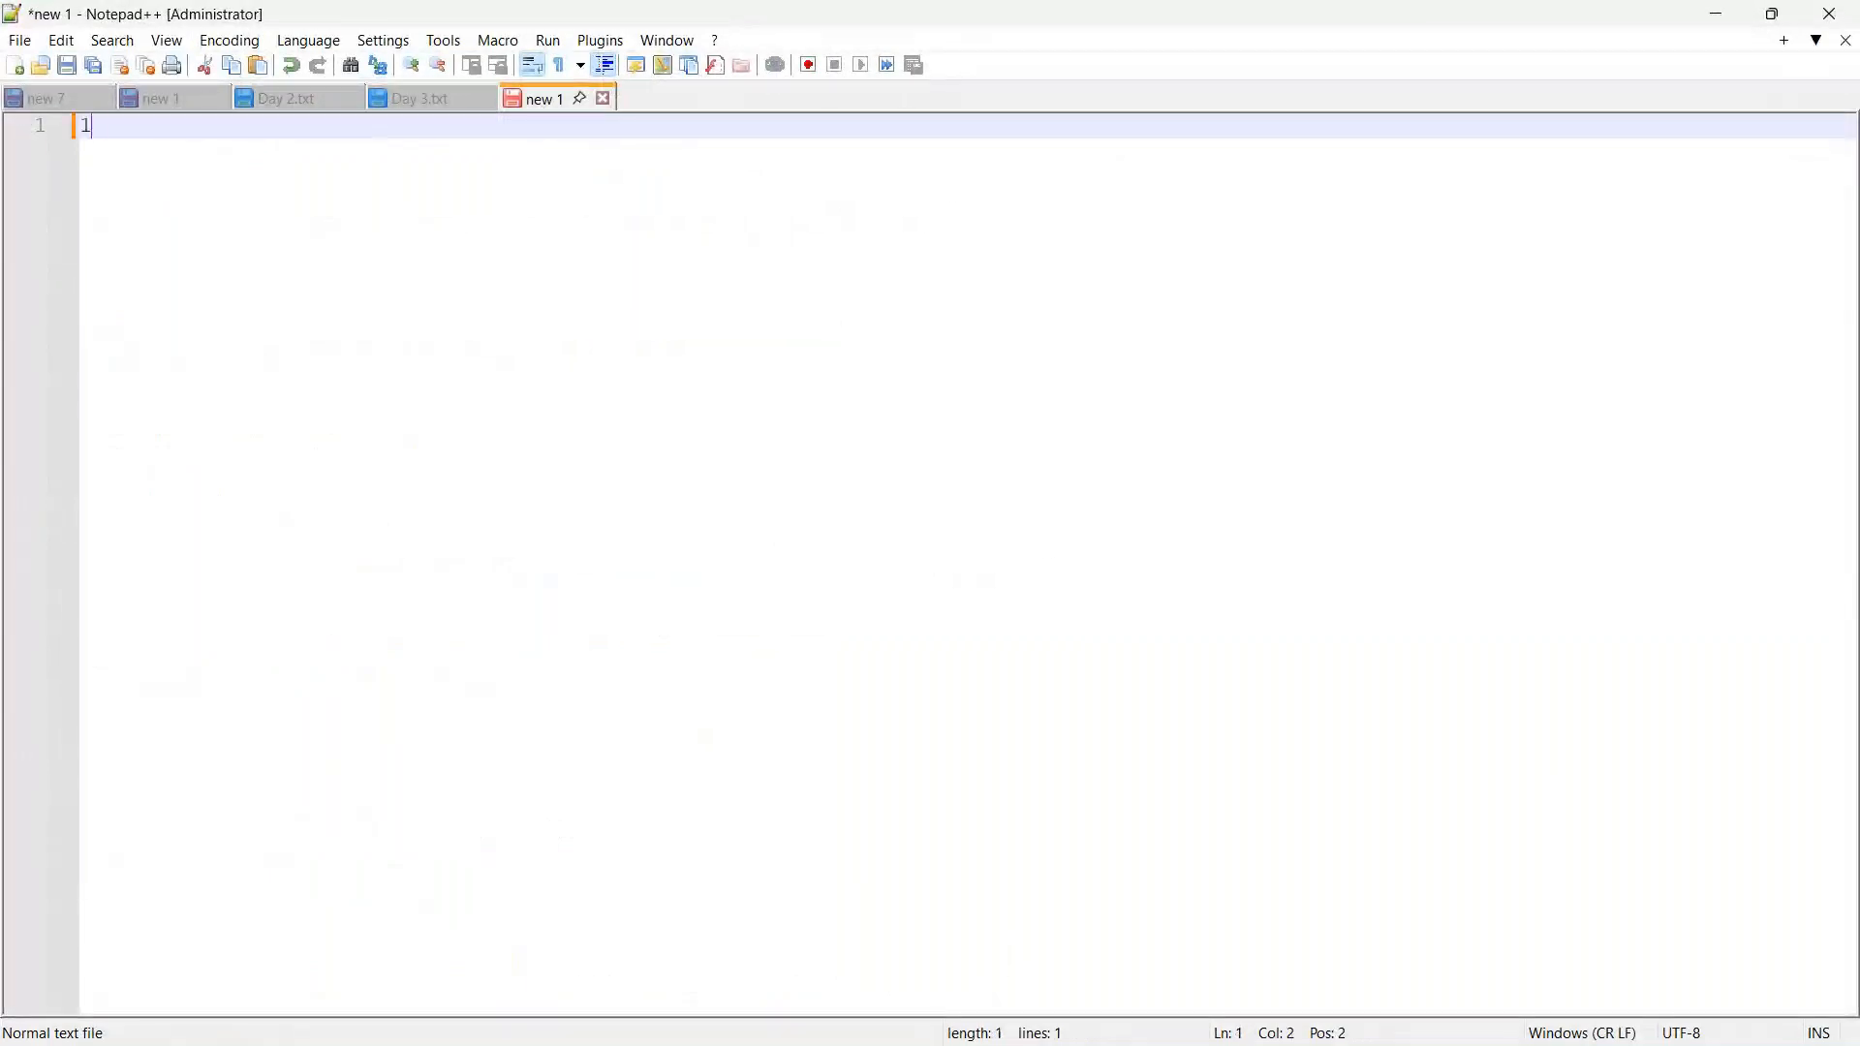
{"action": "type", "text": "8148 fnames"}
{"action": "key", "text": "Return"}
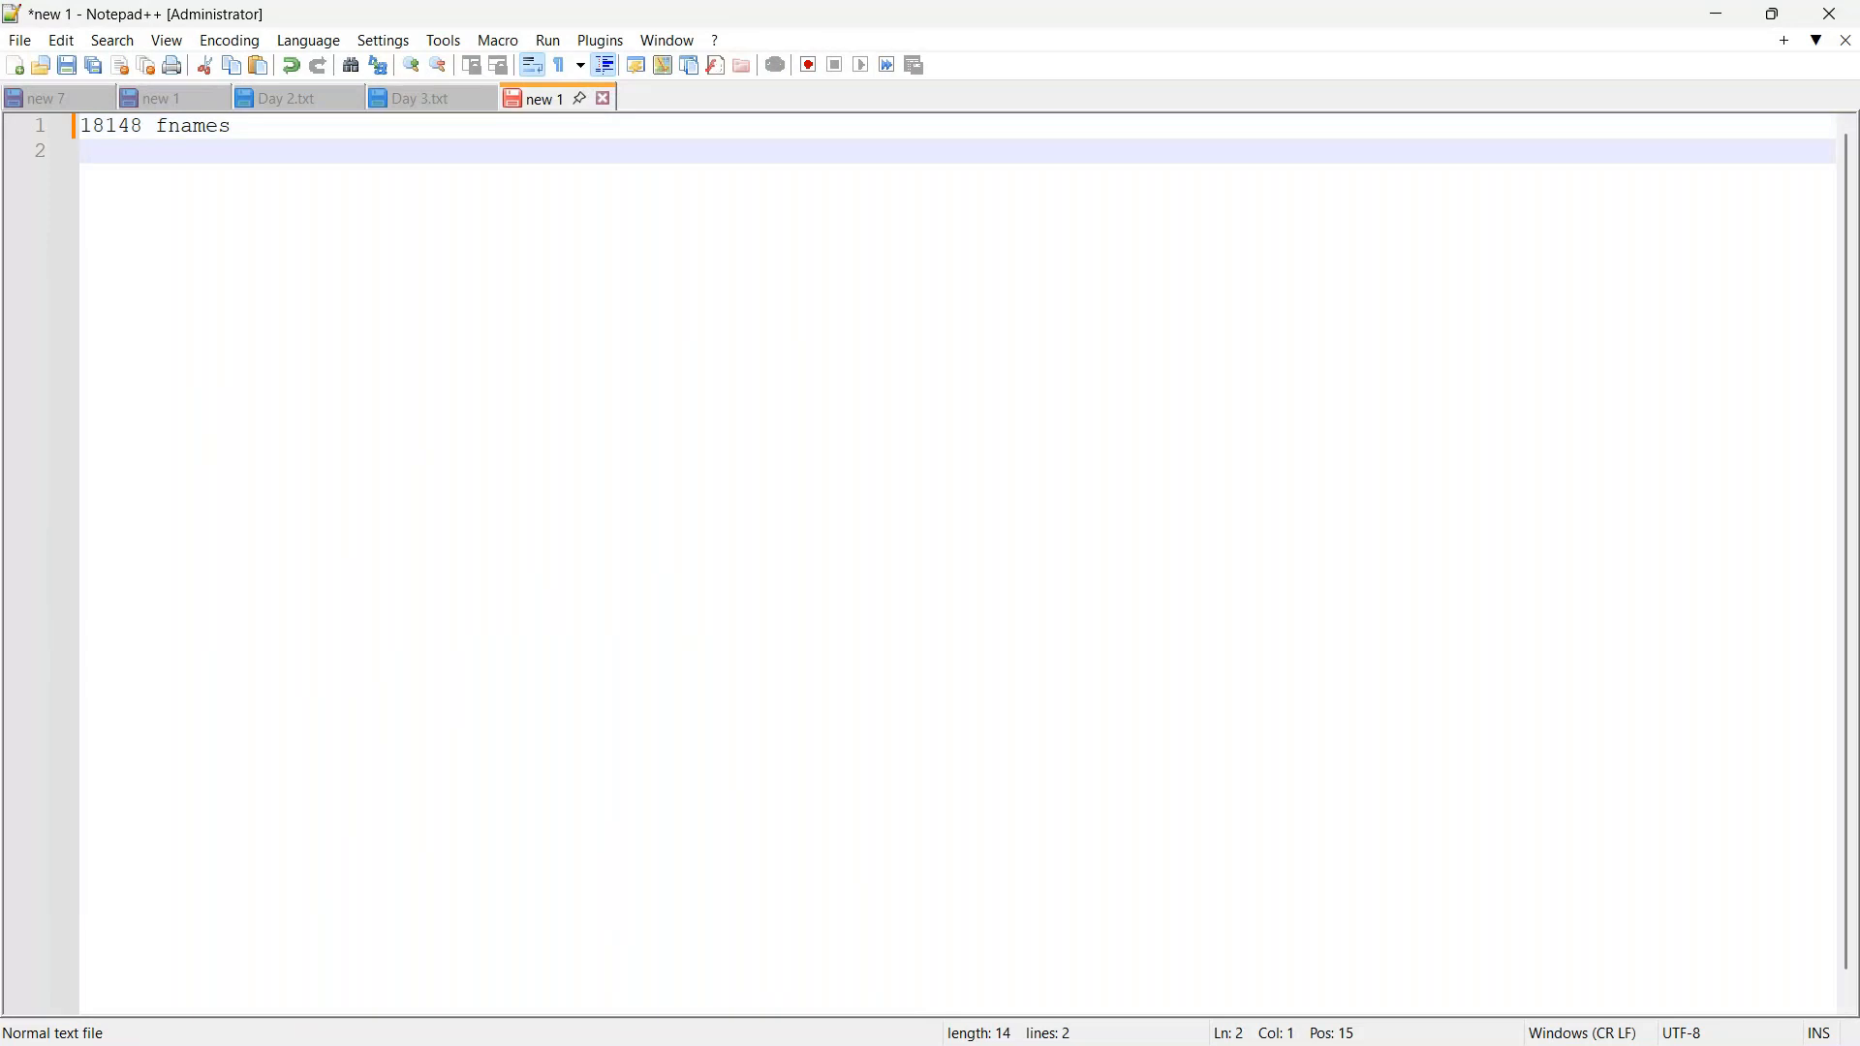
Step: Add the line "666 fnames will repeat" to the notes and start a new line below it
{"action": "type", "text": "666 fnames will rep"}
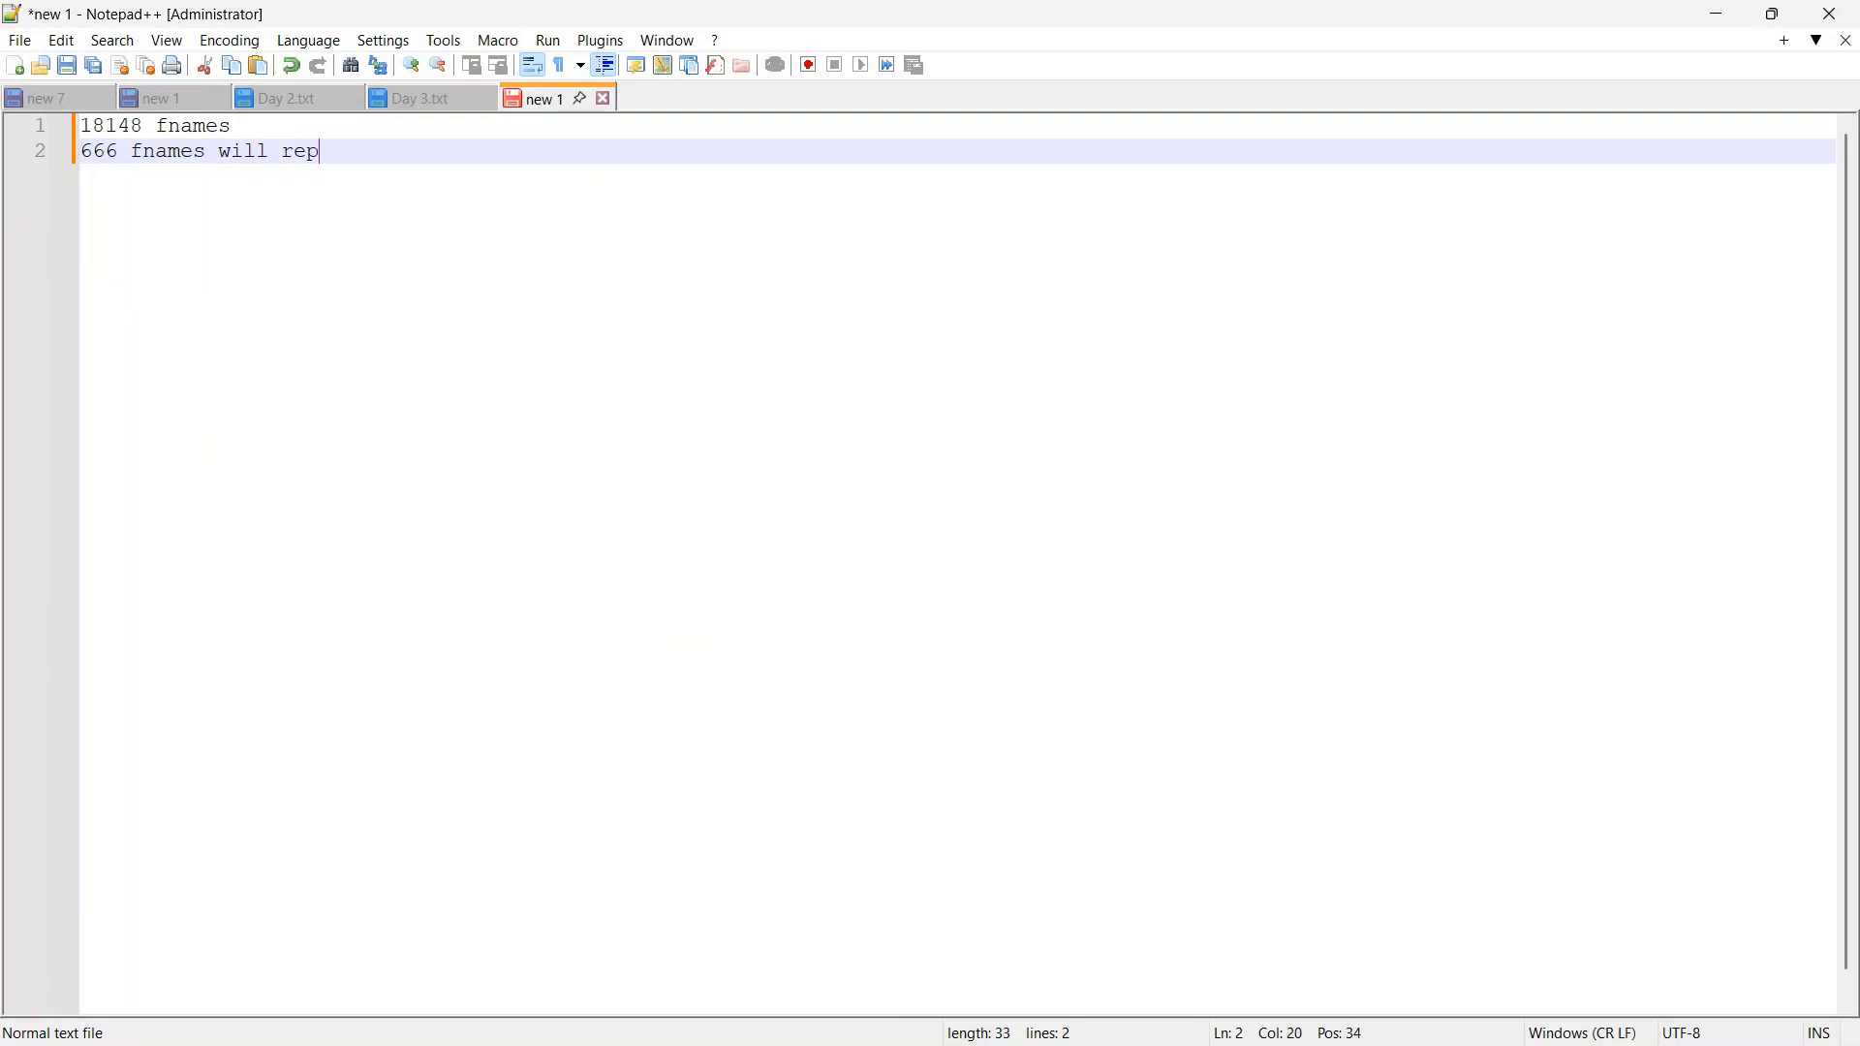
{"action": "type", "text": "eat"}
{"action": "key", "text": "Return"}
{"action": "key", "text": "Return"}
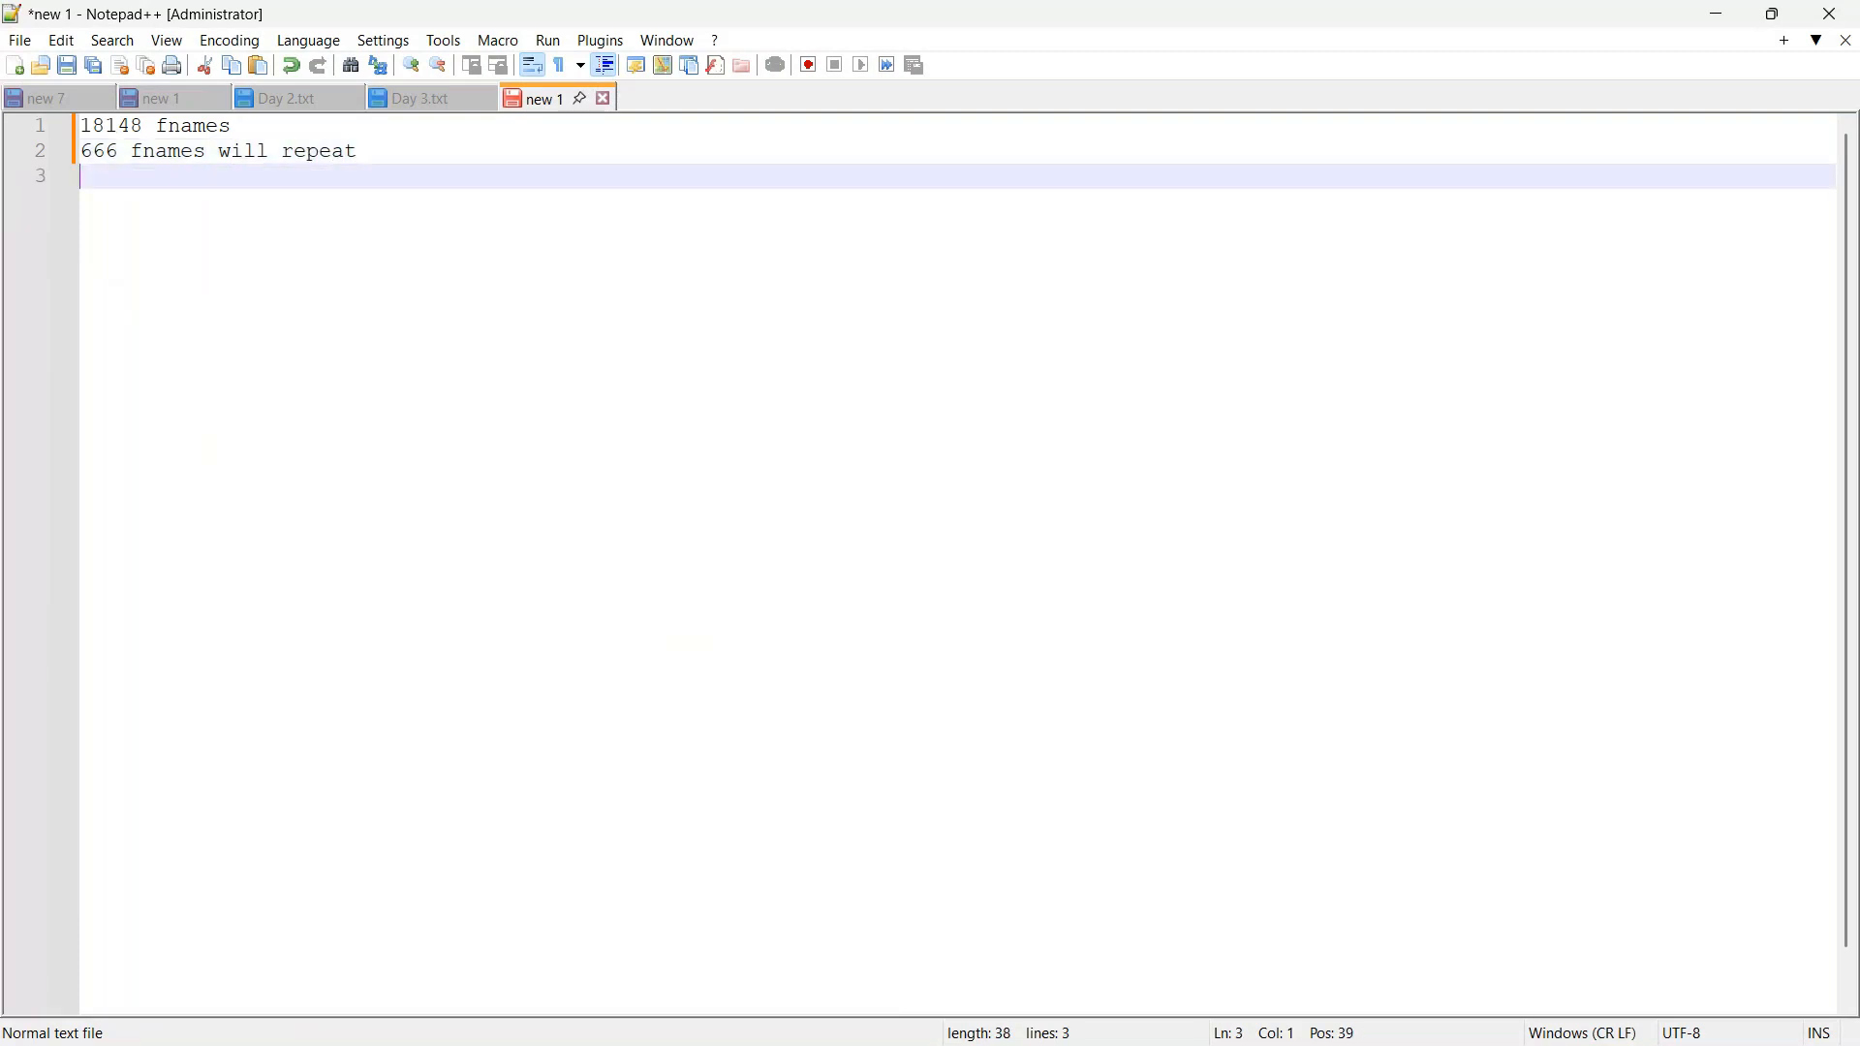
Step: Write "18148-89 =" on the fourth line of the notes, leaving a blank line above it, and highlight 666 on the second line
{"action": "type", "text": "89"}
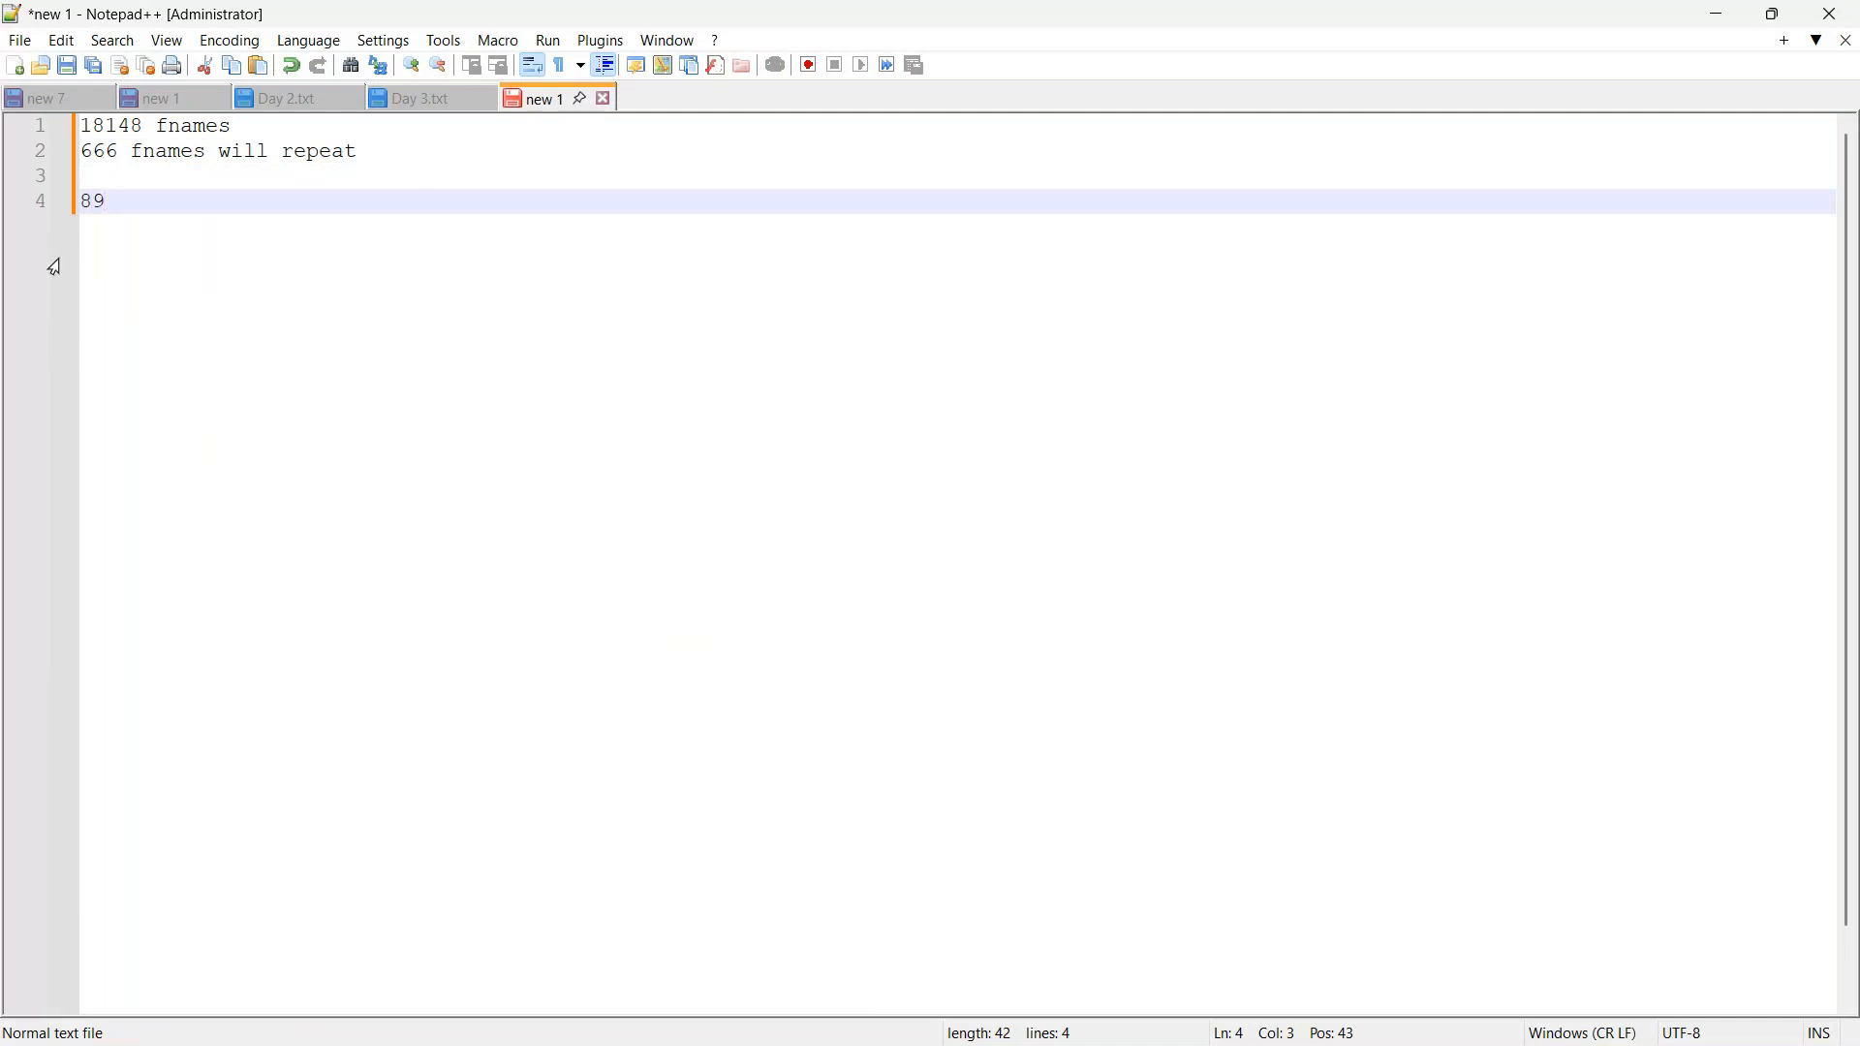
{"action": "left_click_drag", "start_coordinate": [85, 127], "coordinate": [145, 127]}
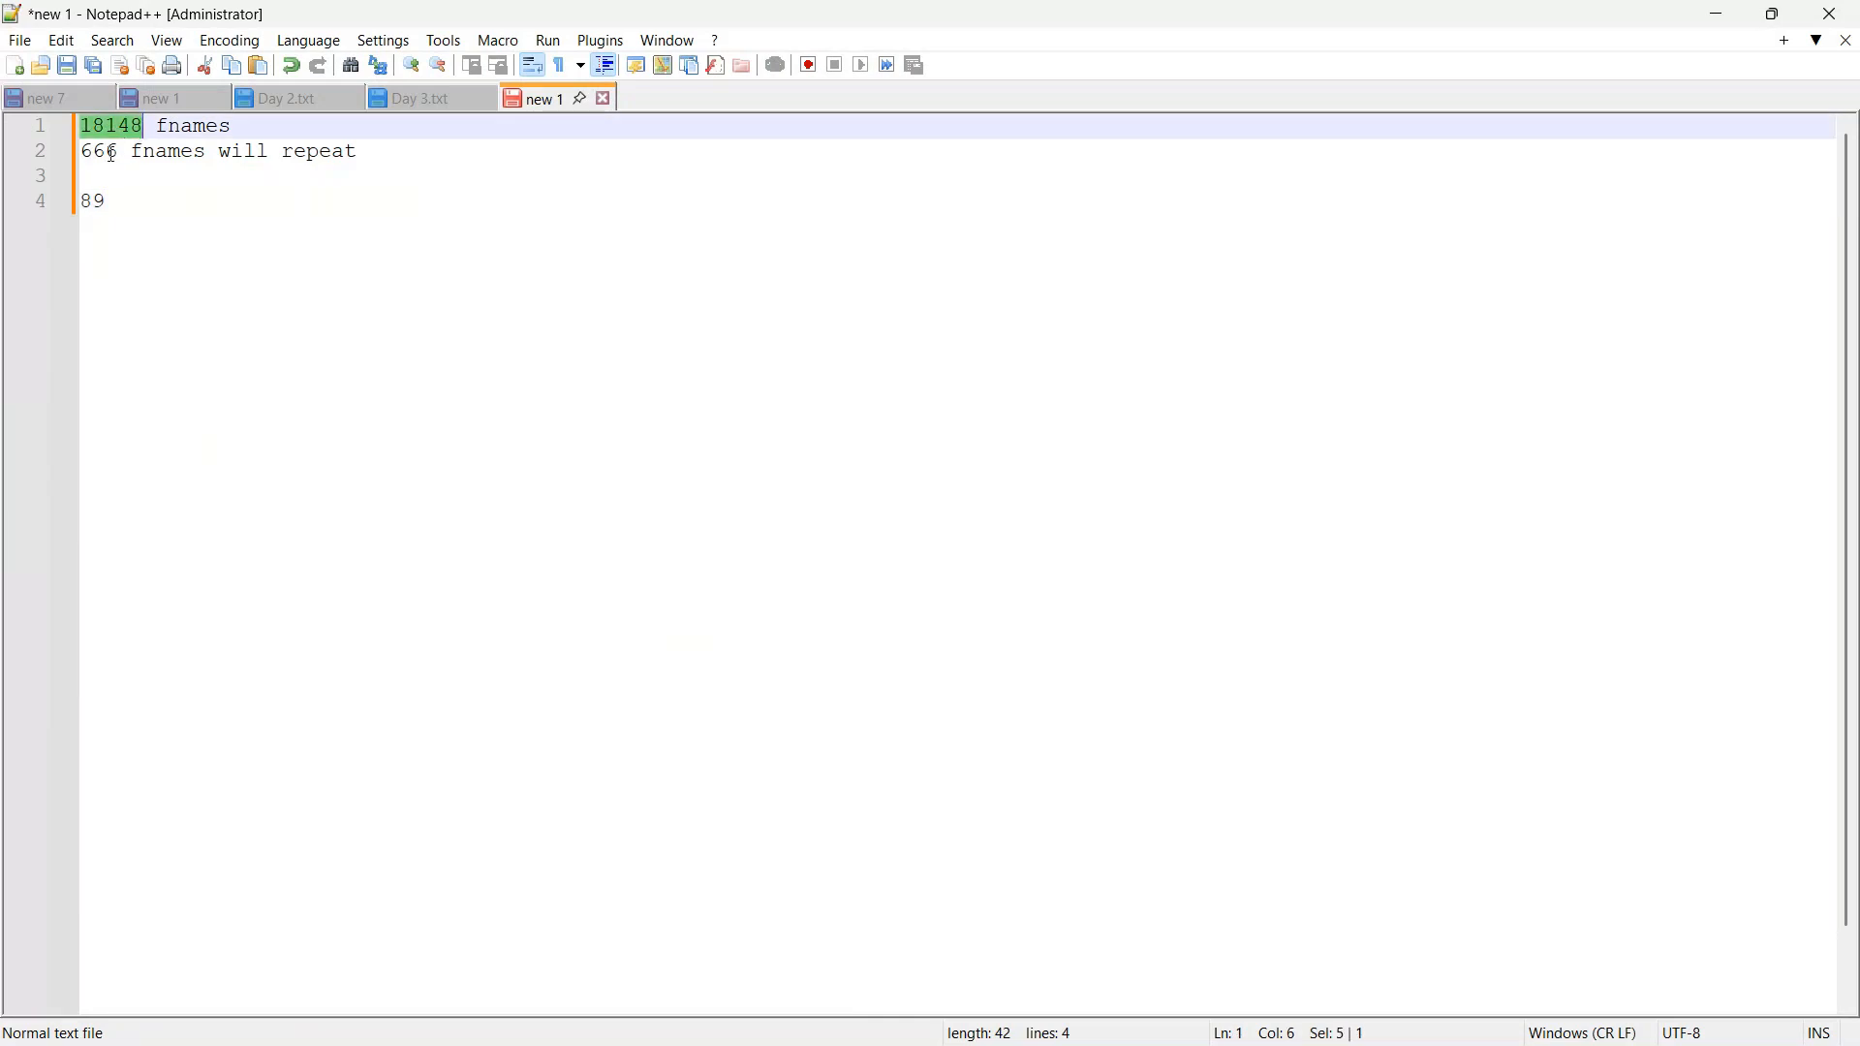
{"action": "left_click", "coordinate": [110, 198]}
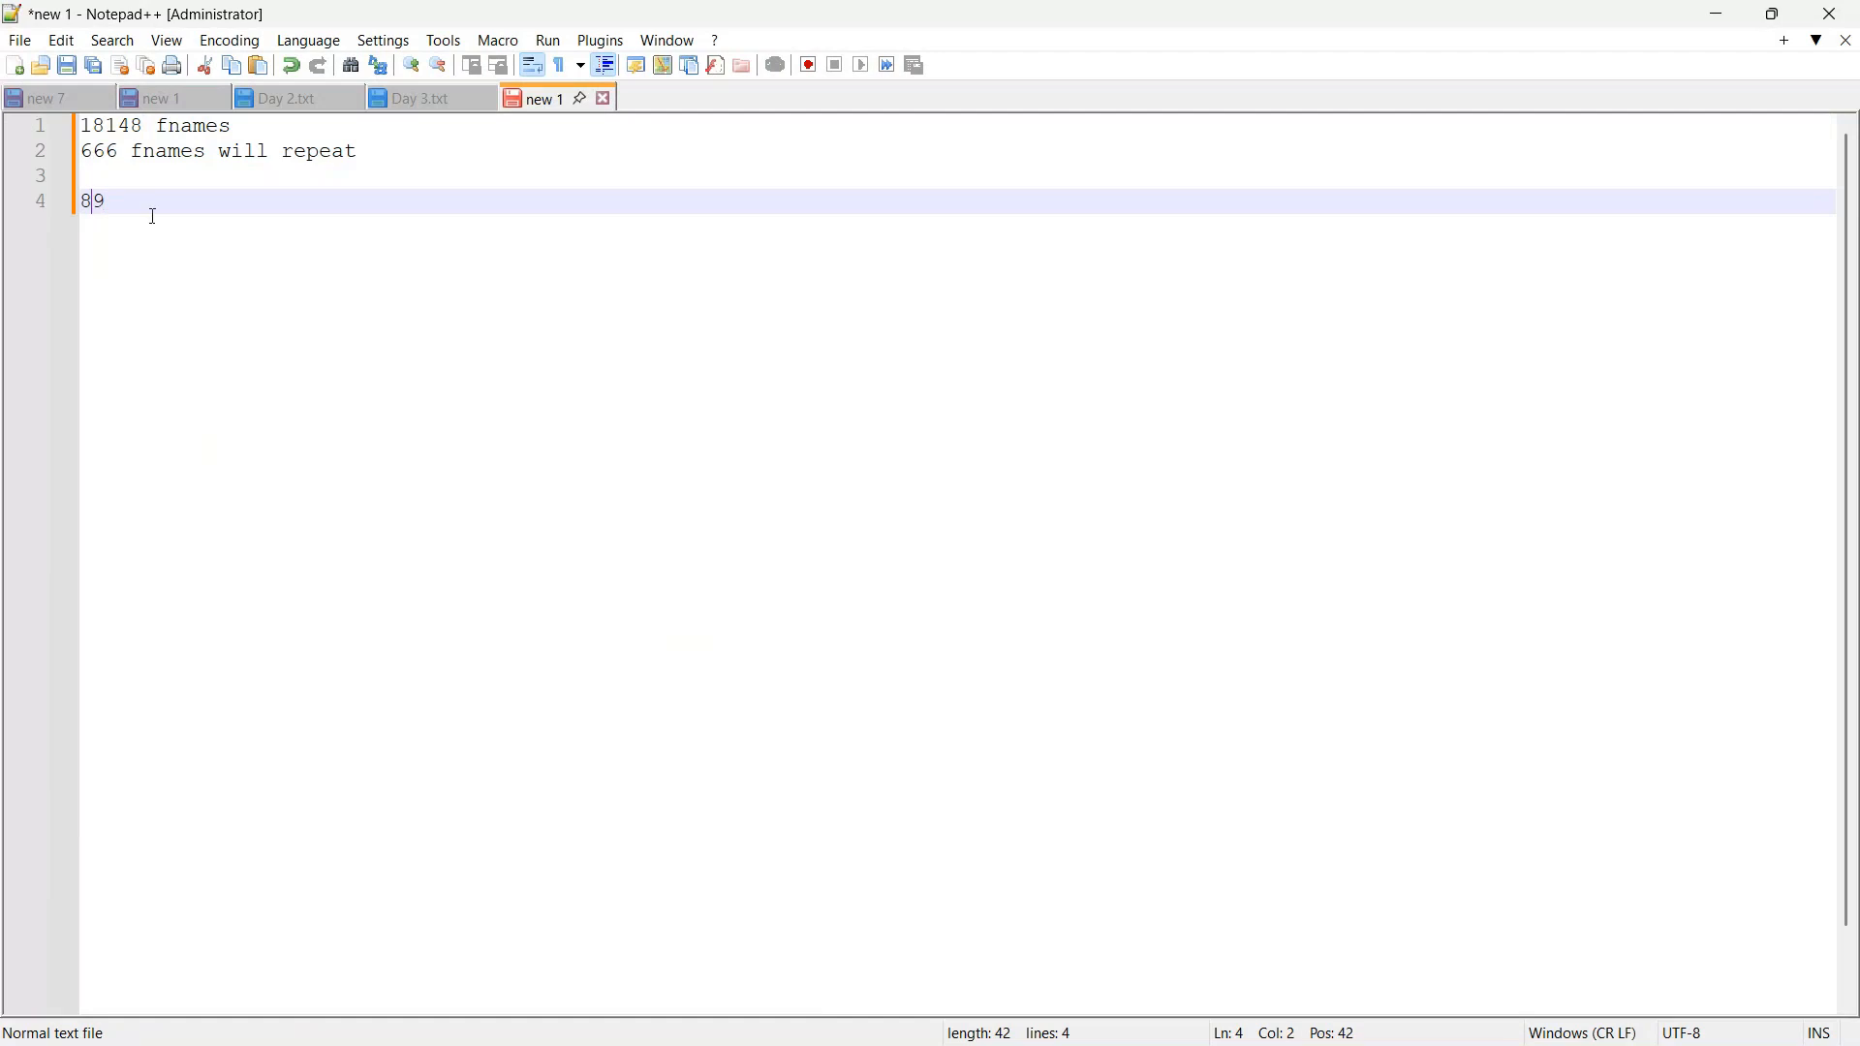
{"action": "type", "text": "184"}
{"action": "type", "text": "48"}
{"action": "key", "text": "BackSpace"}
{"action": "key", "text": "BackSpace"}
{"action": "key", "text": "BackSpace"}
{"action": "type", "text": "148-"}
{"action": "key", "text": "Right"}
{"action": "type", "text": "="}
{"action": "left_click_drag", "start_coordinate": [81, 153], "coordinate": [115, 158]}
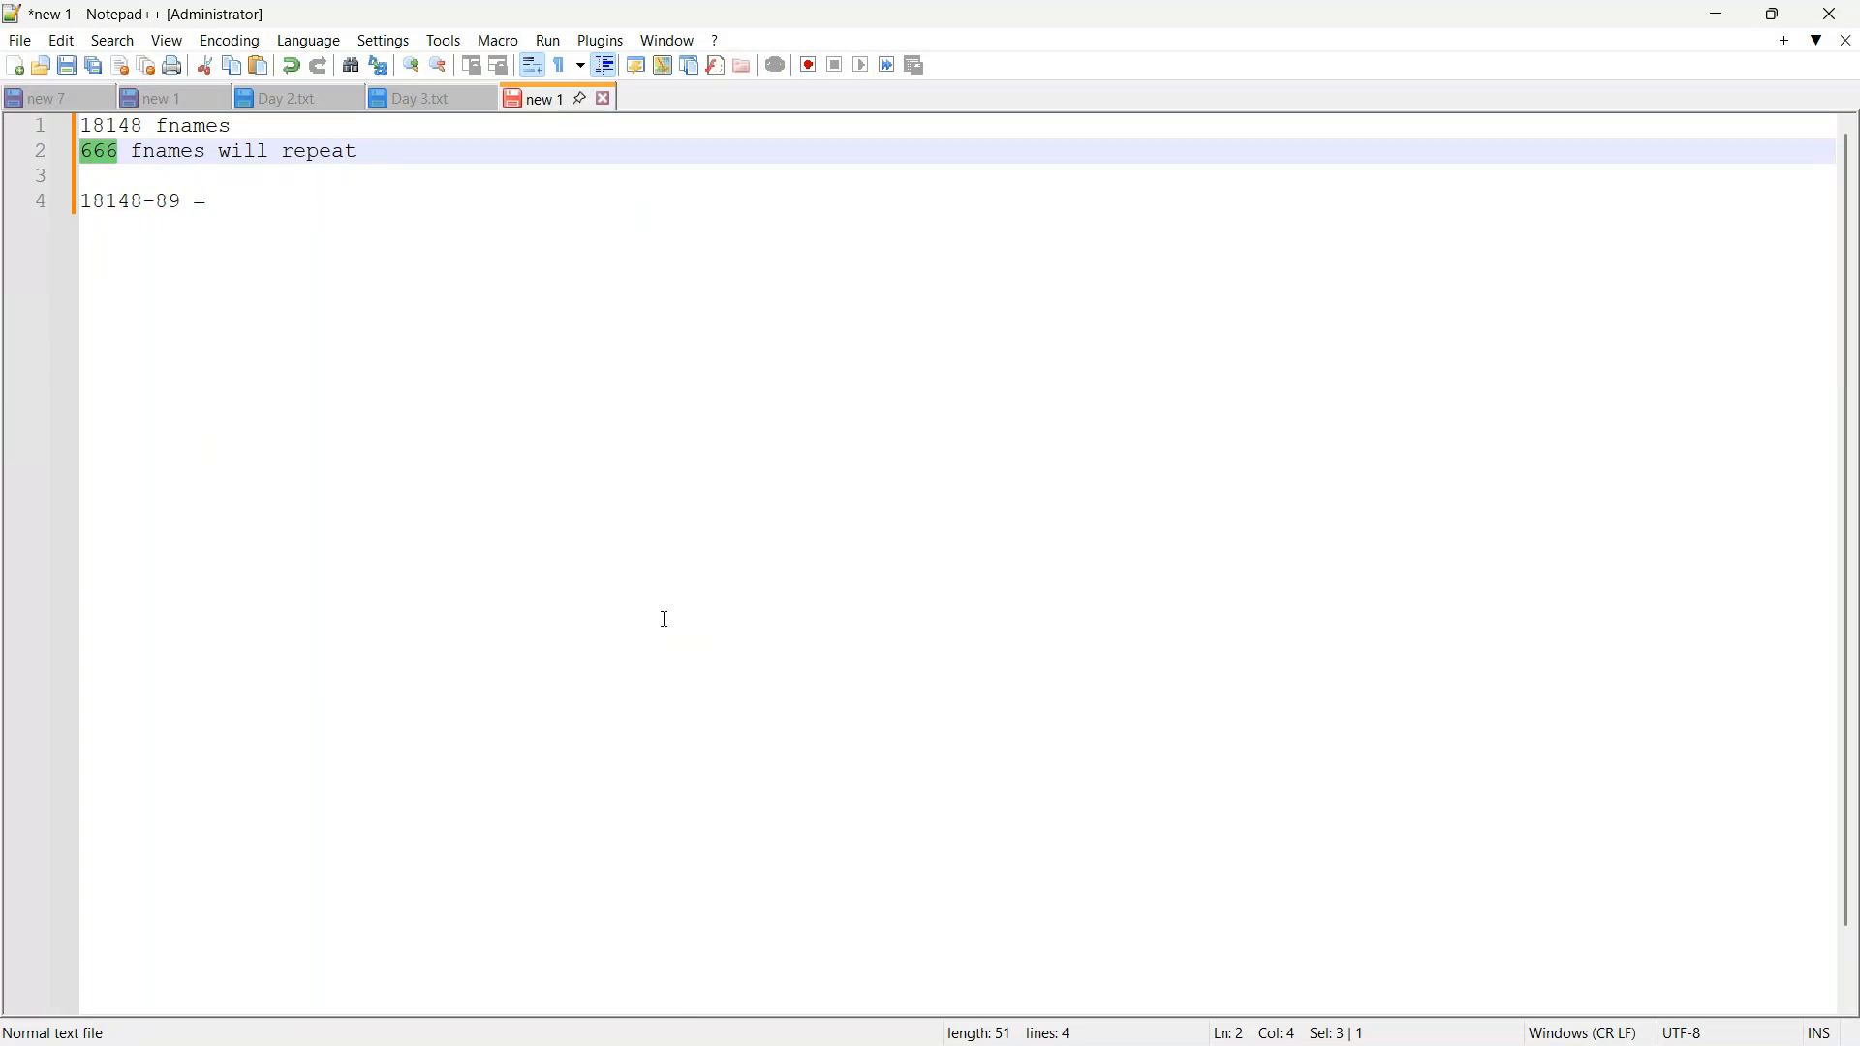
Step: Return to Power Query Editor and examine the column profiles of FirstName, LastName and MaritalStatus in Customer Lookup
{"action": "key", "text": "alt+Tab"}
{"action": "key", "text": "alt+Tab"}
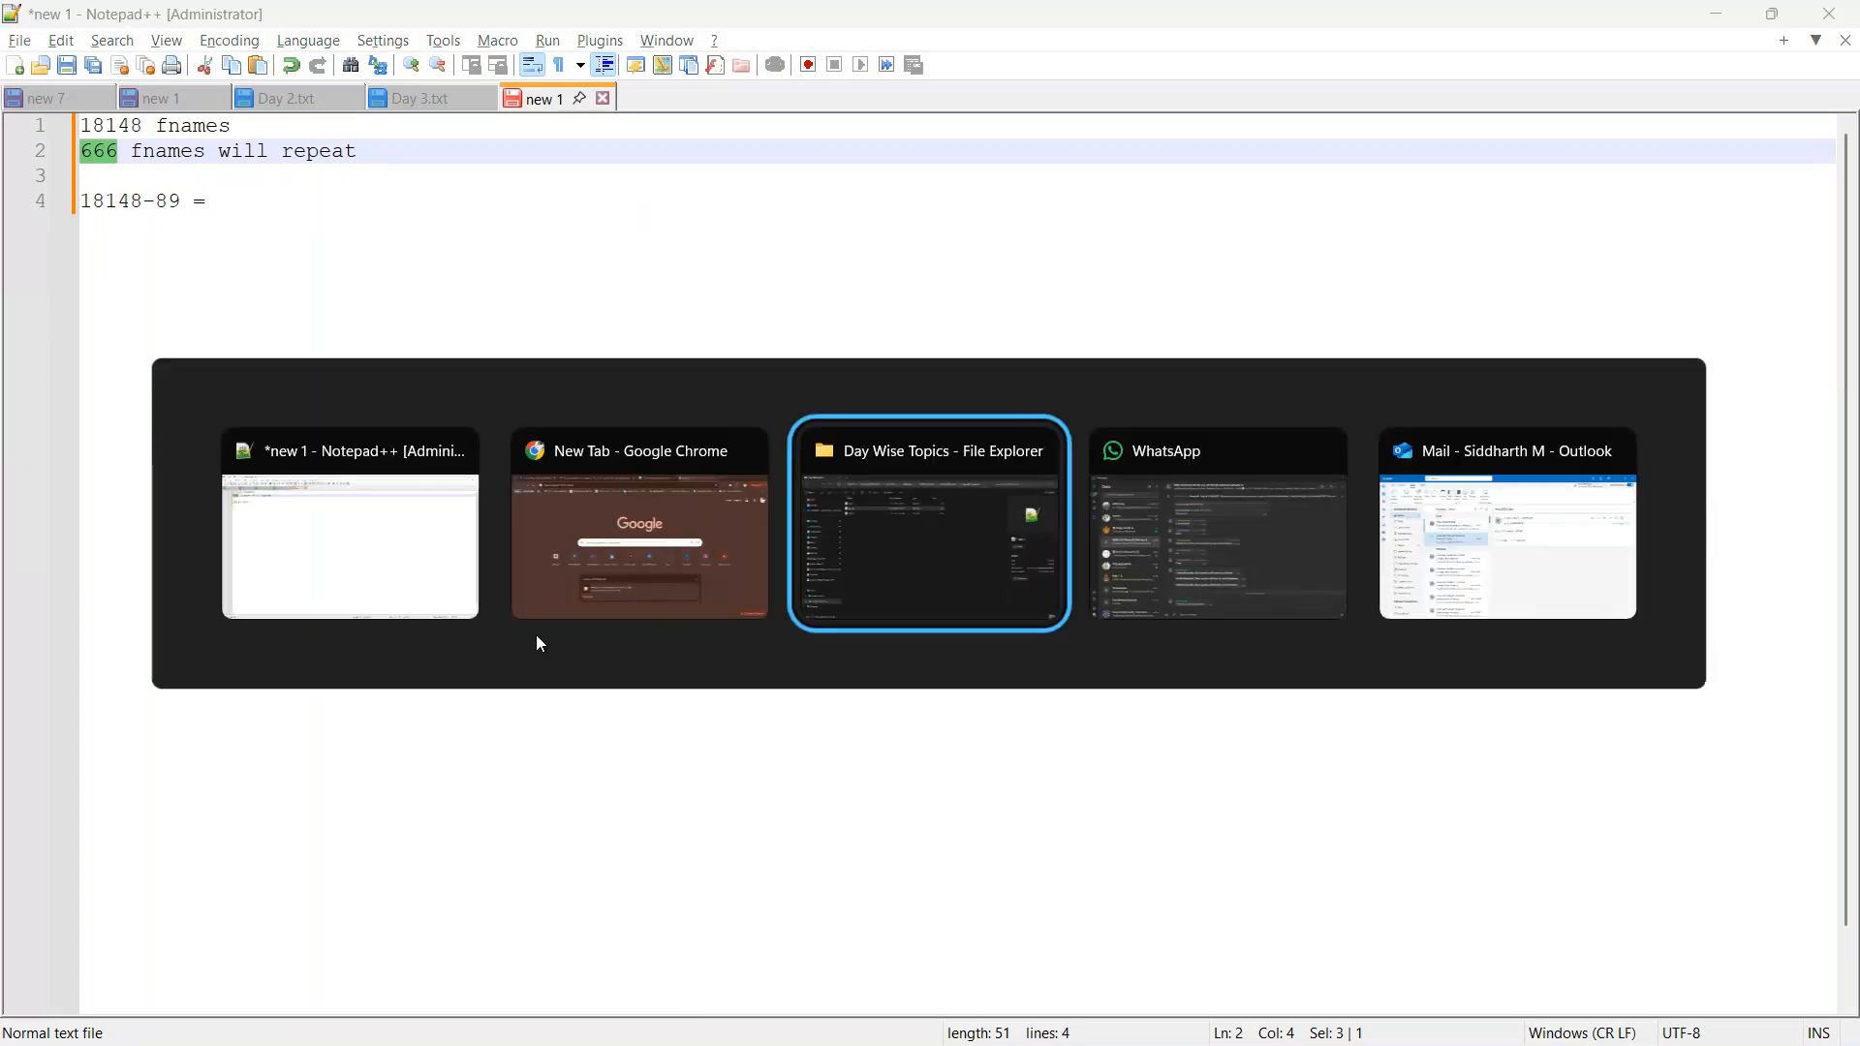
{"action": "left_click", "coordinate": [545, 610]}
{"action": "key", "text": "alt+Tab"}
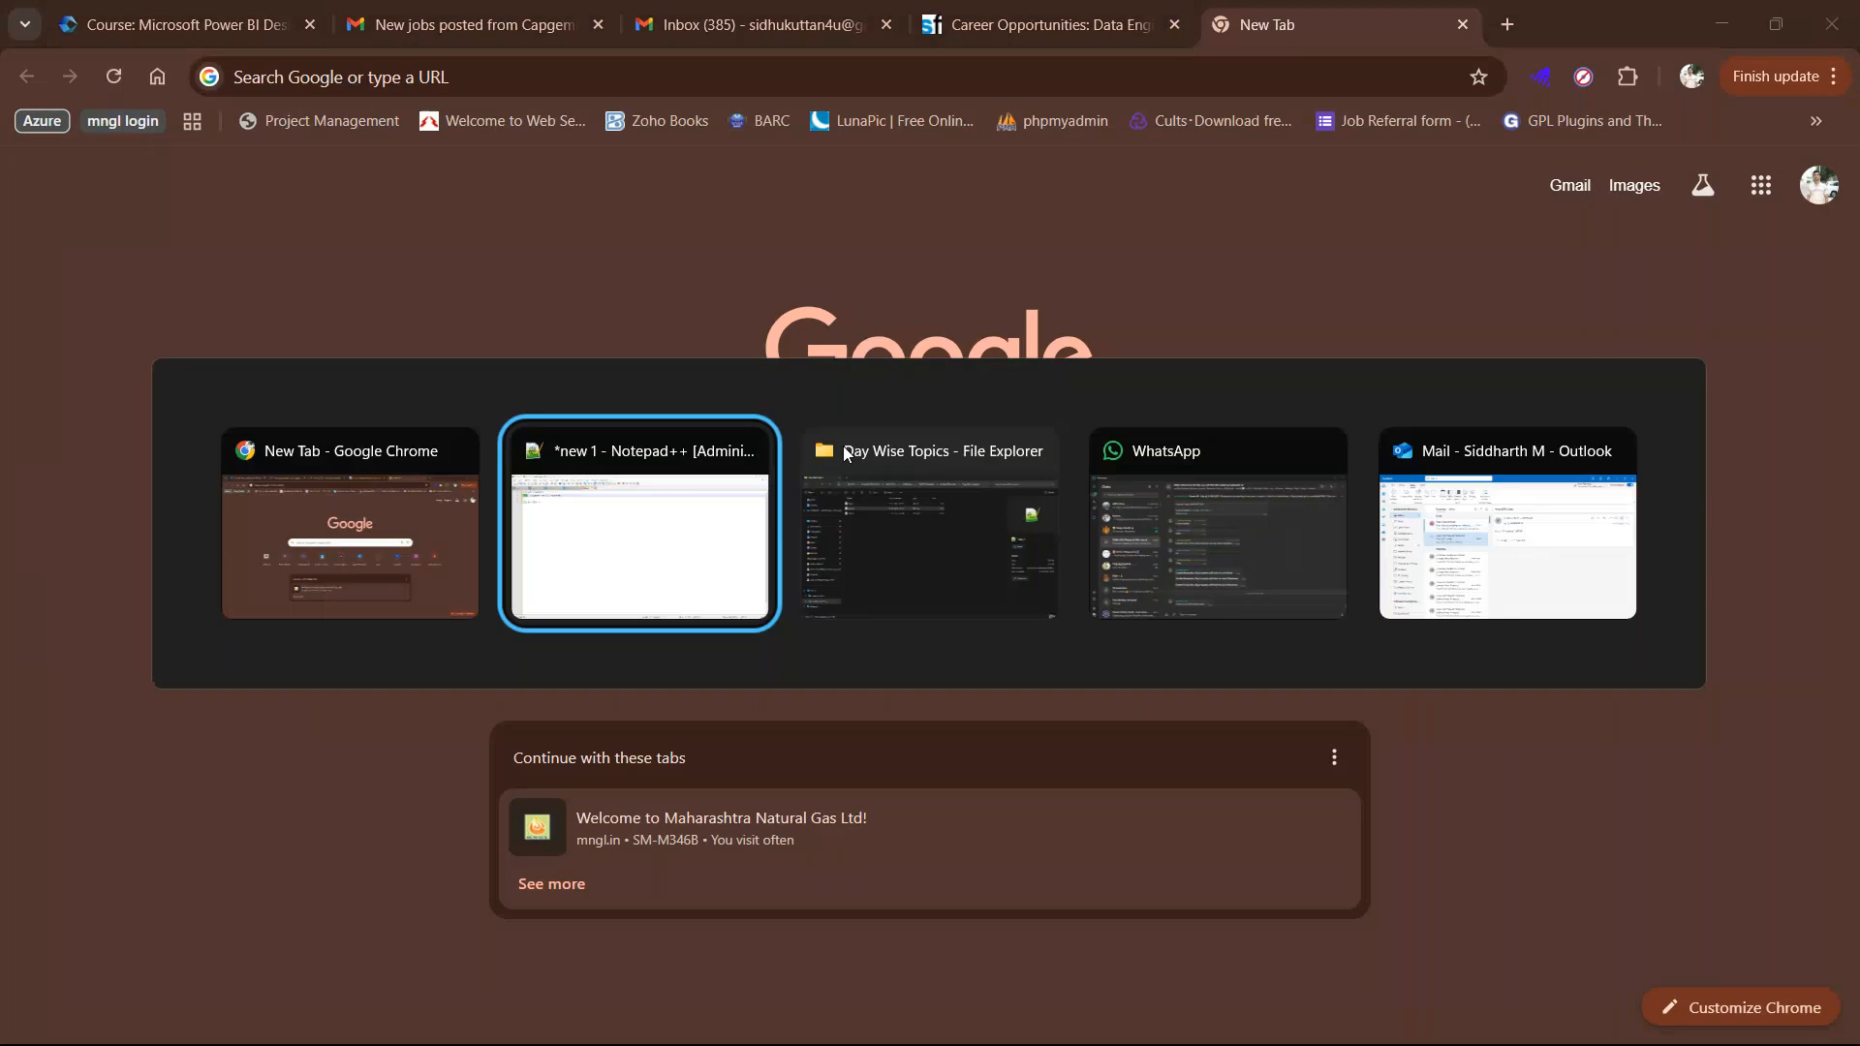
{"action": "key", "text": "ctrl+super+Left"}
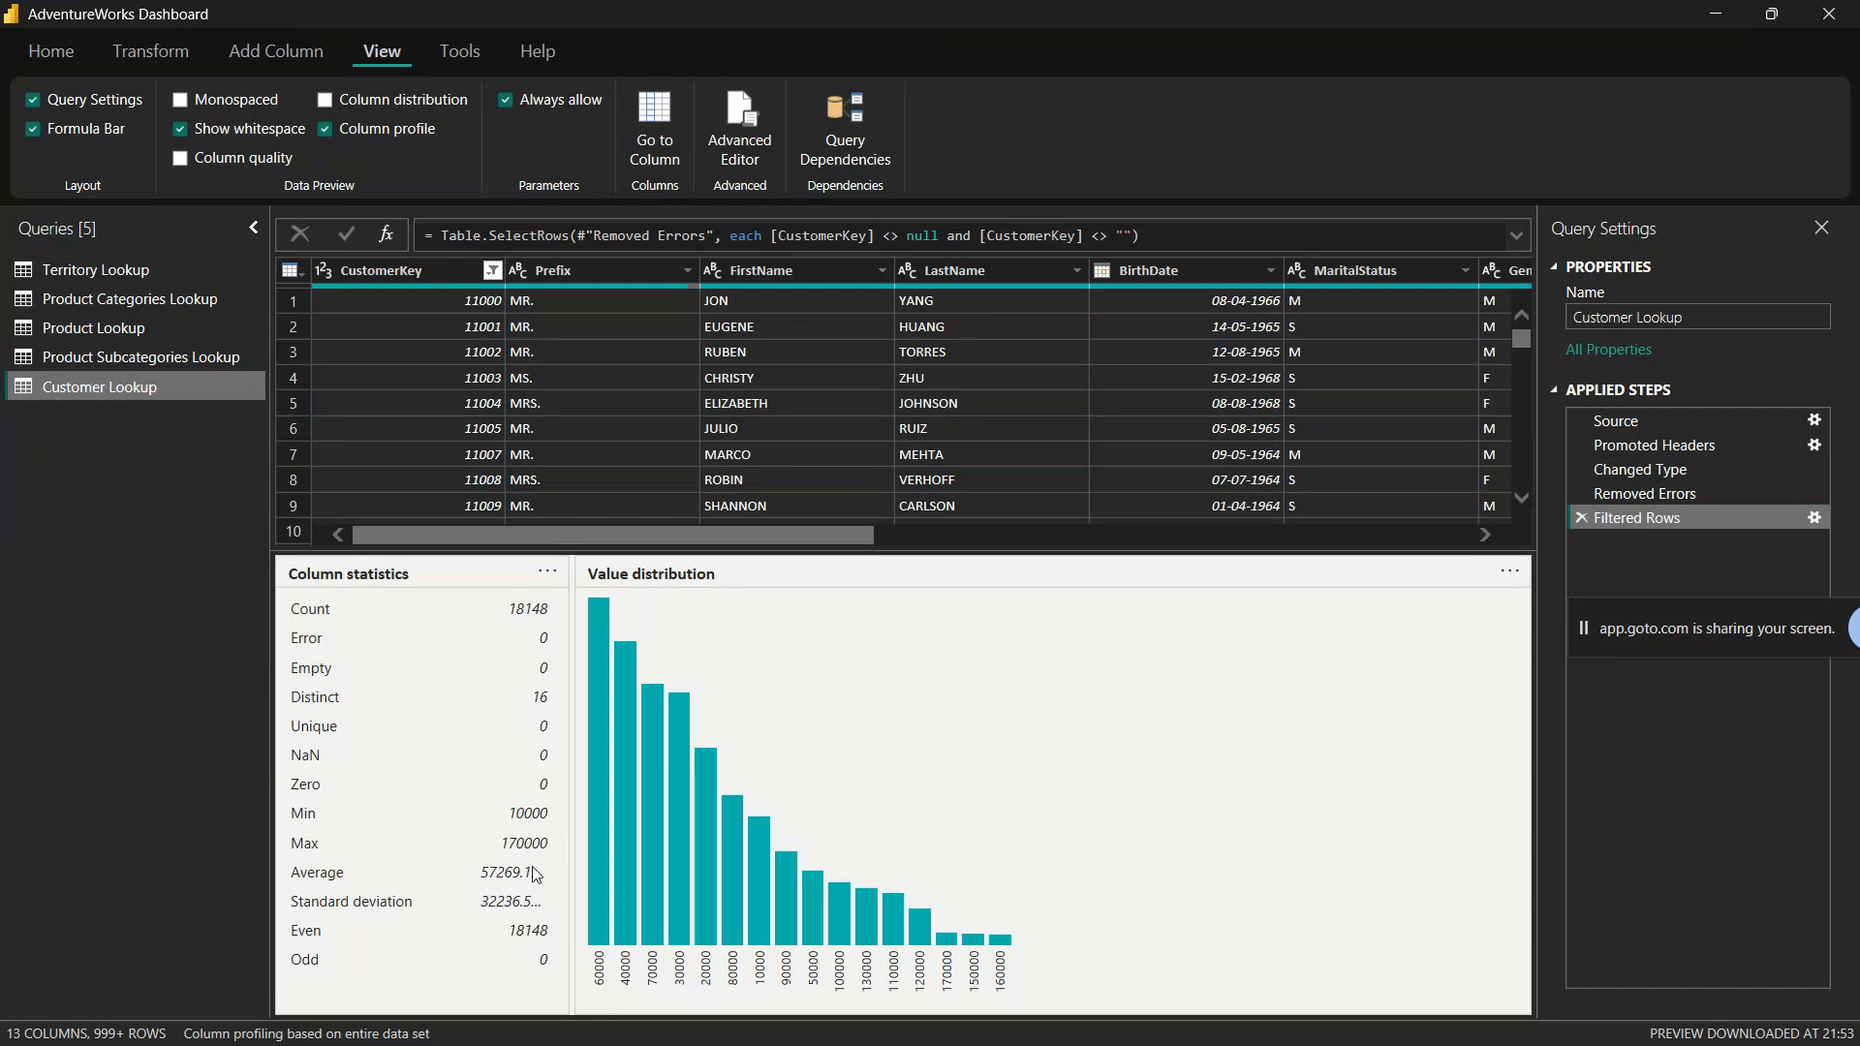
{"action": "left_click", "coordinate": [801, 277]}
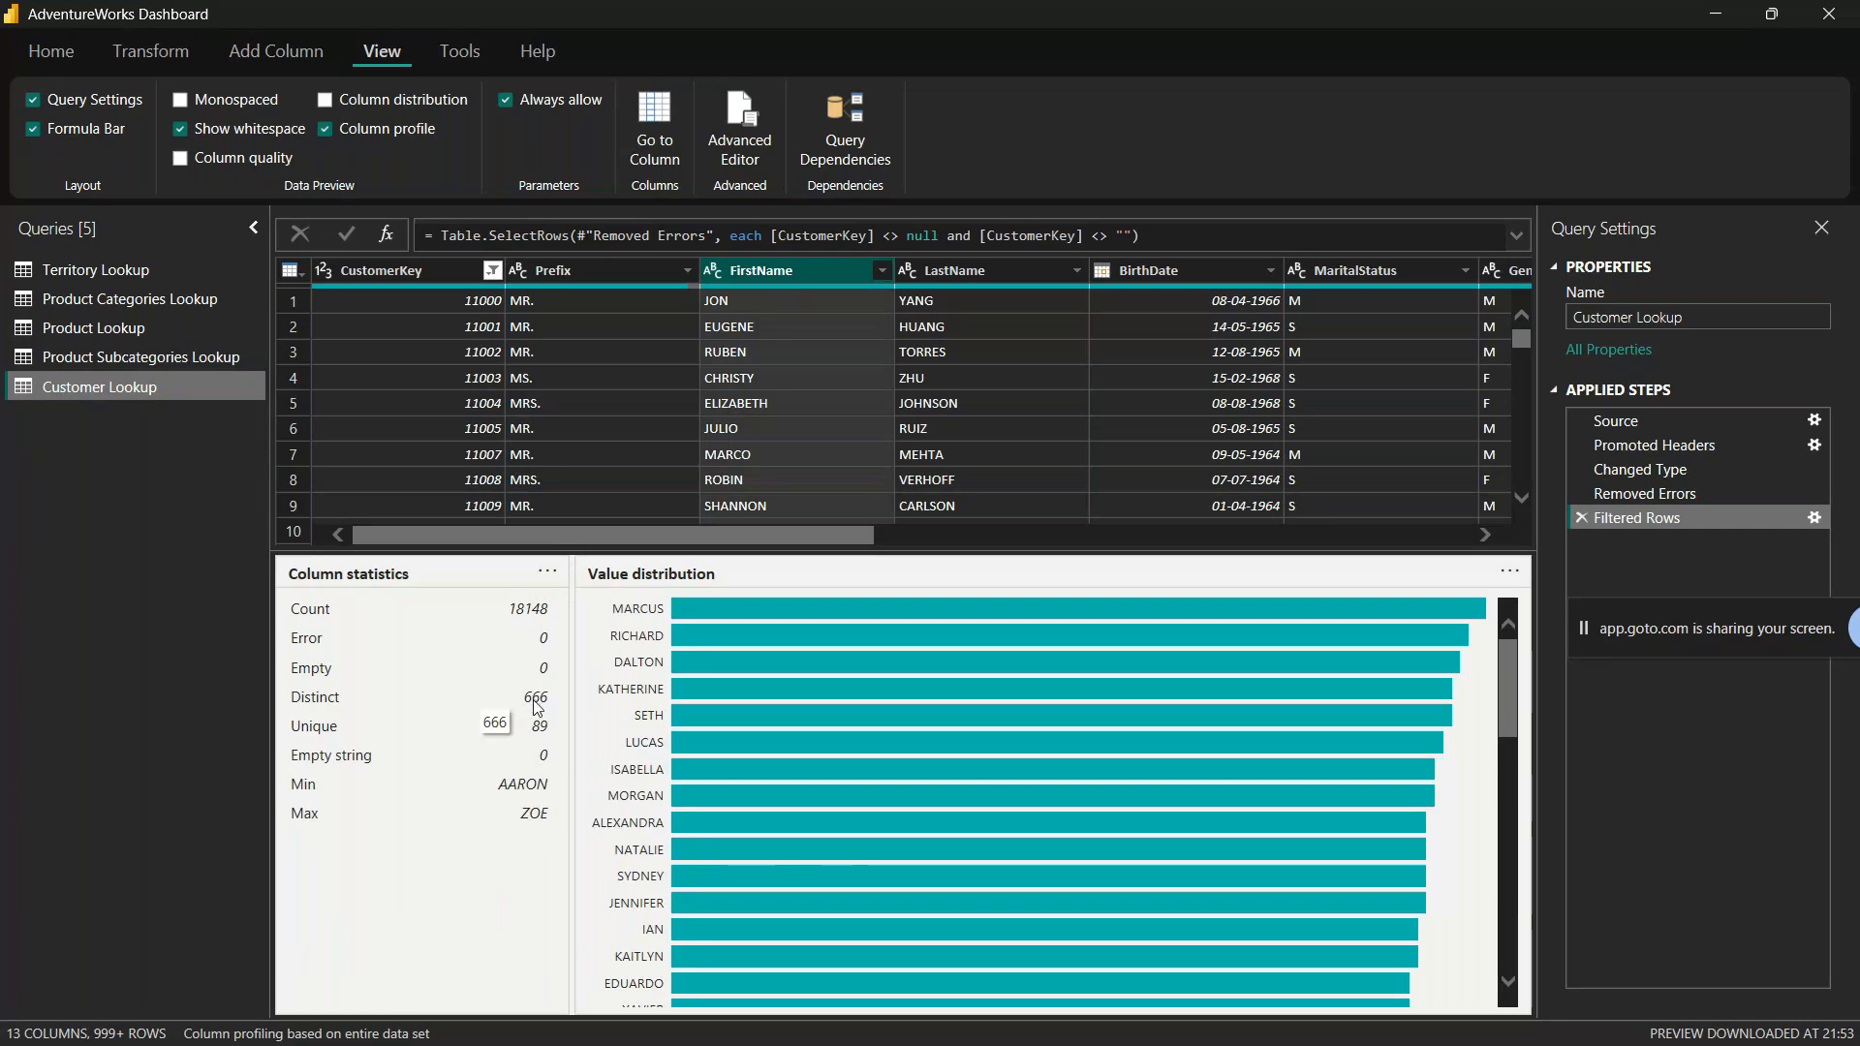
{"action": "left_click", "coordinate": [989, 275]}
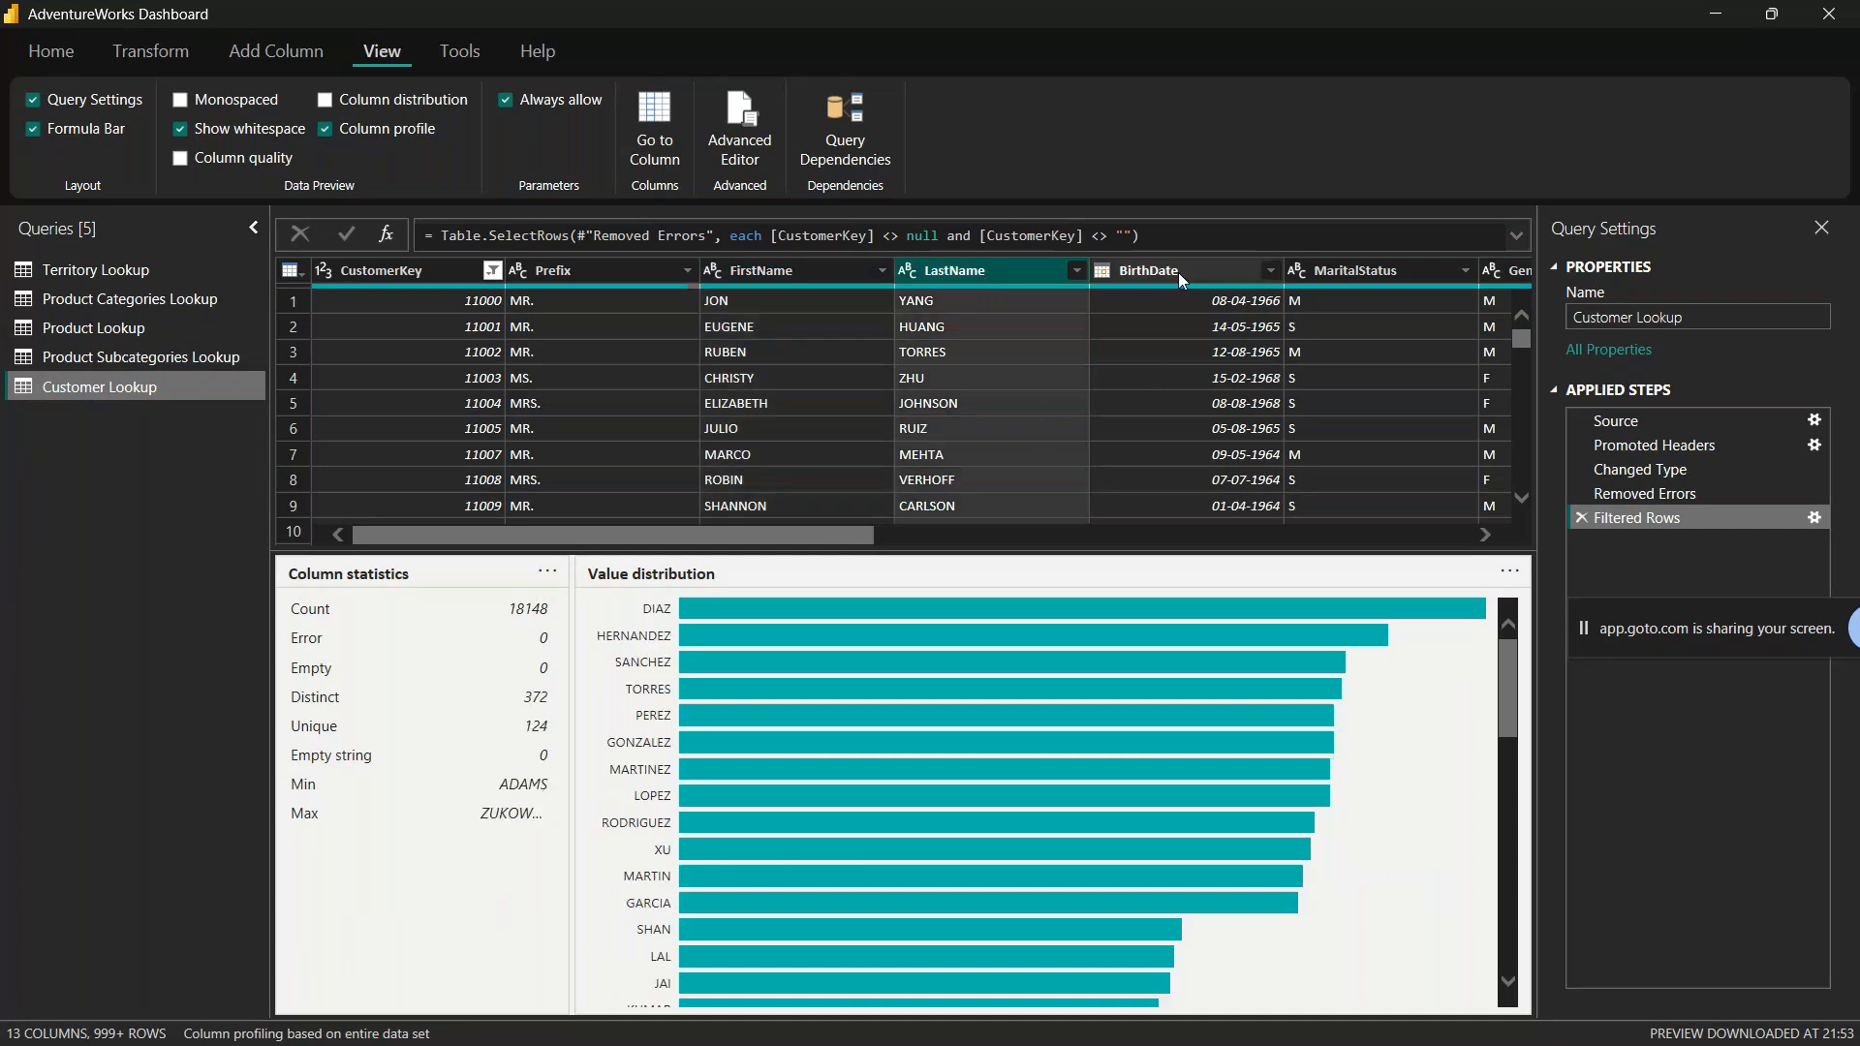
{"action": "left_click", "coordinate": [1372, 275]}
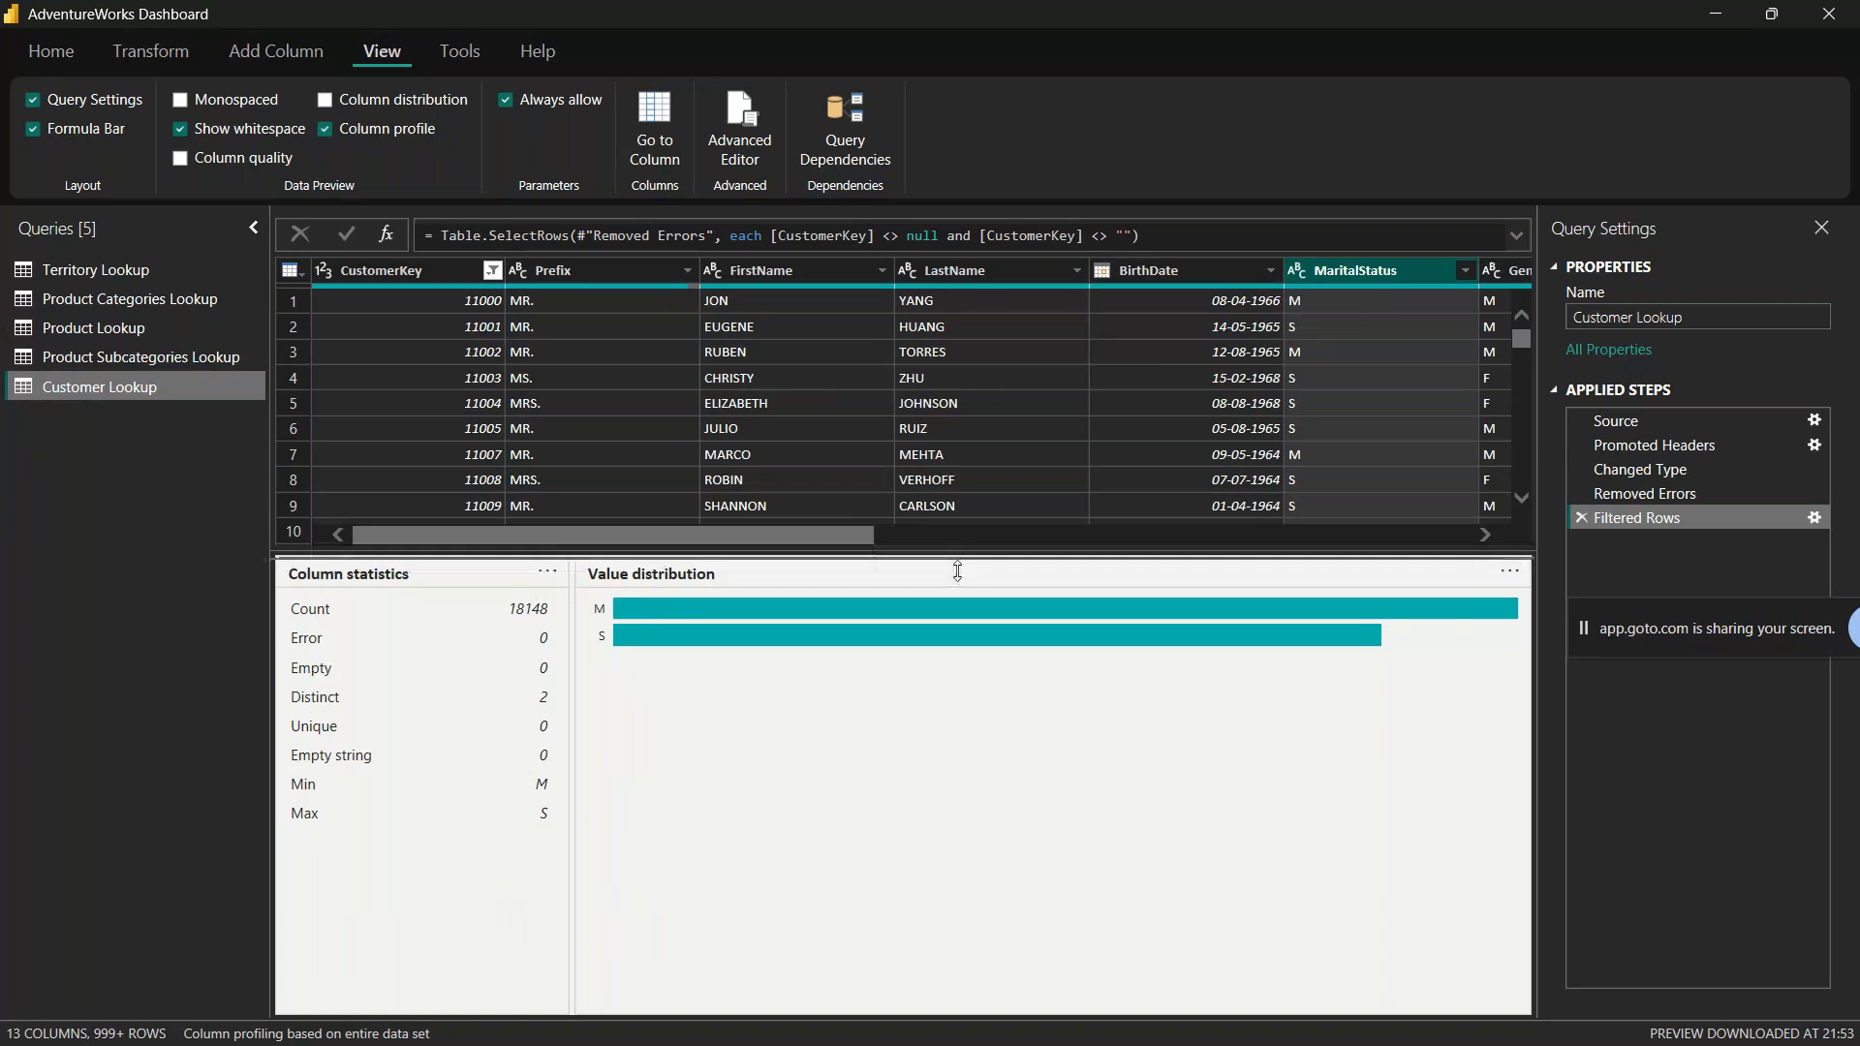
Step: Shrink the column profile pane to give the data preview more height, and switch to the GoTo Meeting window in Chrome
{"action": "left_click_drag", "start_coordinate": [957, 572], "coordinate": [957, 741]}
{"action": "mouse_move", "coordinate": [261, 1037]}
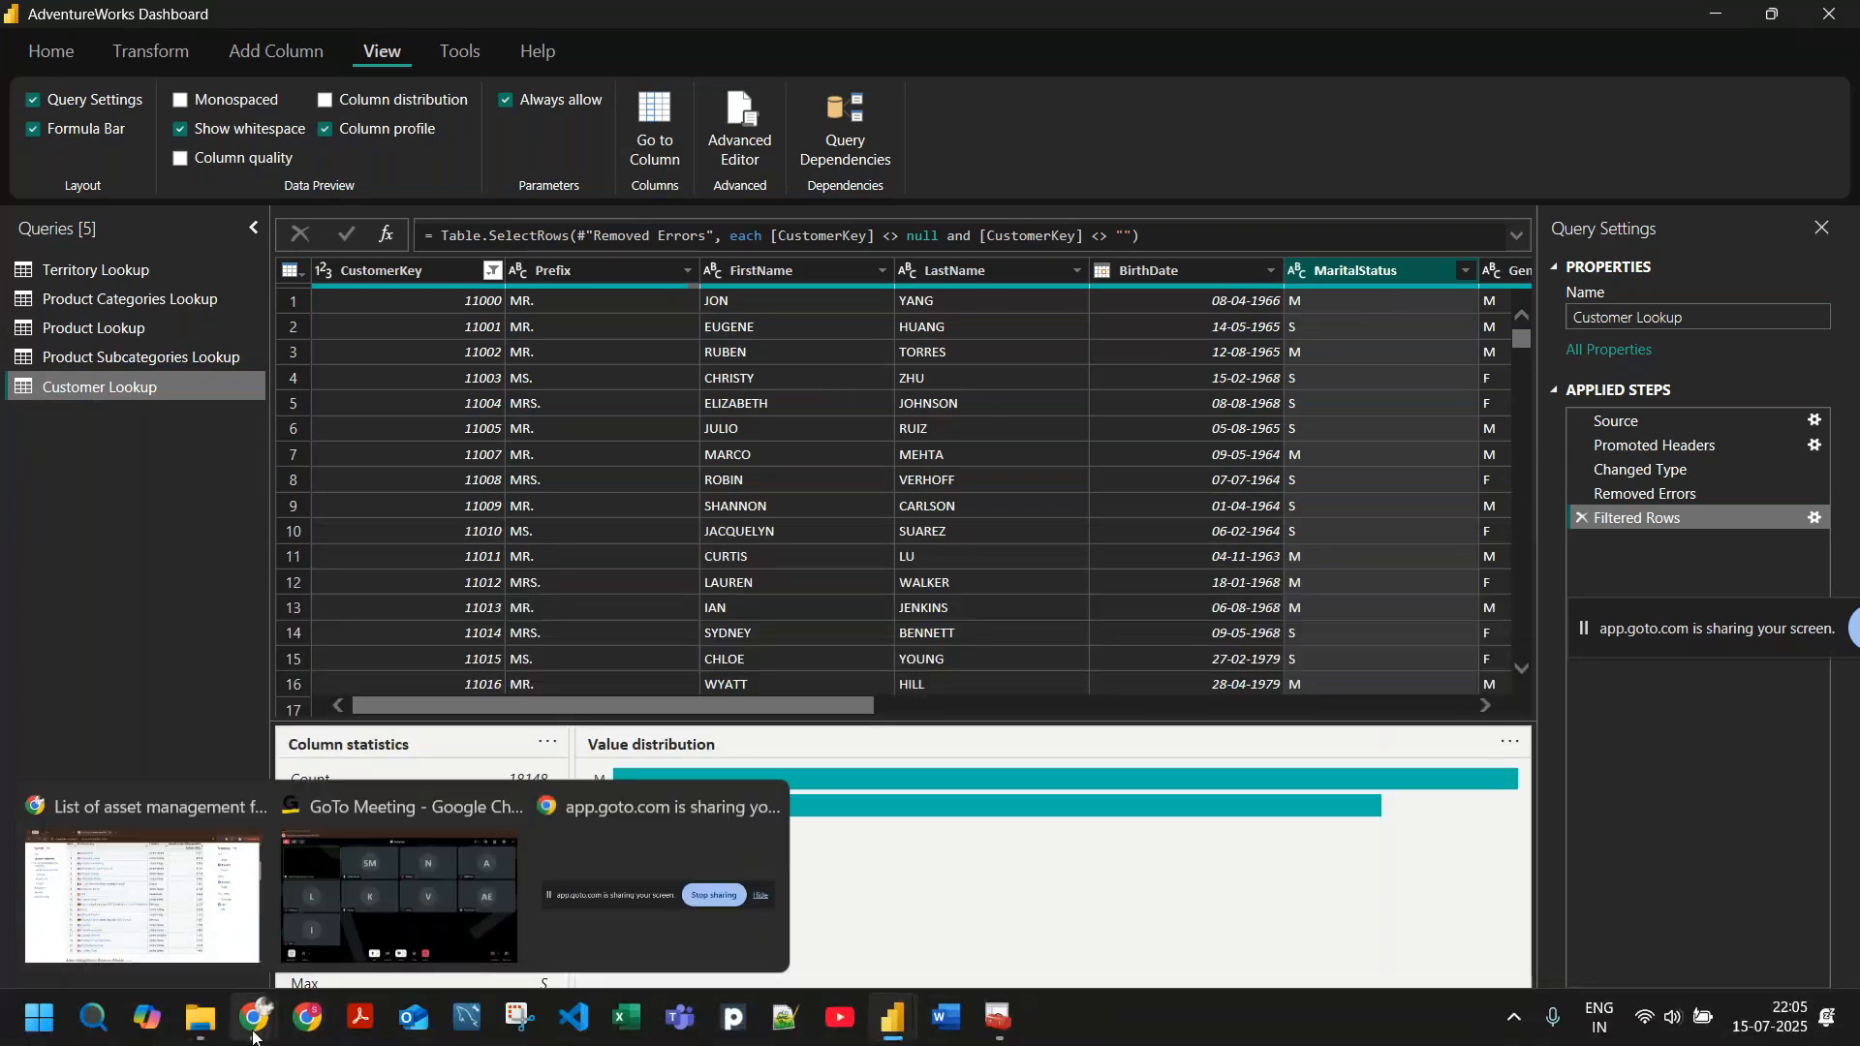
{"action": "left_click", "coordinate": [399, 896]}
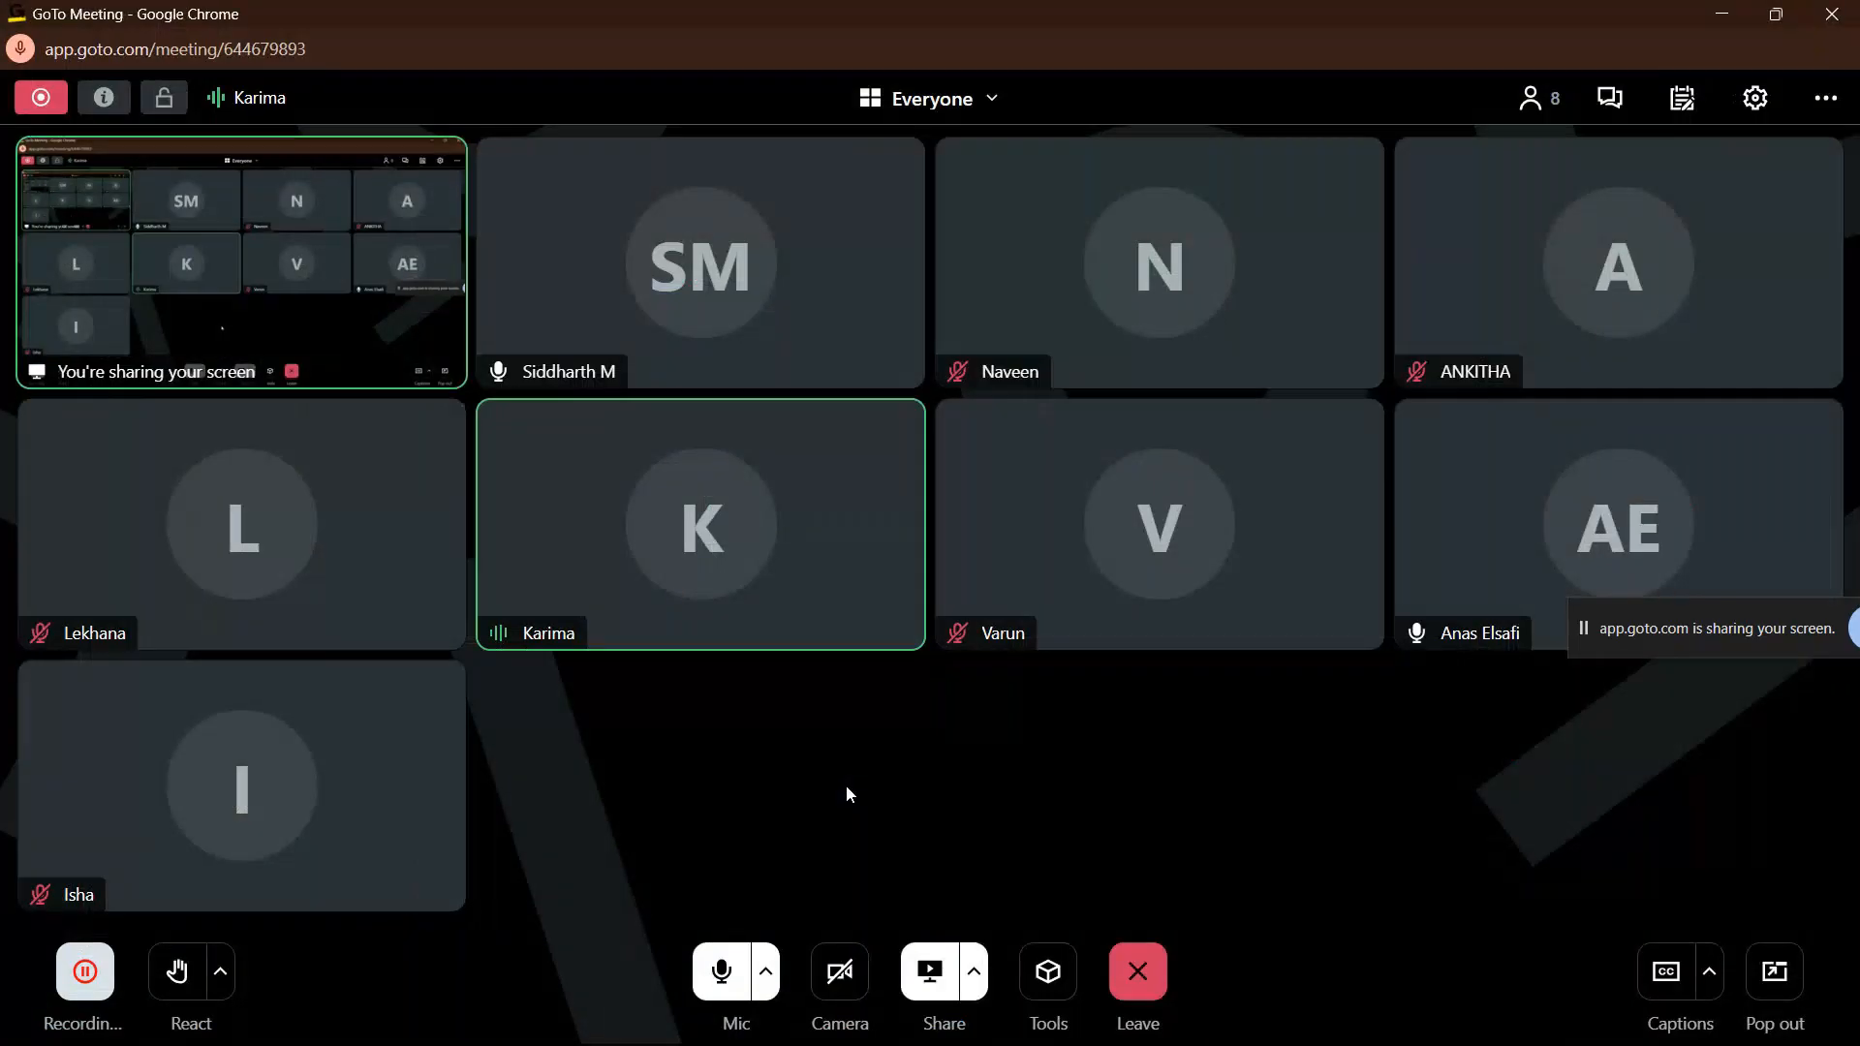